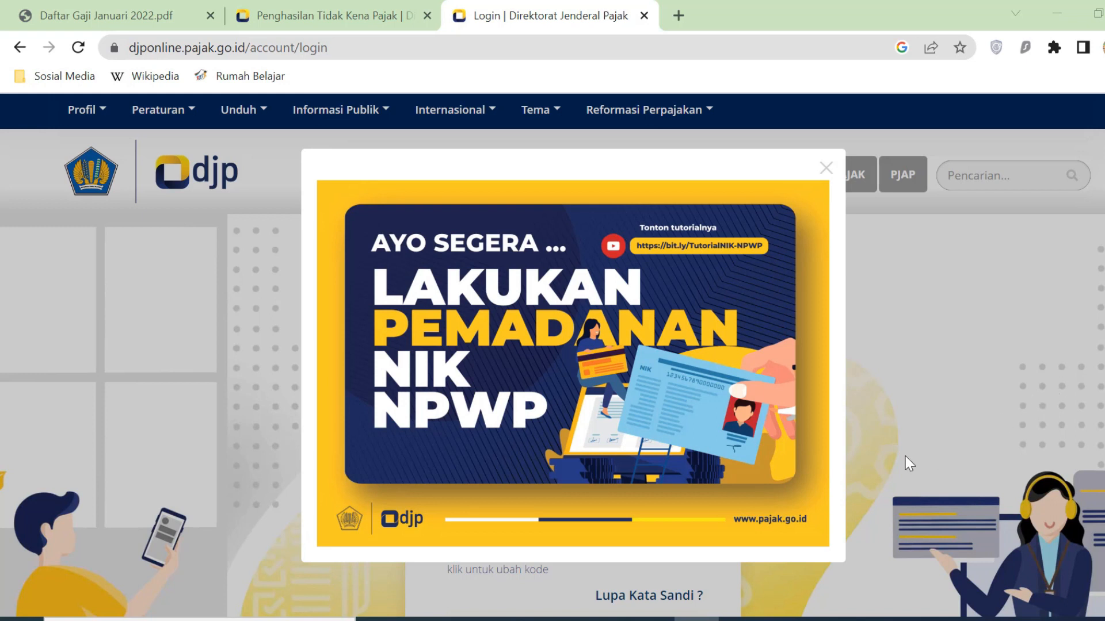
- Glance at the 1721-A2 form title in the Excel workbook, then return to DJP Online
click(607, 620)
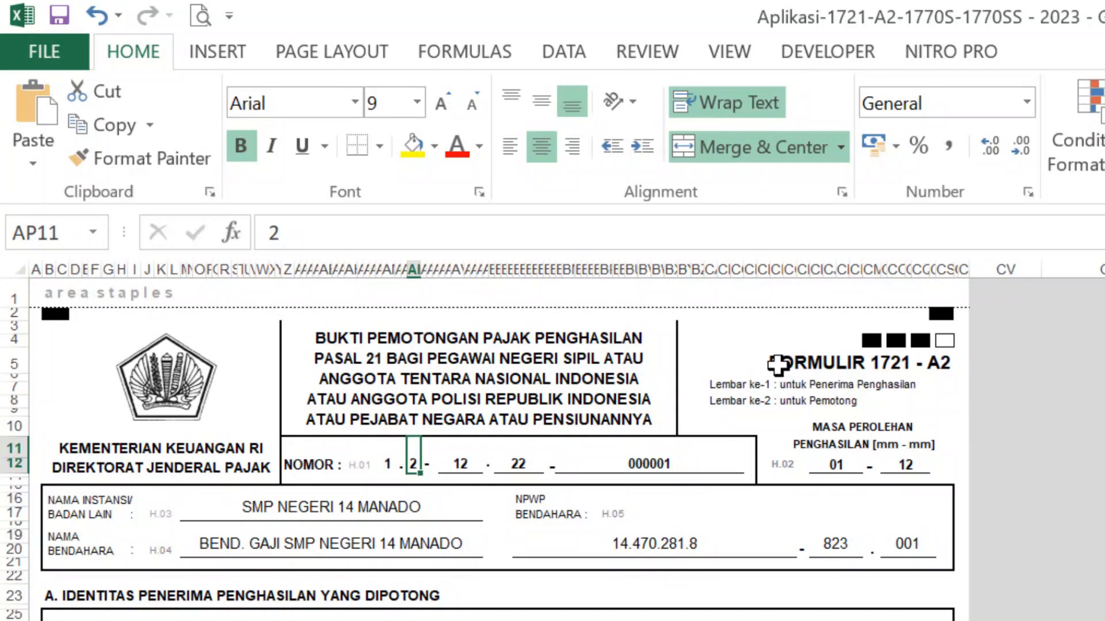
click(782, 364)
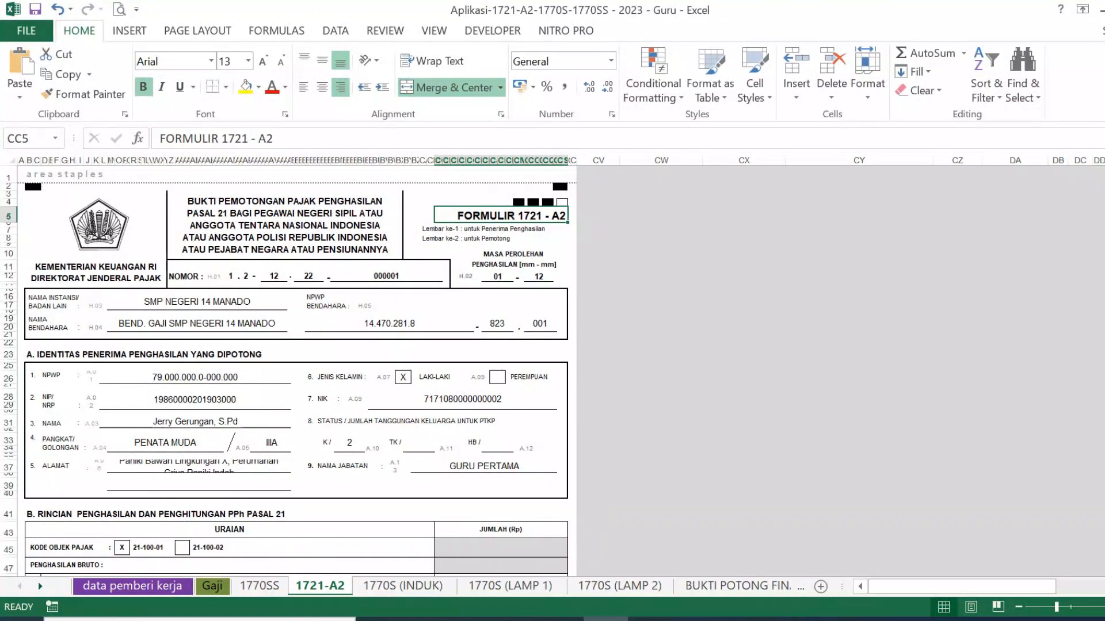
click(515, 620)
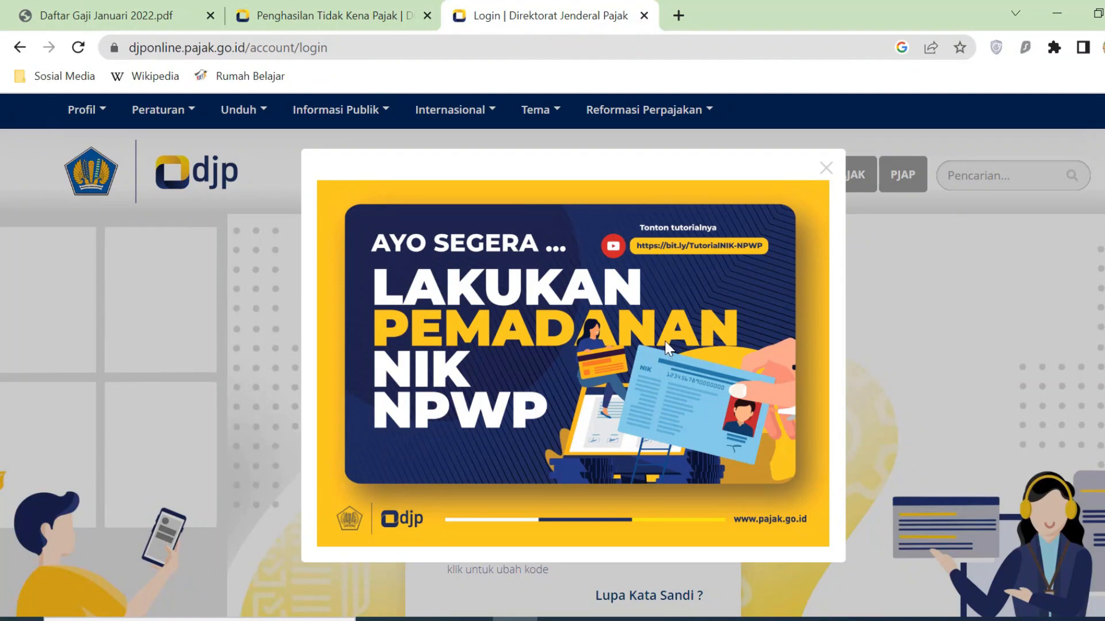
- Search Google for 'djp online' in a new tab and open the DJP Online site
click(679, 16)
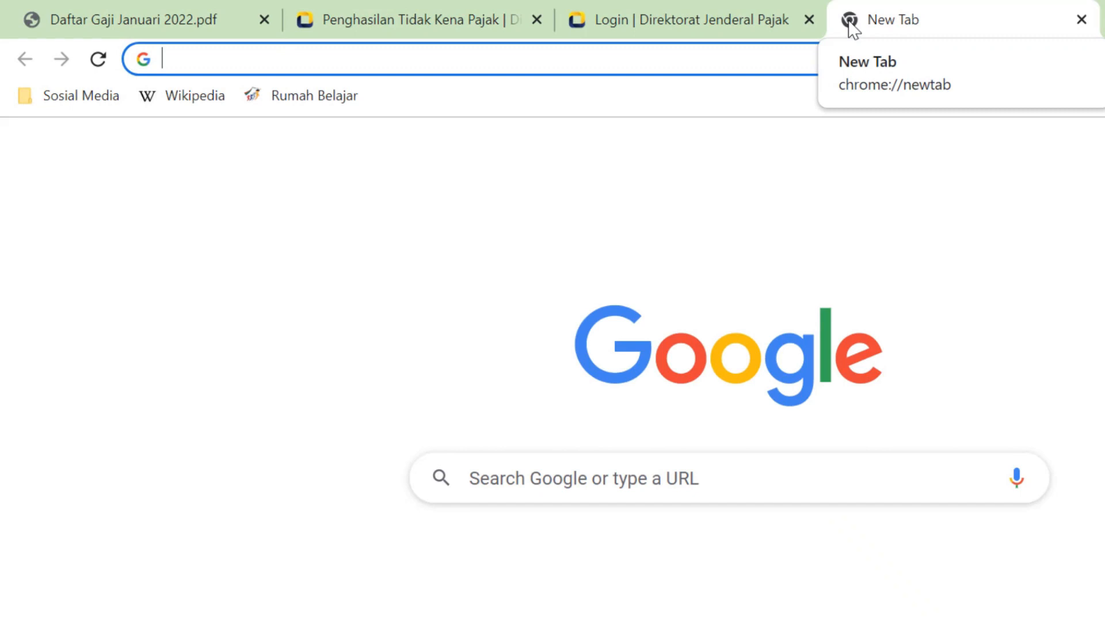
click(574, 478)
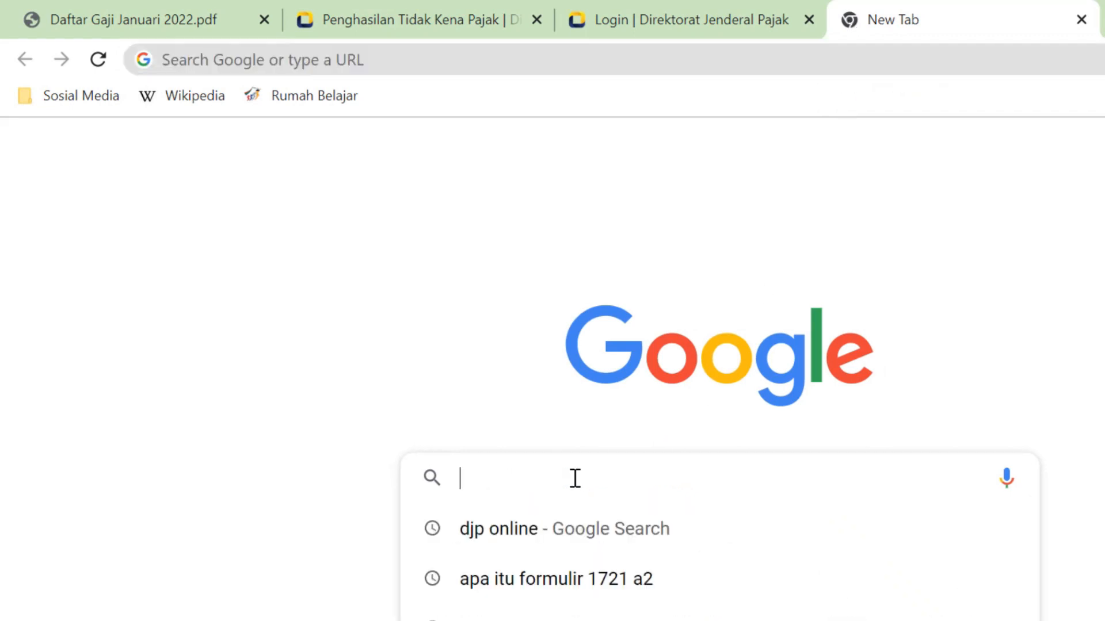
text(djp onlin)
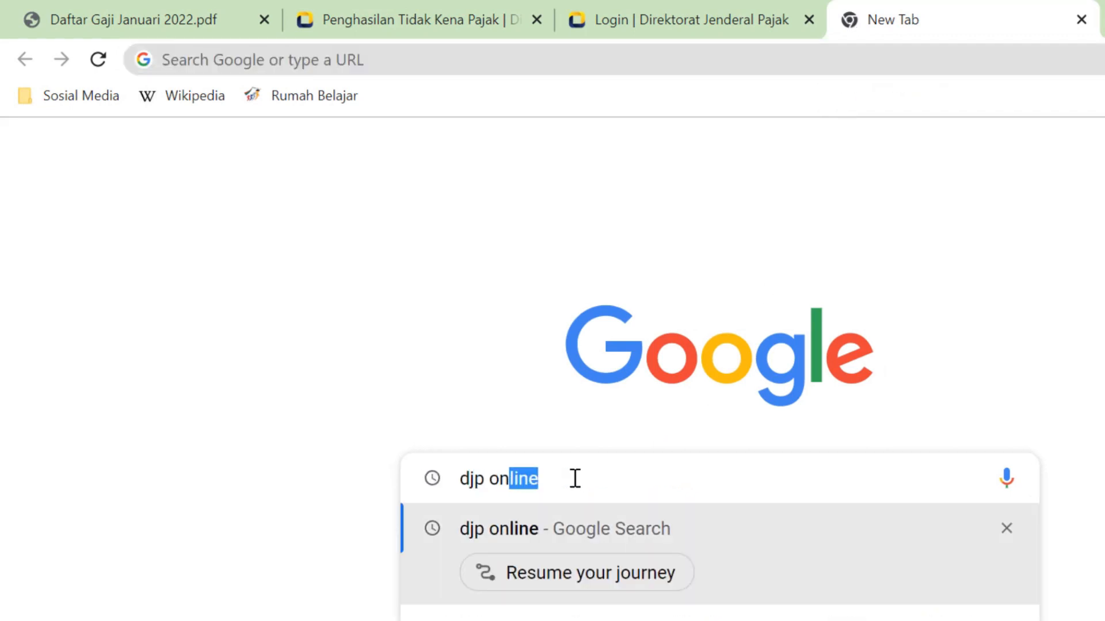
text(e)
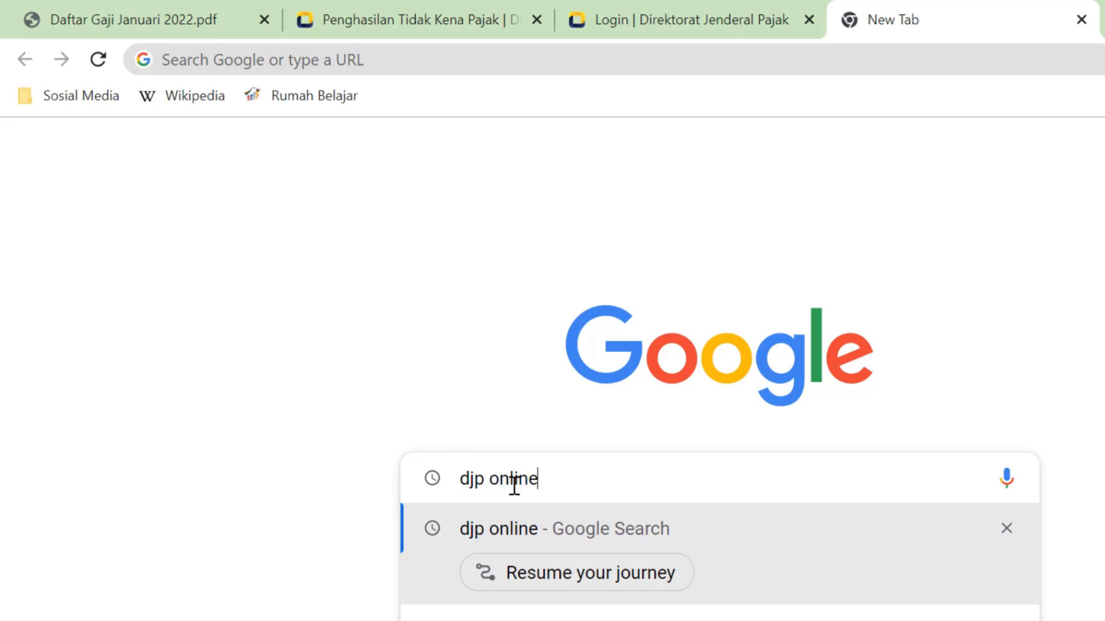
key(Return)
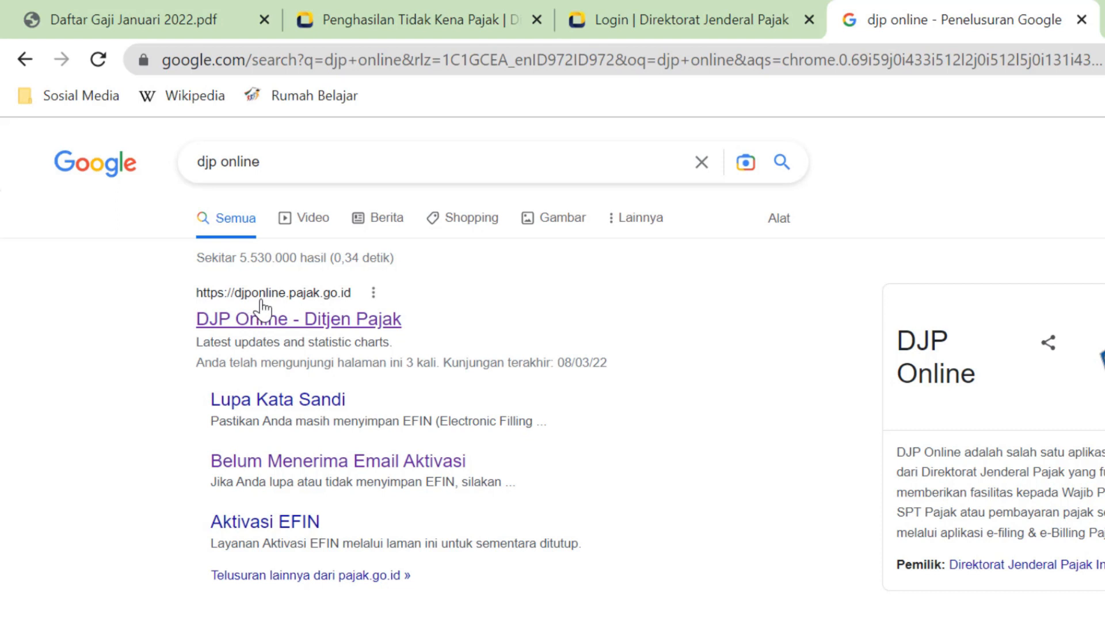
click(384, 327)
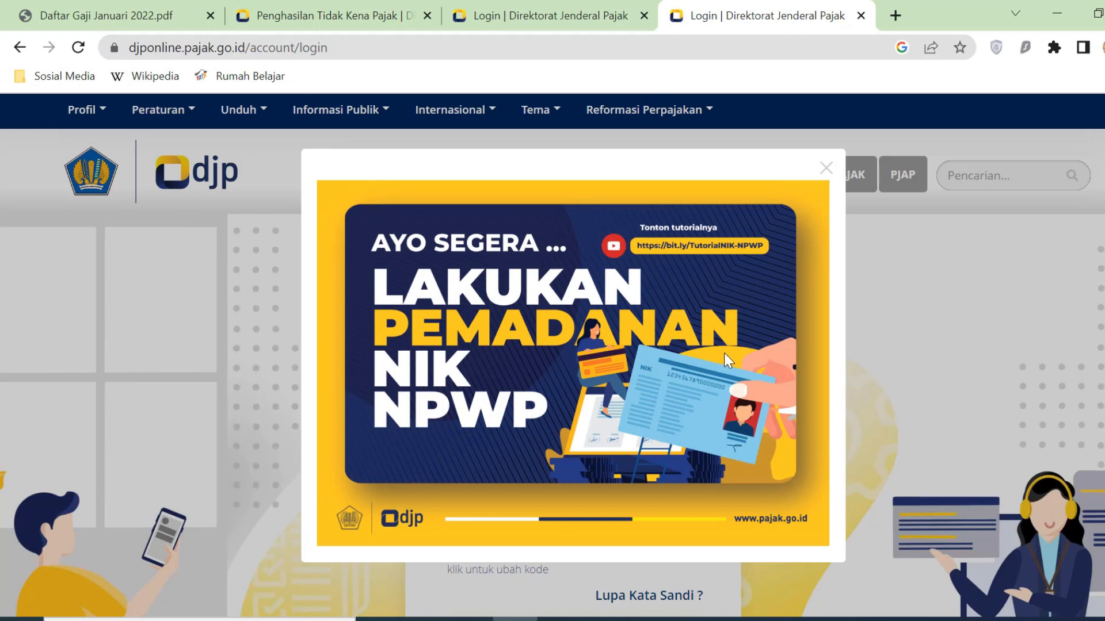
- Dismiss the NIK-NPWP pop-up and enter the NIK/NPWP number and account password
click(827, 172)
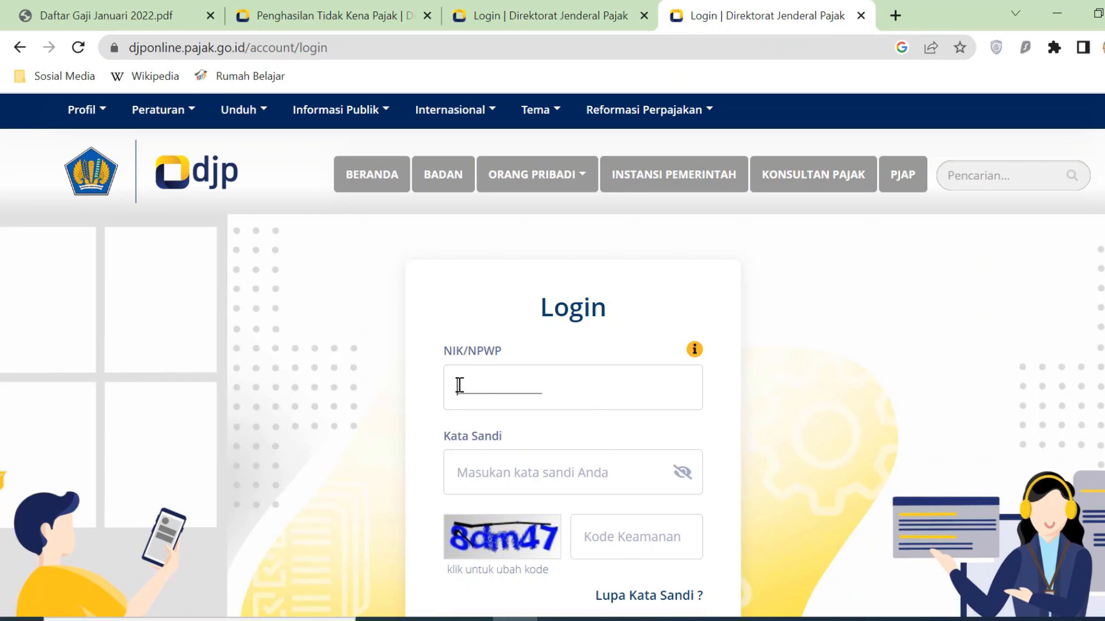
click(479, 351)
text(771••)
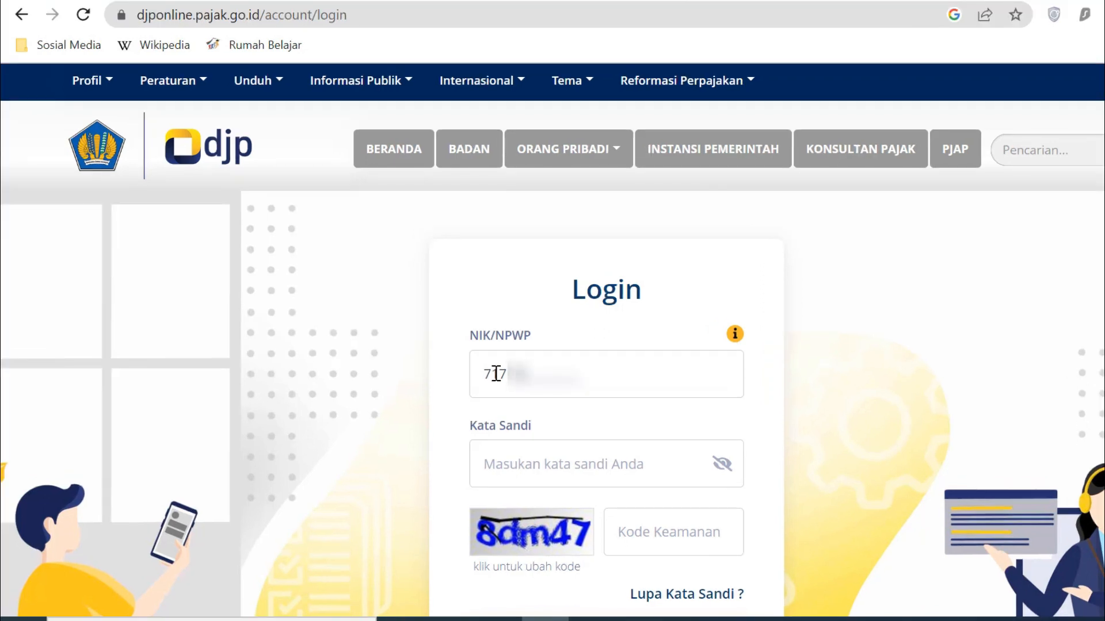
scroll(501, 459, down, 2)
click(509, 369)
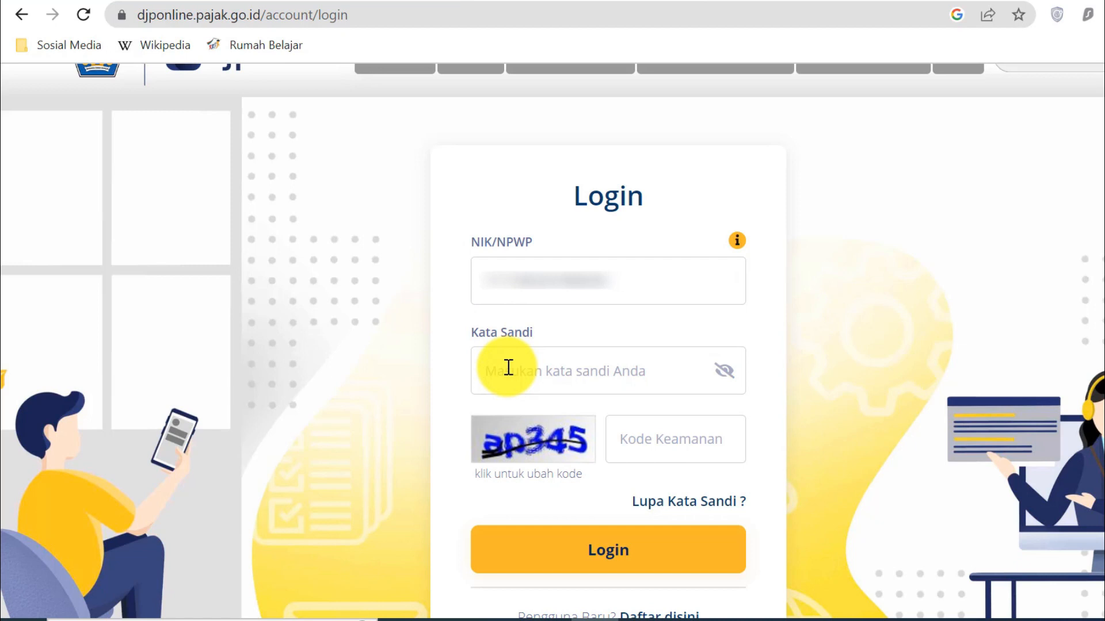
text(•)
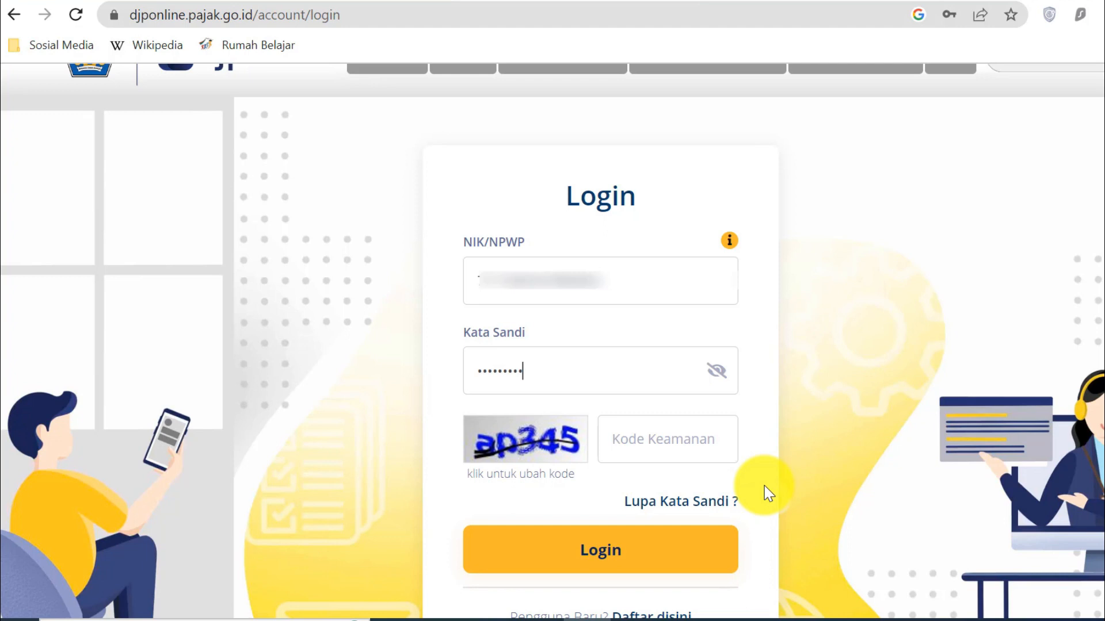
- Re-enter the password, fill in the security code and log in
scroll(764, 486, down, 3)
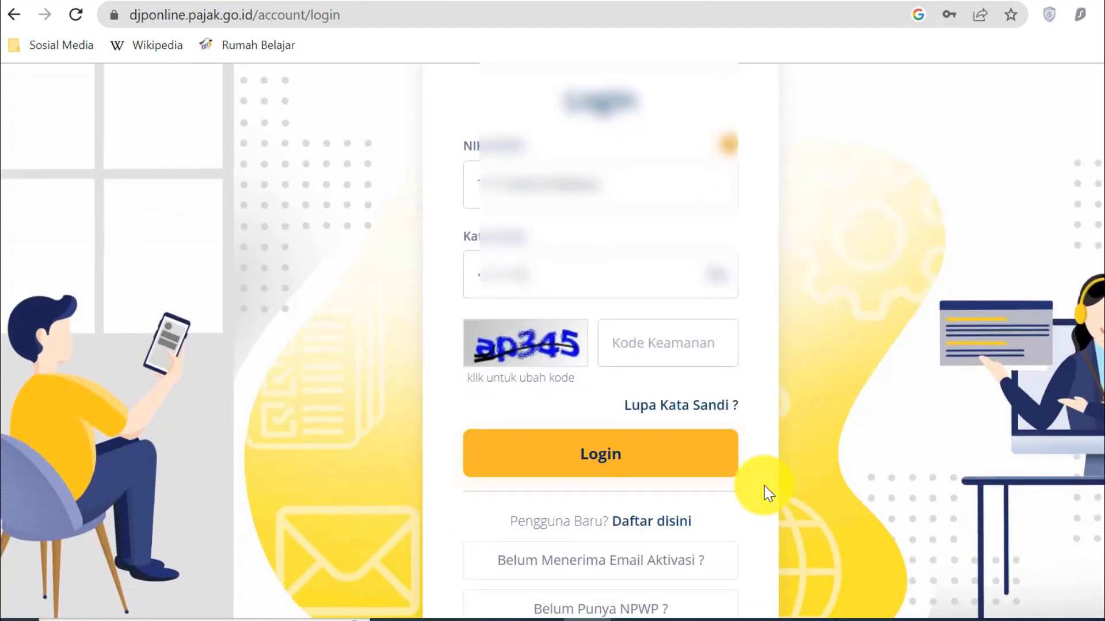
scroll(764, 486, up, 2)
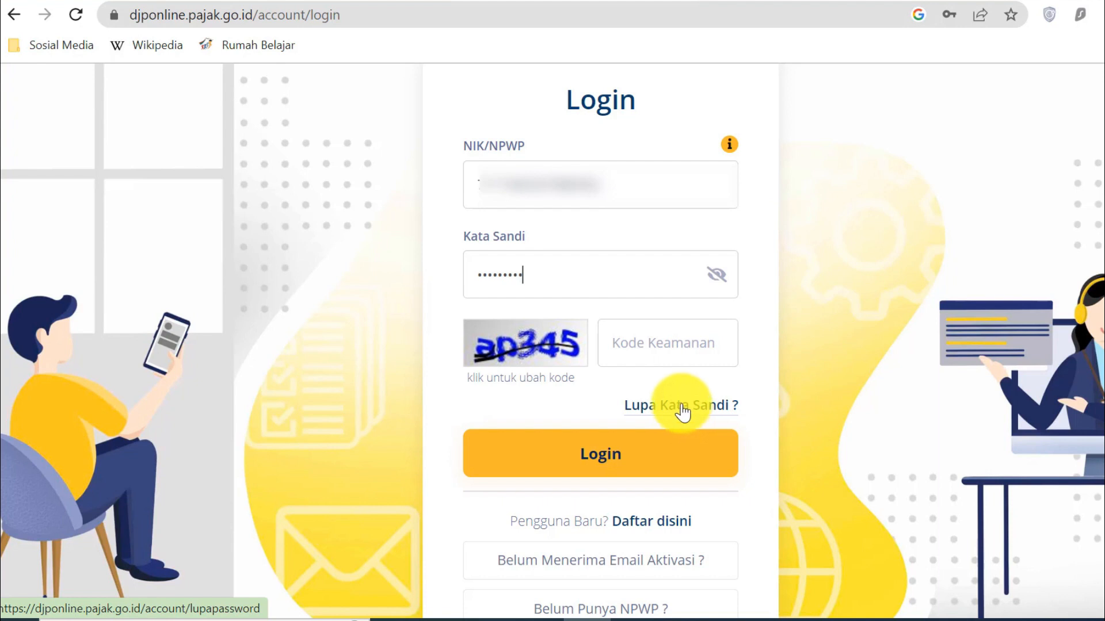
click(495, 460)
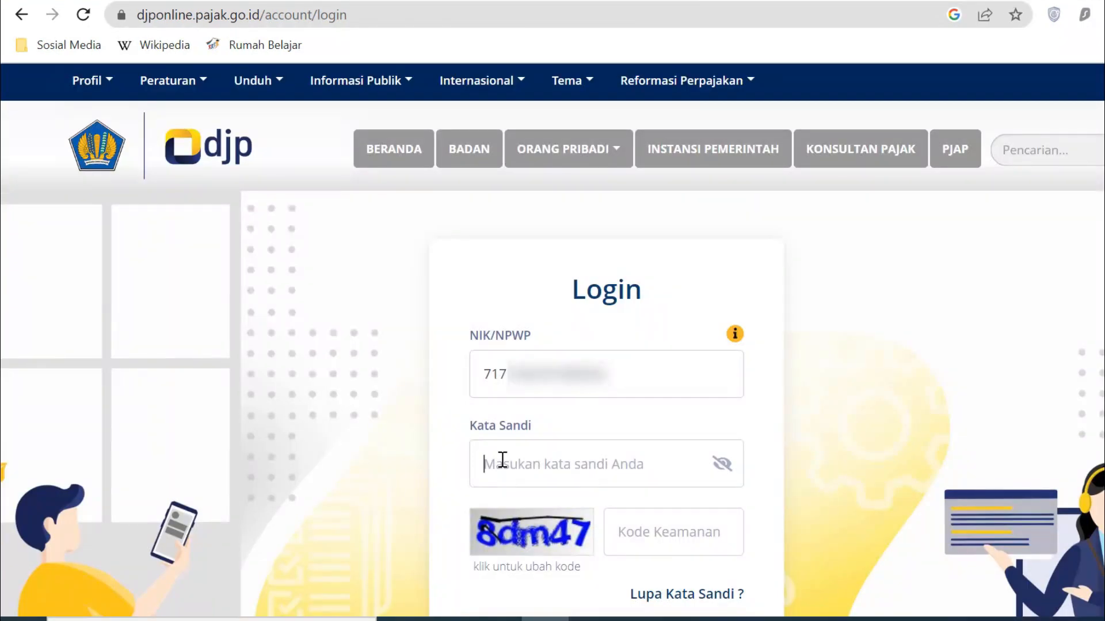
text(*********)
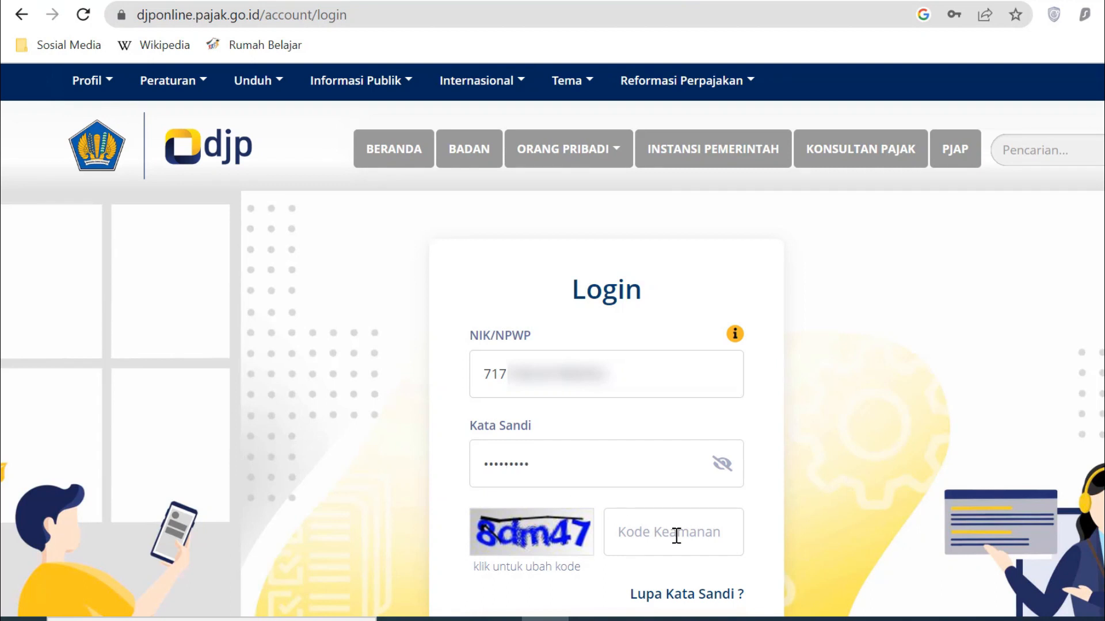
click(677, 536)
text(8)
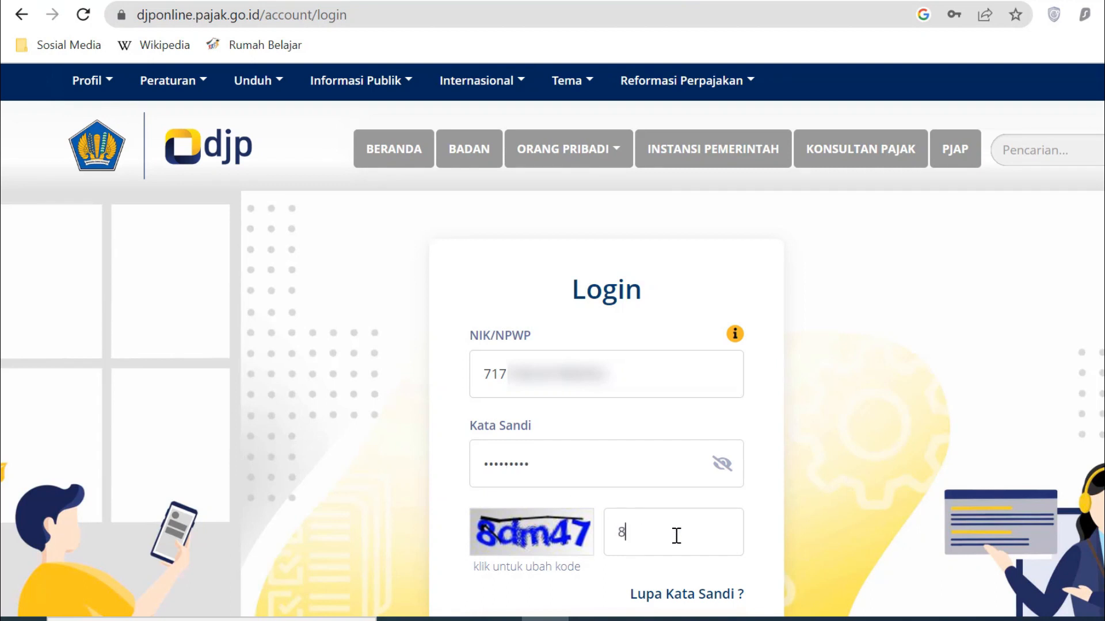
text(dm47)
scroll(853, 513, down, 3)
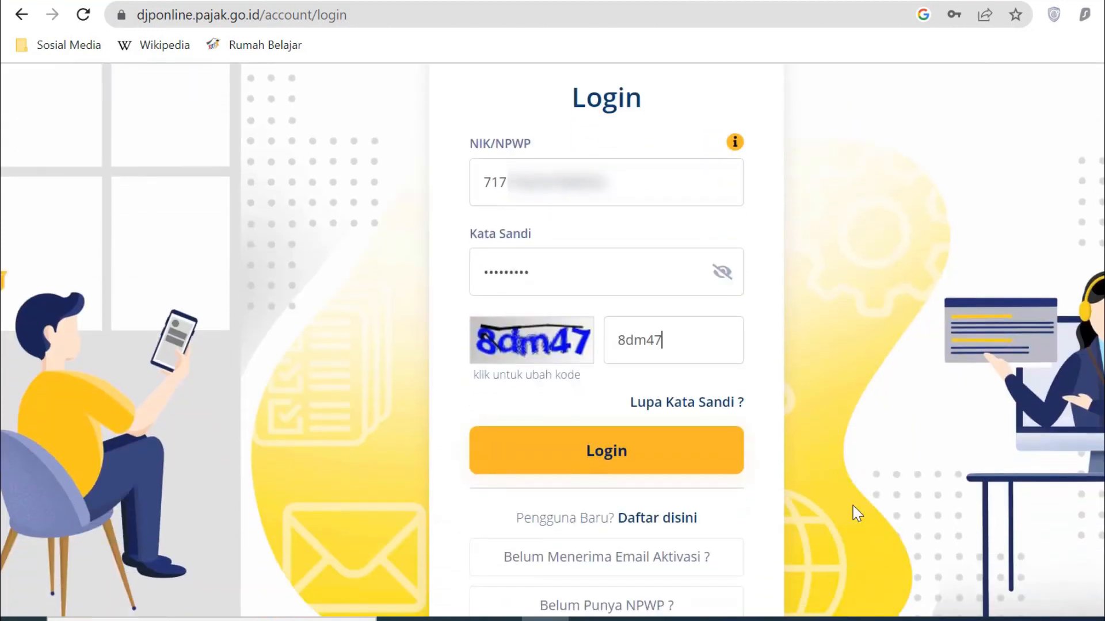
click(691, 446)
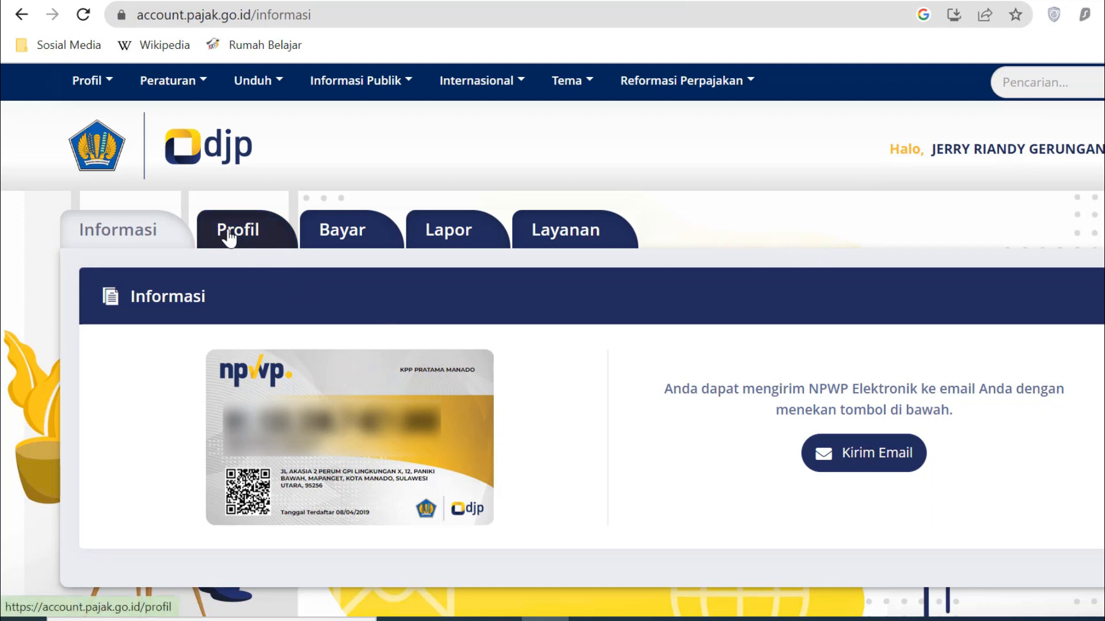
- Review the taxpayer's Data Profil details, then go to the Lapor reporting section
click(273, 238)
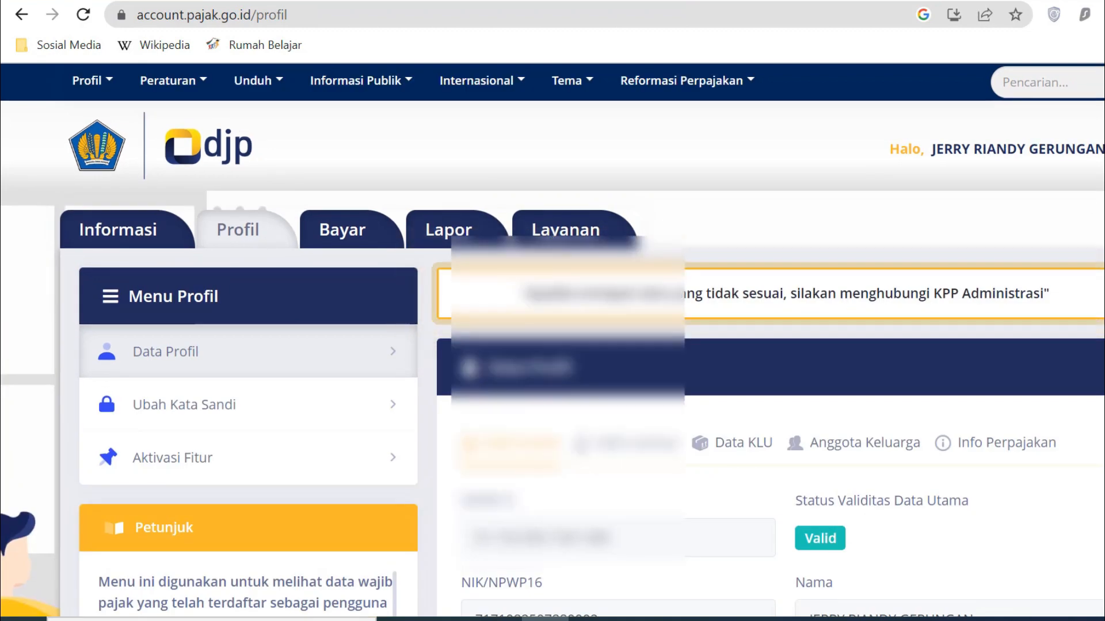
scroll(552, 345, down, 1)
scroll(552, 346, down, 3)
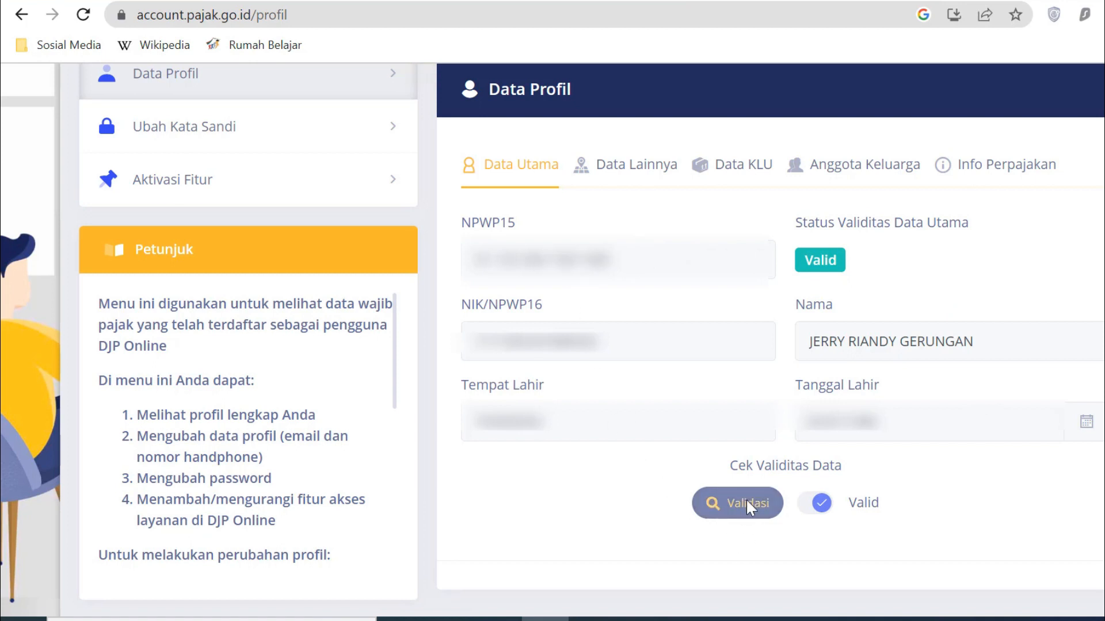
scroll(633, 403, up, 5)
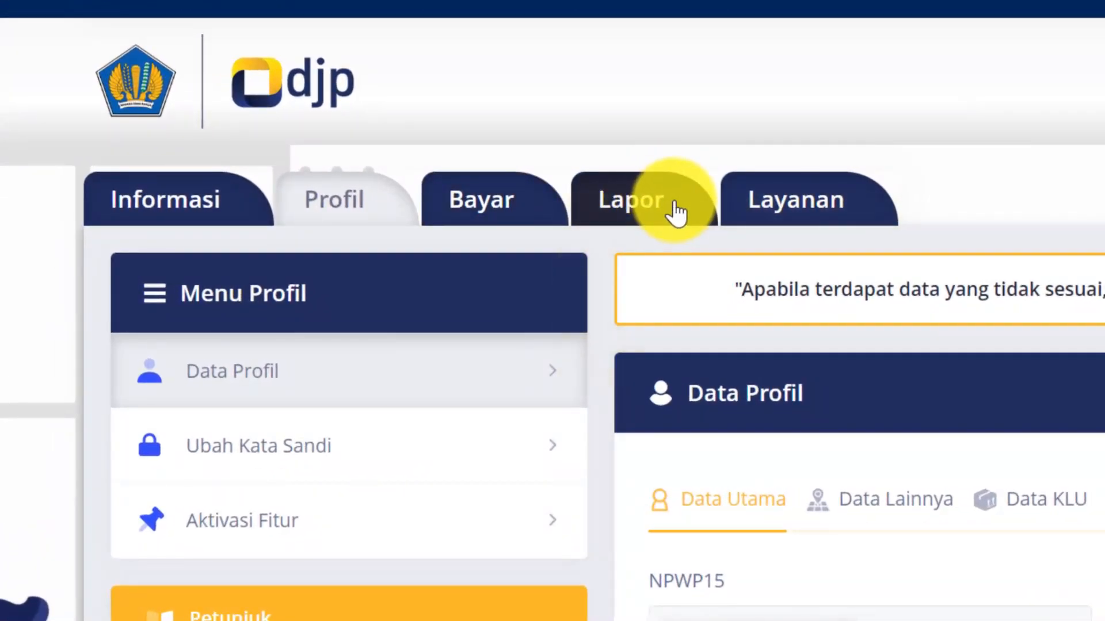
click(676, 213)
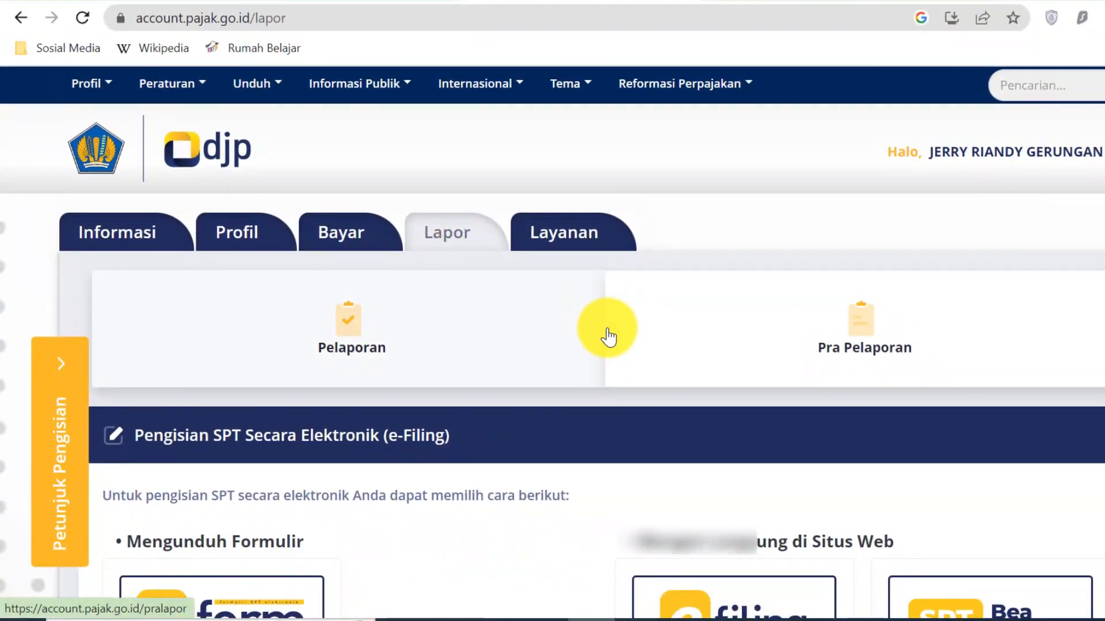
- Open the e-Filing service and start creating a new SPT return
scroll(601, 311, down, 5)
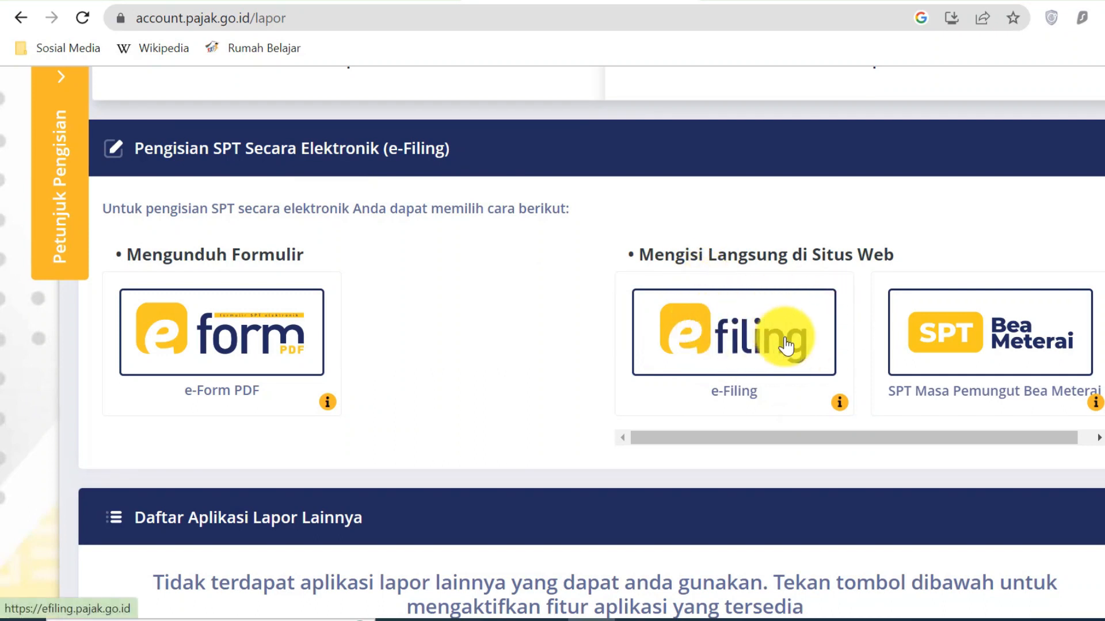
click(808, 360)
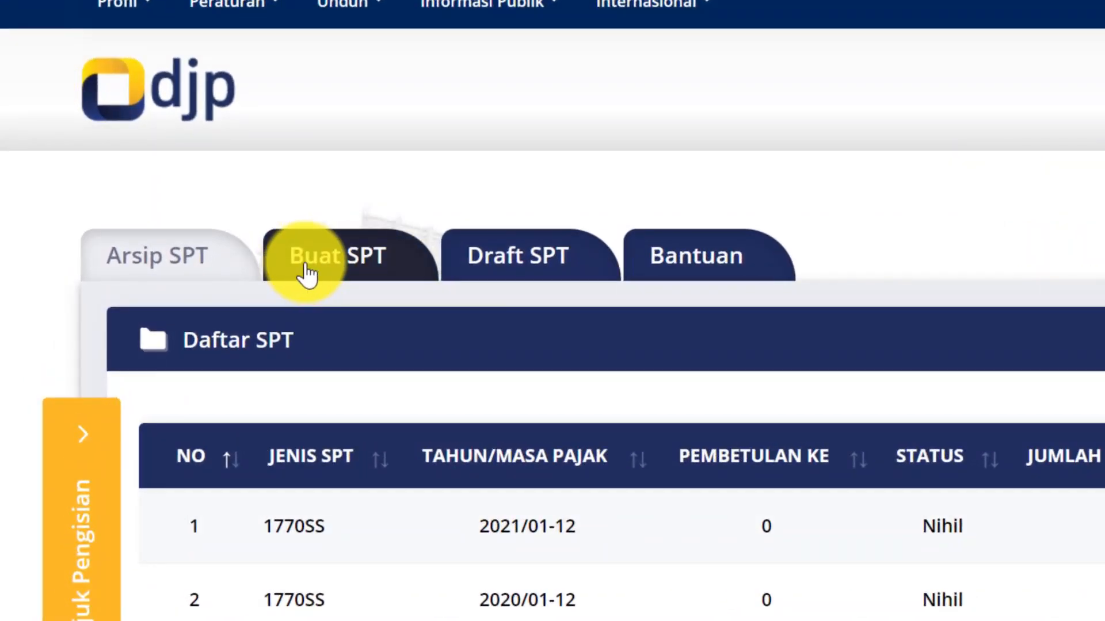
click(356, 262)
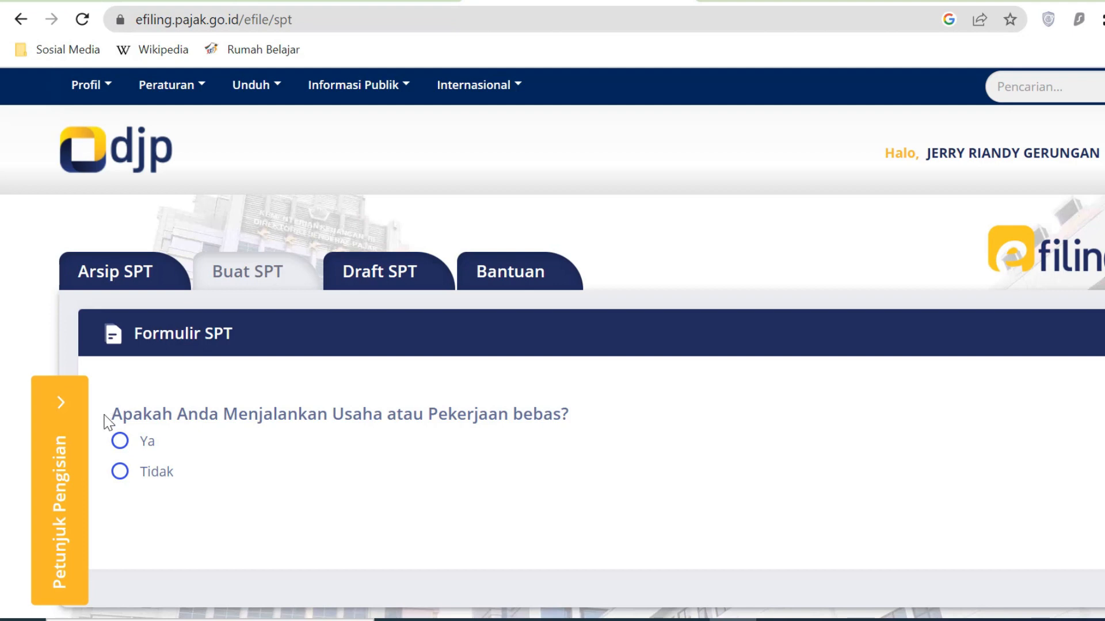
- Answer Tidak to both the business/freelance and separate spousal-taxation questions on the SPT form
click(123, 474)
scroll(253, 491, down, 1)
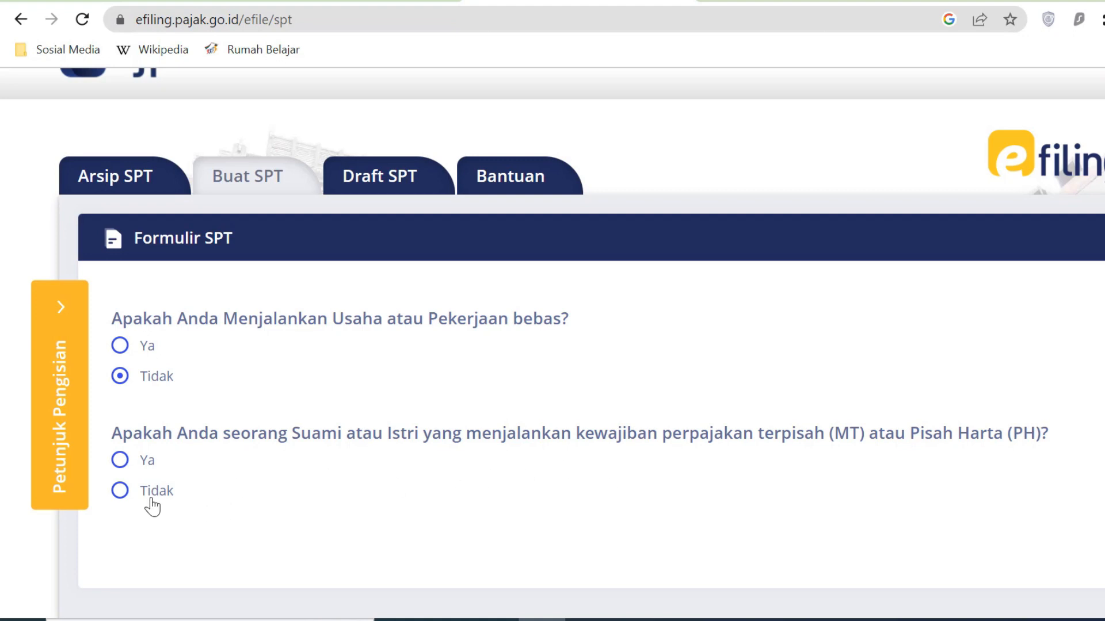
click(121, 492)
scroll(196, 511, down, 2)
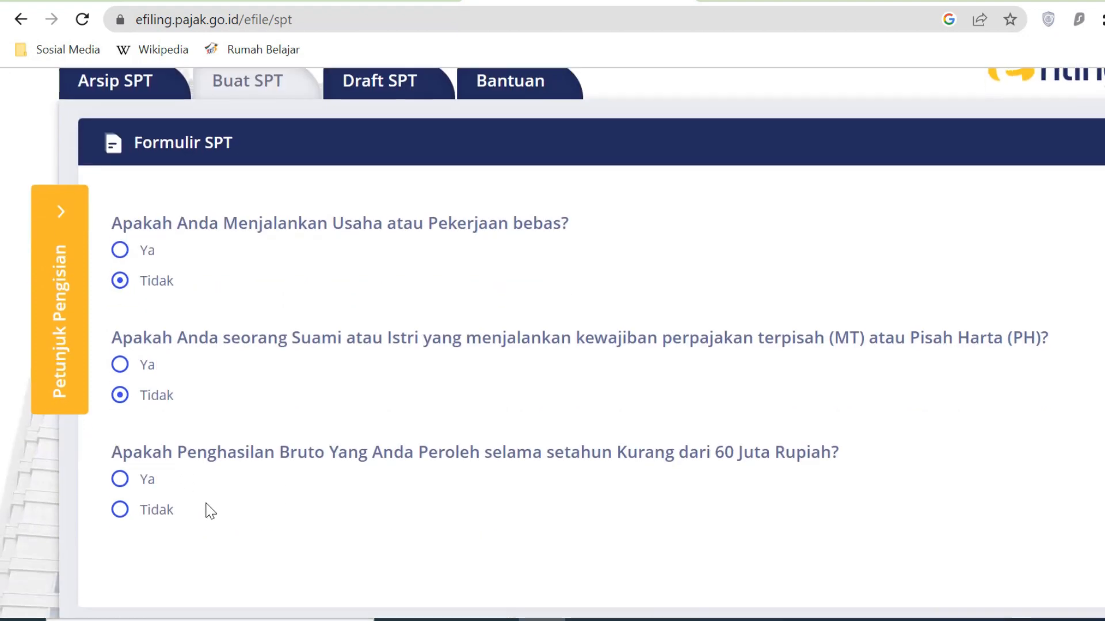
click(119, 366)
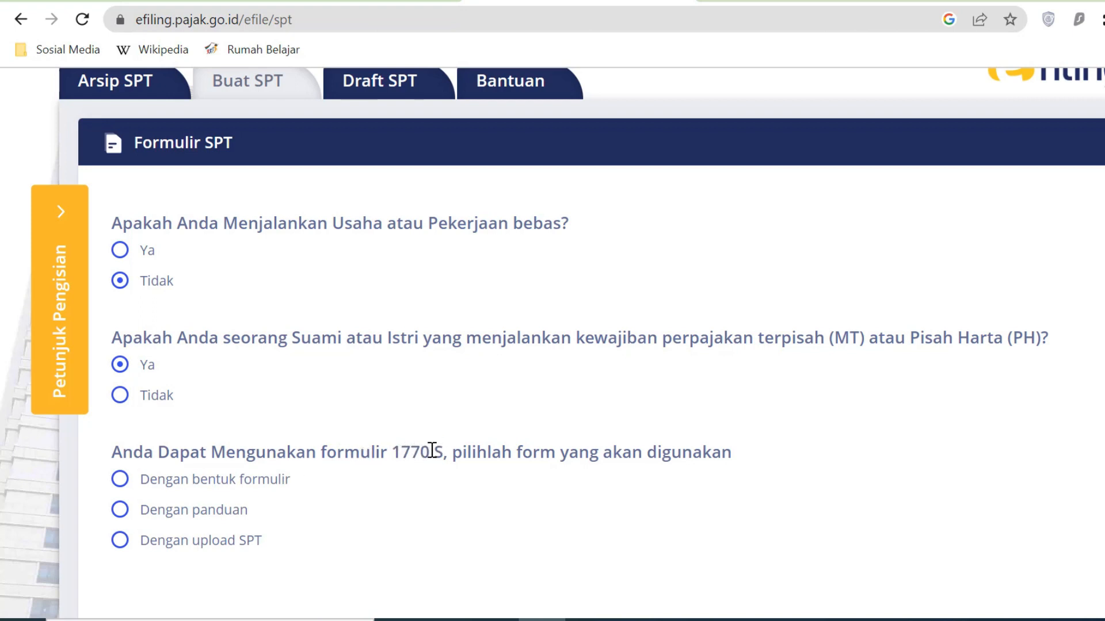
click(120, 397)
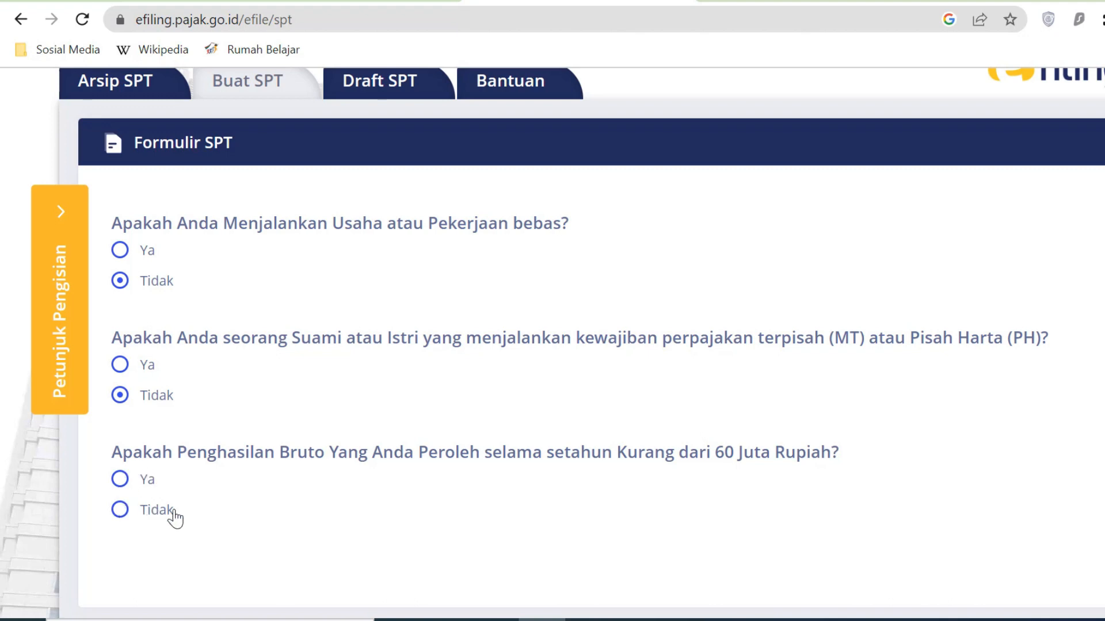
click(591, 620)
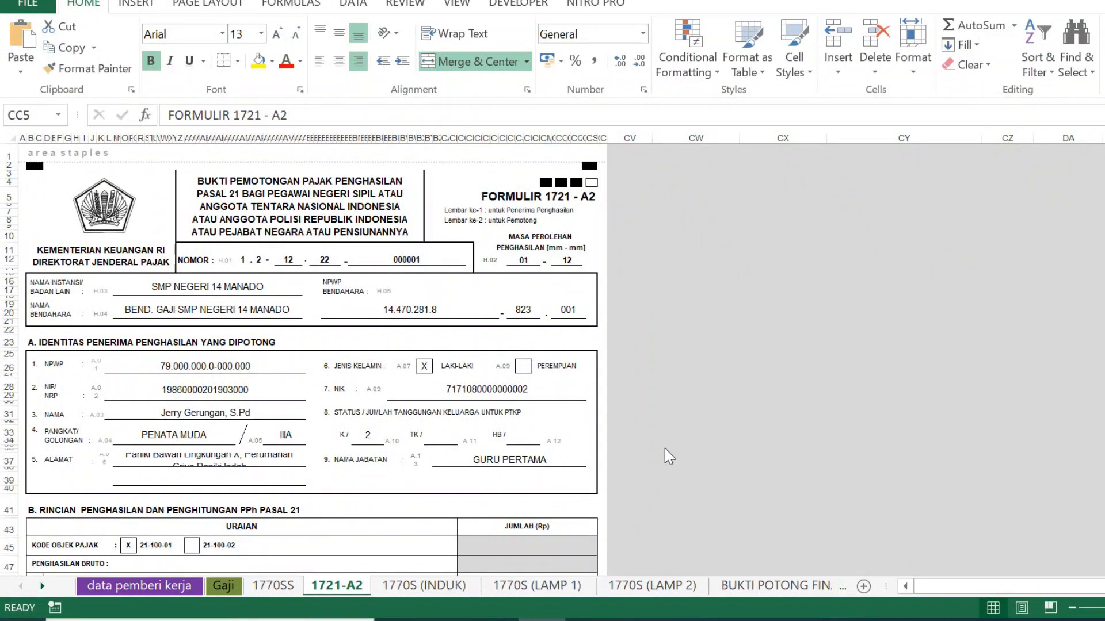
- Move from the 1721-A2 sheet to the data pemberi kerja sheet in Excel
click(696, 296)
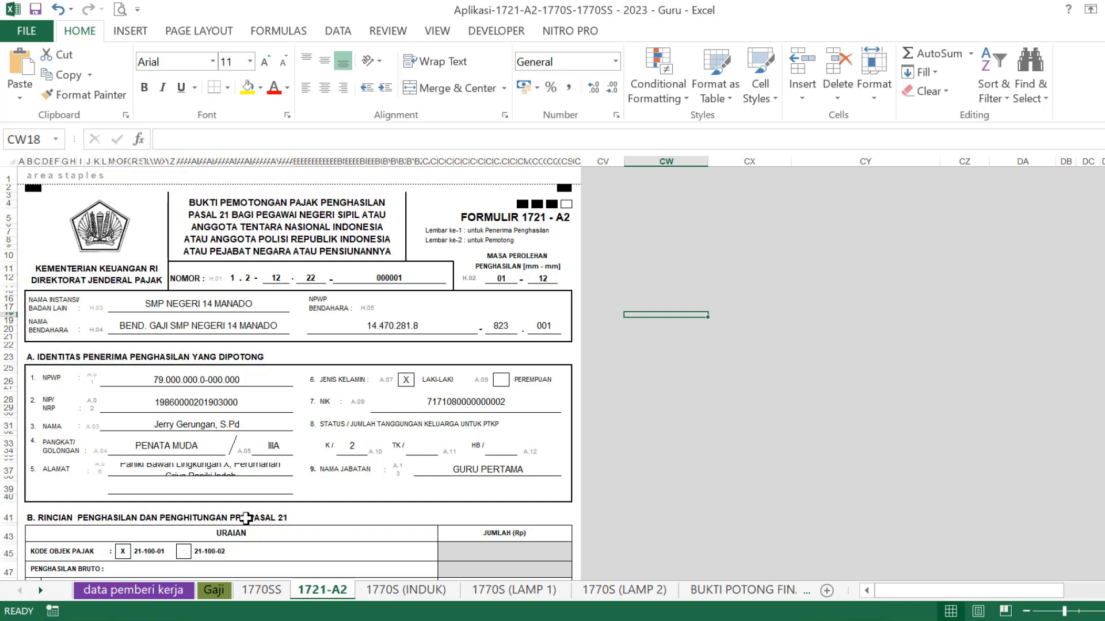
click(116, 591)
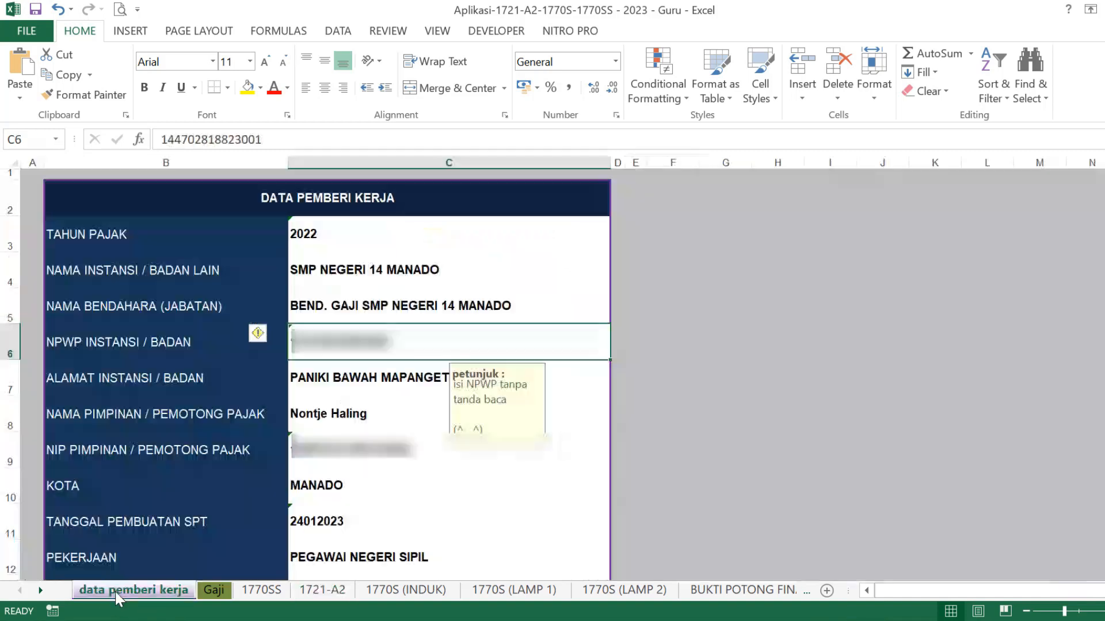
- Review each employer entry, from tax year 2022 and institution through city MANADO, occupation and KLU
click(333, 230)
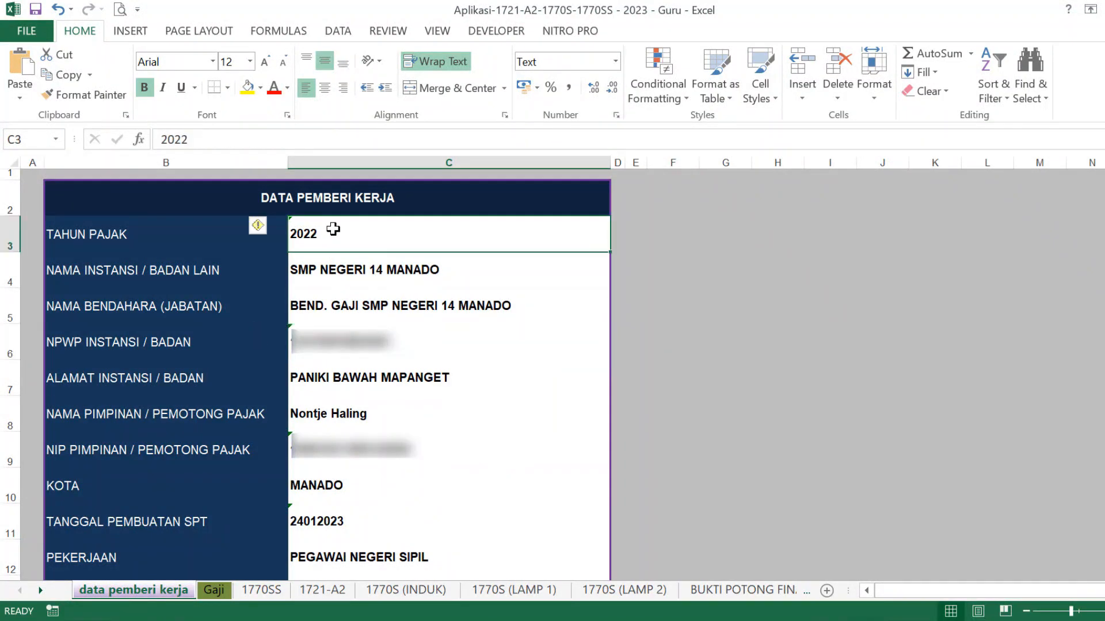
click(342, 274)
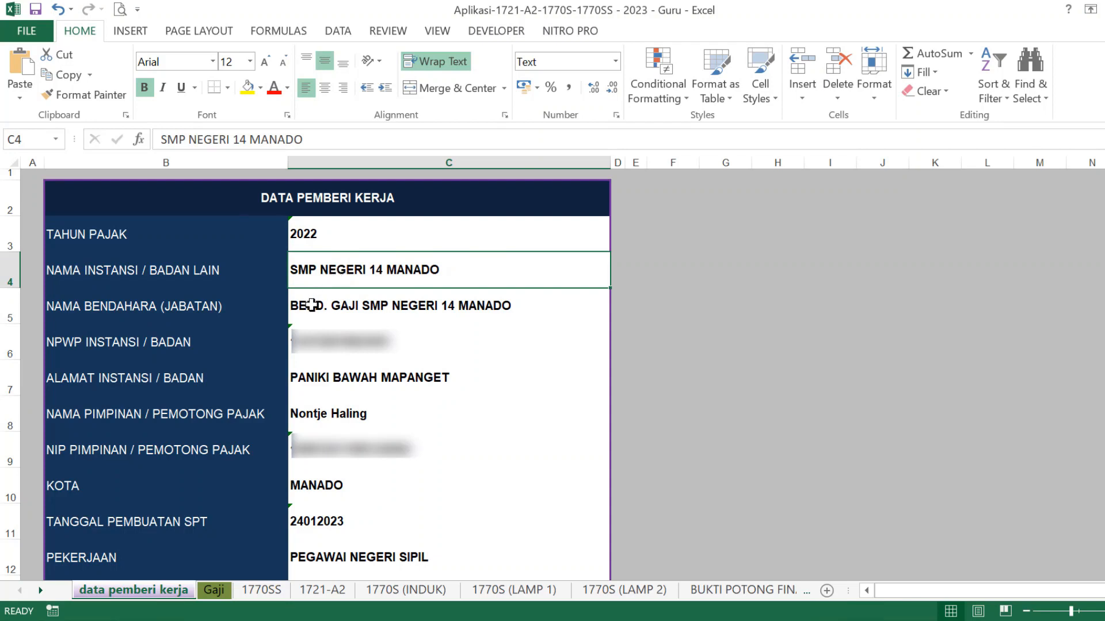
click(337, 308)
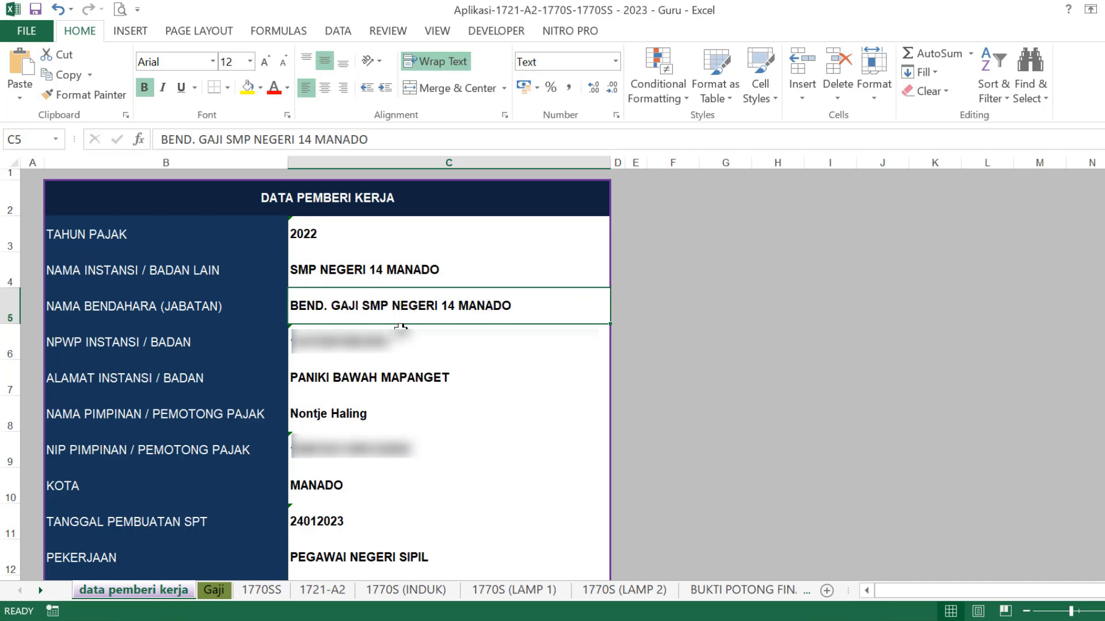
click(313, 347)
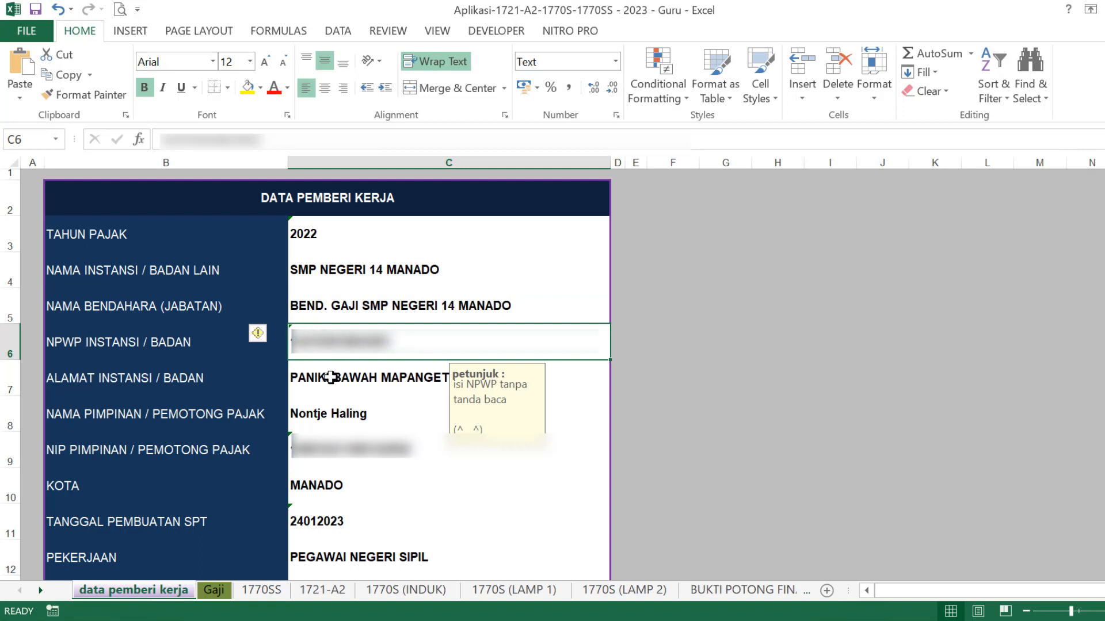
click(331, 378)
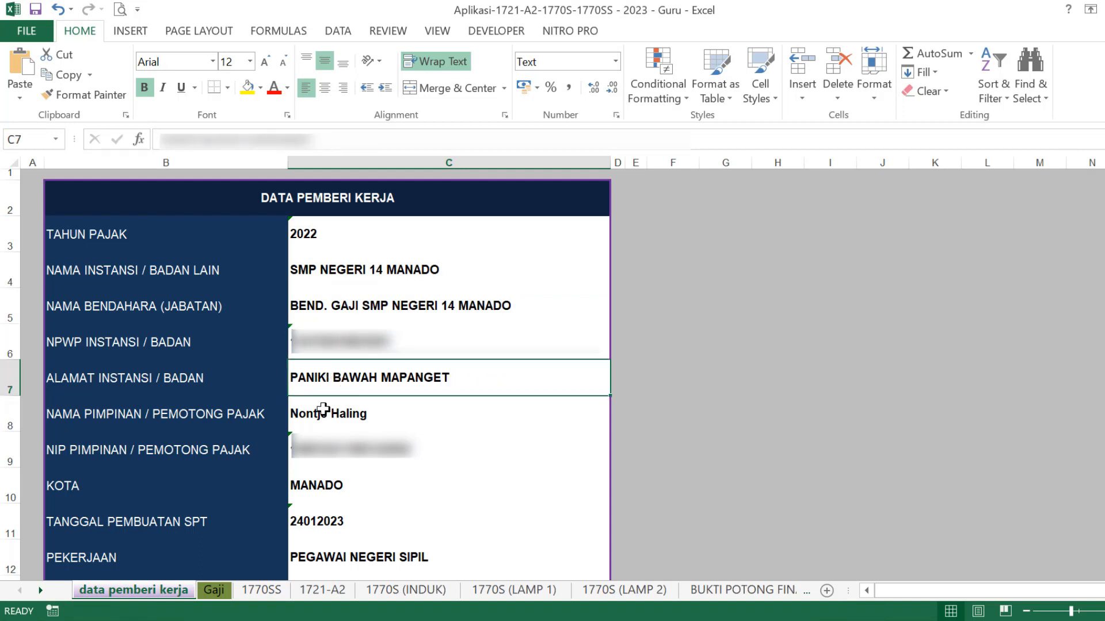
click(320, 411)
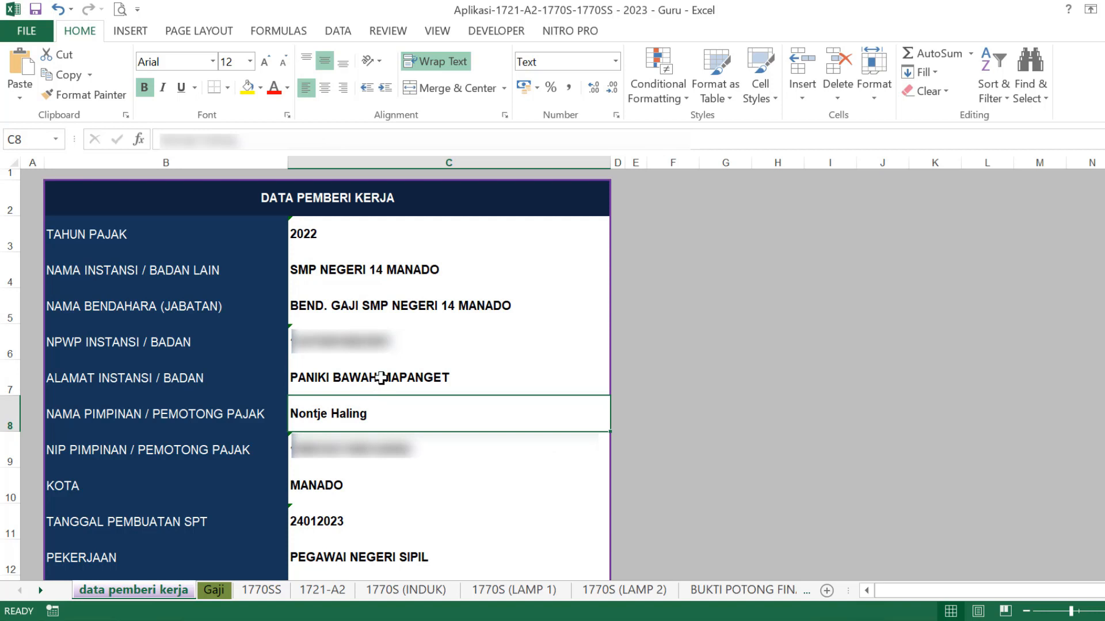
click(311, 442)
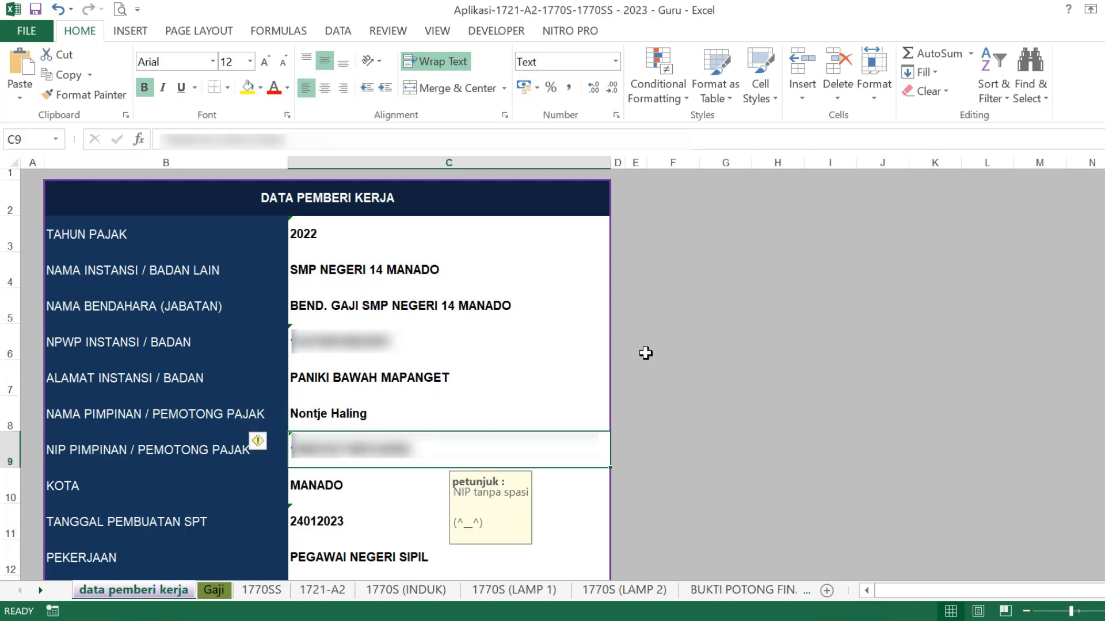
click(321, 486)
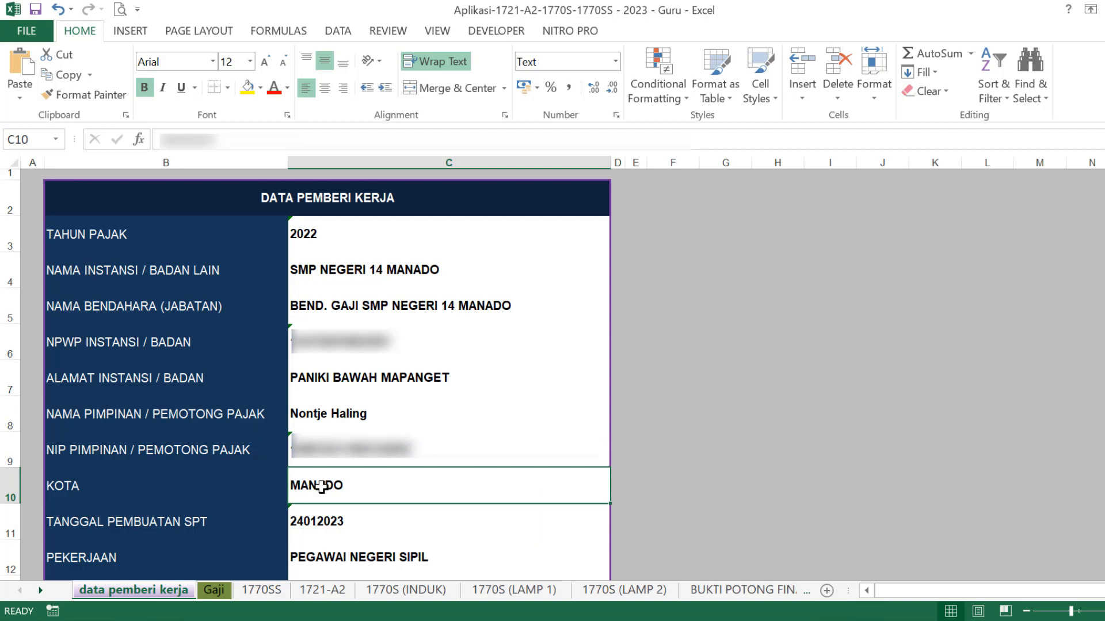
click(317, 524)
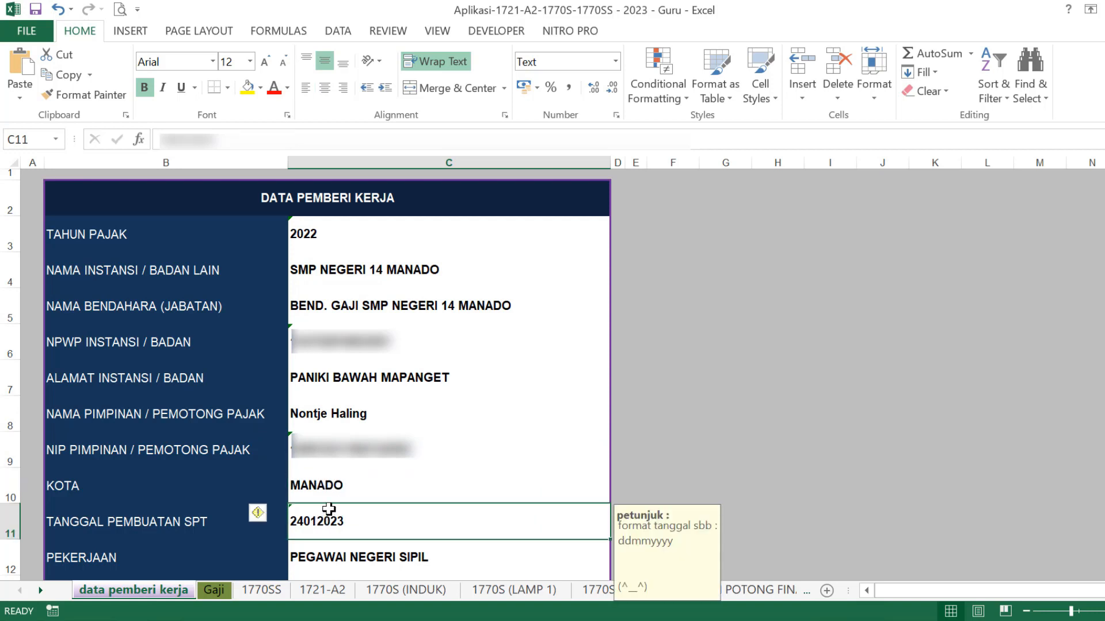
click(328, 562)
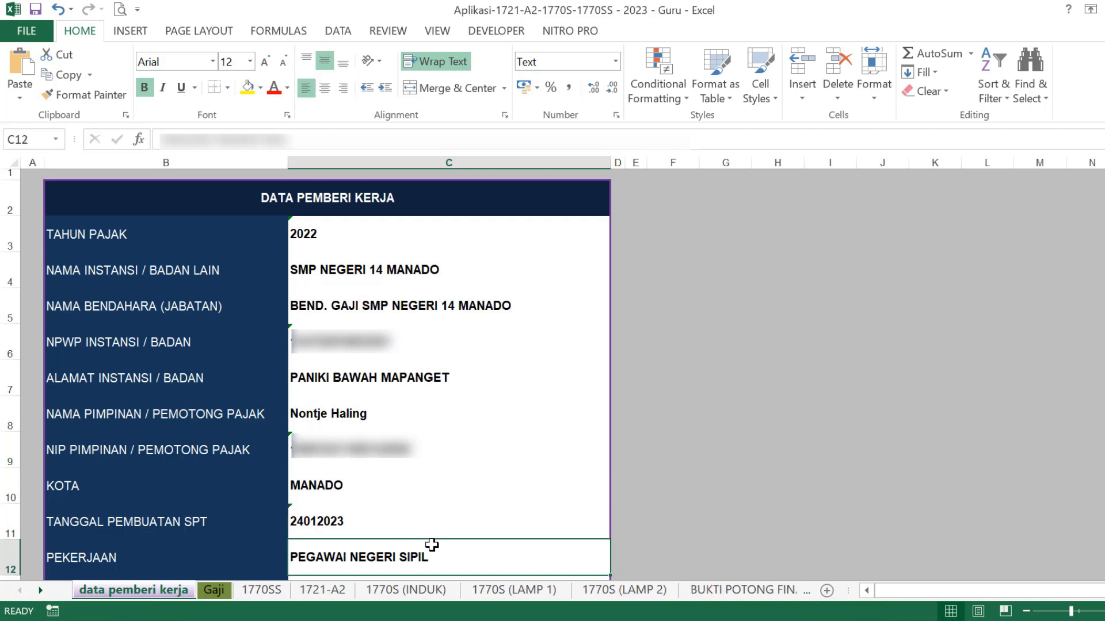
scroll(668, 524, down, 1)
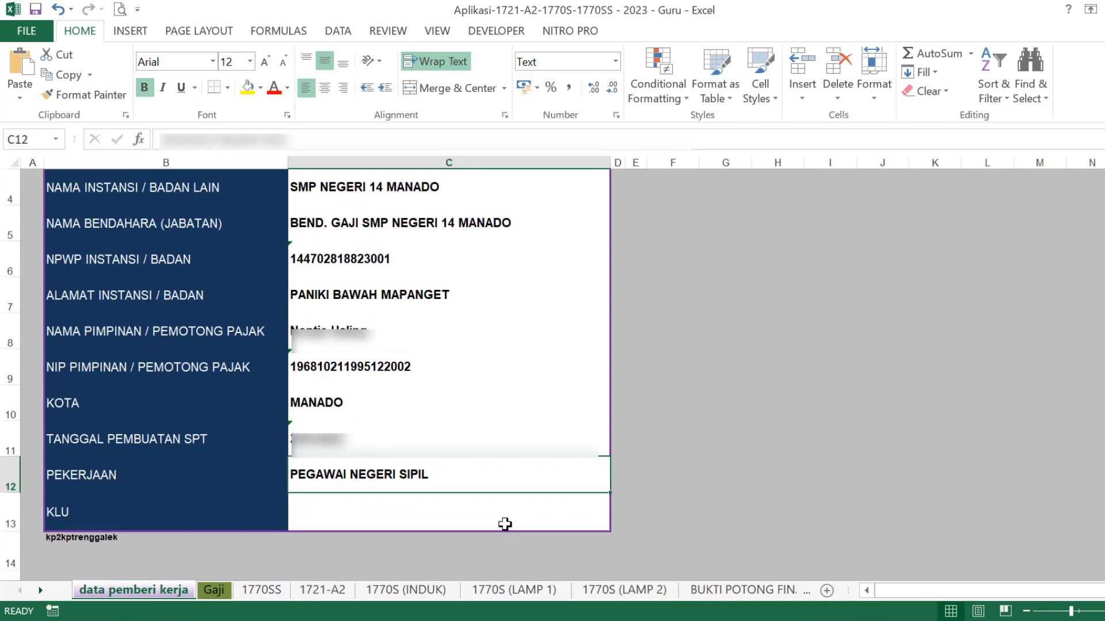
click(320, 508)
scroll(417, 503, up, 1)
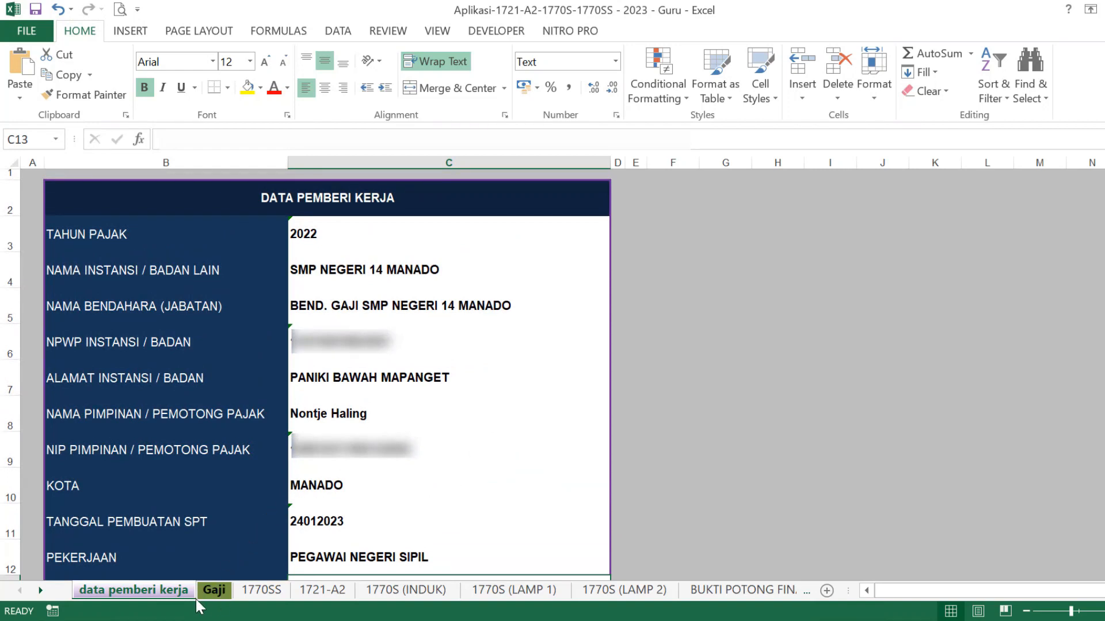
- Review the employee's Gaji row: name, NIP, NIK, NPWP, address and rank in G4
click(211, 594)
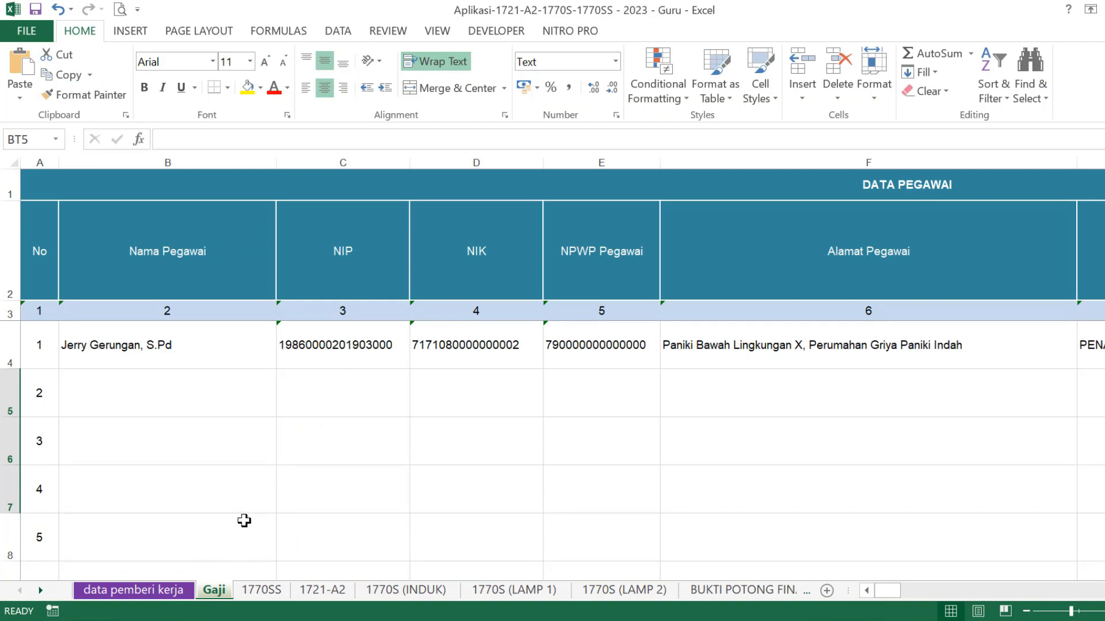
click(832, 180)
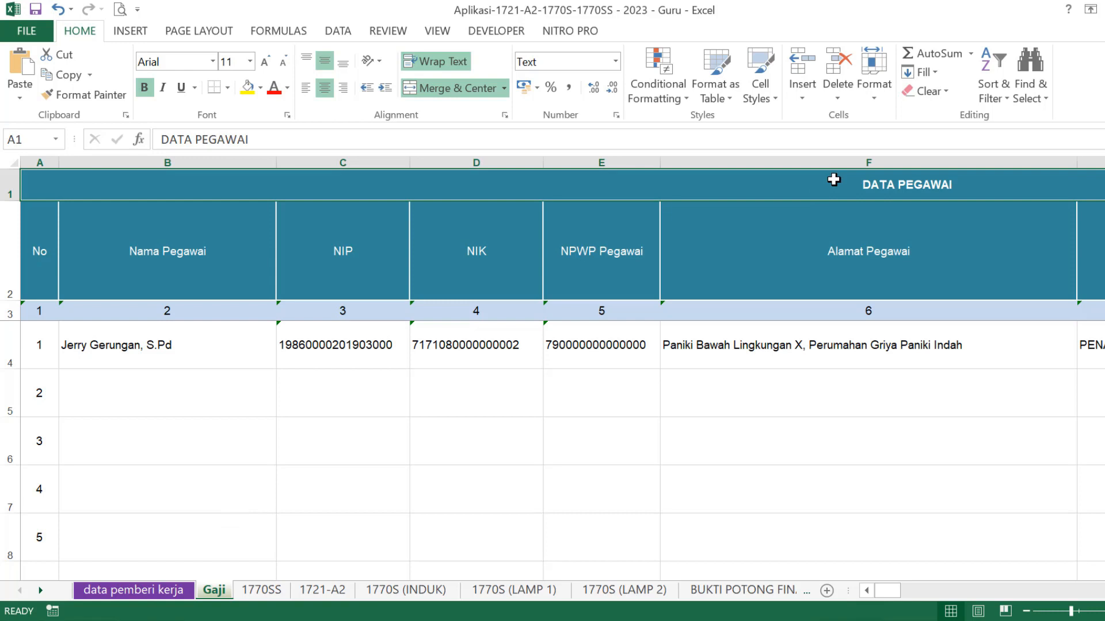
click(157, 347)
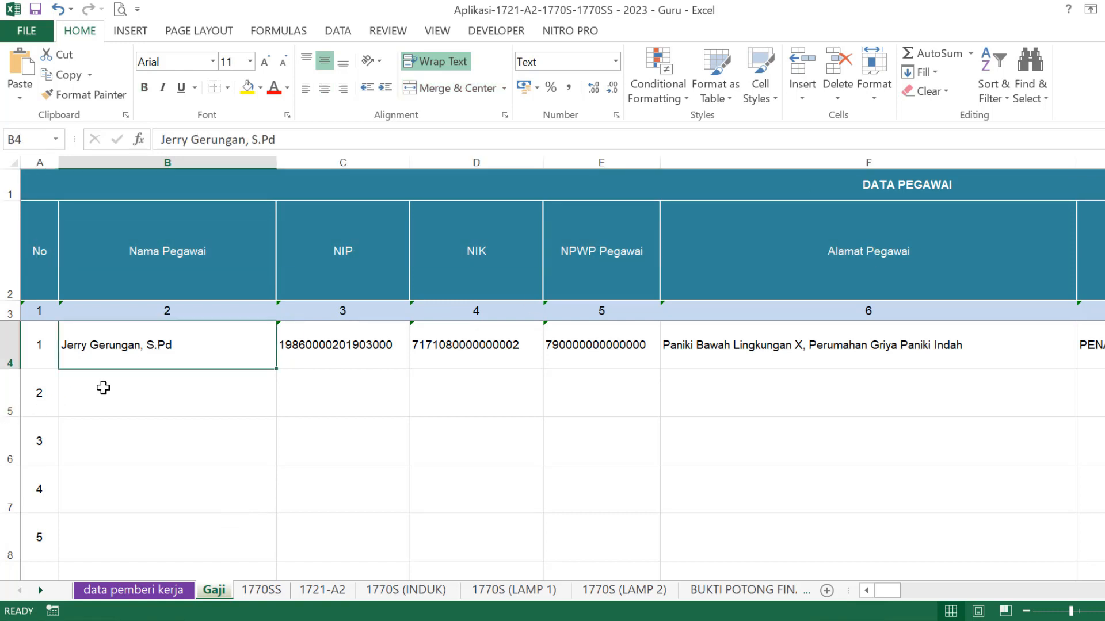
click(360, 345)
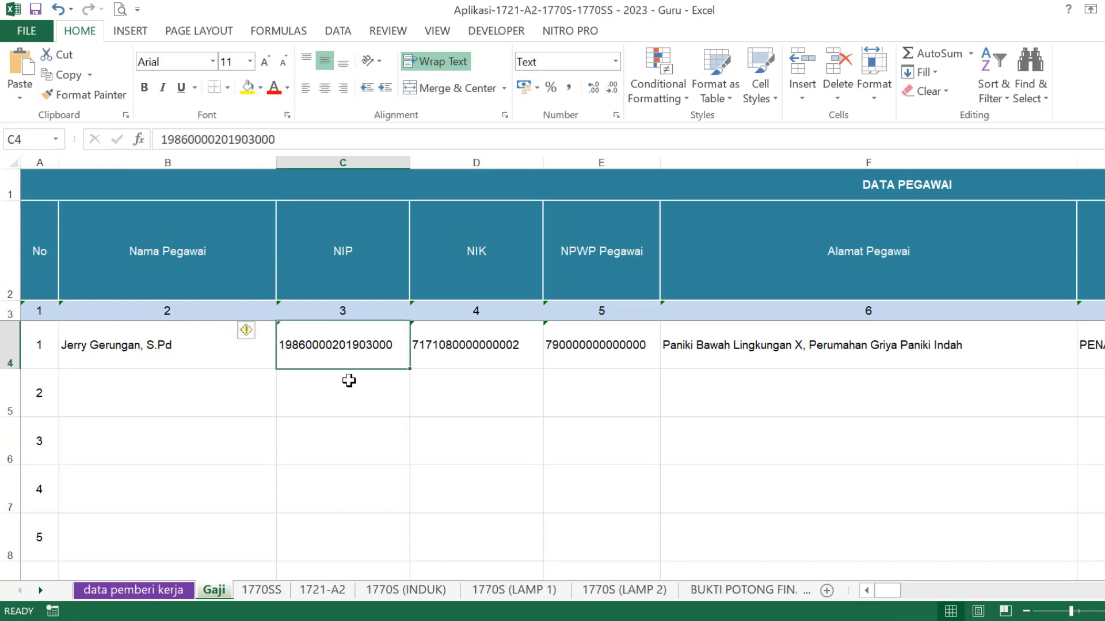
click(493, 346)
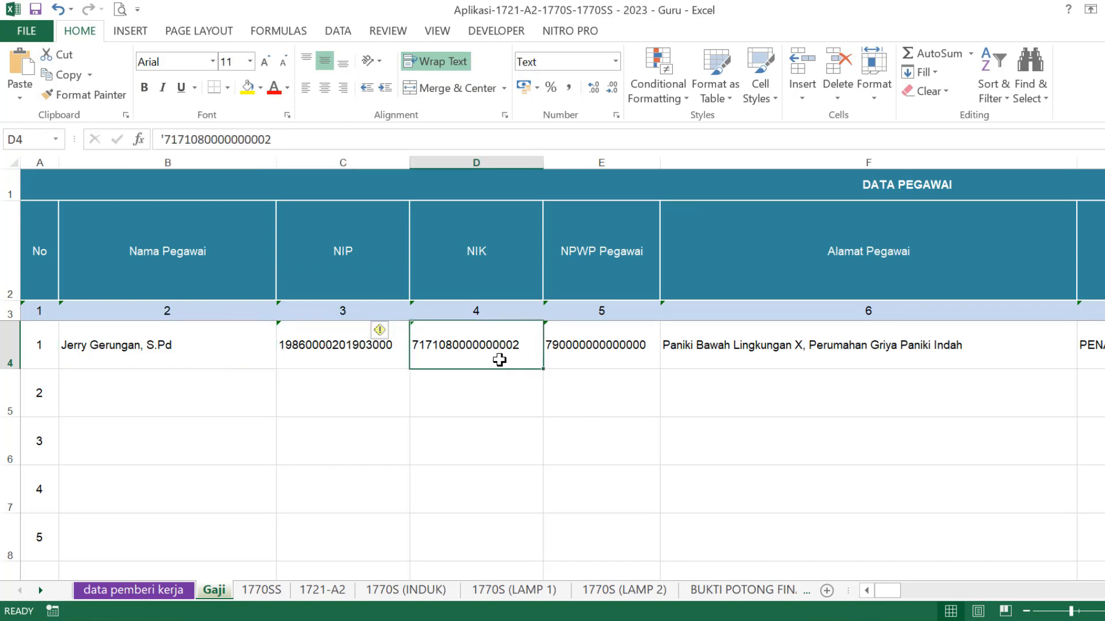
click(609, 339)
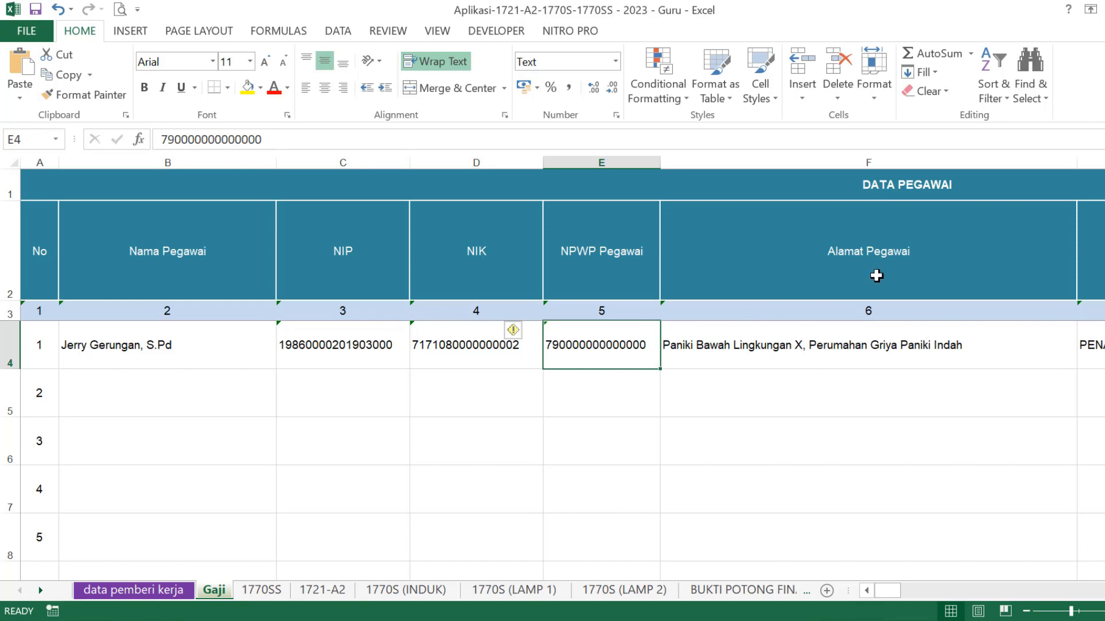
click(875, 347)
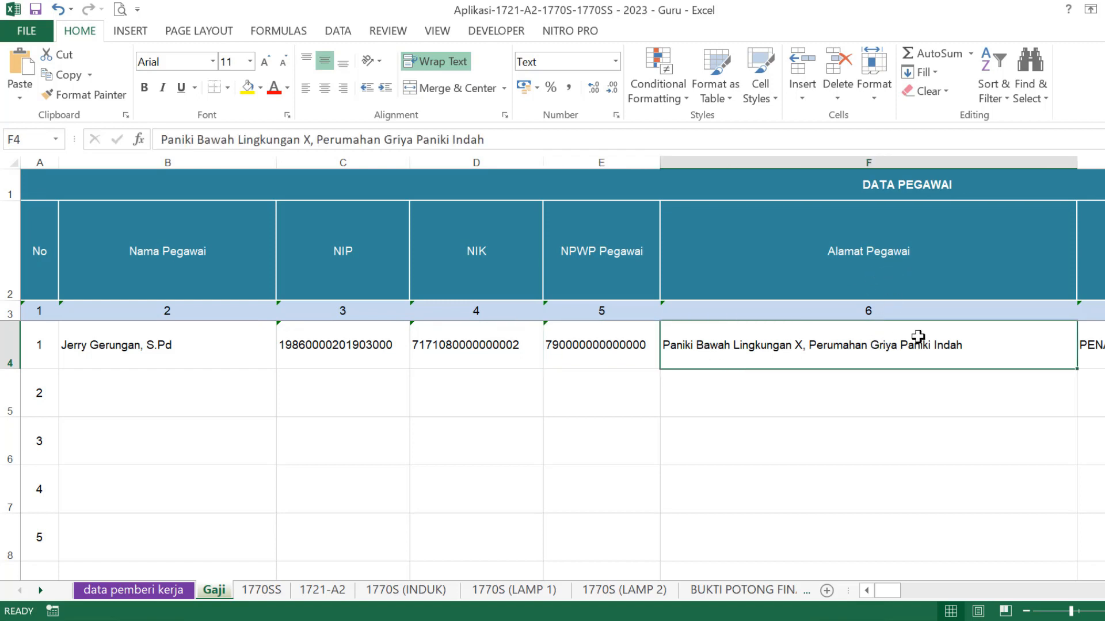
scroll(563, 368, right, 5)
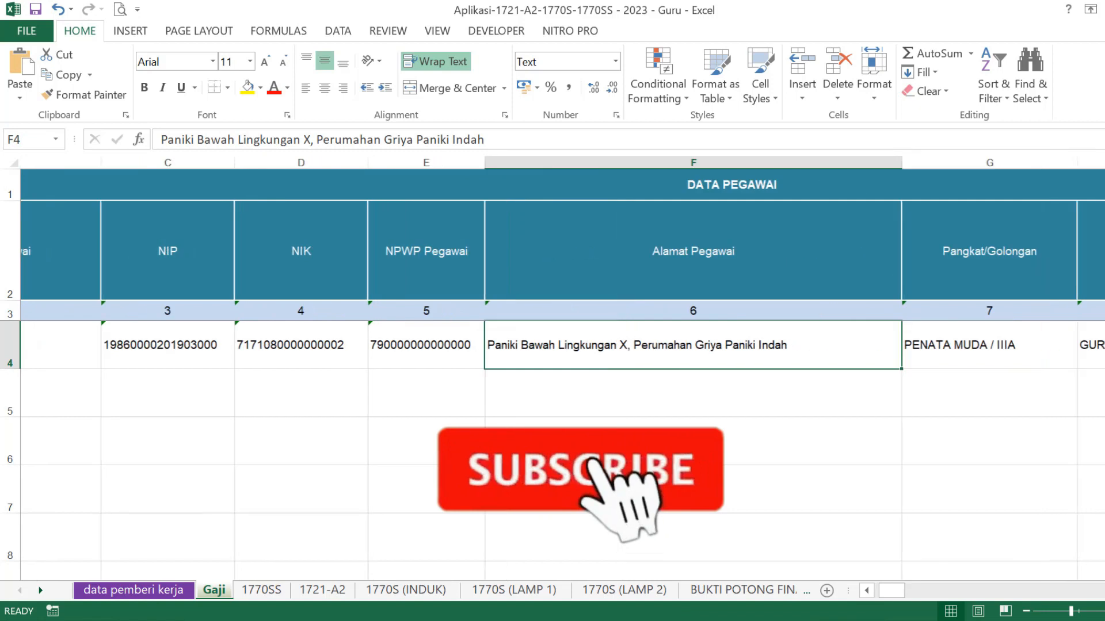
scroll(563, 369, right, 2)
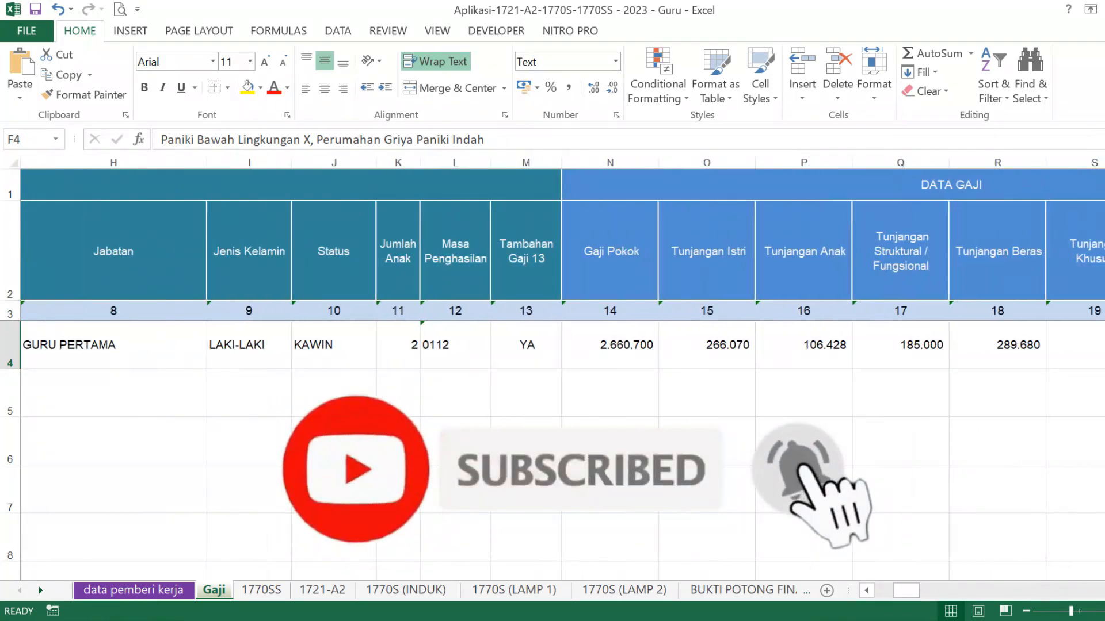
click(866, 590)
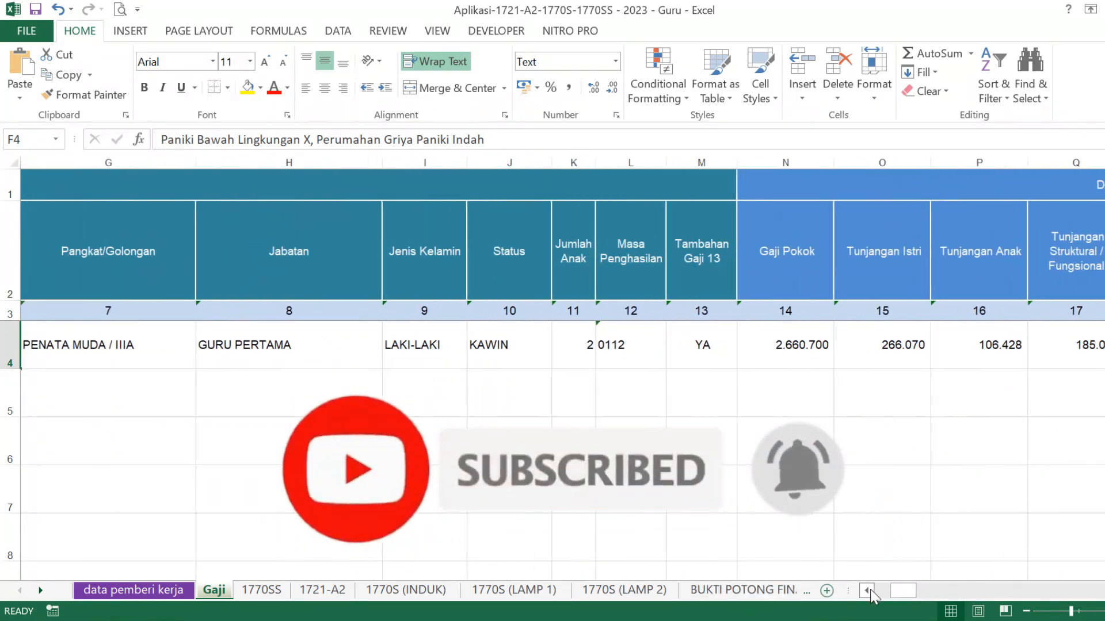
click(867, 591)
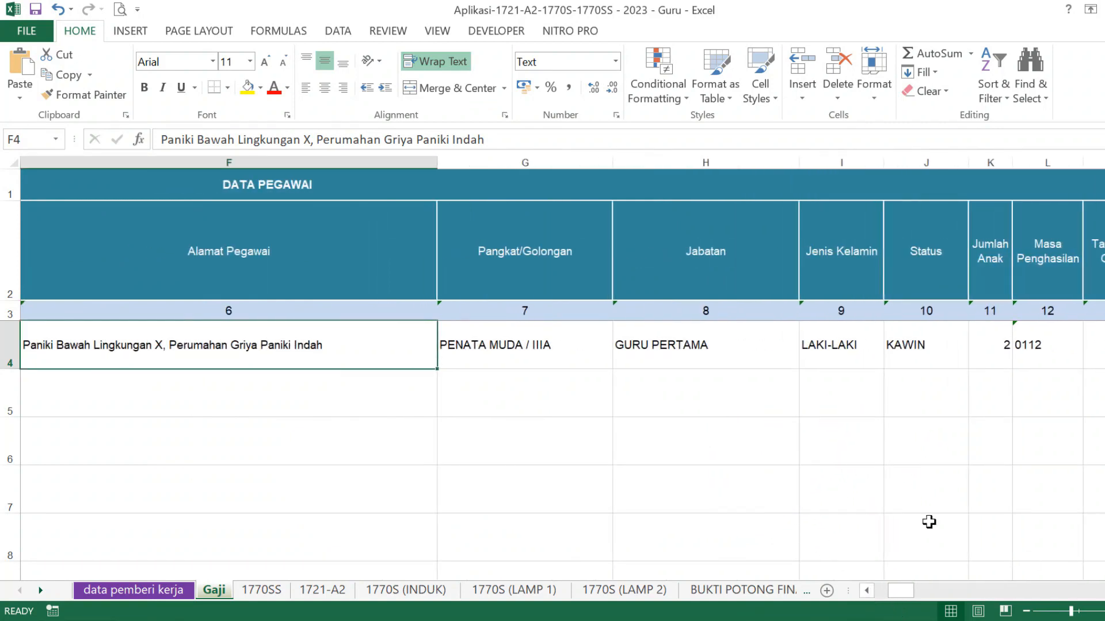
click(582, 351)
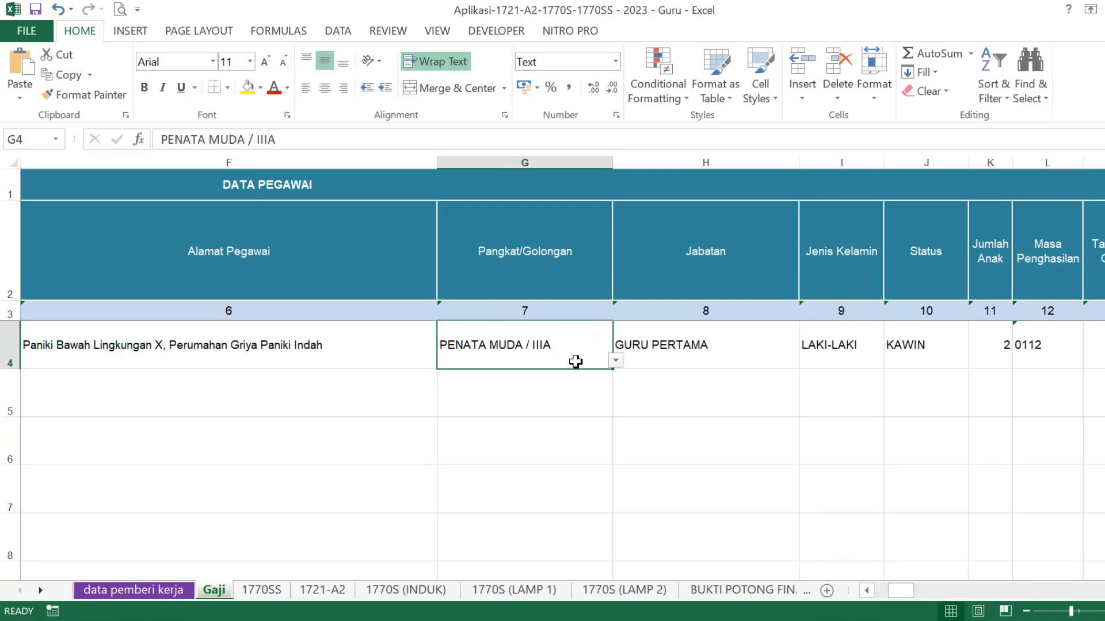
click(616, 361)
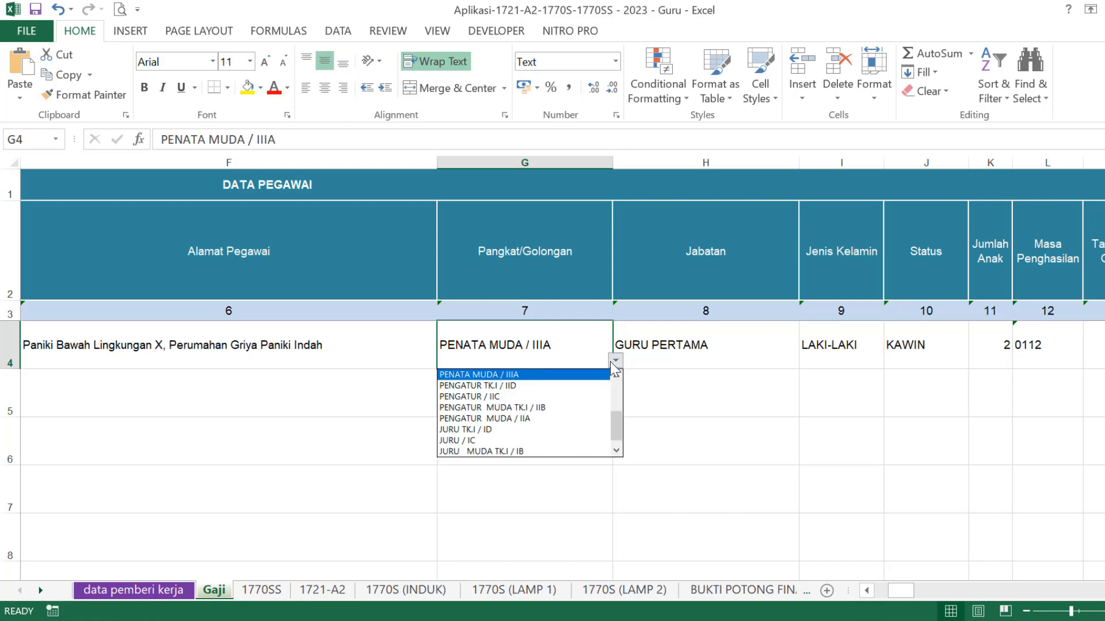
click(734, 345)
click(746, 346)
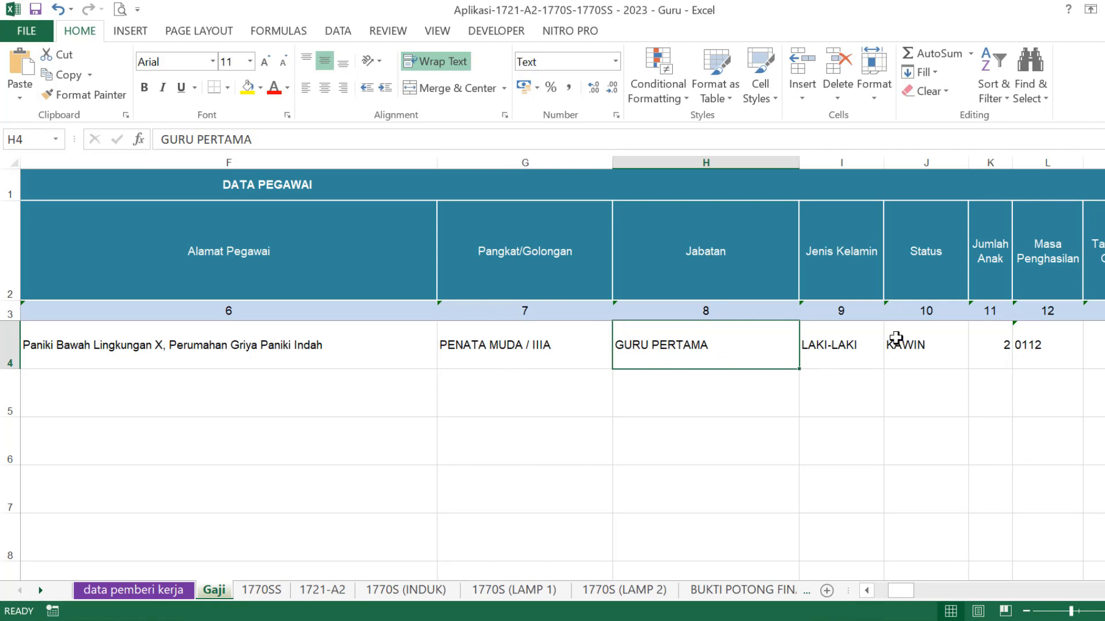
click(848, 349)
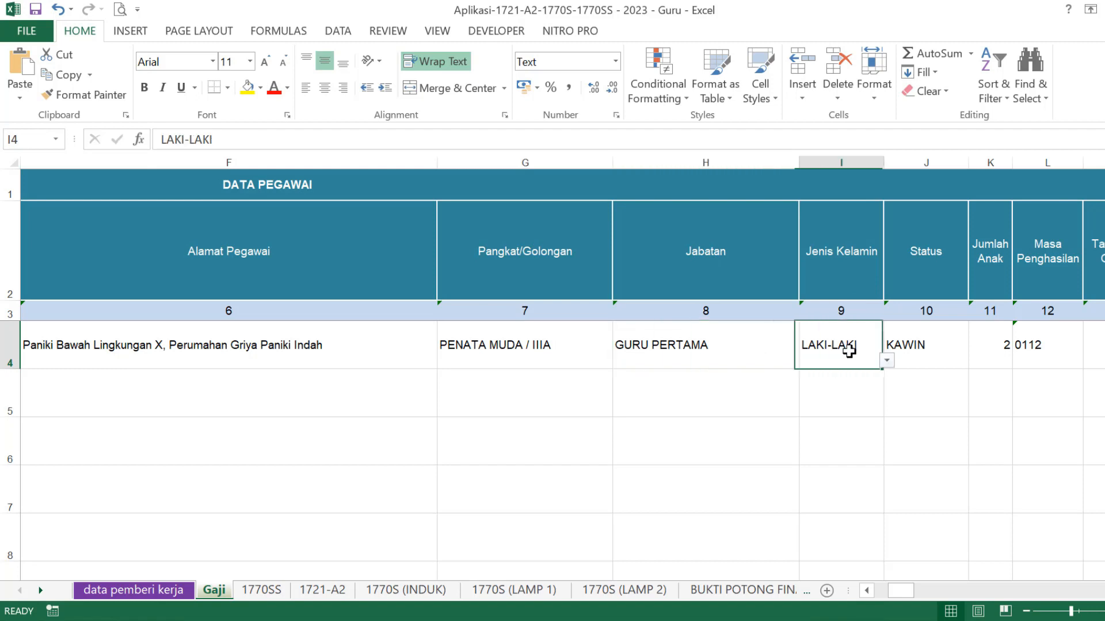
click(889, 361)
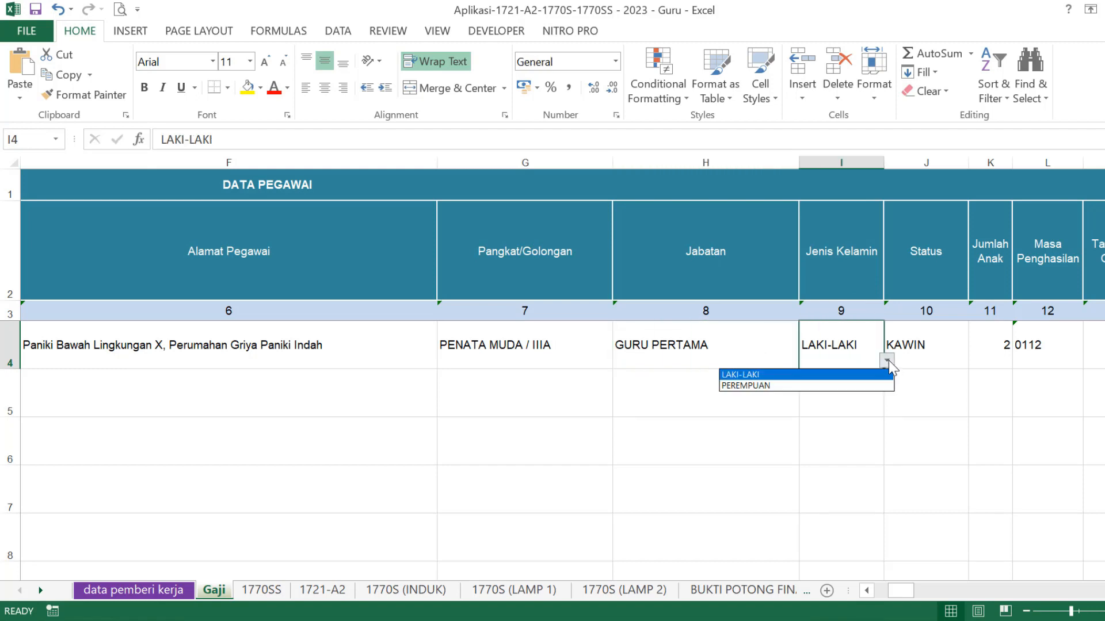
click(842, 375)
click(944, 338)
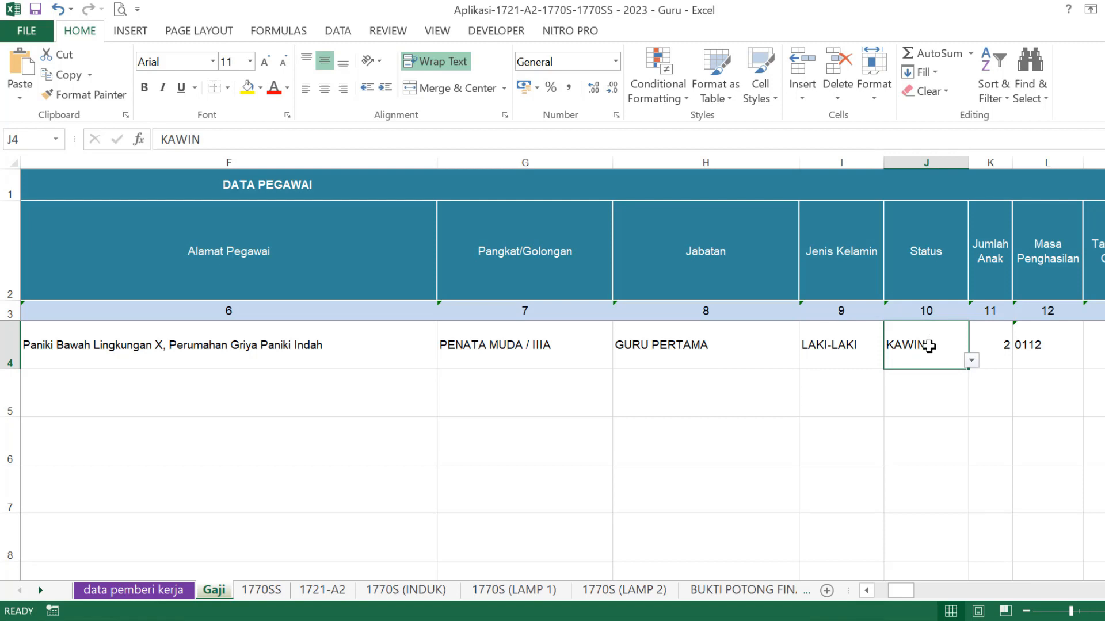
click(972, 361)
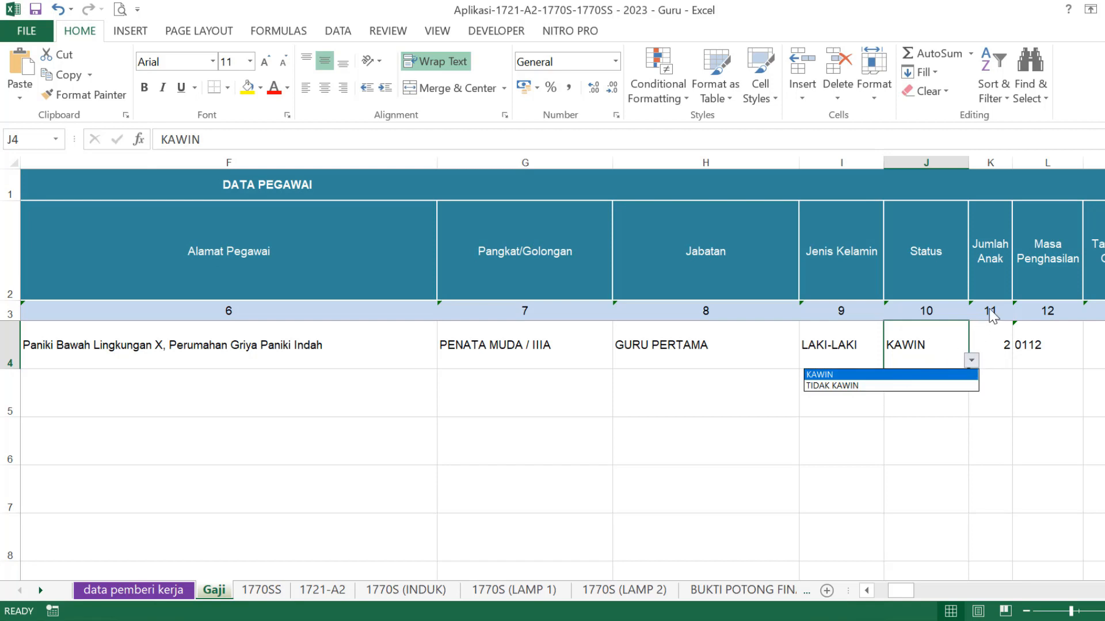
click(997, 341)
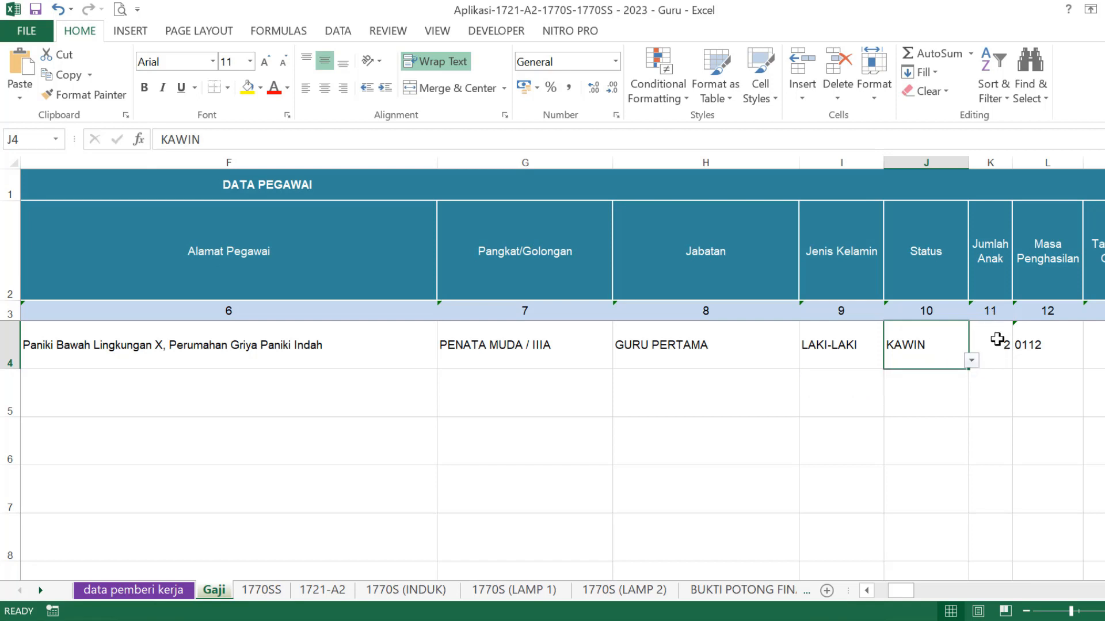
click(998, 340)
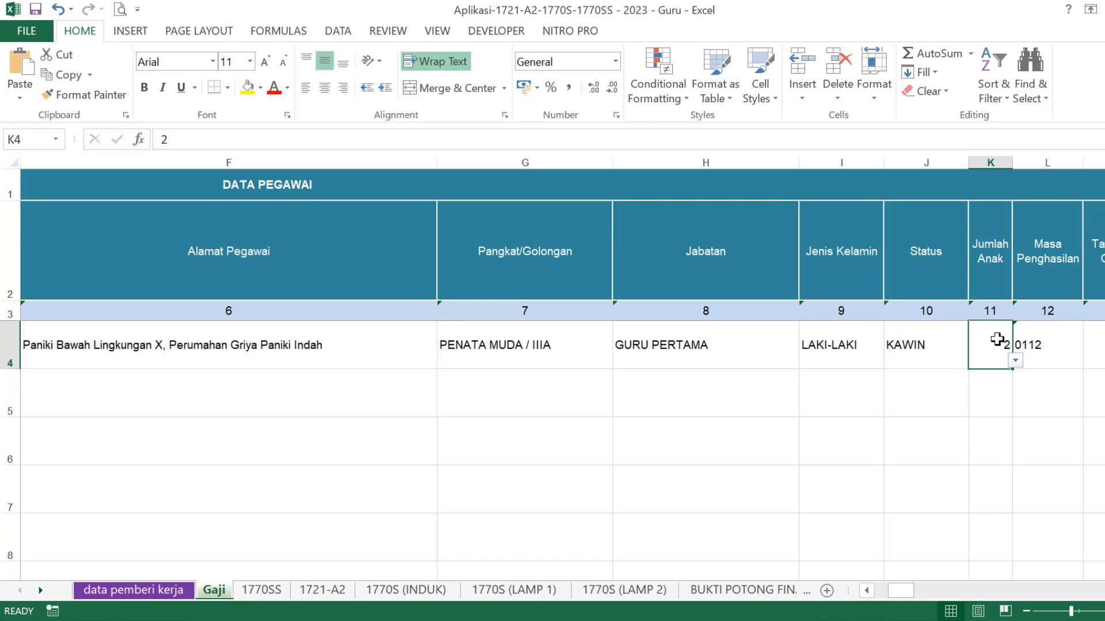
click(1015, 361)
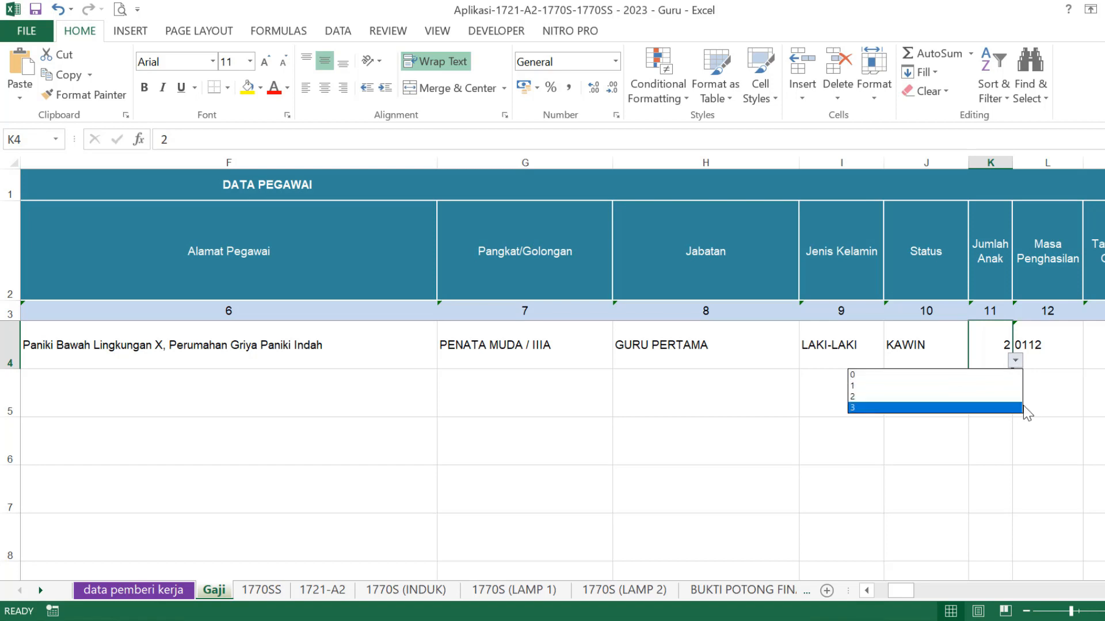
click(1068, 402)
click(1065, 252)
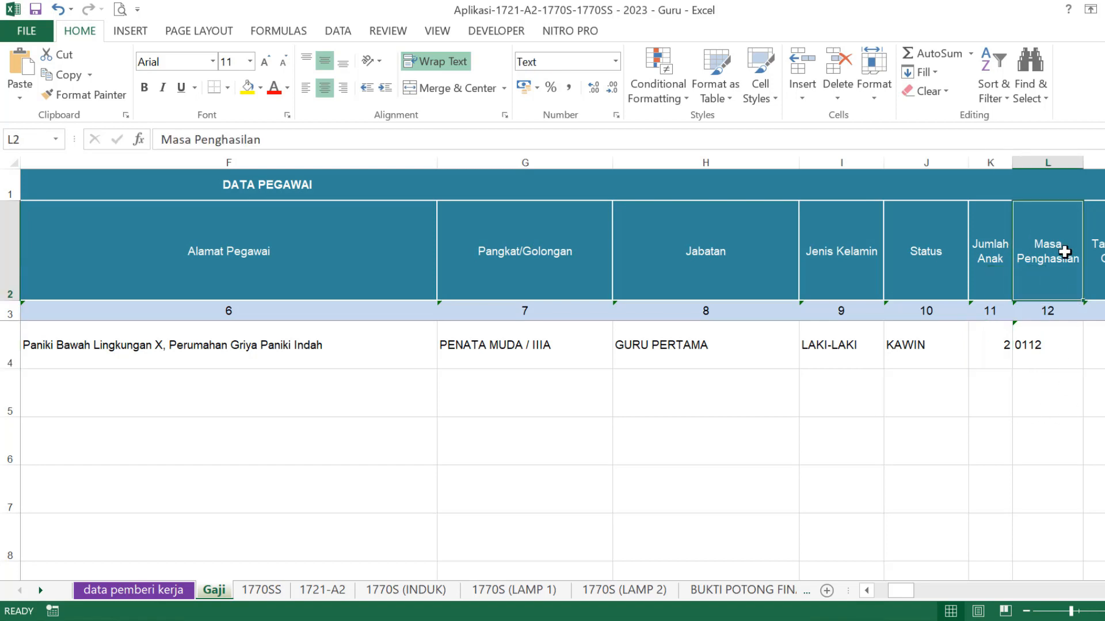
click(1051, 344)
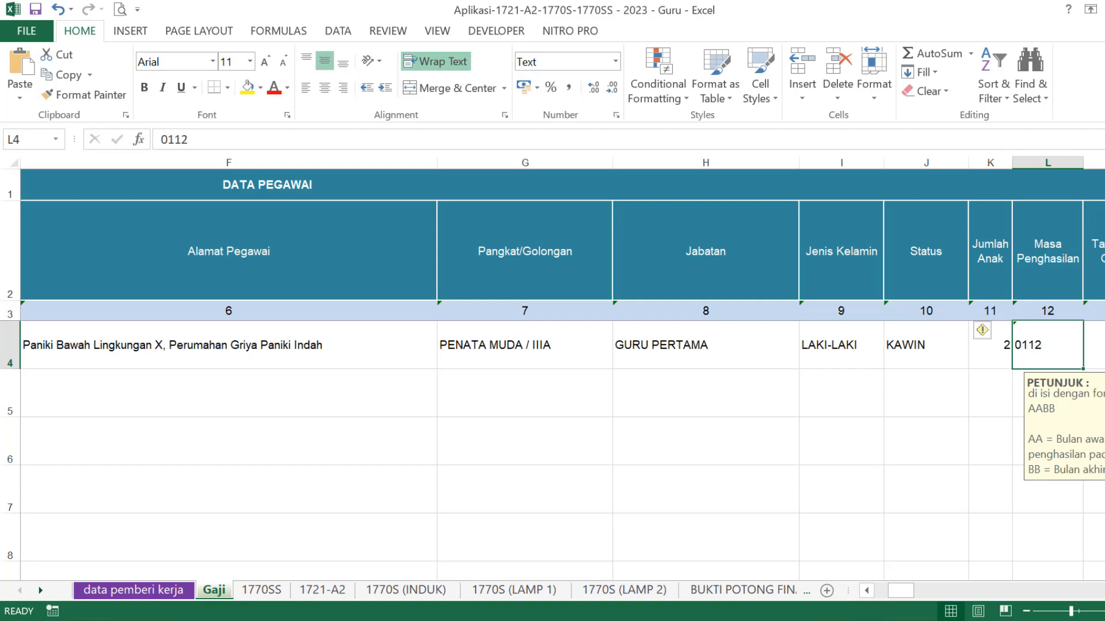
scroll(552, 345, right, 2)
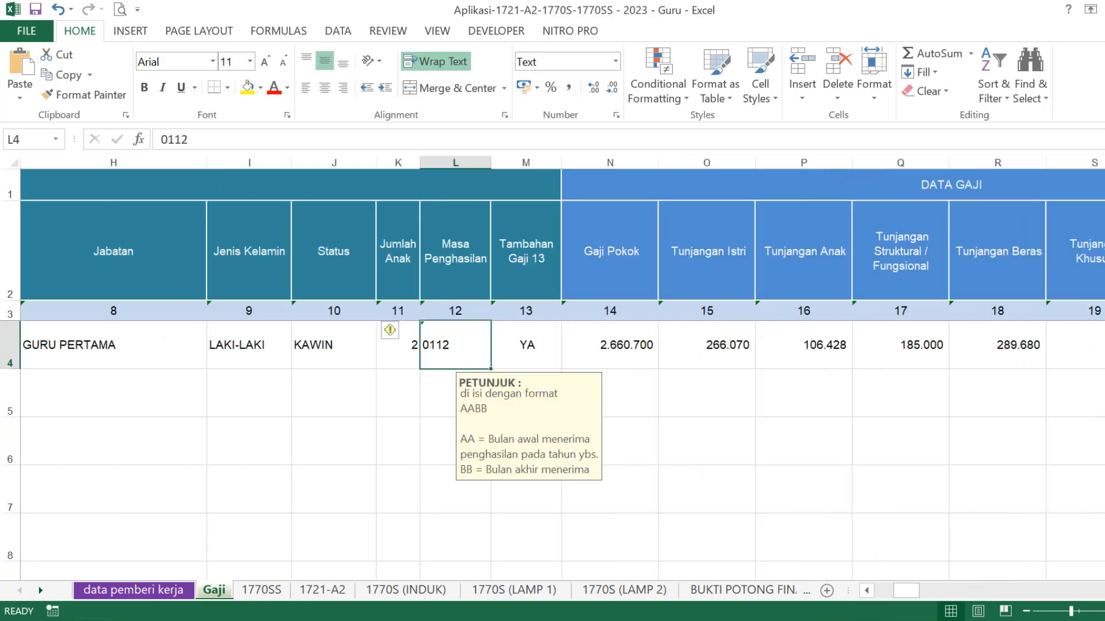
click(535, 272)
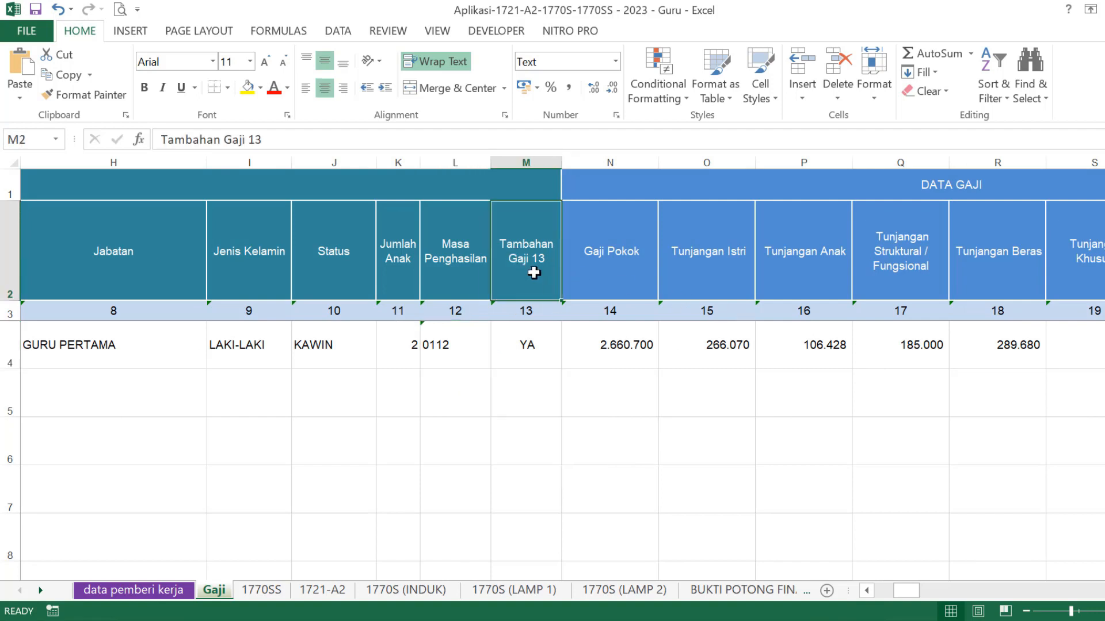
click(529, 345)
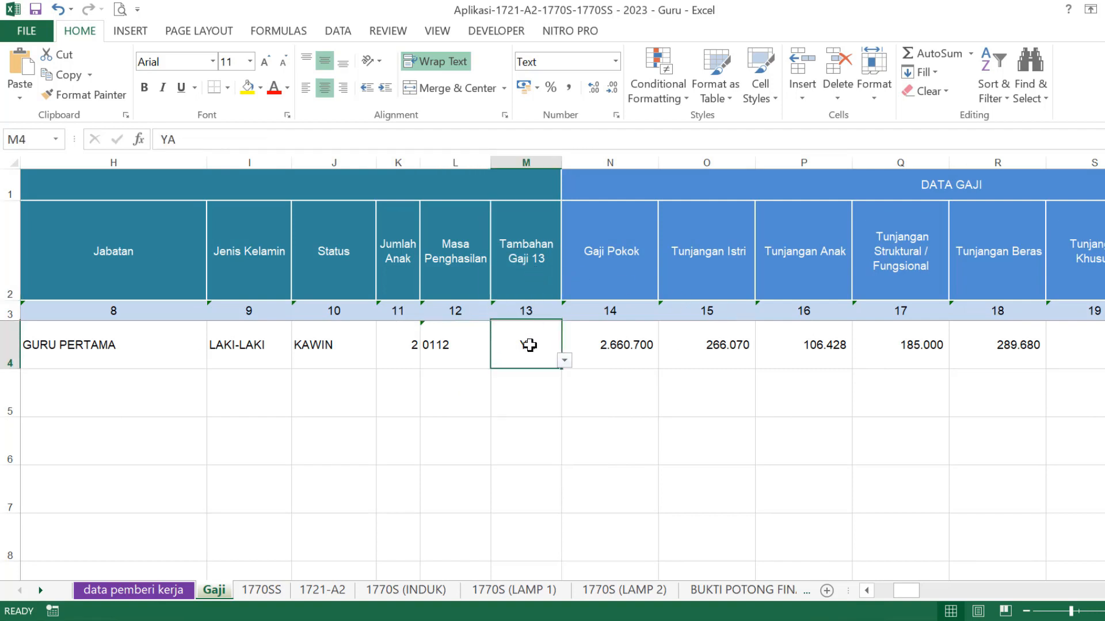
click(564, 361)
click(567, 361)
click(627, 415)
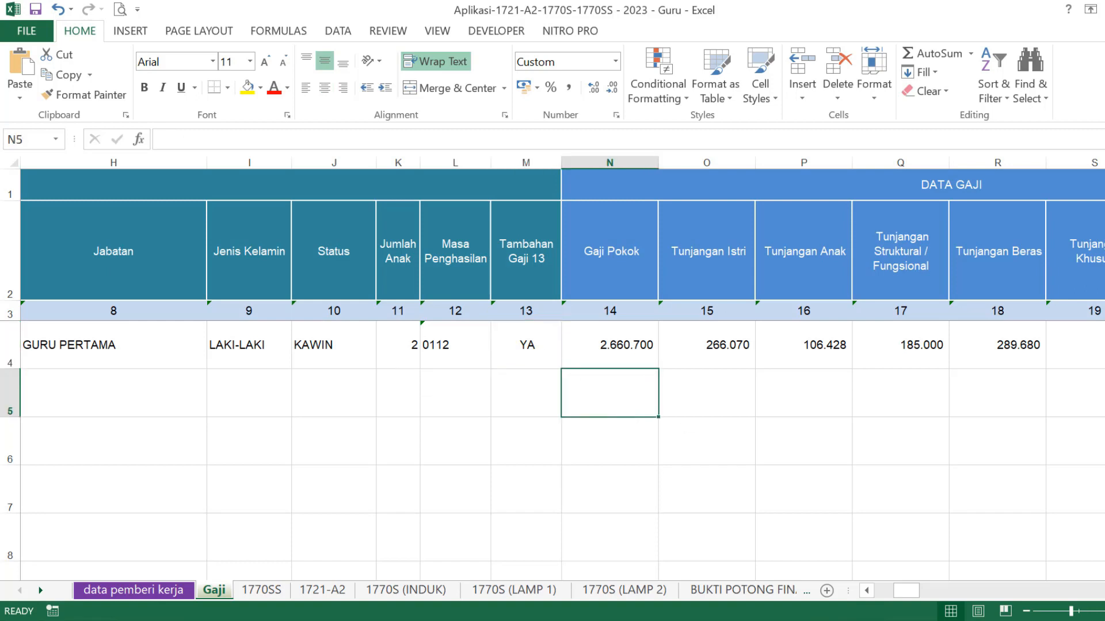
scroll(562, 377, right, 3)
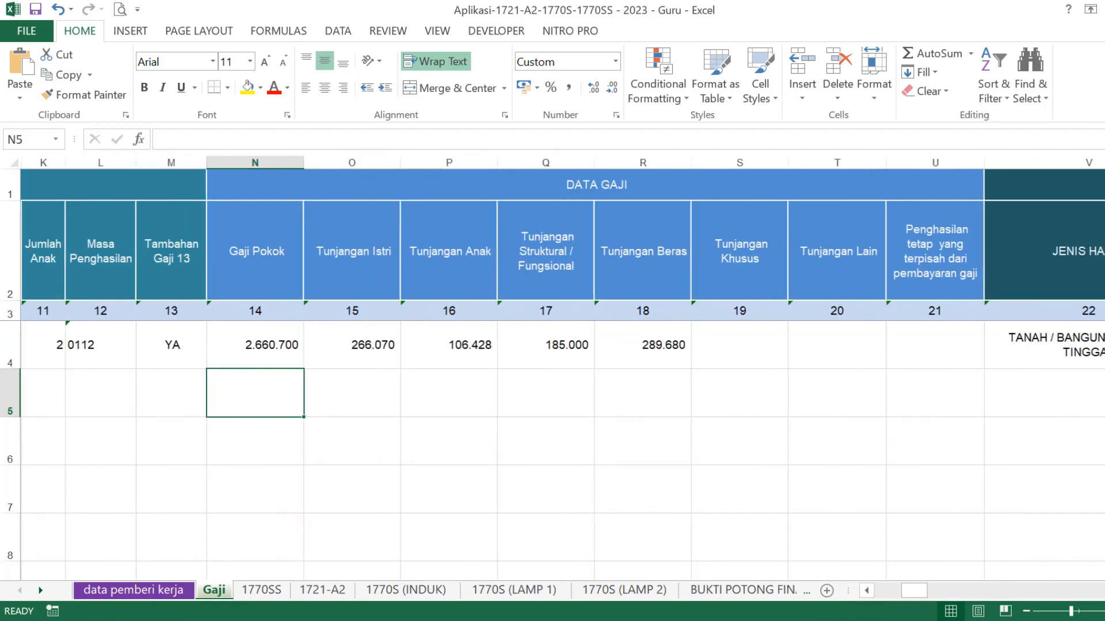
scroll(563, 377, right, 1)
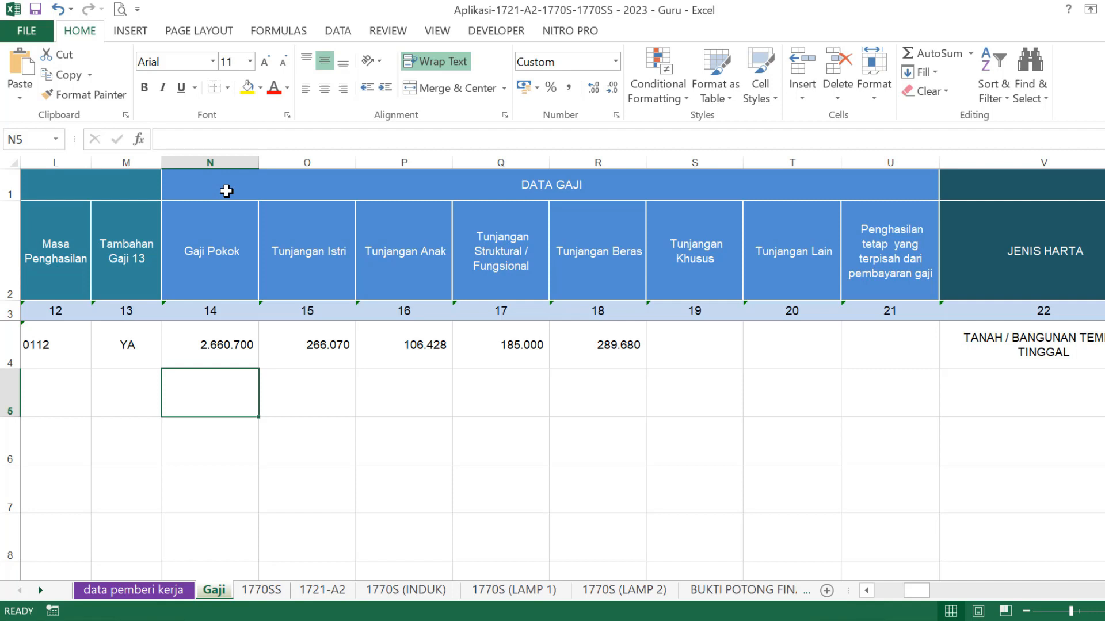
click(239, 221)
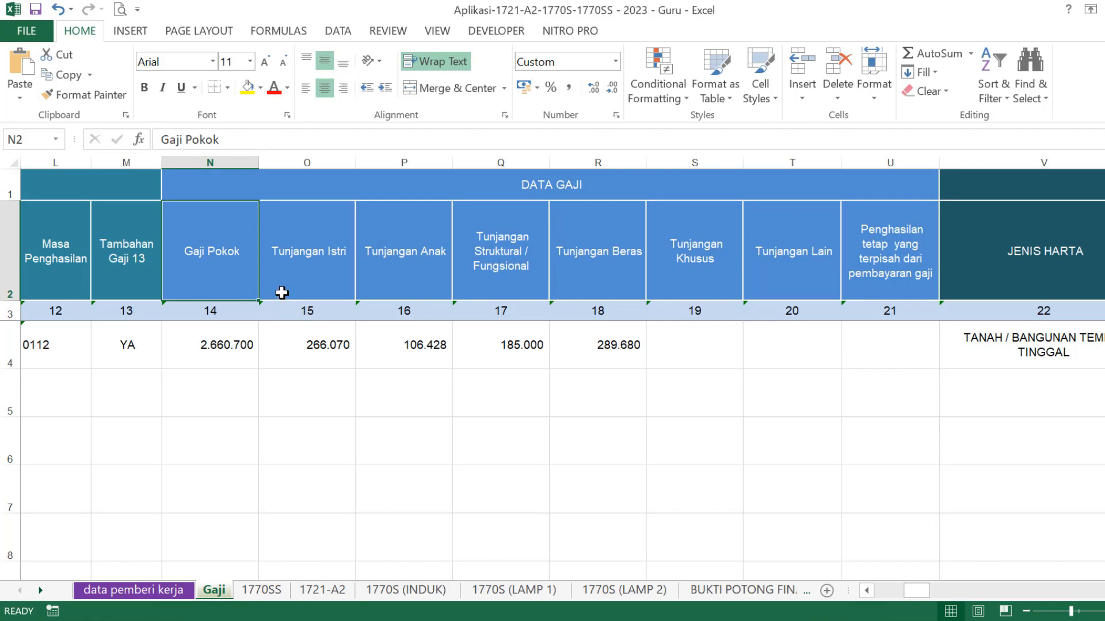
- Match the 2,660,700 basic salary in the January 2022 payroll PDF to Gaji Pokok N4
mouse_move(564, 620)
click(531, 620)
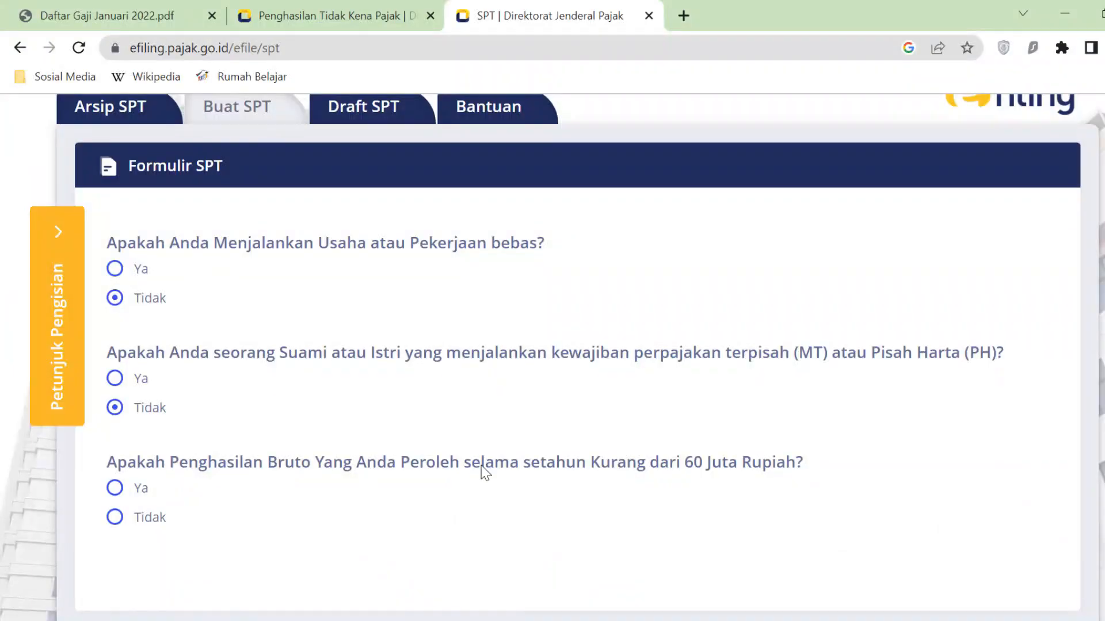
click(131, 22)
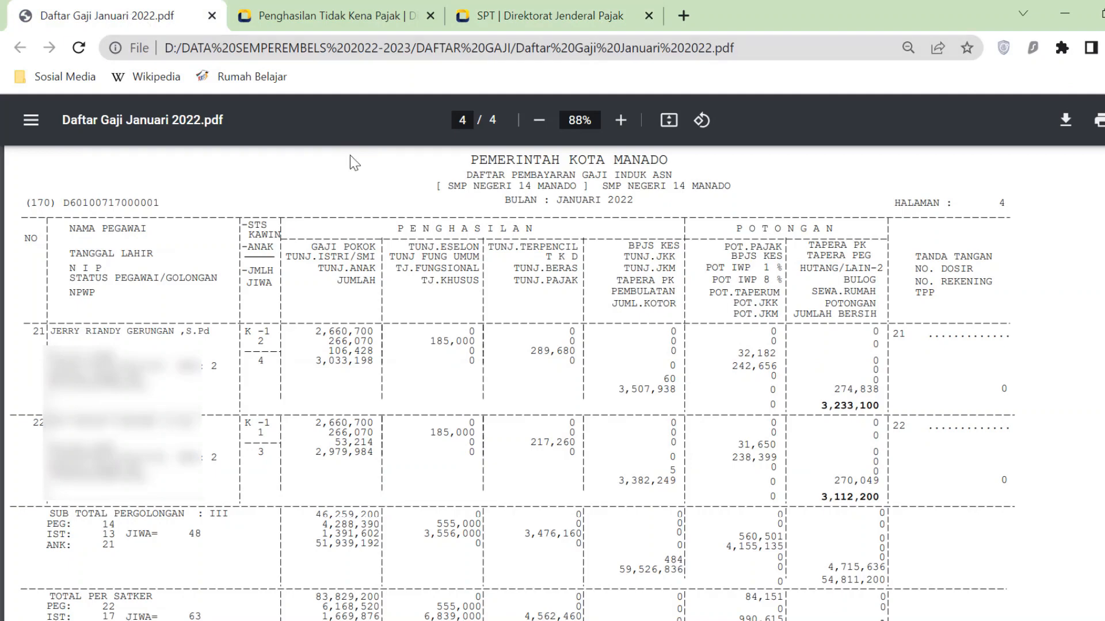
drag(317, 332, 373, 331)
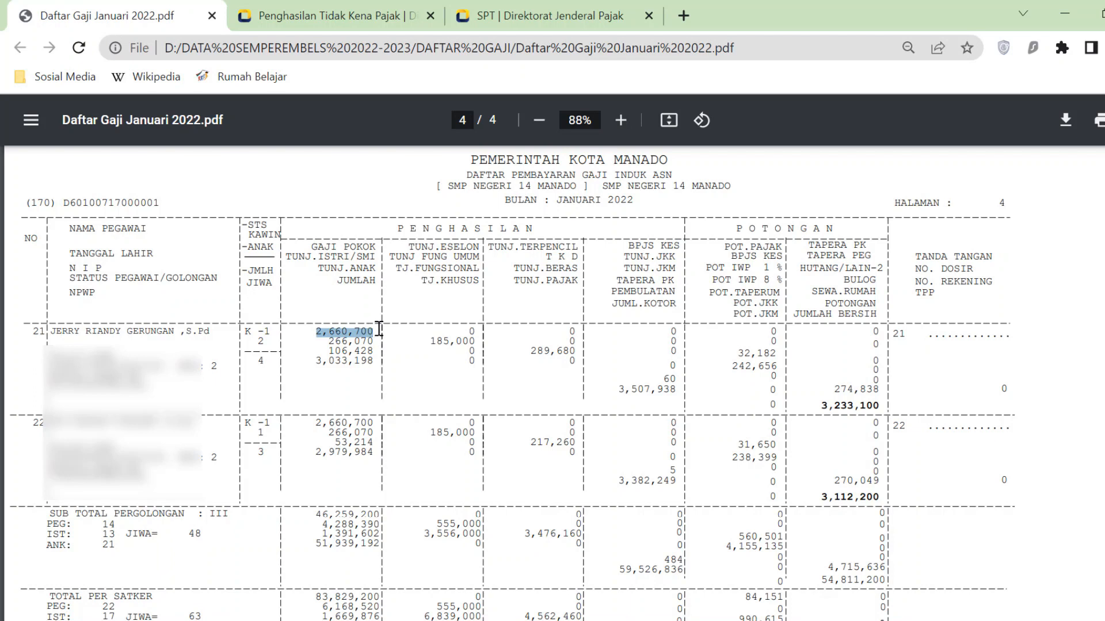
click(560, 620)
click(225, 344)
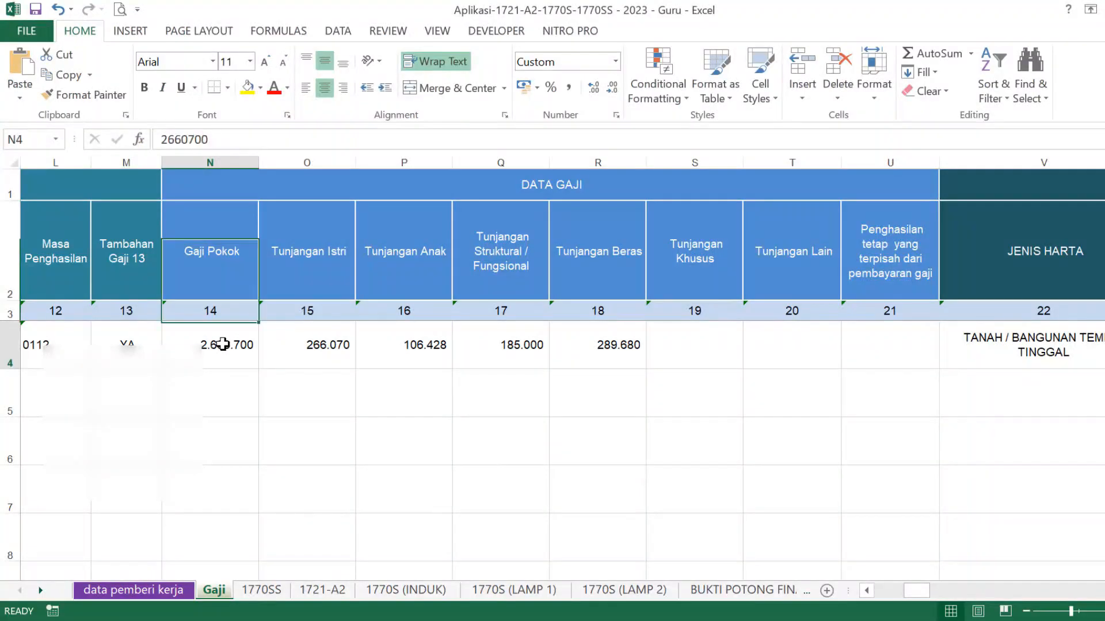
- Check Tunjangan Istri 266.070, Tunjangan Anak 106.428 and the 185.000 functional allowance against the PDF
click(331, 346)
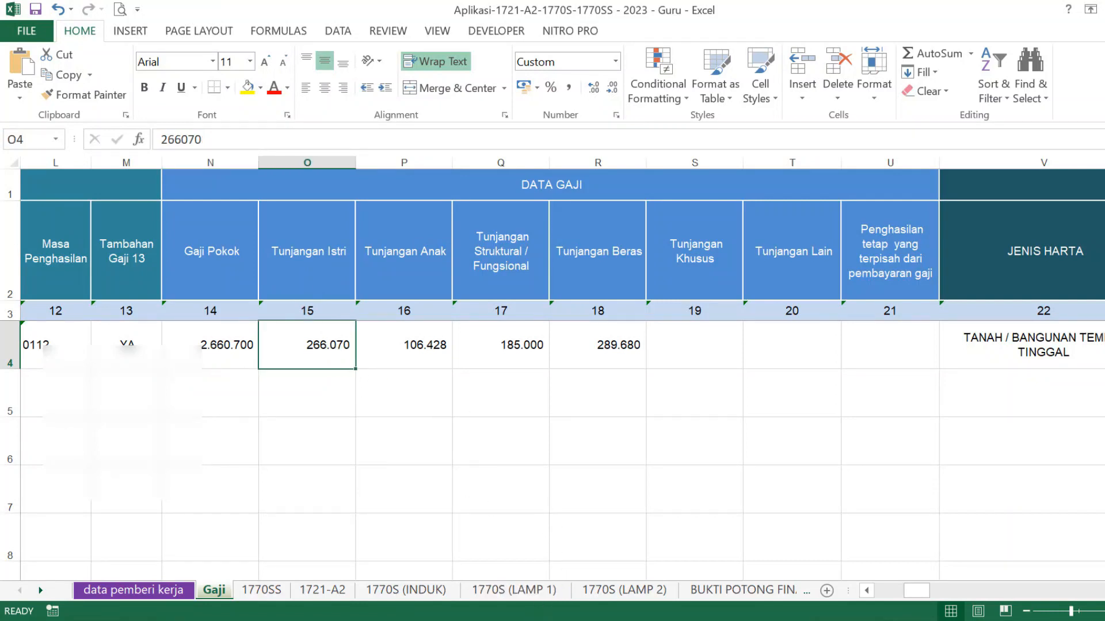
key(alt+Tab)
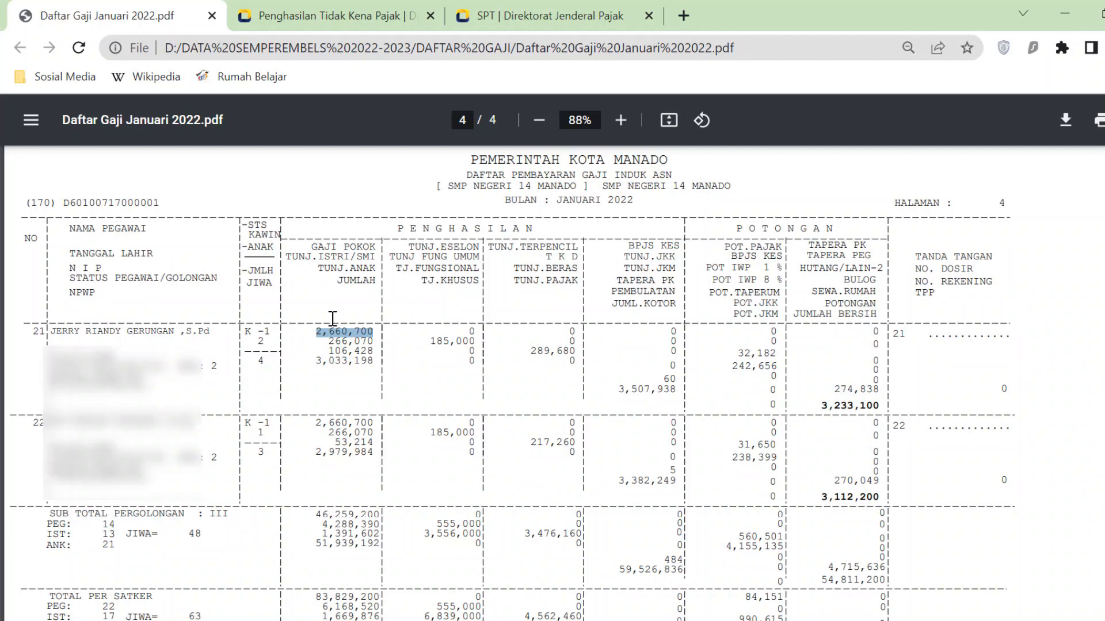
drag(329, 343, 374, 341)
key(alt+Tab)
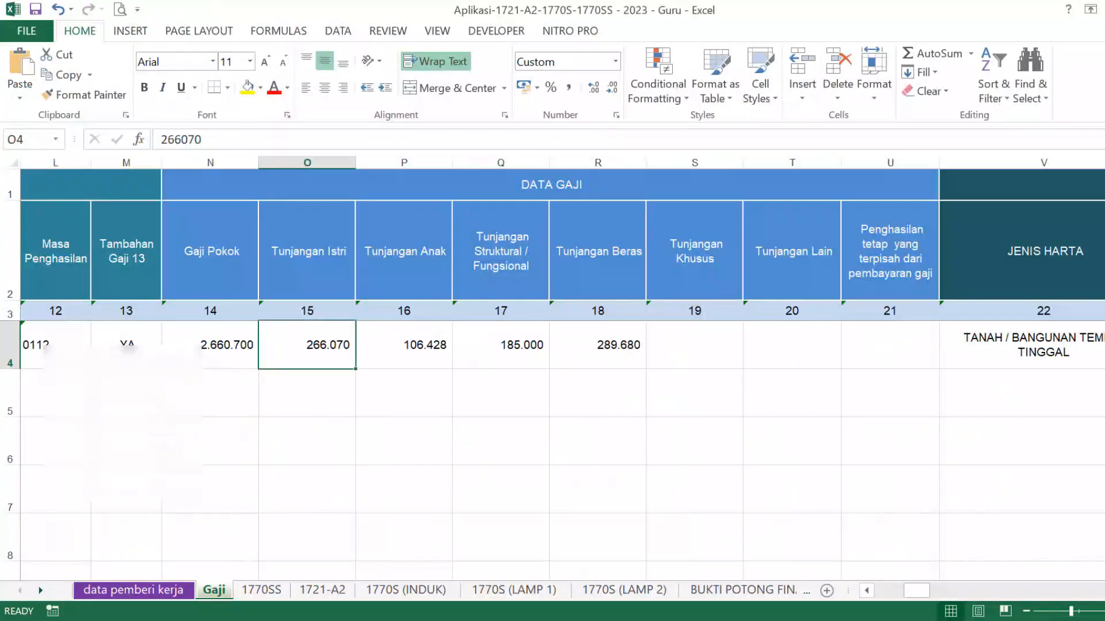
click(423, 333)
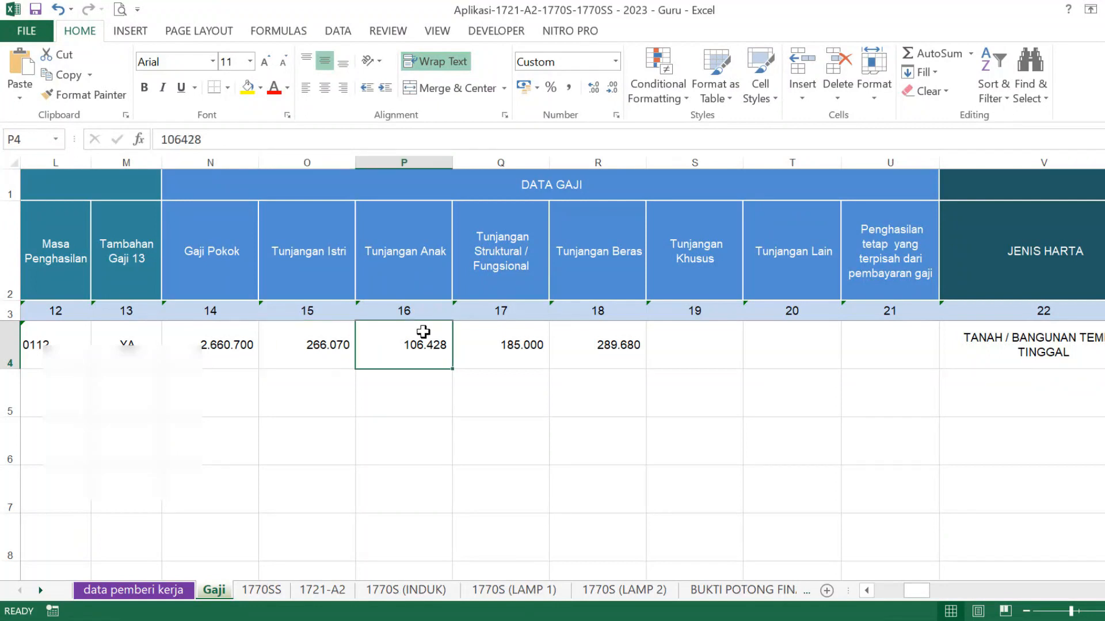
key(alt+Tab)
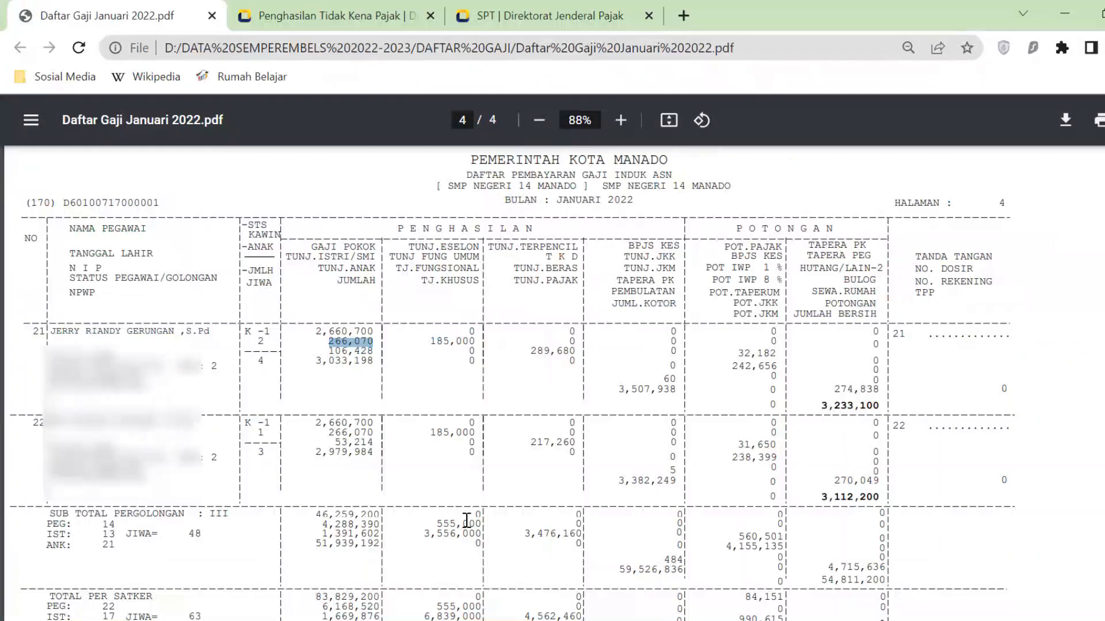
drag(355, 350, 367, 354)
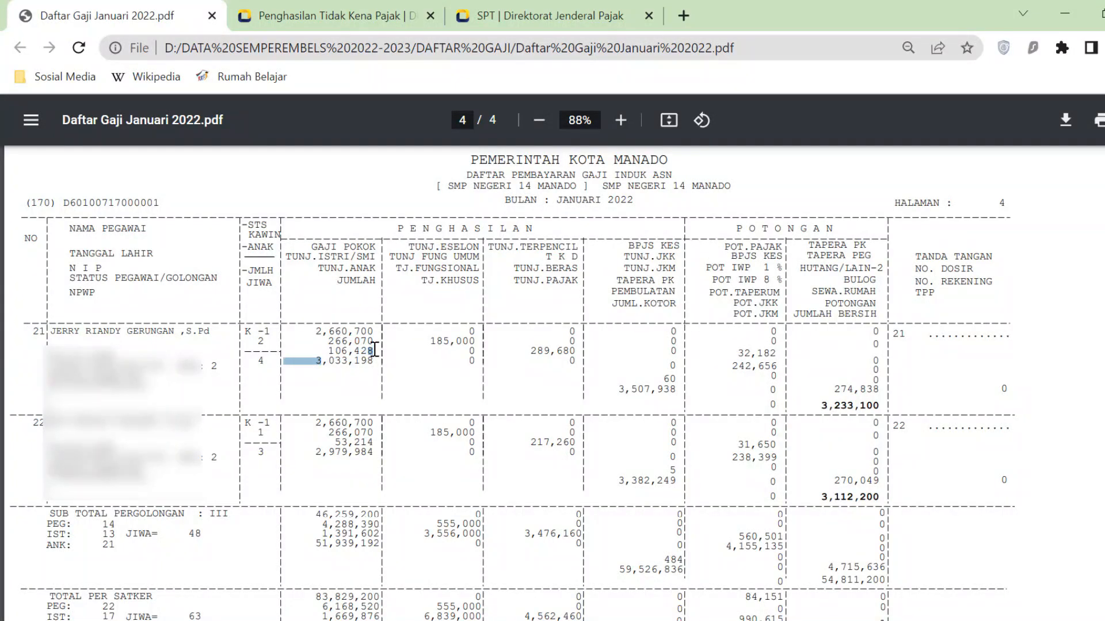
key(alt+Tab)
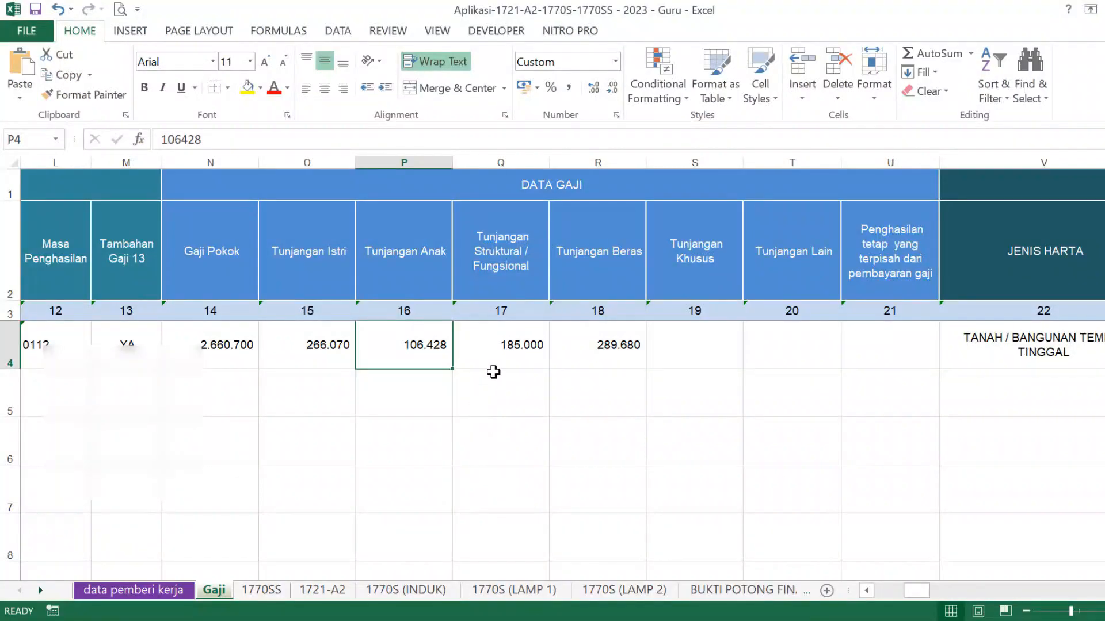
click(510, 343)
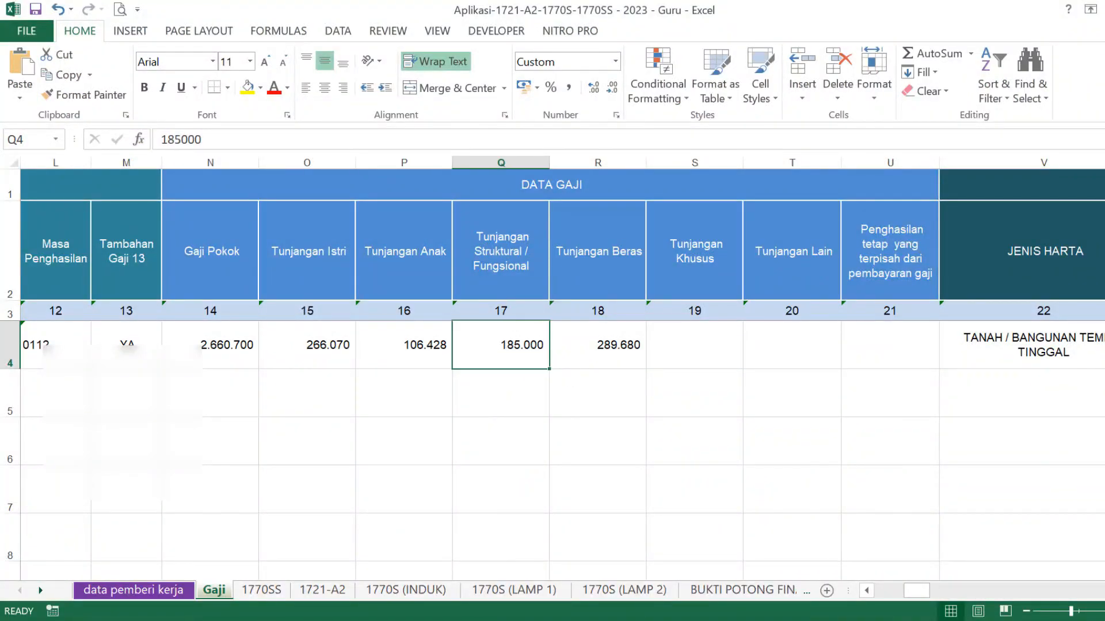
key(alt+Tab)
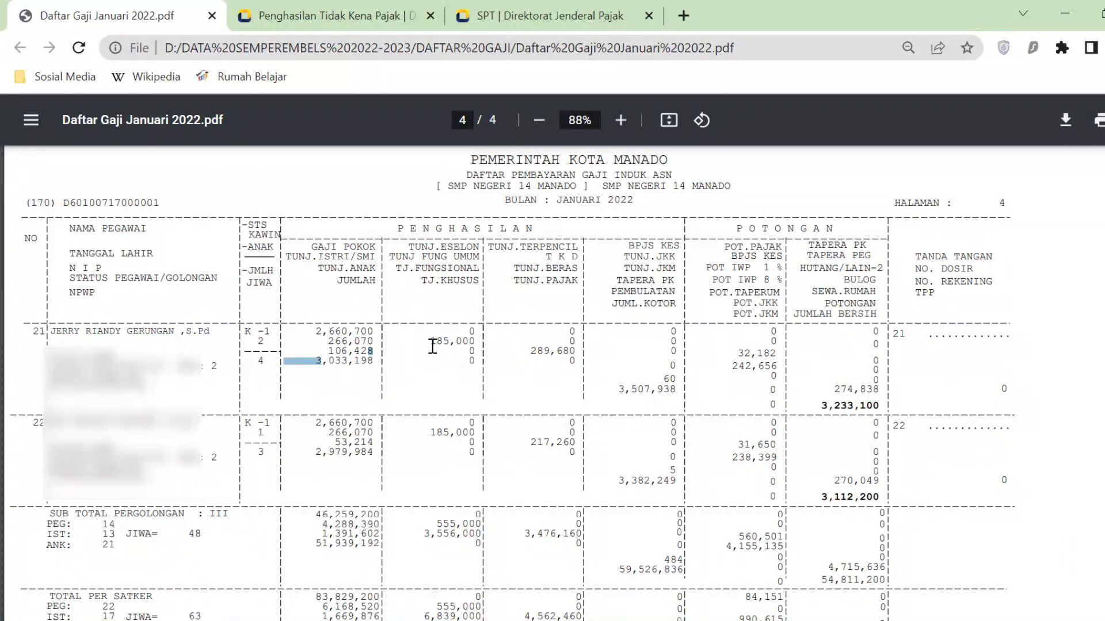
drag(432, 345, 467, 342)
key(alt+Tab)
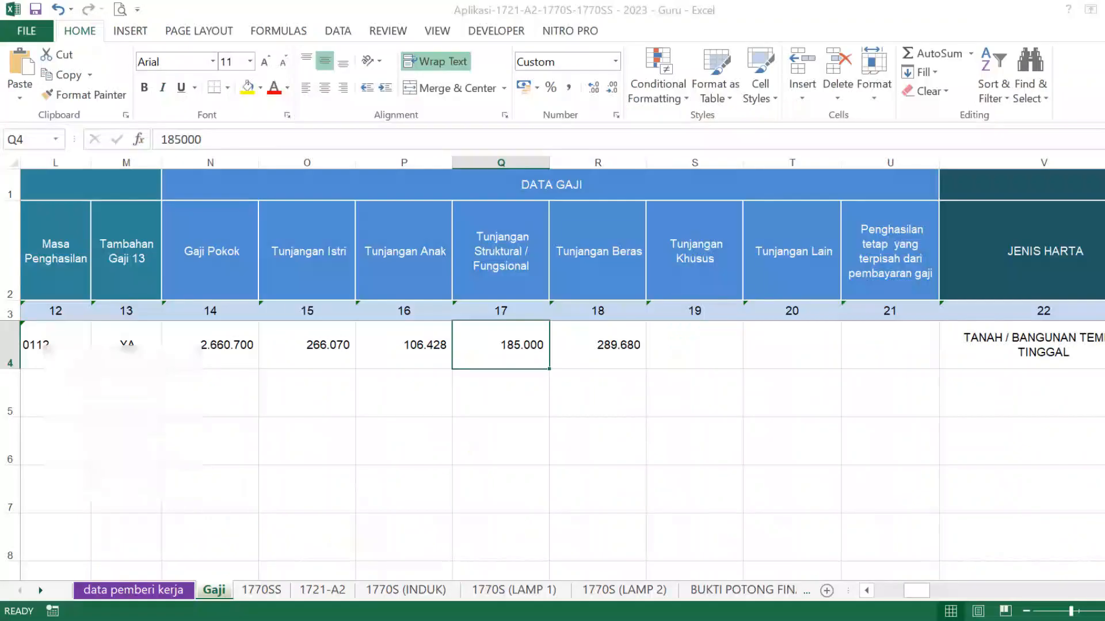
- Verify Tunjangan Beras 289.680, then compare Tunjangan Khusus, Tunjangan Lain and U4 with the PDF
click(612, 345)
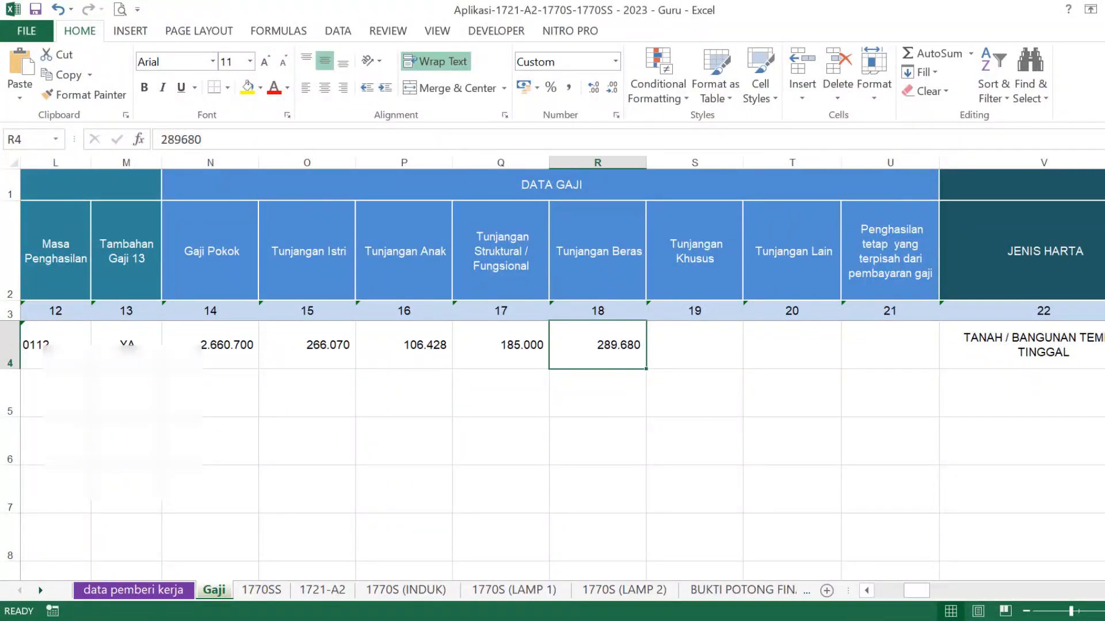
key(alt+Tab)
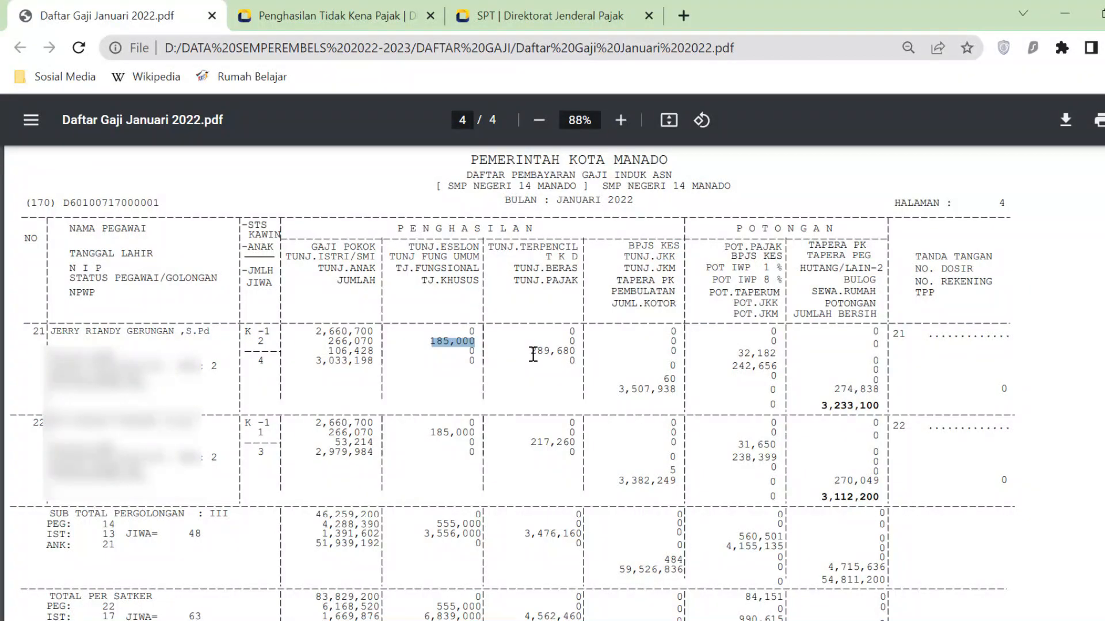
drag(531, 351, 576, 349)
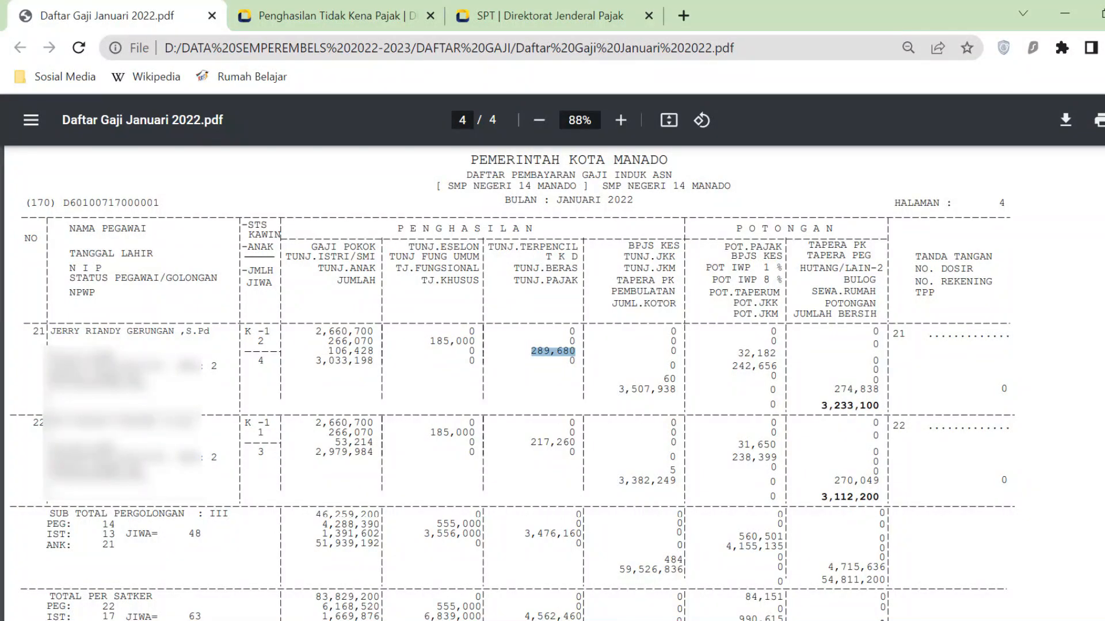
key(alt+Tab)
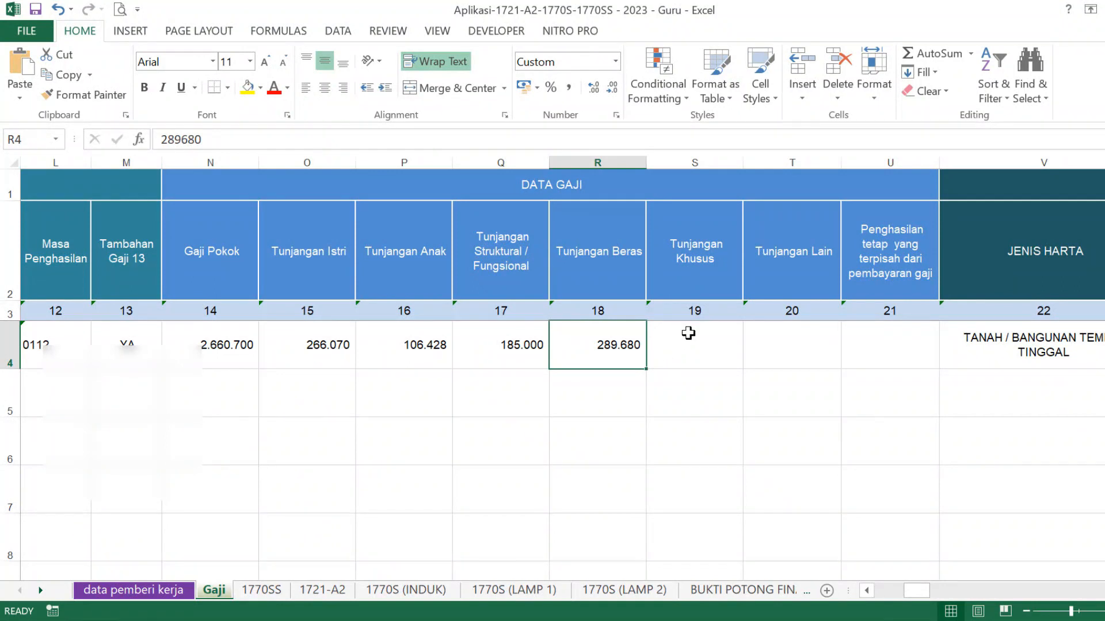
click(688, 333)
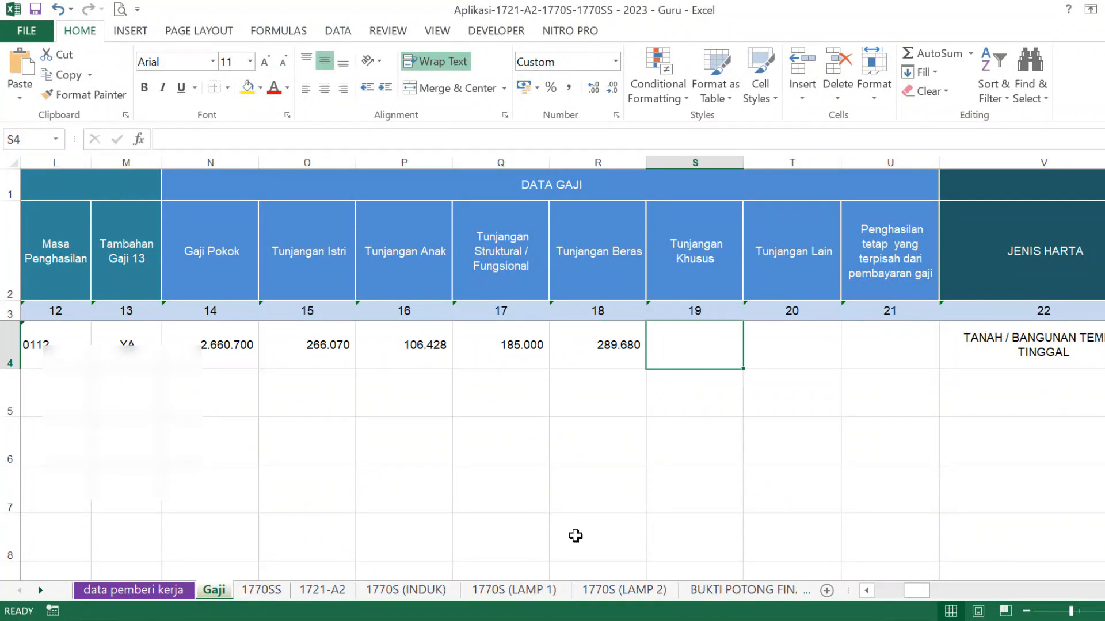
key(alt+Tab)
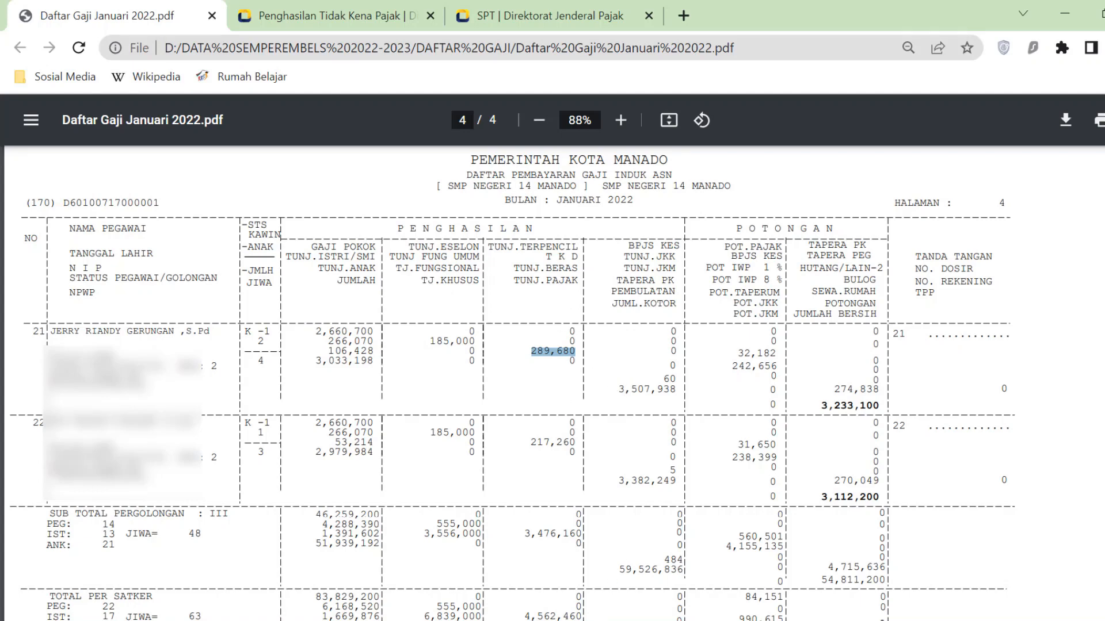
key(alt+Tab)
click(780, 337)
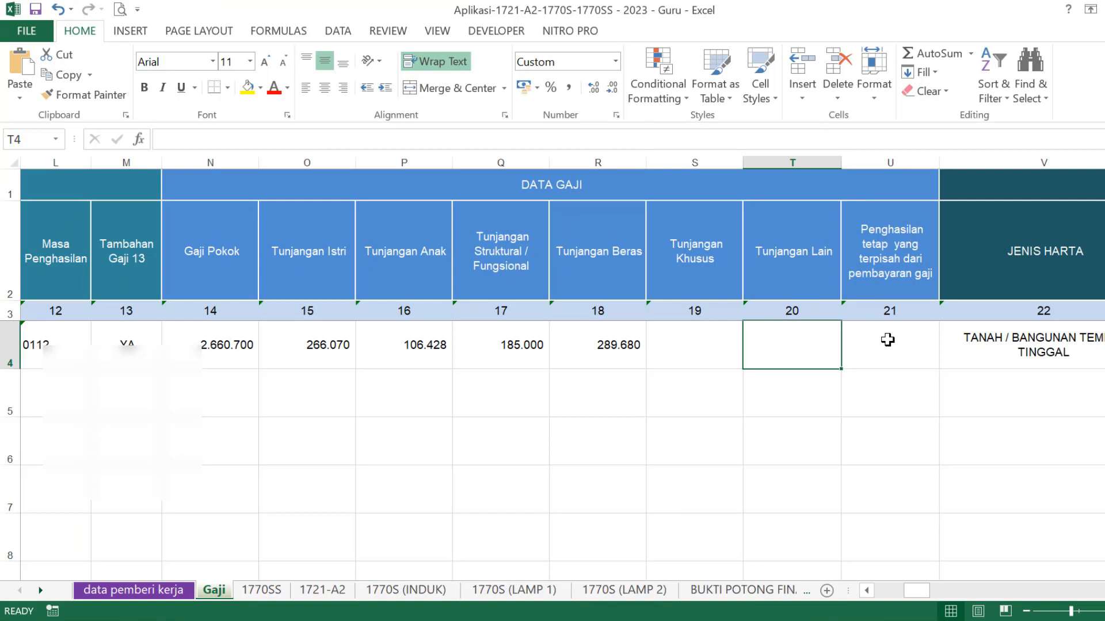
click(887, 340)
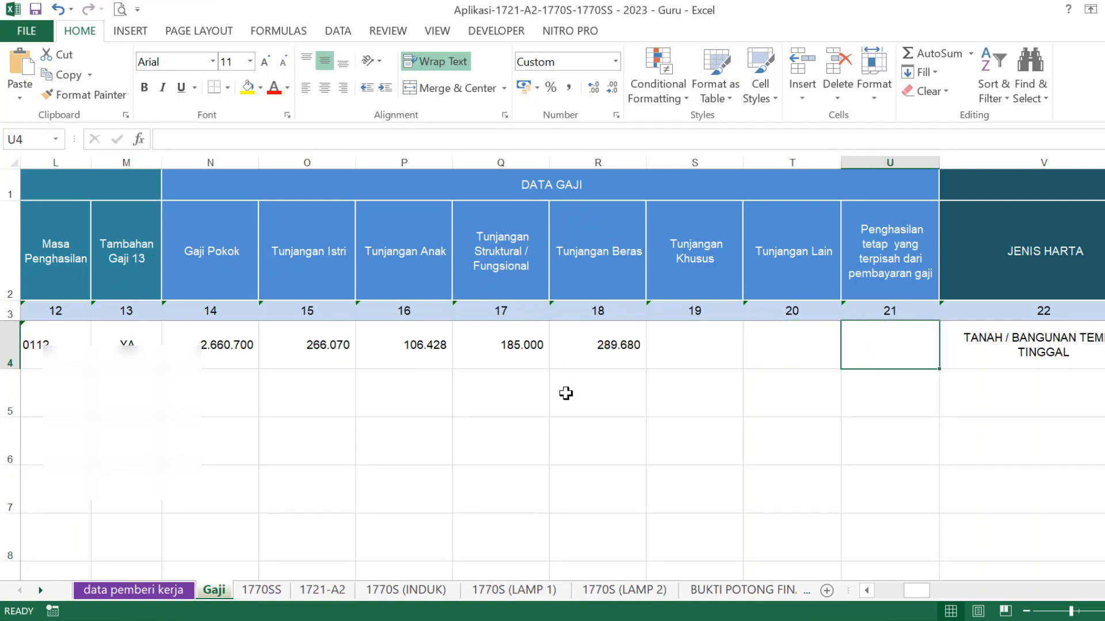
key(alt+Tab)
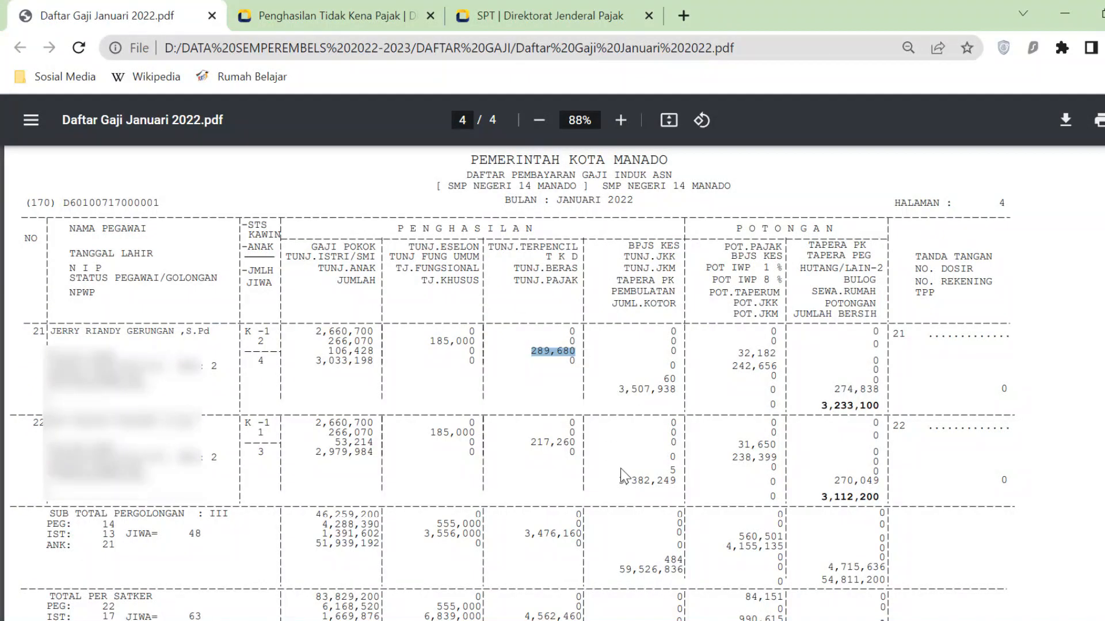
key(alt+Tab)
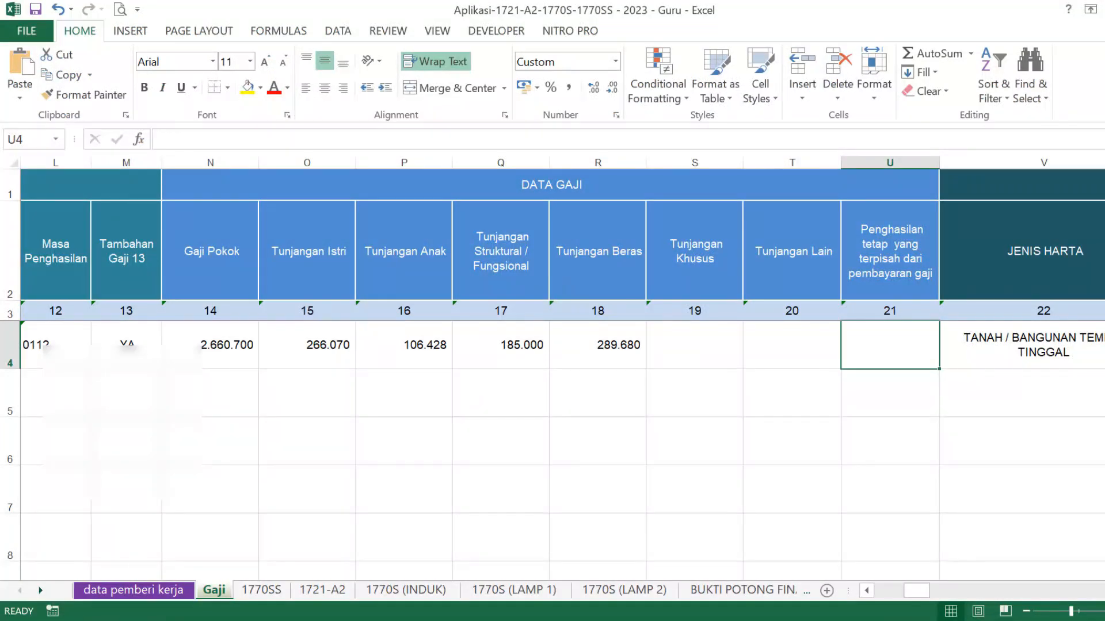
- Check the first asset's type in V4, then change its W4 description to end in 'Tahun 2020'
scroll(552, 346, right, 7)
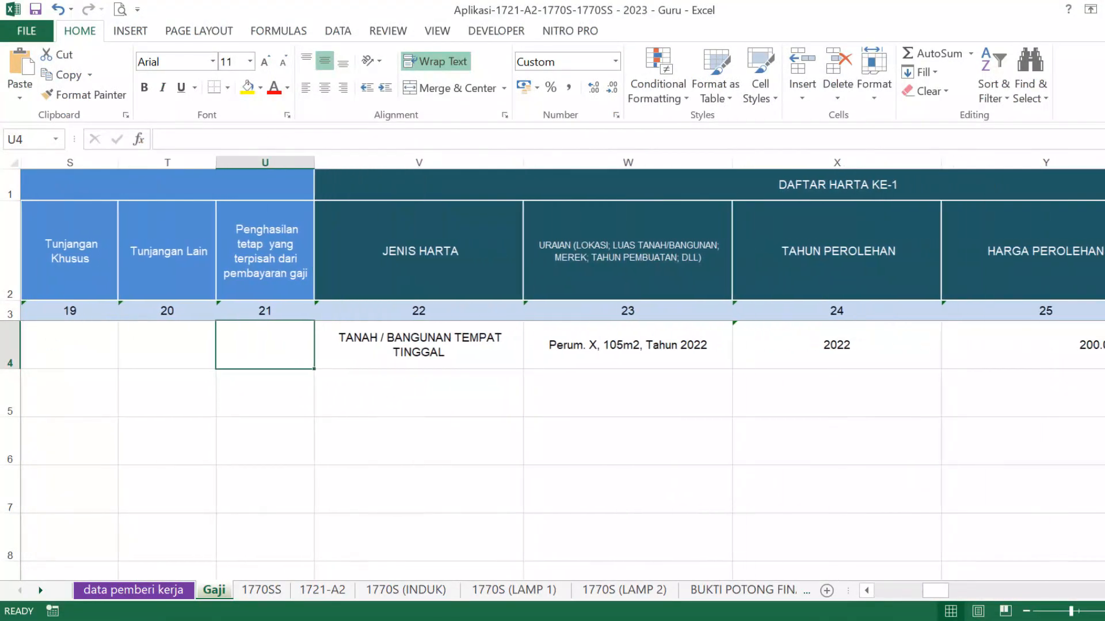
scroll(553, 345, right, 3)
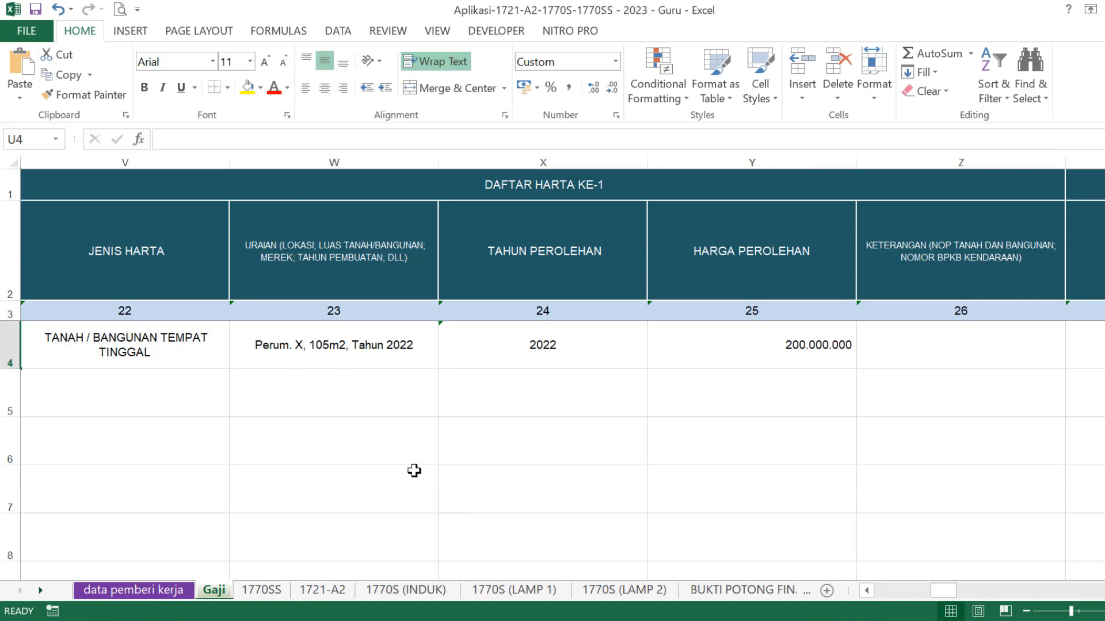
click(160, 333)
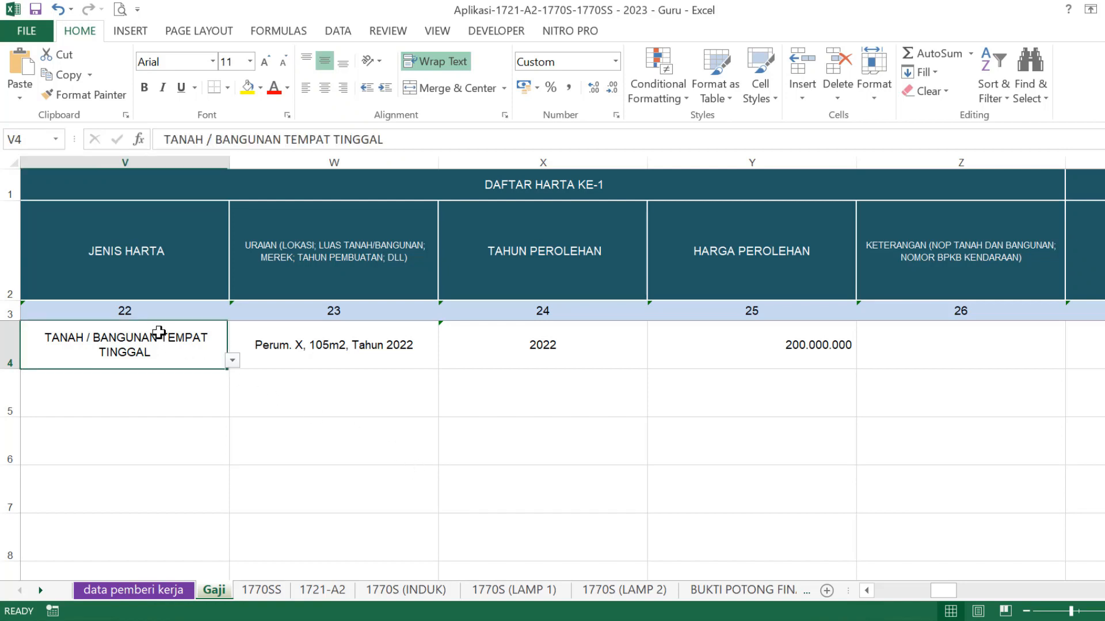
click(233, 361)
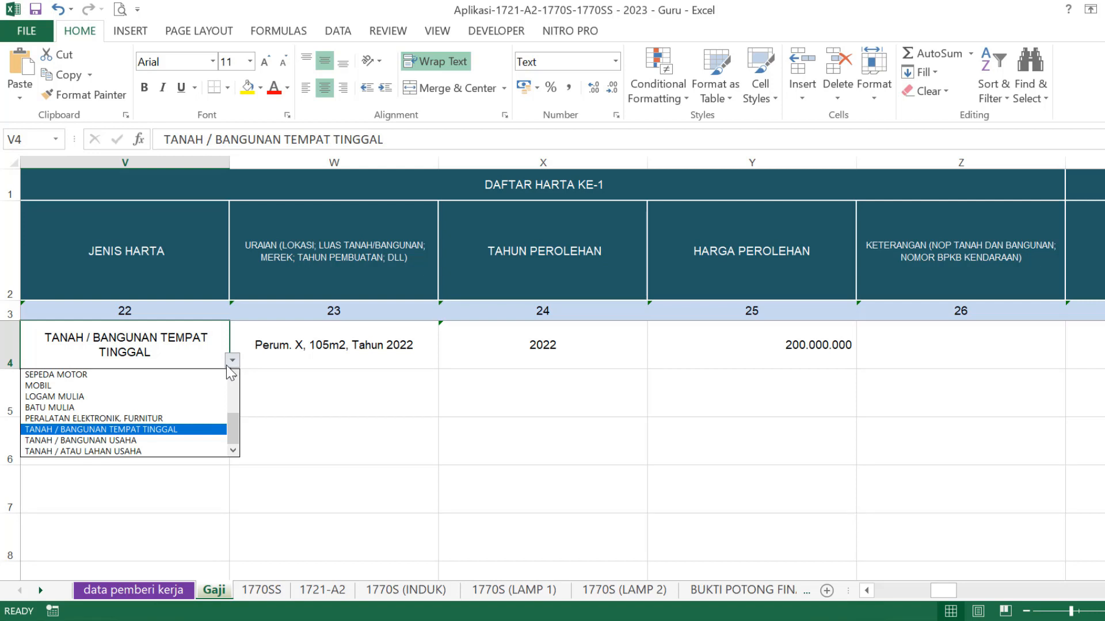
key(Escape)
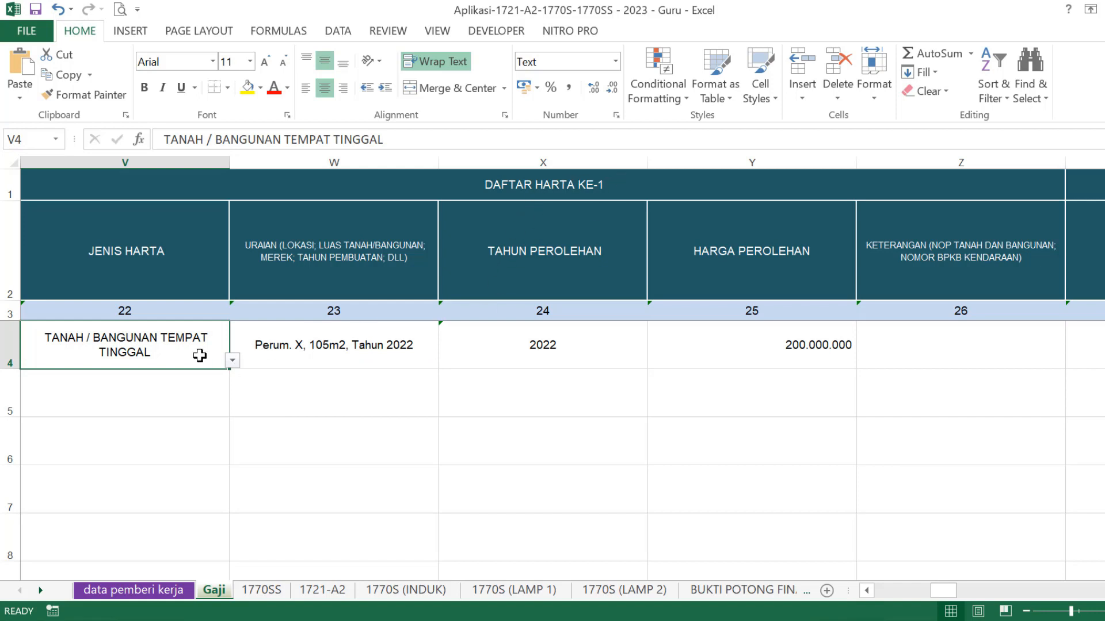
click(373, 343)
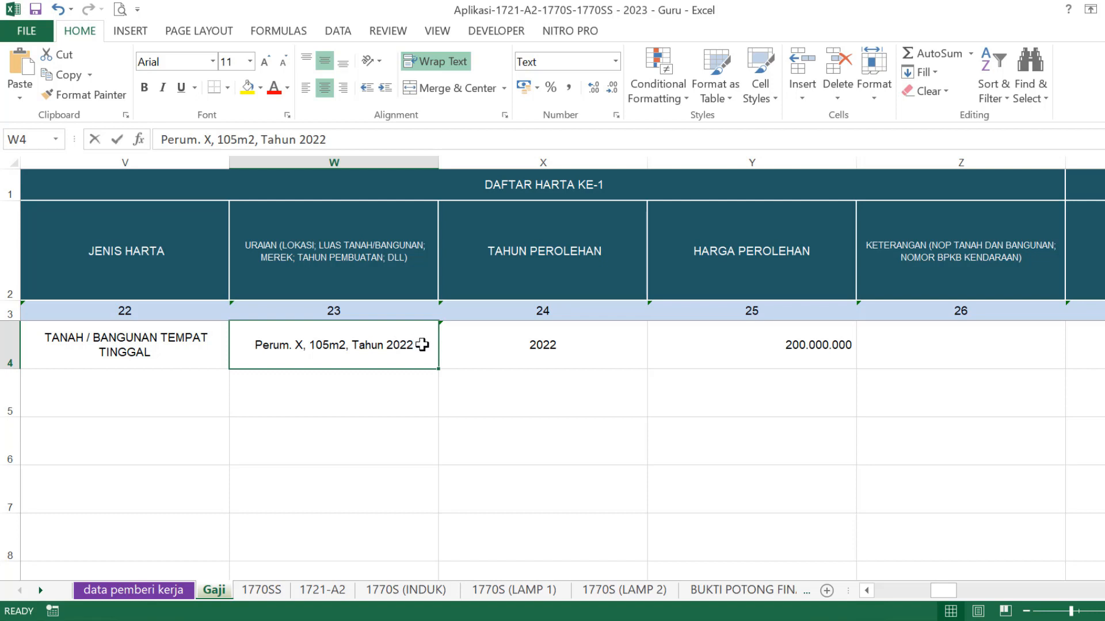
double_click(422, 345)
key(BackSpace)
text(0)
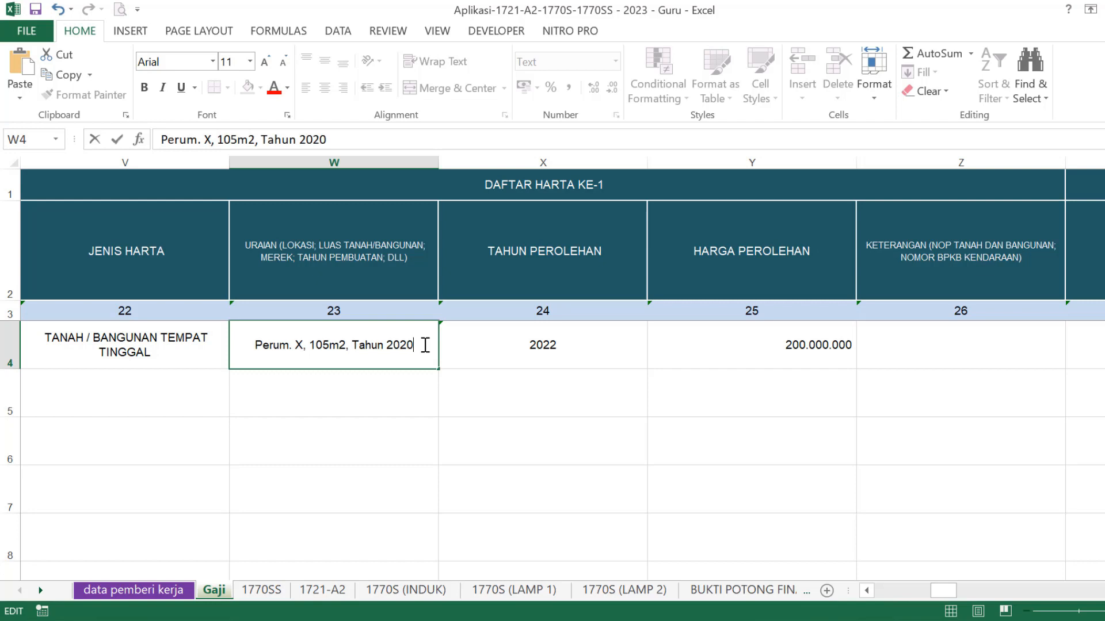
- Change the first asset's acquisition year in X4 from 2022 to 2020
click(588, 351)
double_click(591, 345)
key(BackSpace)
text(0)
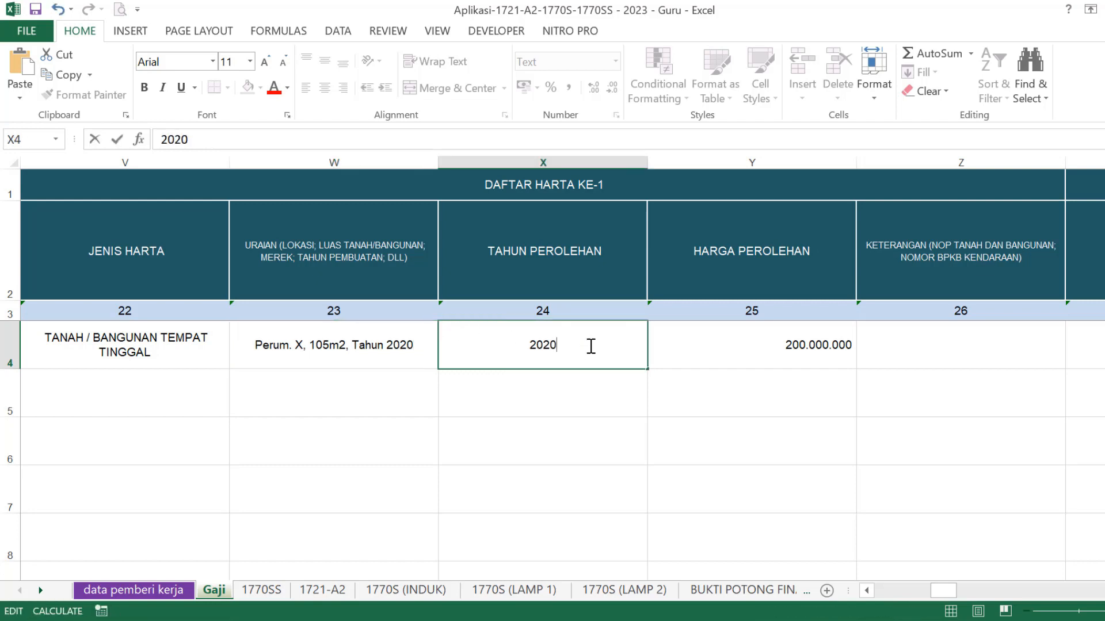
click(691, 342)
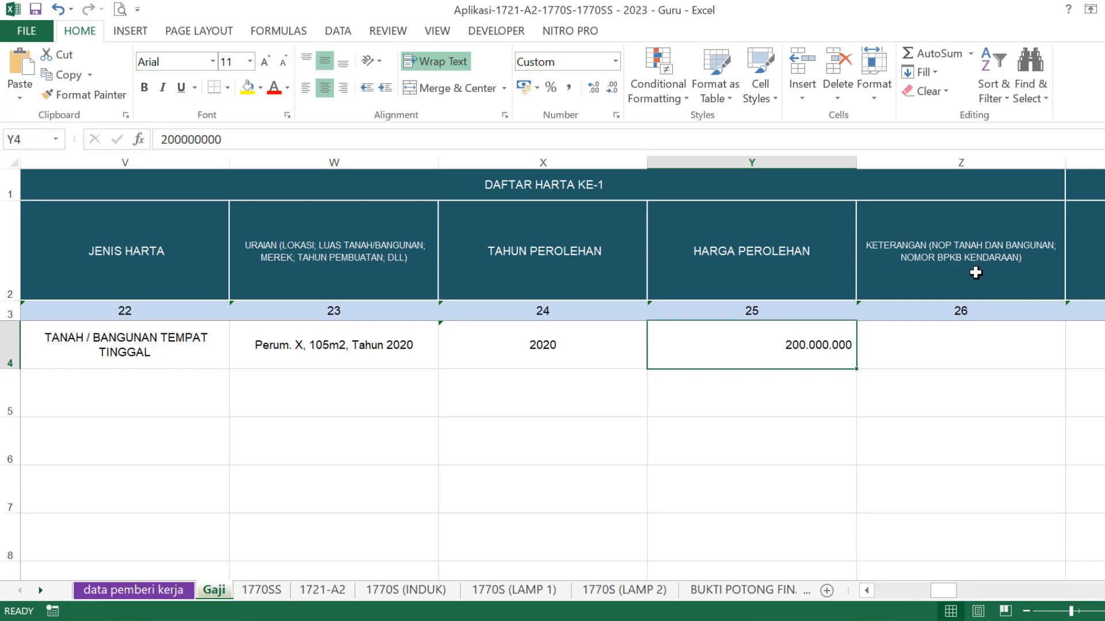
click(971, 345)
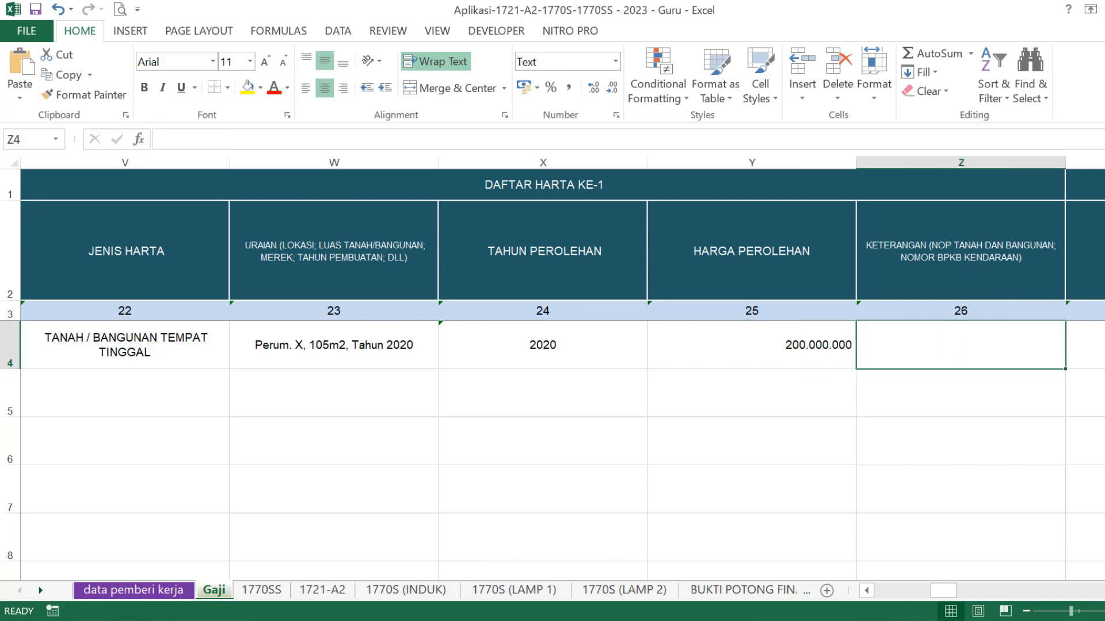
scroll(563, 377, right, 3)
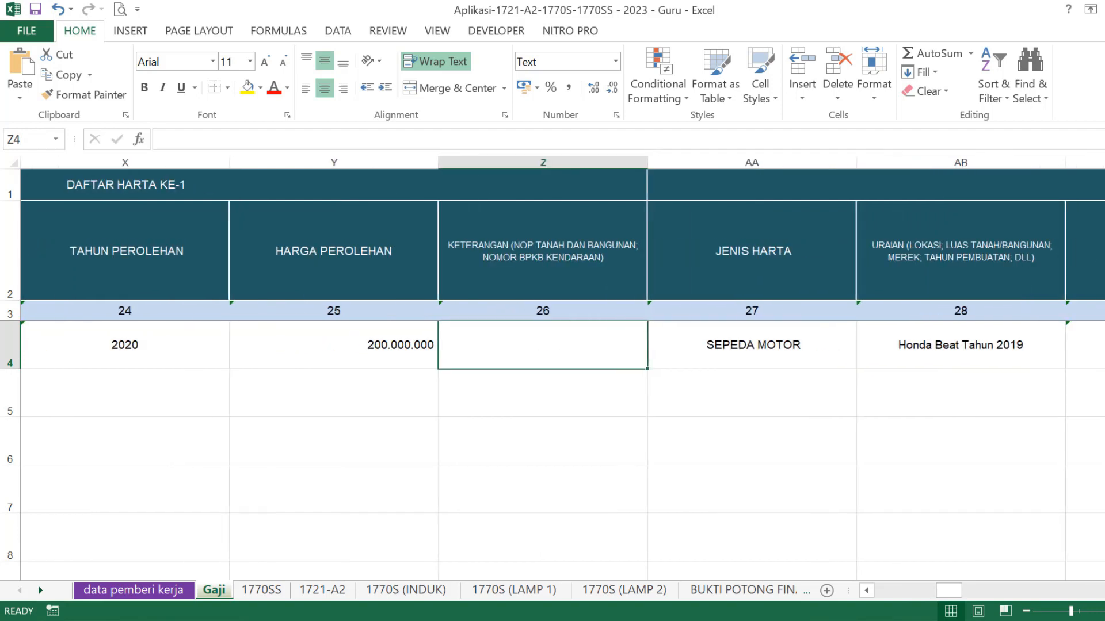
scroll(661, 419, right, 1)
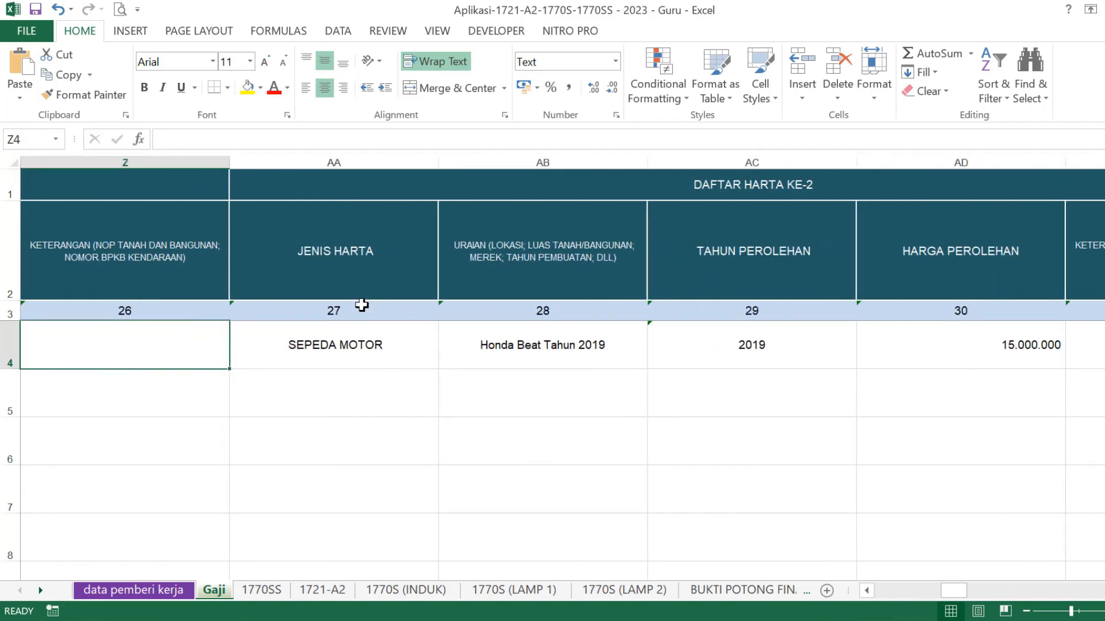
click(382, 346)
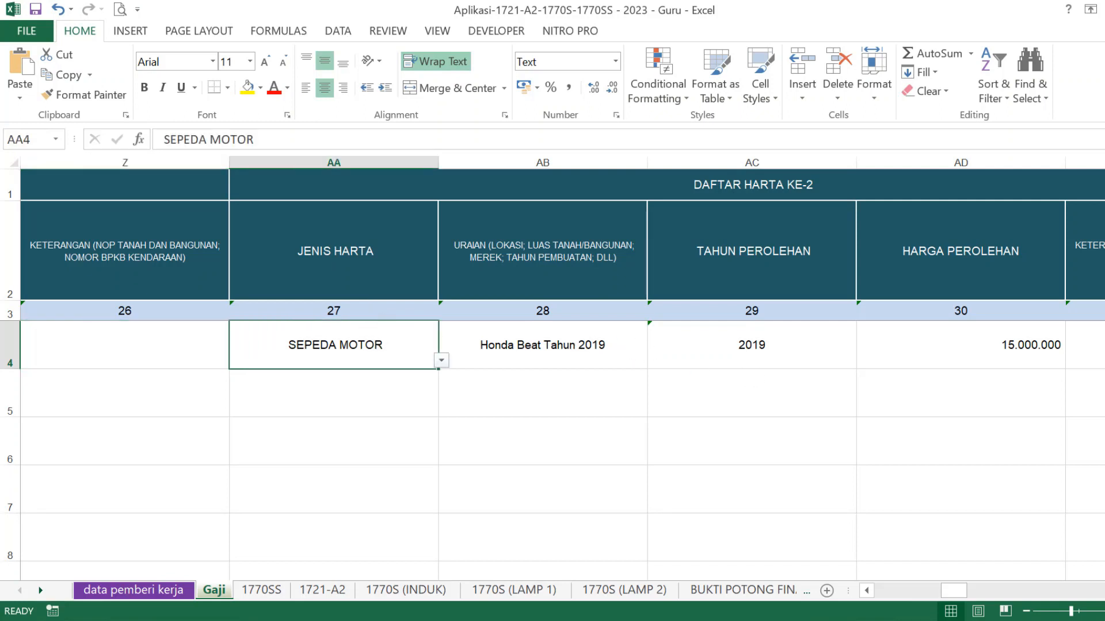
scroll(559, 368, right, 1)
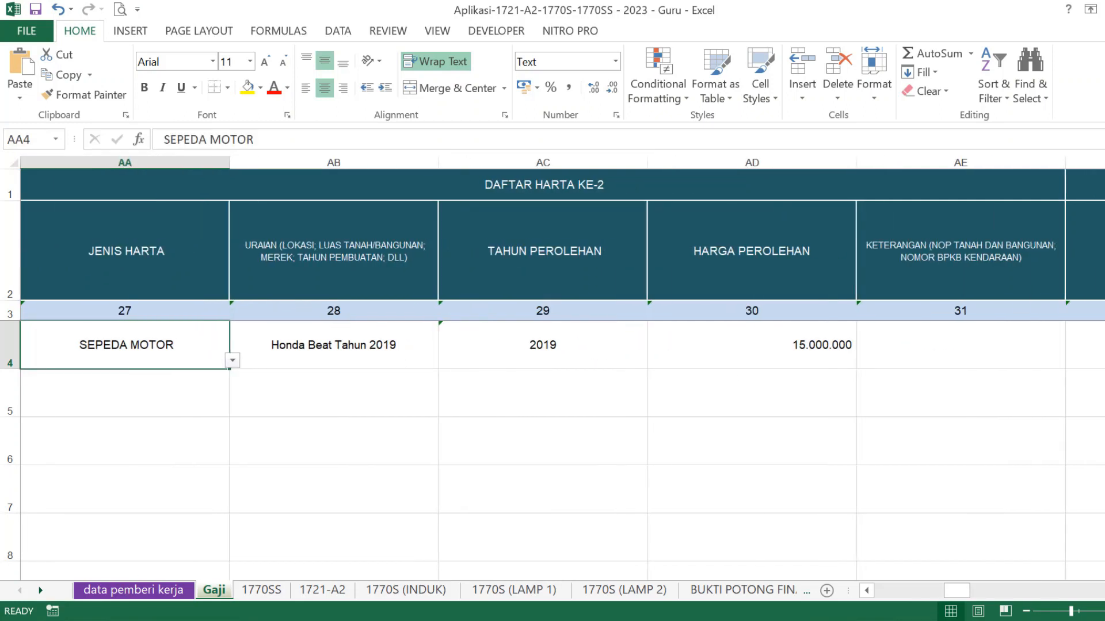
click(985, 345)
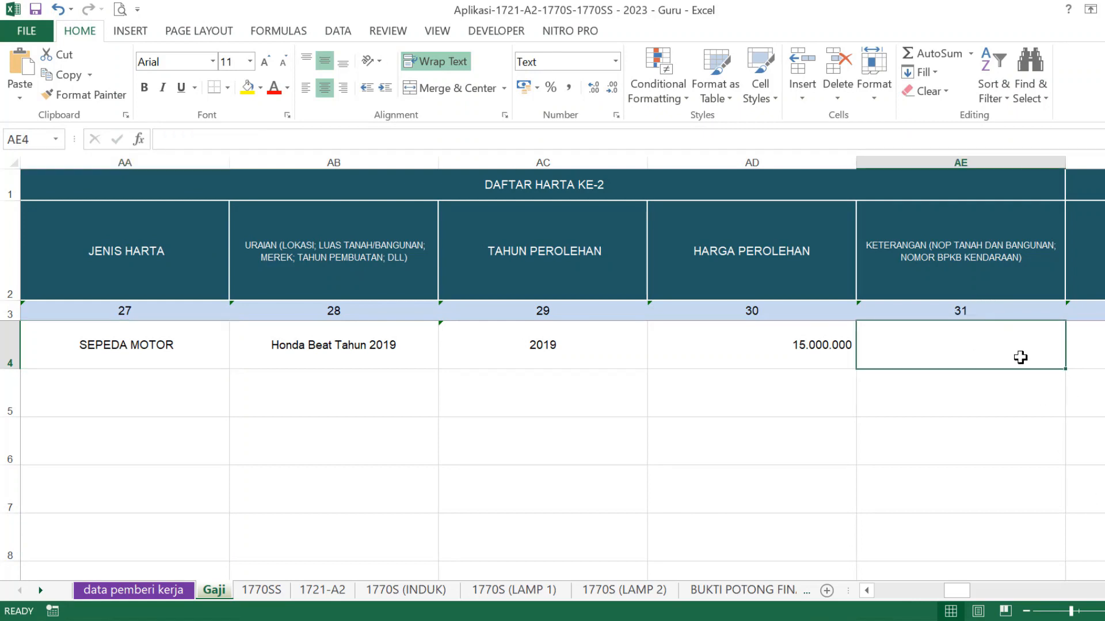
scroll(644, 274, right, 5)
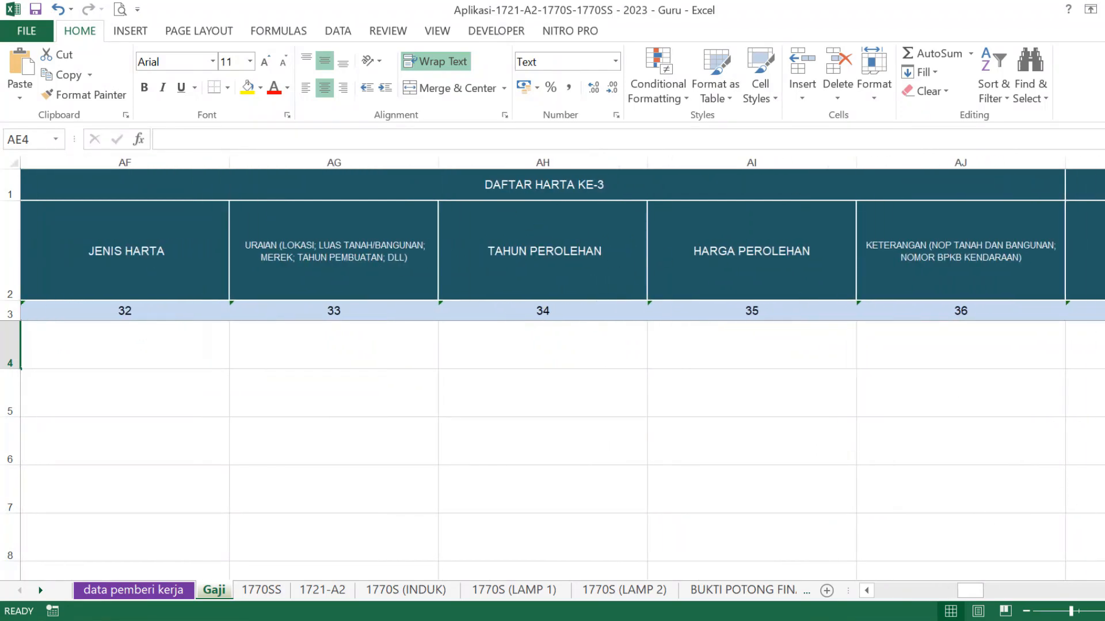
scroll(562, 368, right, 6)
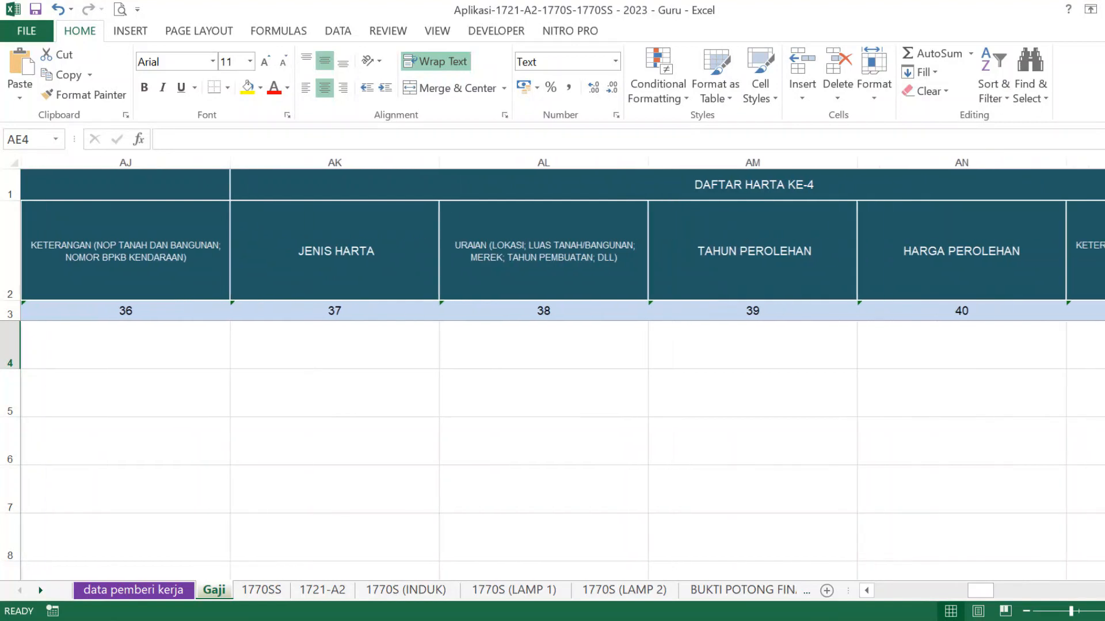
scroll(563, 369, right, 6)
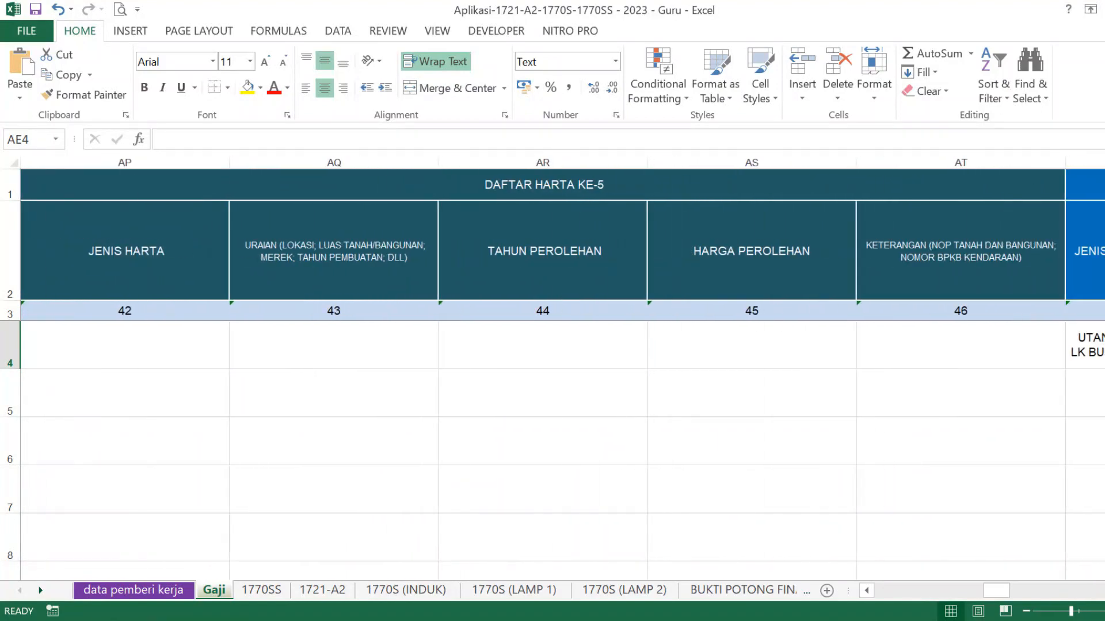
scroll(563, 369, right, 3)
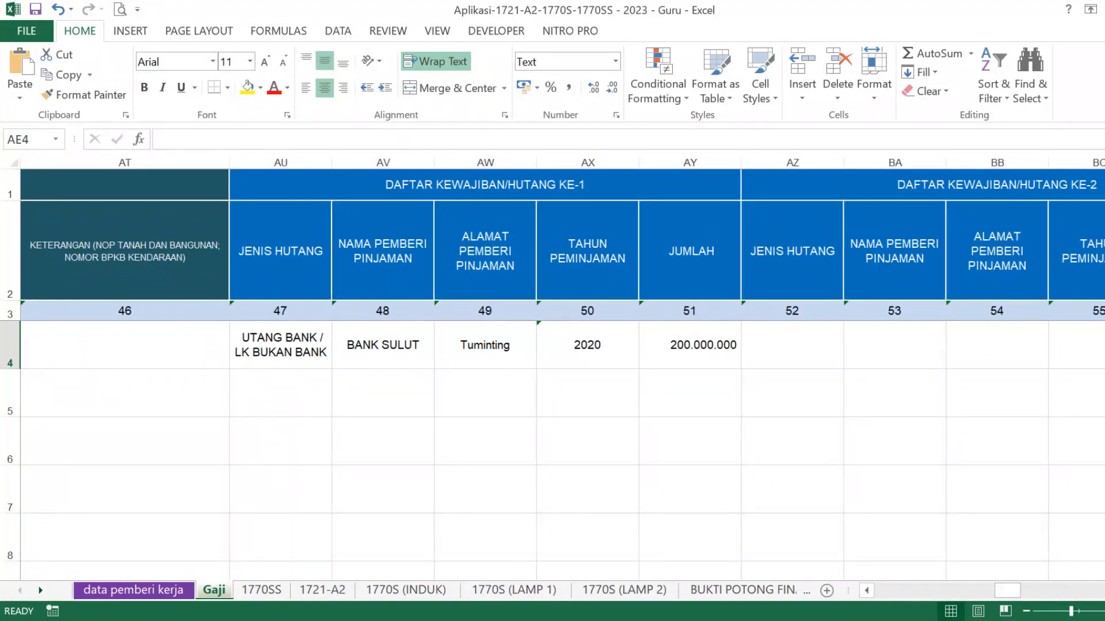
scroll(765, 397, right, 1)
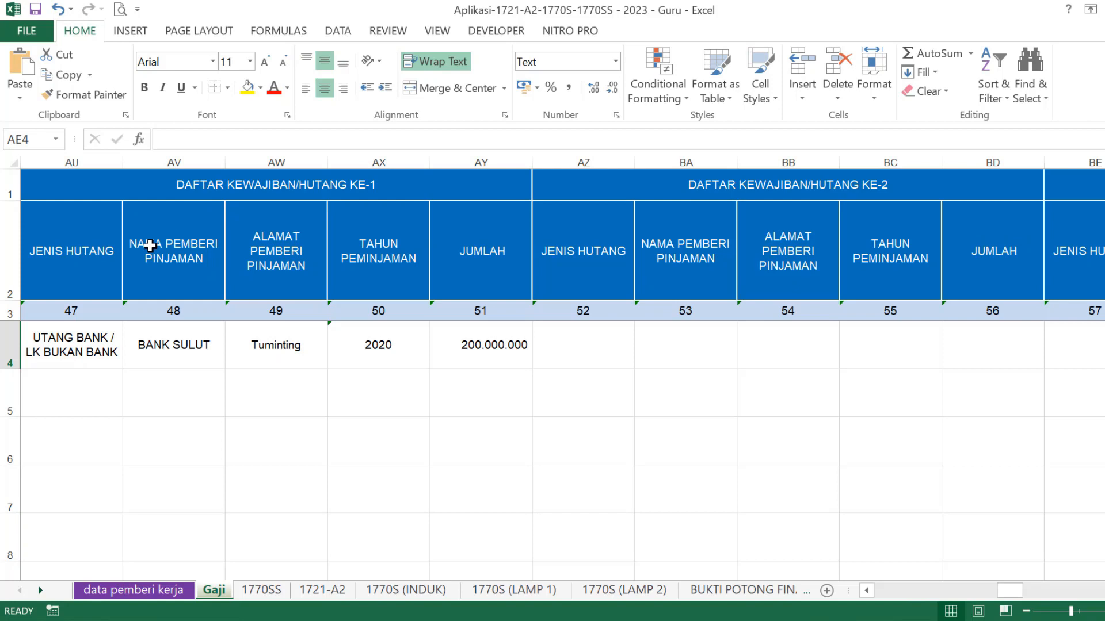
click(104, 354)
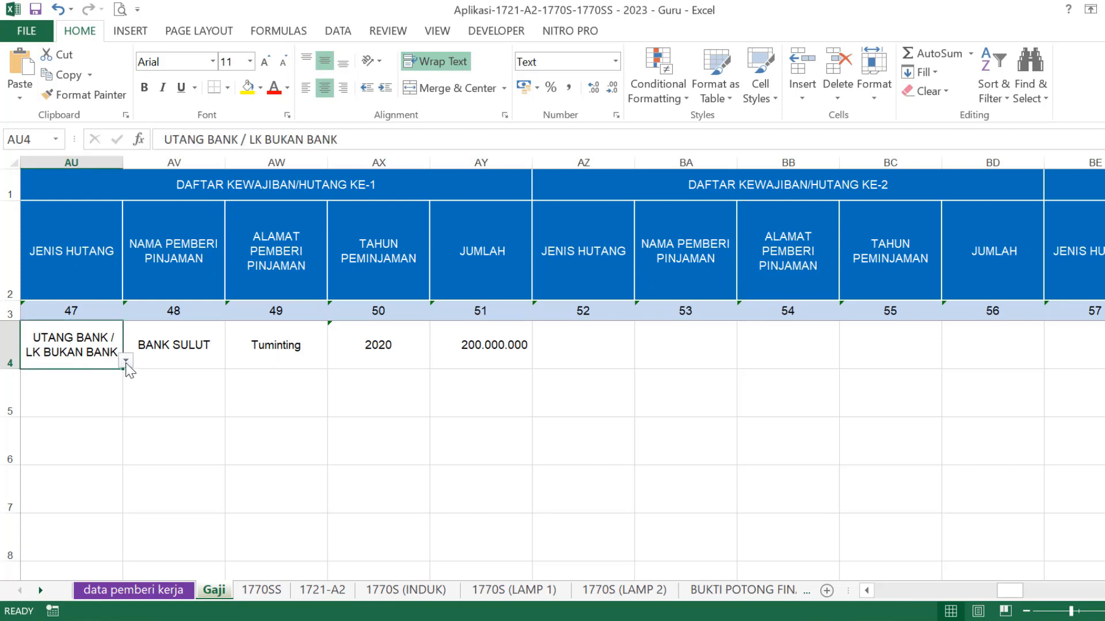
click(126, 361)
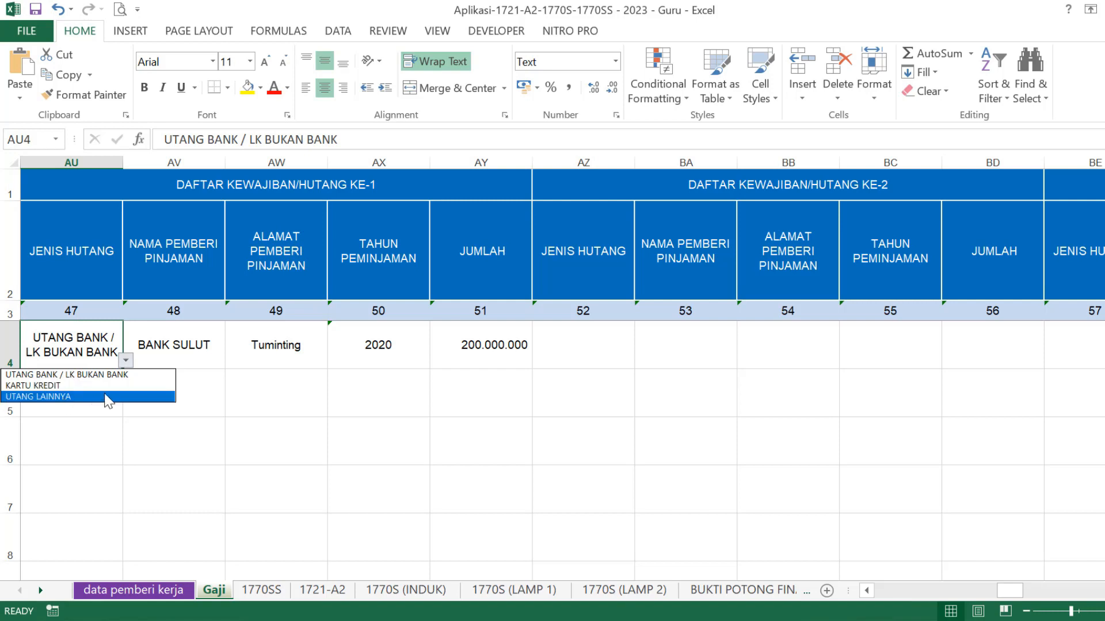
key(Escape)
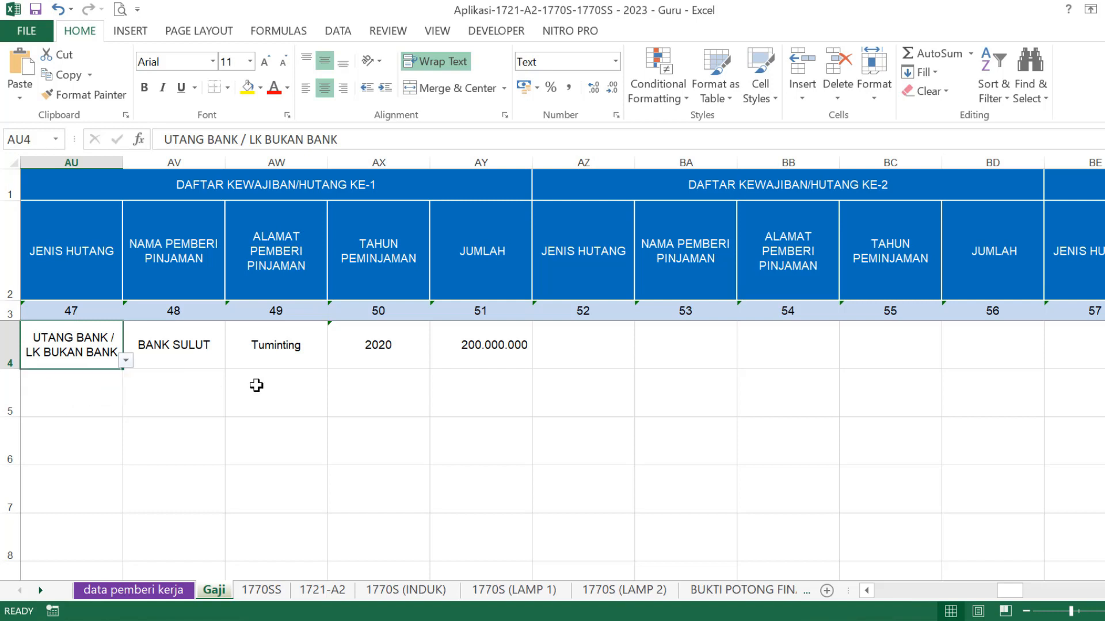
click(204, 345)
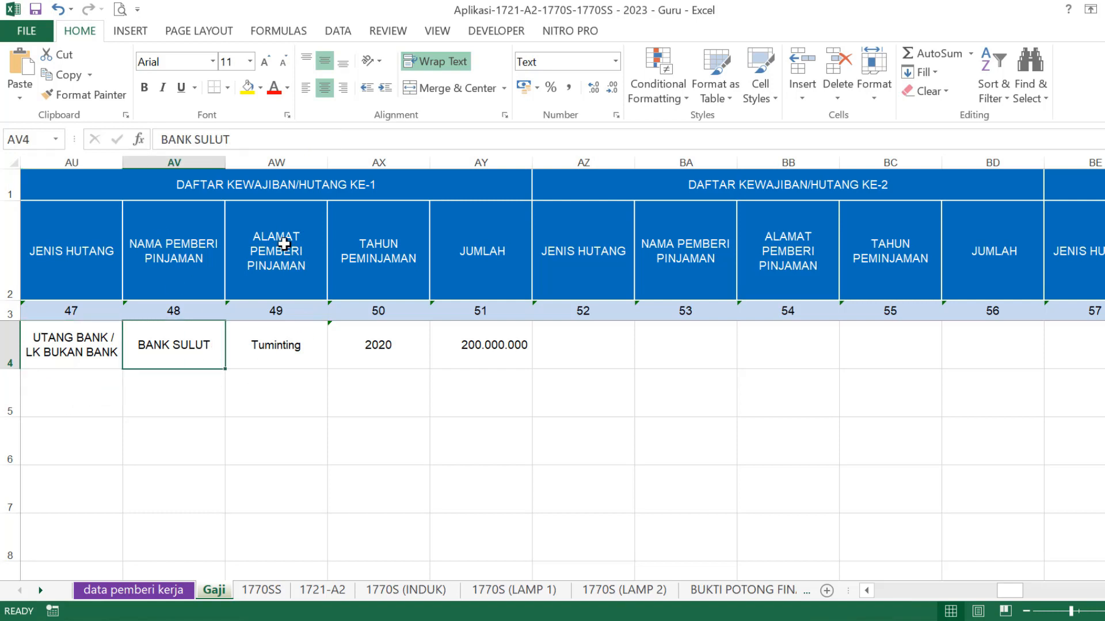
click(284, 346)
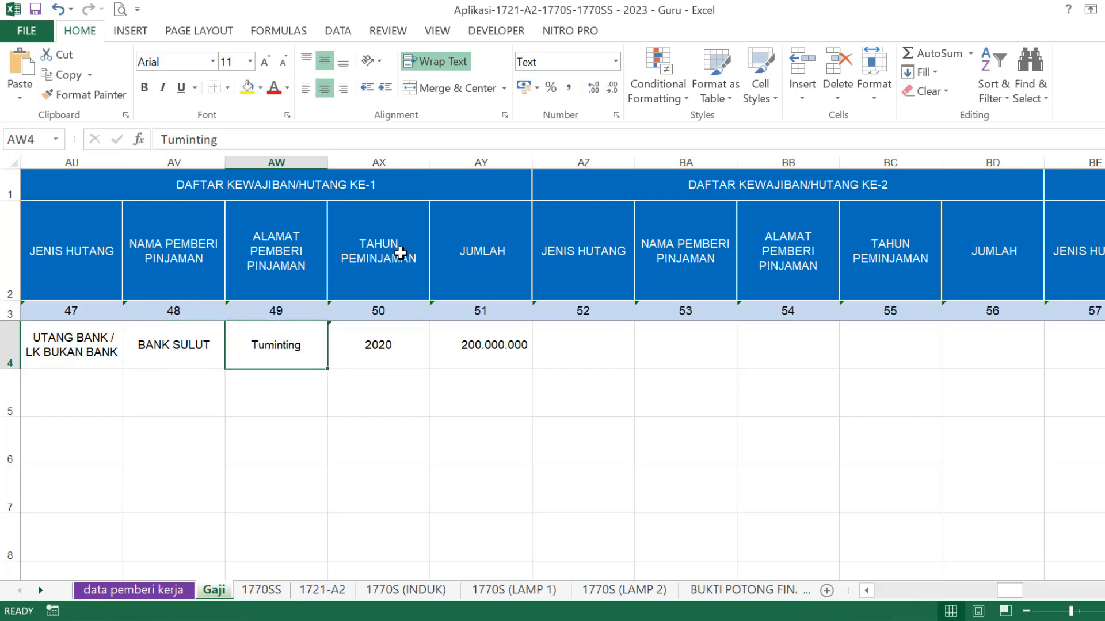
click(402, 350)
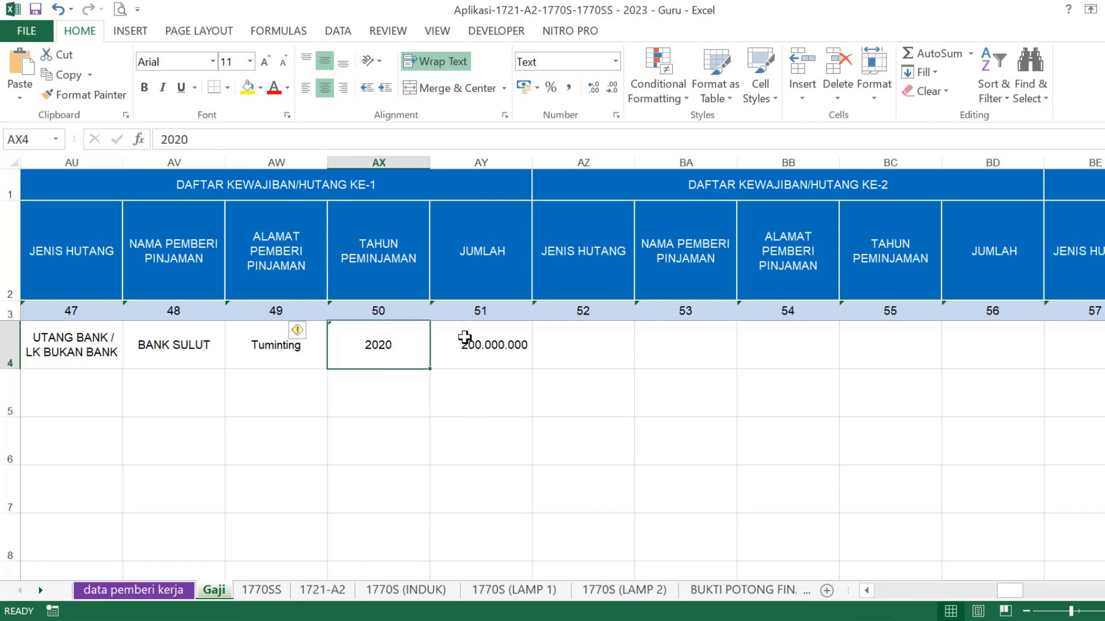
click(489, 328)
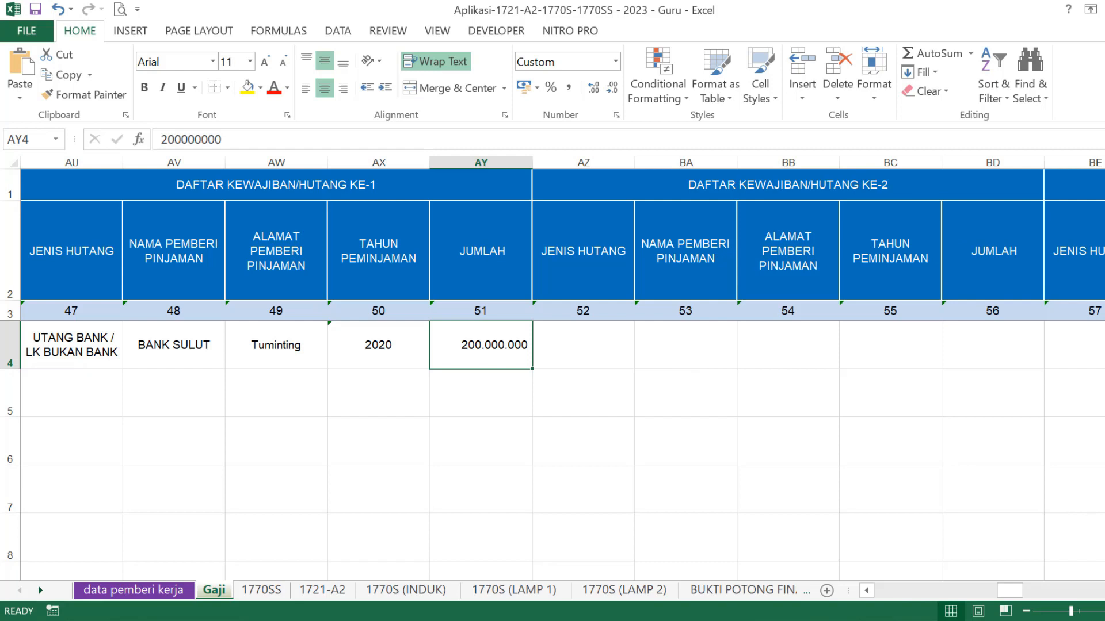
scroll(552, 374, right, 5)
scroll(552, 374, right, 5)
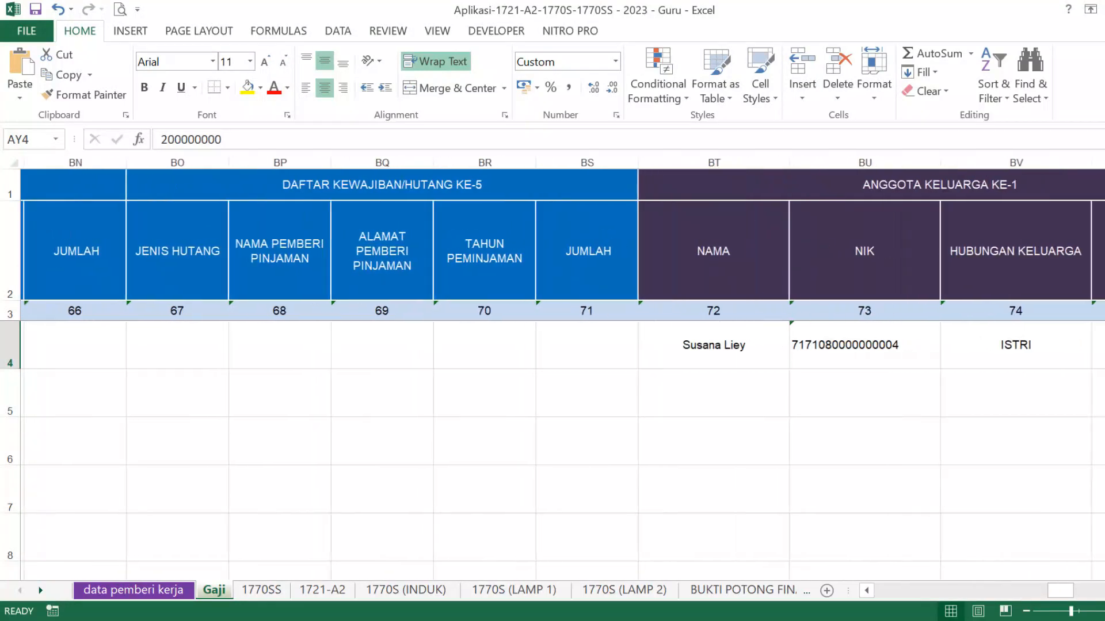
scroll(553, 374, right, 5)
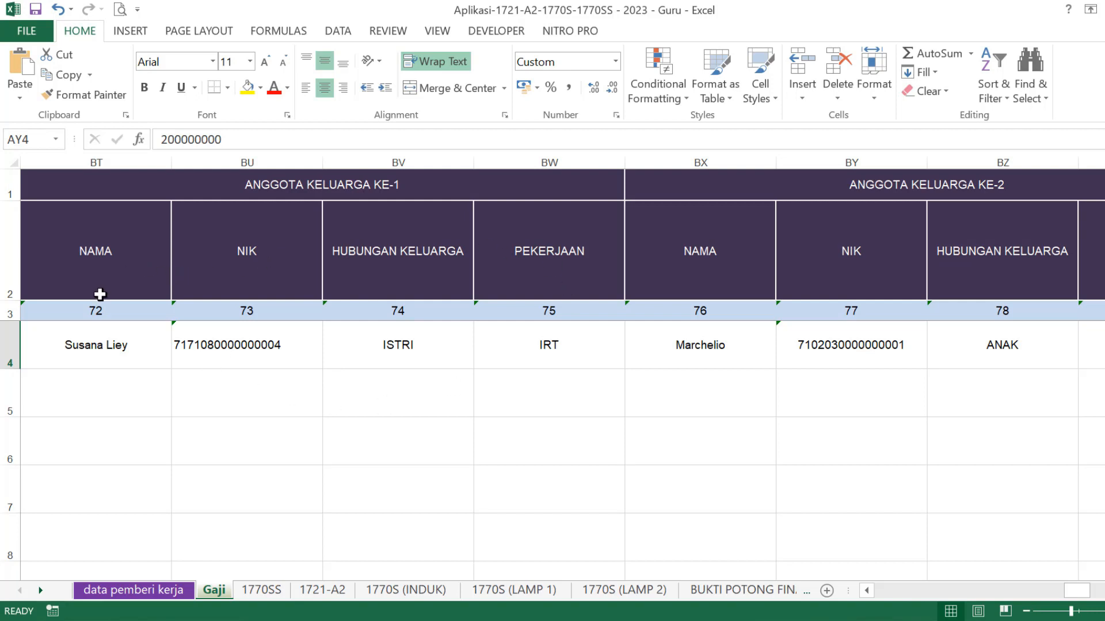
click(371, 356)
drag(125, 344, 549, 353)
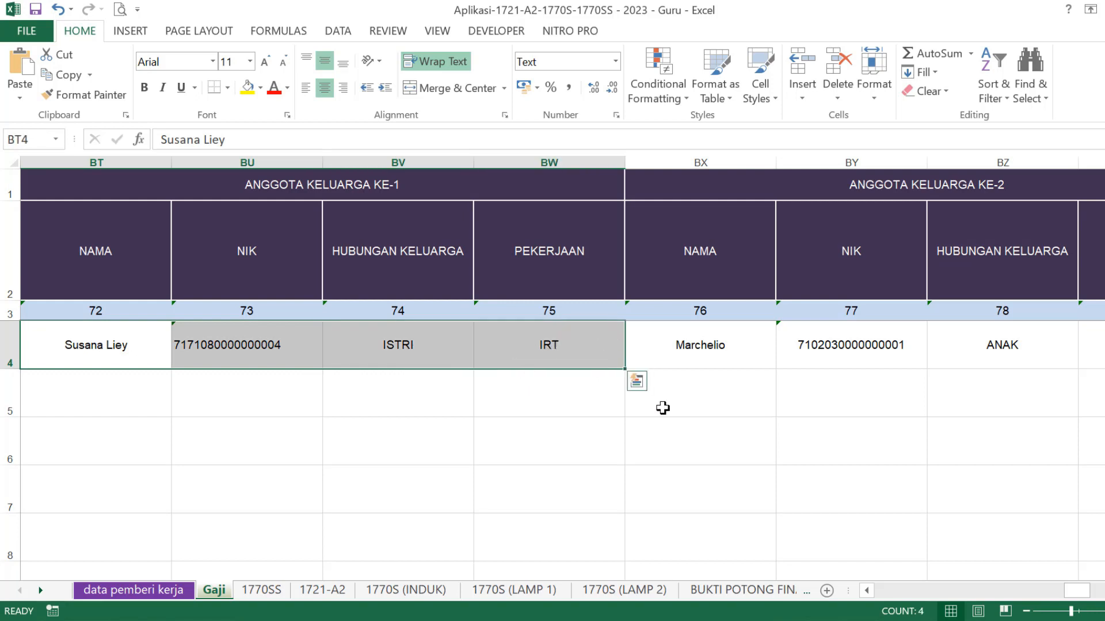
scroll(552, 374, right, 3)
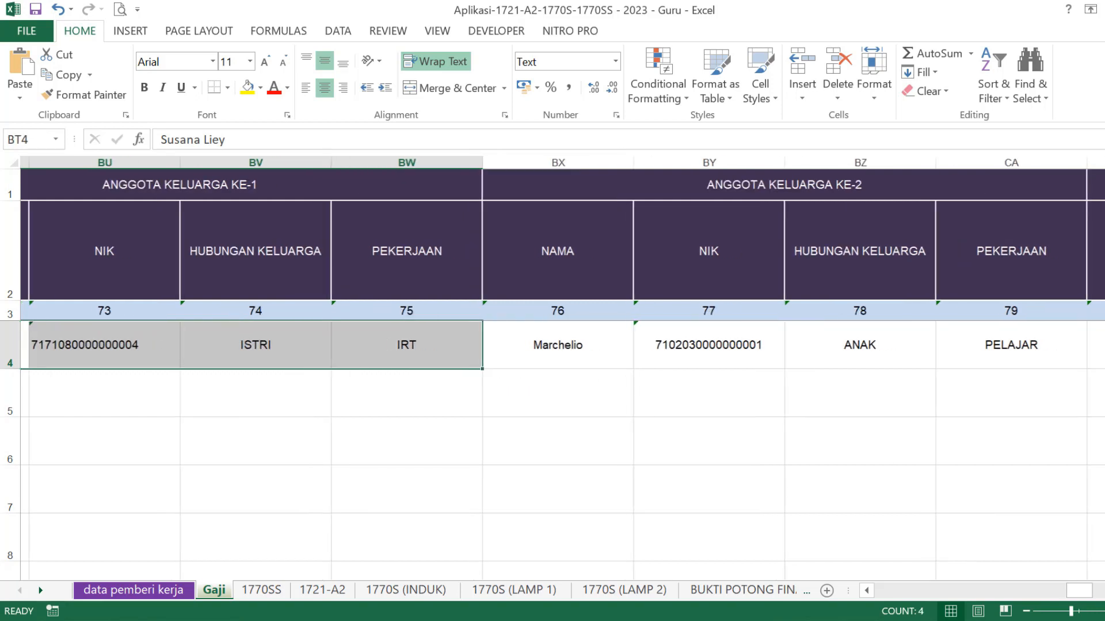
drag(273, 342, 845, 397)
scroll(1086, 498, right, 2)
scroll(563, 376, right, 7)
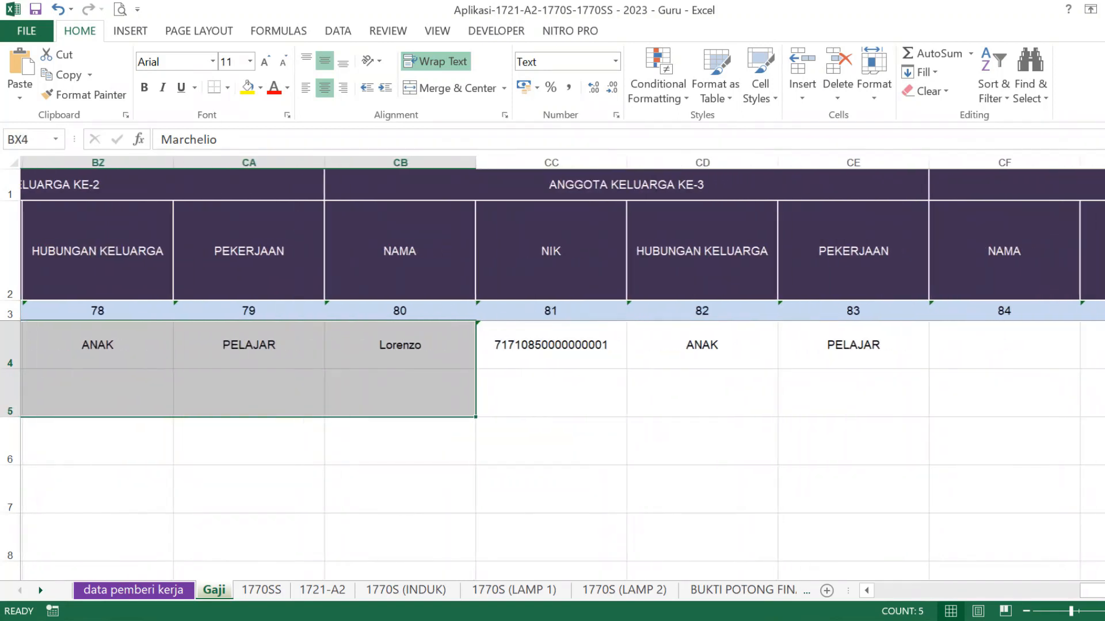
scroll(563, 377, right, 6)
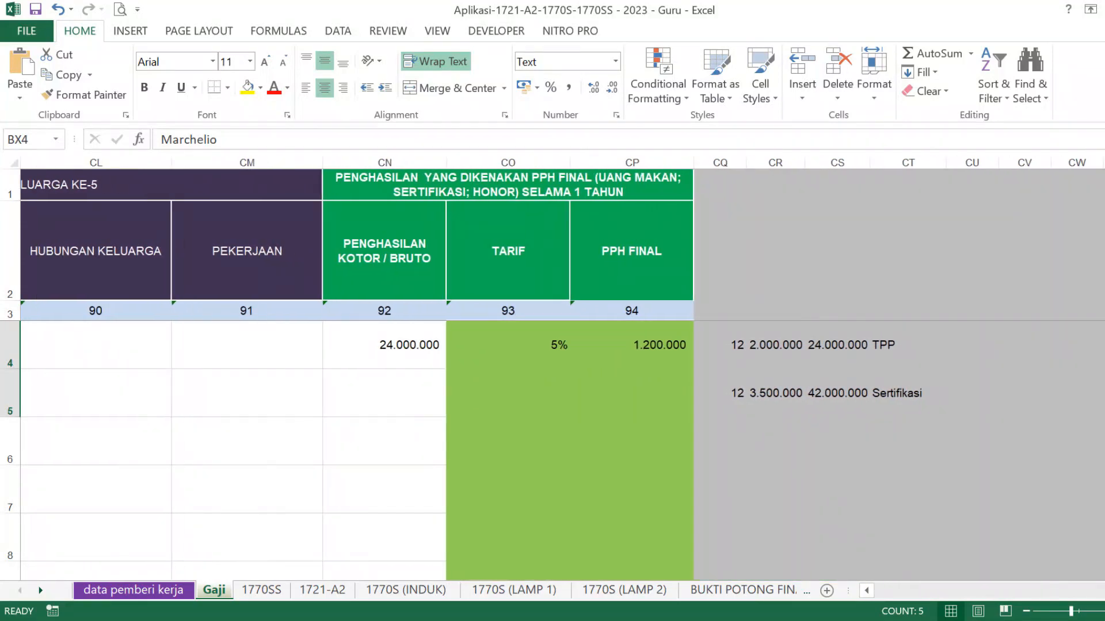
scroll(563, 377, right, 1)
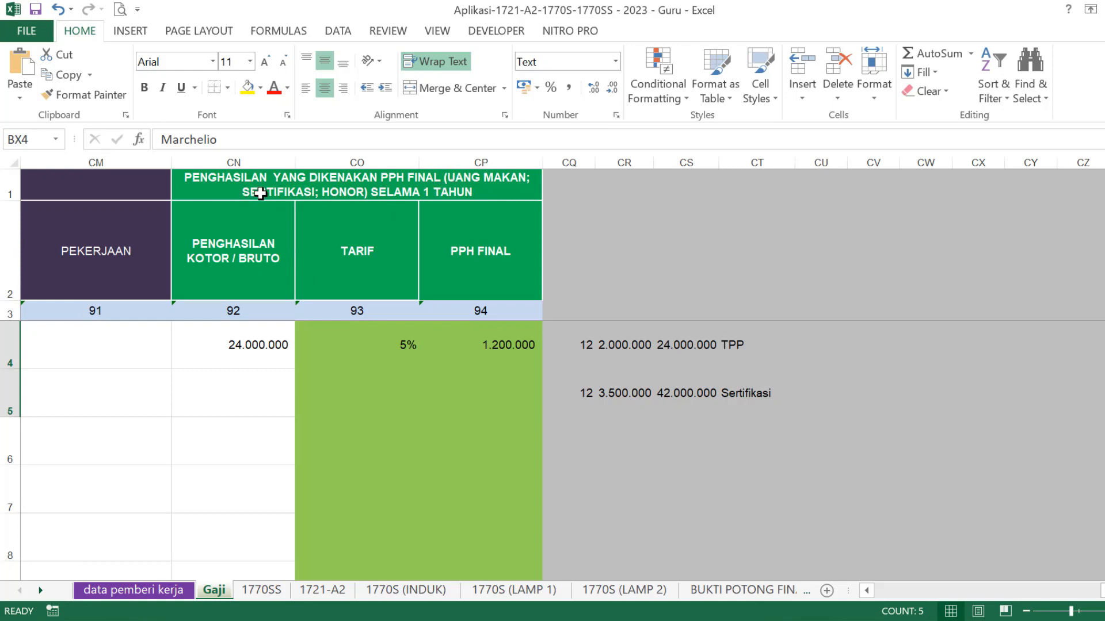
click(281, 346)
- Review the Sertifikasi figures: 3.500.000 monthly over 12 months in CQ5–CT5
click(288, 380)
click(266, 342)
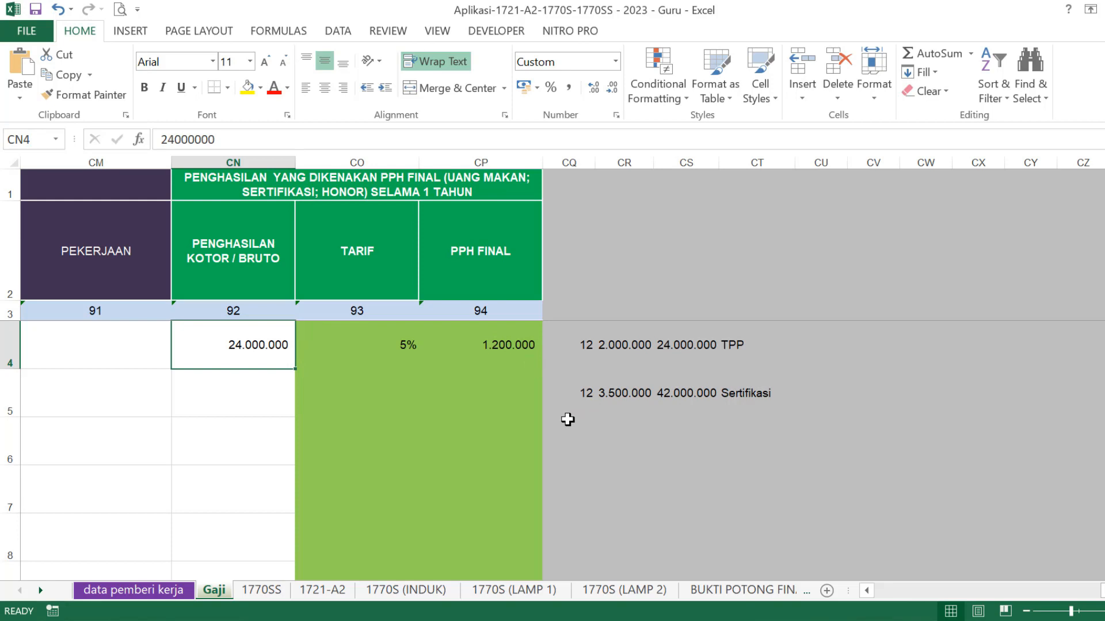
click(742, 393)
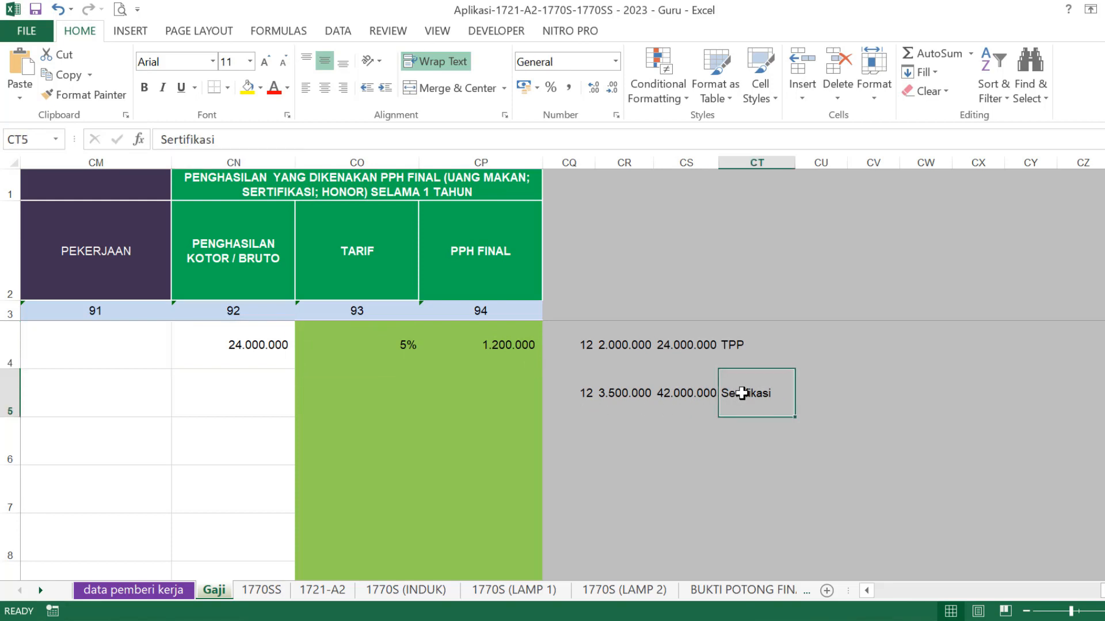
click(625, 388)
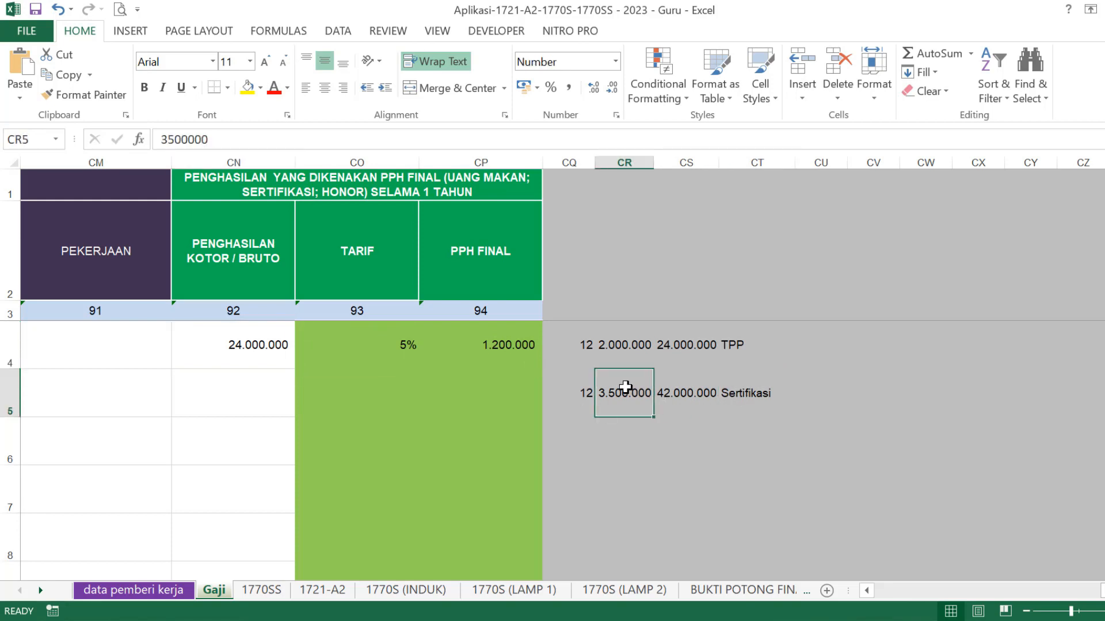
click(584, 395)
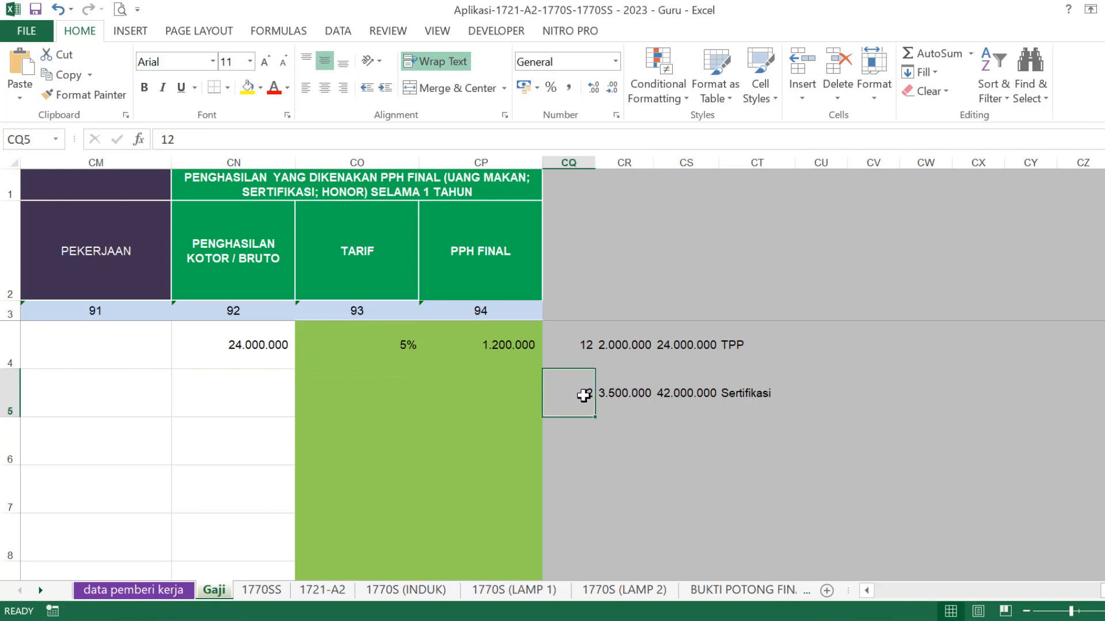
click(667, 393)
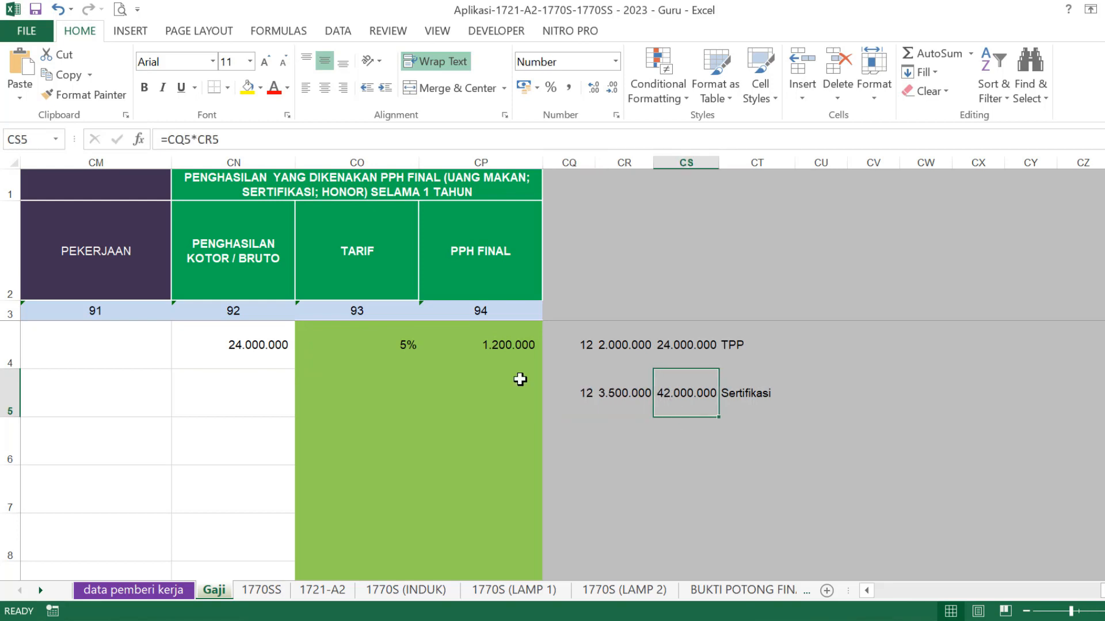
- Enter 42000000 as the gross final-tax income in CN4
click(268, 347)
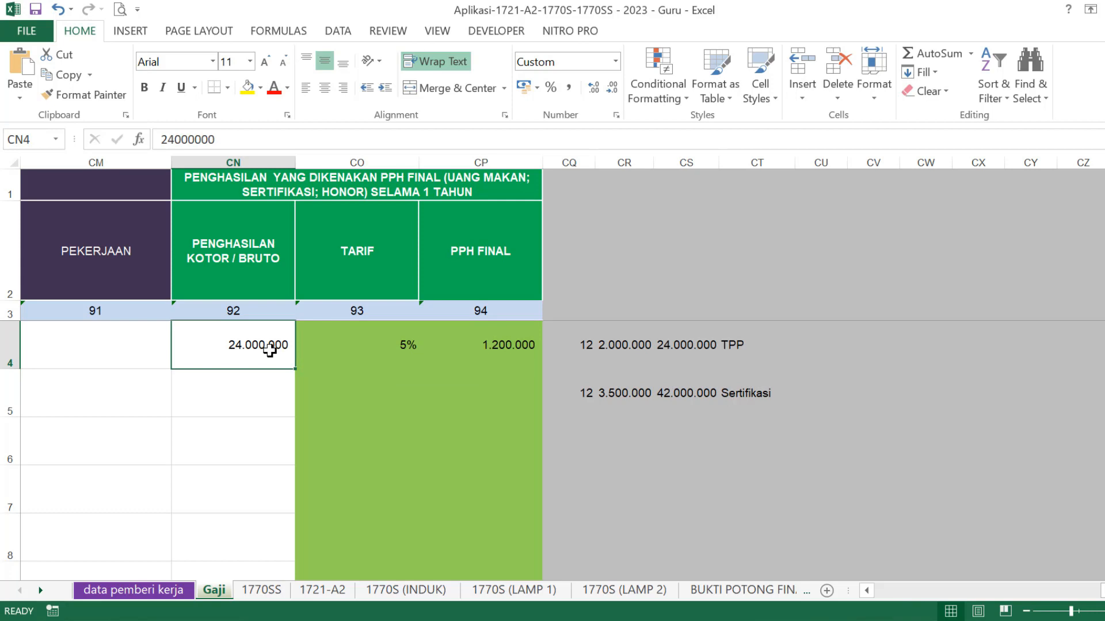
text(42000000)
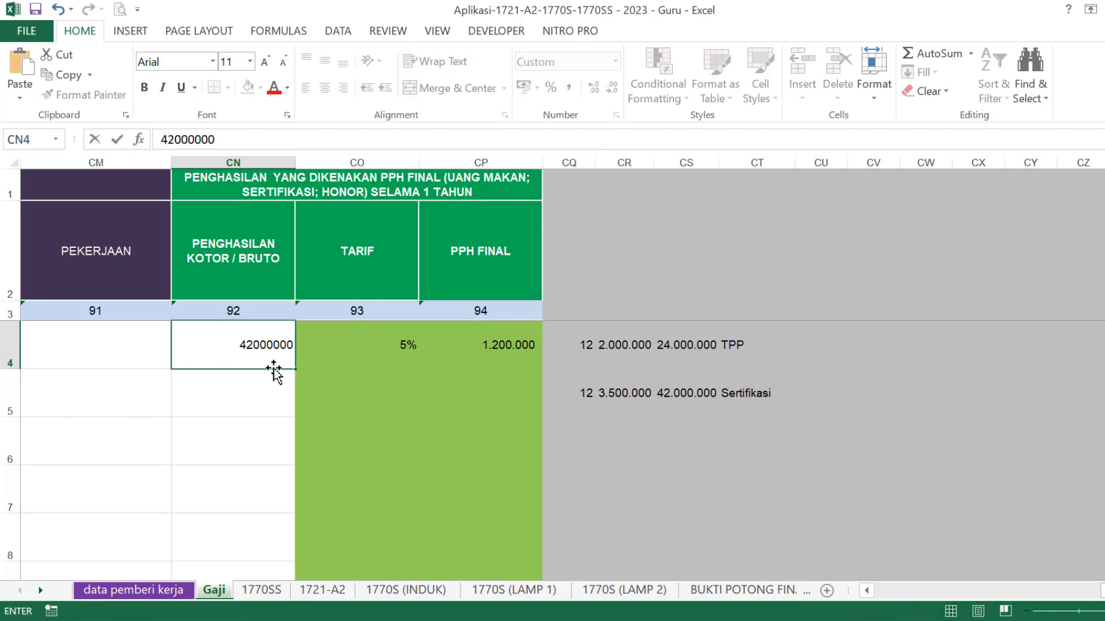
key(Return)
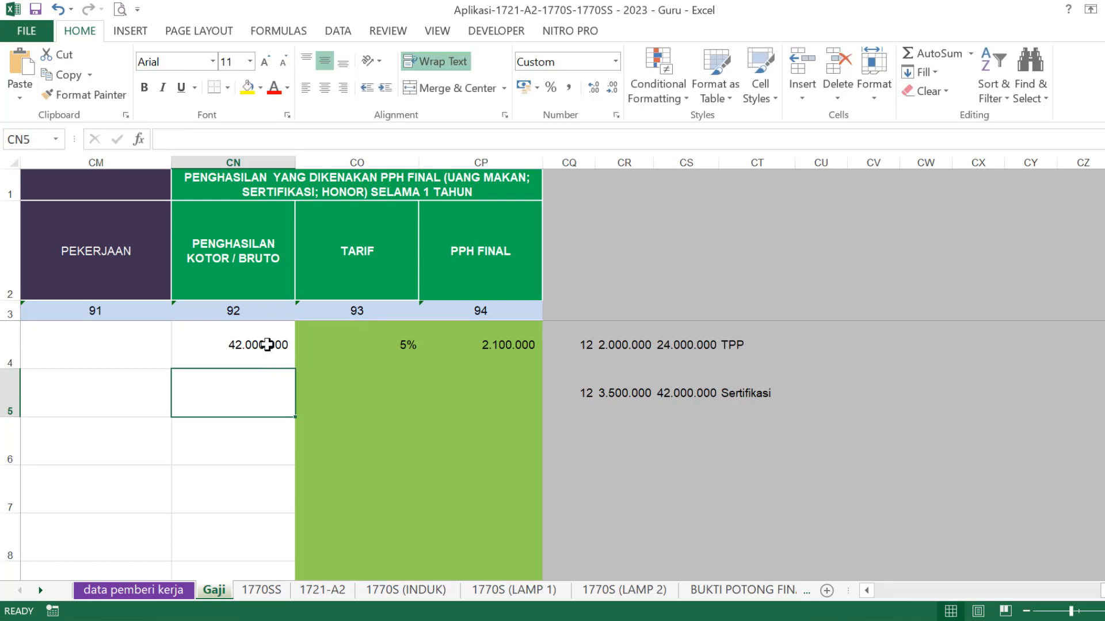
- Check the TPP figures (2.000.000 × 12) and enter 24000000 as gross income in CN4
click(267, 345)
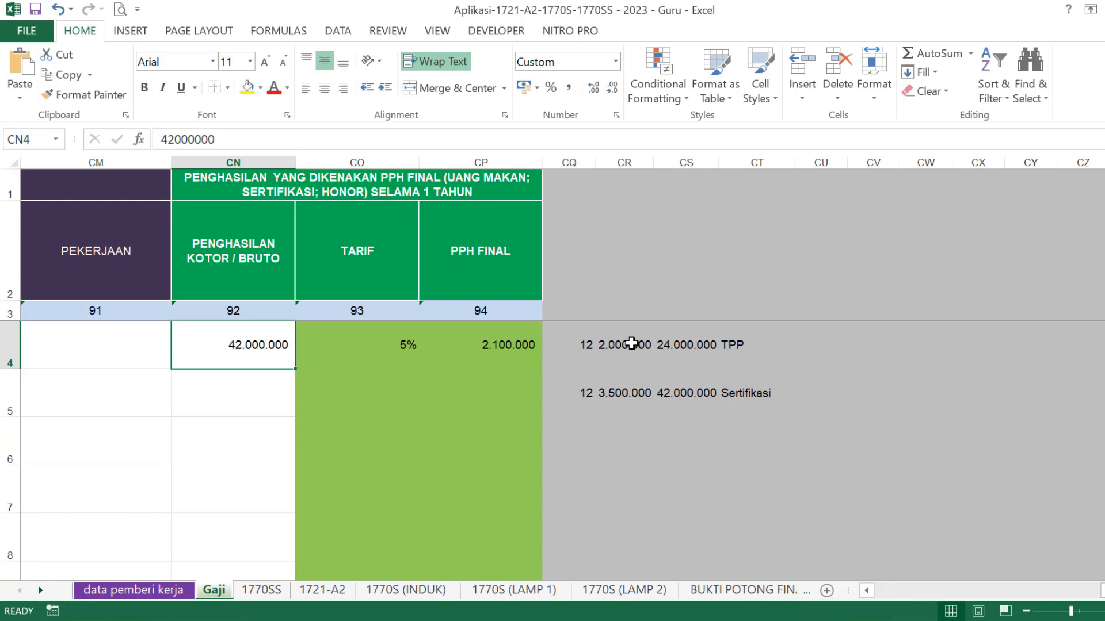
click(732, 343)
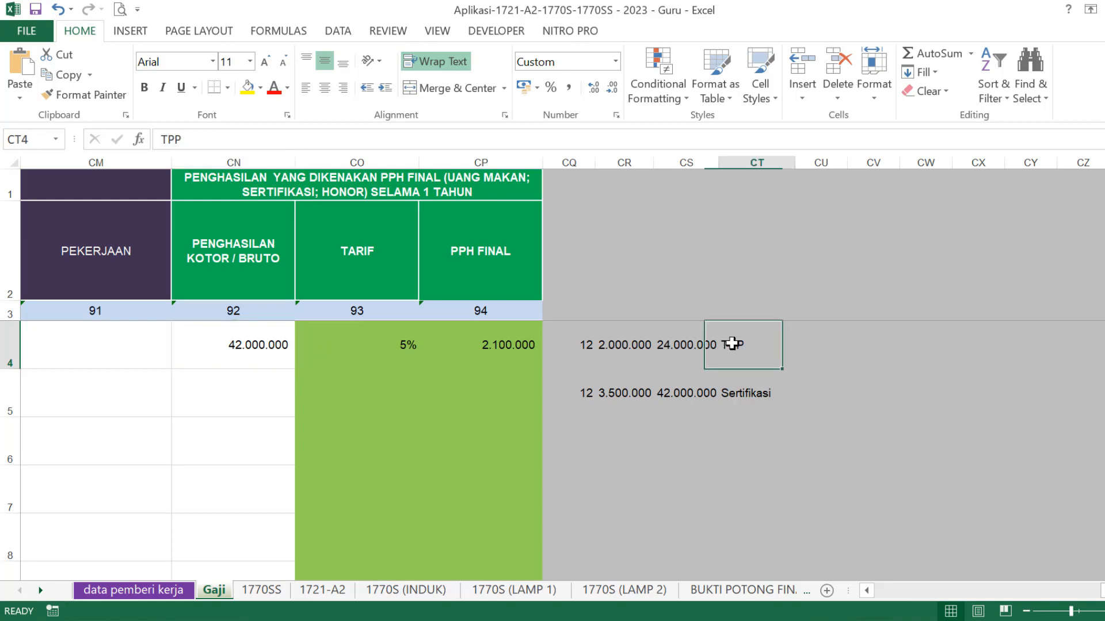
click(615, 340)
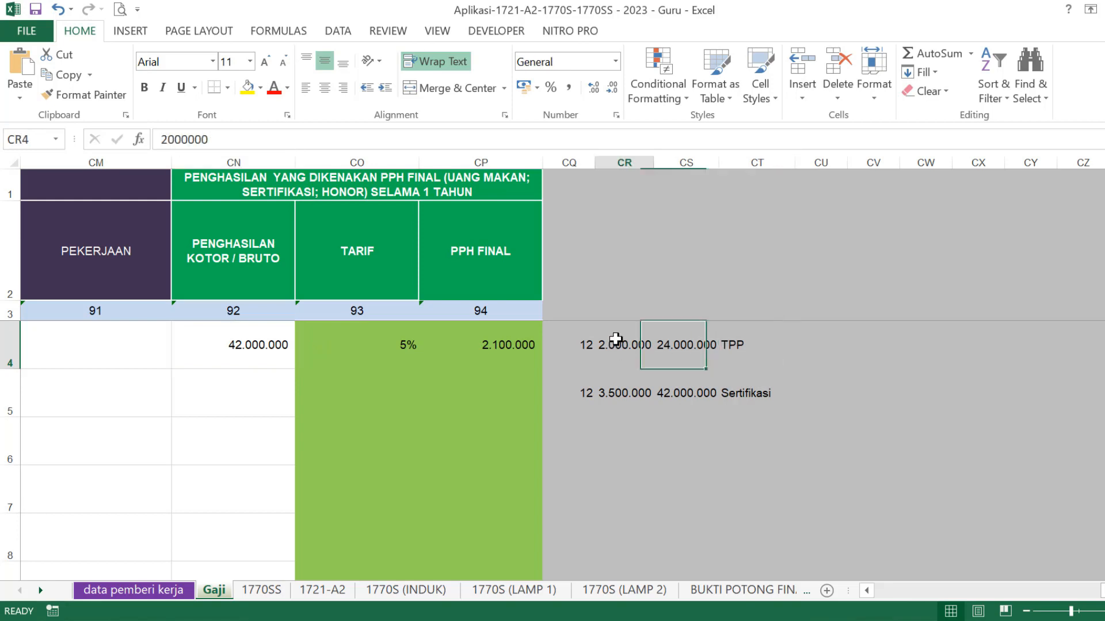
click(580, 343)
click(671, 346)
click(259, 345)
text(24)
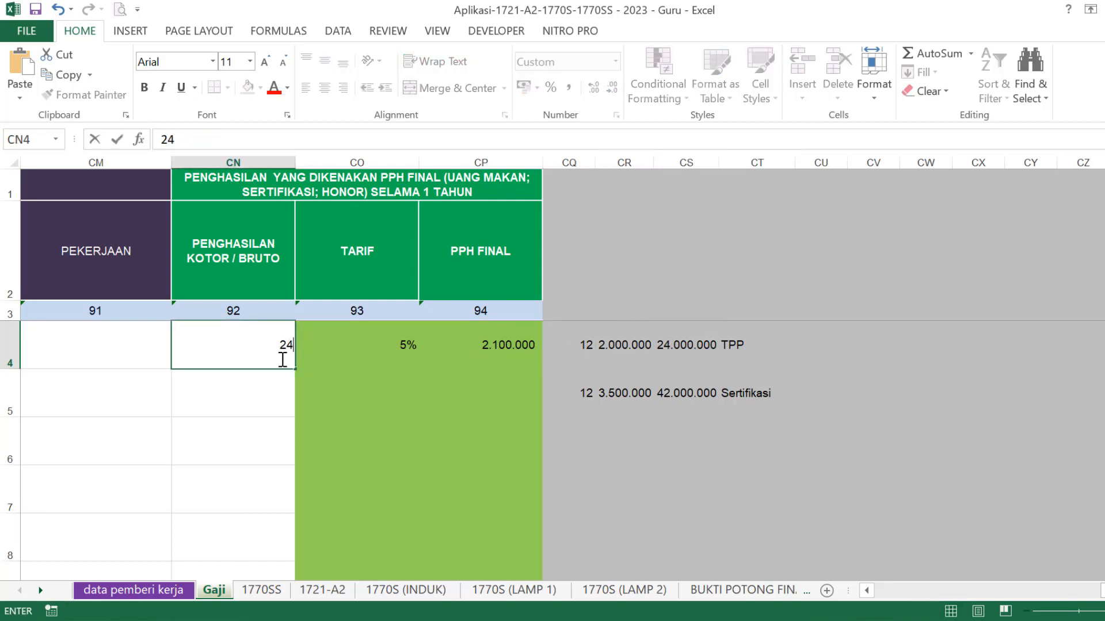
text(000000)
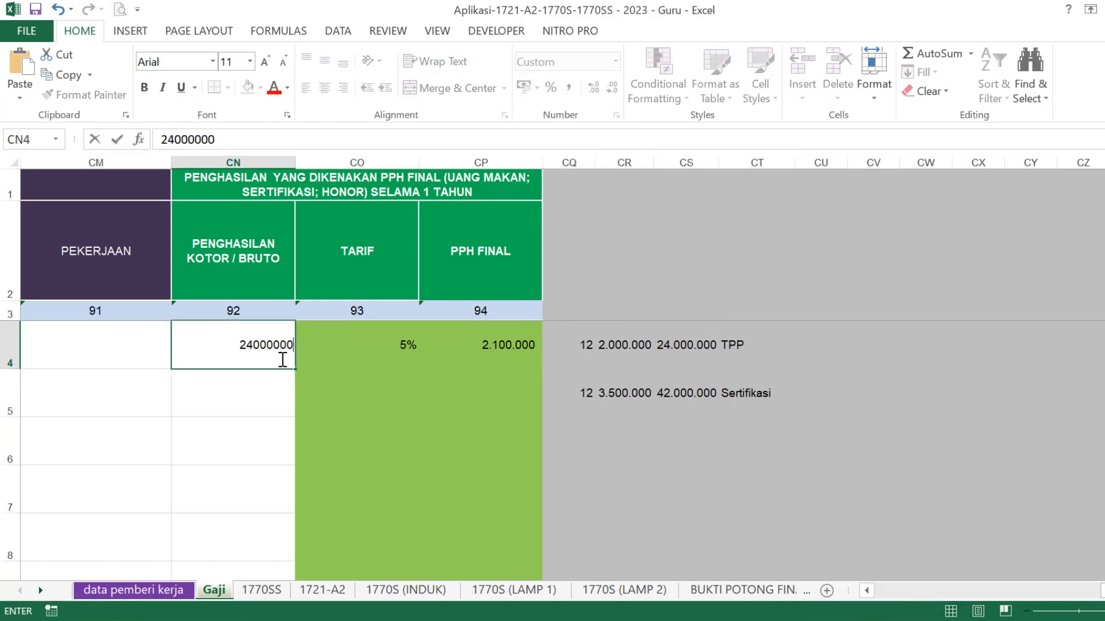
key(Return)
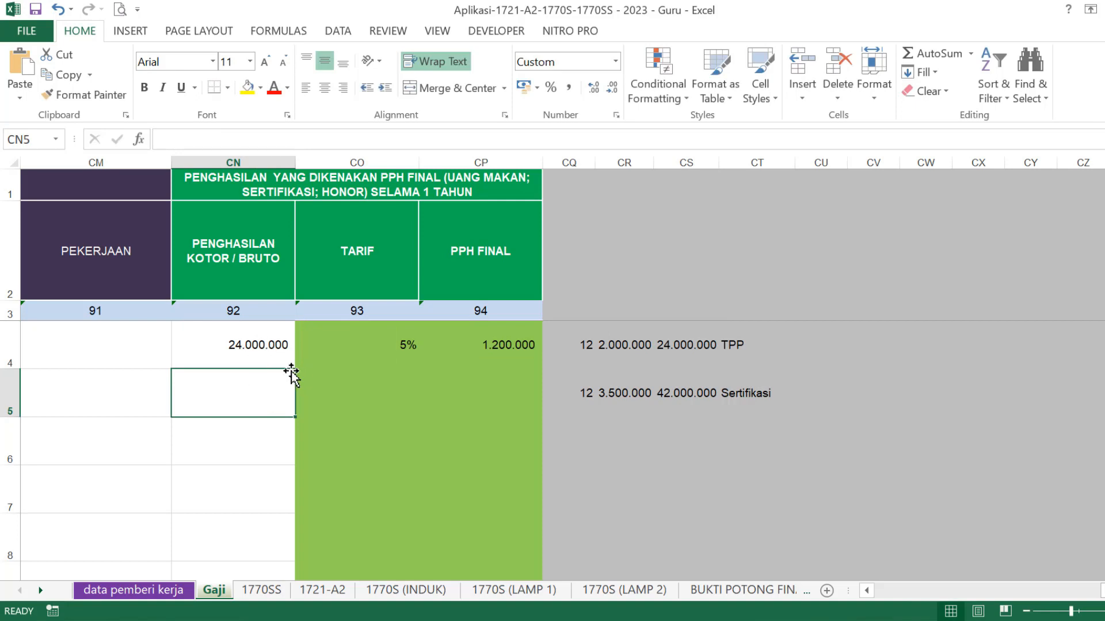
- Clear CN4 so PPh Final shows a dash, then view the 1721-A2 sheet
click(252, 345)
key(BackSpace)
click(233, 418)
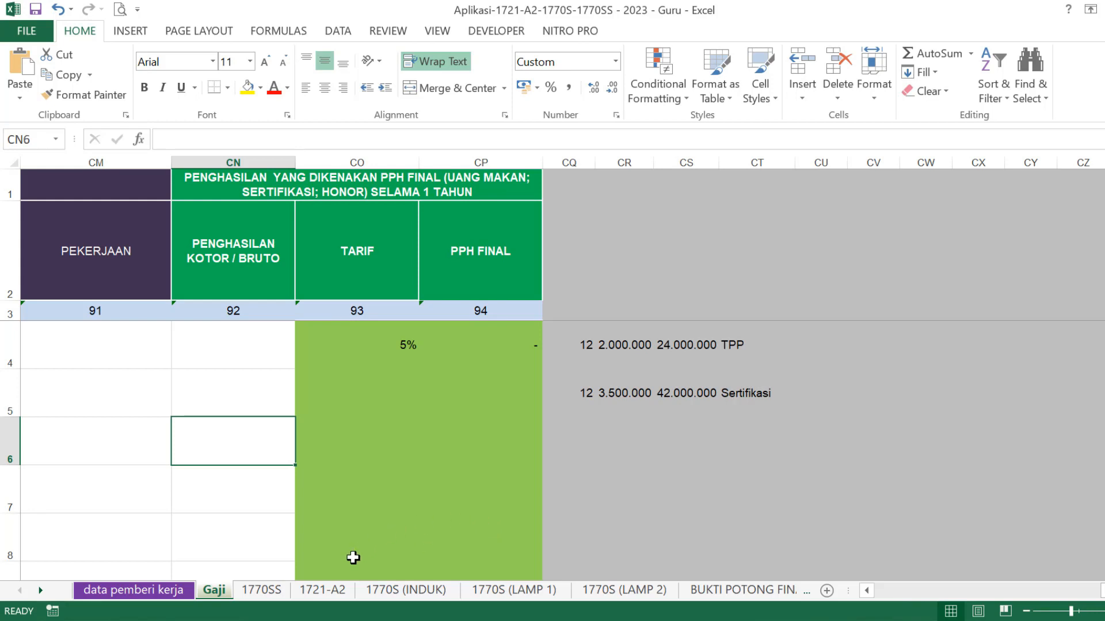
click(337, 593)
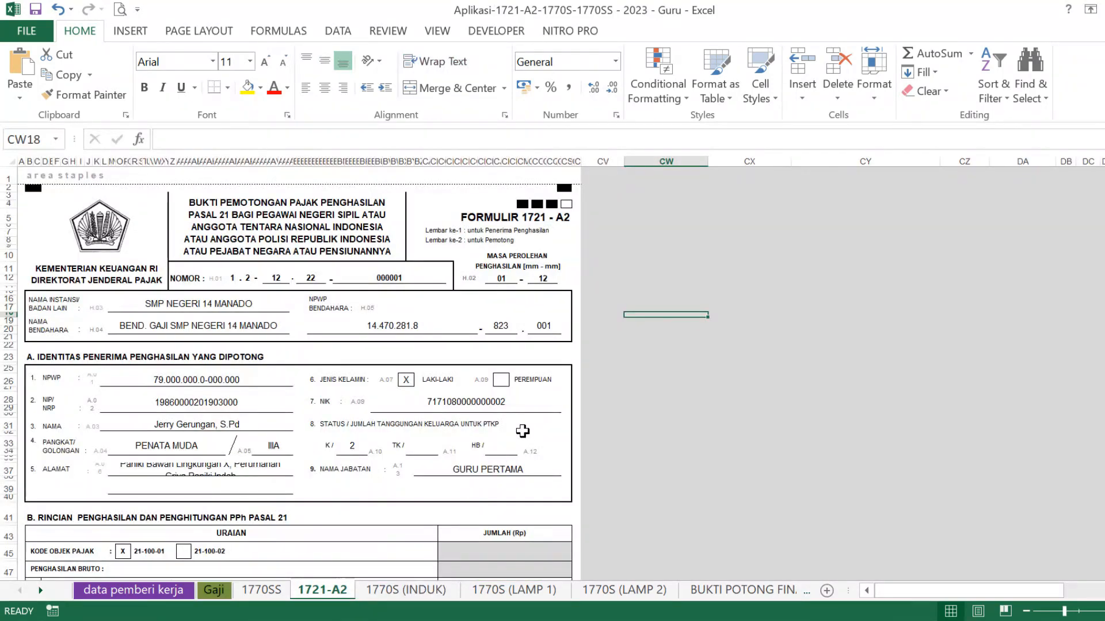
- Check the 45.312.734 gross income total on the 1721-A2 sheet
scroll(523, 427, down, 8)
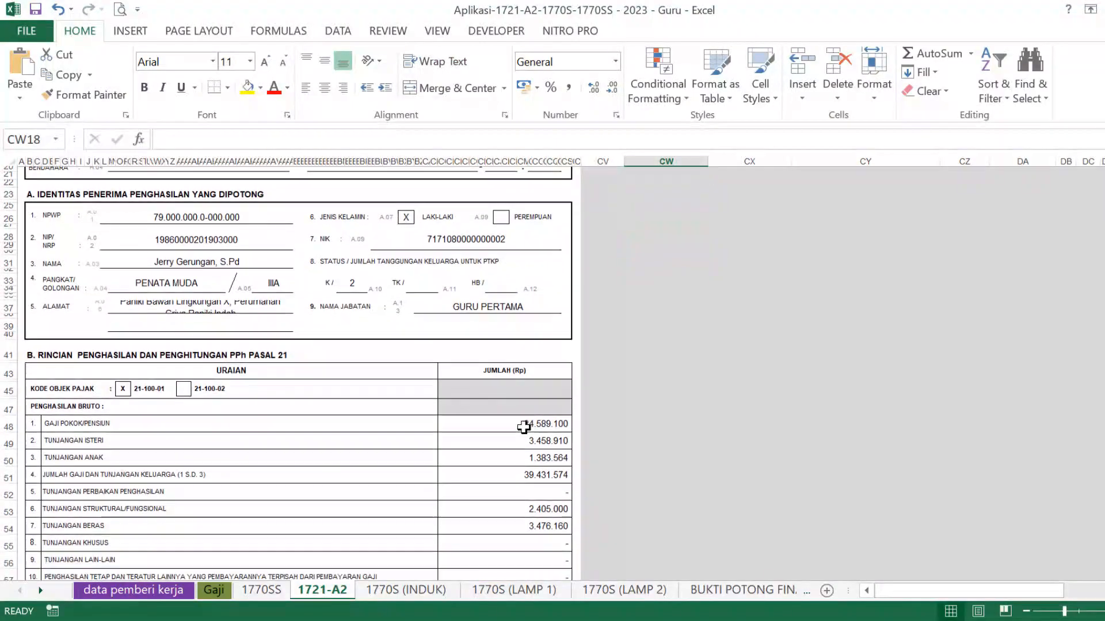
scroll(524, 427, down, 5)
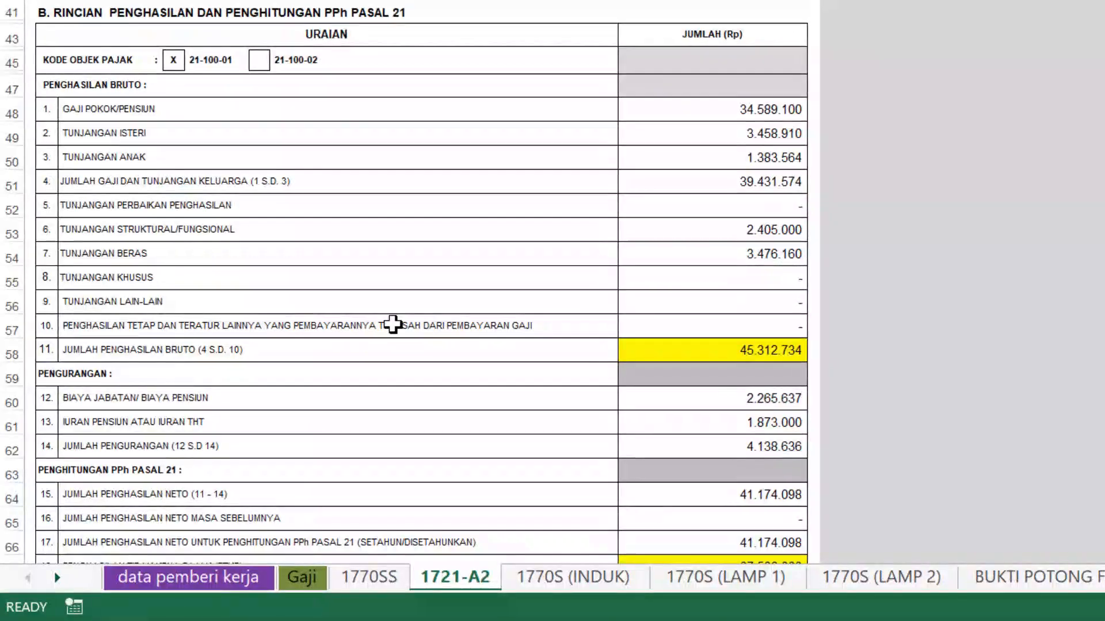
click(750, 350)
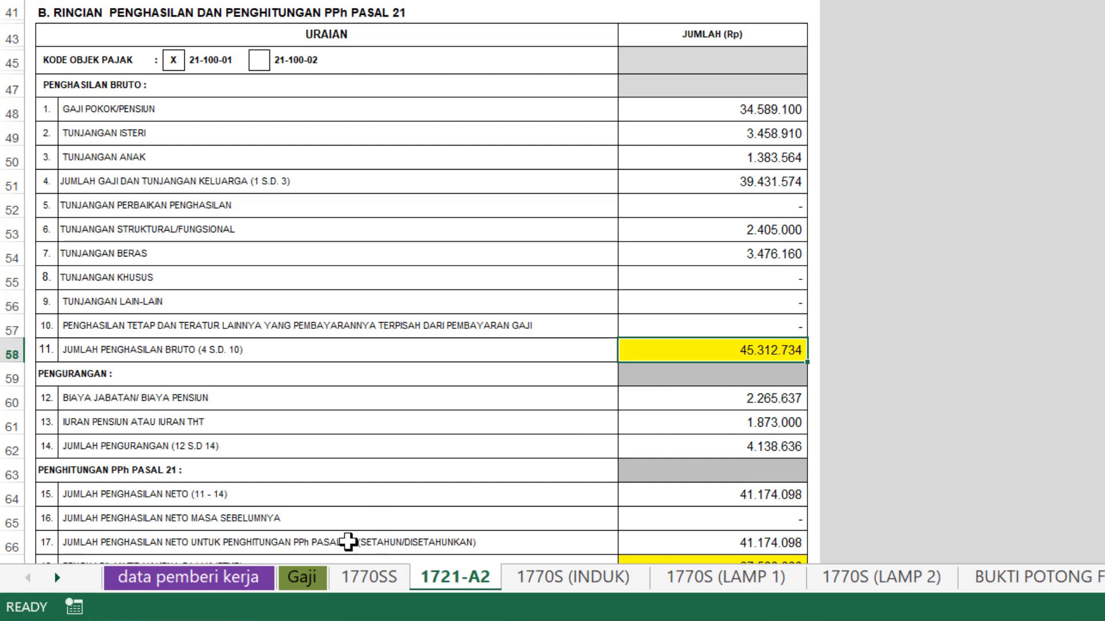
- Restore 24.000.000 in Gaji cell CN4 so PPh Final reads 1.200.000, then return to e-filing
click(315, 583)
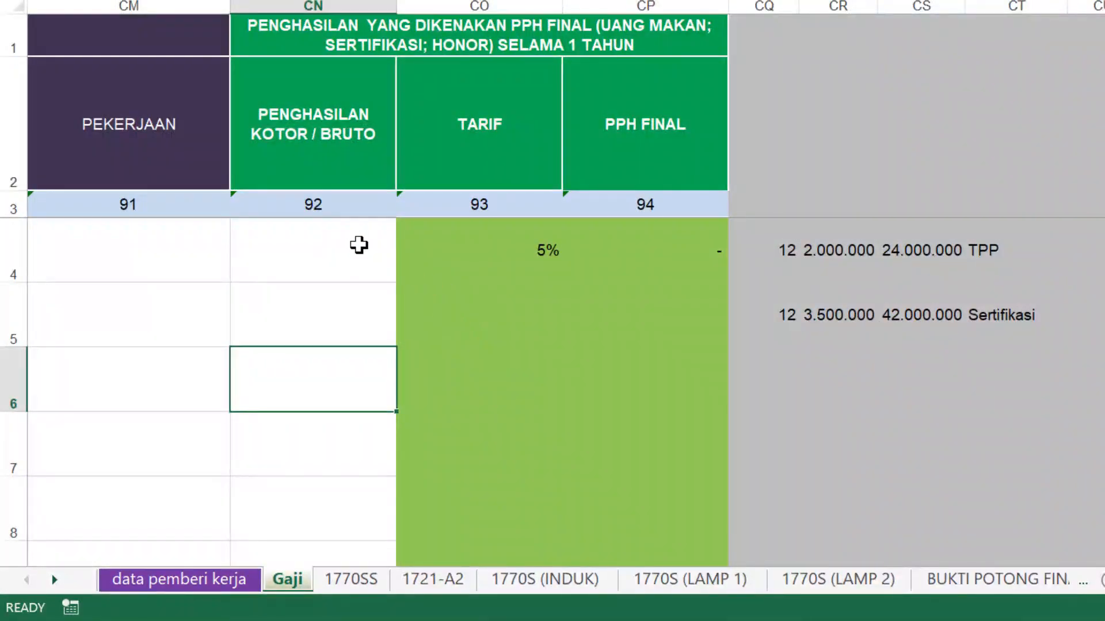
click(356, 244)
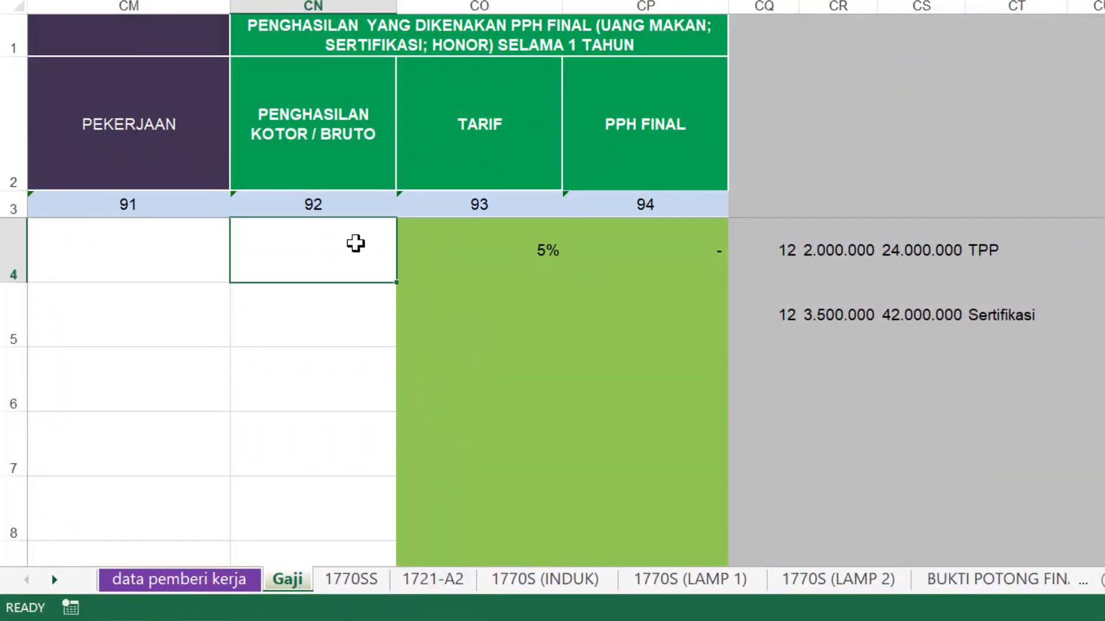
text(24000000)
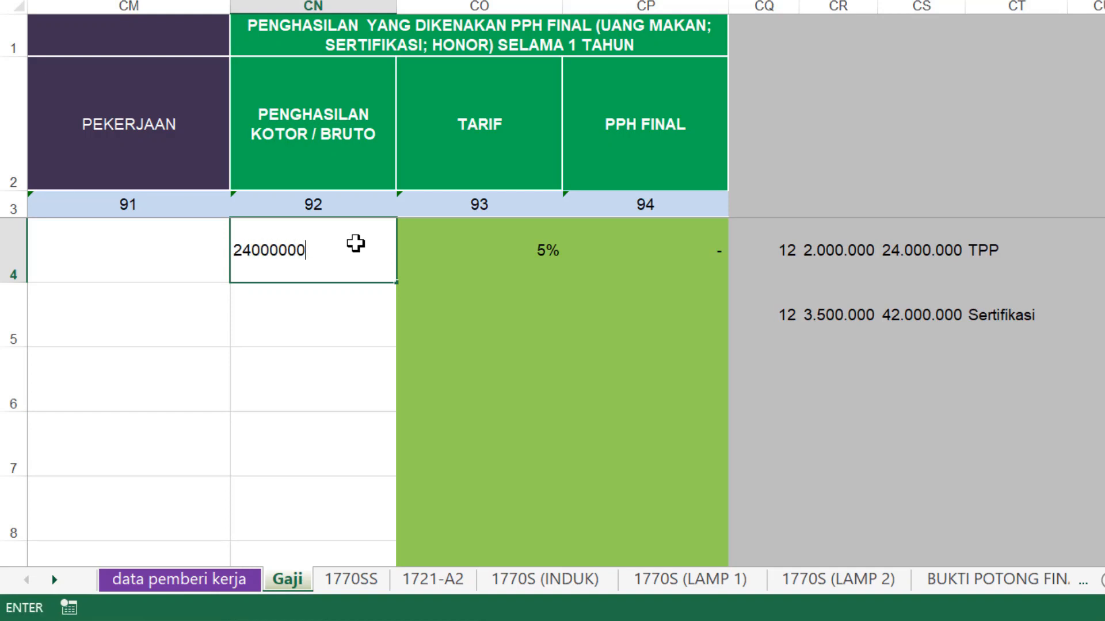
click(443, 581)
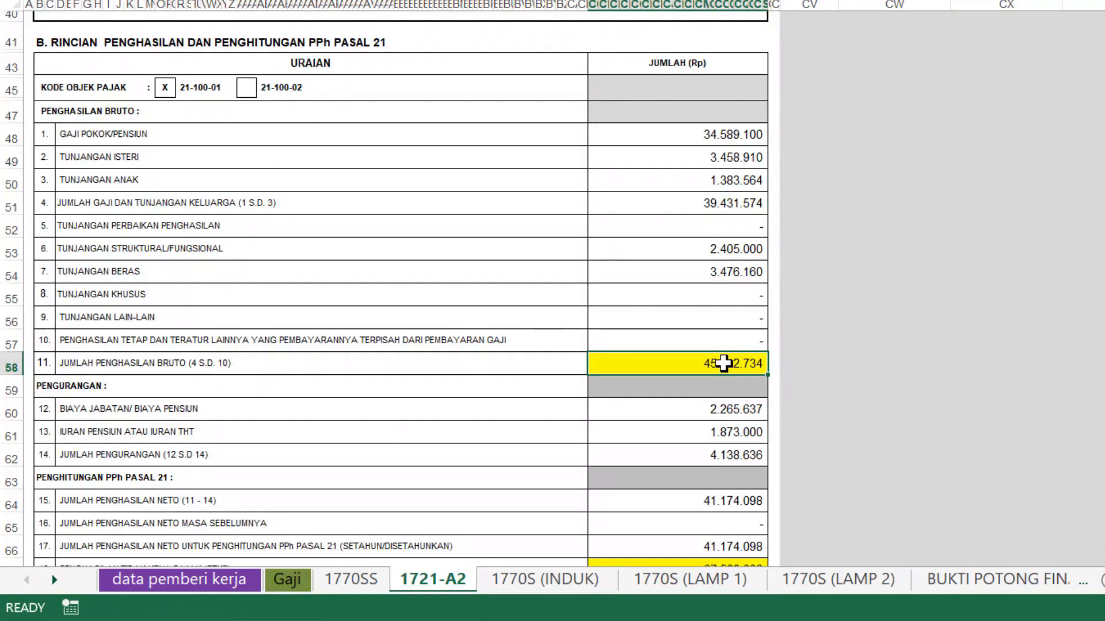
click(294, 582)
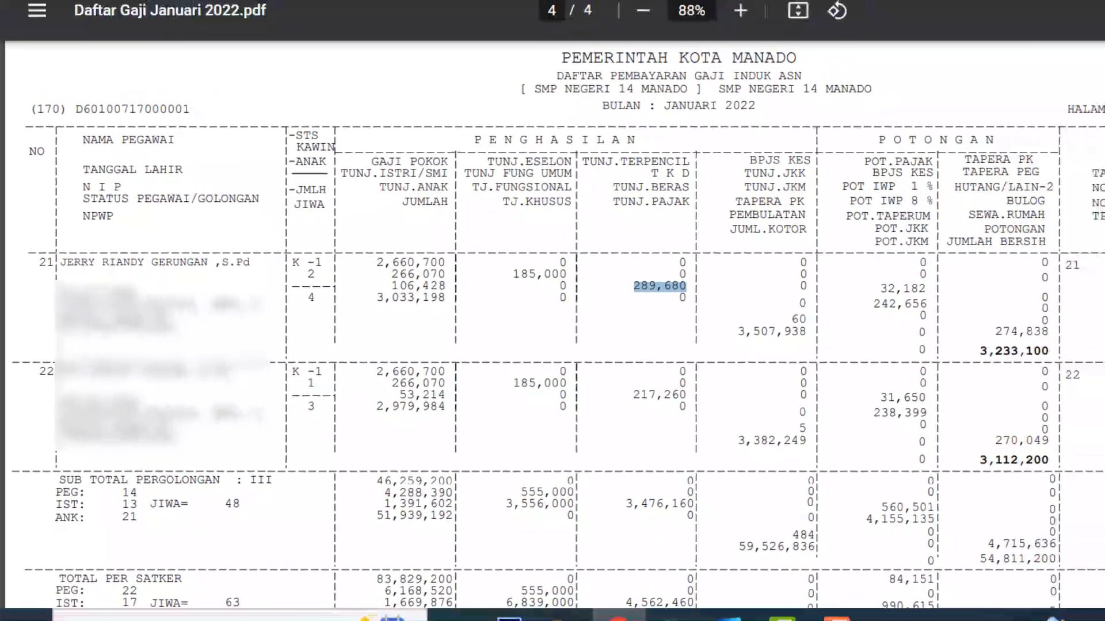
click(493, 15)
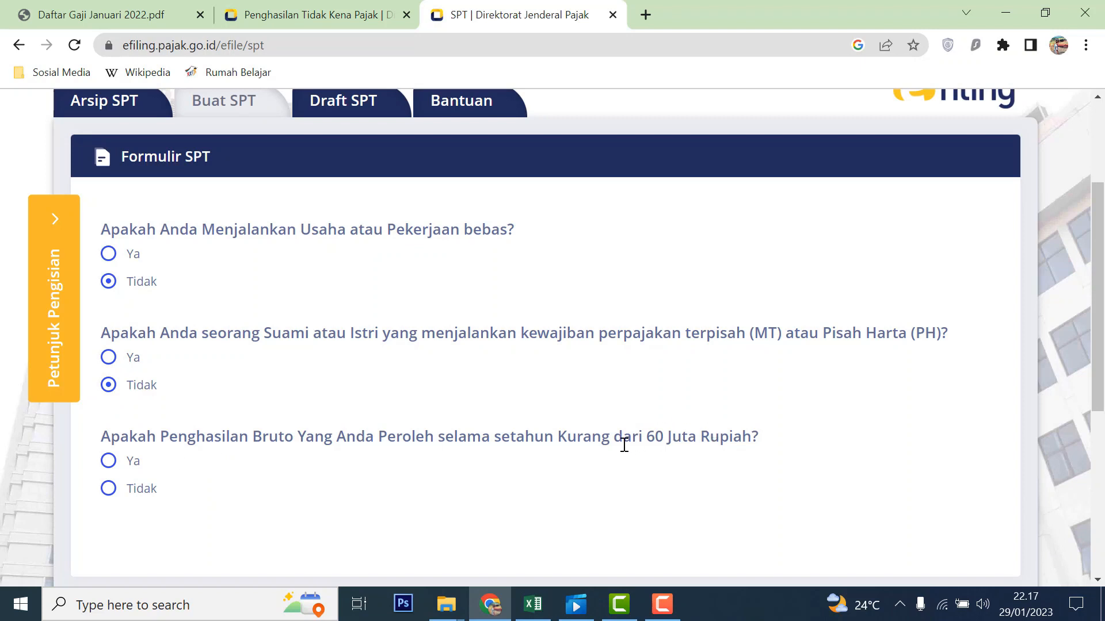
- Answer Tidak to the under-60-million question, review the 1770 S options, and return to Excel
click(124, 492)
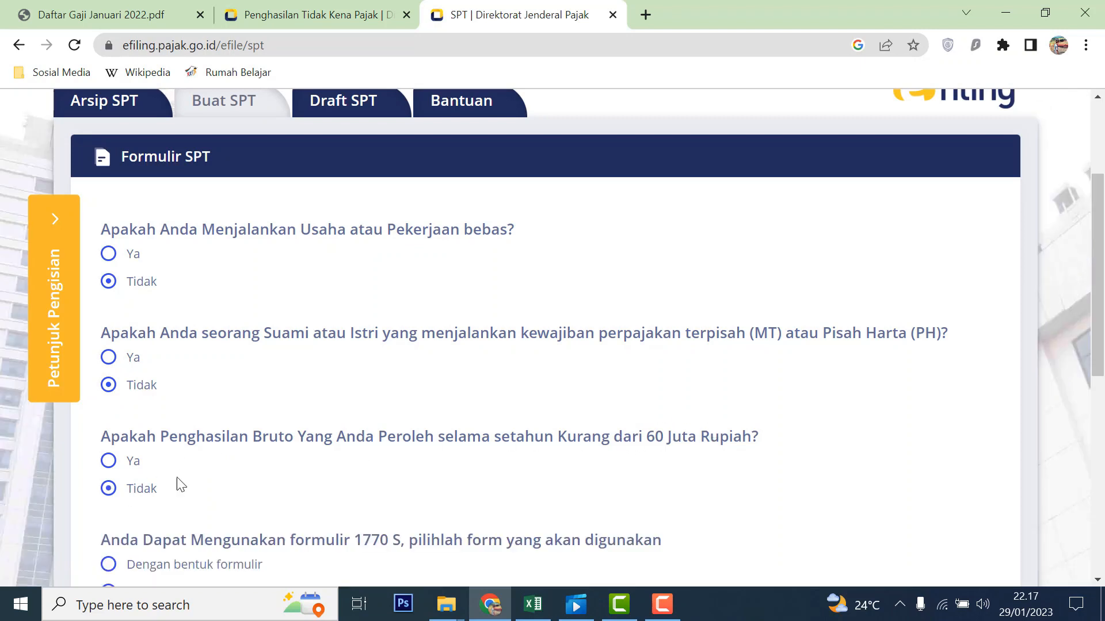
scroll(417, 458, down, 1)
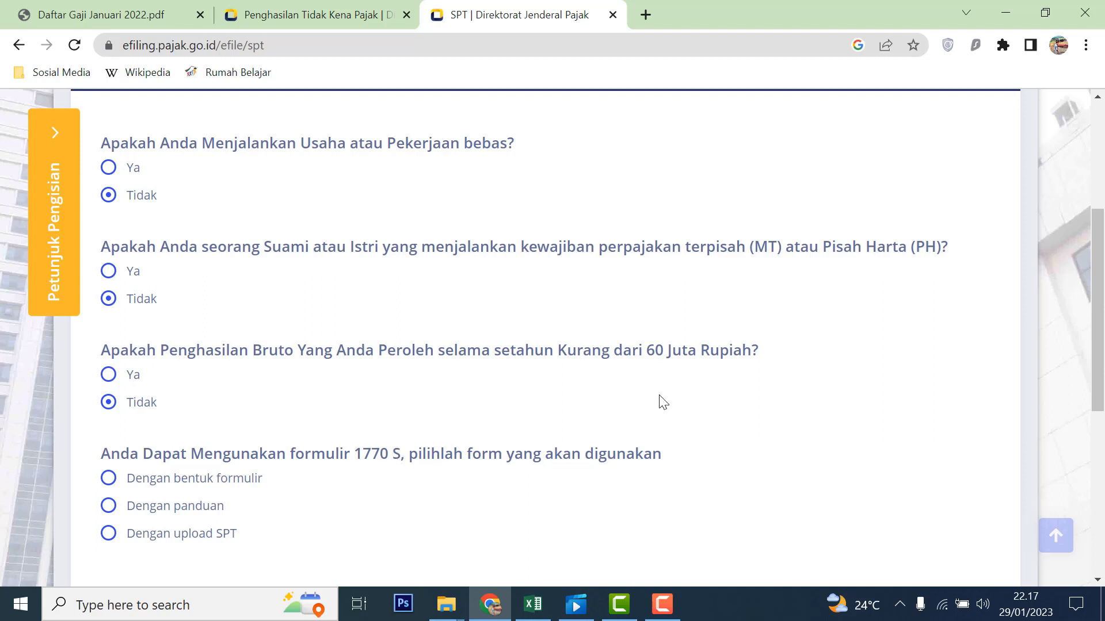
click(533, 605)
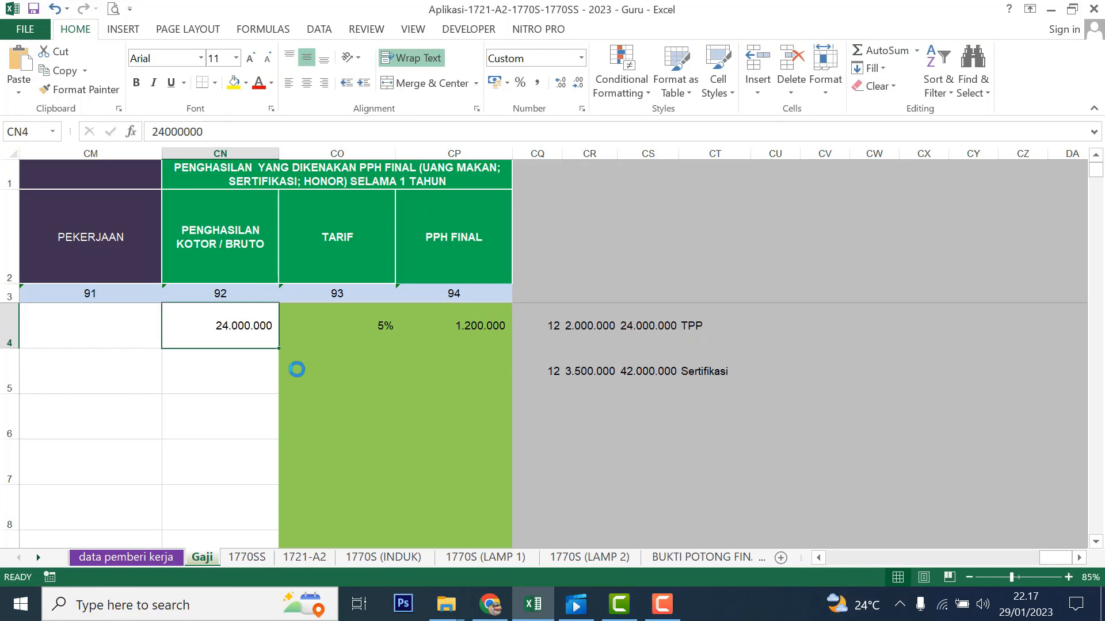
- Delete CN4's value, check the CC58 gross income formula on 1721-A2, and return to e-filing
key(Delete)
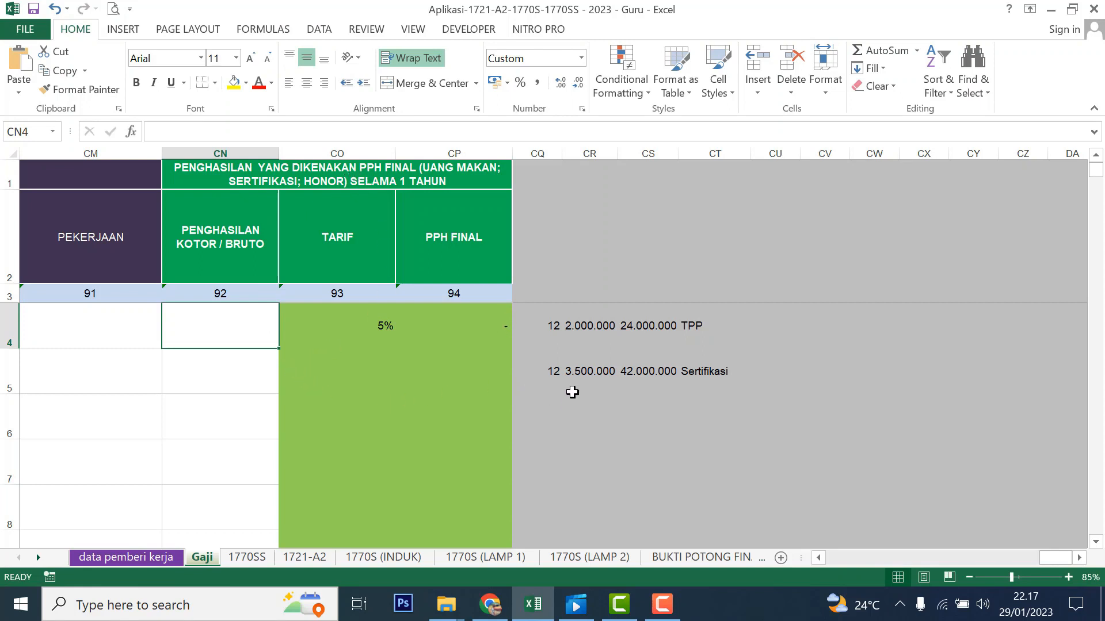
click(553, 369)
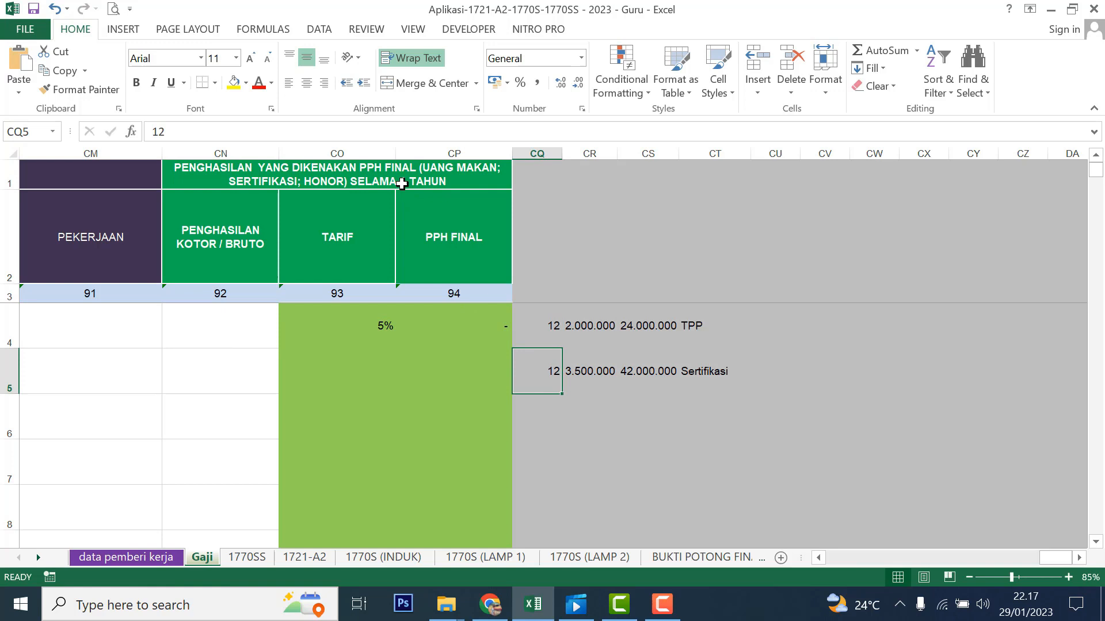
click(310, 563)
click(459, 423)
click(466, 406)
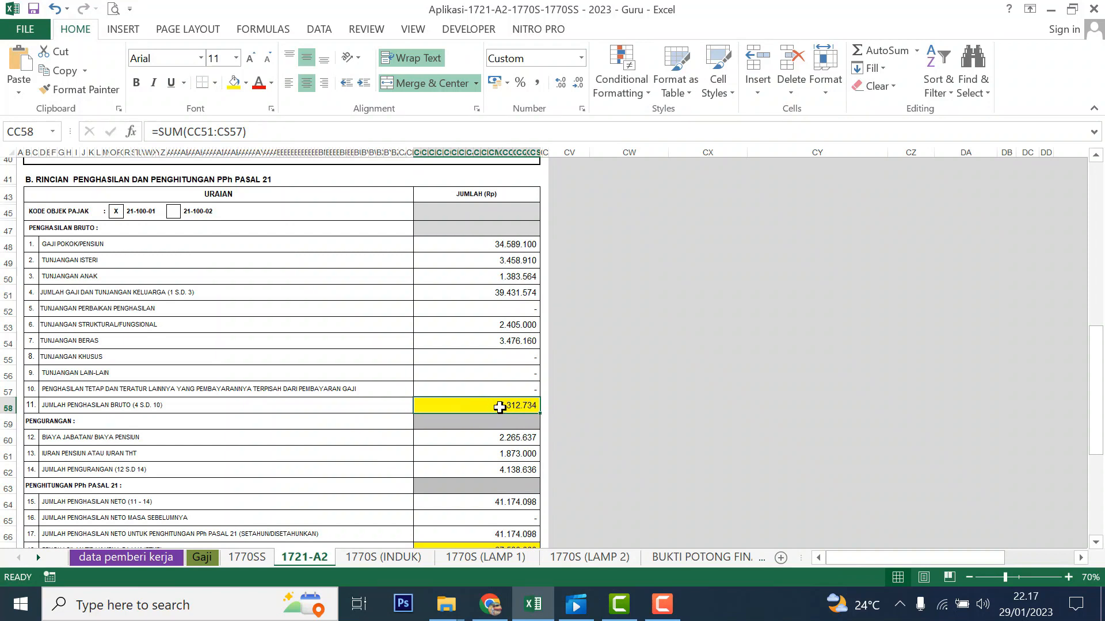
click(490, 605)
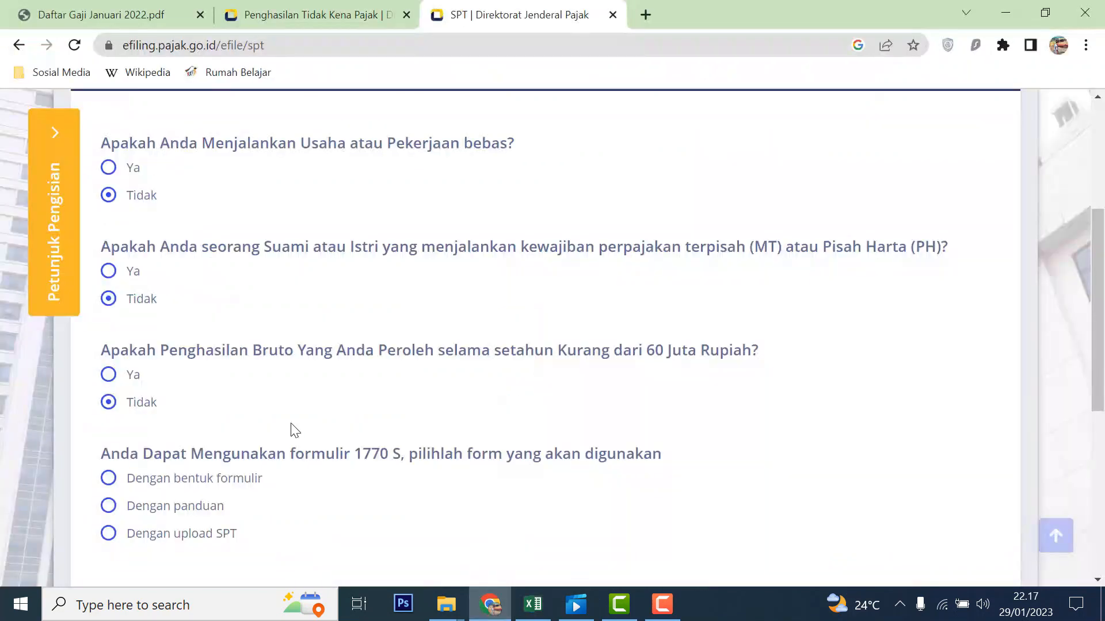
- Answer Ya to the under-60-million gross income question, then switch back to Excel
click(109, 377)
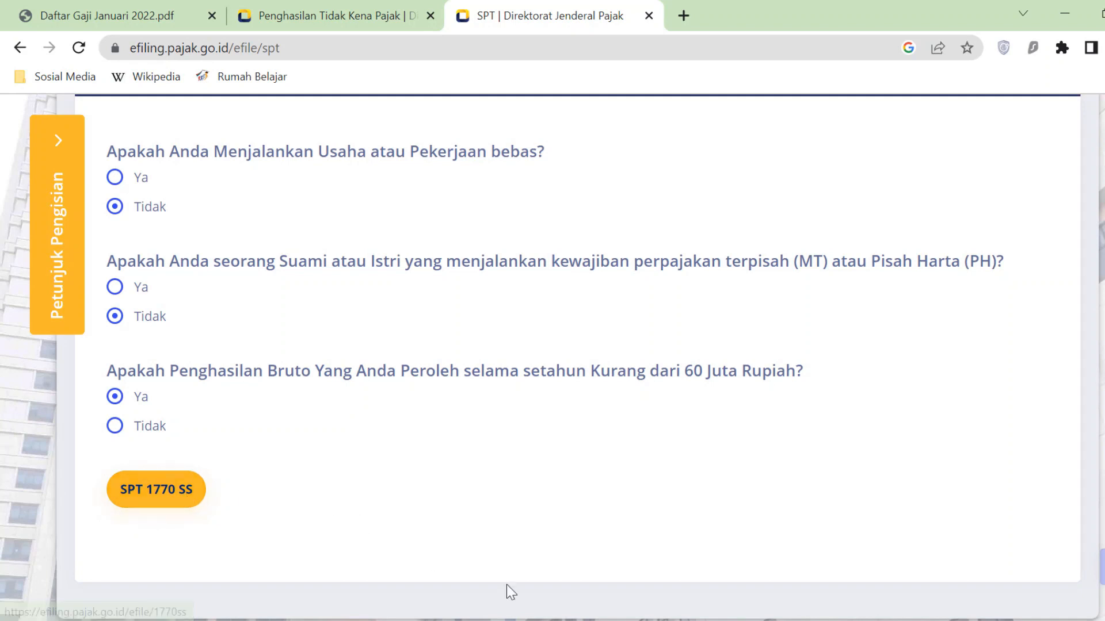
click(535, 620)
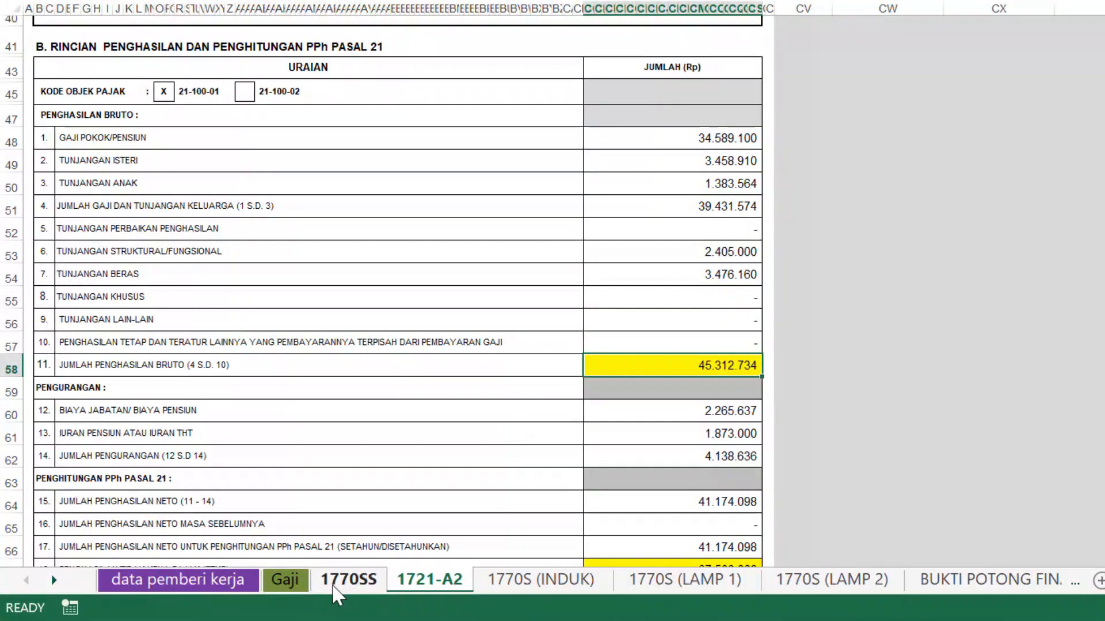
- Open the 1770SS sheet in Excel and scroll through its figures
click(358, 581)
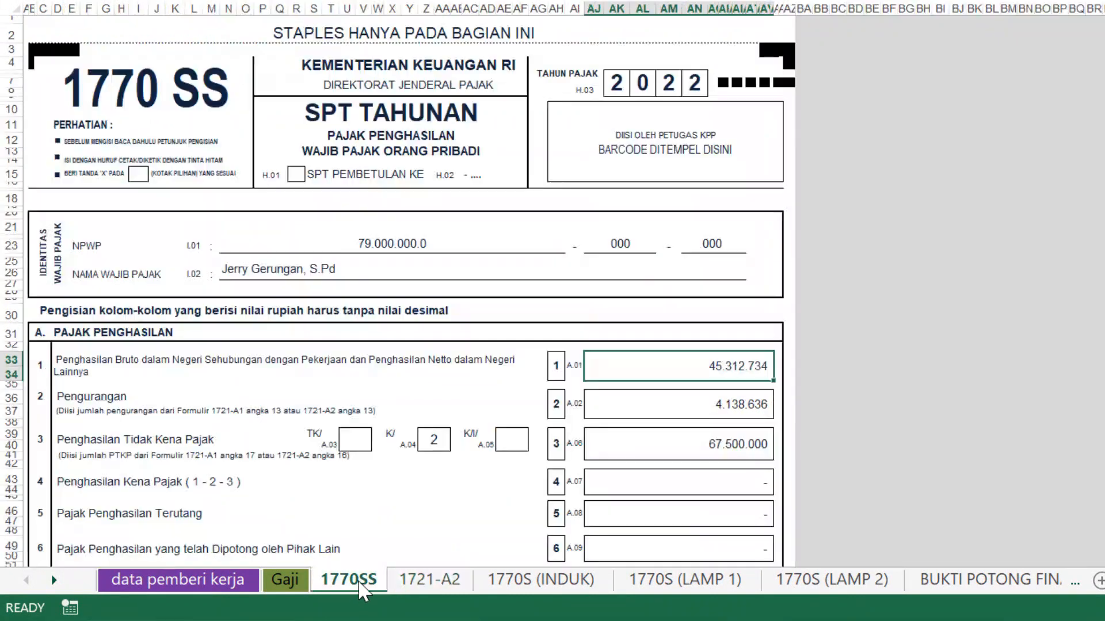
scroll(881, 362, down, 7)
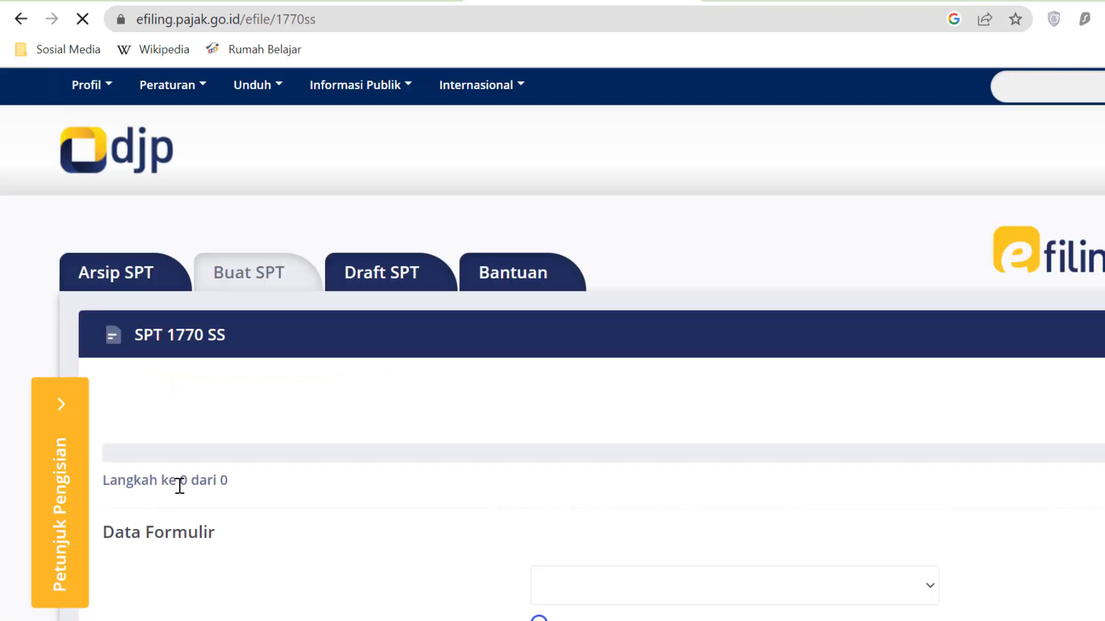
- Choose tax year 2022 with Normal SPT status and advance to Isi SPT
scroll(348, 465, down, 4)
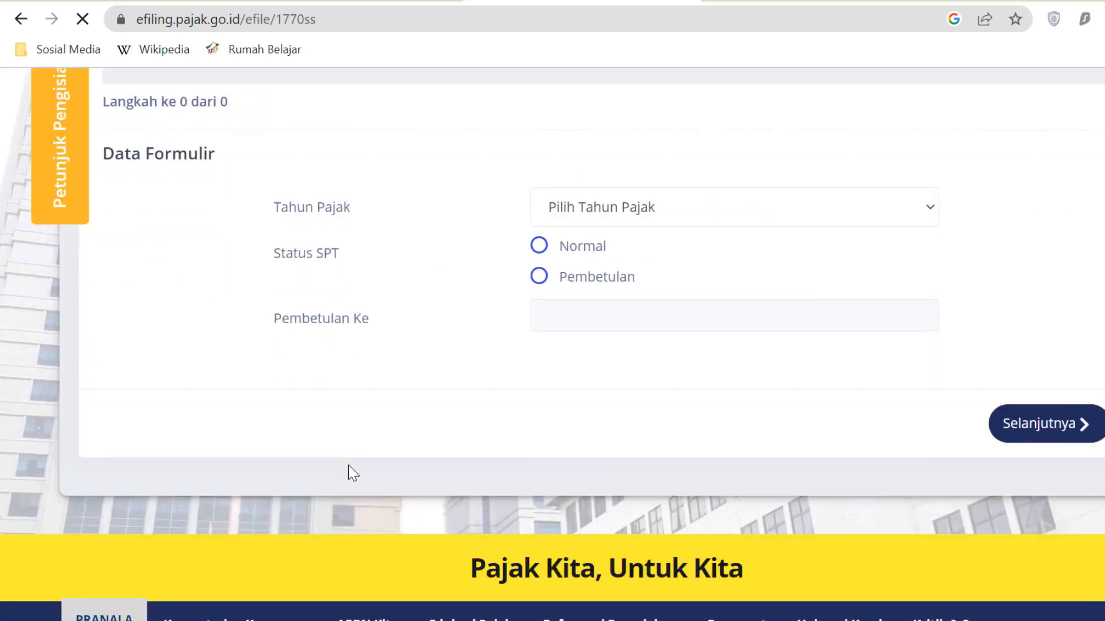
scroll(461, 416, down, 2)
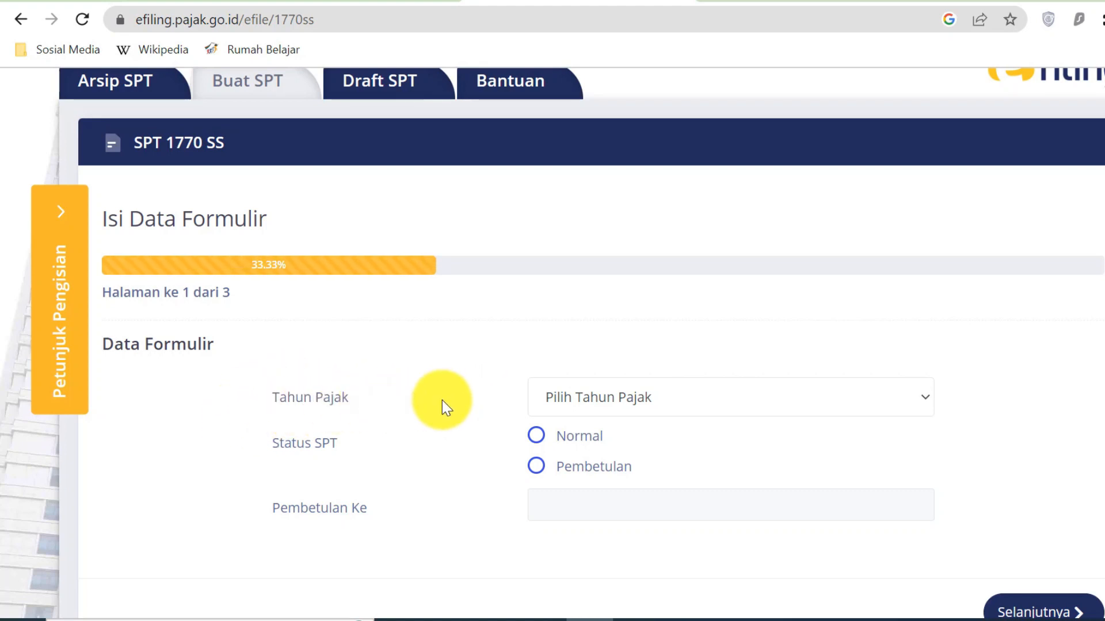
click(923, 401)
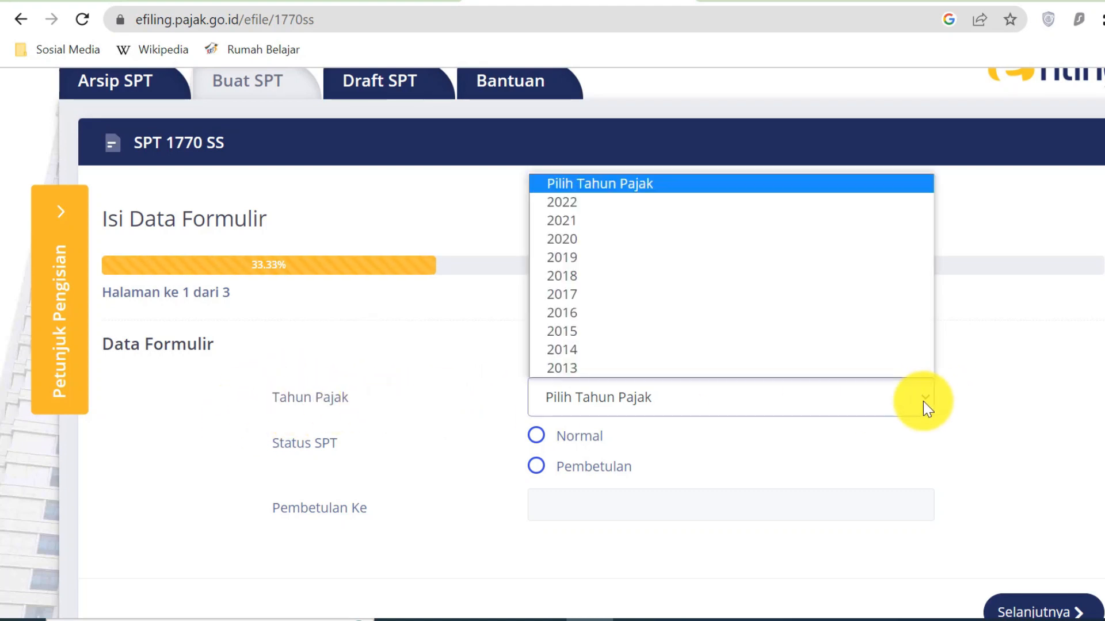
click(646, 202)
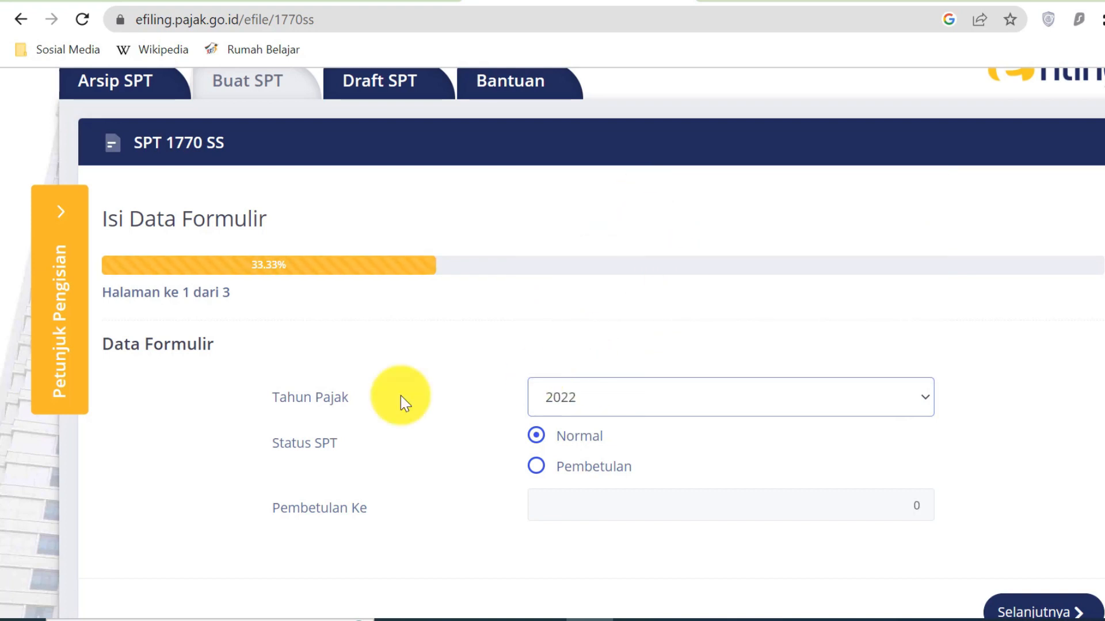
click(536, 436)
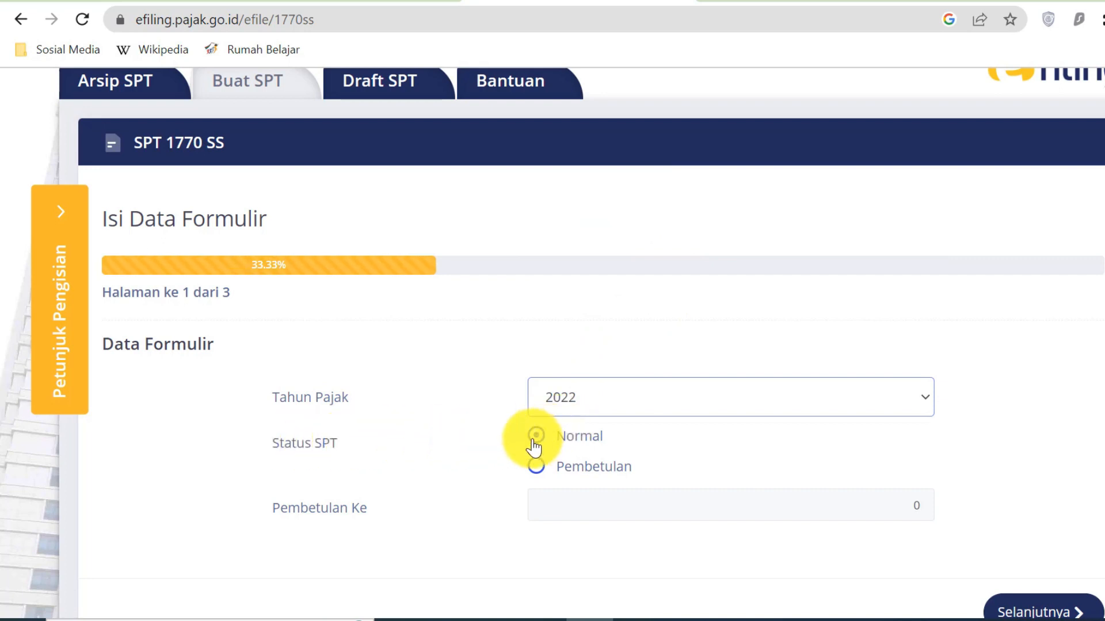
scroll(592, 446, down, 2)
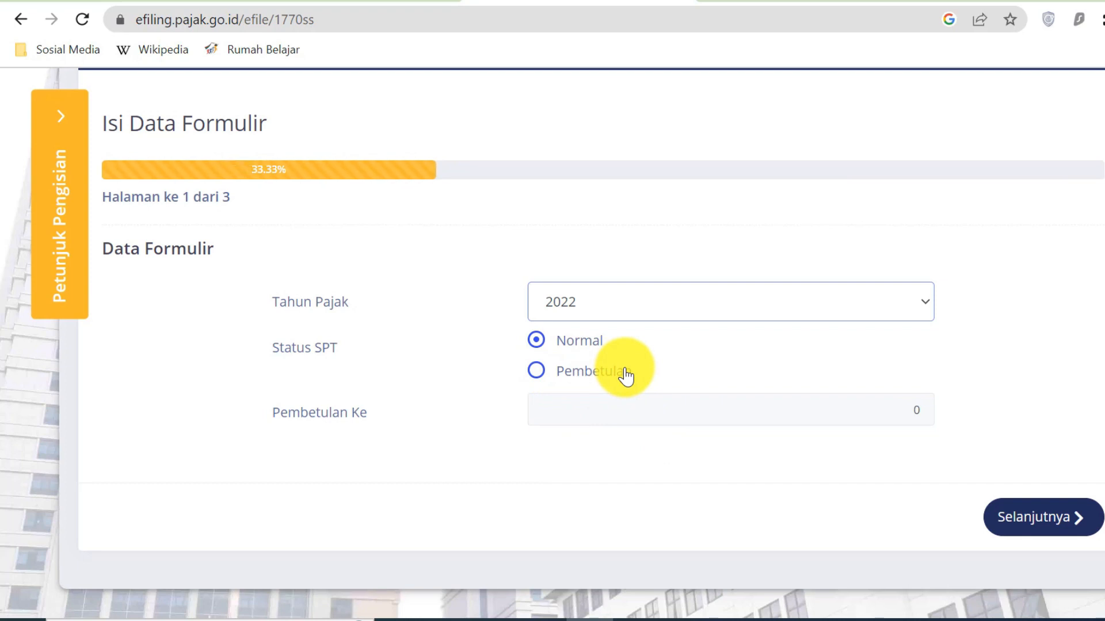
click(536, 370)
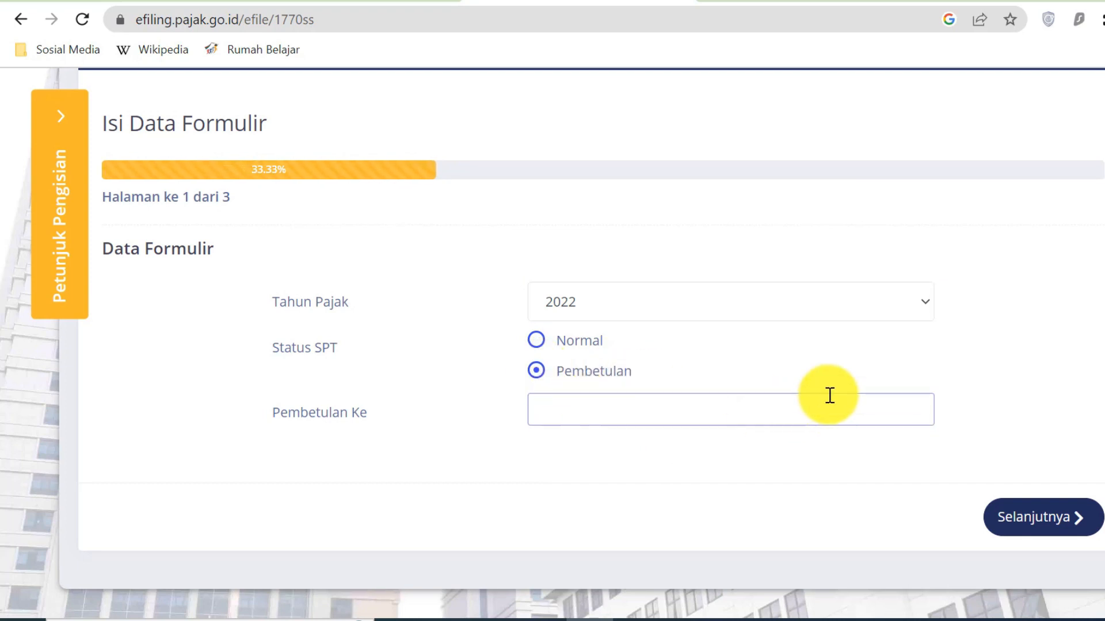
text(1)
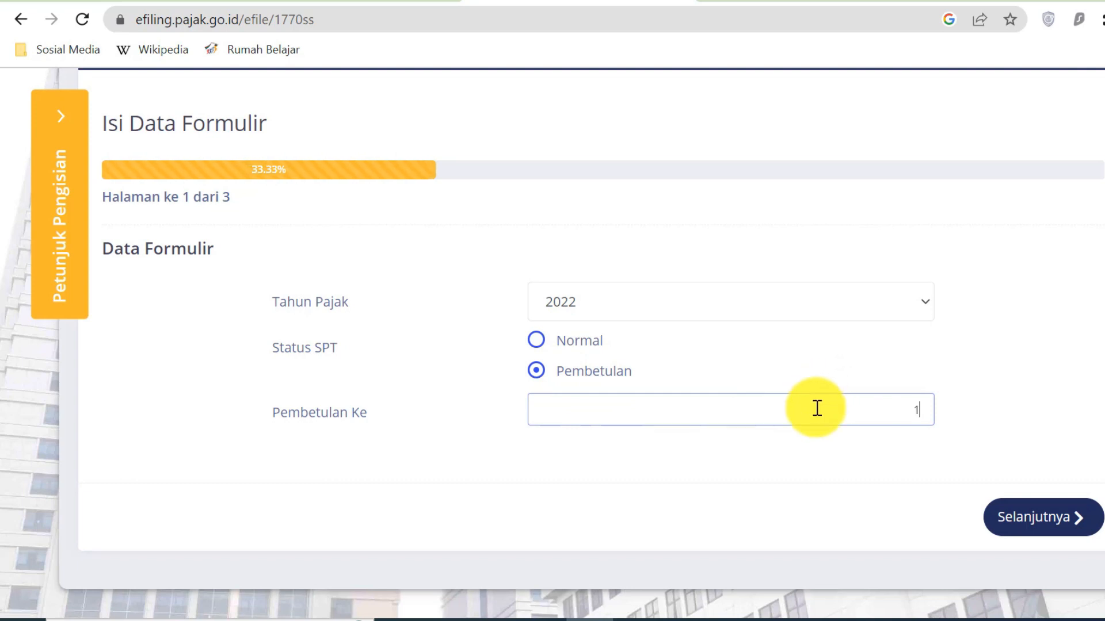
click(810, 457)
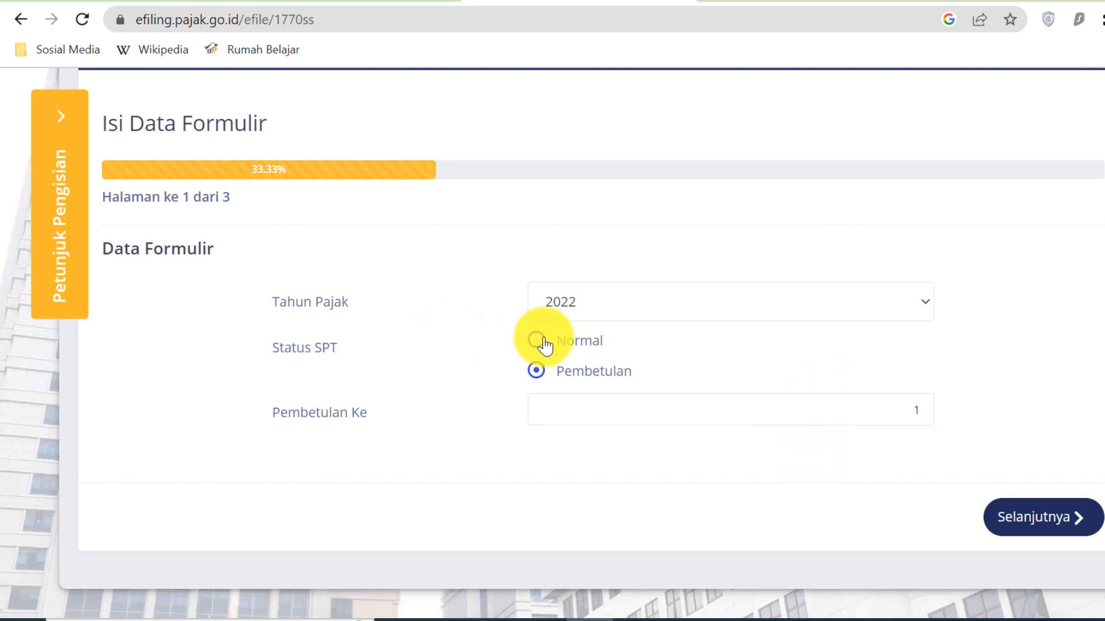
click(1092, 524)
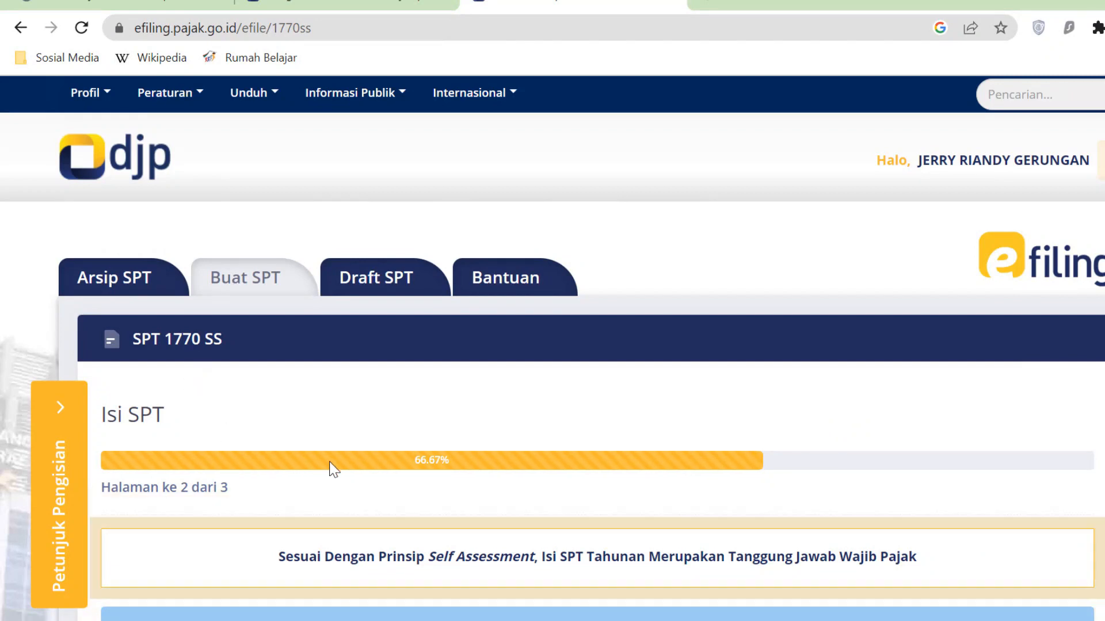
- Paste the gross income 45.312.734 into field 1 of the Isi SPT form
scroll(334, 466, down, 2)
scroll(337, 469, down, 3)
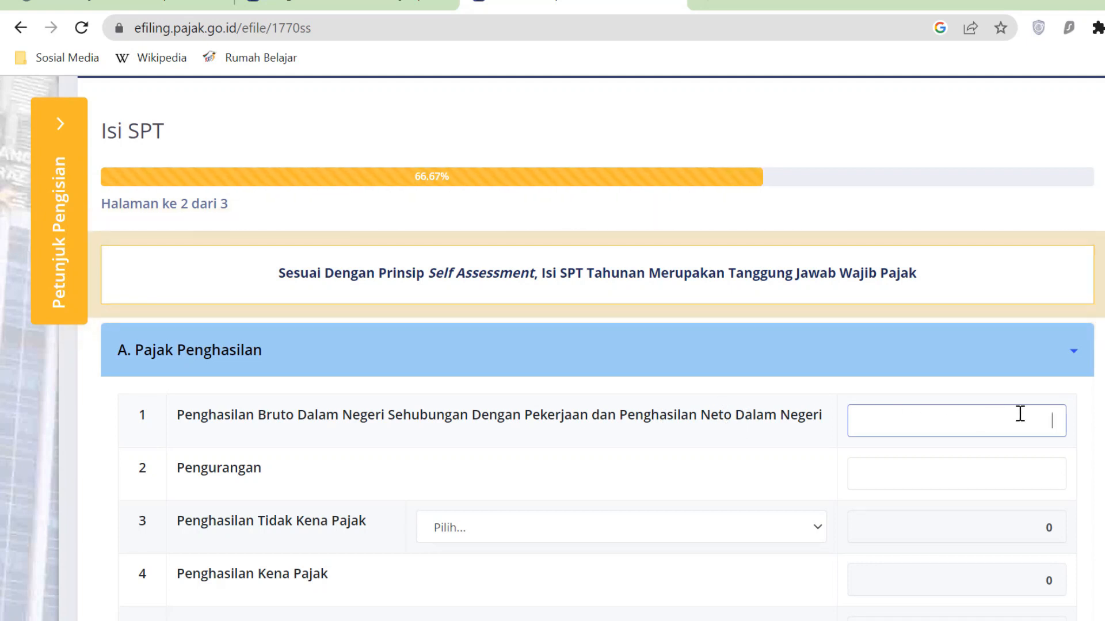
key(alt+Tab)
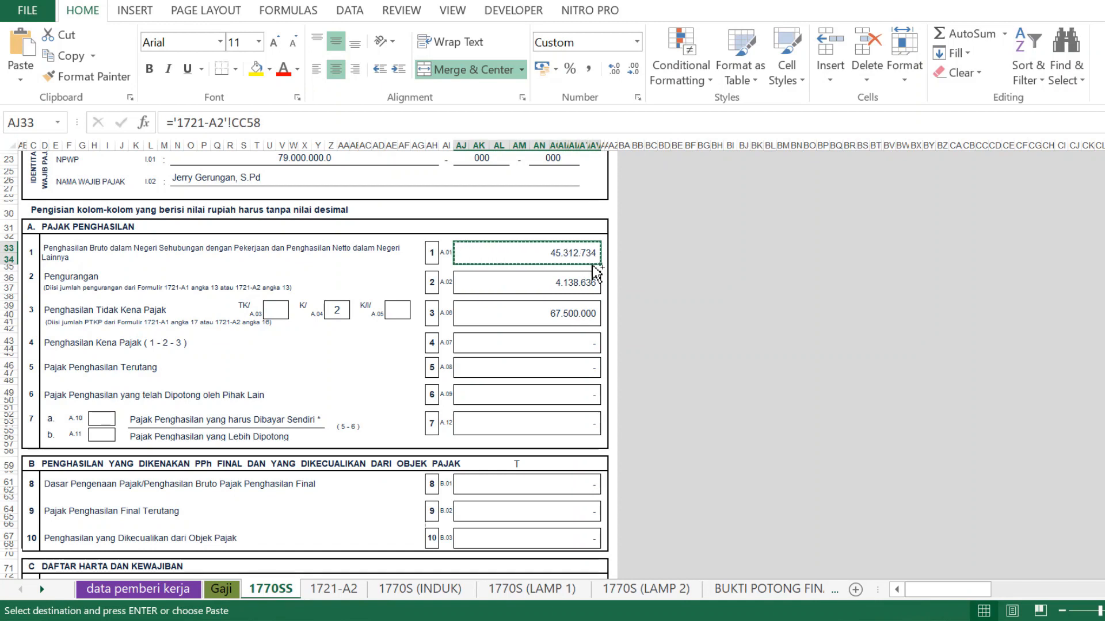
click(622, 620)
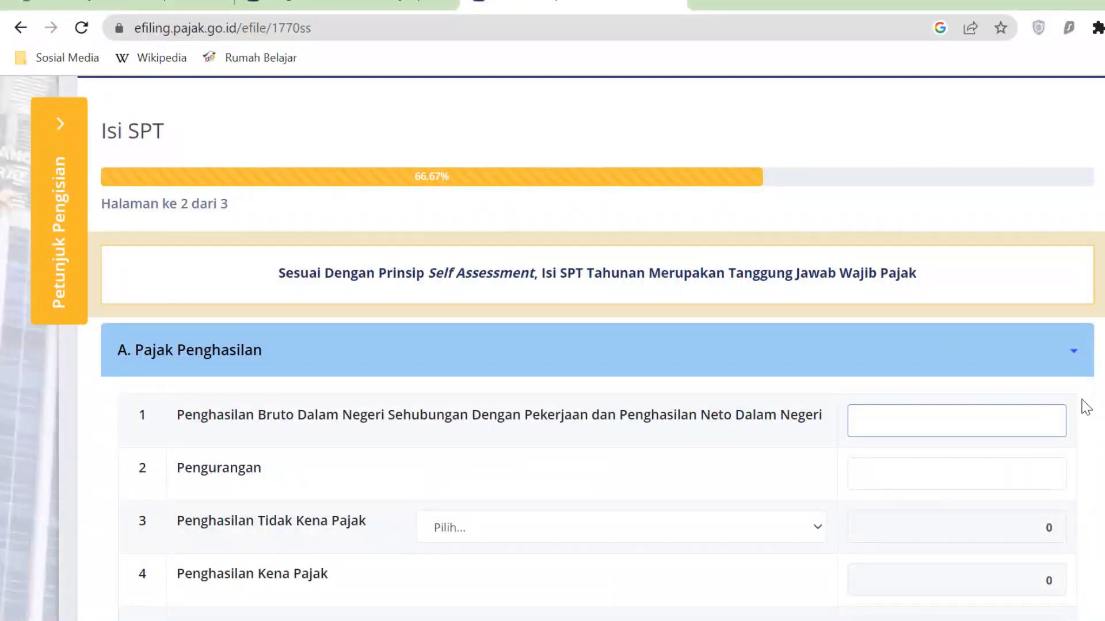
click(1056, 424)
text(45.312.734)
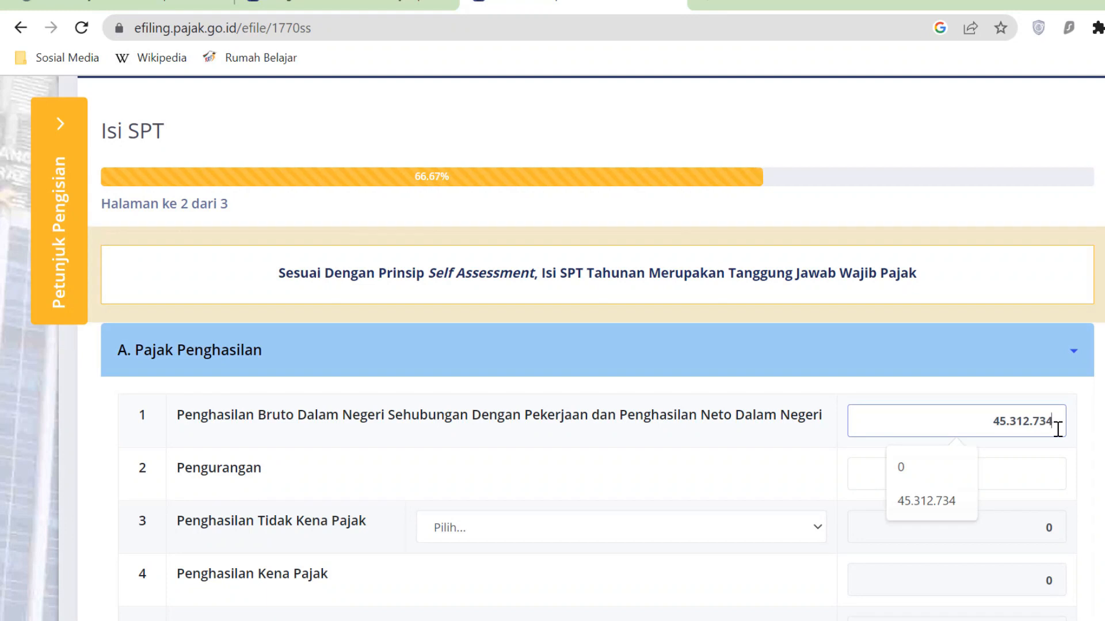
click(1043, 476)
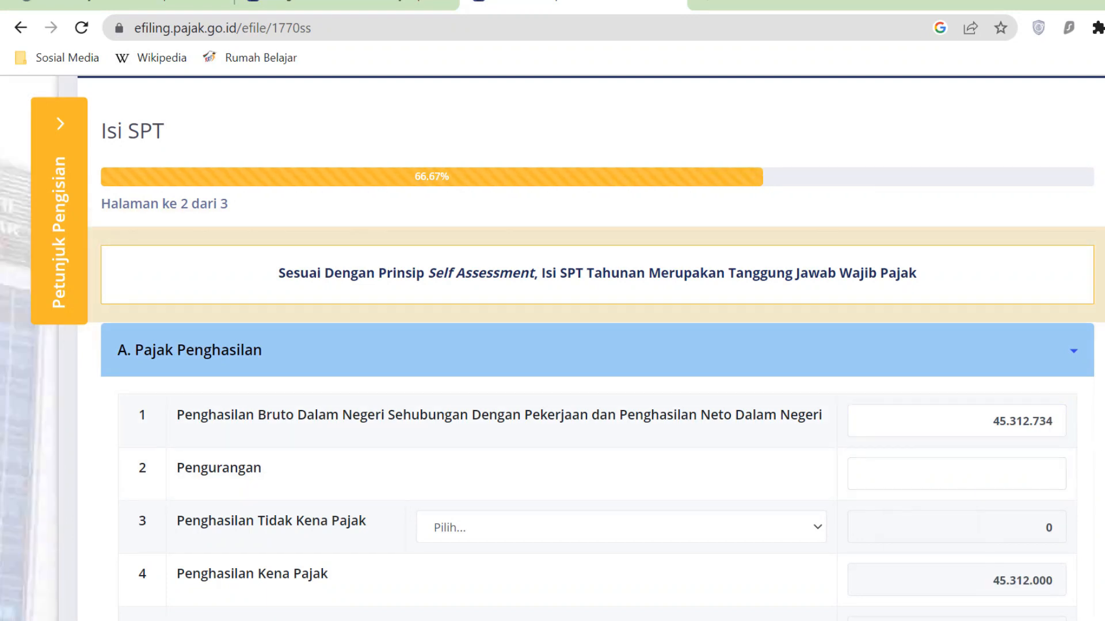
- Copy 4.138.636 from the 1770SS sheet and paste it into the Pengurangan field
scroll(1101, 449, down, 1)
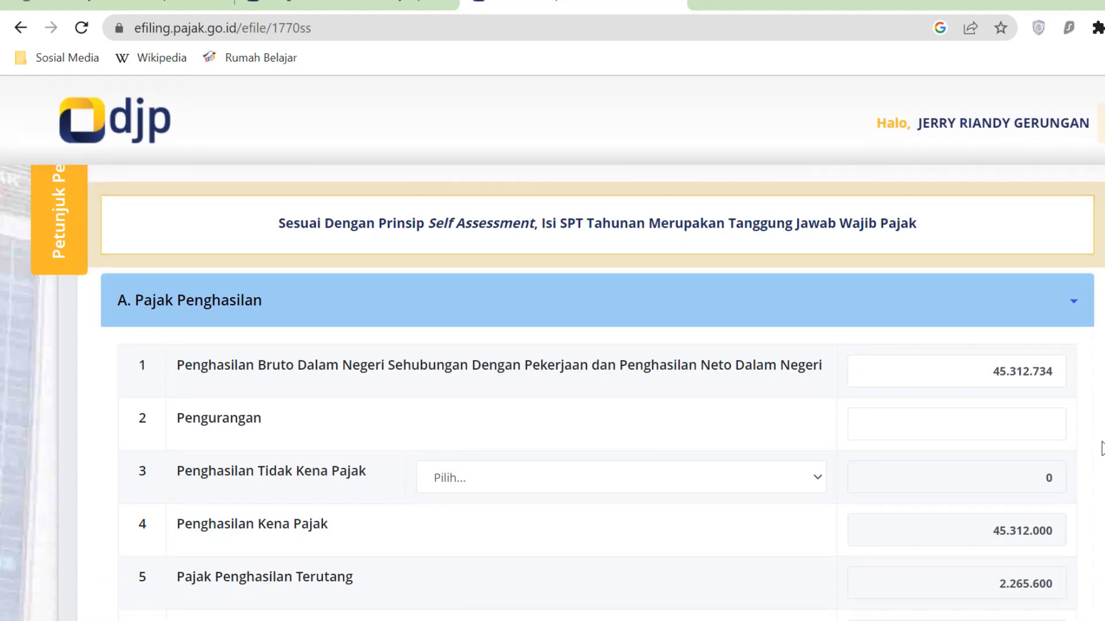
click(629, 620)
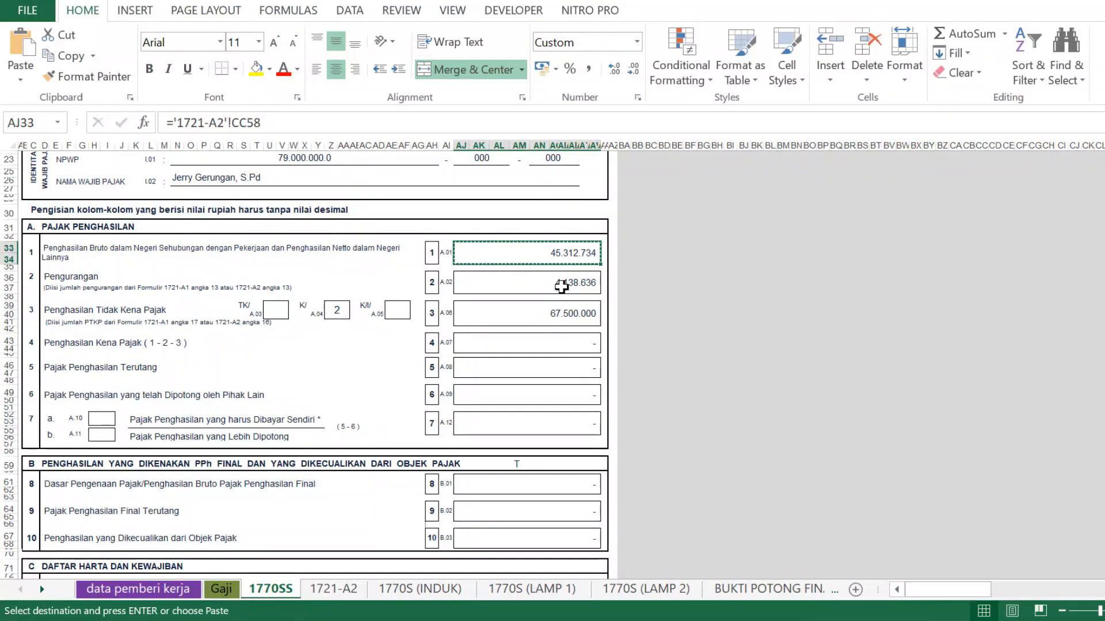
click(561, 286)
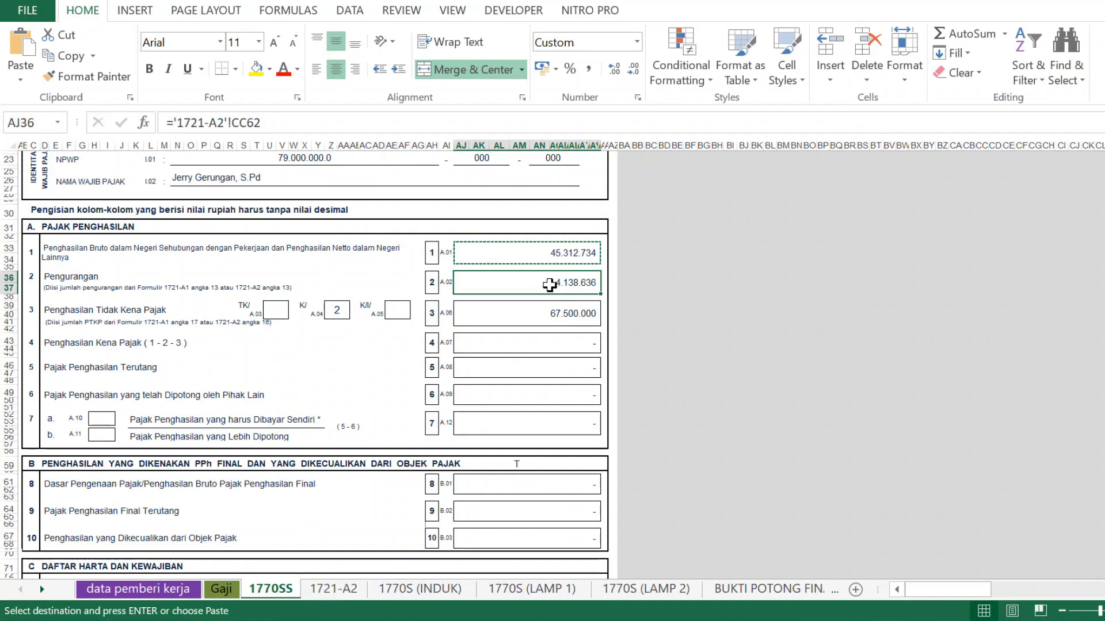
key(ctrl+c)
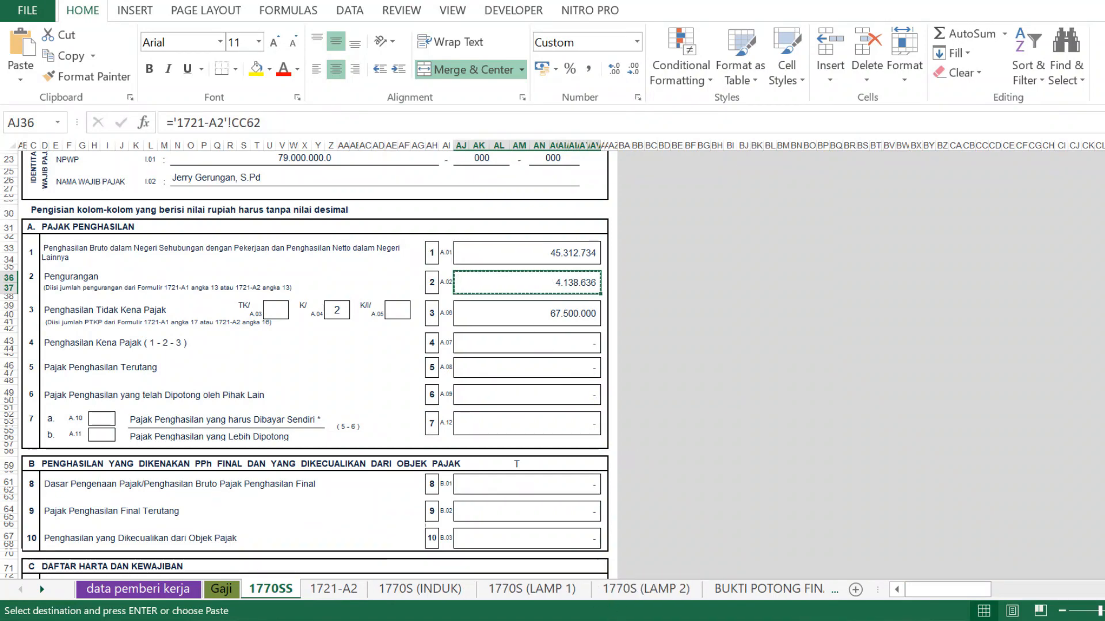
key(alt+Tab)
click(1029, 421)
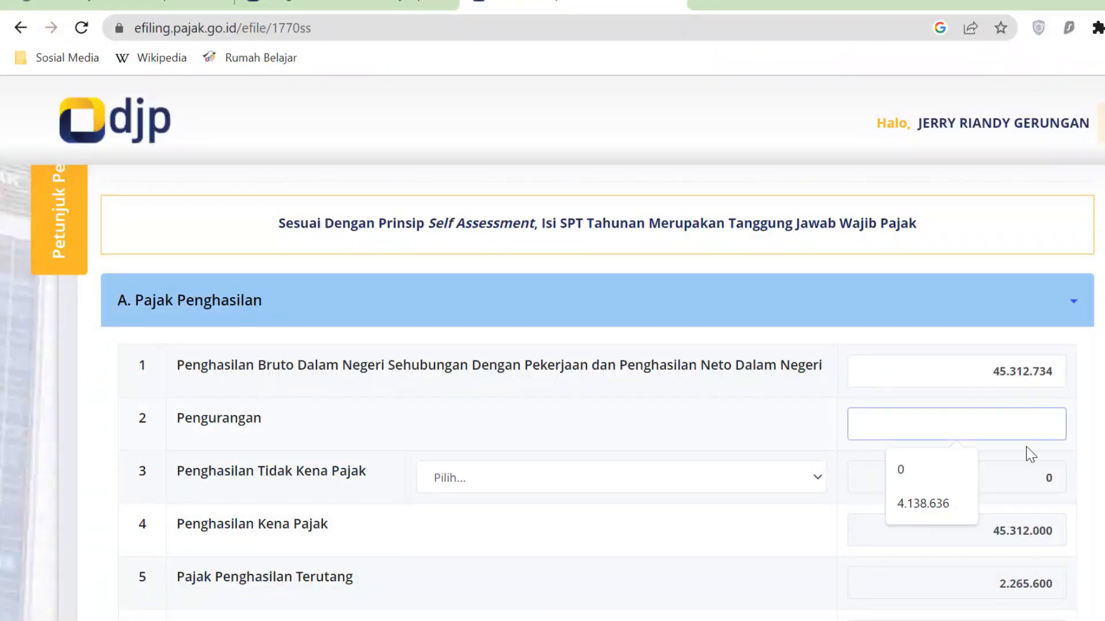
key(ctrl+v)
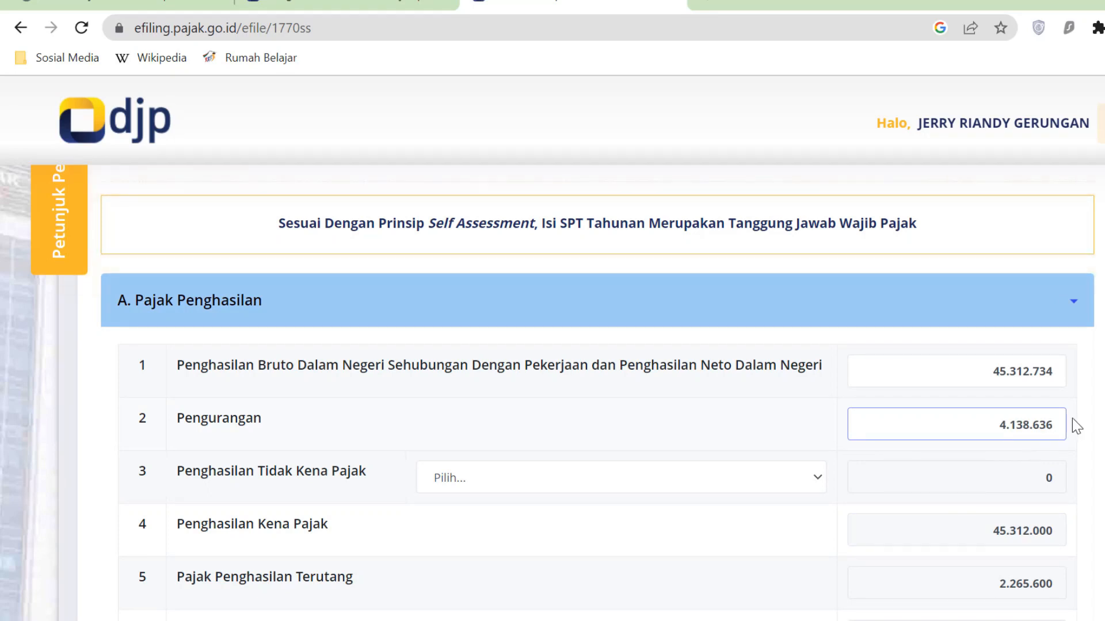
click(1091, 425)
scroll(1097, 425, down, 2)
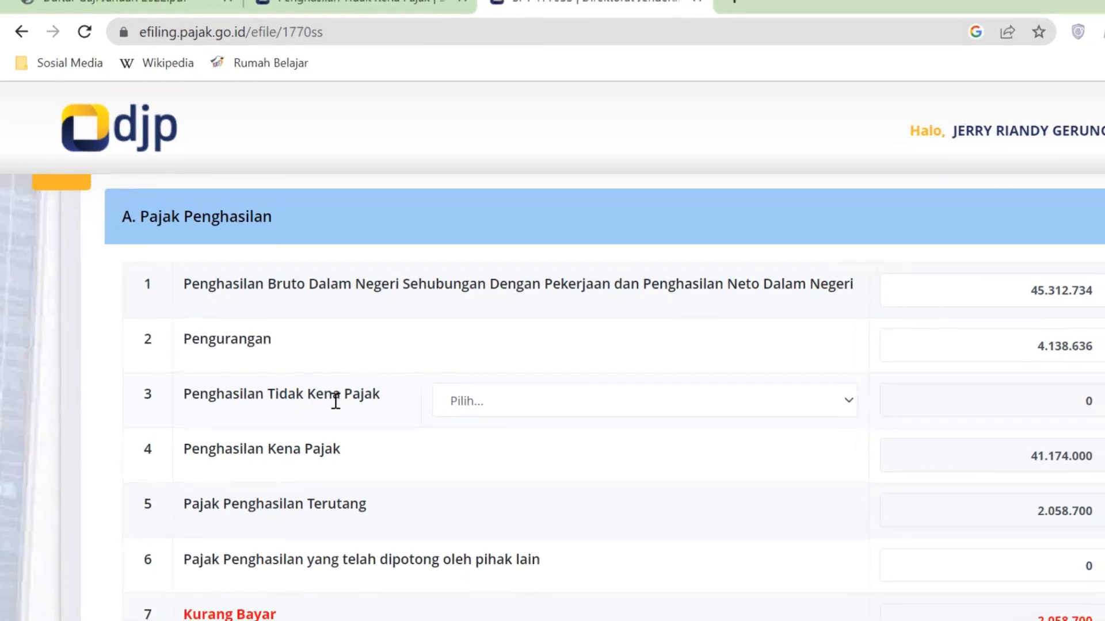
click(849, 400)
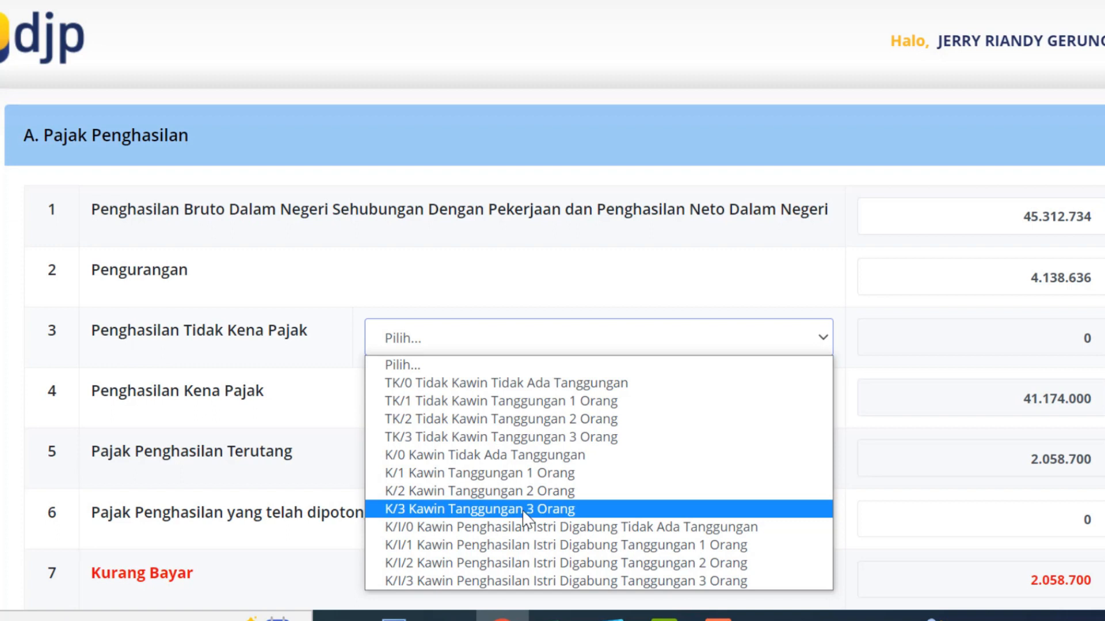
- Set the PTKP status to K/2 Kawin Tanggungan 2 Orang (67.500.000) and view the PTKP reference page
click(553, 490)
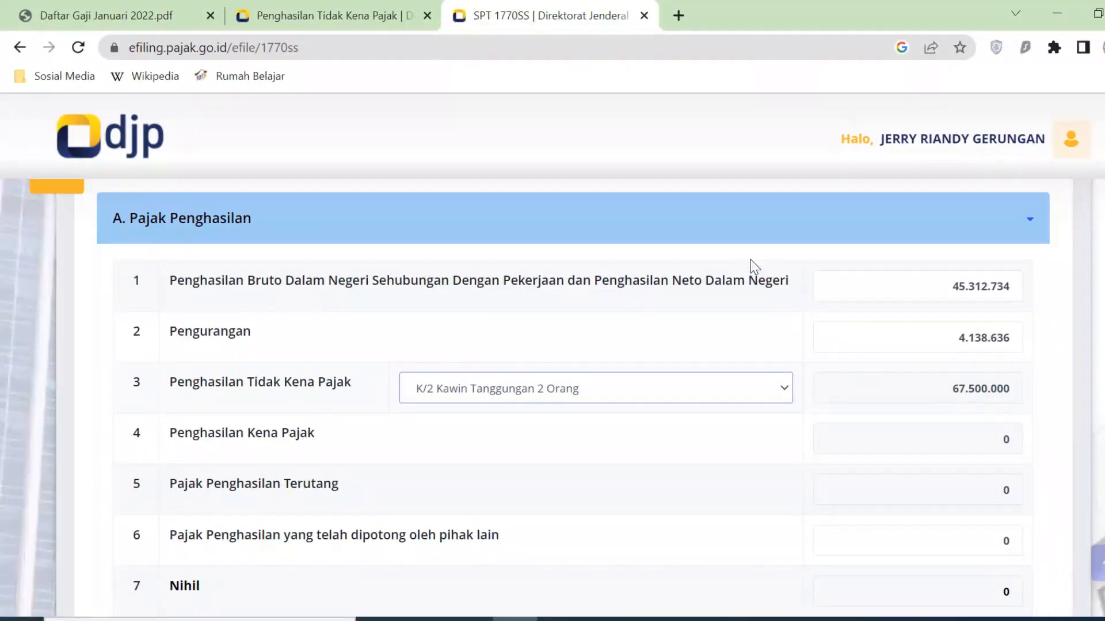
click(350, 11)
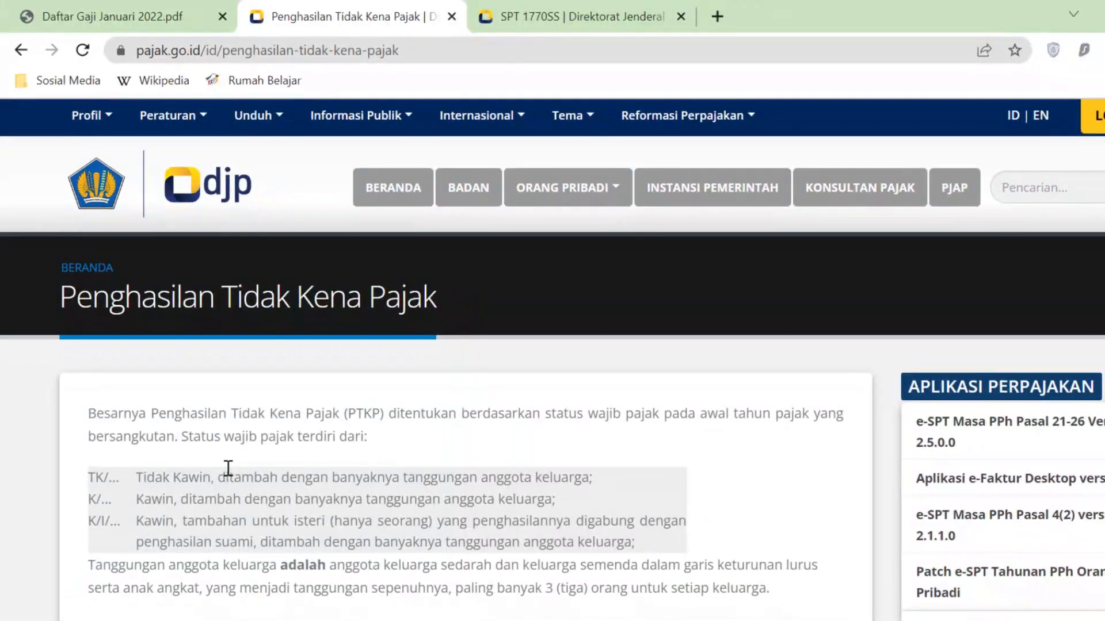
scroll(228, 468, down, 2)
scroll(263, 439, down, 2)
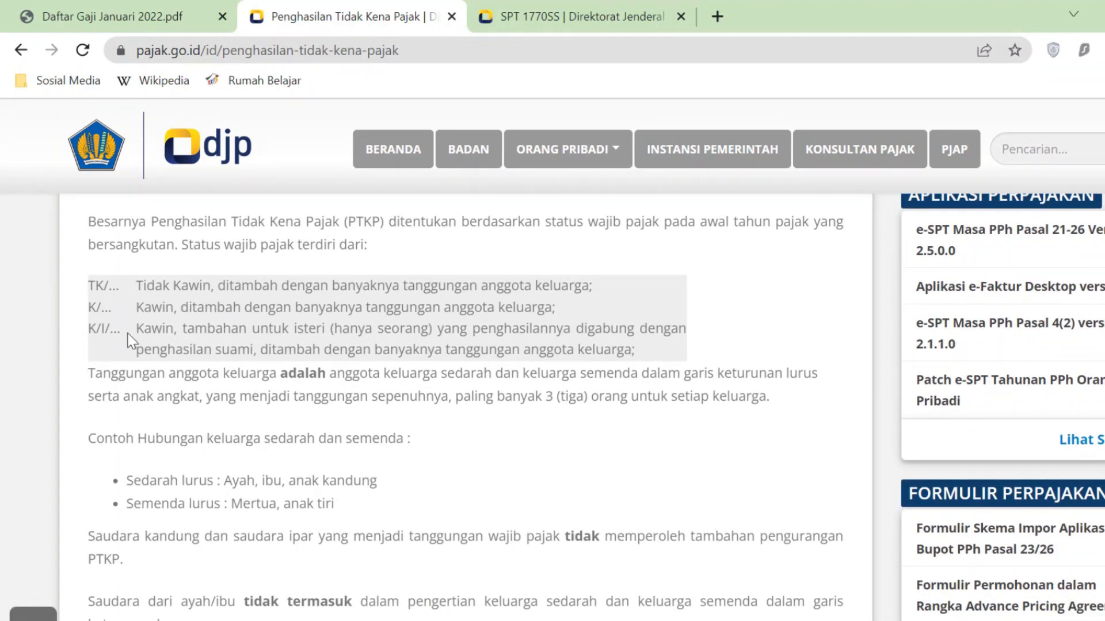
scroll(196, 384, down, 7)
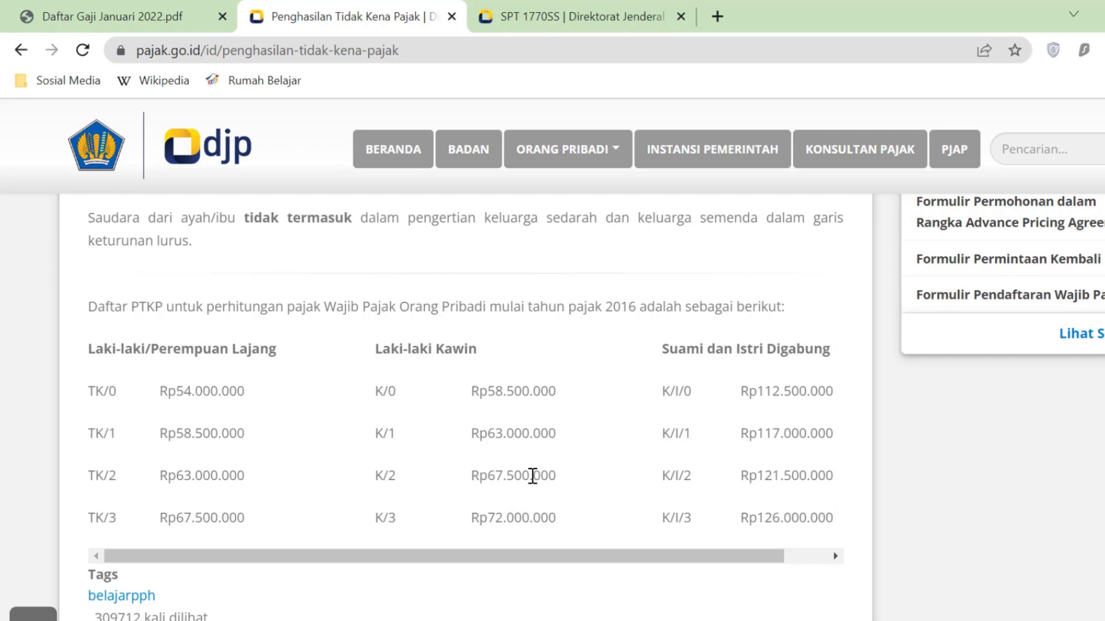
- Compare the form's PTKP, Penghasilan Kena Pajak and PPh Terutang values against the Excel sheet
click(556, 17)
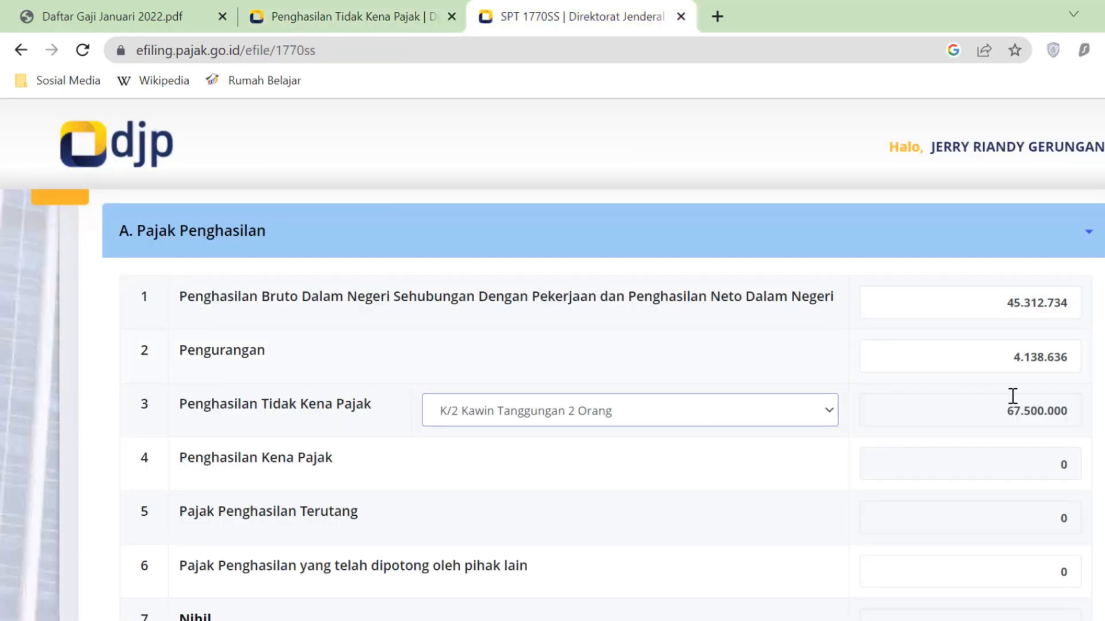
drag(1007, 414, 1069, 417)
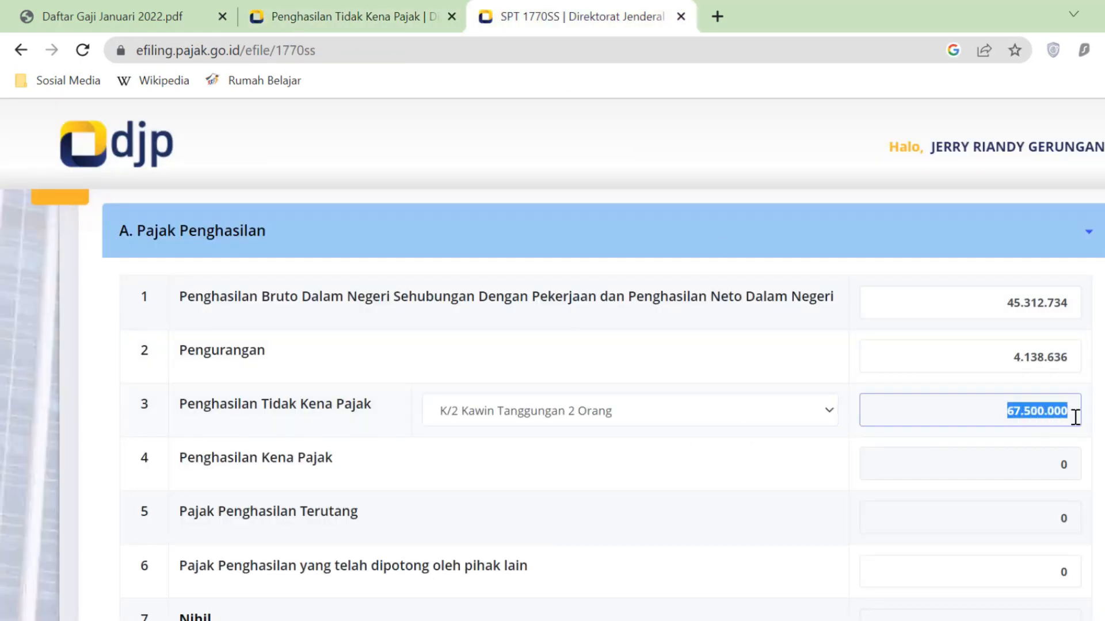
click(1094, 420)
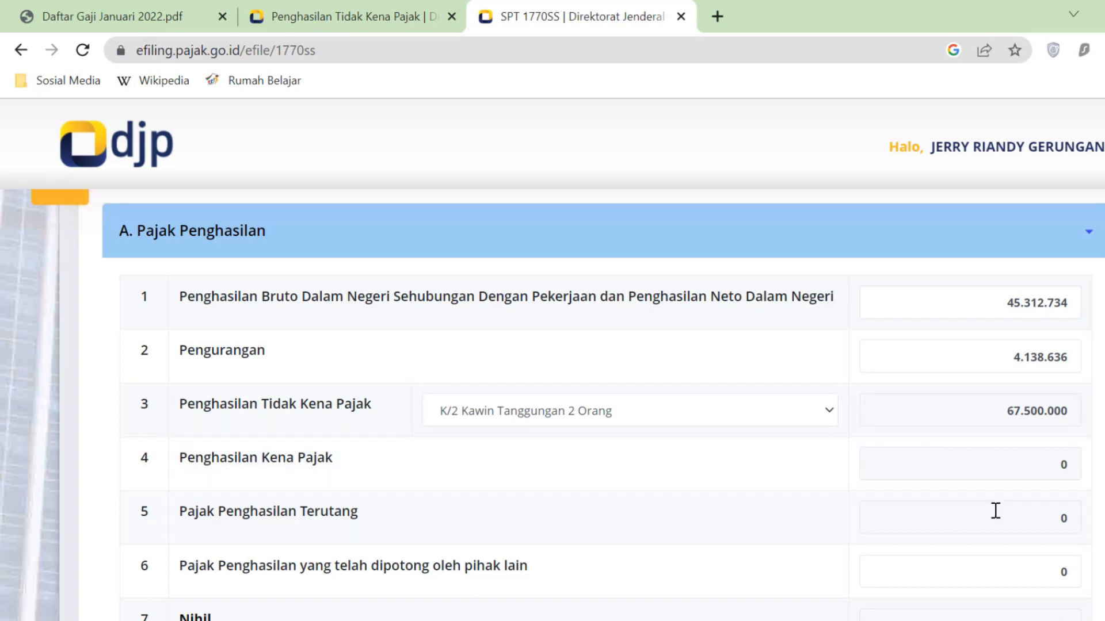
click(1056, 471)
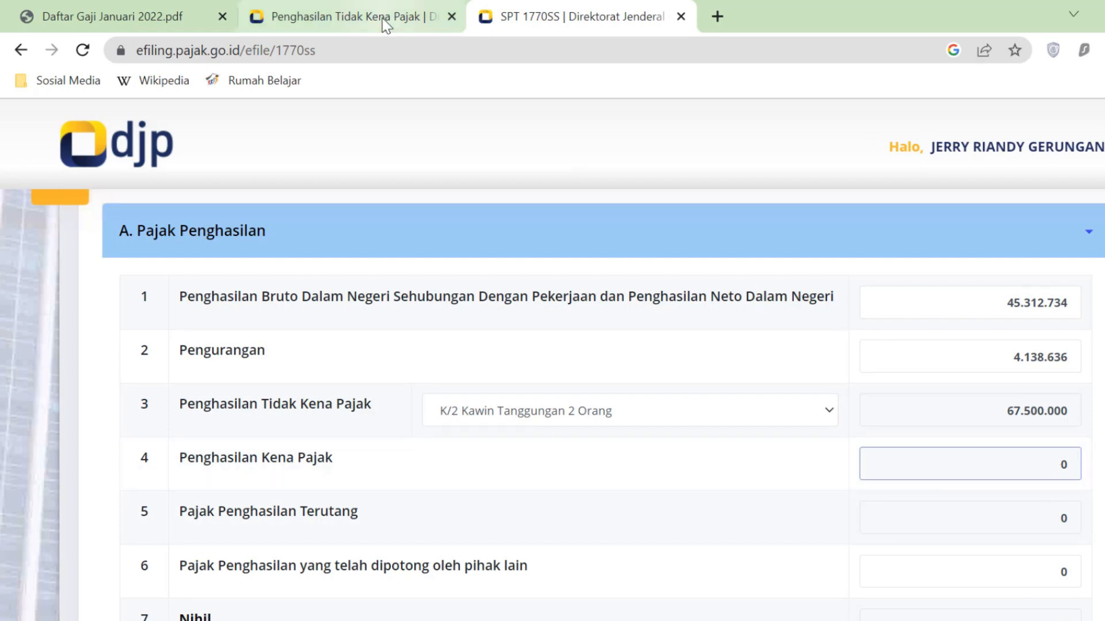
key(alt+Tab)
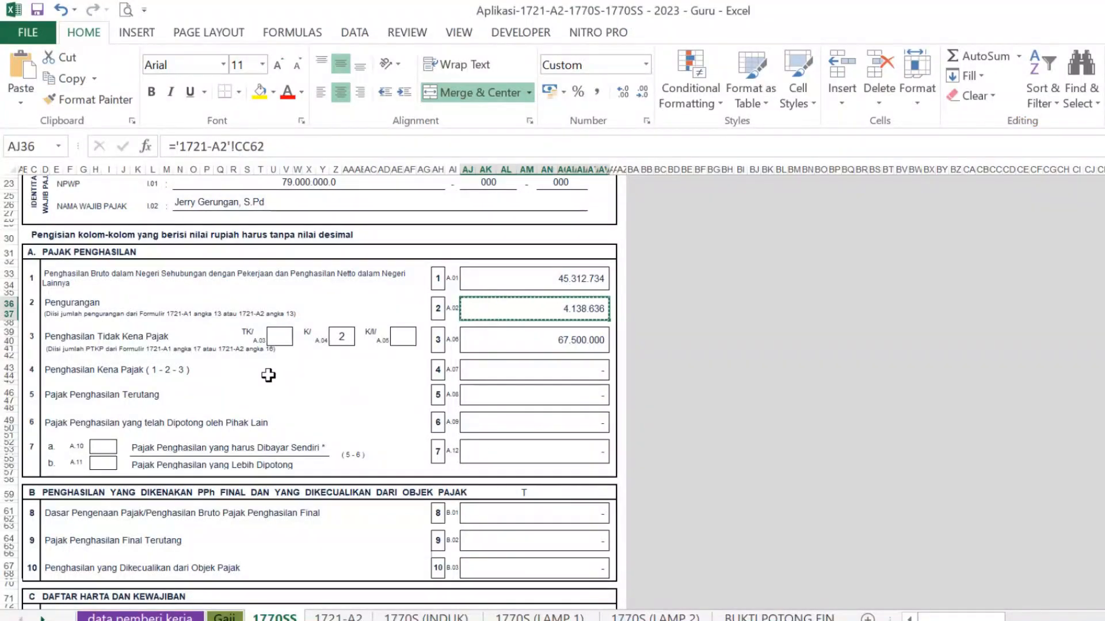
click(583, 367)
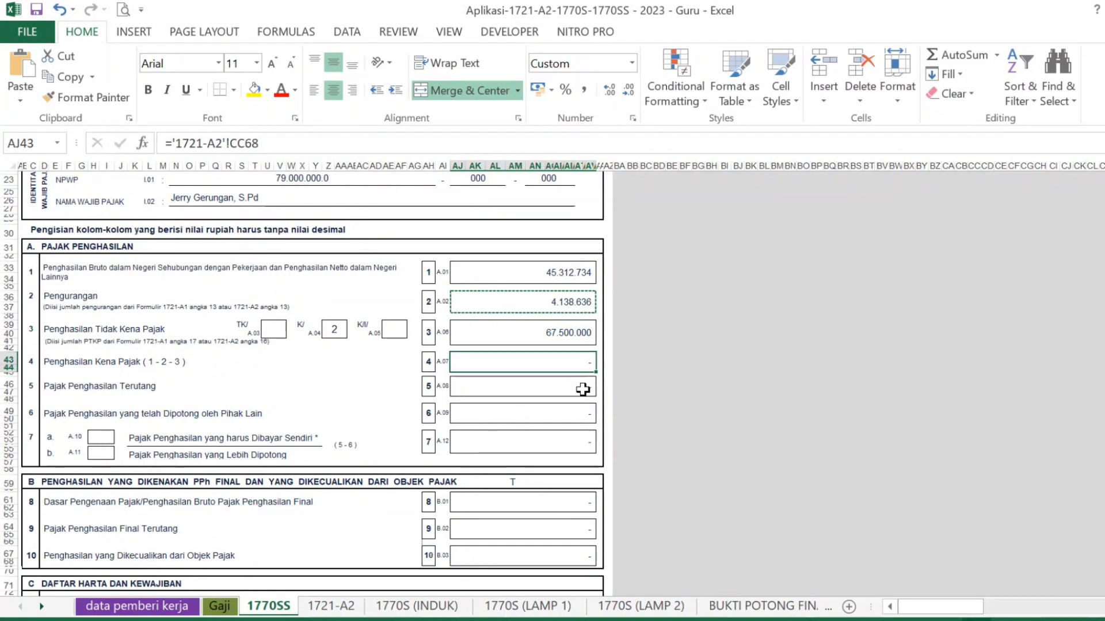
click(582, 386)
key(alt+Tab)
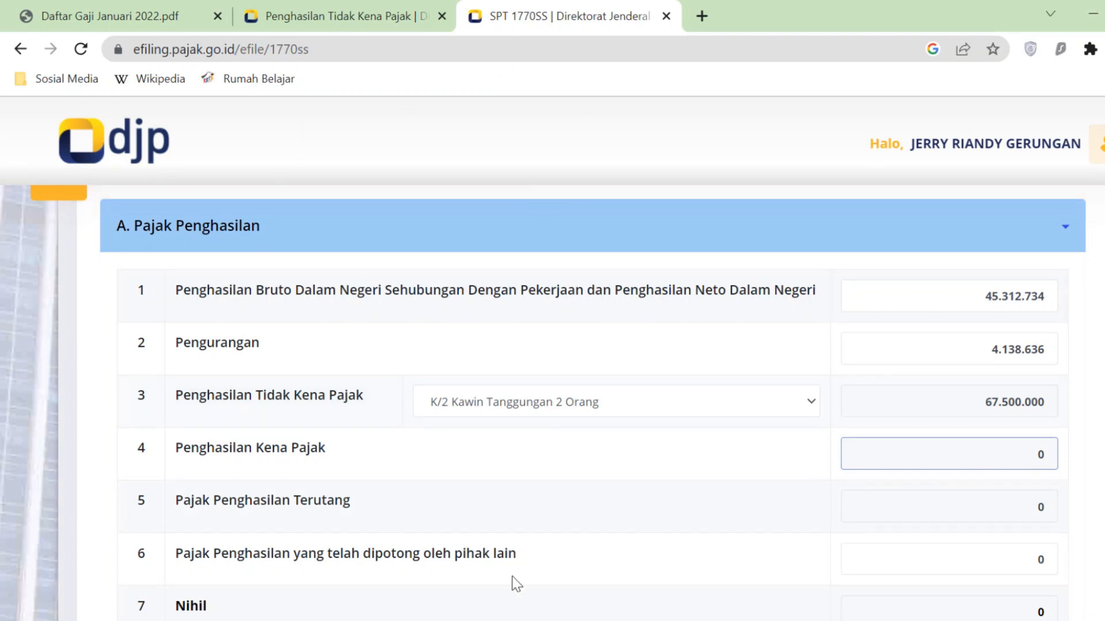
- Confirm row 6 withheld tax is 0 and row 7 reads Nihil, then go to section B
key(alt+Tab)
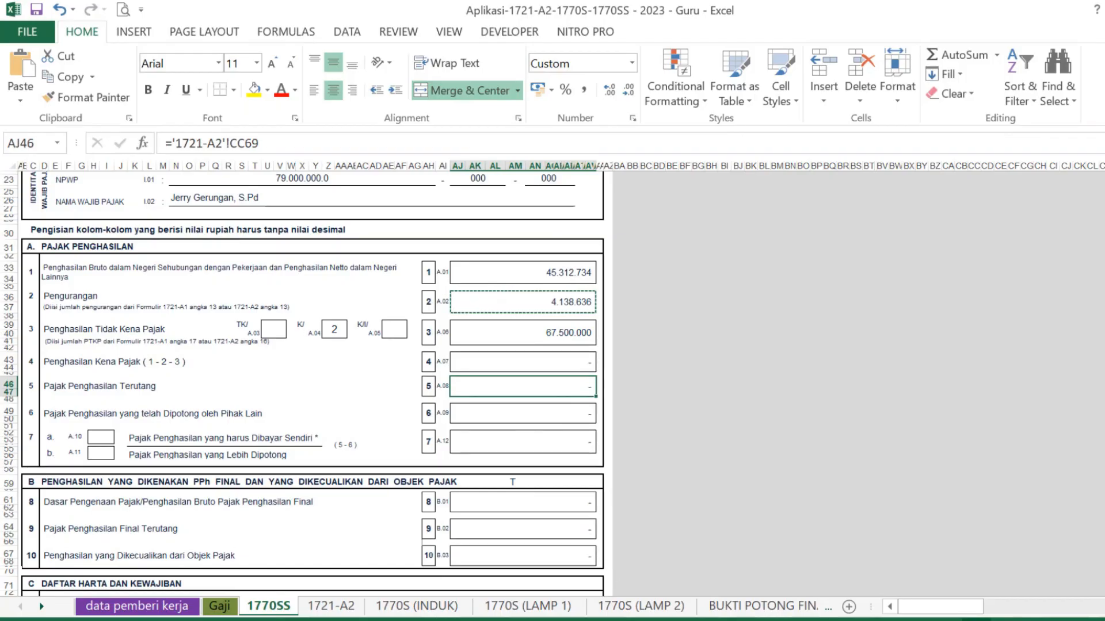
key(alt+Tab)
click(1022, 558)
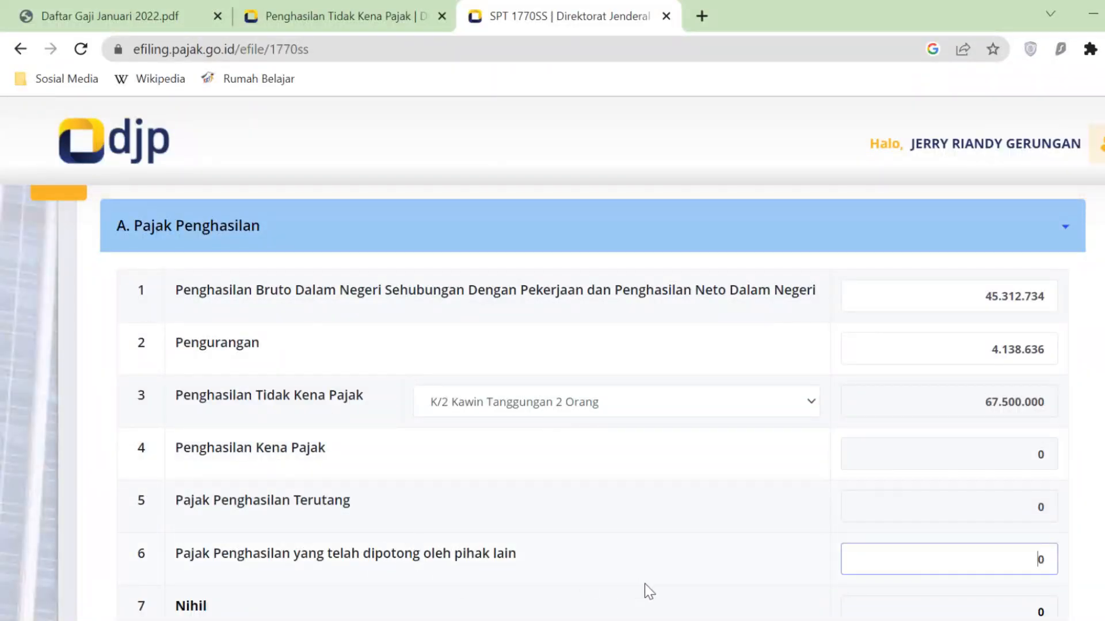
key(alt+Tab)
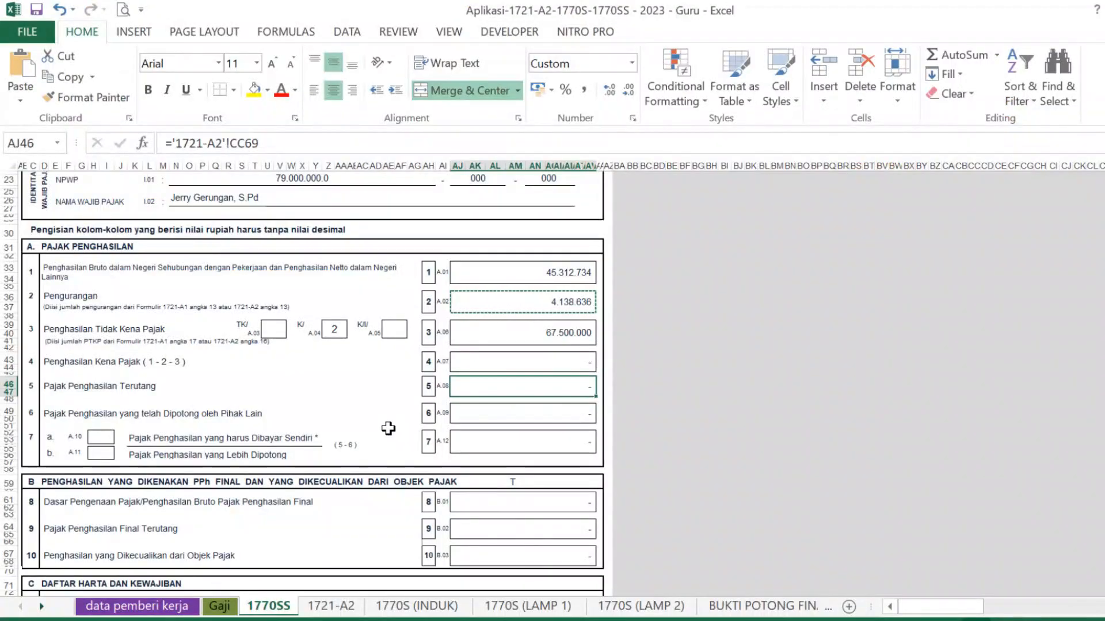
click(571, 423)
key(alt+Tab)
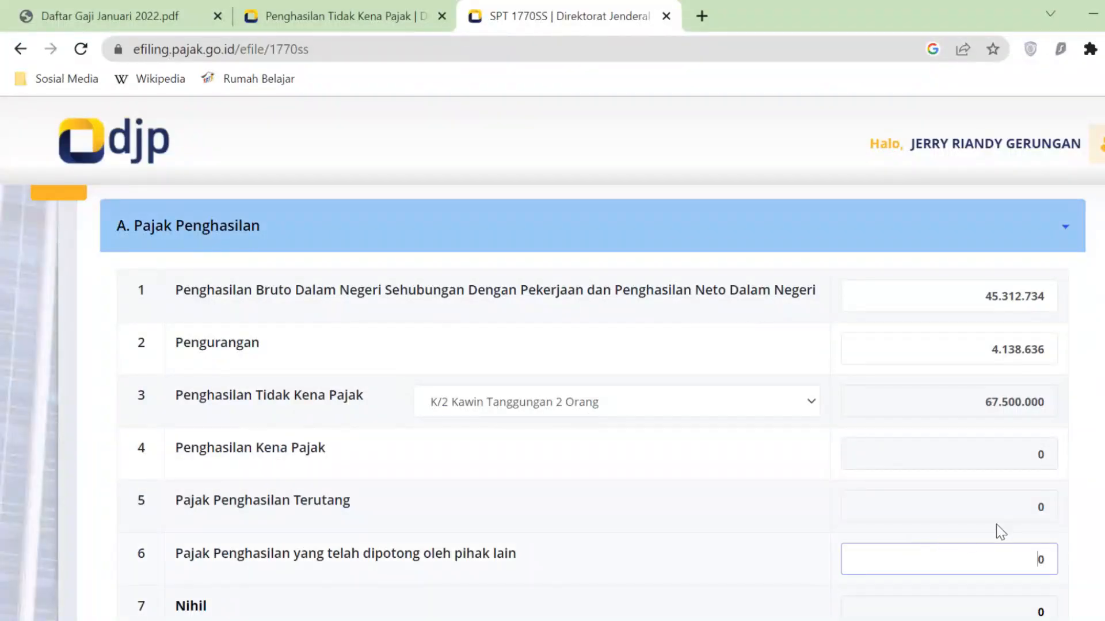
scroll(552, 403, down, 3)
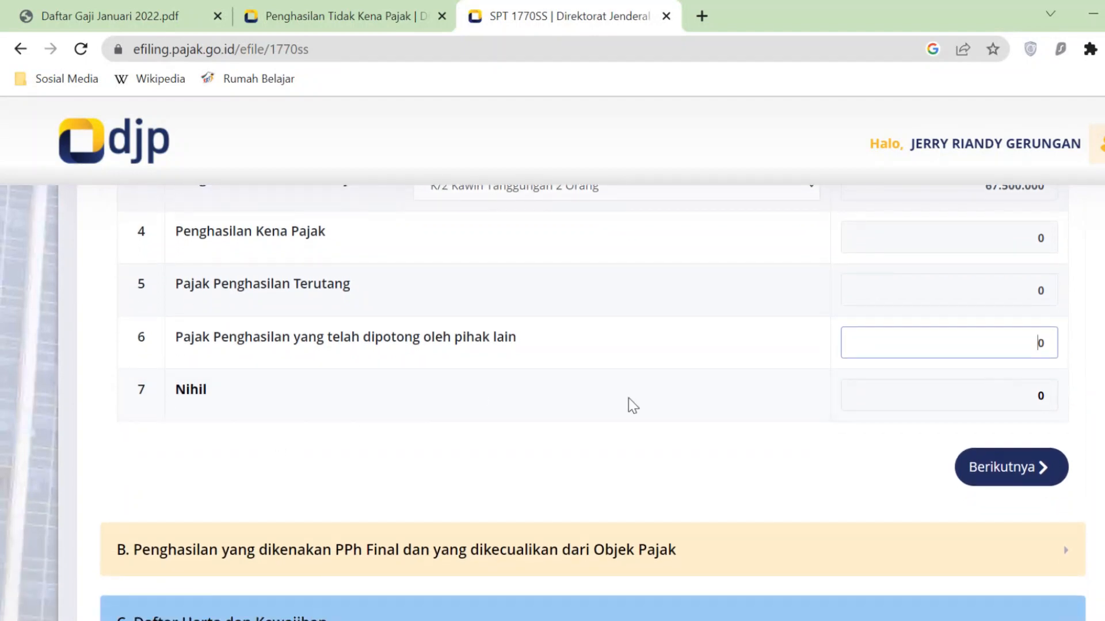
click(1038, 397)
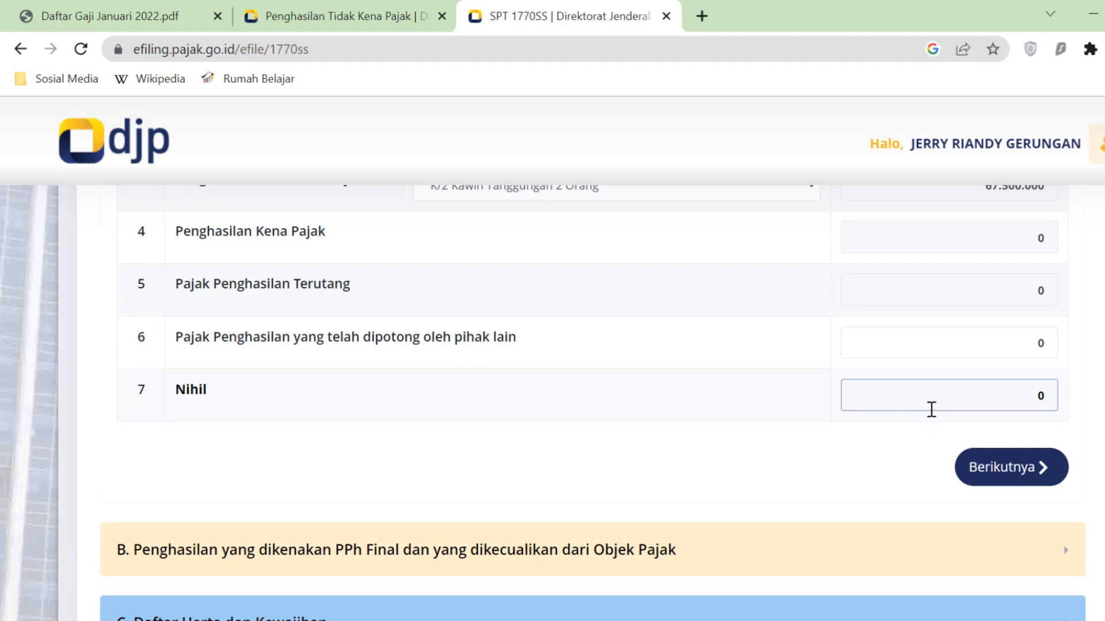
click(1055, 465)
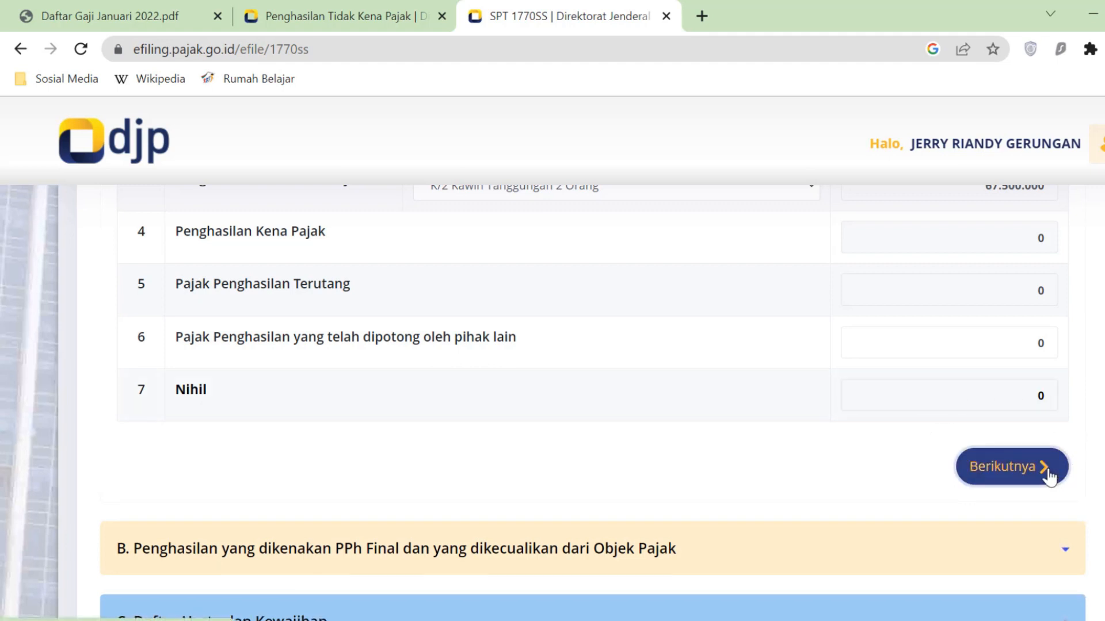
- Check the B.01 final income, B.02 final tax and B.03 exempt income cells in Excel
scroll(598, 461, up, 3)
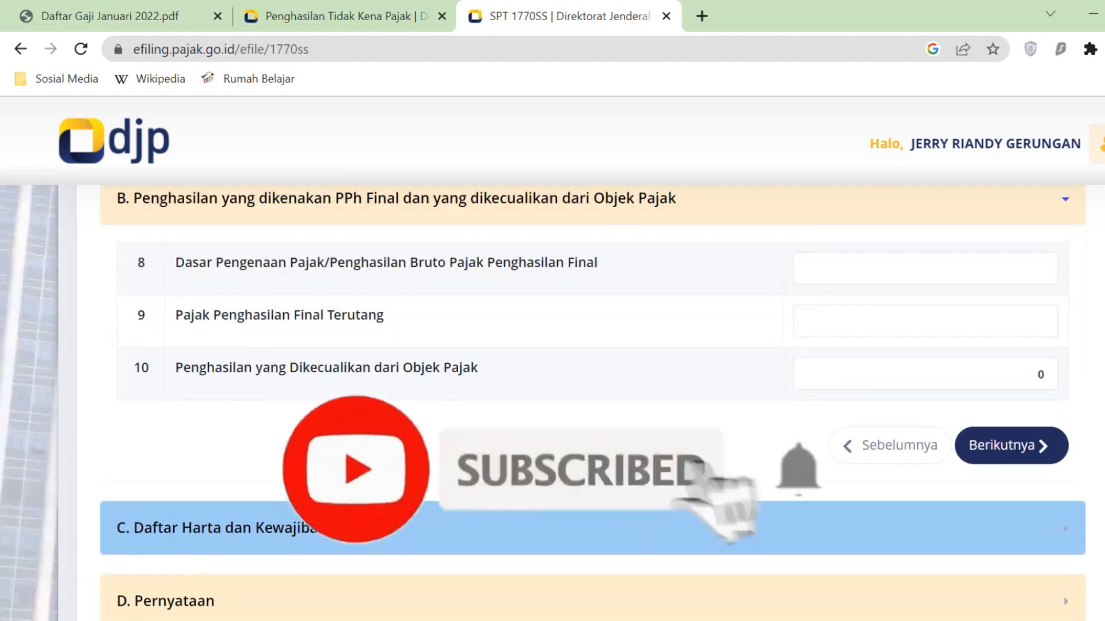
scroll(552, 382, down, 1)
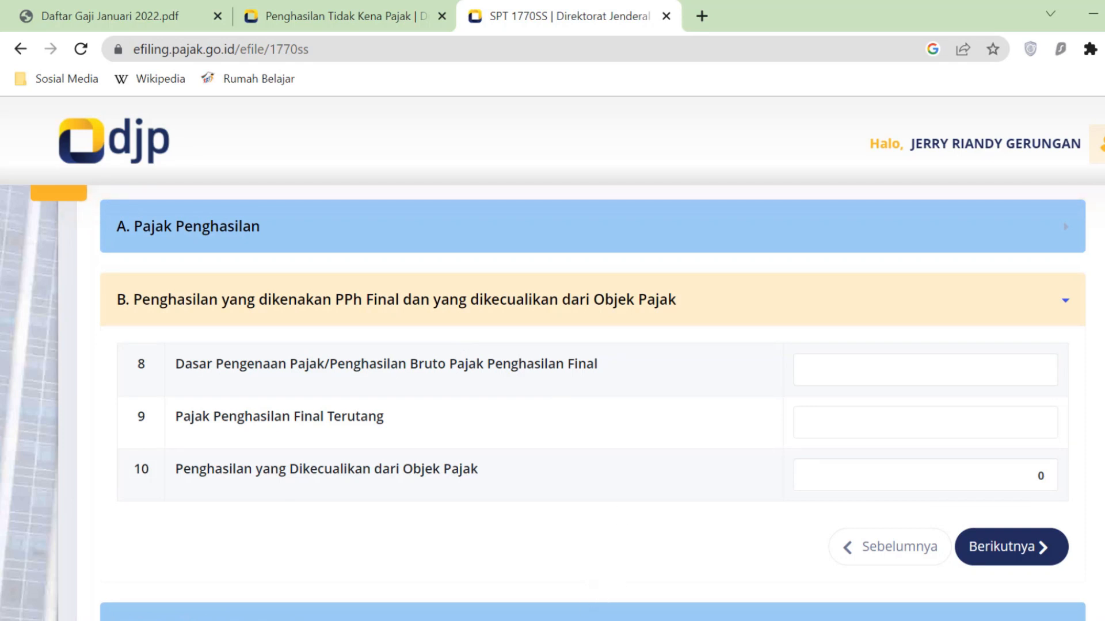
click(518, 620)
scroll(357, 495, down, 2)
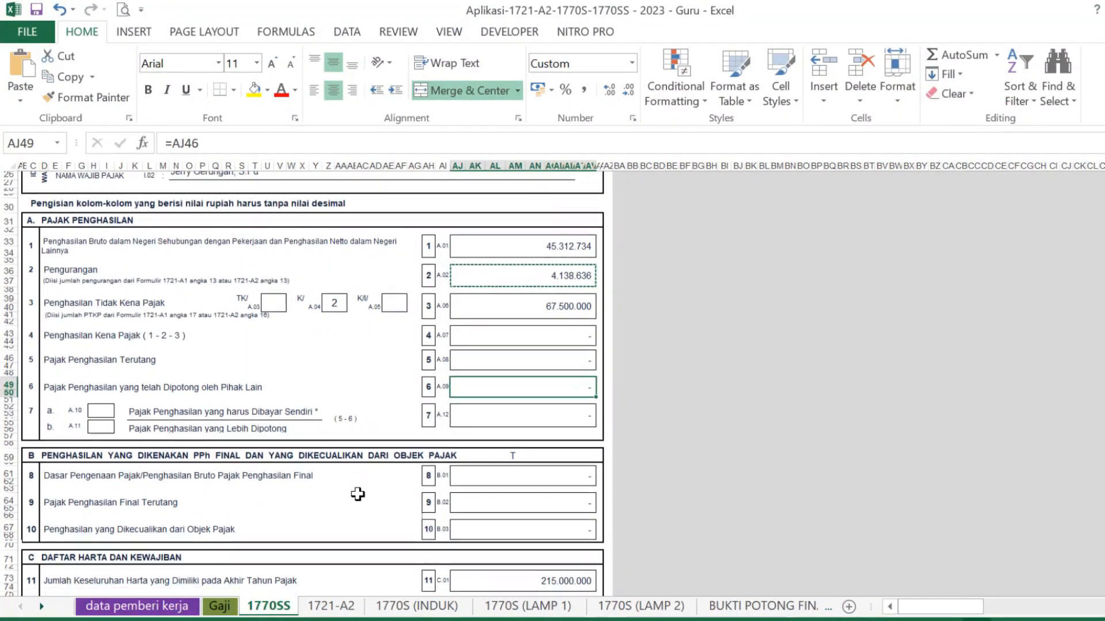
scroll(357, 495, down, 2)
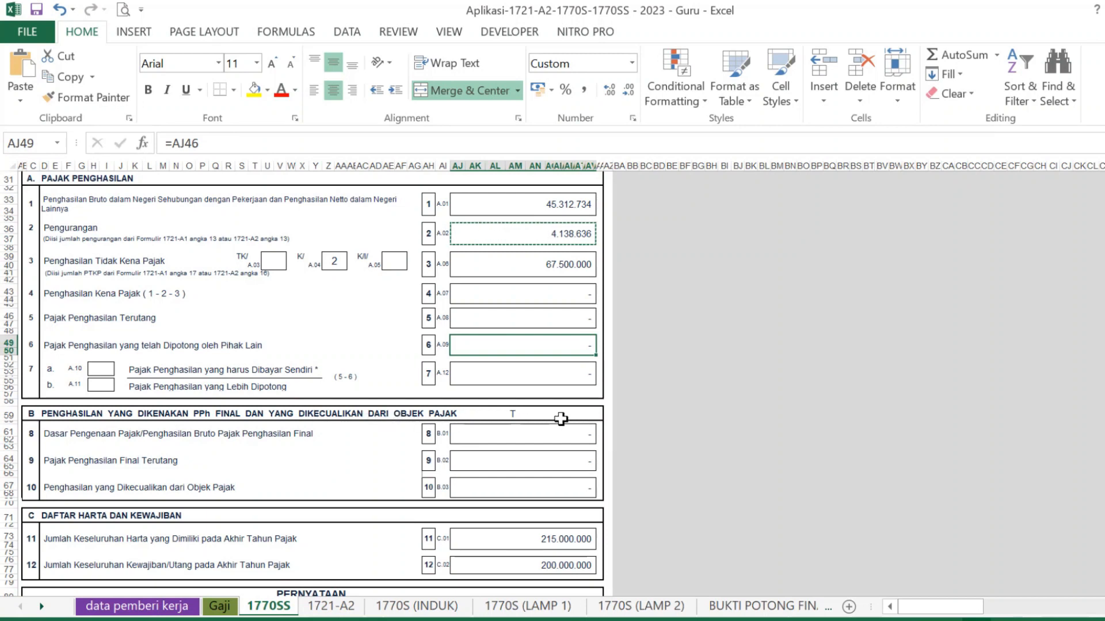
click(579, 434)
click(574, 466)
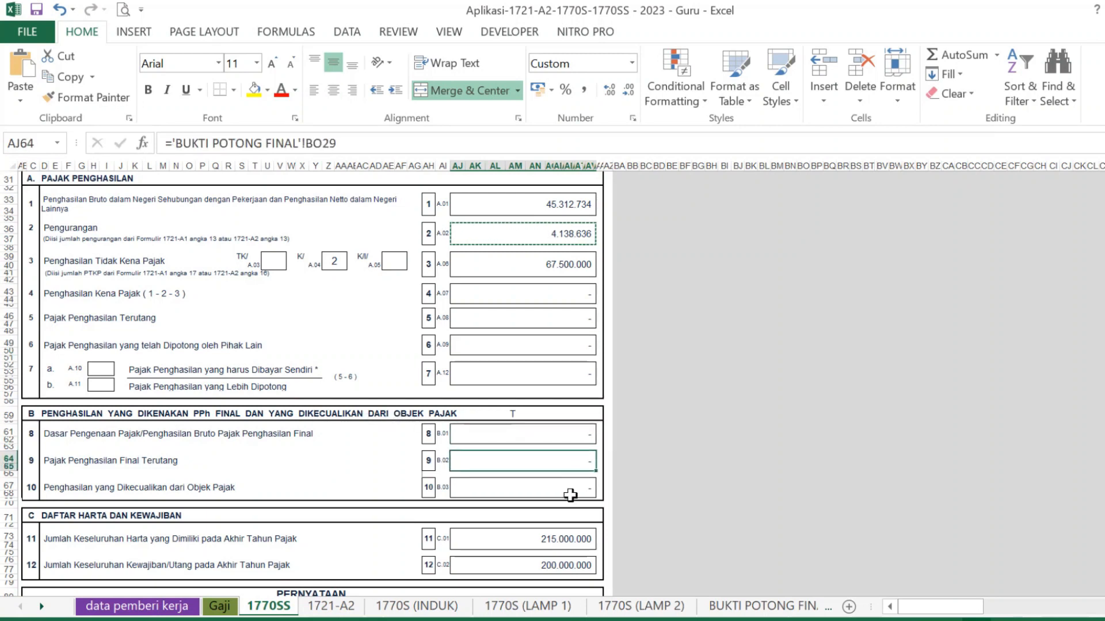
click(570, 489)
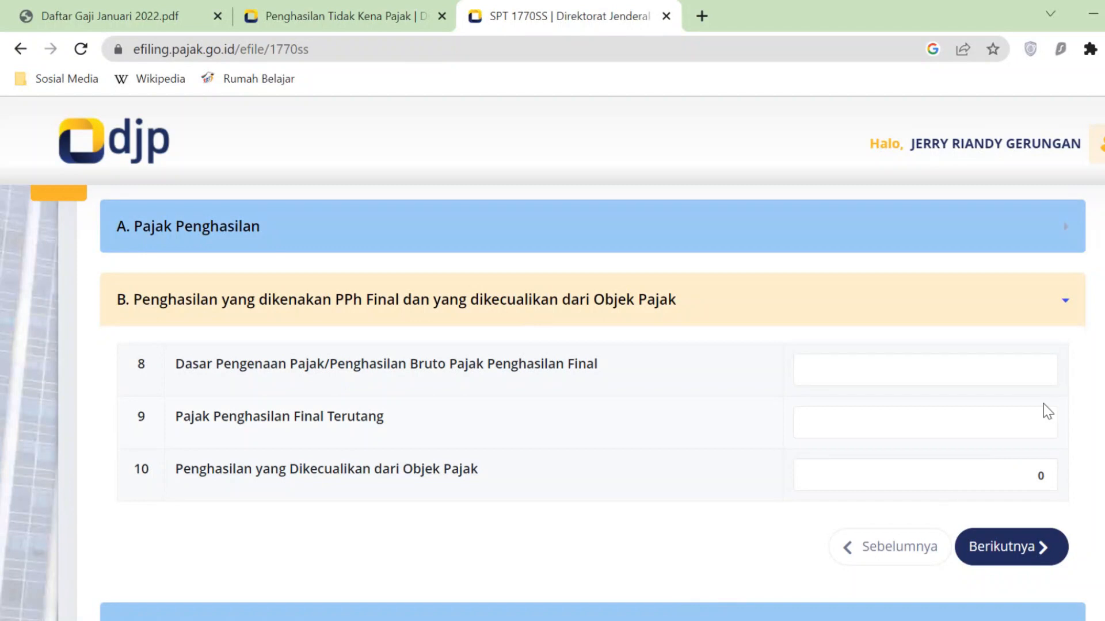
- Enter 0 for section B items 8 and 9, then bring up Excel's Gaji sheet
click(1037, 372)
text(0)
click(1040, 418)
text(0)
click(1093, 408)
key(alt+Tab)
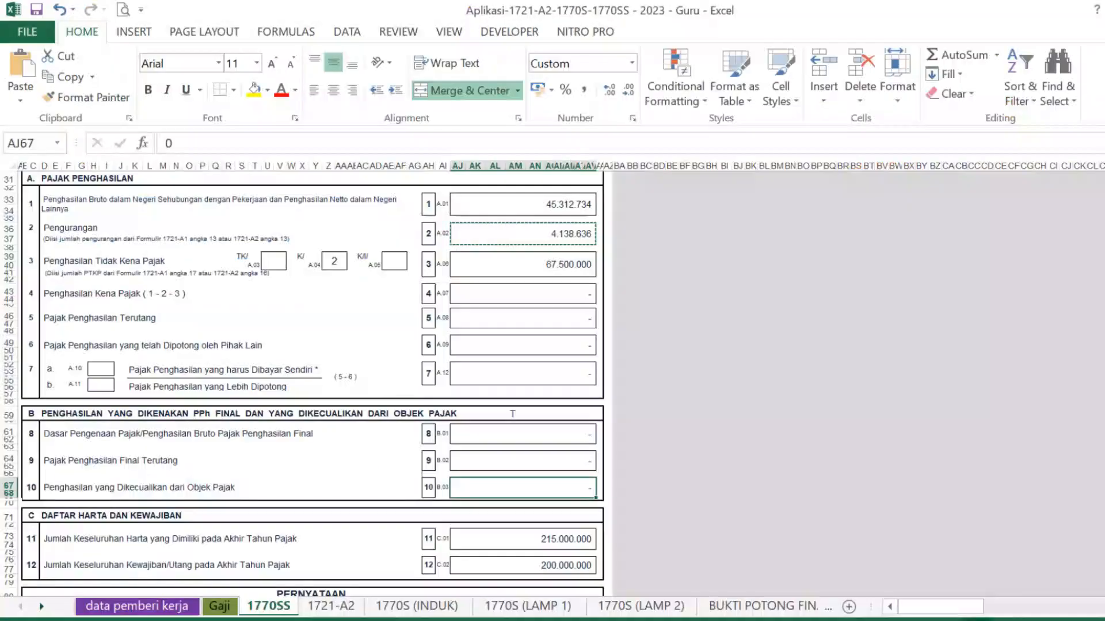
click(224, 610)
- Enter 42.000.000 gross final income in Gaji cell CN4 and verify item 8 on the 1770SS sheet
click(263, 364)
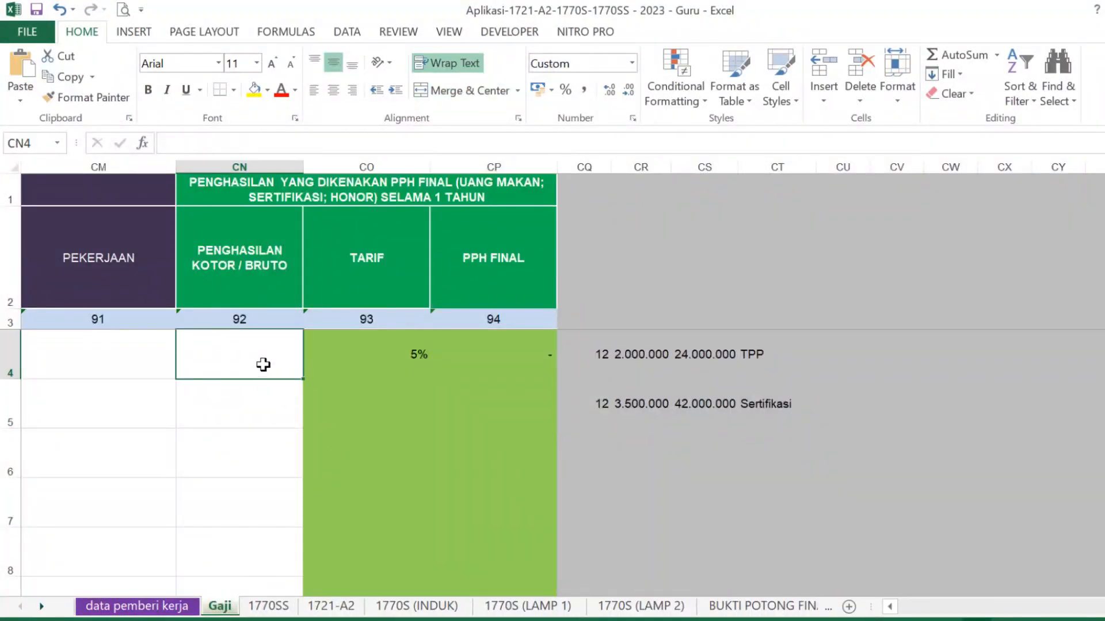
text(42)
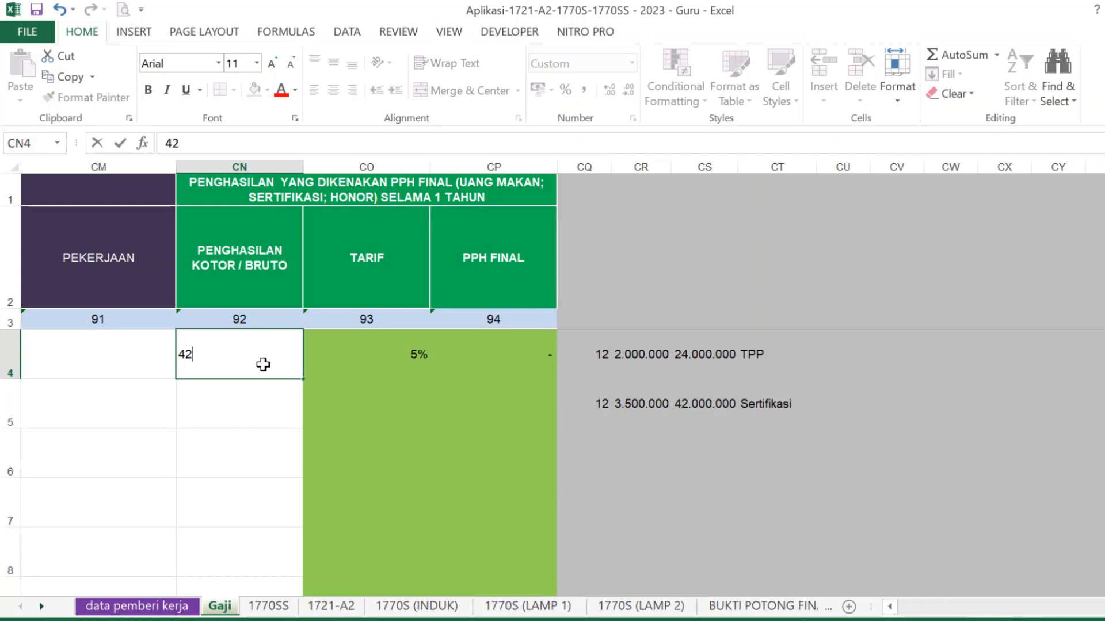
text(.000.000)
click(683, 459)
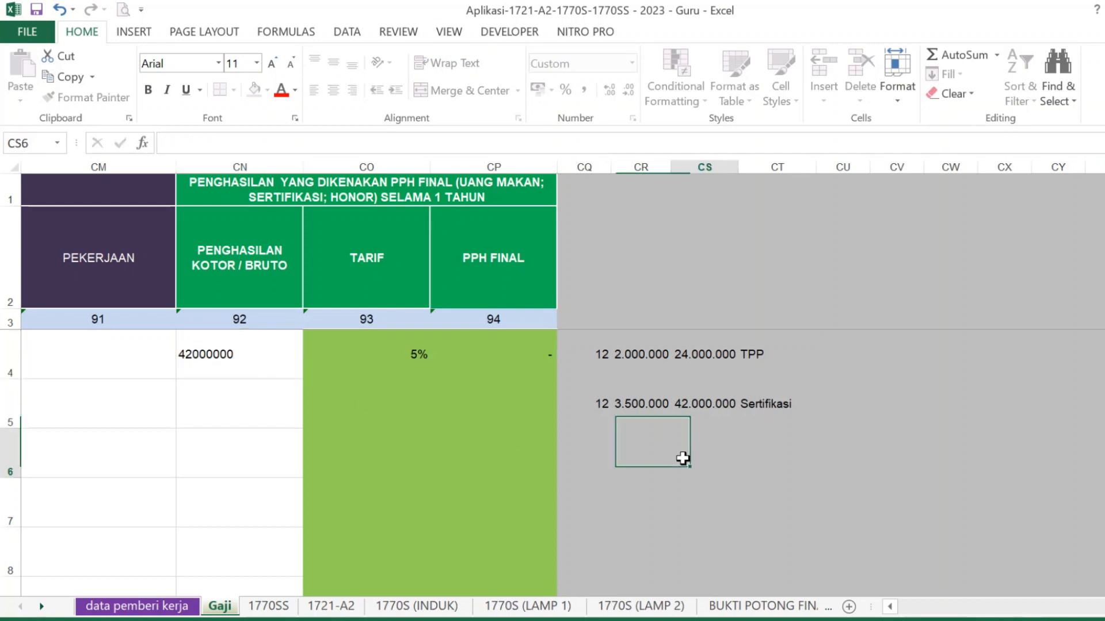
click(269, 607)
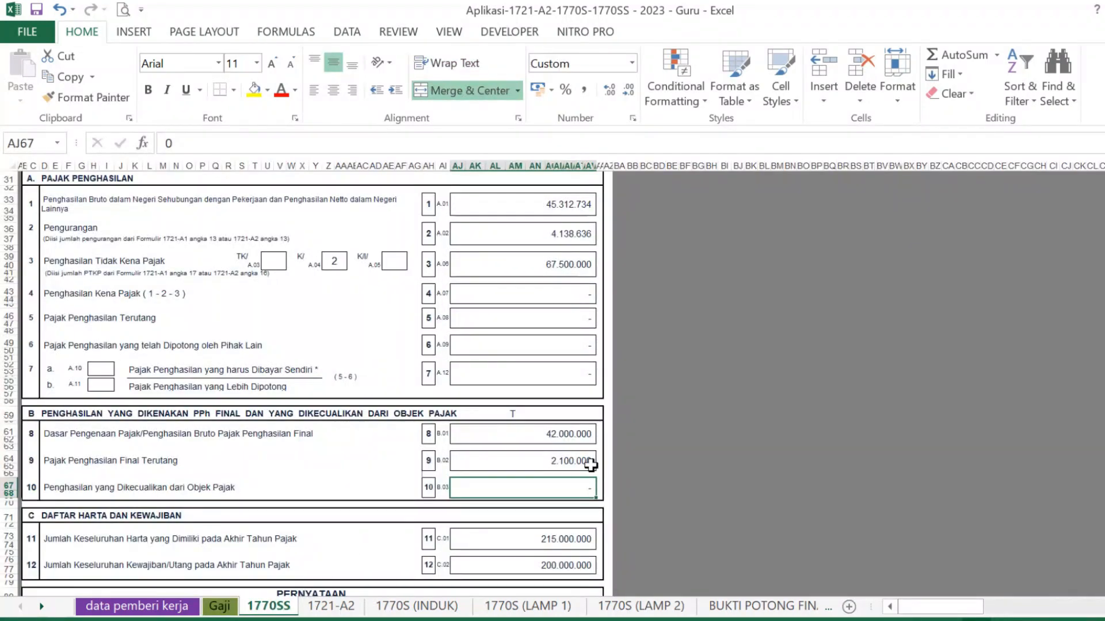
click(564, 433)
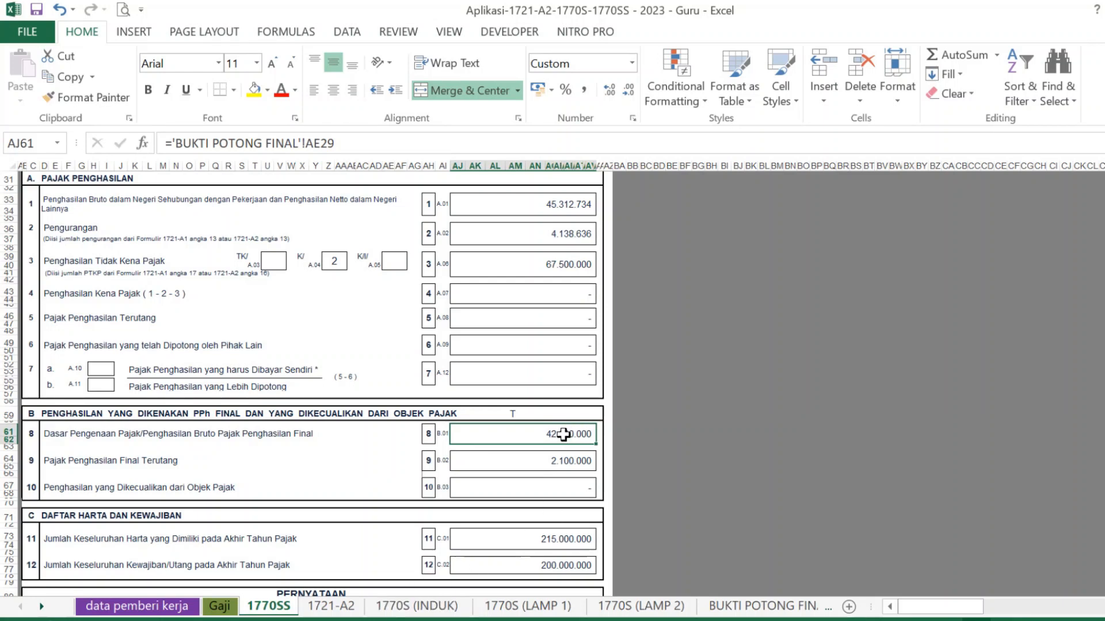
key(alt+Tab)
click(1040, 371)
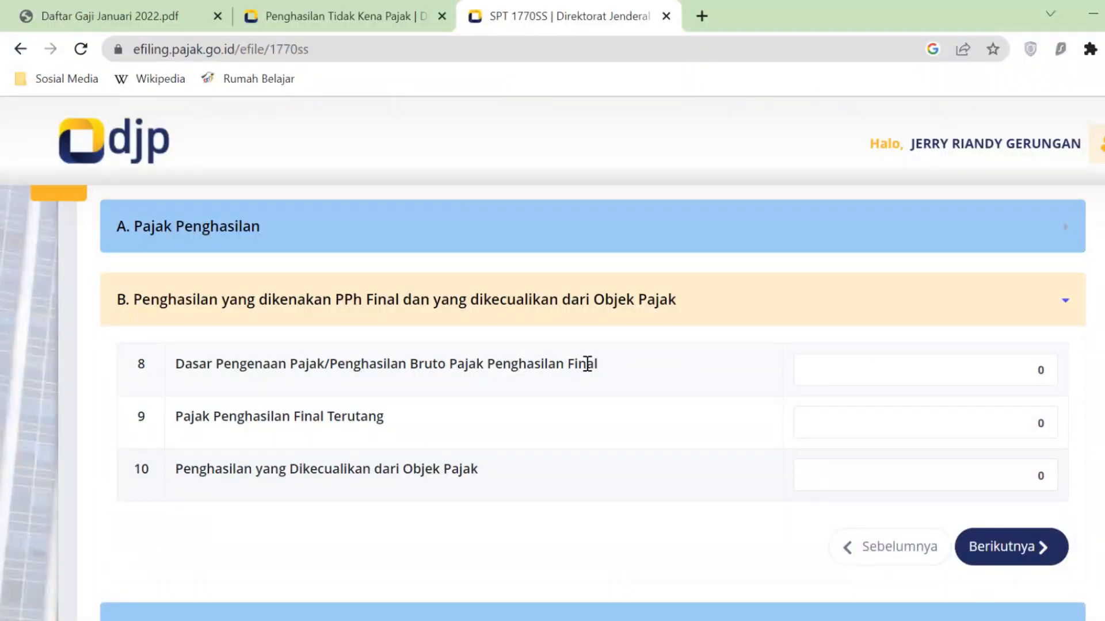
click(1036, 372)
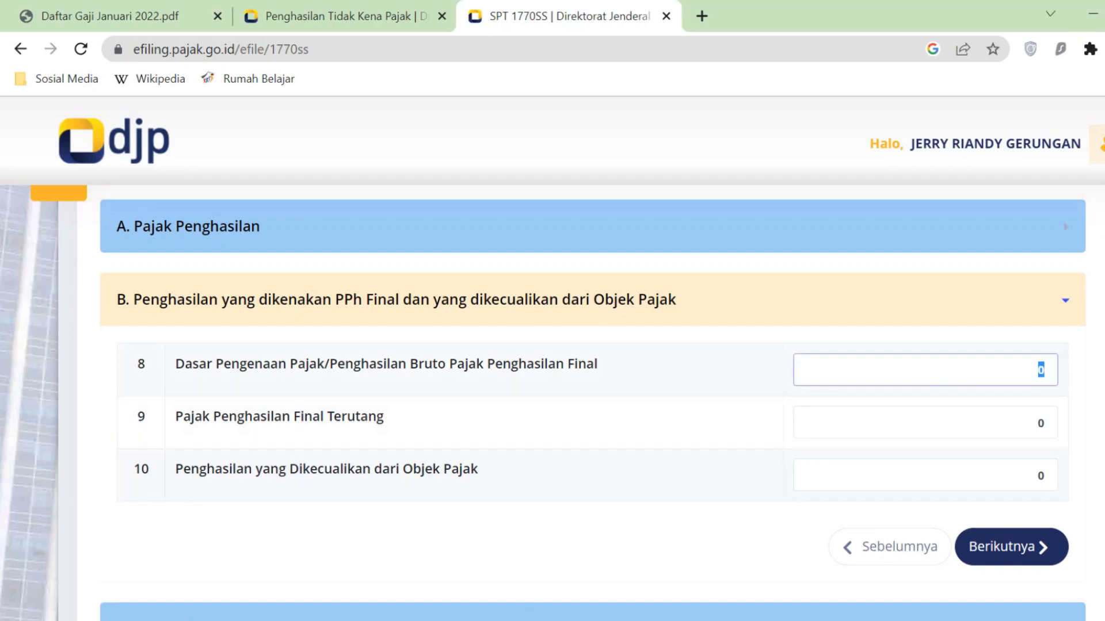
key(alt+Tab)
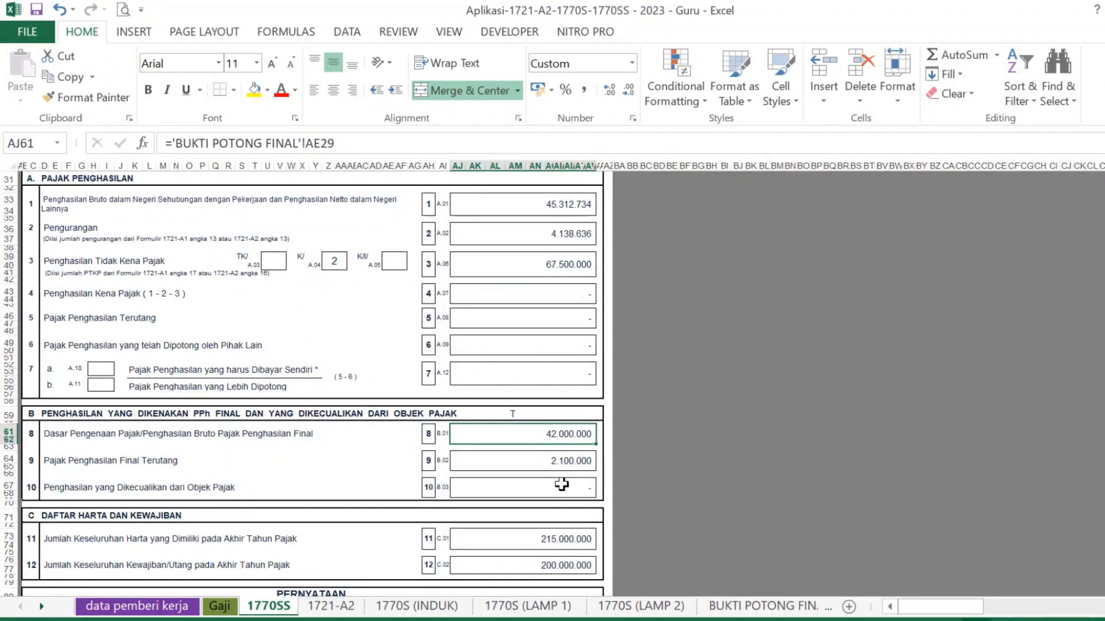
key(ctrl+c)
key(alt+Tab)
click(1023, 422)
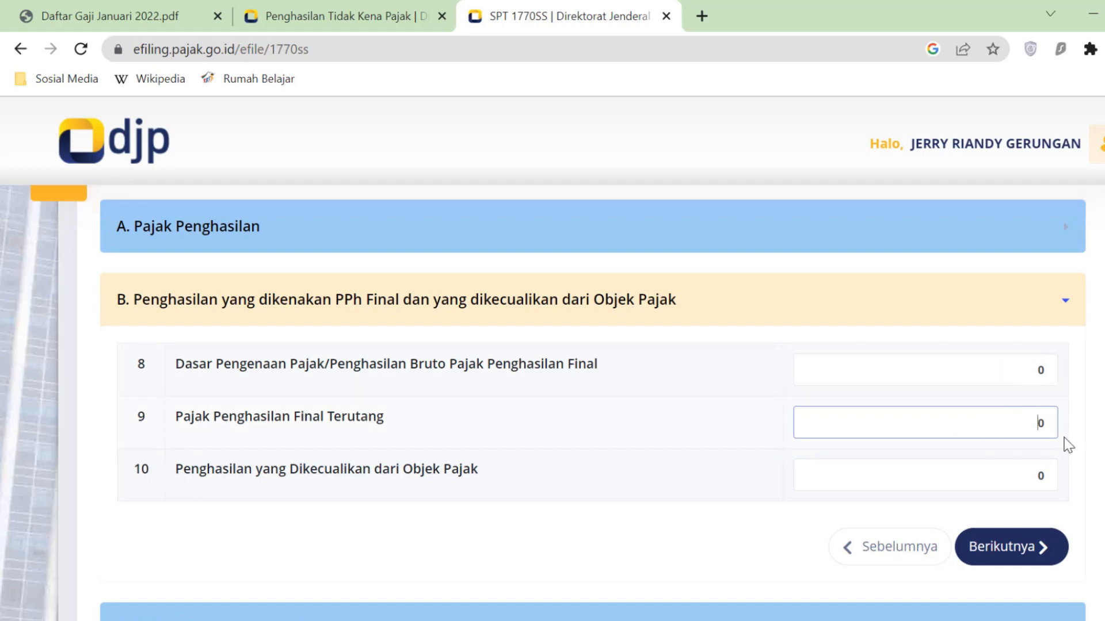
scroll(805, 484, down, 2)
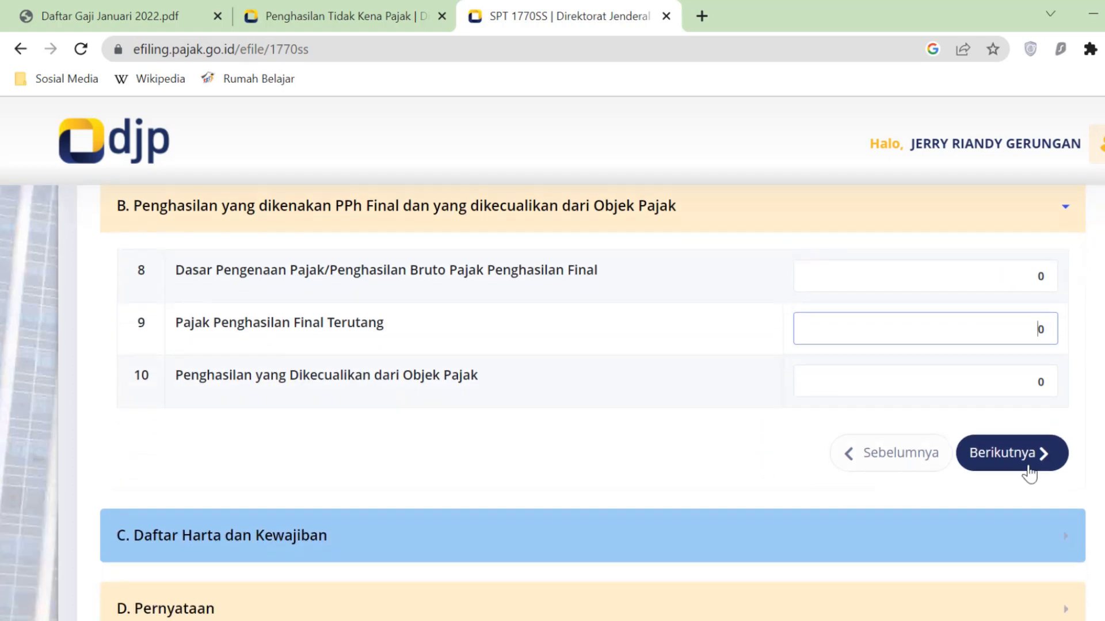
- In section C, check total assets 215.000.000 and liabilities 200.000.000, then continue to section D
click(1045, 452)
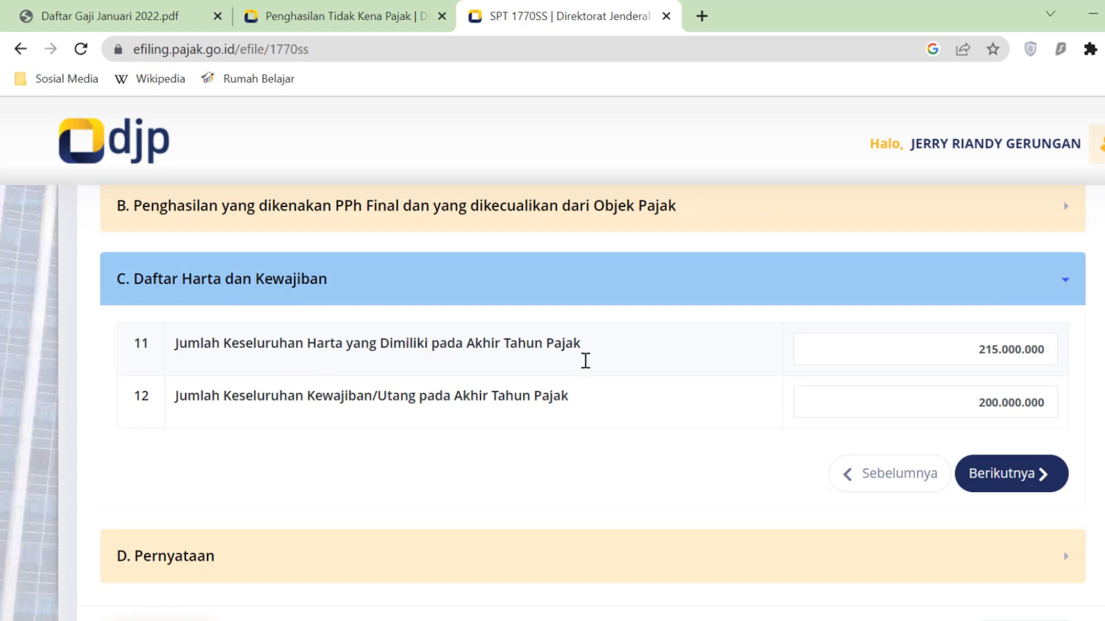
click(968, 352)
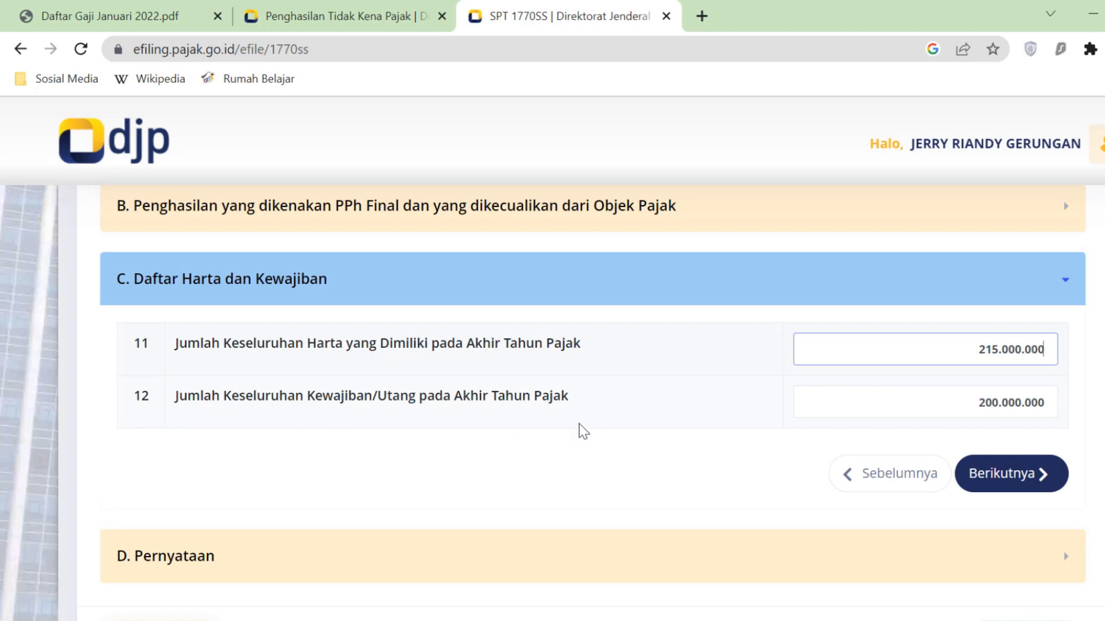
drag(972, 403, 1049, 396)
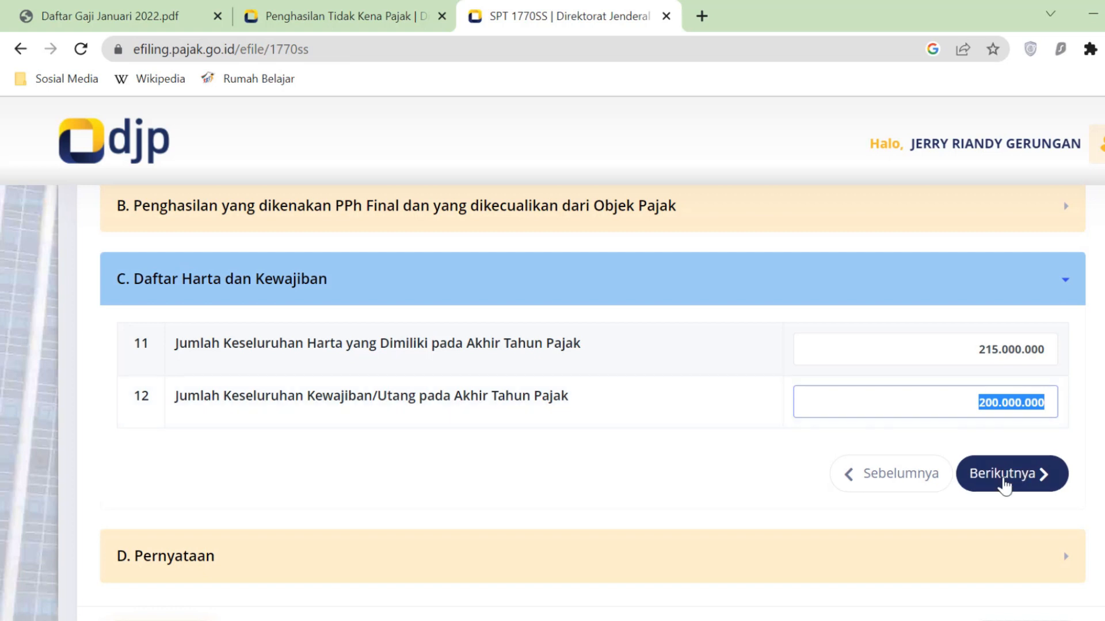
click(1032, 488)
click(1011, 474)
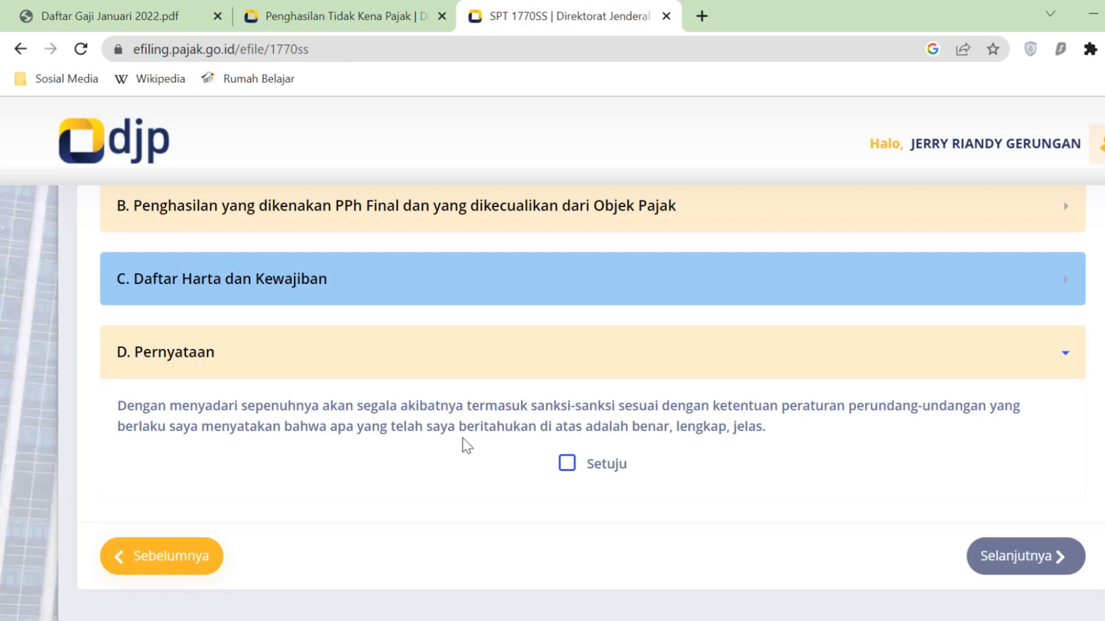
- Tick Setuju on the D. Pernyataan declaration and move on to Kirim SPT, page 3 of 3
click(566, 468)
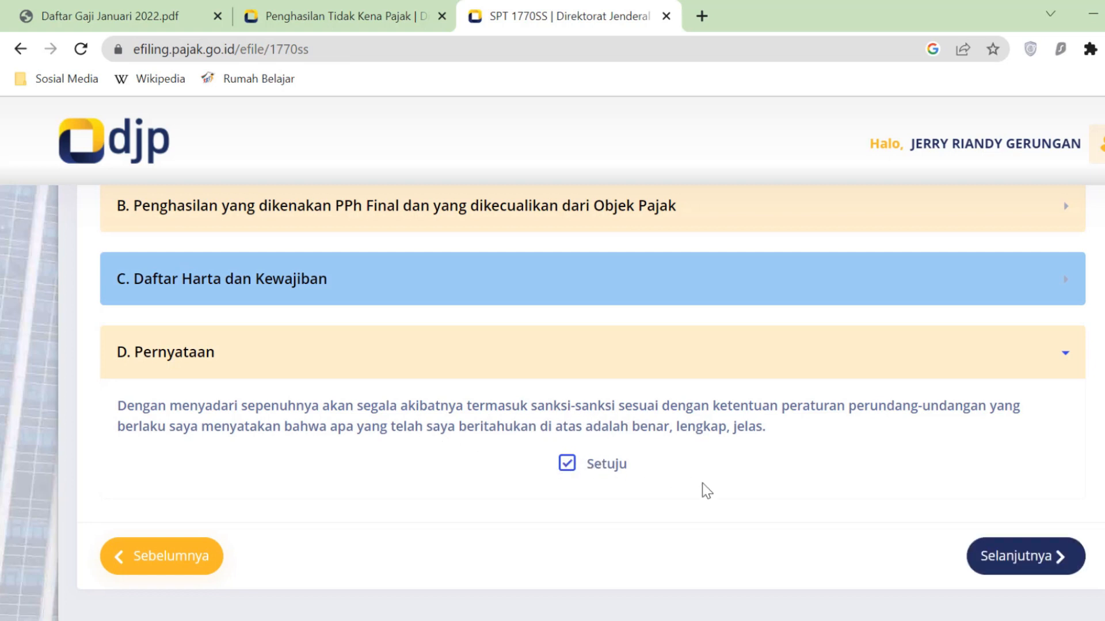
click(1064, 566)
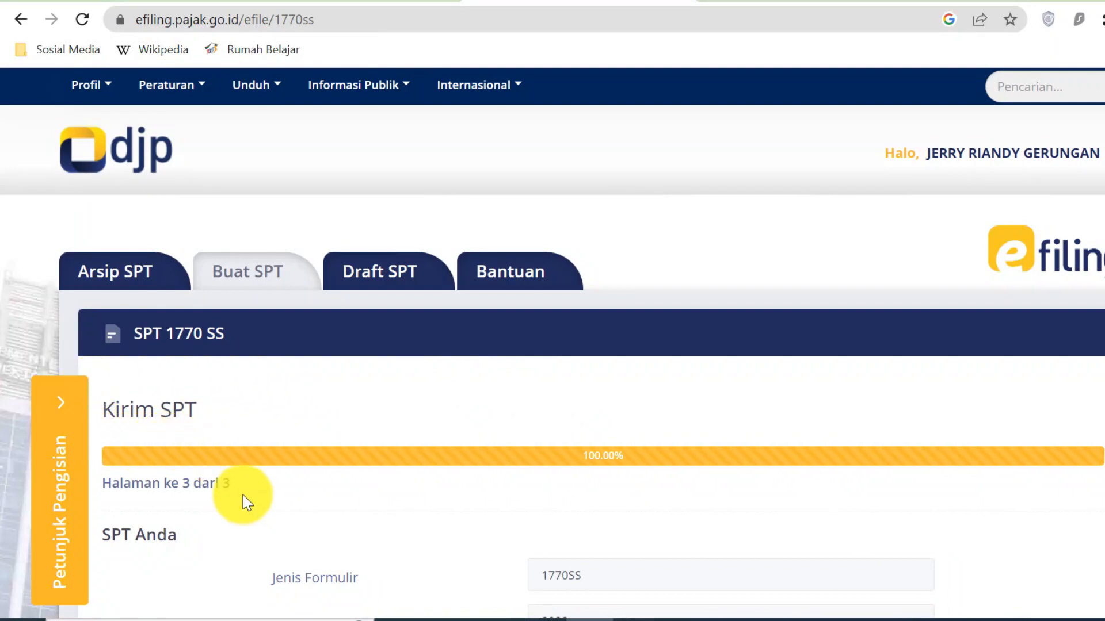
scroll(252, 509, down, 3)
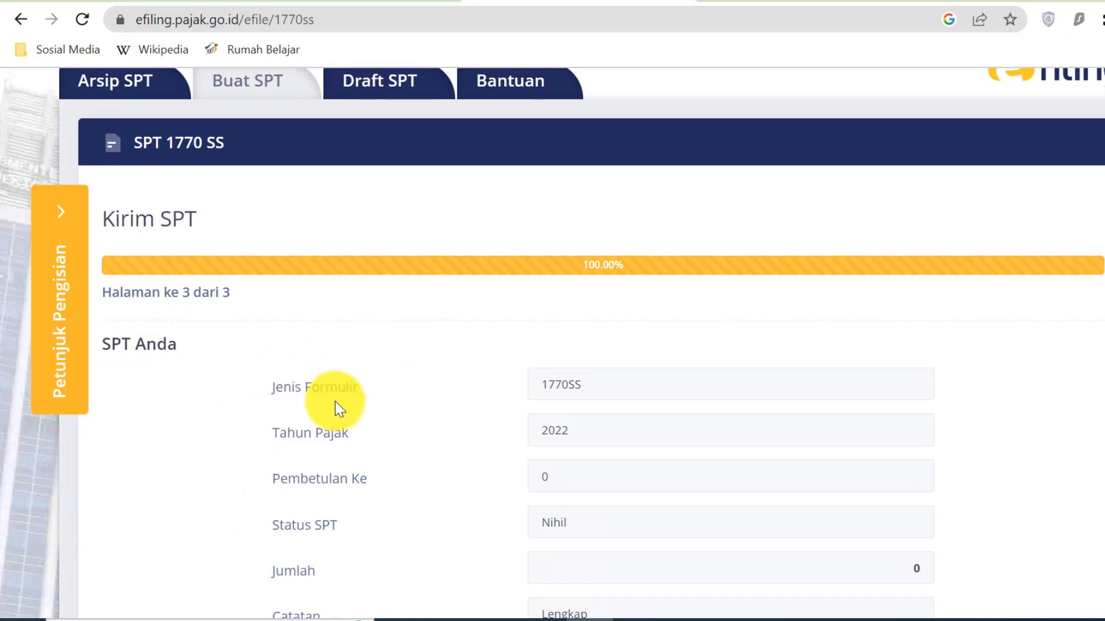
scroll(506, 406, down, 2)
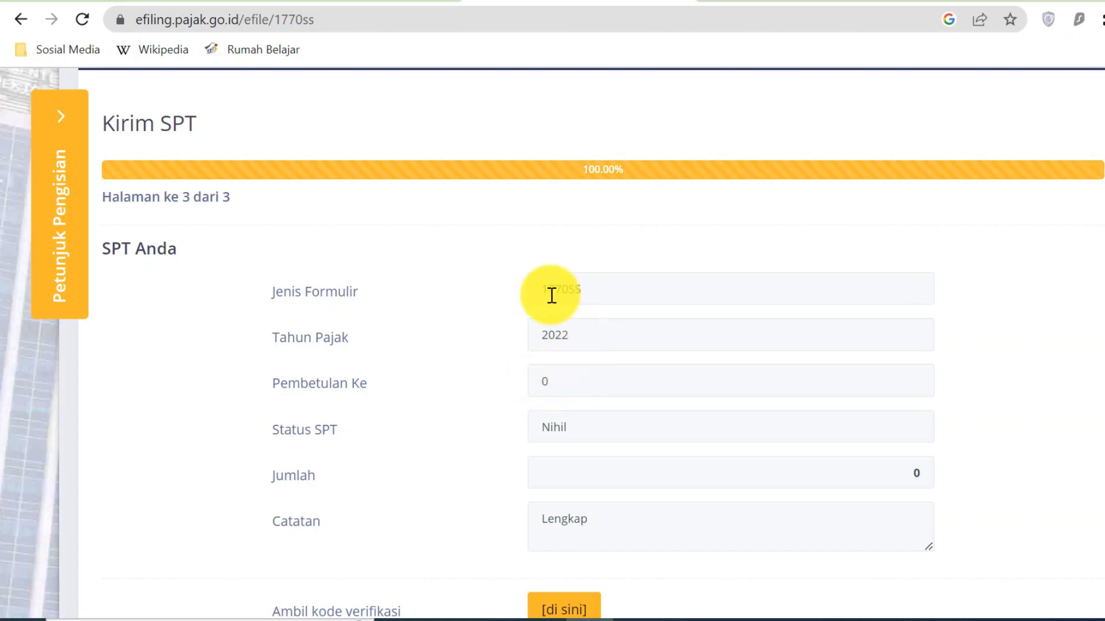
drag(546, 292, 584, 289)
click(577, 339)
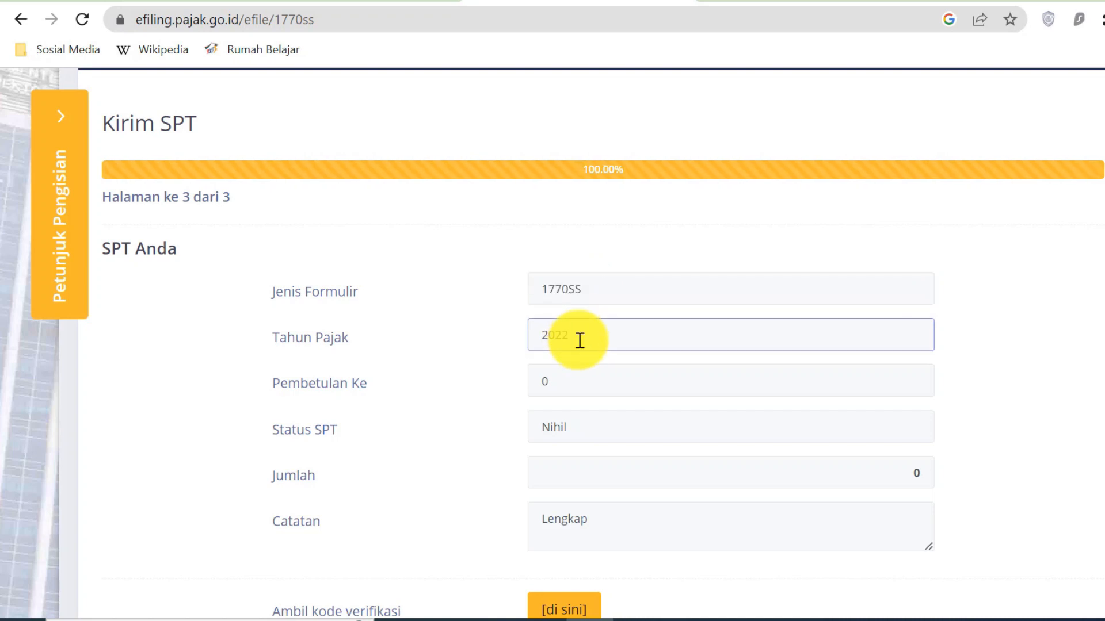
click(565, 384)
scroll(565, 385, down, 1)
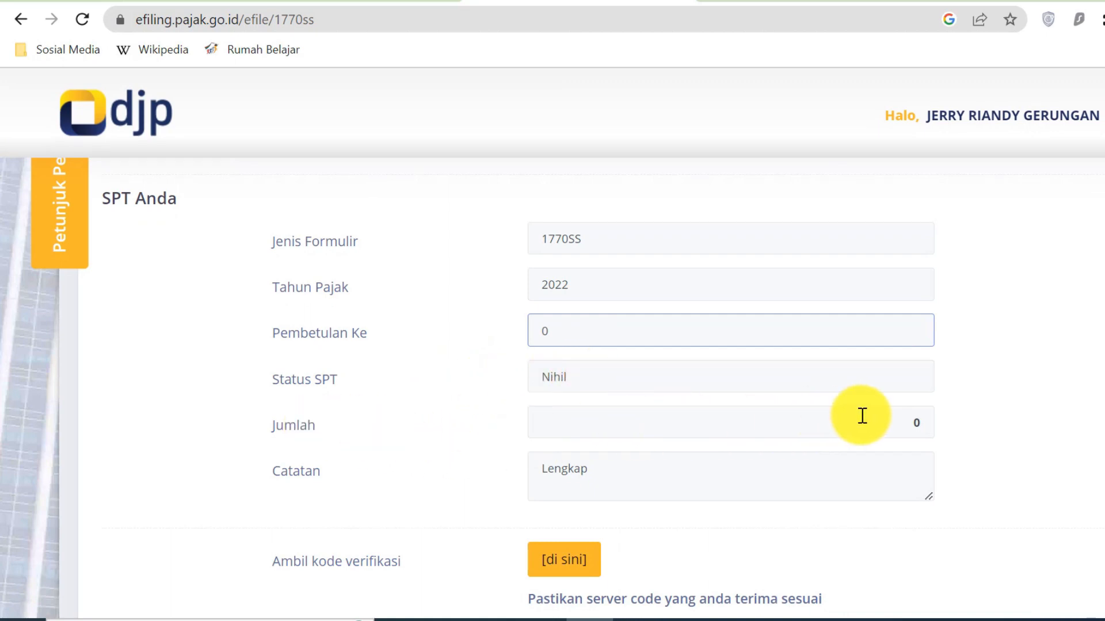
scroll(863, 415, down, 2)
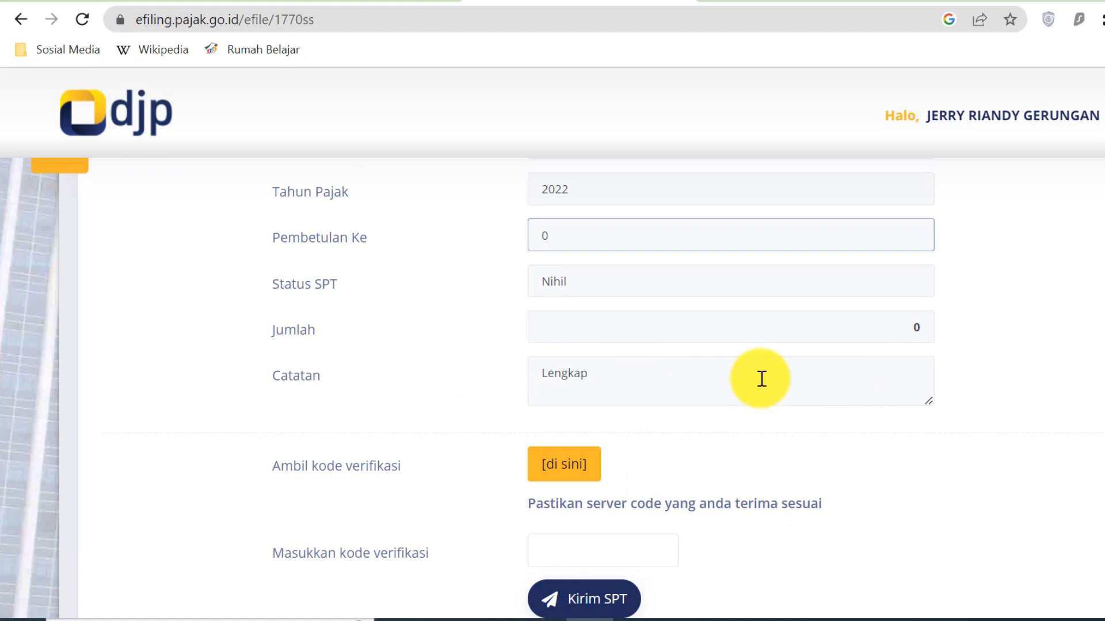
scroll(761, 379, down, 4)
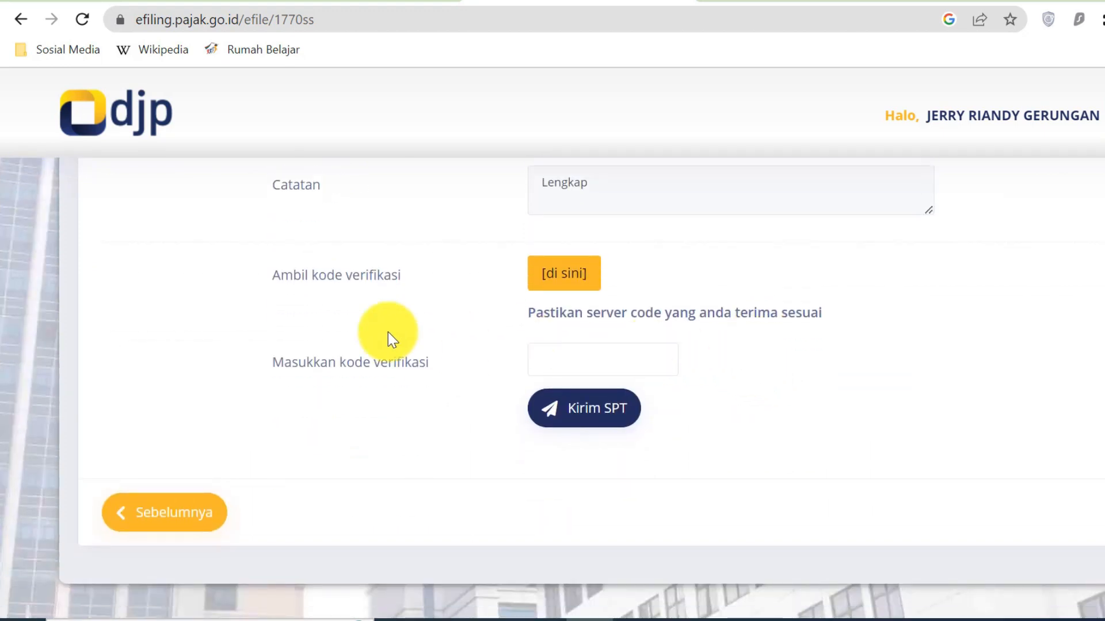
- Request a verification code and choose e-mail delivery instead of SMS
click(591, 283)
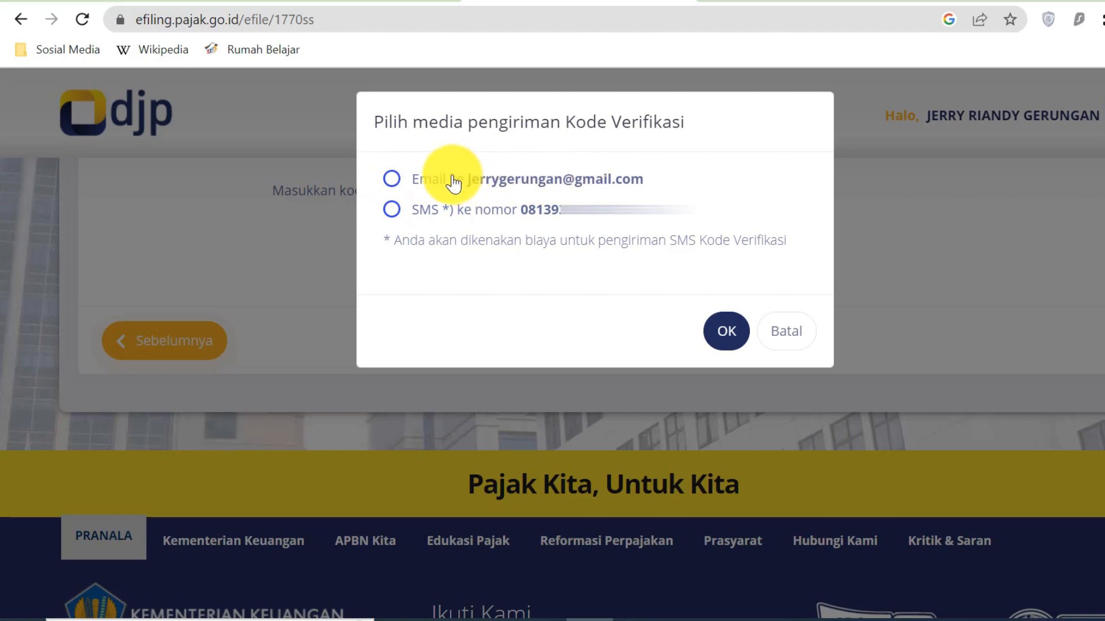
click(391, 181)
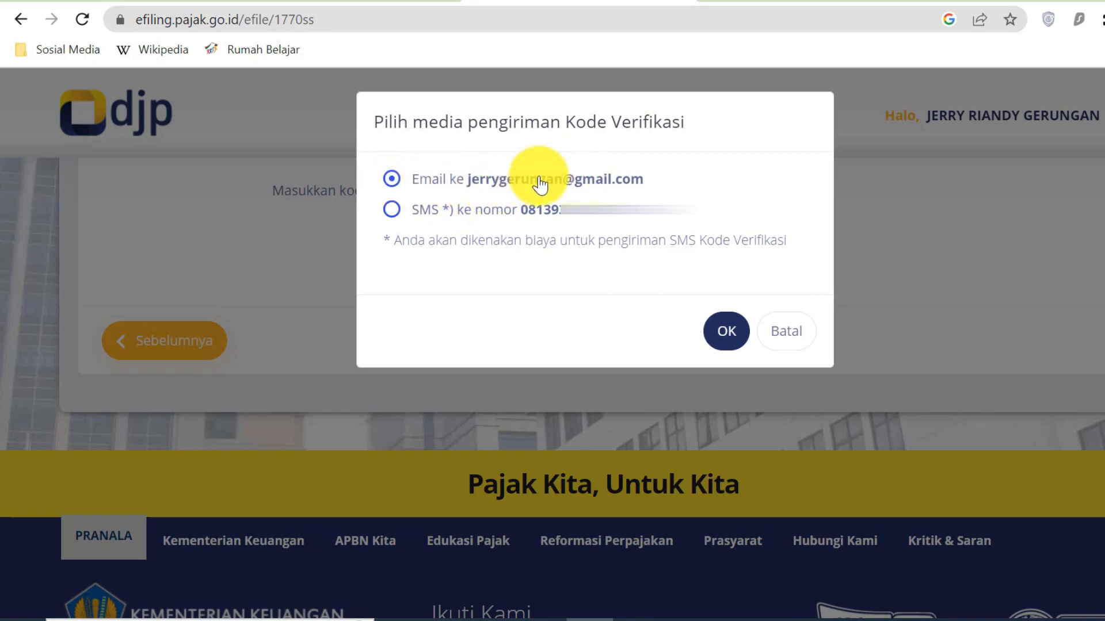
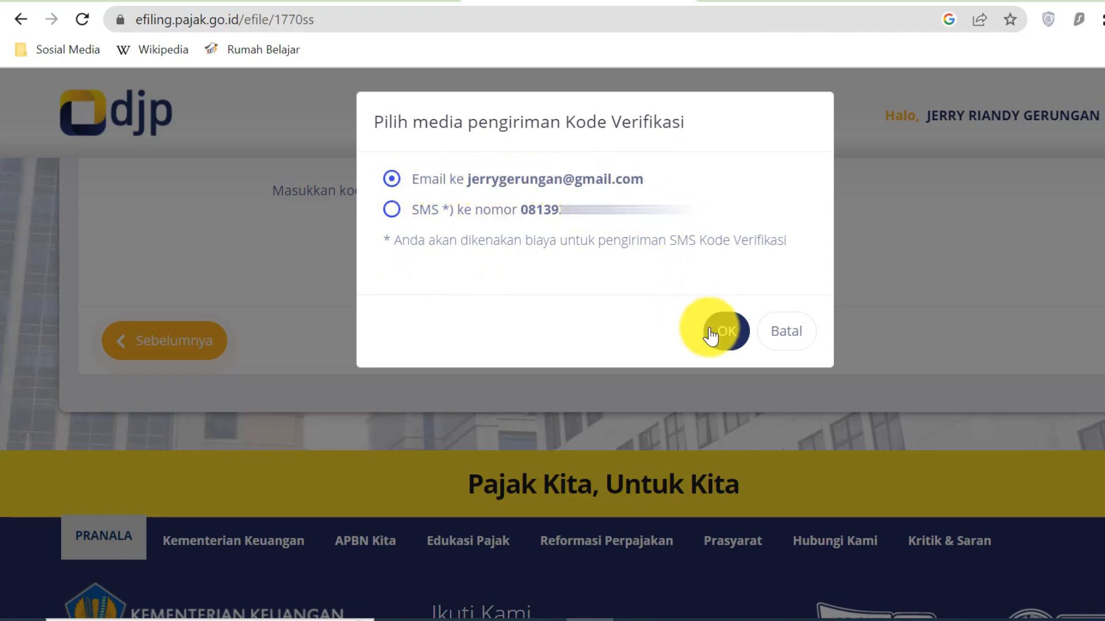
- Have the verification code sent by e-mail, confirm, and open the code e-mail in Gmail
click(729, 339)
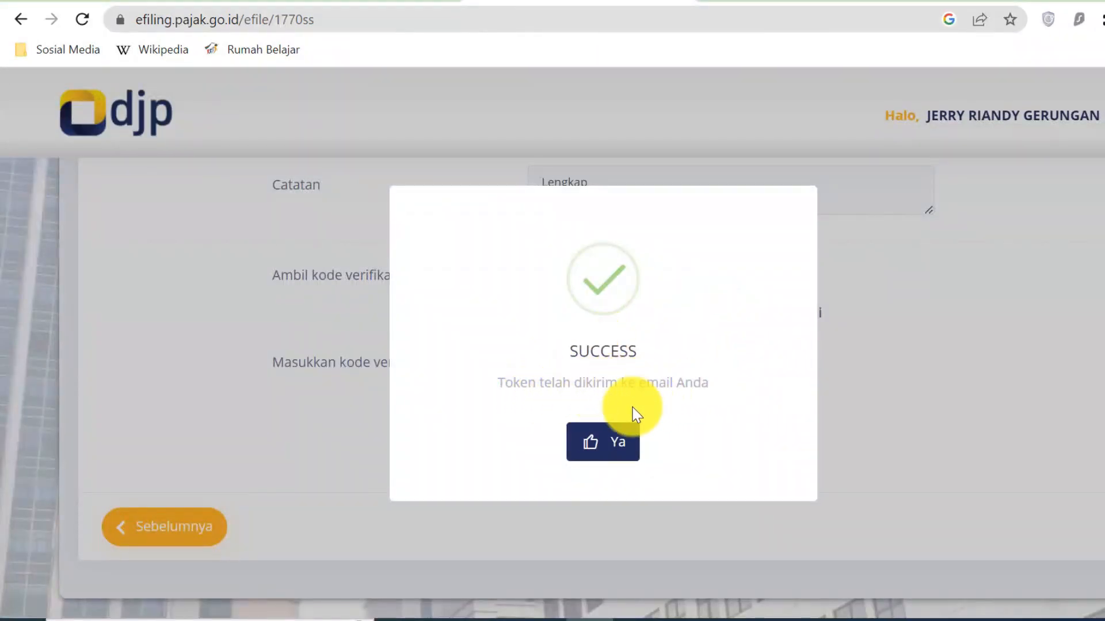
click(615, 459)
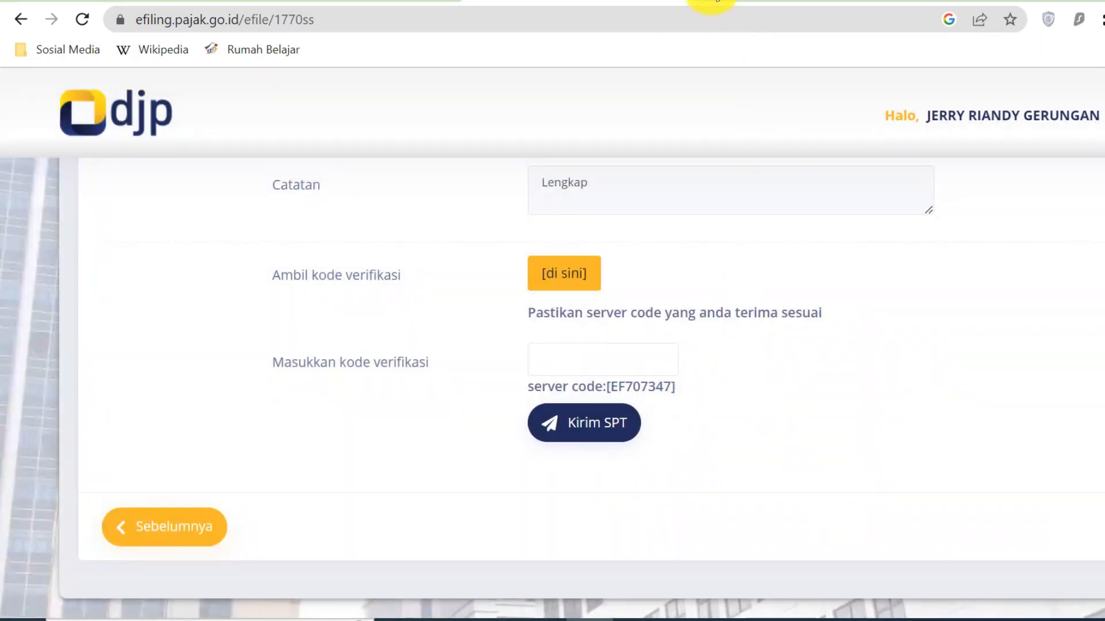
click(711, 1)
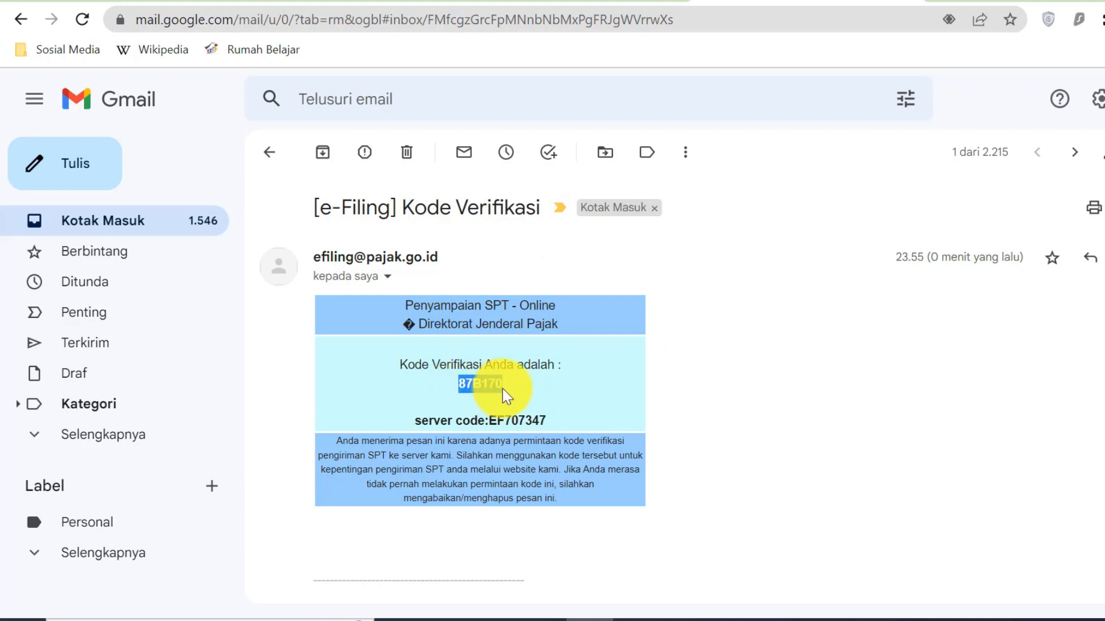
- Copy the verification code from the e-Filing e-mail and go back to the e-Filing page
right_click(487, 384)
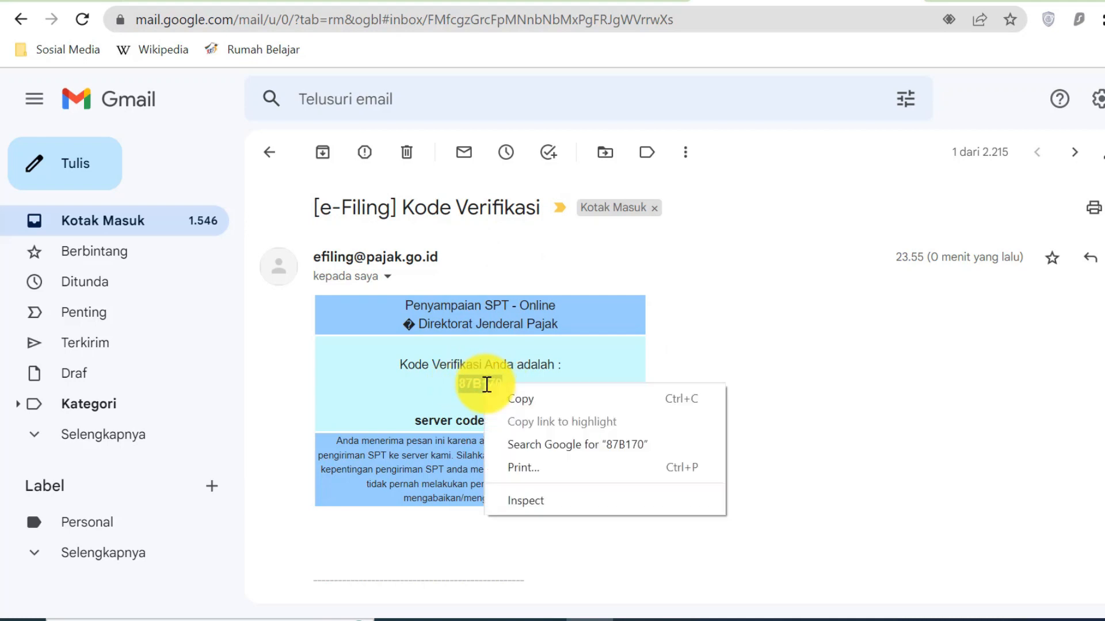
click(519, 398)
click(579, 2)
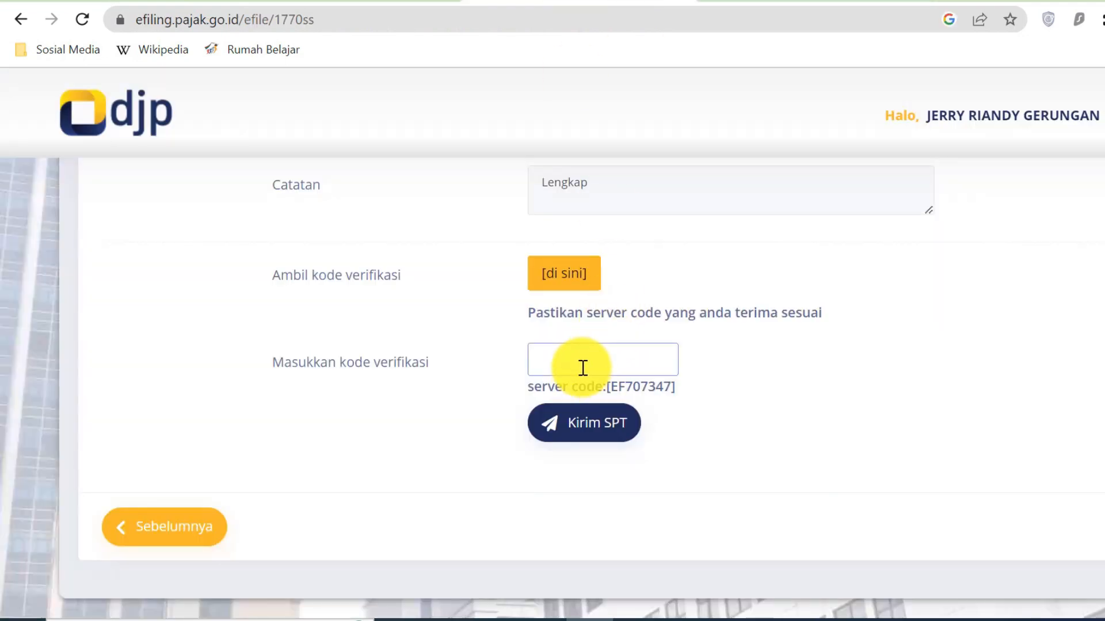
- Paste the verification code, submit the 2022 SPT 1770SS, close the PTKP notice and rate Puas
right_click(583, 368)
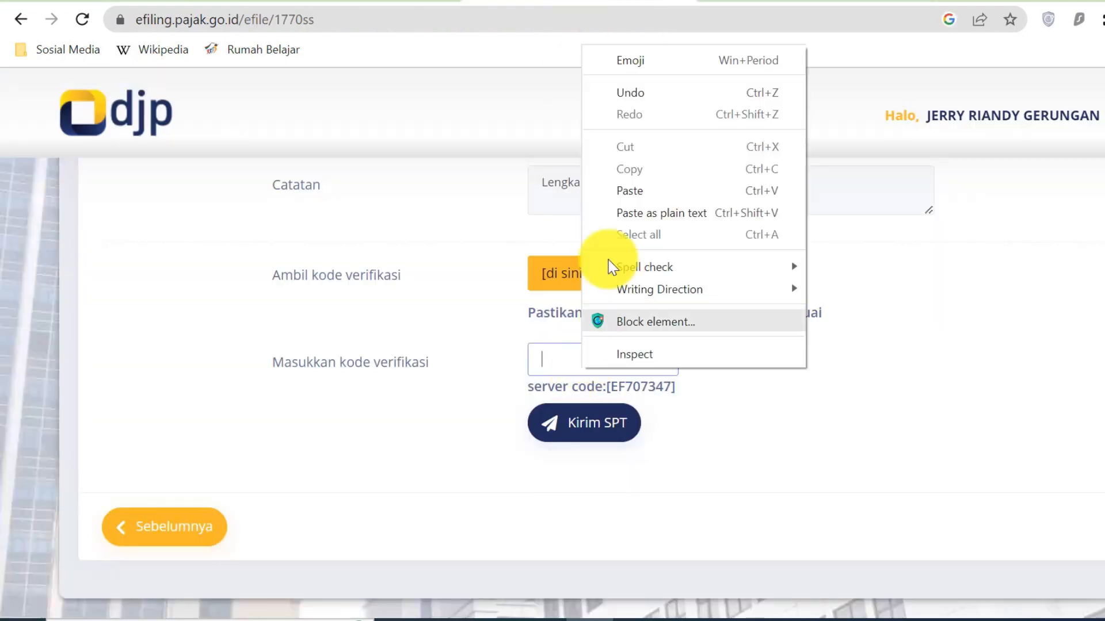
click(631, 192)
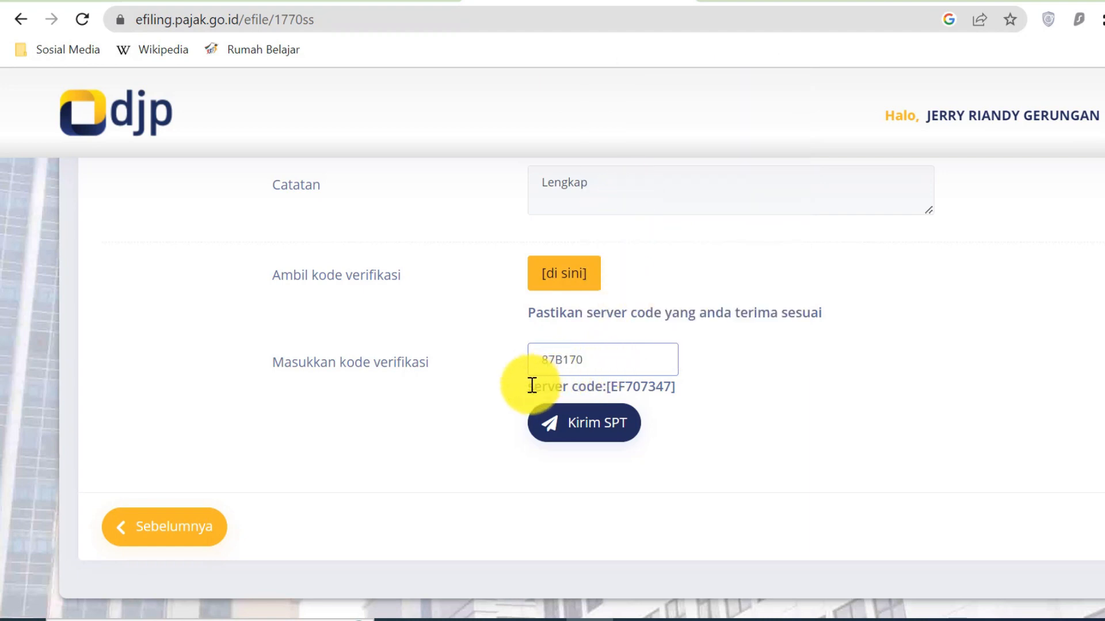
click(615, 432)
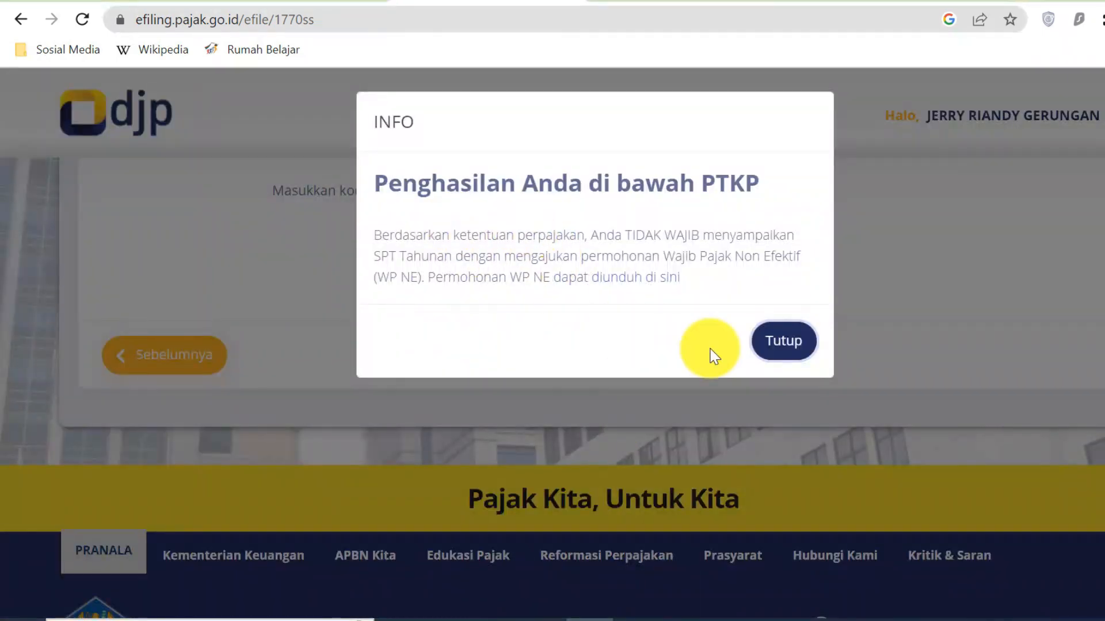
click(784, 344)
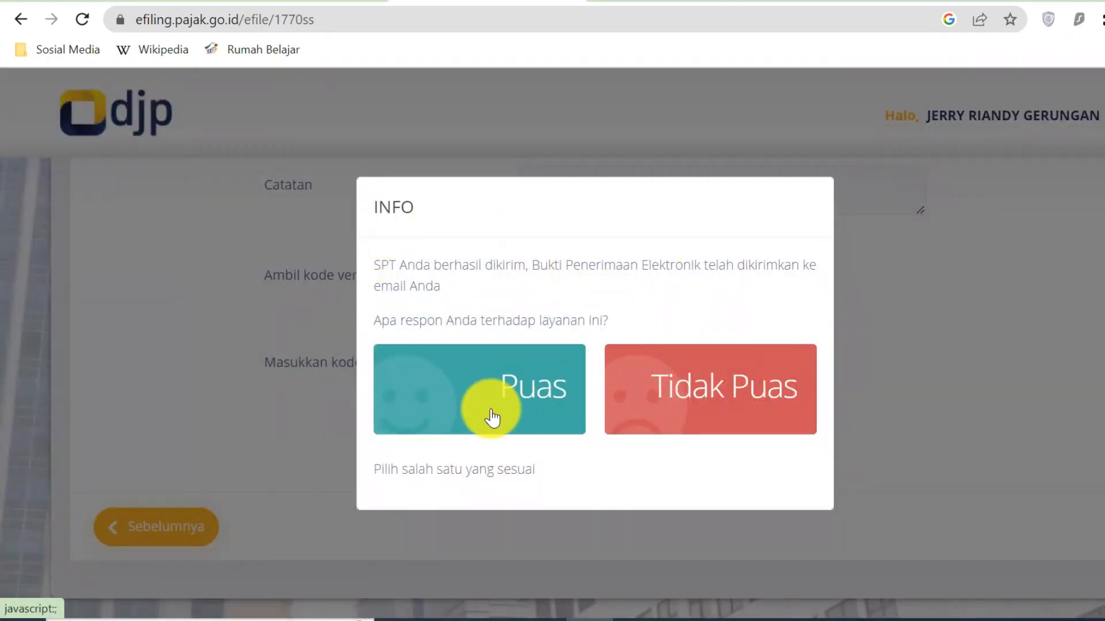
click(522, 419)
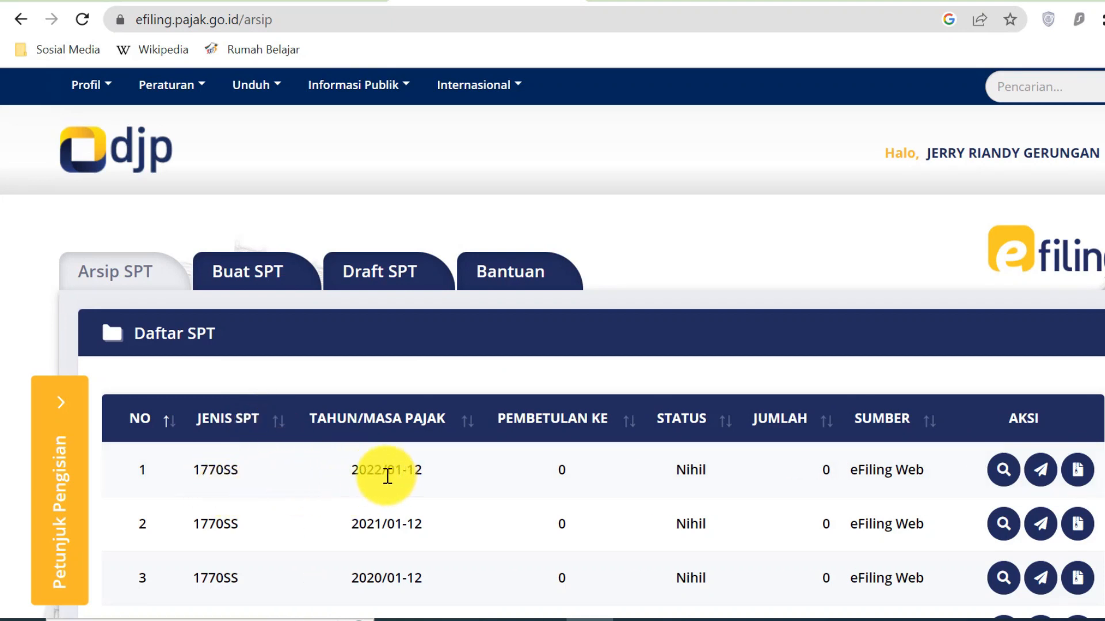
- Check the 2022 archive entry, then open the '[e-Filing] Bukti Penerimaan Elektronik' e-mail in Gmail
drag(380, 469, 357, 469)
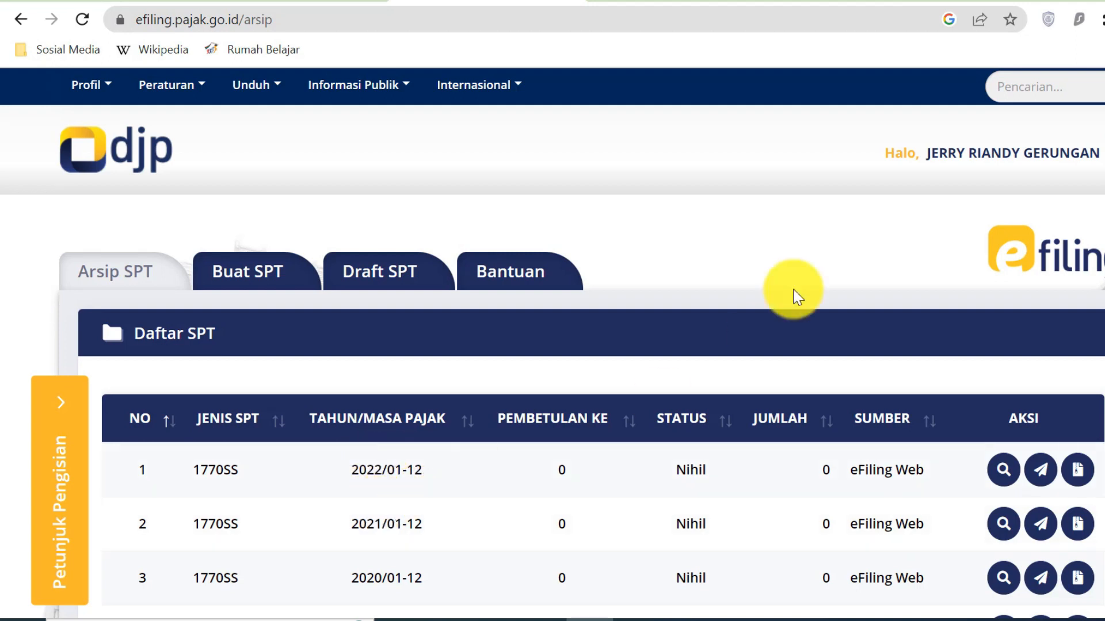
click(851, 1)
click(875, 246)
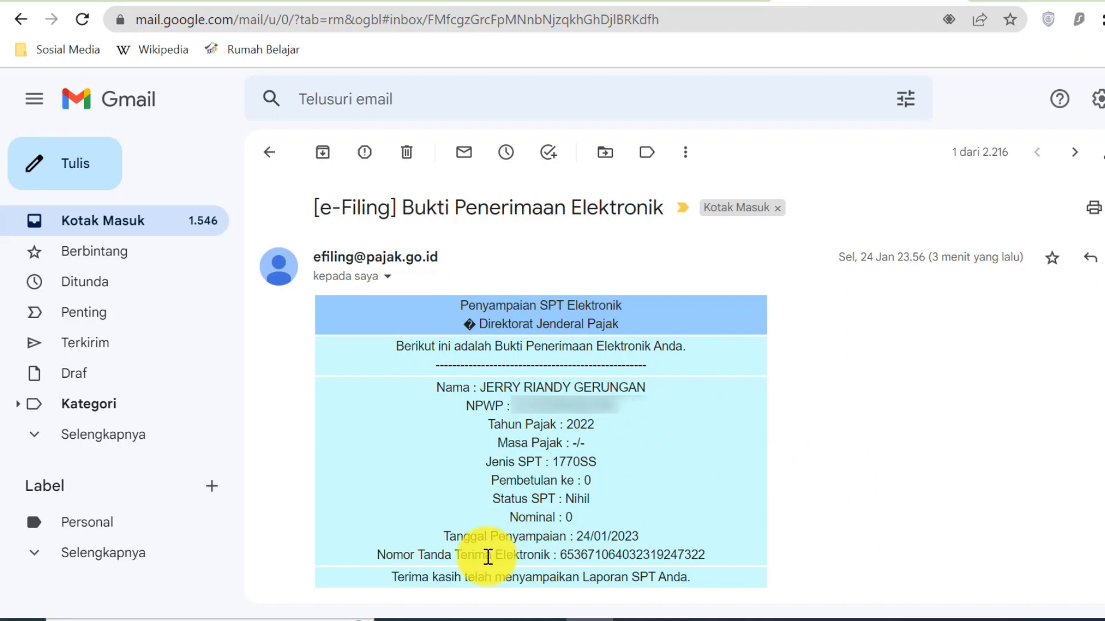
- Review the receipt's Tanggal Penyampaian line, then return to the DJP e-Filing SPT archive
drag(449, 536, 613, 539)
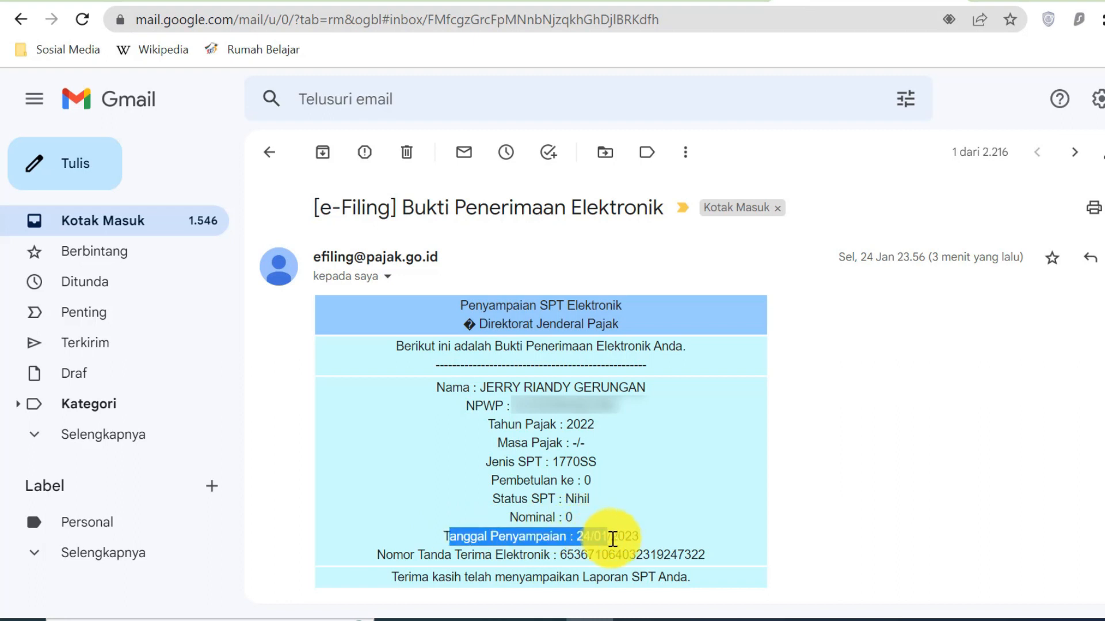
click(643, 535)
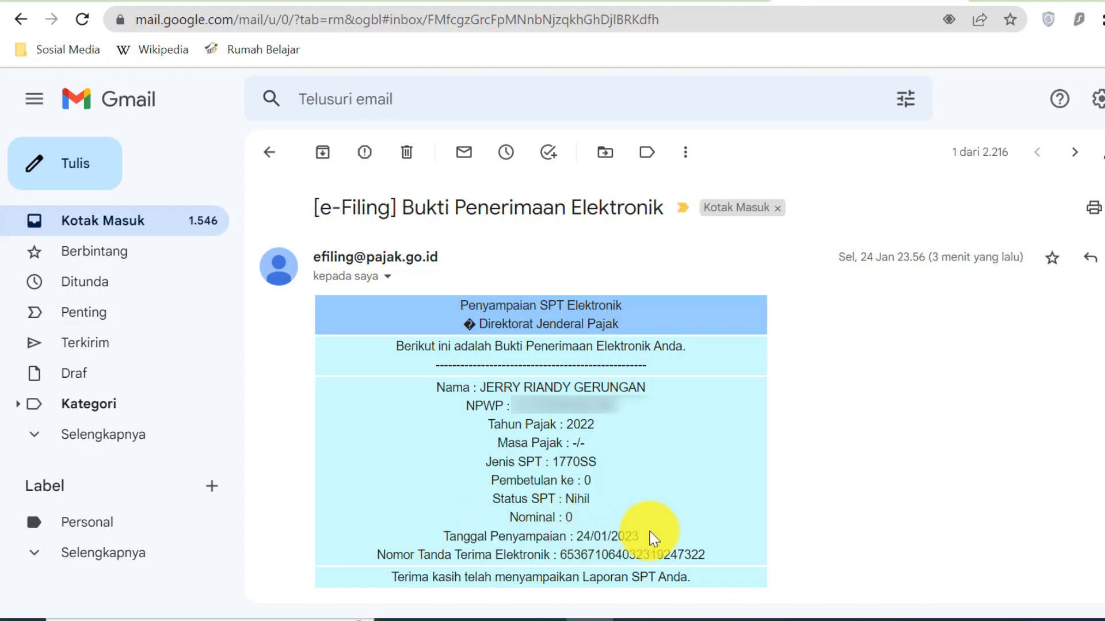
scroll(653, 540, down, 2)
scroll(653, 540, up, 2)
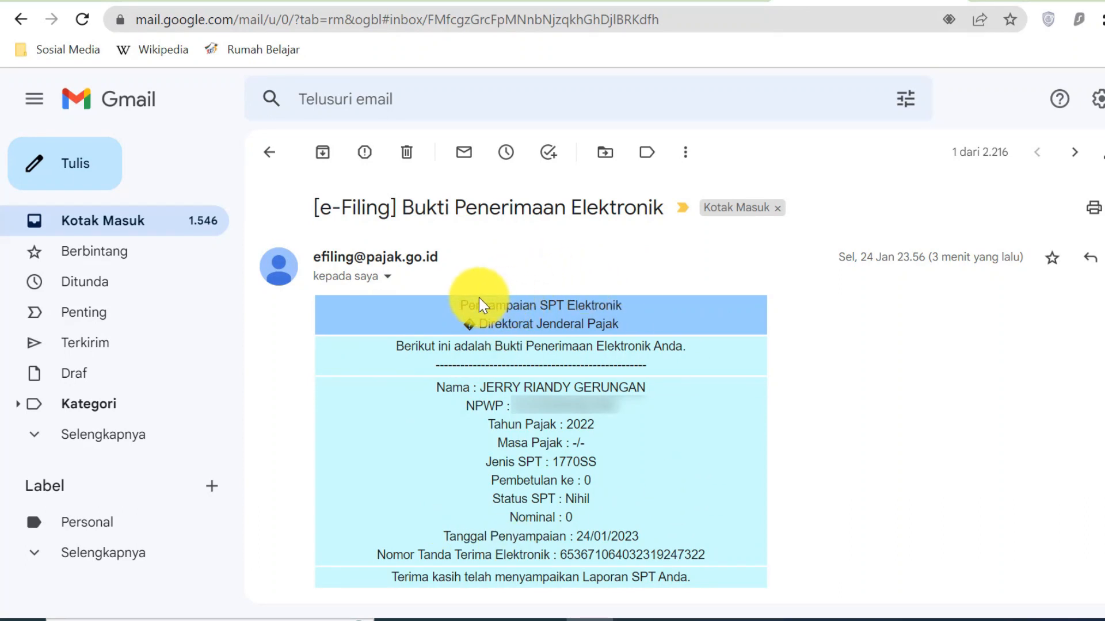
click(489, 5)
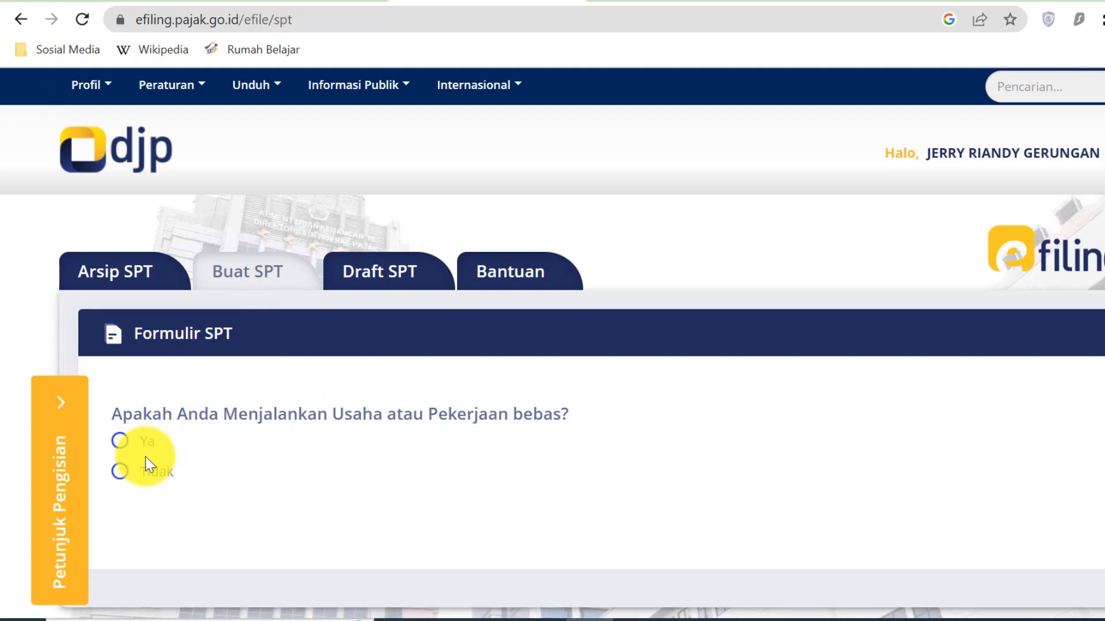
- Answer Tidak to the business, separate-spousal-tax and under-60-million questions; choose form-based 1770 S
click(121, 473)
scroll(253, 460, down, 3)
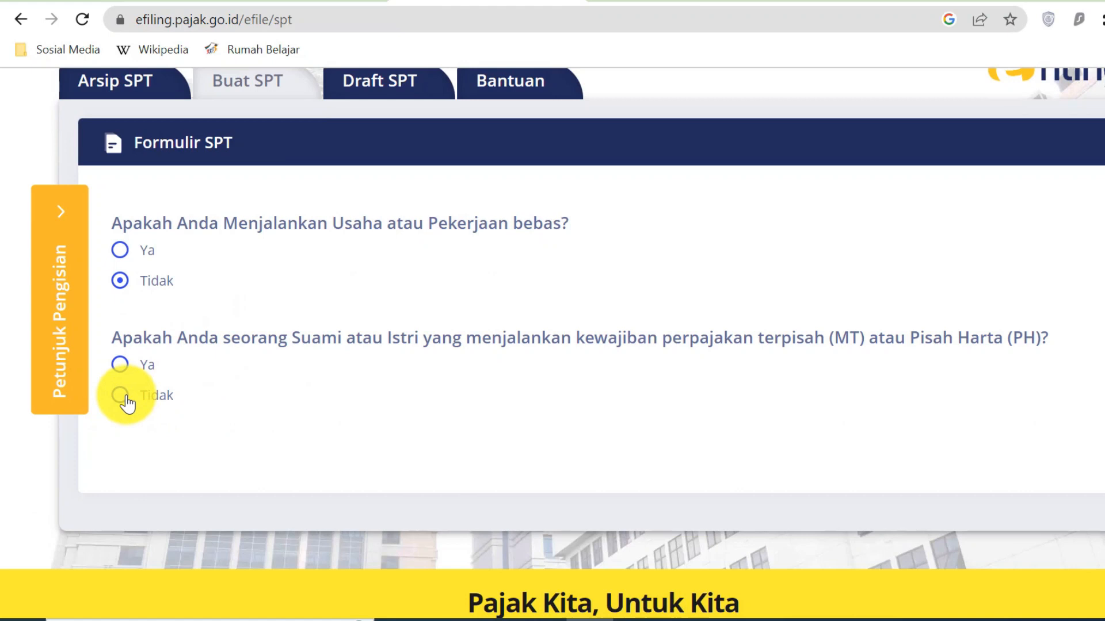
click(120, 396)
scroll(261, 391, down, 2)
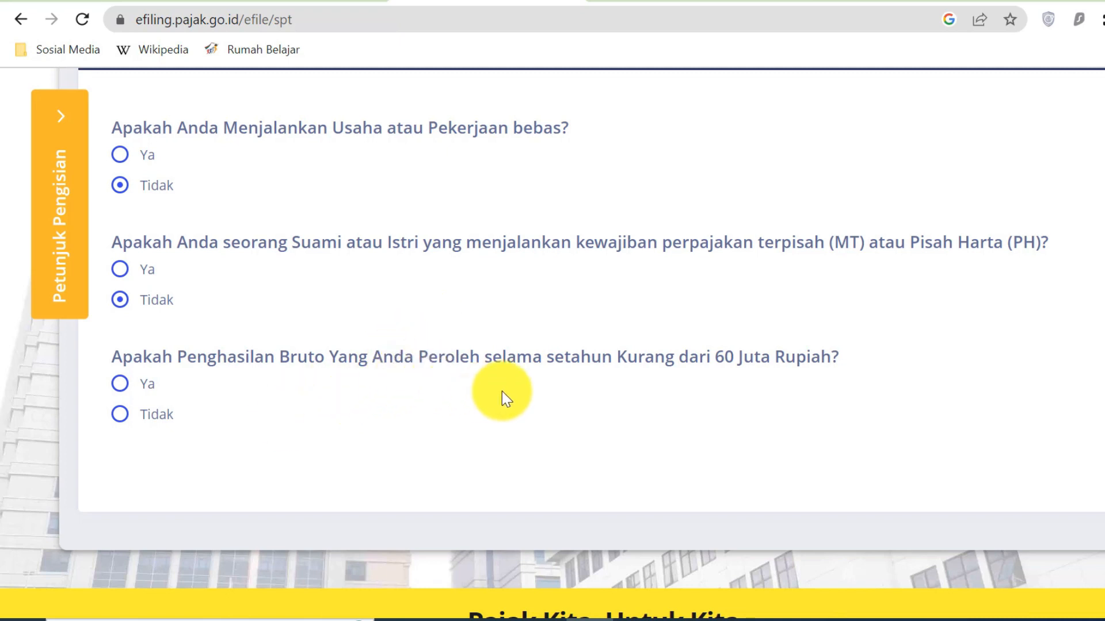
click(121, 417)
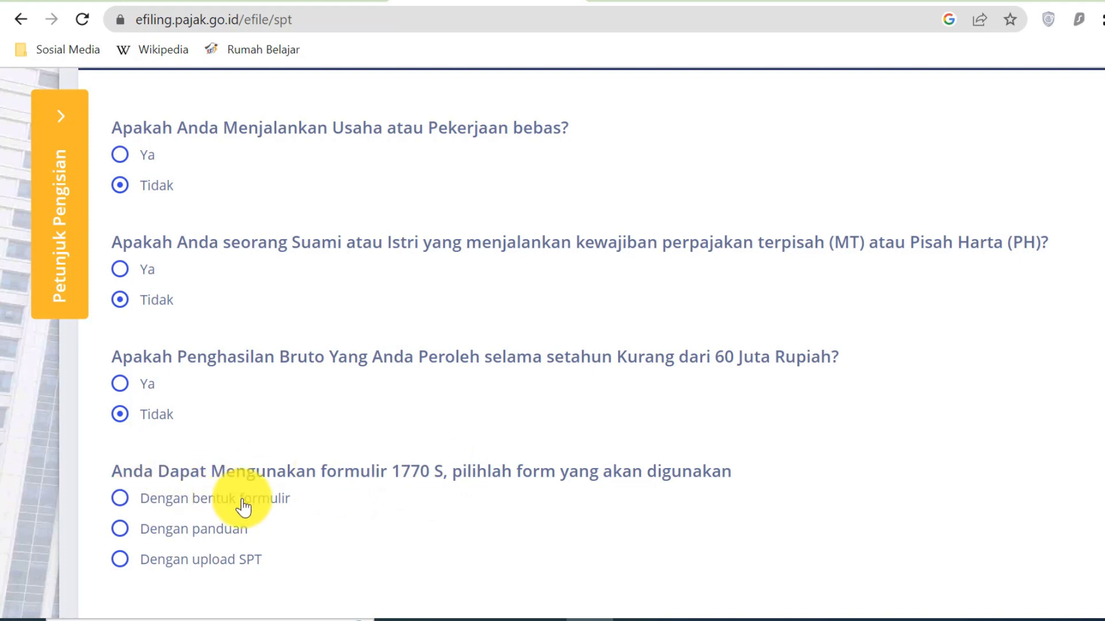
click(120, 500)
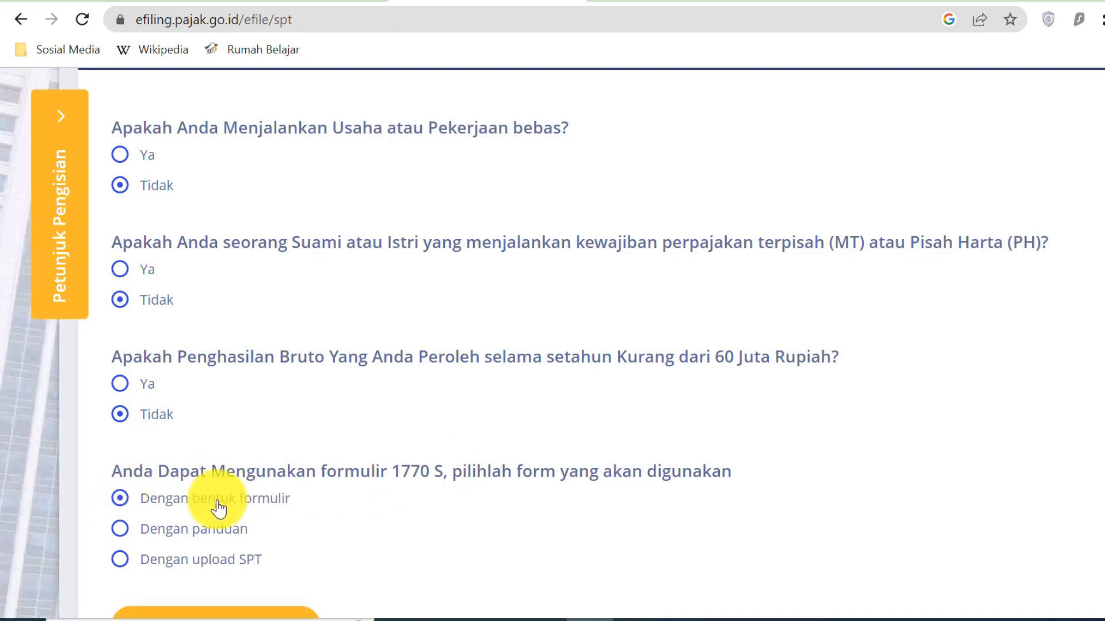
scroll(232, 482, down, 1)
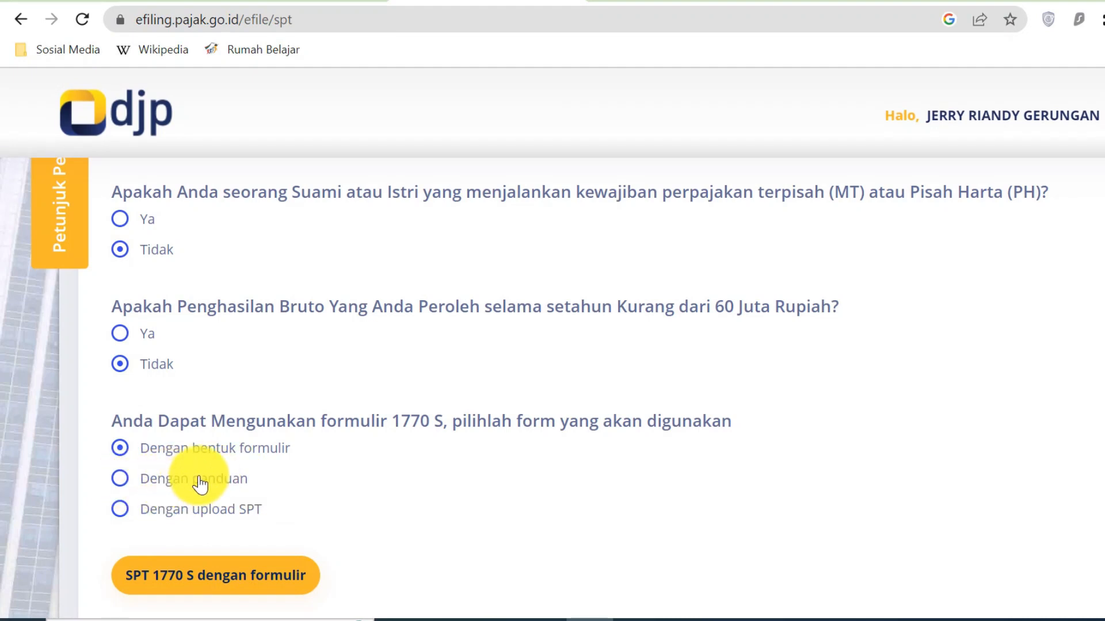
scroll(366, 530, down, 2)
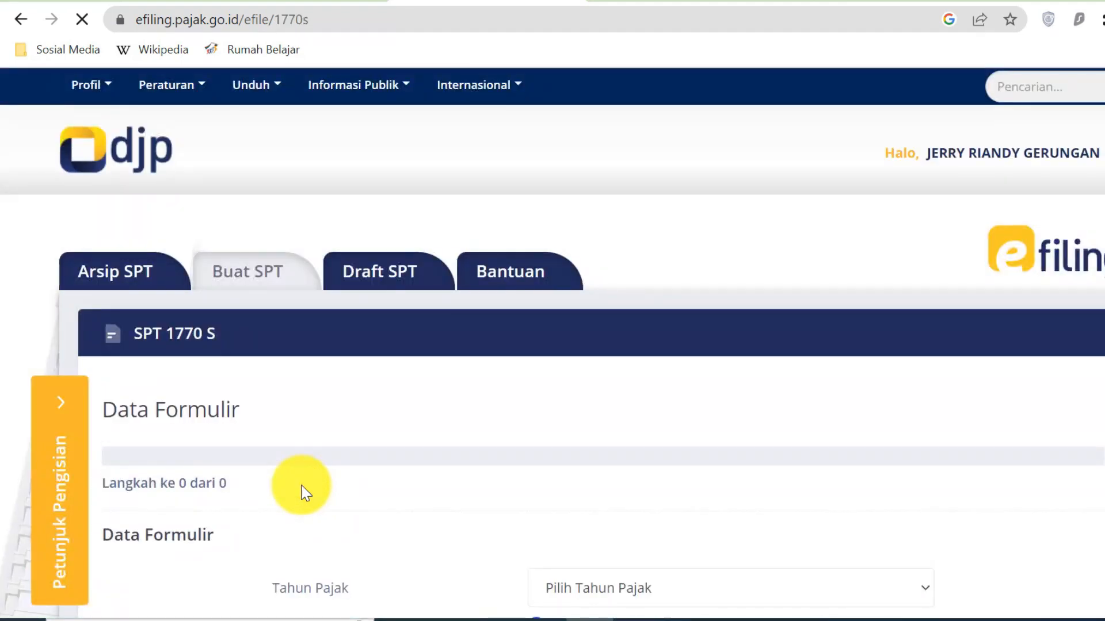
- Set the 1770 S form to tax year 2022 with status Pembetulan, then go to the next page
scroll(418, 466, down, 3)
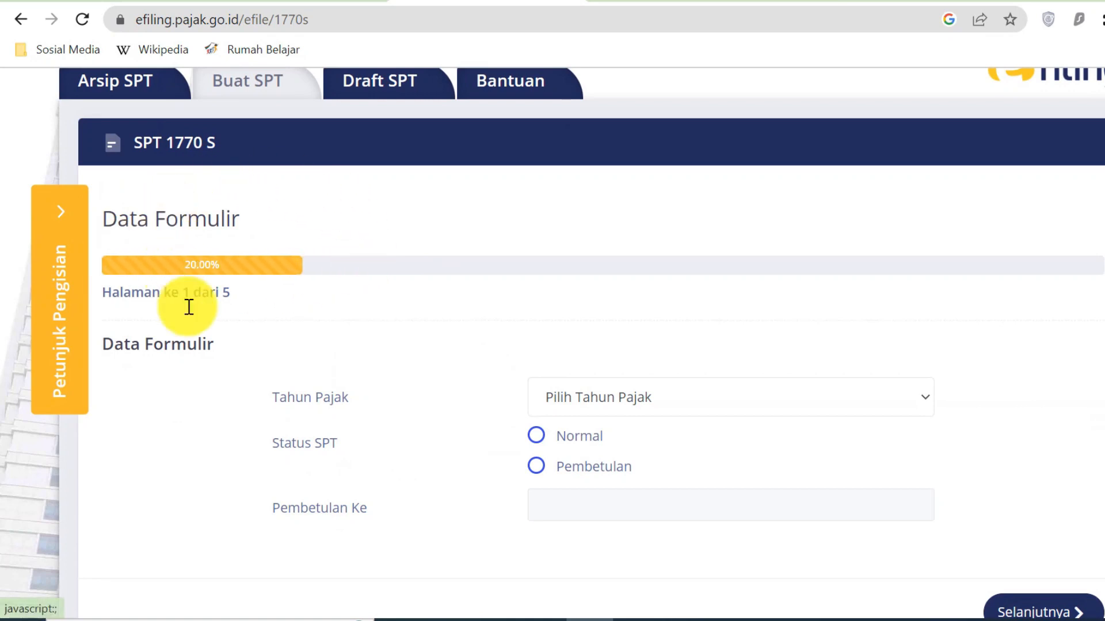
click(886, 404)
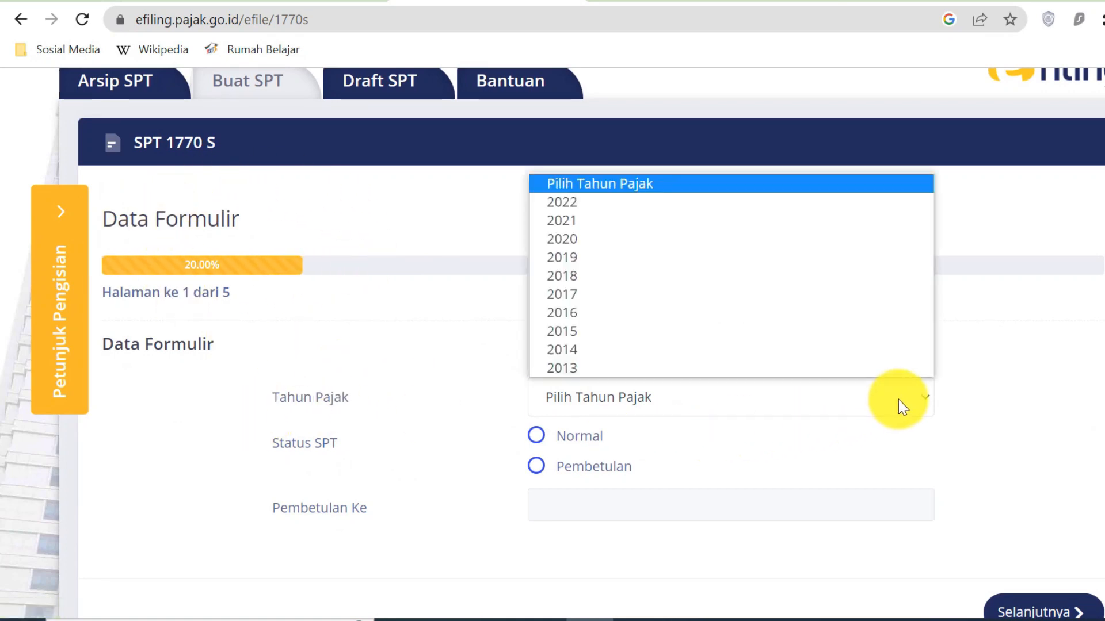
click(614, 203)
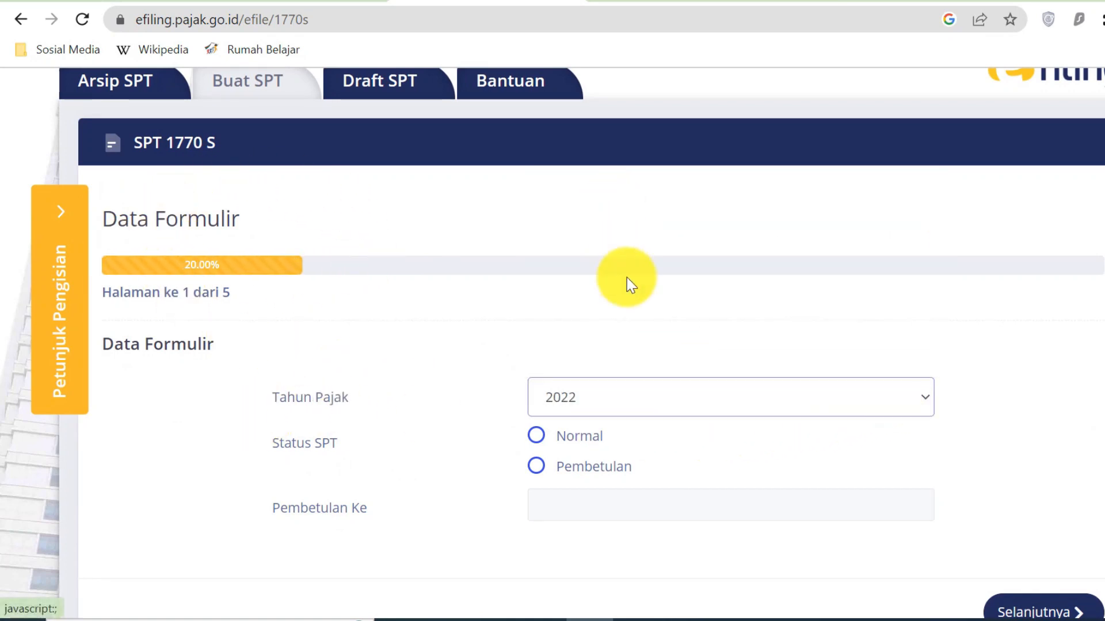
click(536, 466)
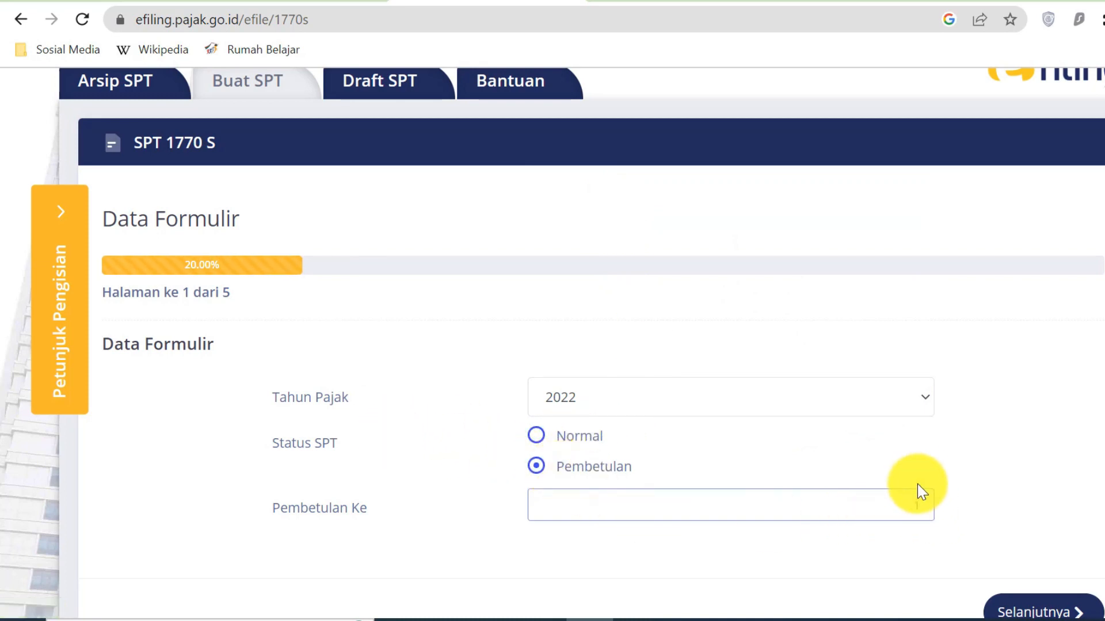
scroll(919, 484, down, 2)
scroll(883, 470, up, 1)
scroll(884, 471, up, 1)
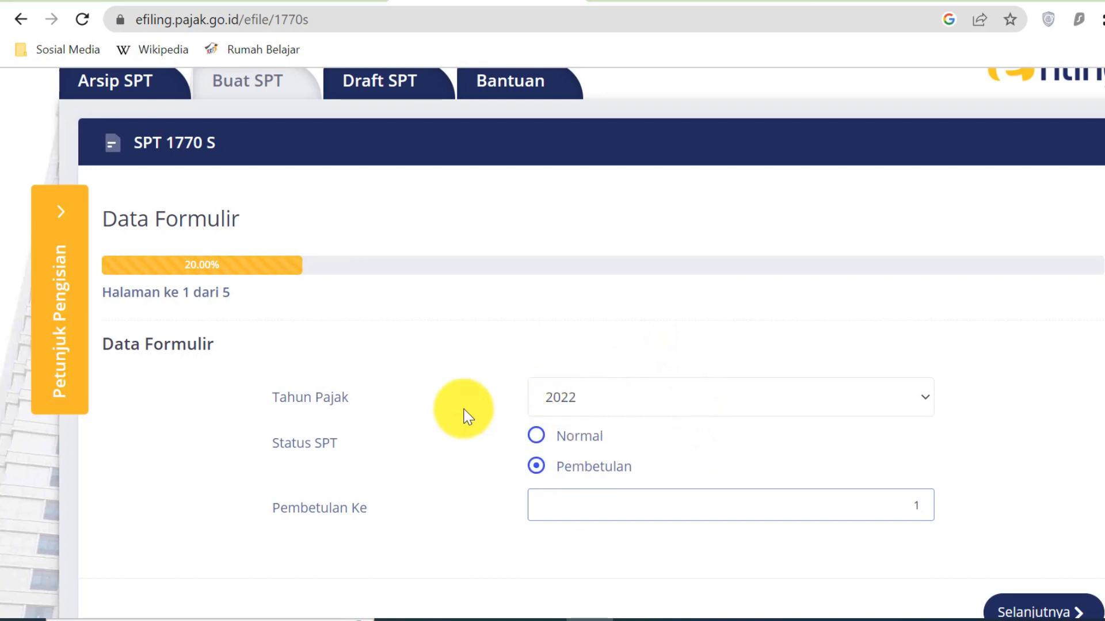
scroll(719, 485, down, 2)
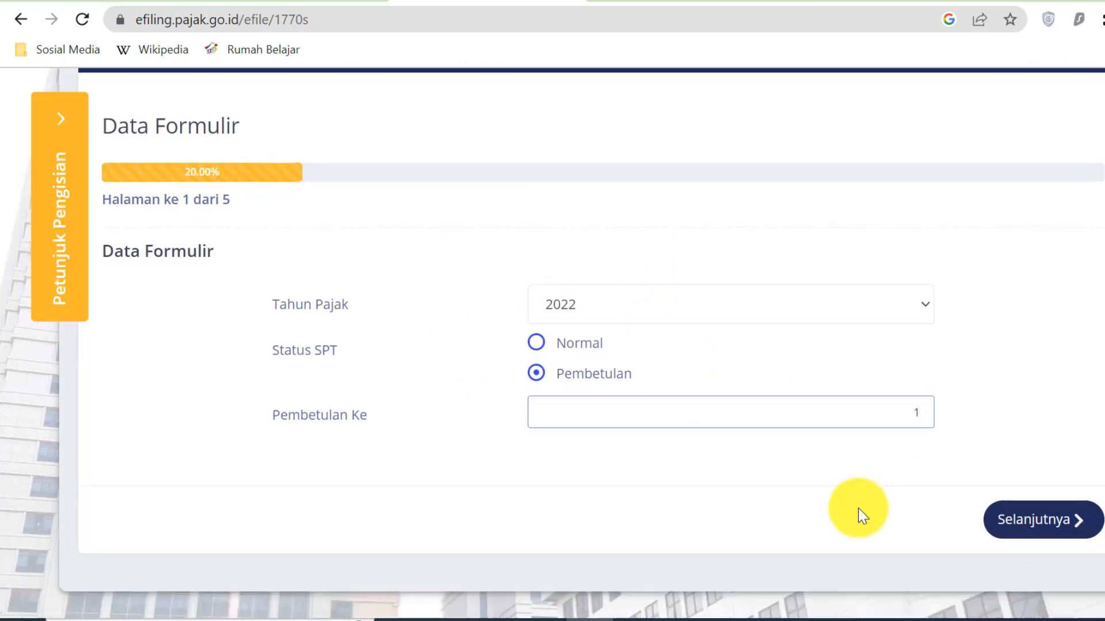
click(1077, 526)
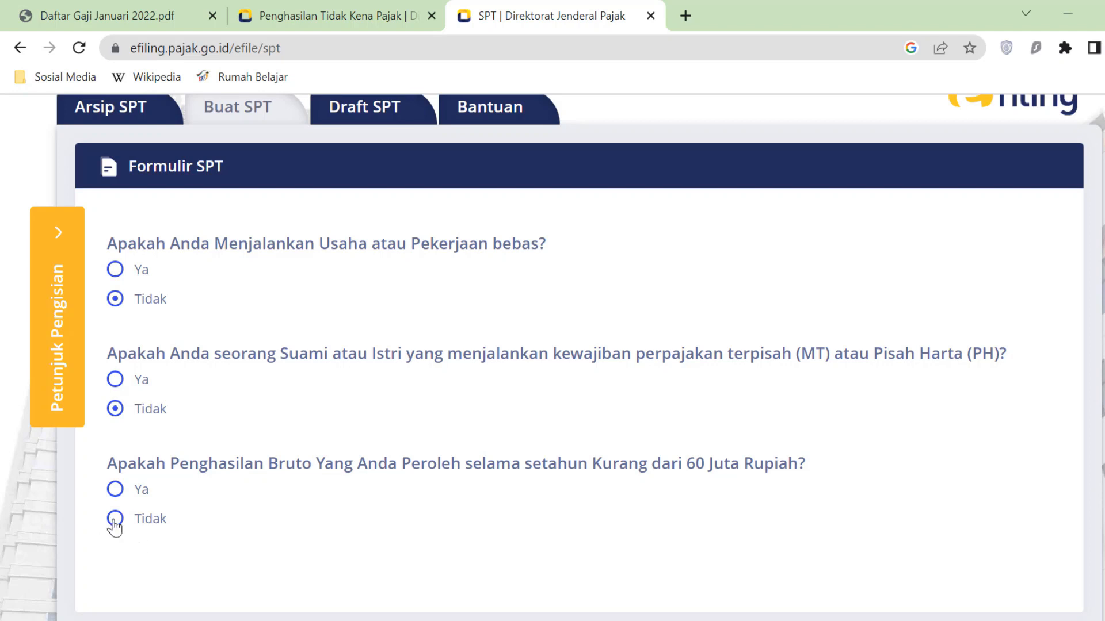
- Answer Tidak to the gross-income question and start the guided SPT 1770 S (Dengan panduan)
click(114, 520)
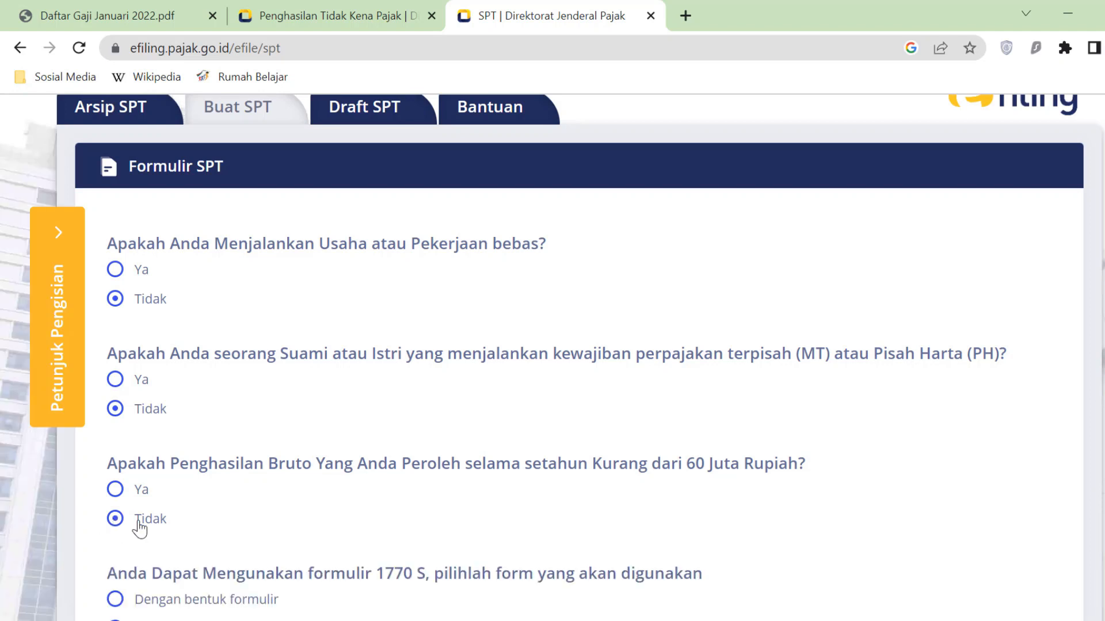
scroll(190, 525, down, 3)
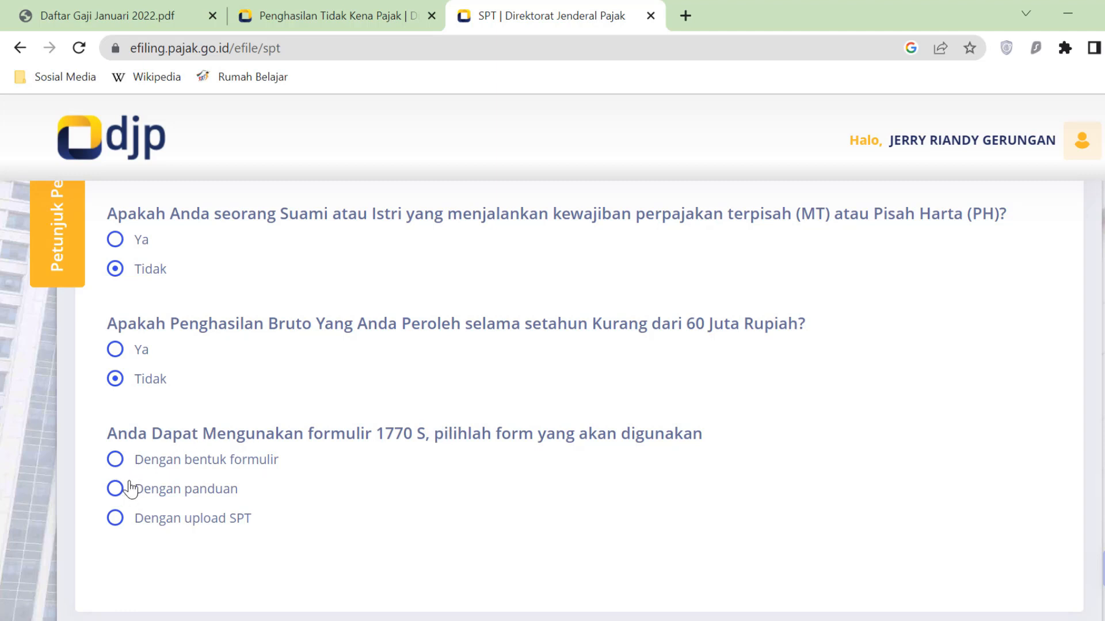
click(118, 498)
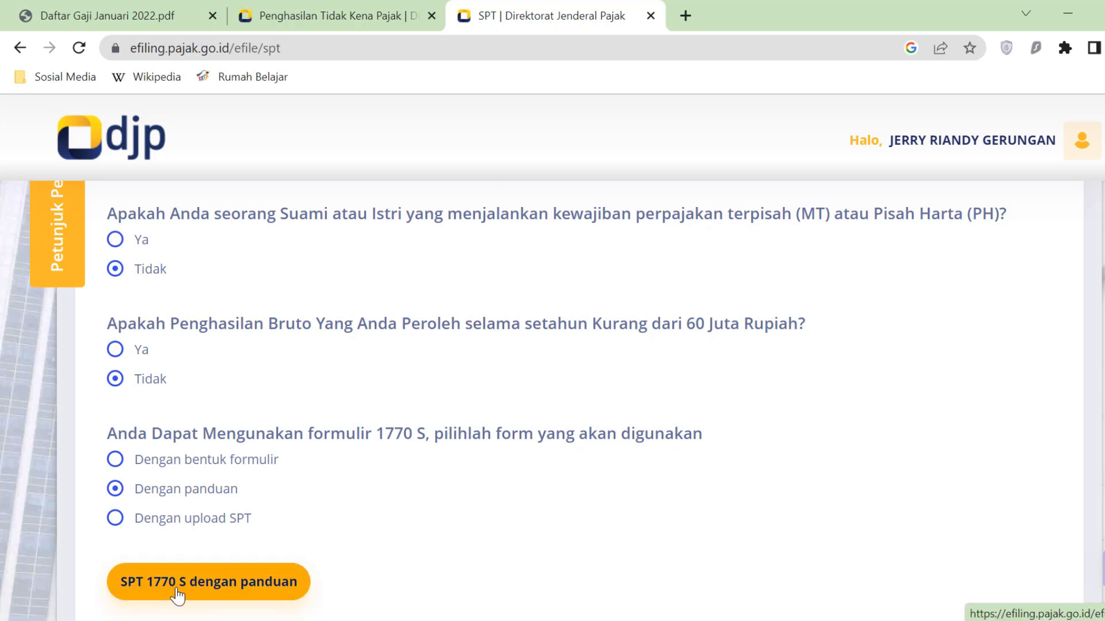
click(293, 591)
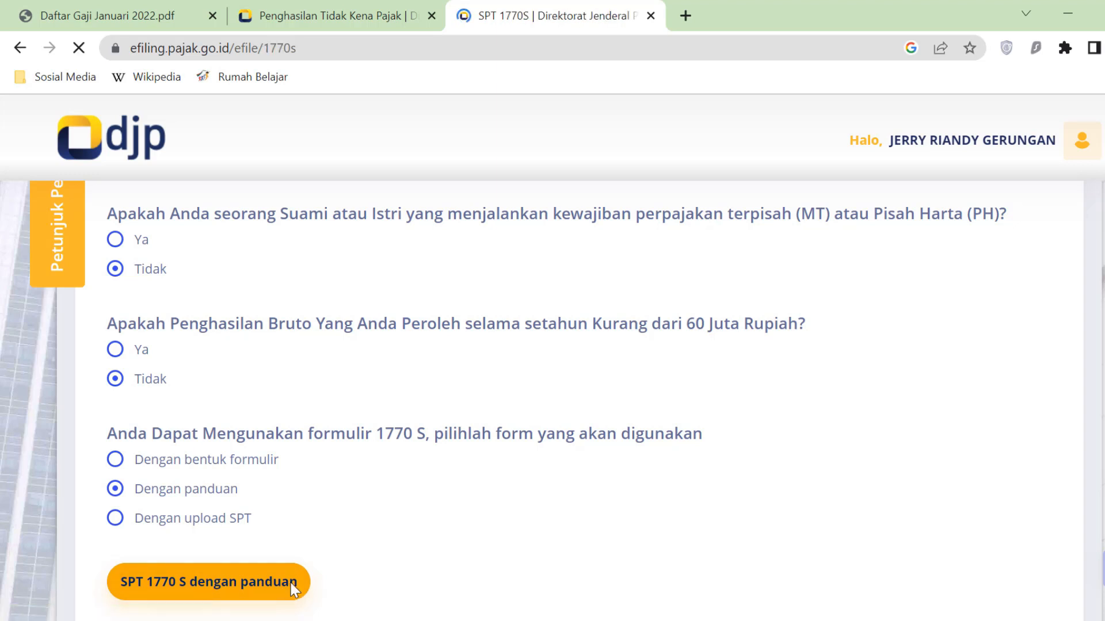
- Set tax year 2022, status Pembetulan with correction number 1, and move to page 2
scroll(364, 521, down, 2)
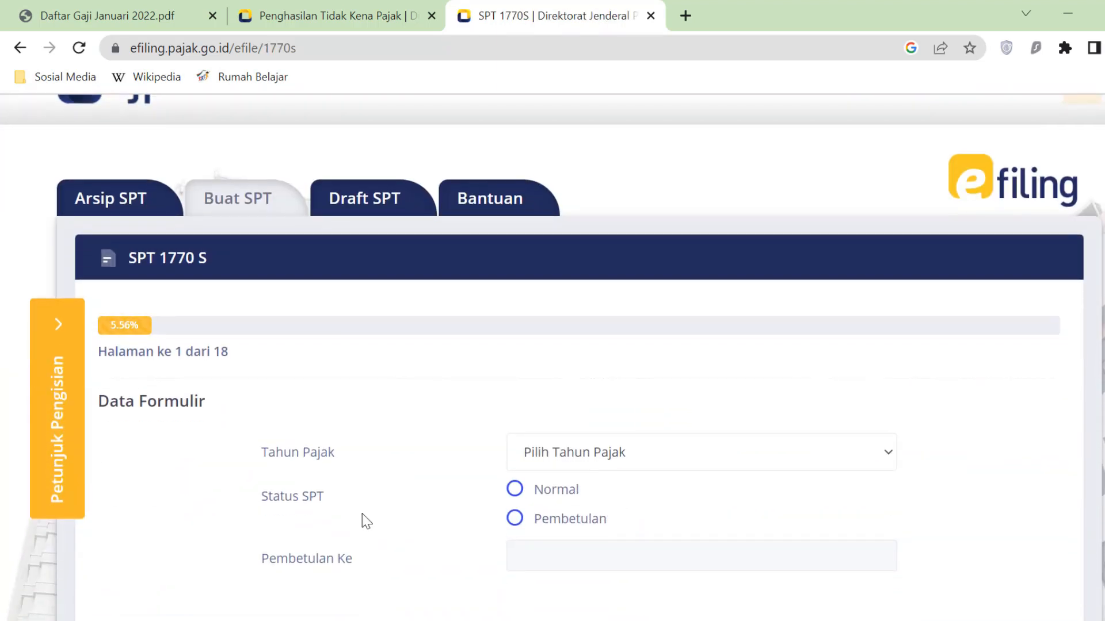
scroll(358, 495, down, 2)
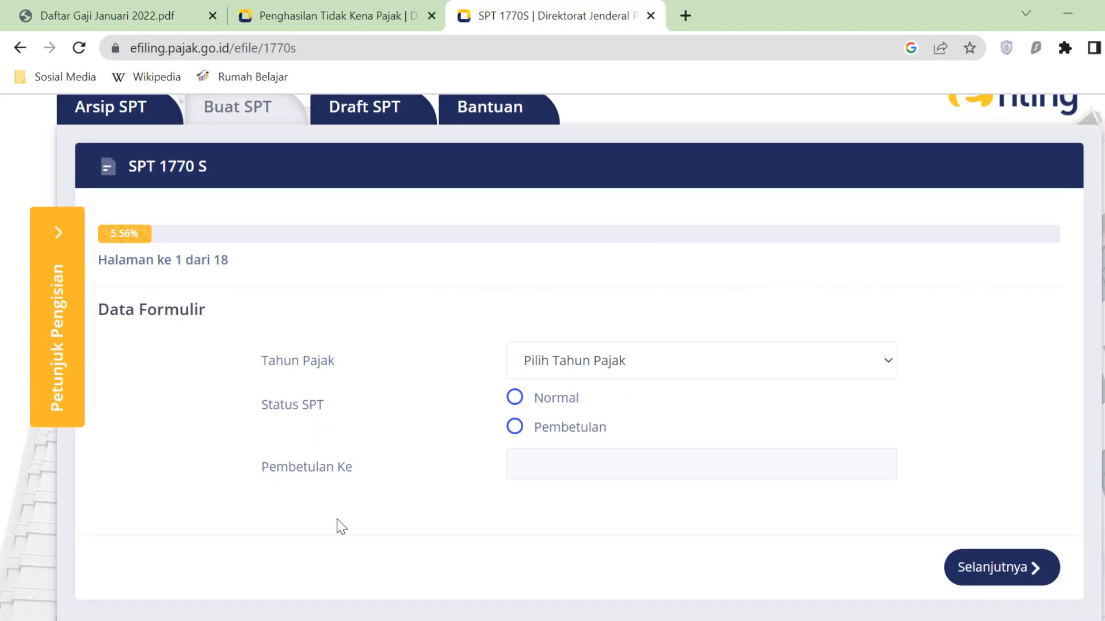
click(861, 362)
click(636, 408)
click(635, 416)
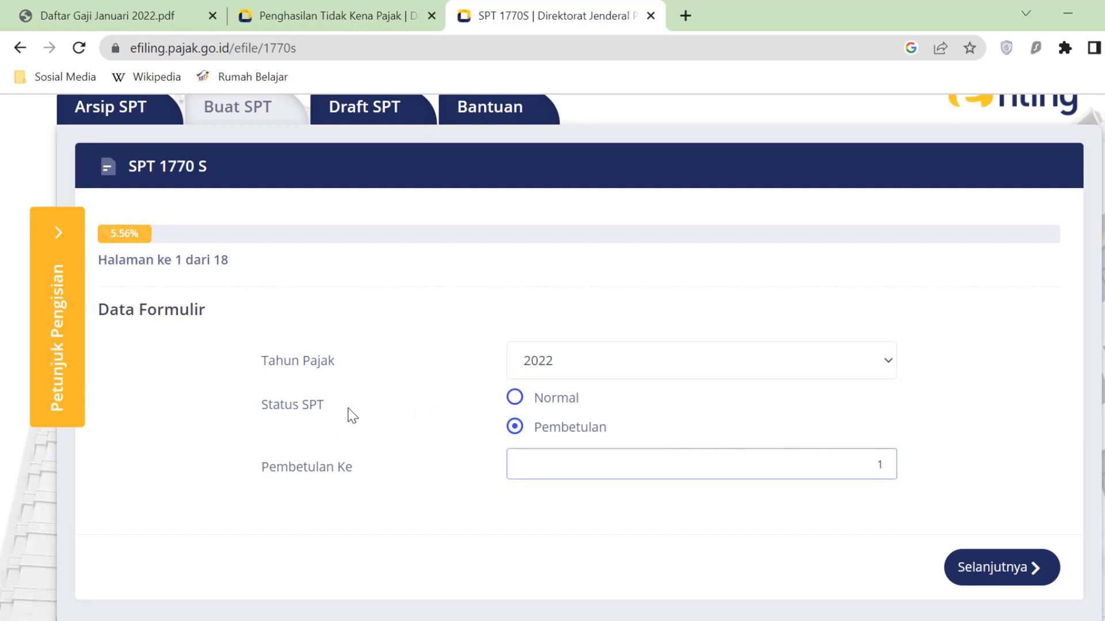
click(524, 407)
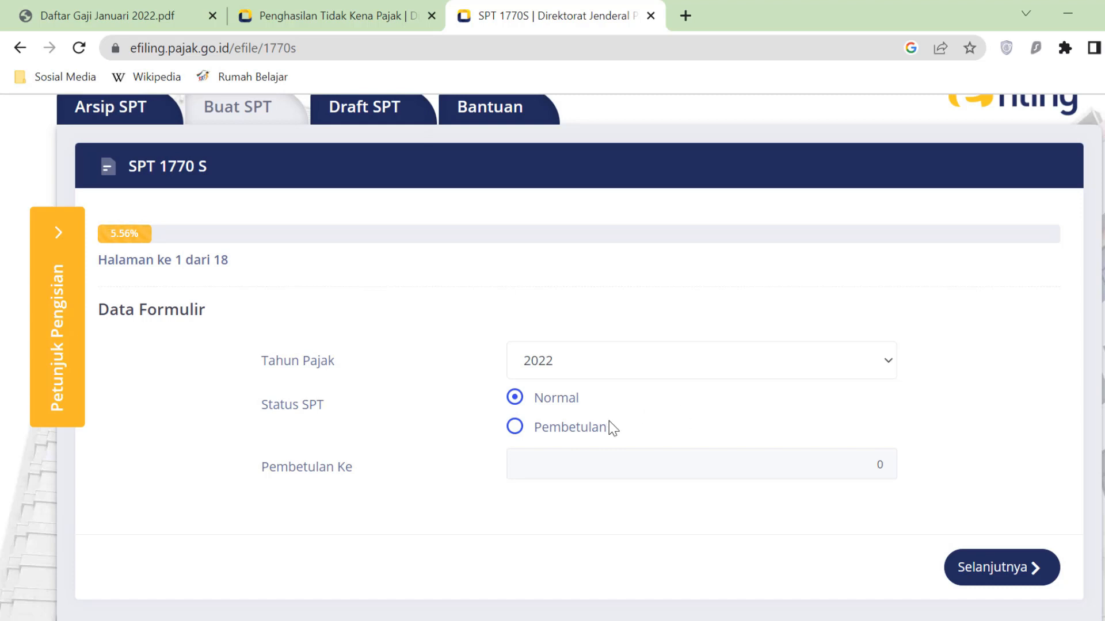
click(516, 427)
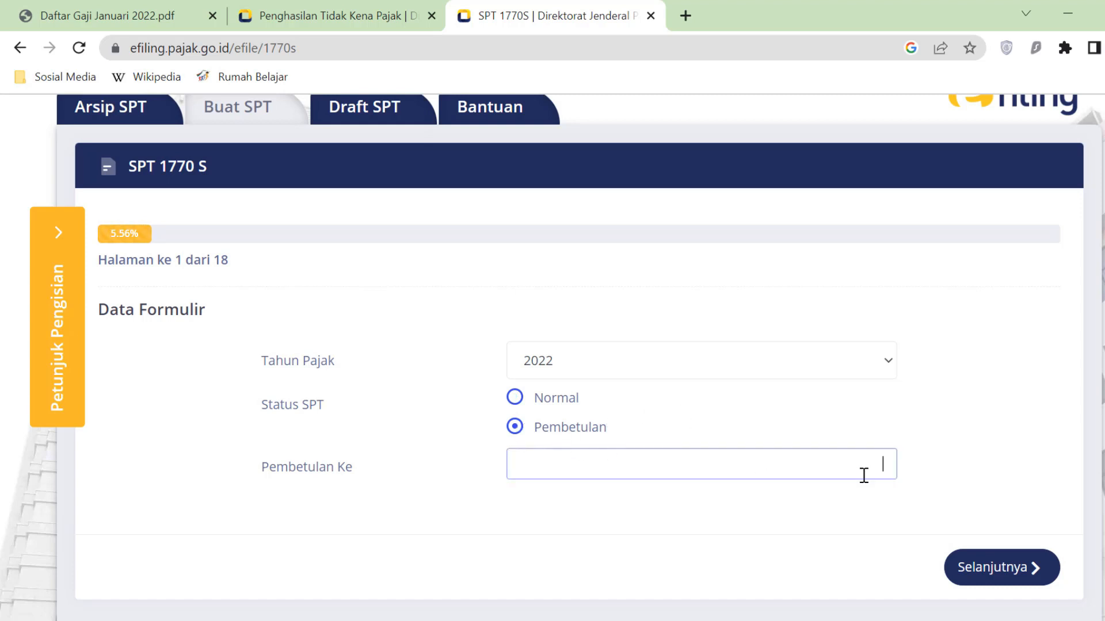
text(1)
click(1041, 570)
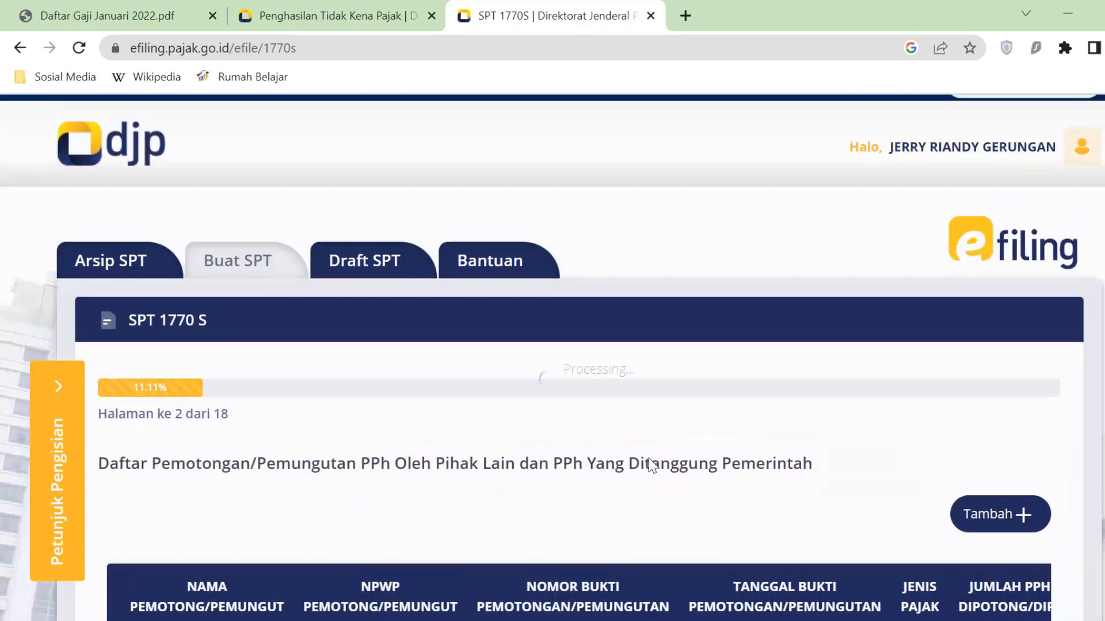
- Scroll through page 2's empty list of PPh withheld by other parties
scroll(658, 484, down, 3)
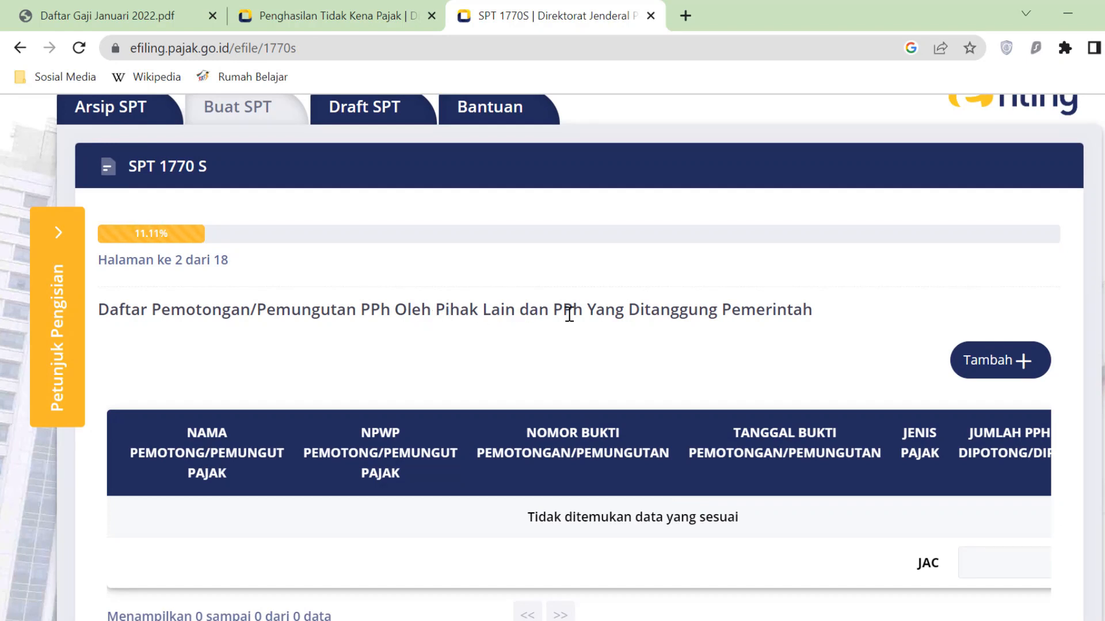
scroll(810, 389, down, 2)
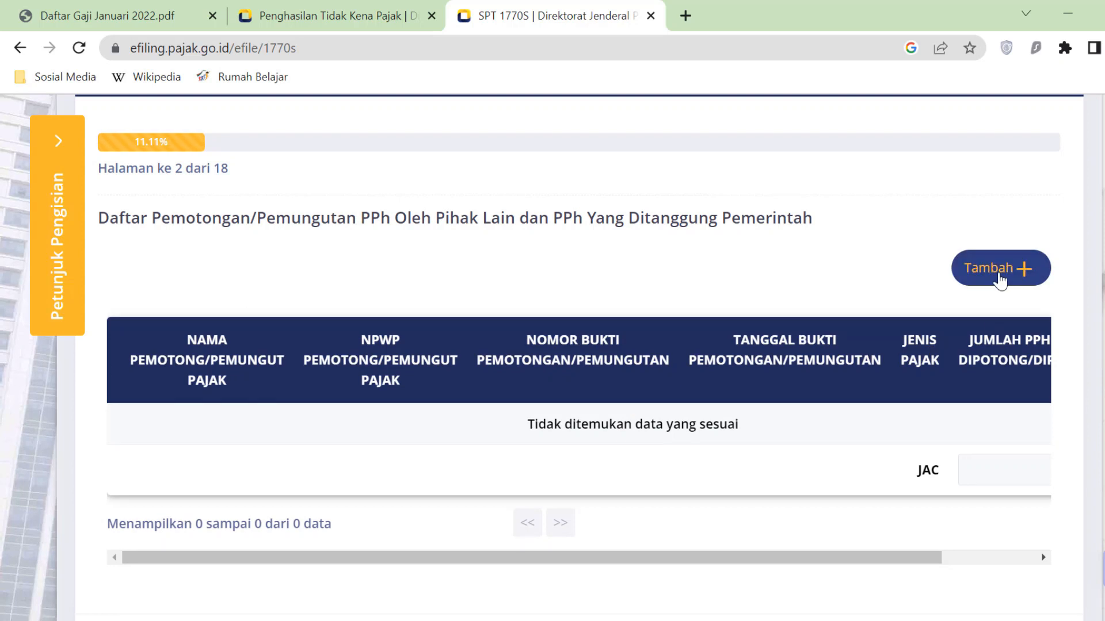
- Add a new withholding slip with tax type Pasal 21 and focus its NPWP field
click(1030, 280)
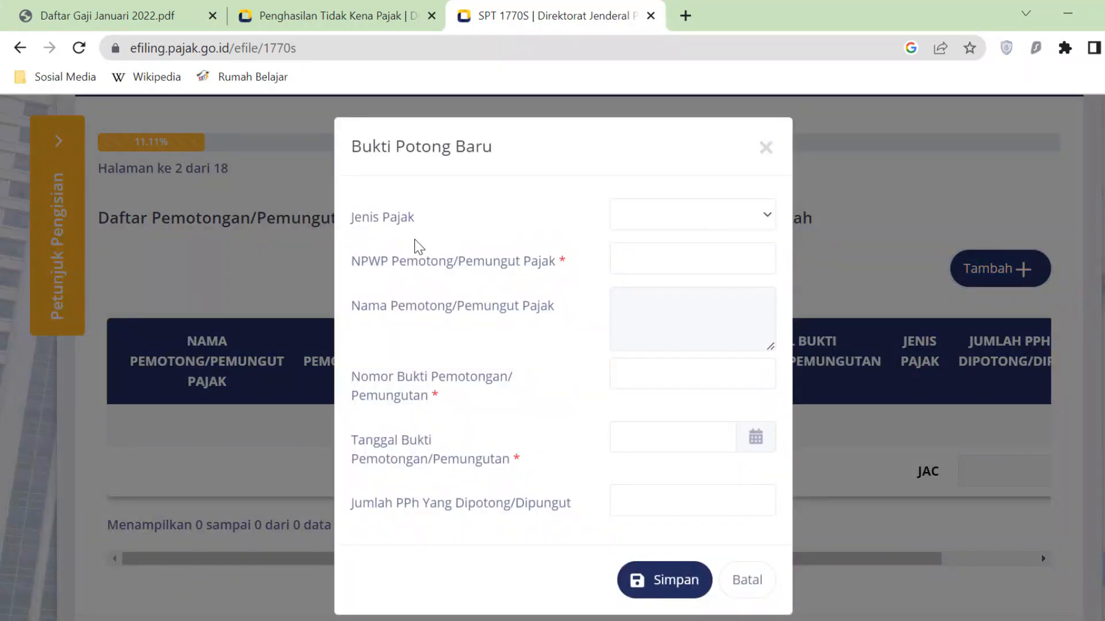
click(766, 214)
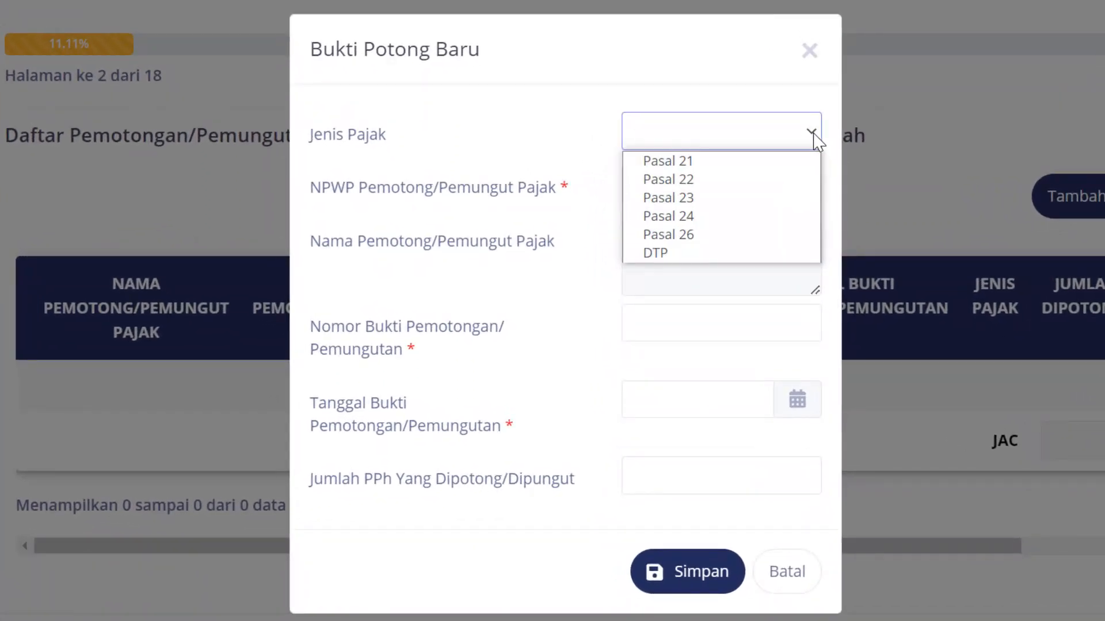
click(677, 167)
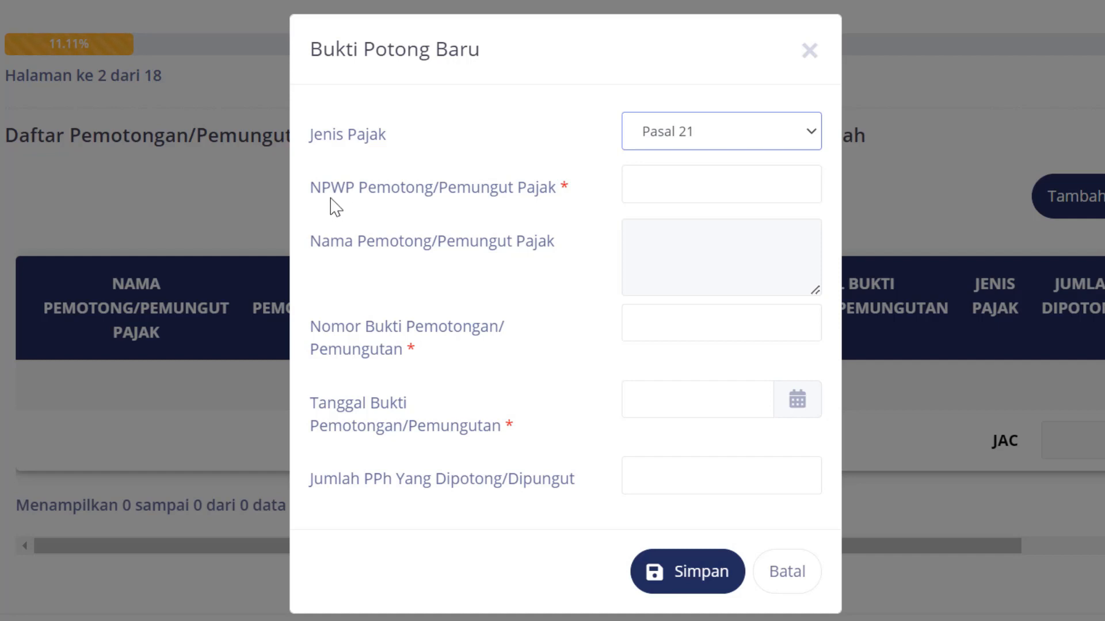
click(649, 188)
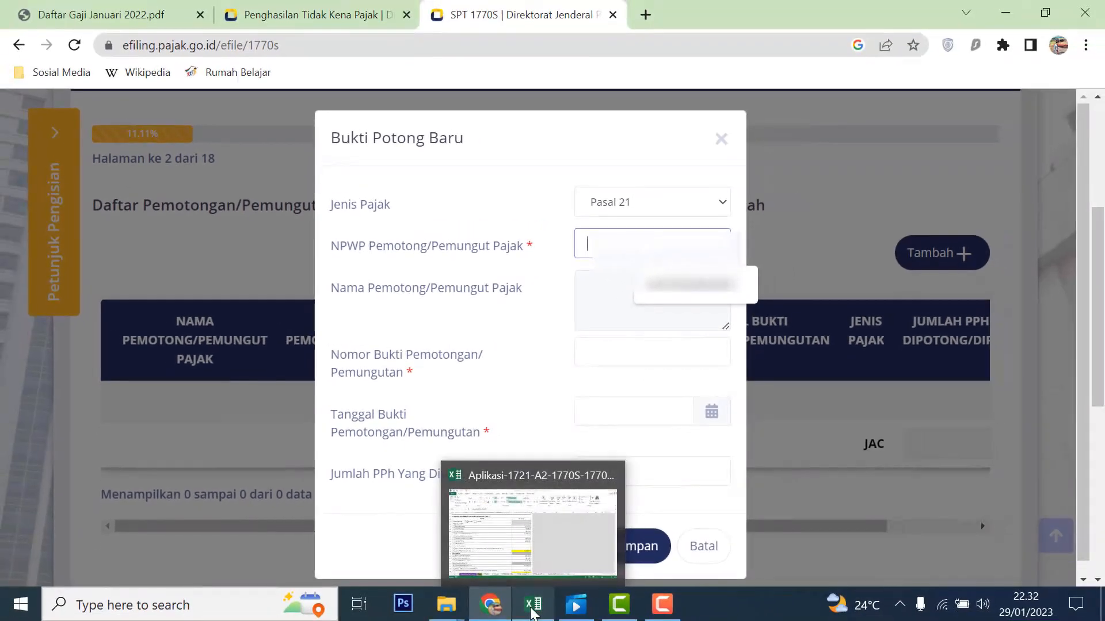
click(532, 609)
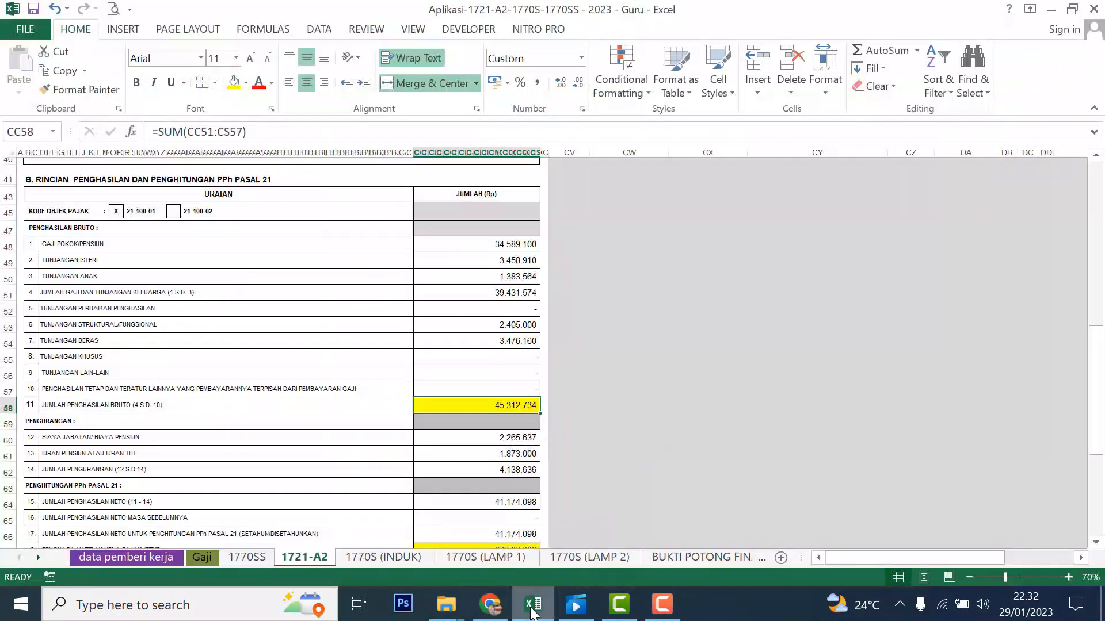
- Copy the employer's NPWP from cell C6 of the data pemberi kerja sheet
click(154, 557)
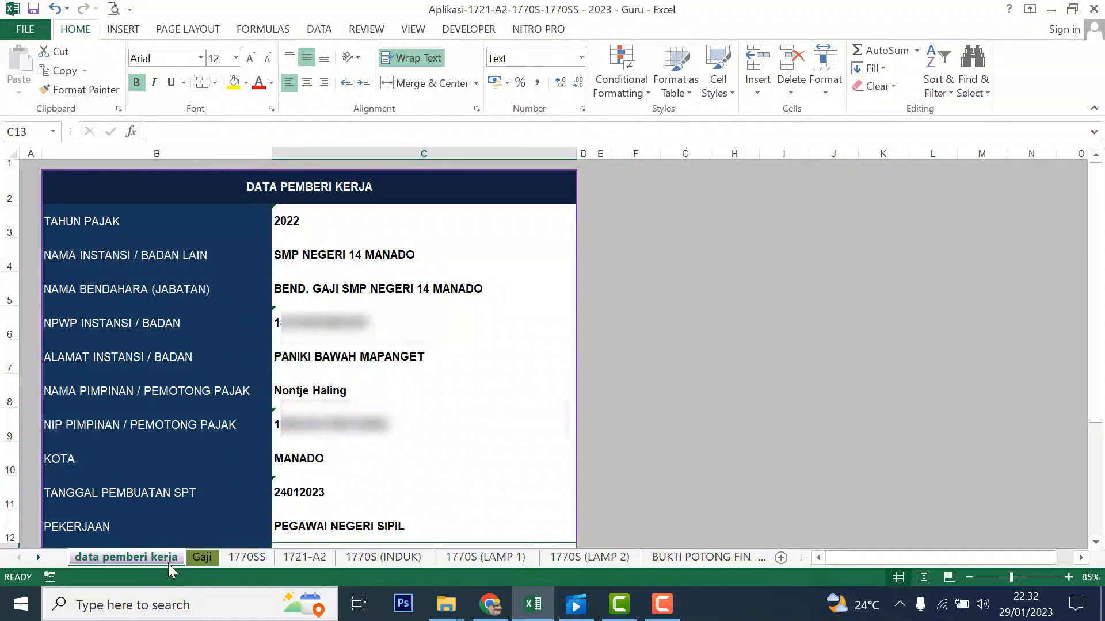
click(302, 328)
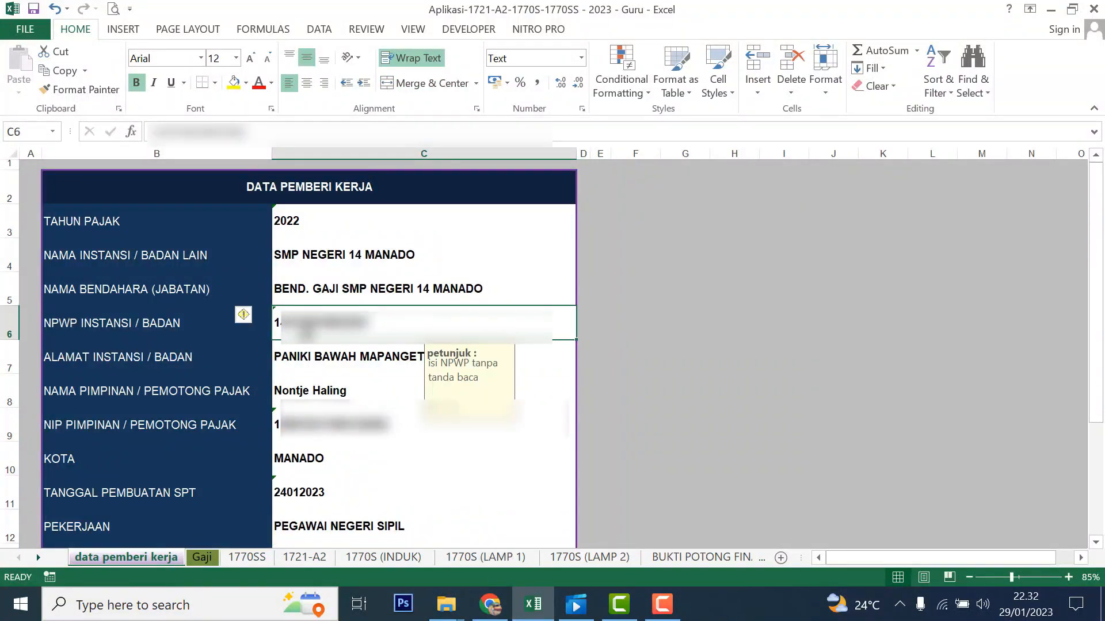
key(ctrl+v)
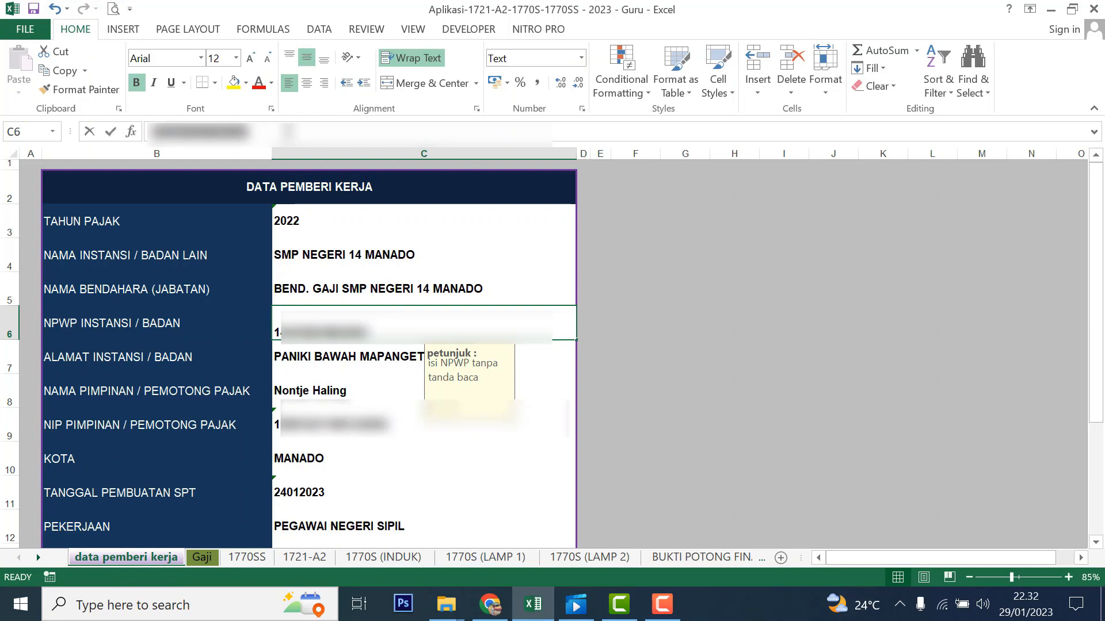
click(489, 604)
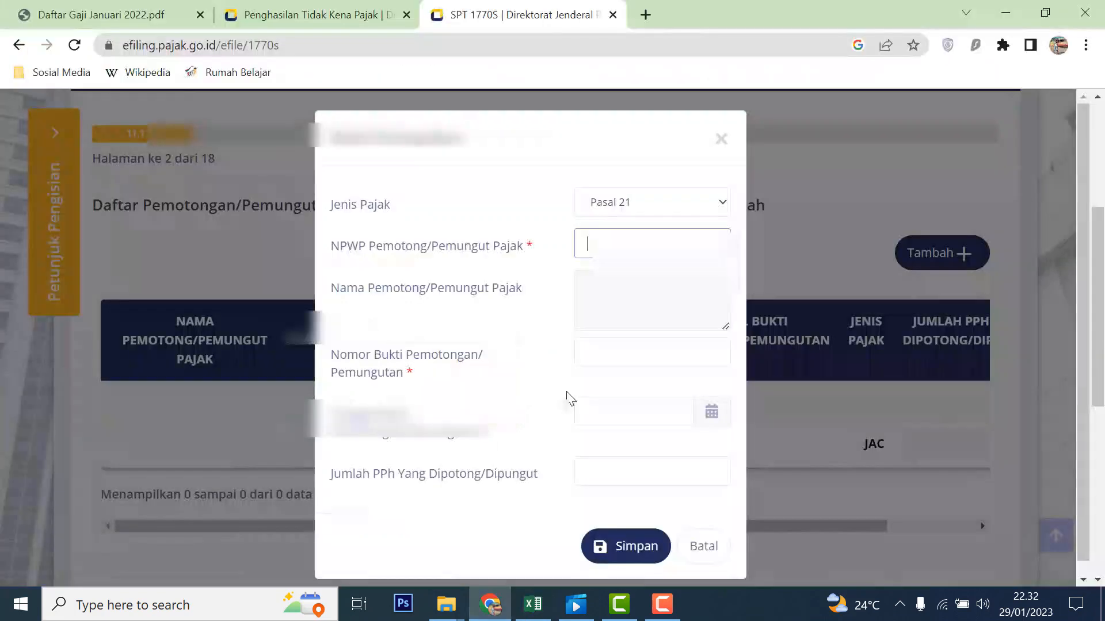
- Paste the employer's NPWP into NPWP Pemotong so the withholder name loads
click(607, 241)
key(ctrl+v)
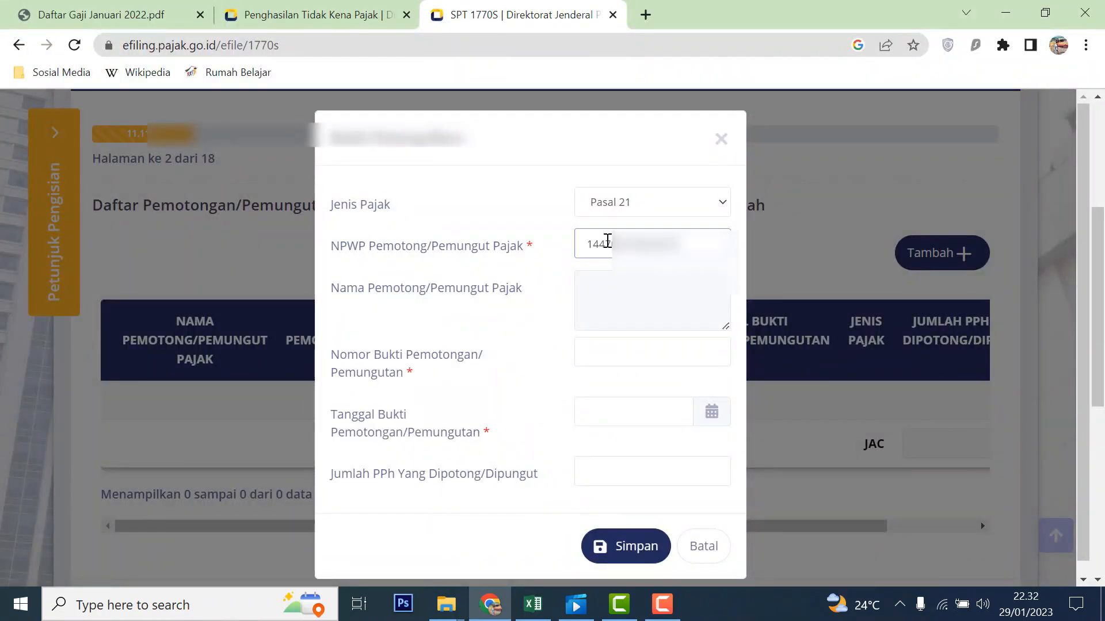
click(605, 288)
key(Tab)
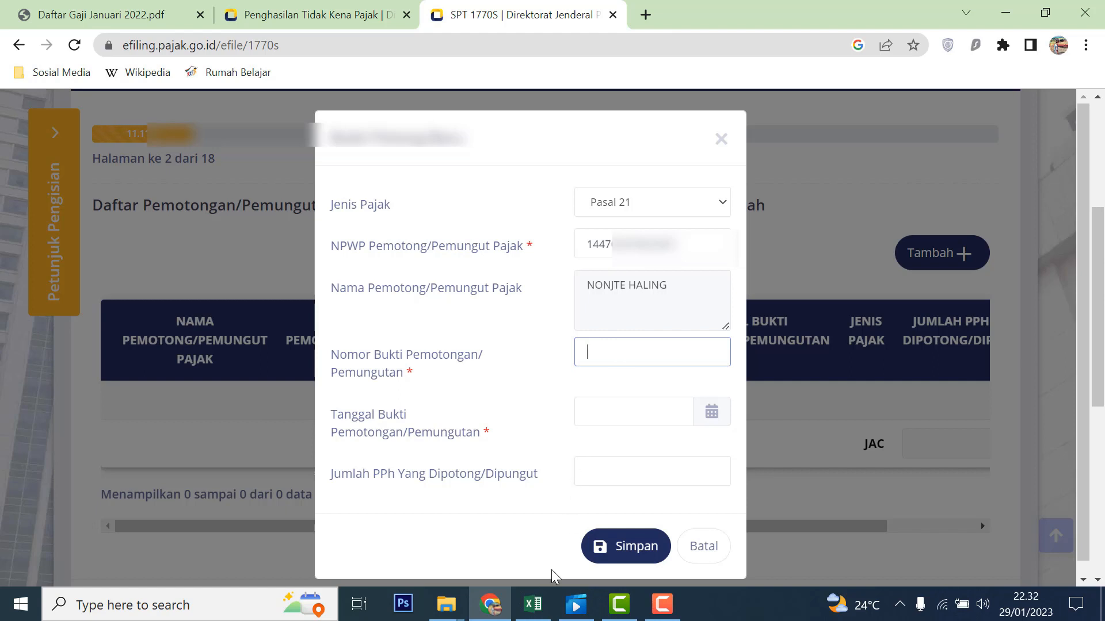
click(533, 605)
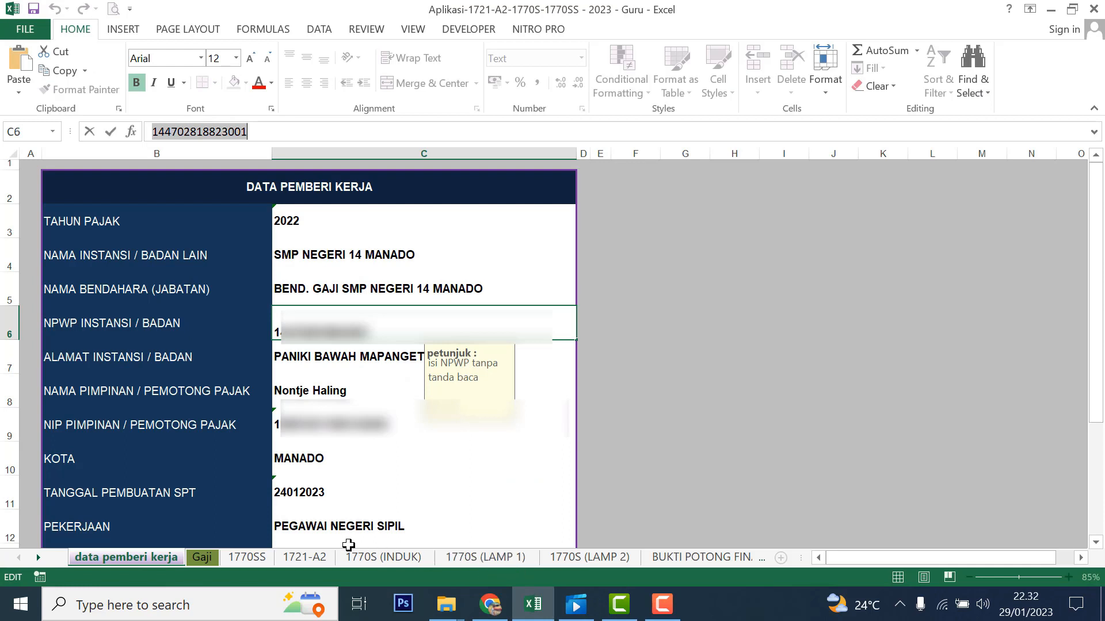
- Read the slip number 1.2-12.22-000001 part by part on the 1721-A2 sheet
click(313, 561)
scroll(357, 412, up, 5)
scroll(357, 412, up, 7)
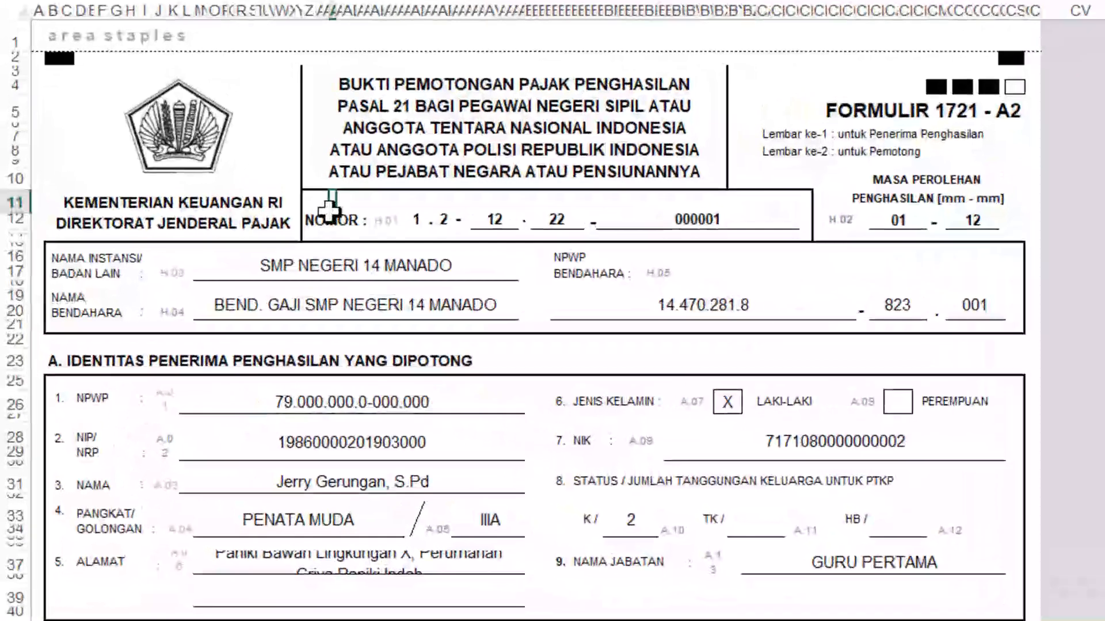
click(233, 257)
click(424, 217)
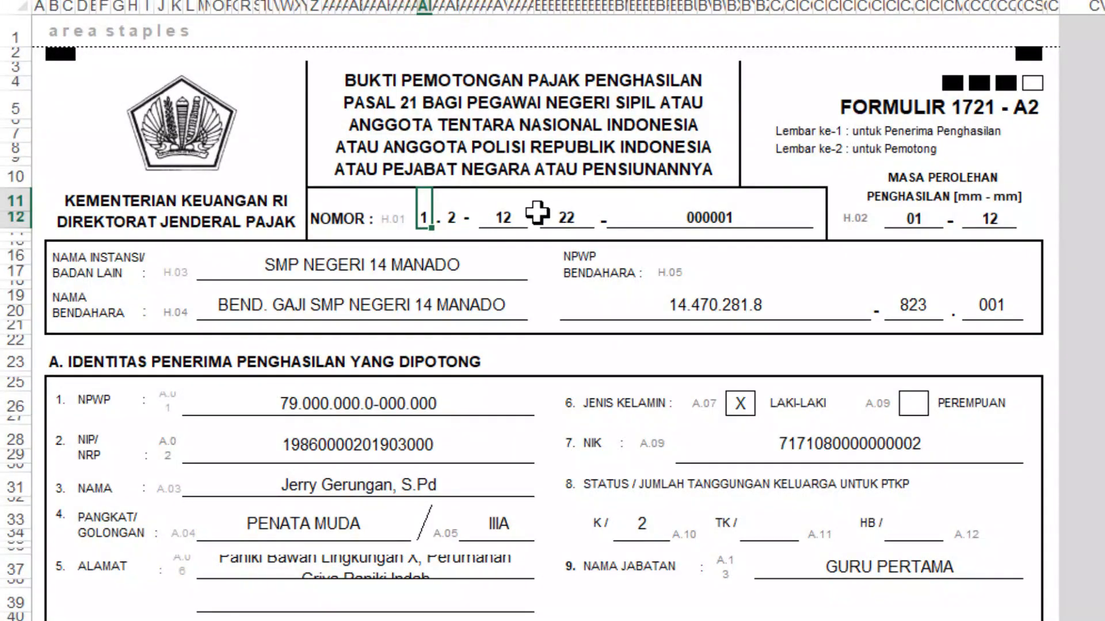
click(452, 218)
click(508, 212)
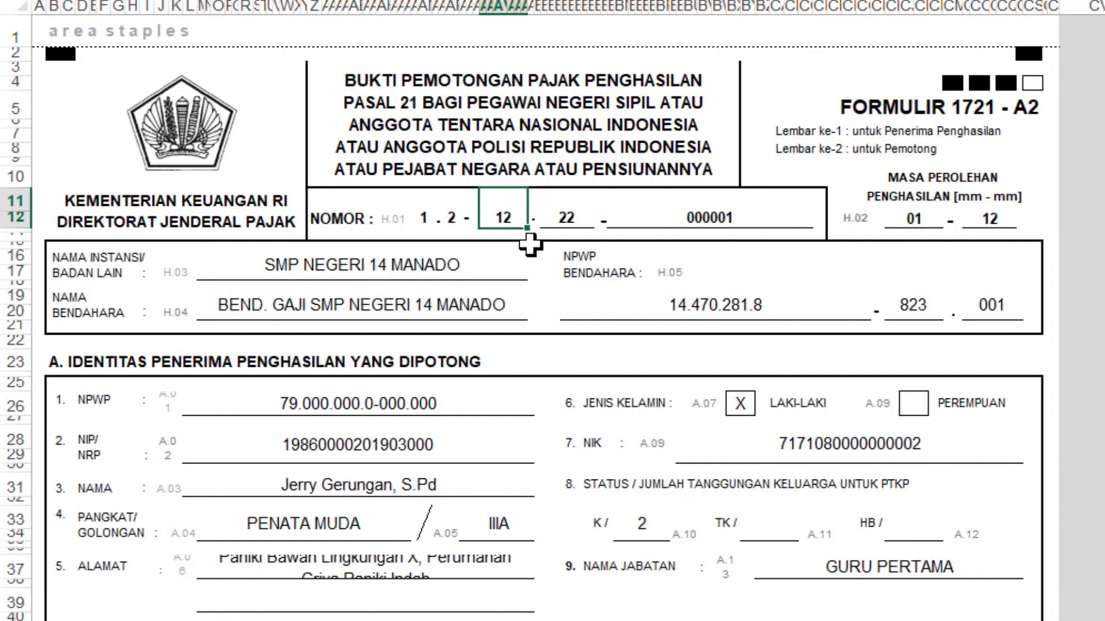
click(567, 211)
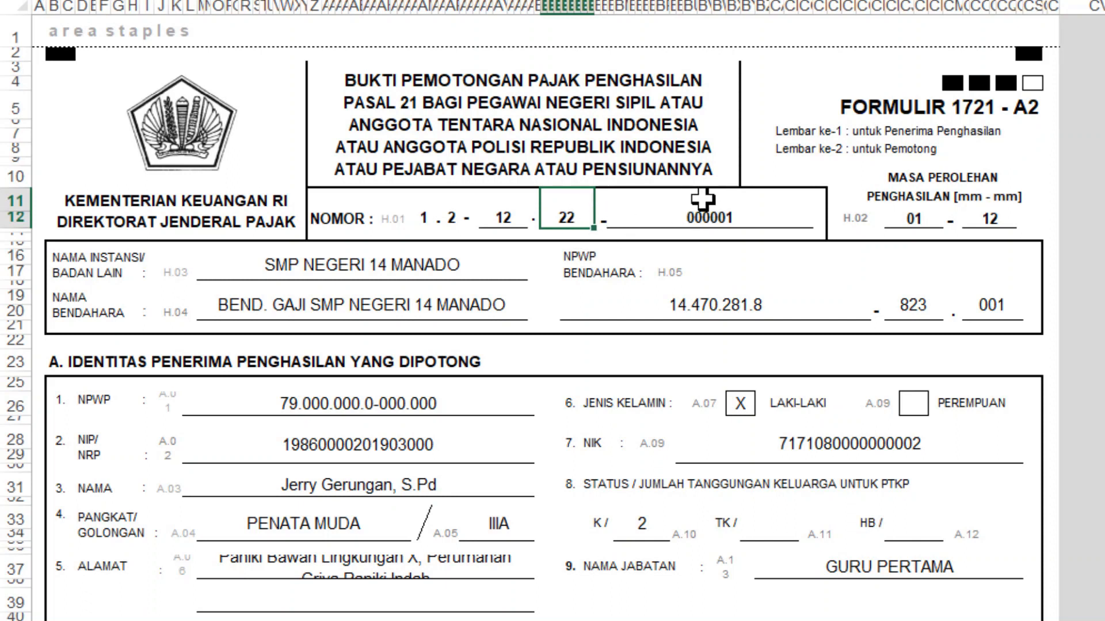
click(738, 204)
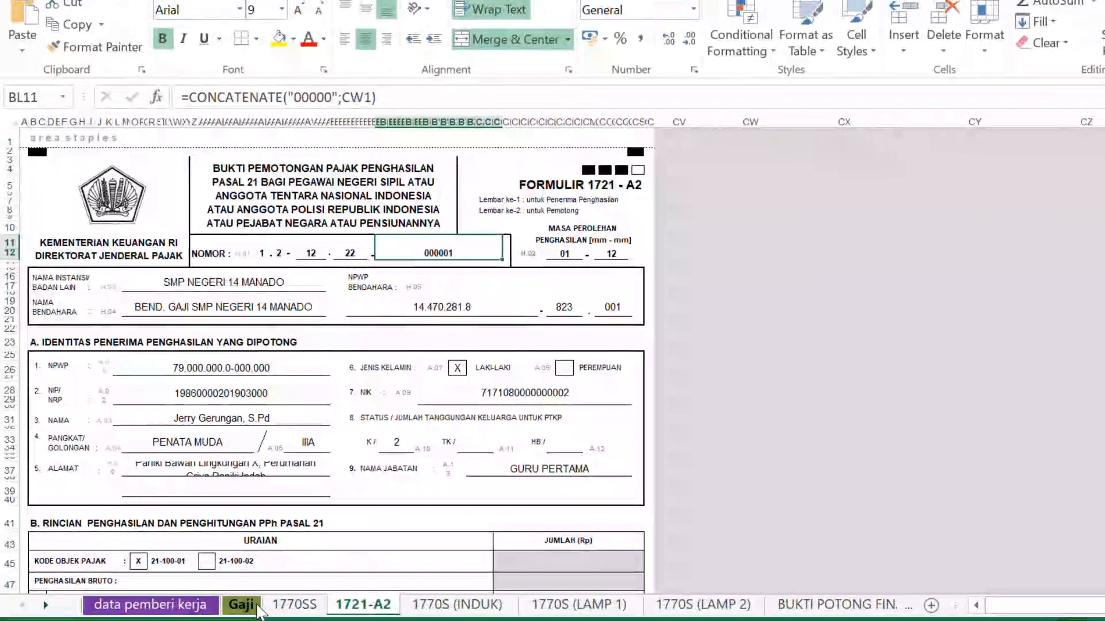
click(256, 607)
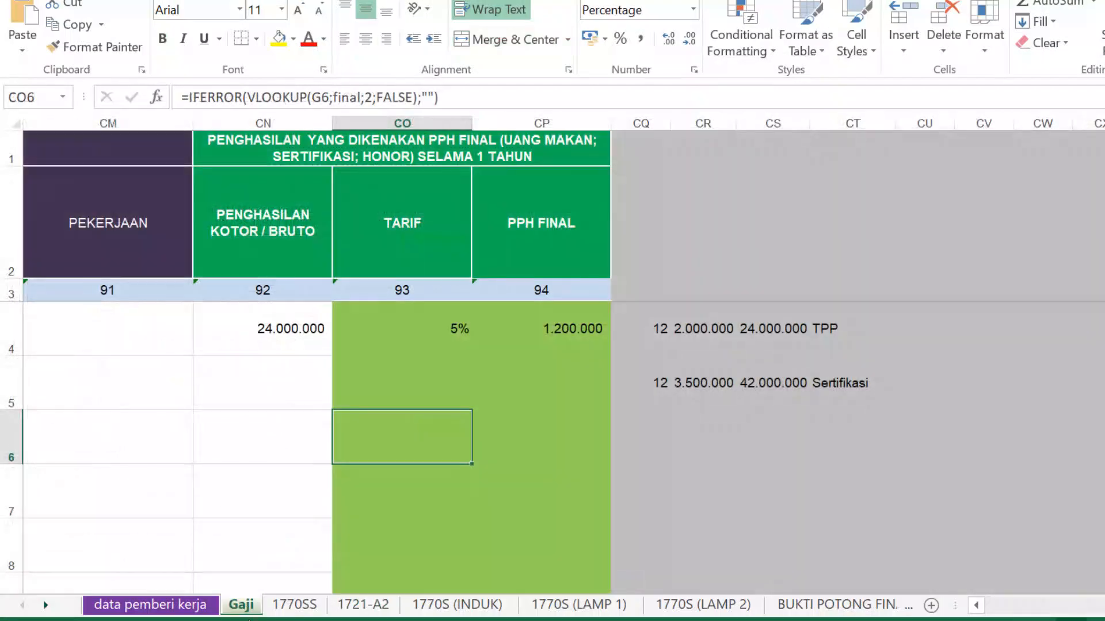
drag(1099, 606, 951, 608)
click(264, 329)
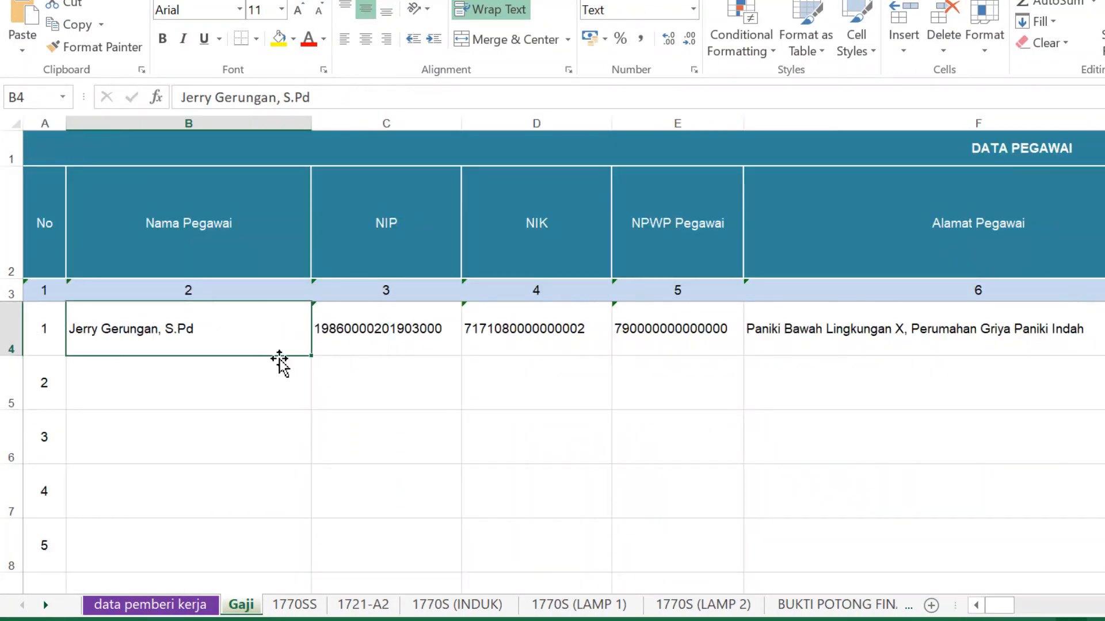
click(11, 326)
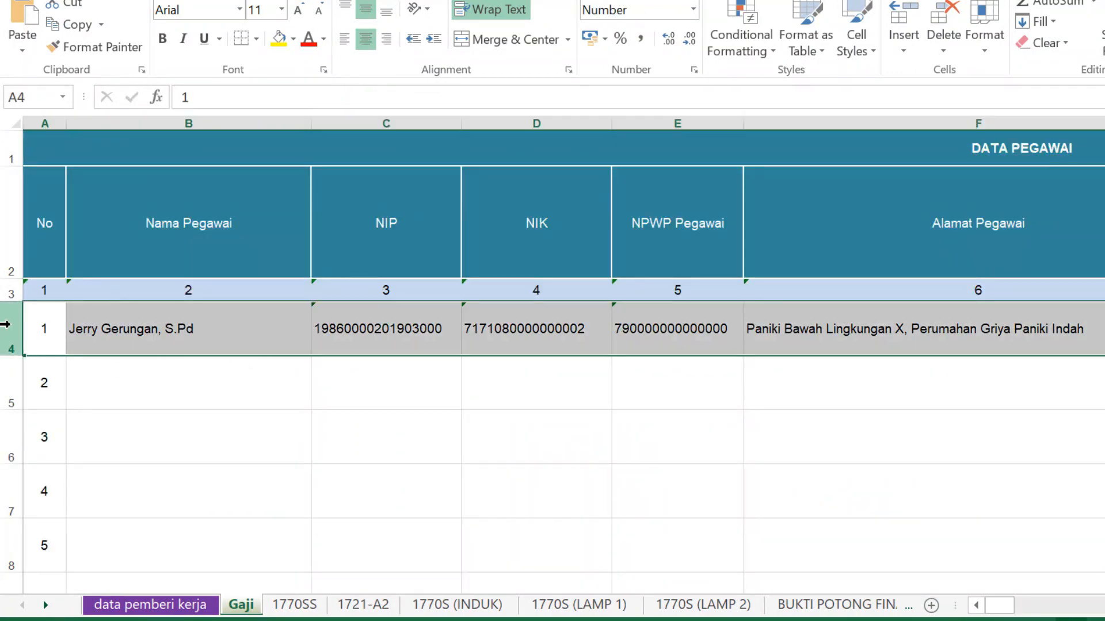
click(366, 604)
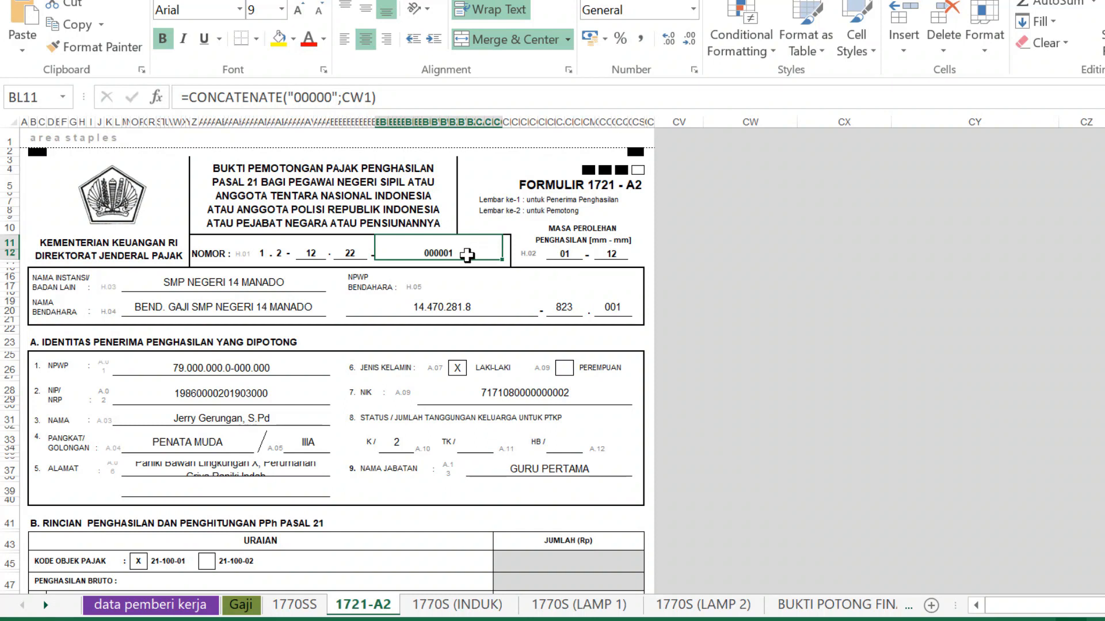
click(241, 604)
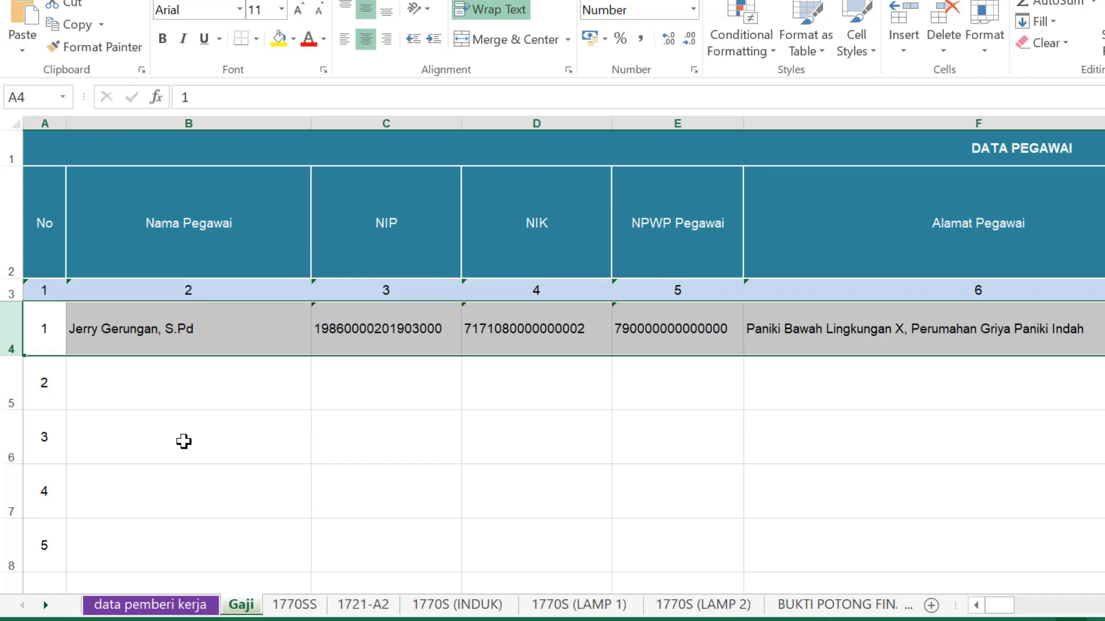
scroll(190, 443, down, 3)
scroll(190, 443, down, 6)
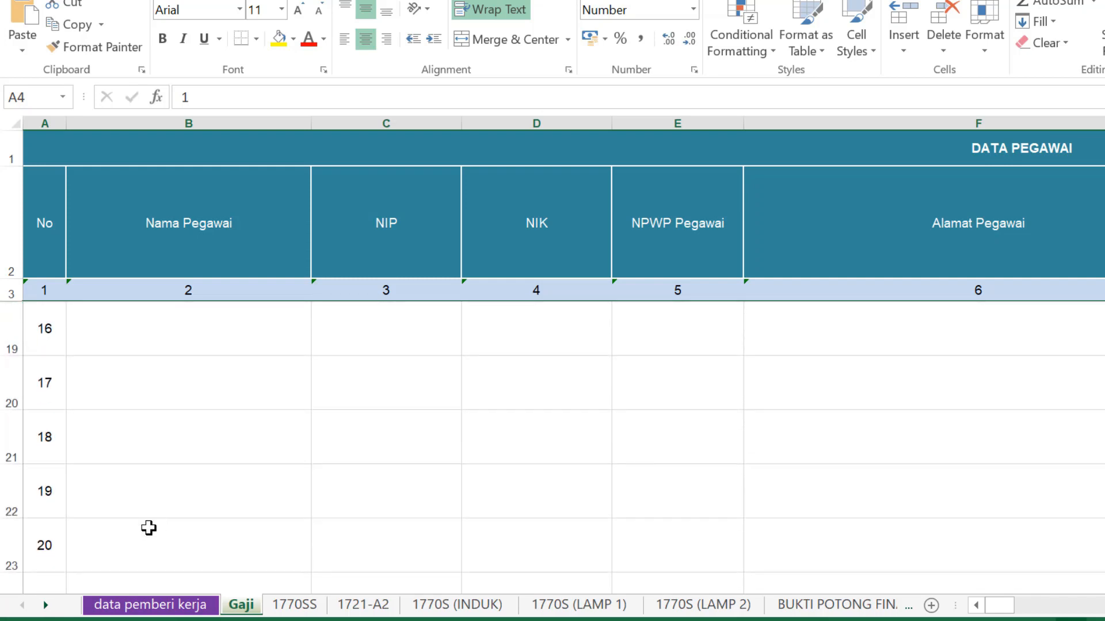
click(114, 444)
click(12, 435)
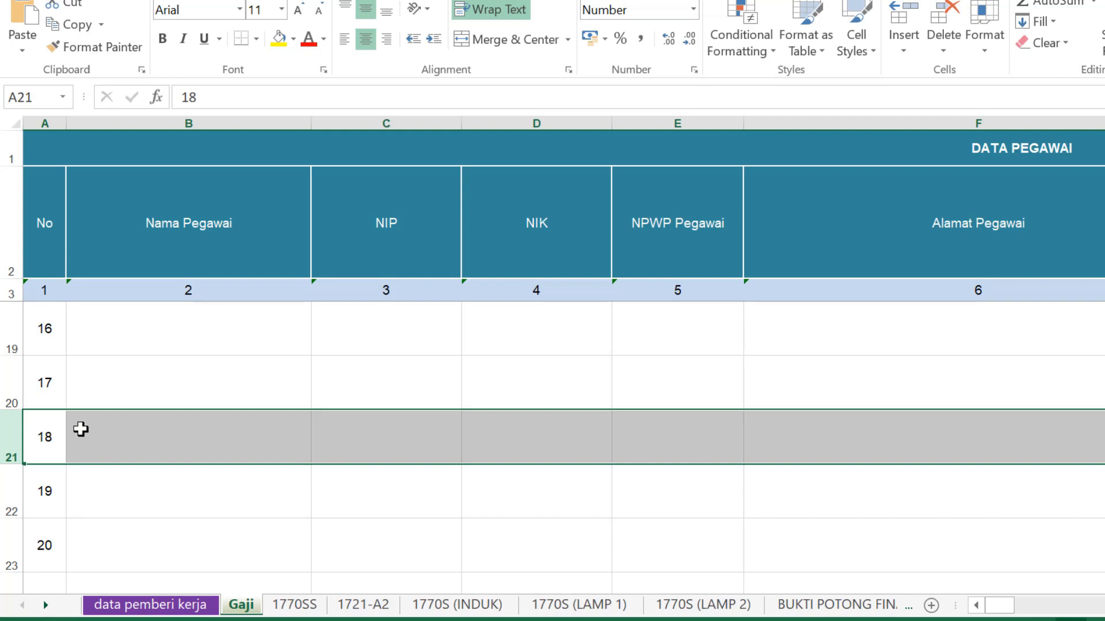
scroll(161, 447, up, 4)
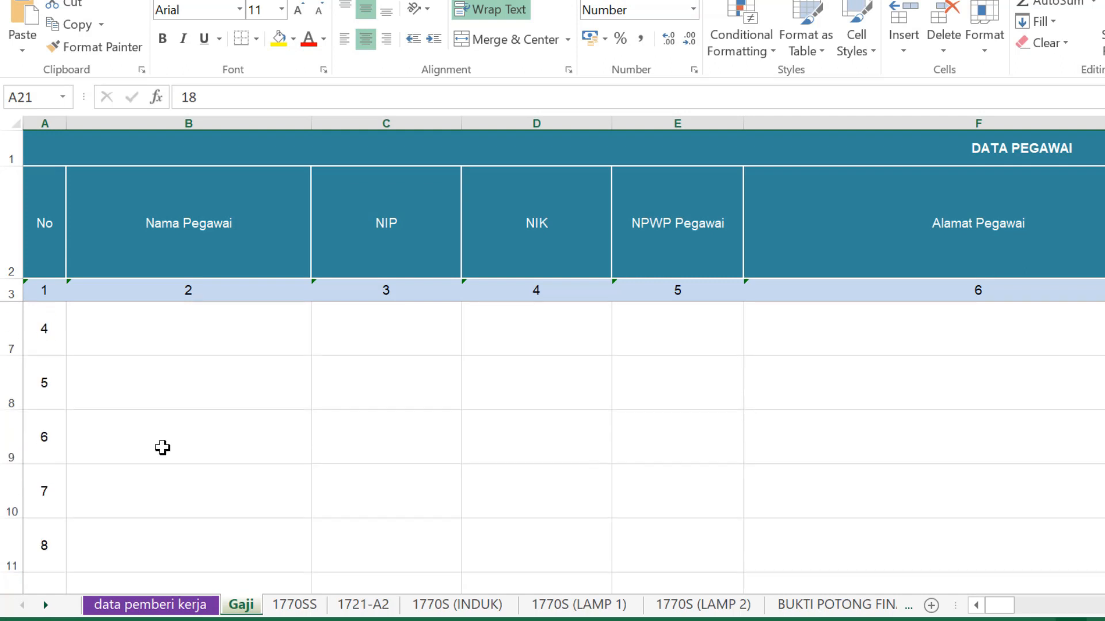
scroll(162, 448, up, 1)
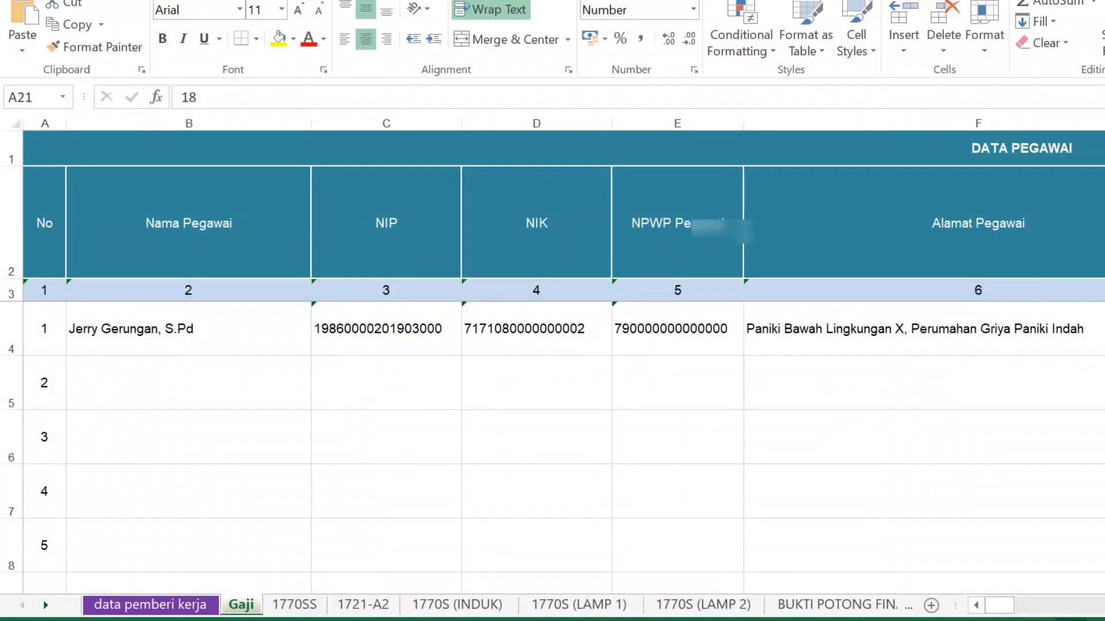
click(457, 604)
click(363, 604)
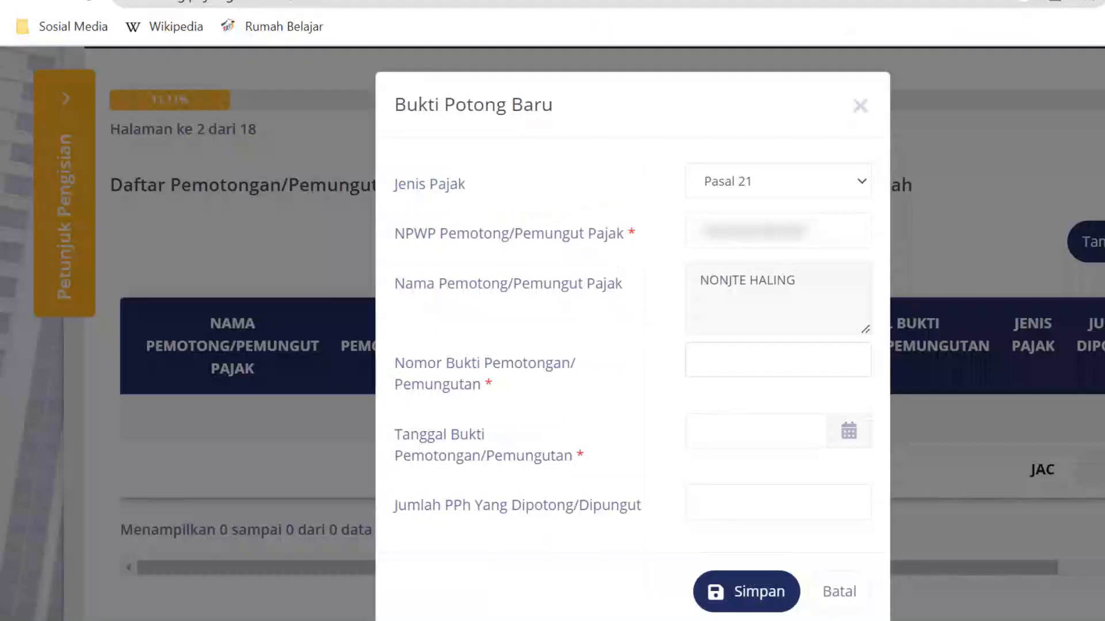
click(778, 360)
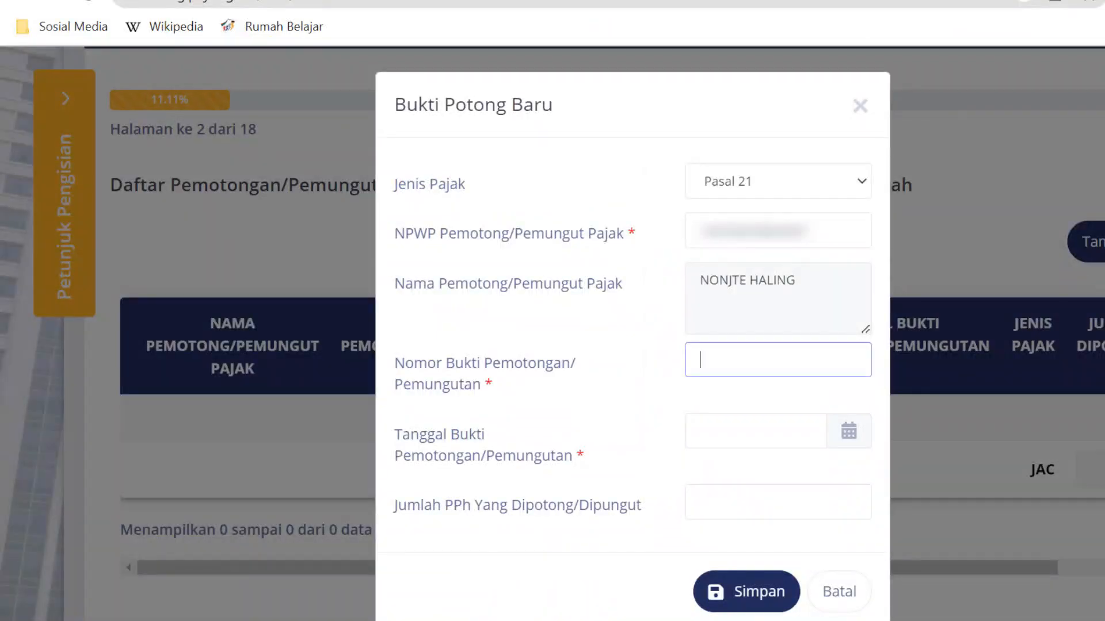
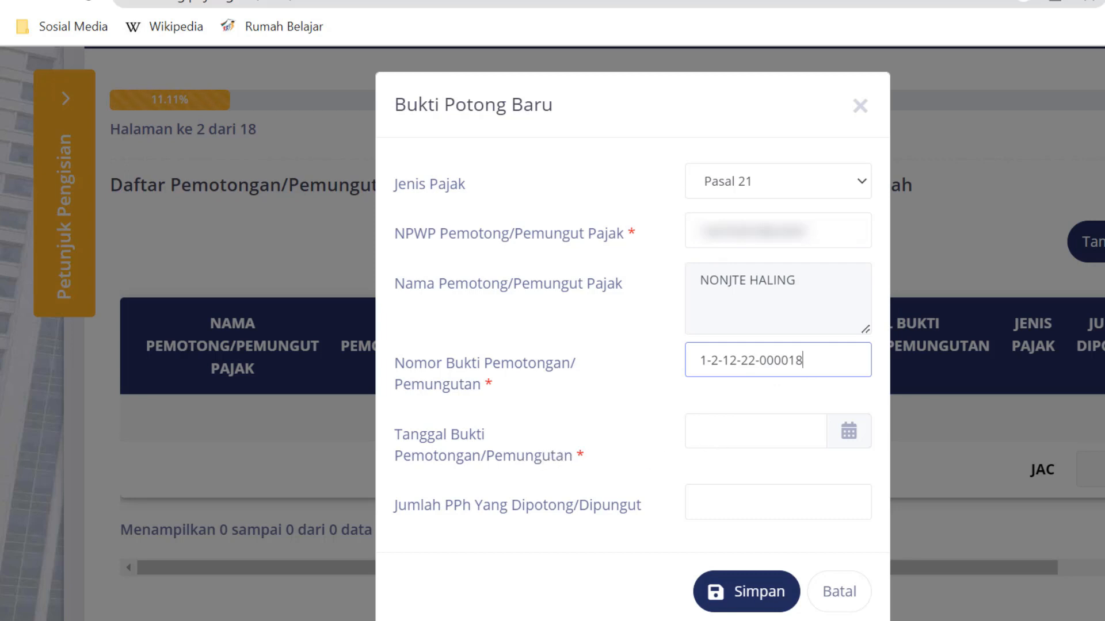
key(alt+Tab)
click(151, 604)
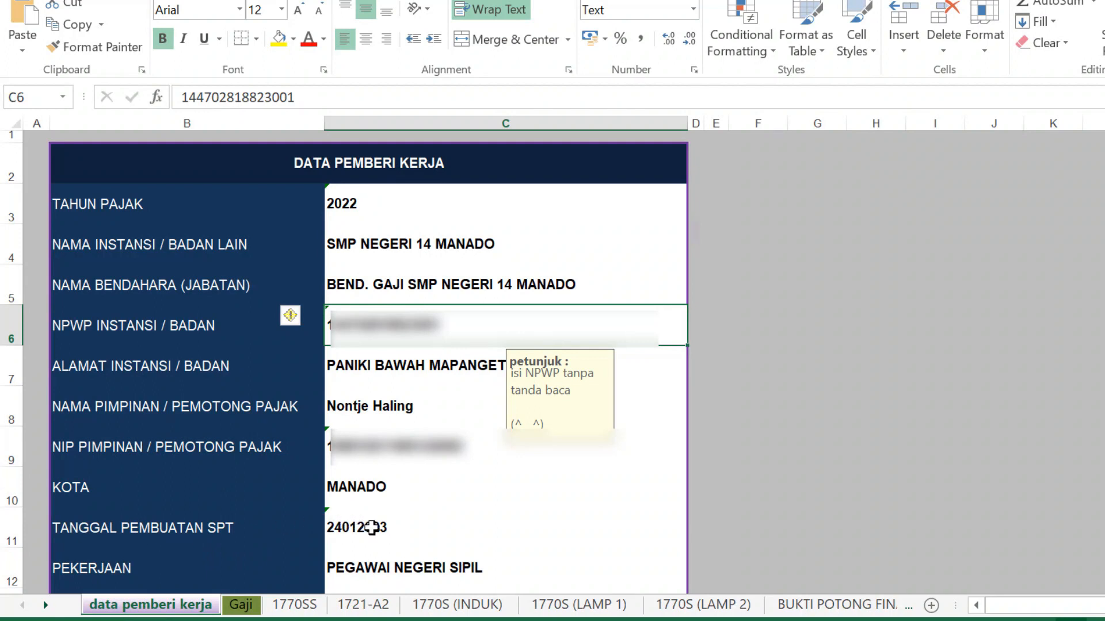
click(371, 528)
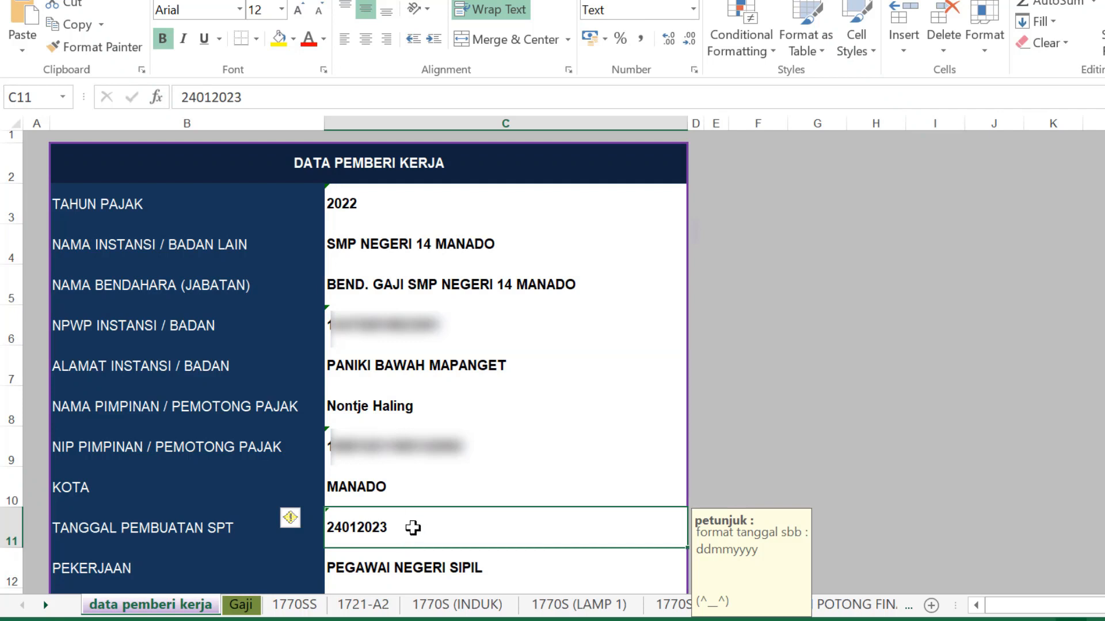
click(581, 620)
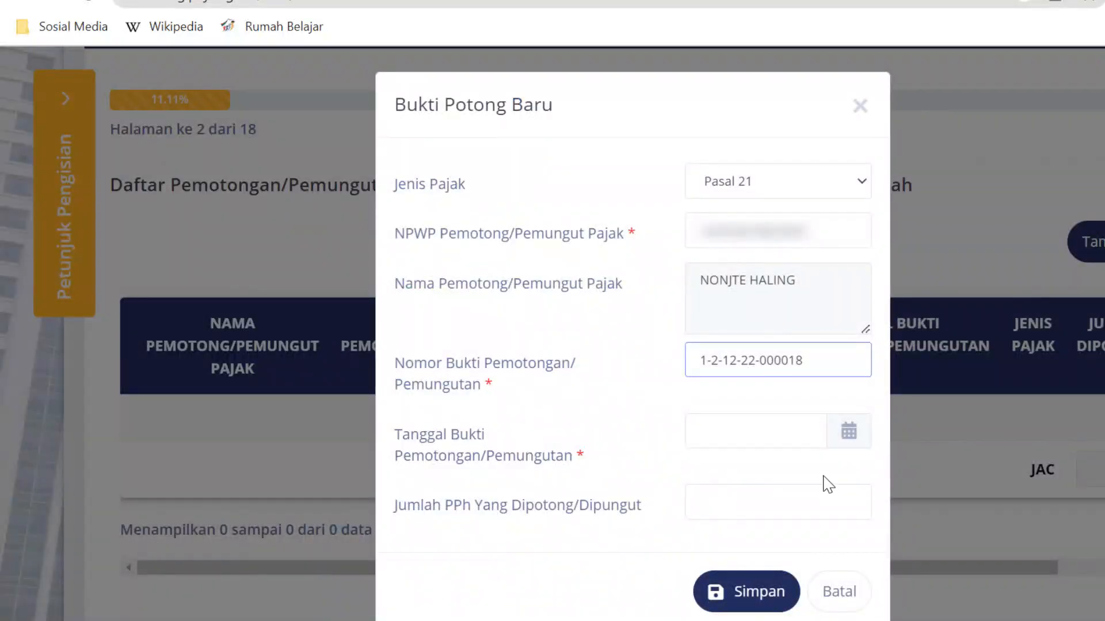
- Set the Tanggal Bukti Pemotongan to 24 January 2023 with the date picker
click(780, 442)
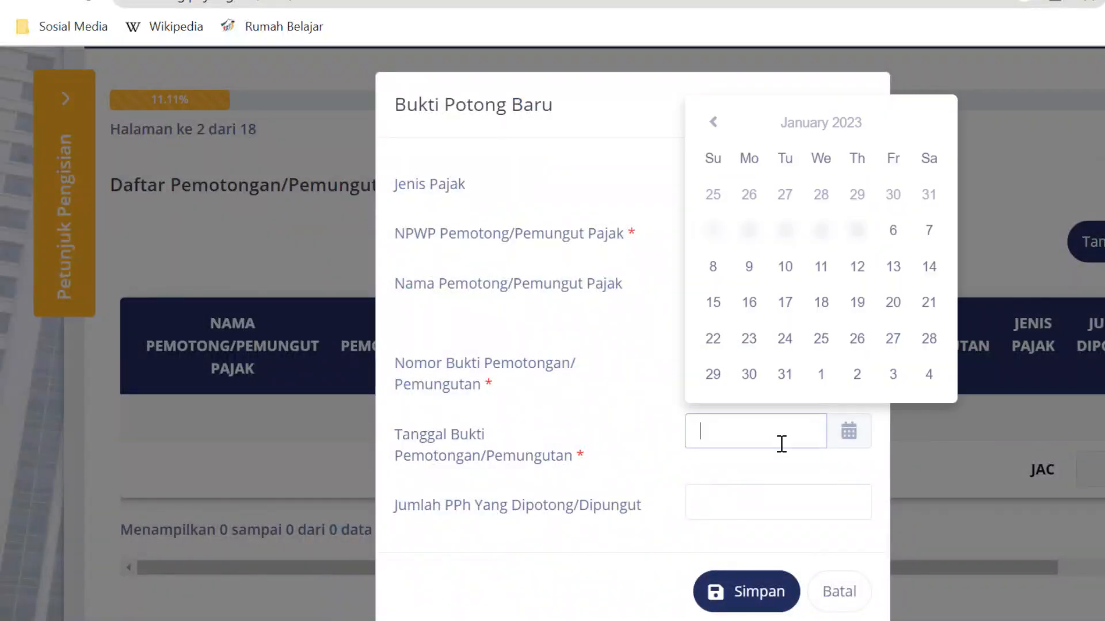
click(785, 340)
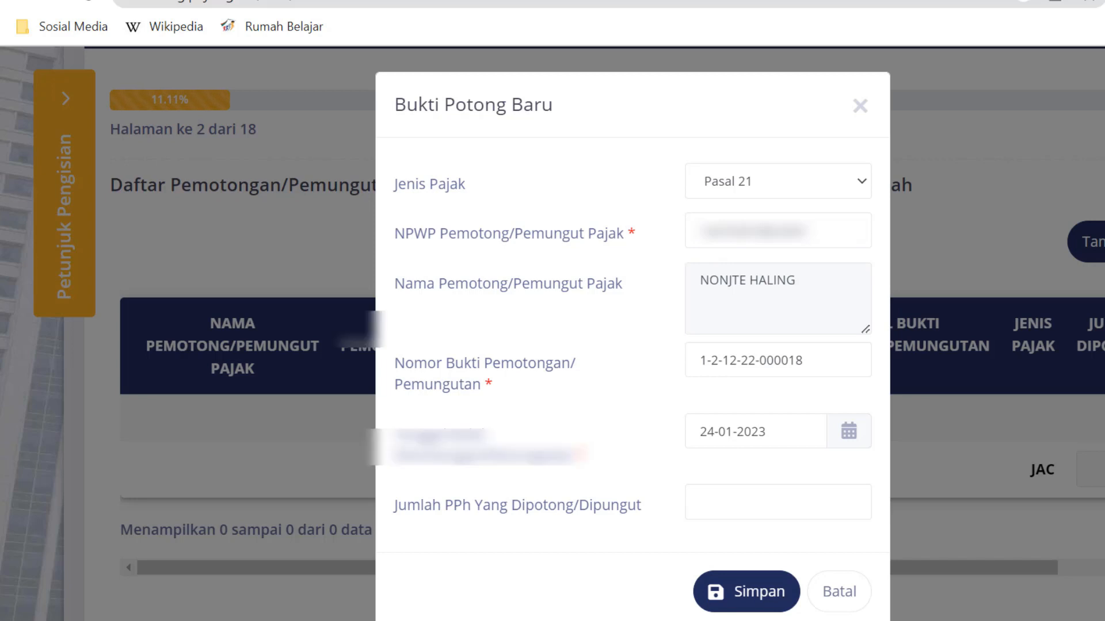
click(610, 620)
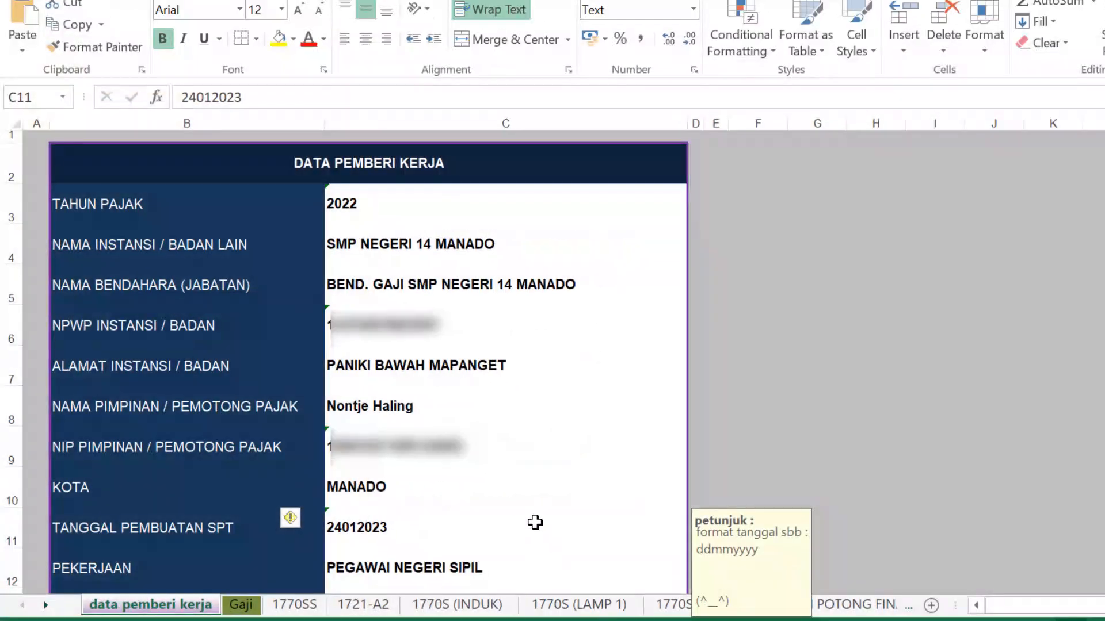
- Confirm nil PPh 21 in 1721-A2 rows 68–69 and enter 0 as the slip's Jumlah PPh
click(357, 612)
scroll(447, 495, down, 7)
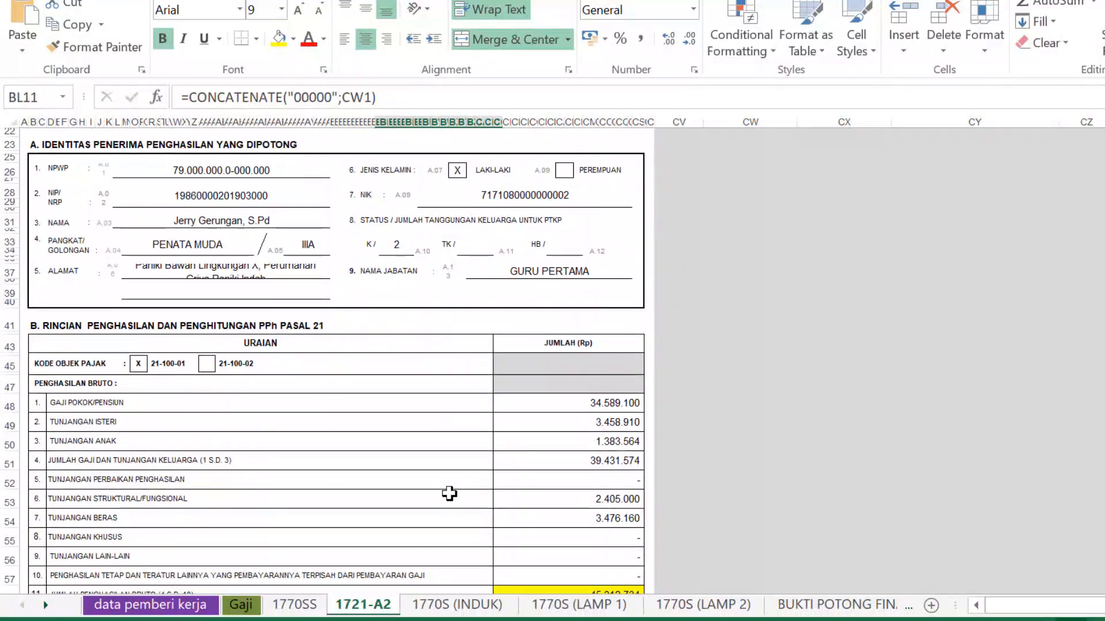
scroll(449, 494, down, 12)
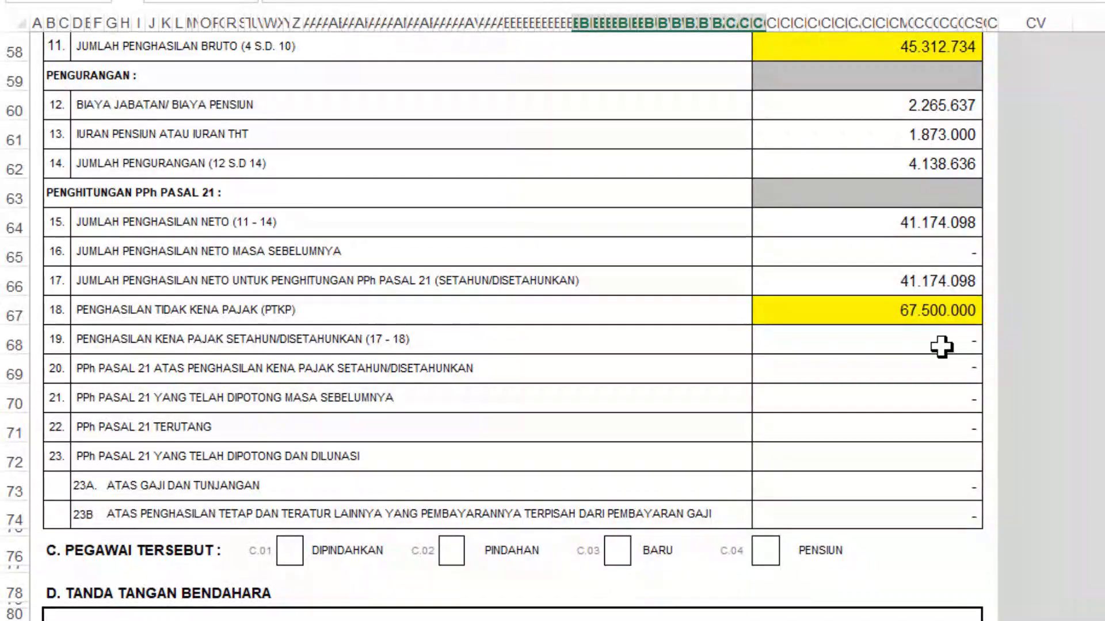
click(87, 372)
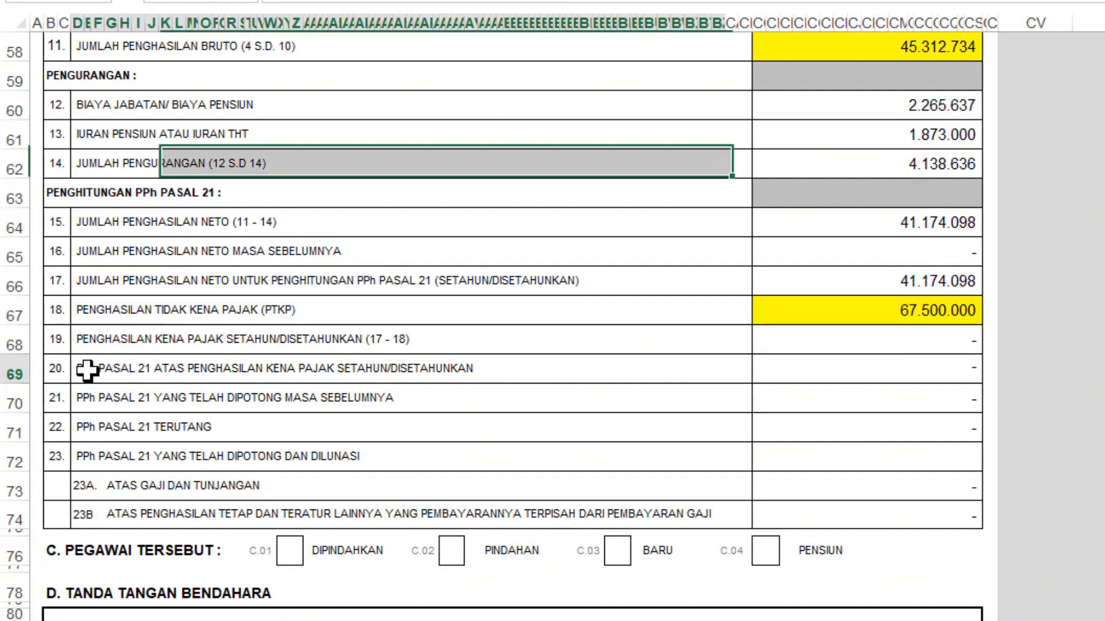
click(923, 343)
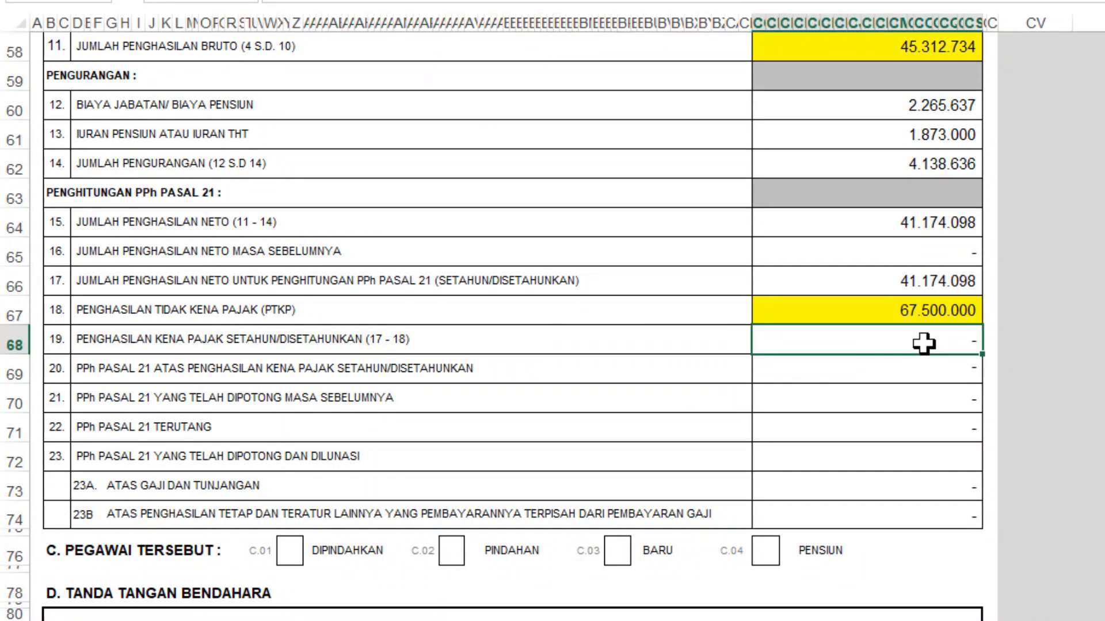
click(925, 359)
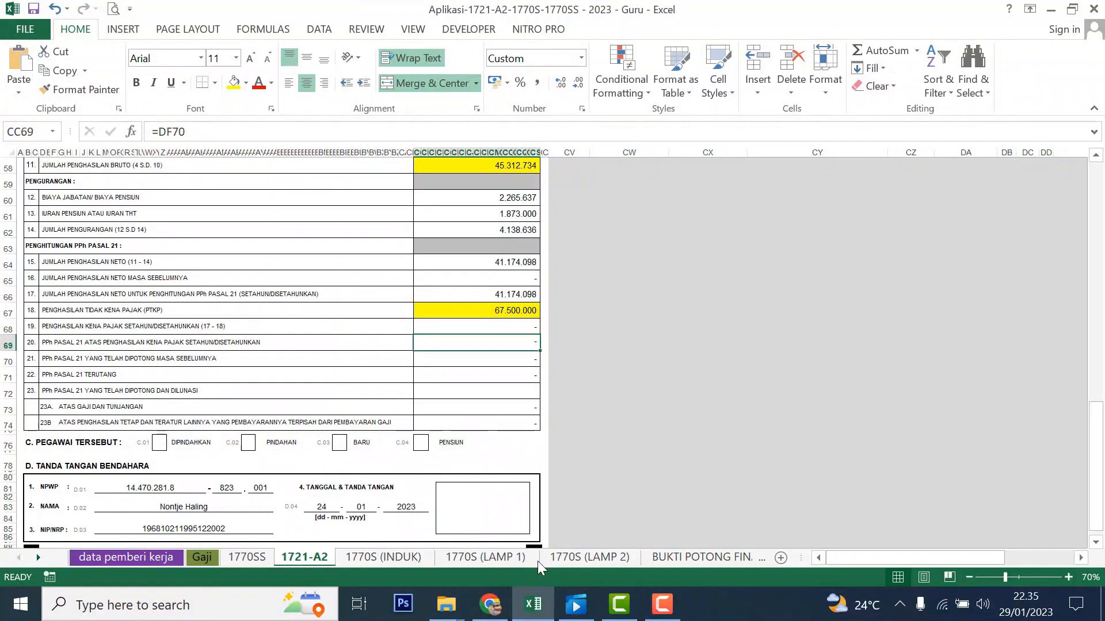
click(490, 605)
click(621, 472)
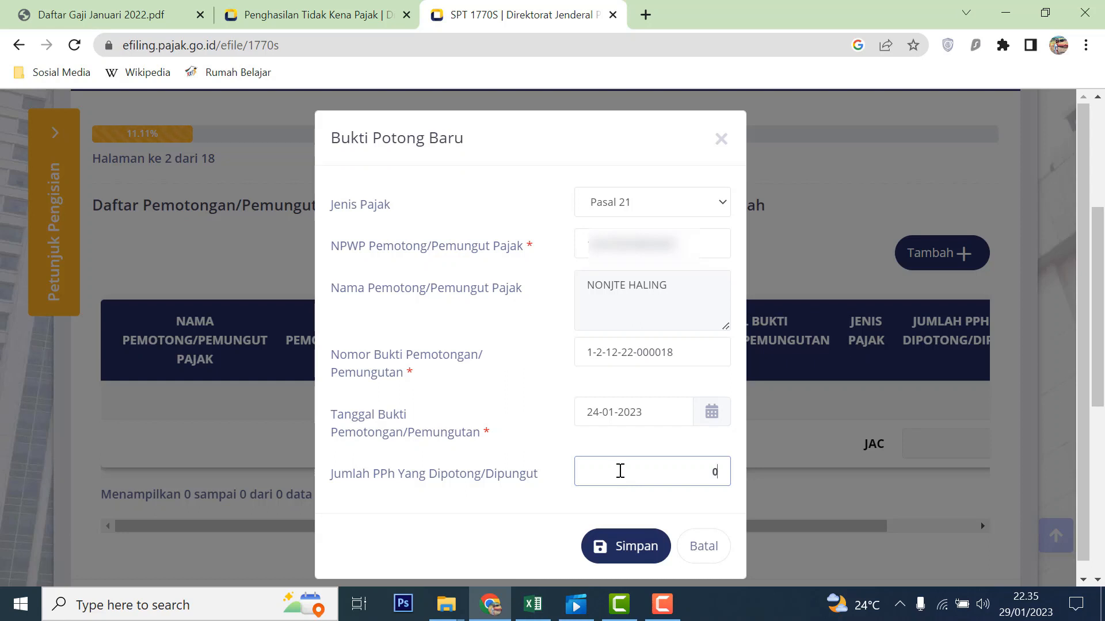
click(634, 548)
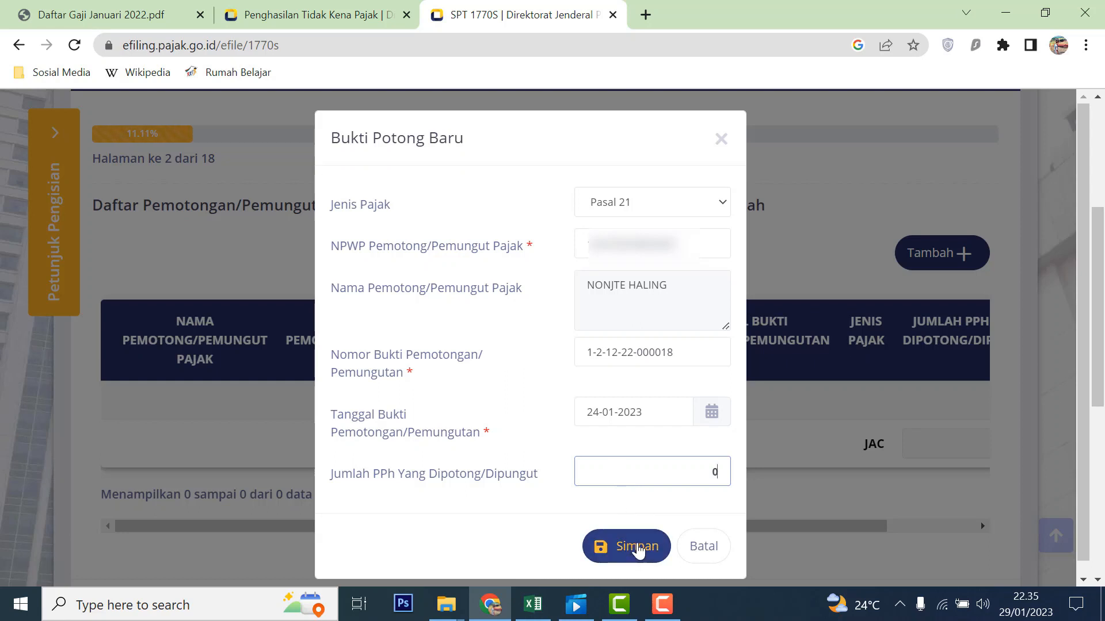
click(698, 472)
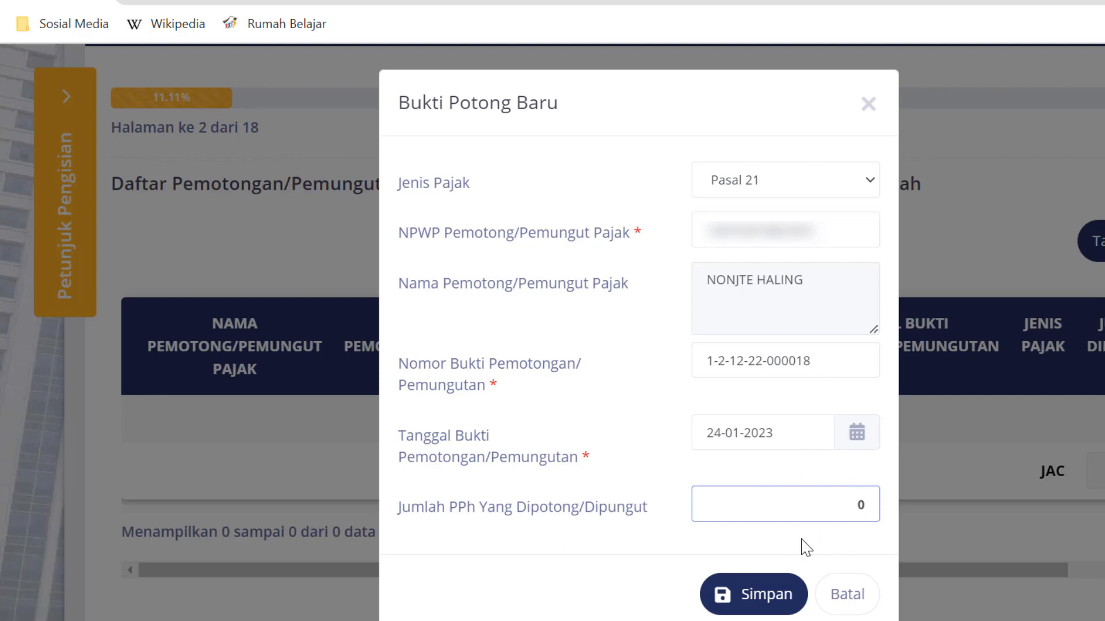
click(642, 620)
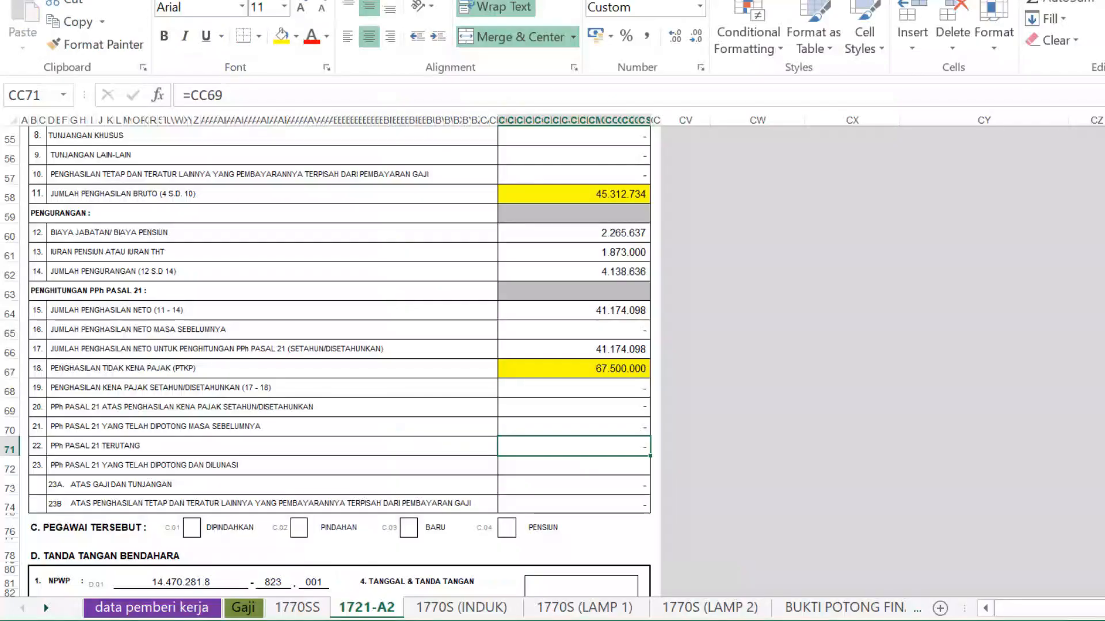
- Check the Gaji sheet: basic salary 4.748.500 and gross final-tax income 42.000.000
click(152, 607)
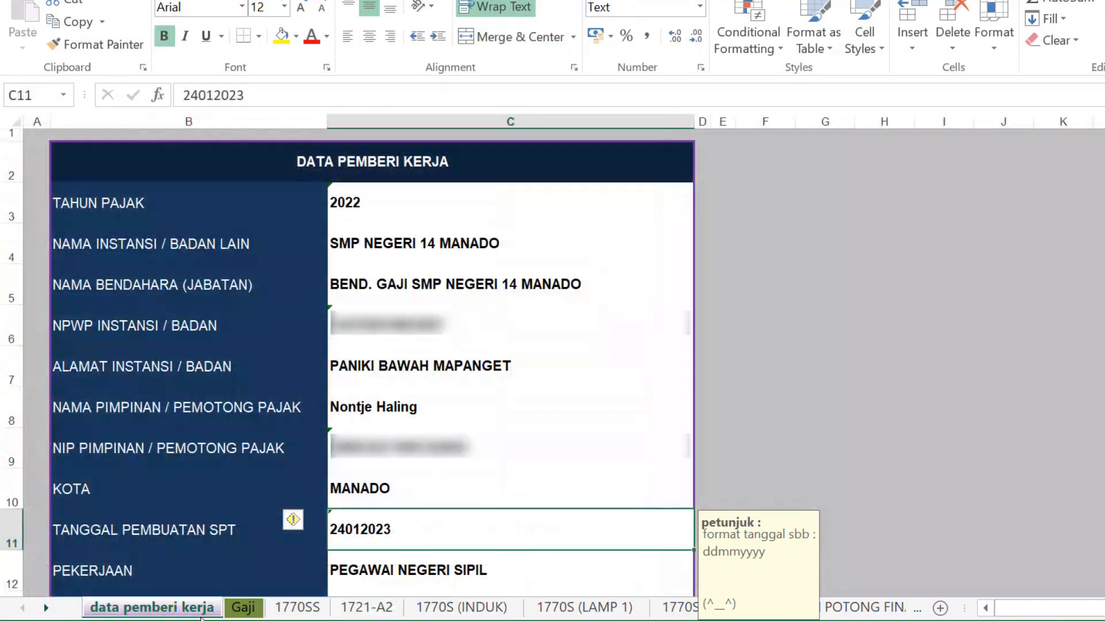
click(239, 611)
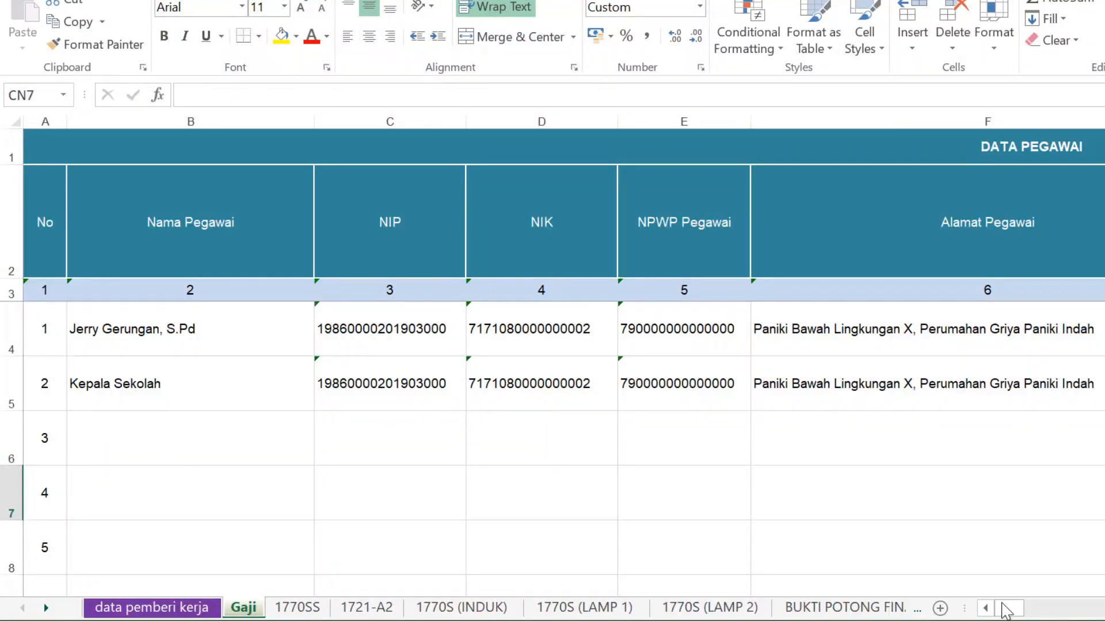
mouse_move(1005, 611)
mouse_down()
mouse_move(1060, 616)
mouse_move(1019, 619)
mouse_up()
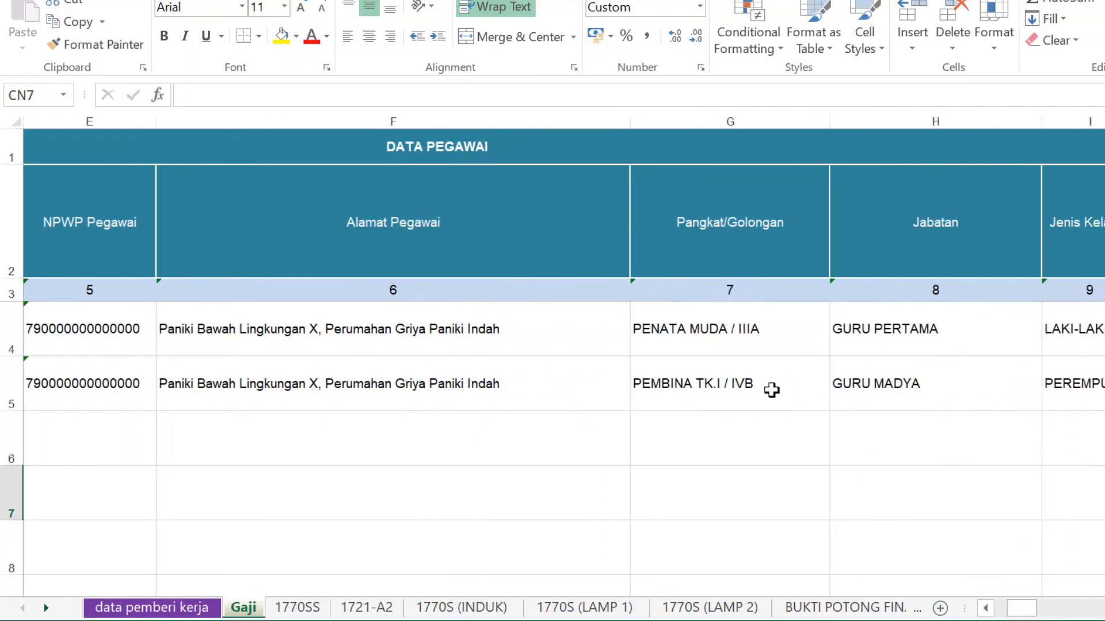
scroll(564, 363, right, 3)
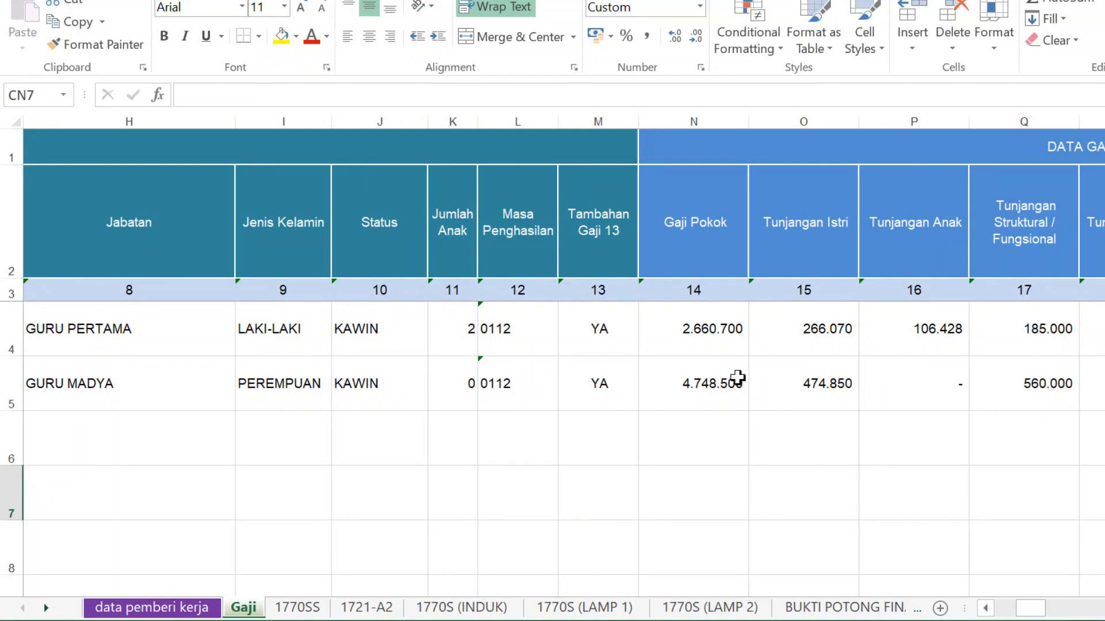
click(720, 378)
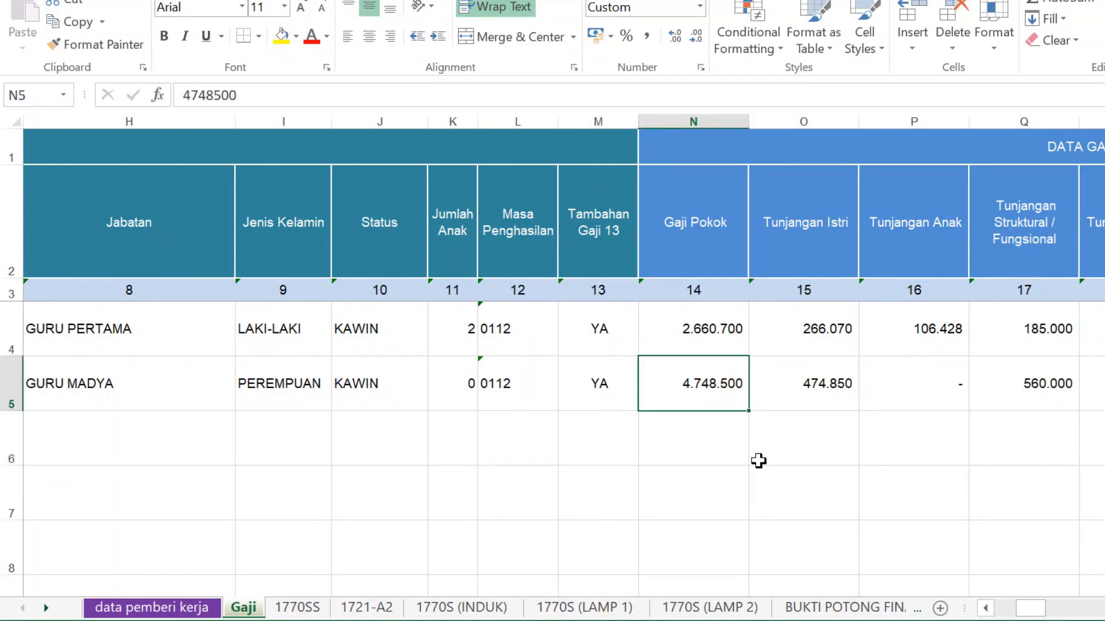
scroll(564, 356, right, 6)
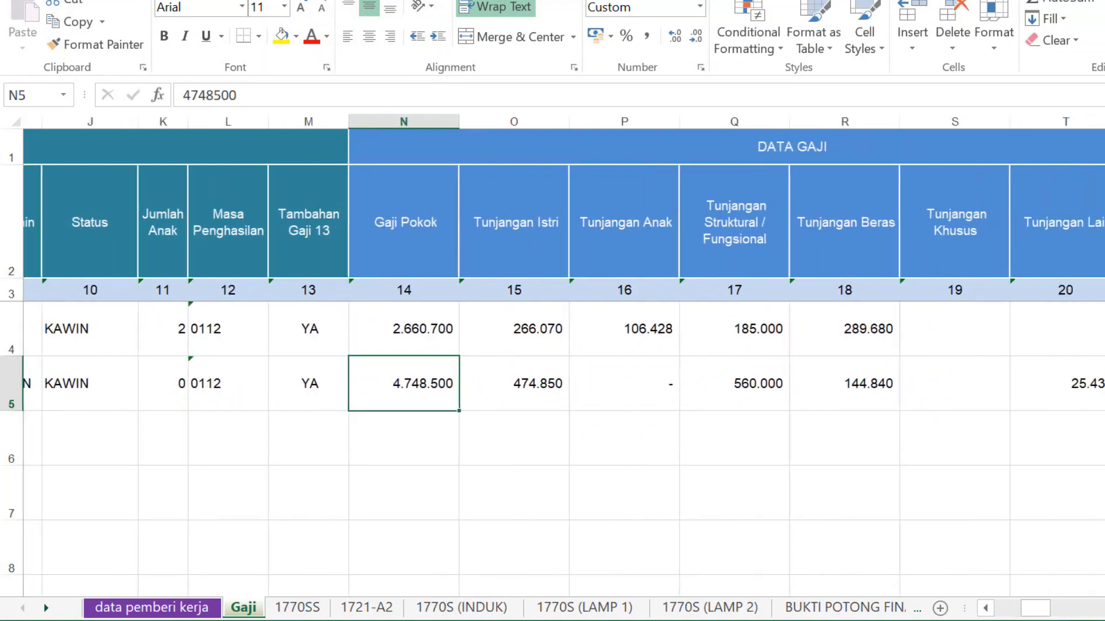
drag(1047, 609, 1056, 608)
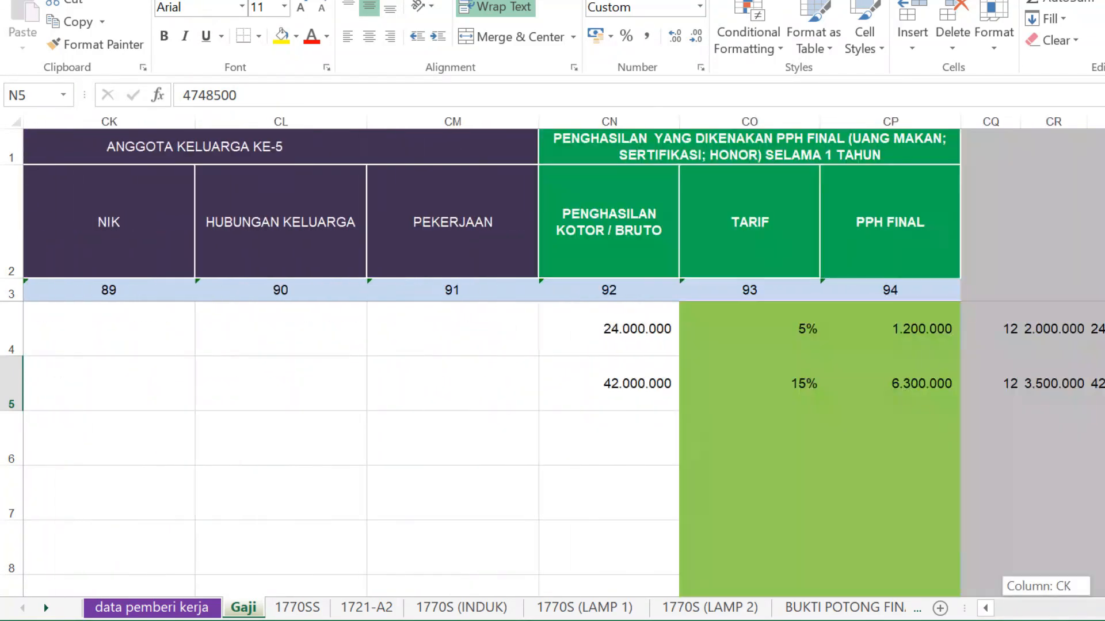
click(643, 371)
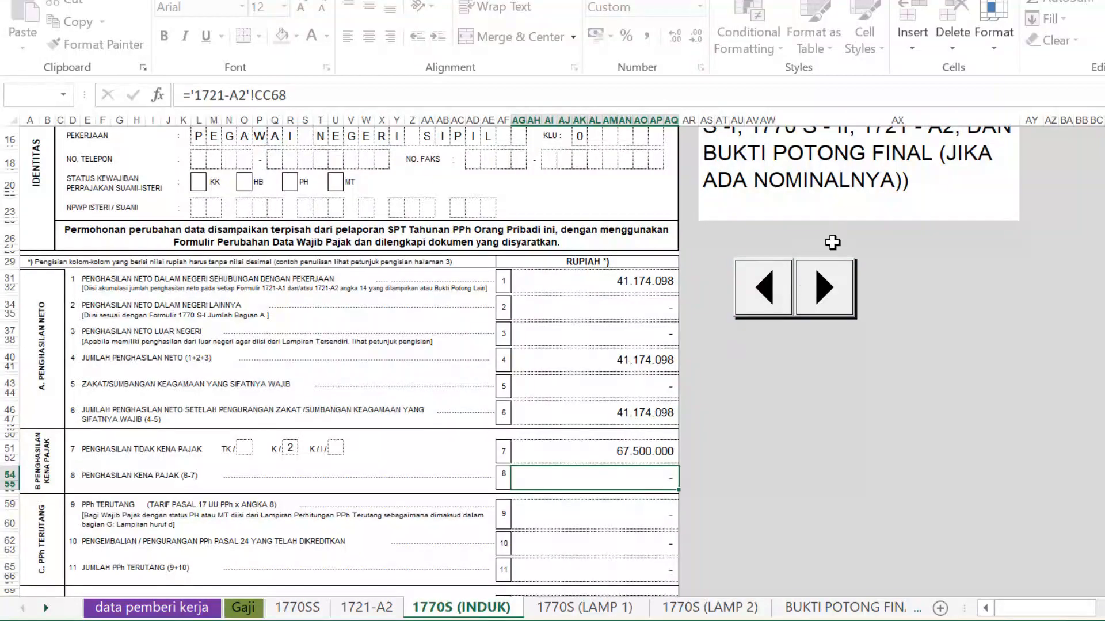
- Step the 1770S record counter from 1 to 2 and view the 1721-A2 sheet
scroll(929, 353, up, 5)
click(737, 164)
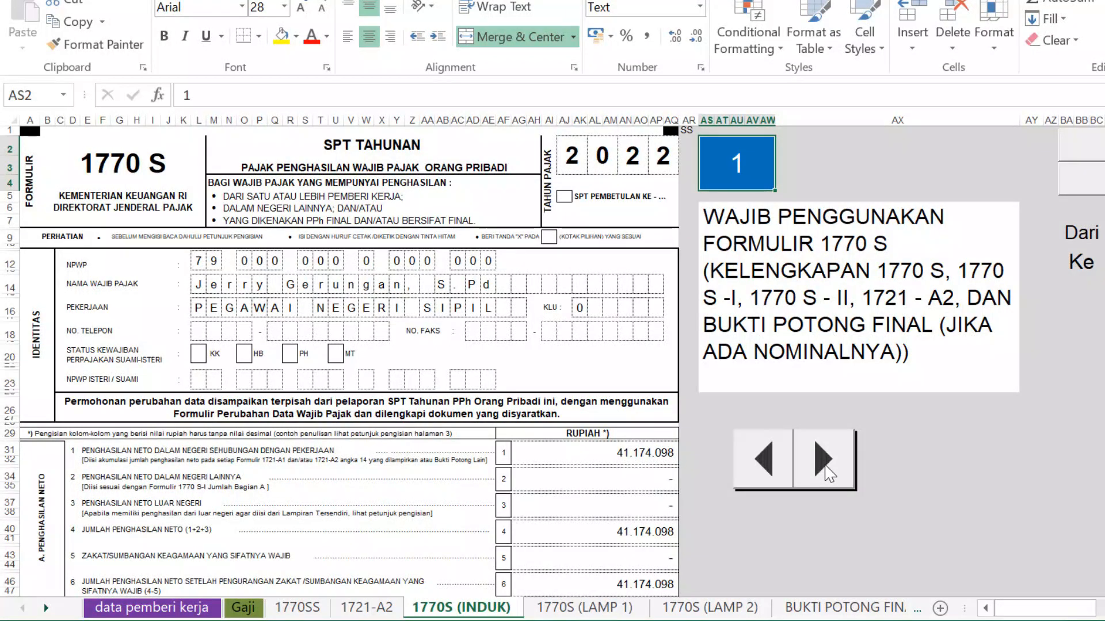
click(824, 460)
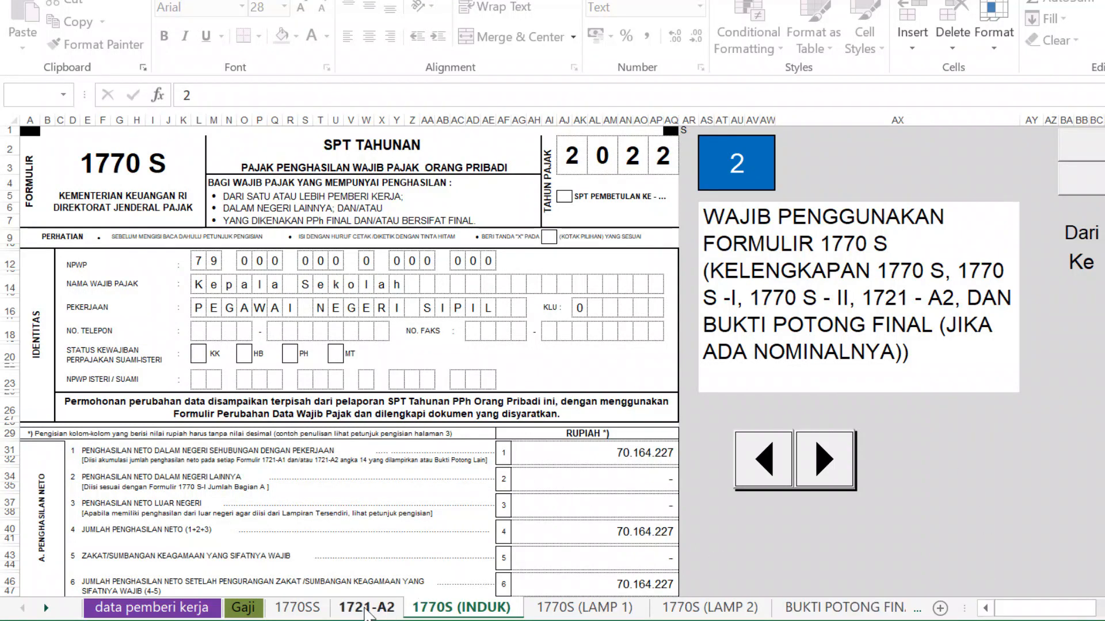
click(362, 614)
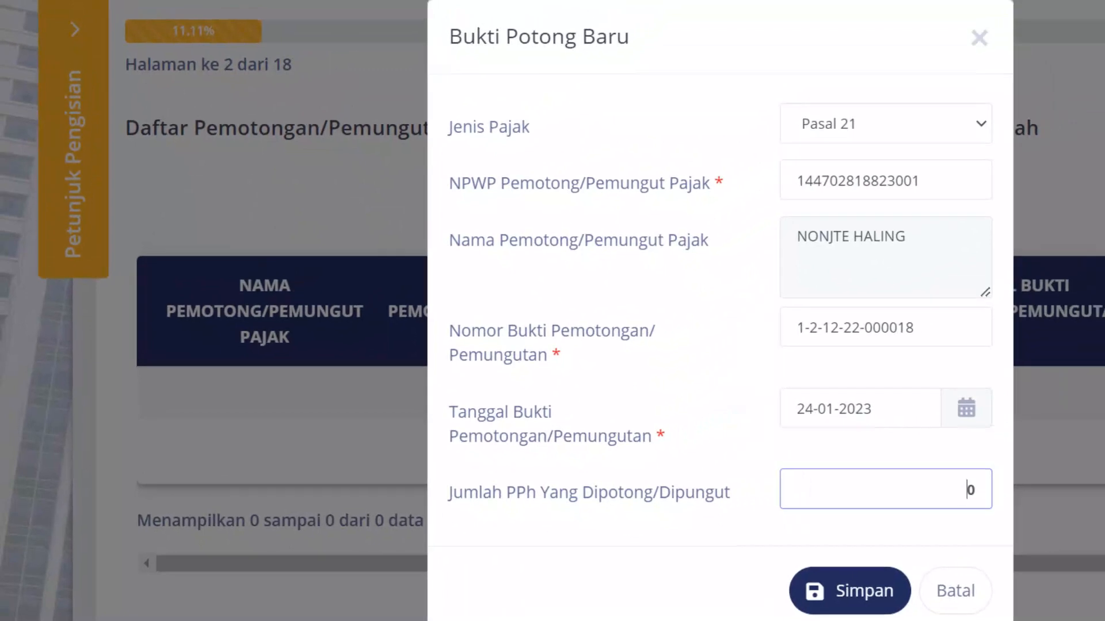
- Type 133.200 into Jumlah PPh, then clear it back to 0
double_click(942, 500)
text(132)
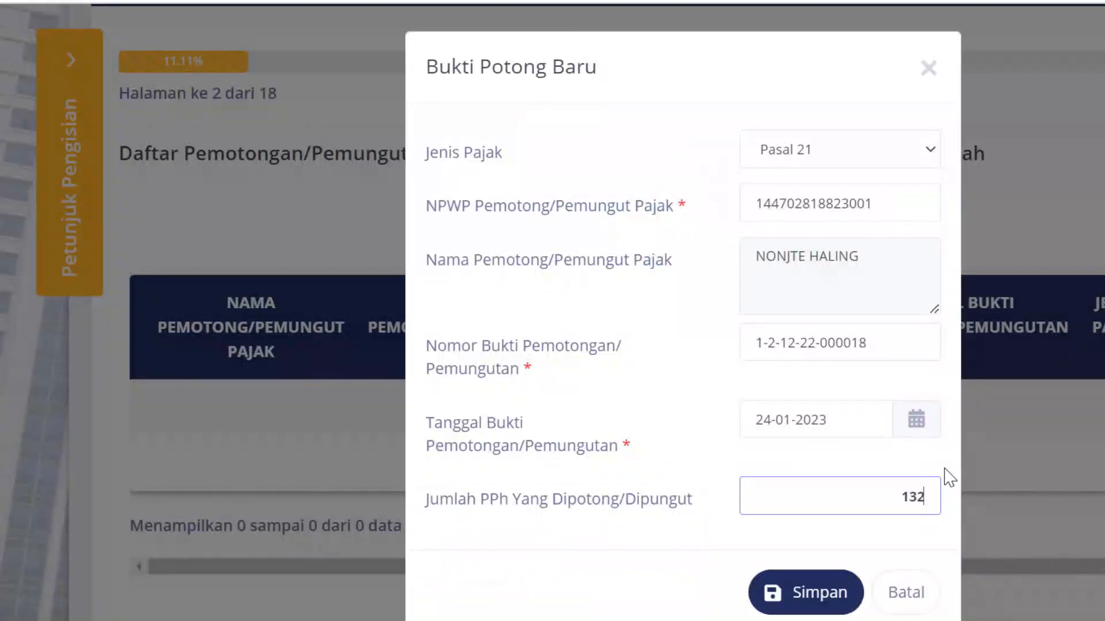
drag(903, 499, 947, 512)
text(133.200)
drag(867, 497, 961, 504)
key(BackSpace)
key(alt+Tab)
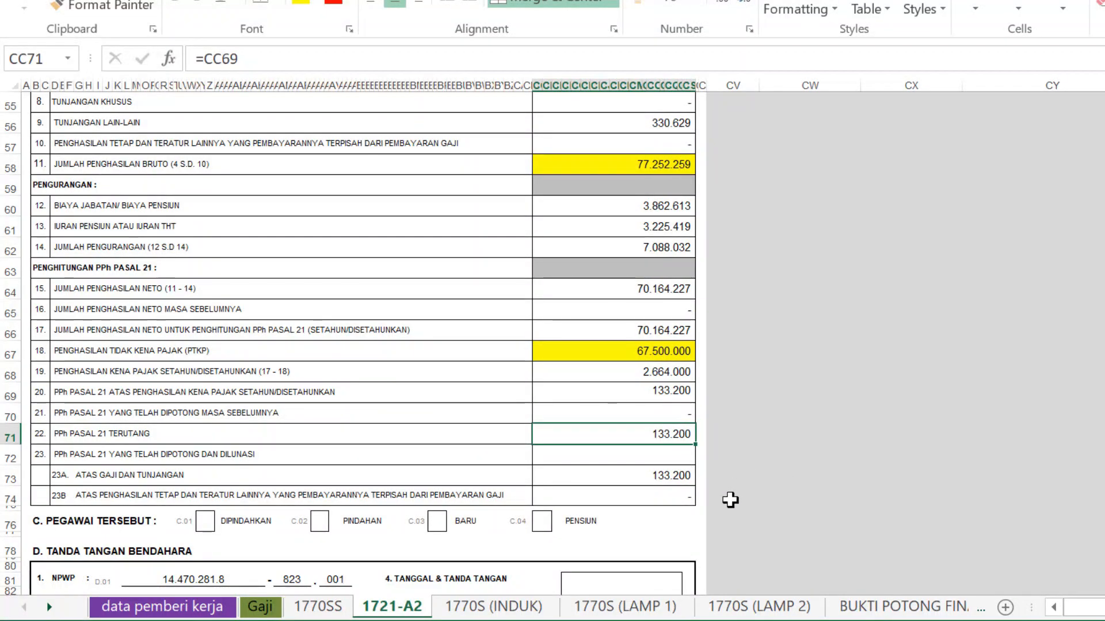
- Return the 1770S form to record 1 and check PTKP 67.500.000 on 1721-A2
click(514, 611)
click(817, 457)
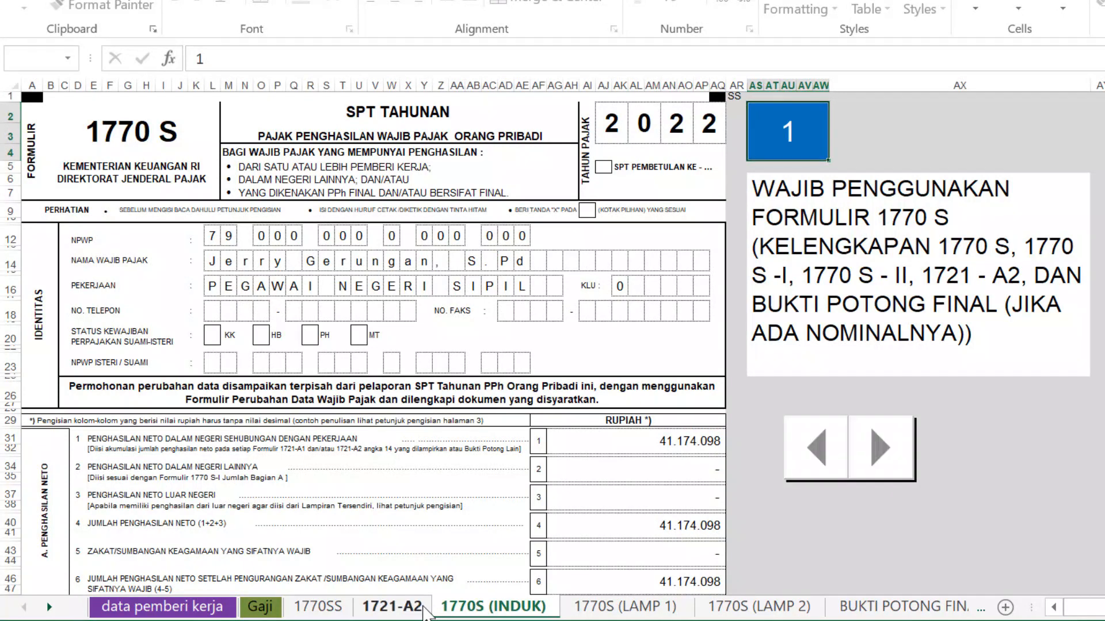
click(429, 608)
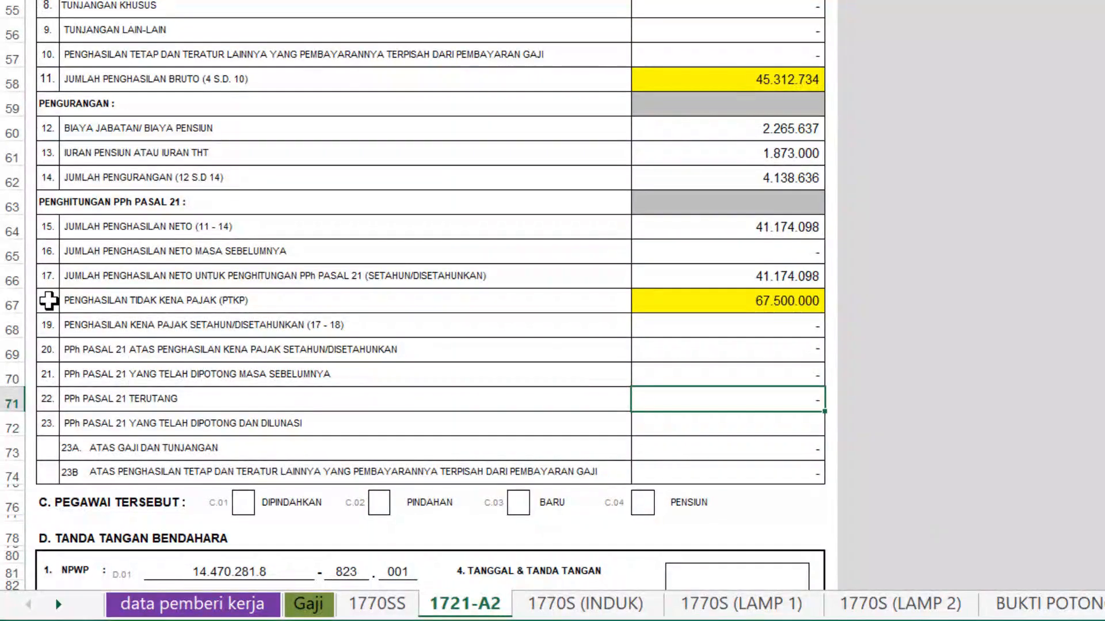
click(49, 300)
click(745, 301)
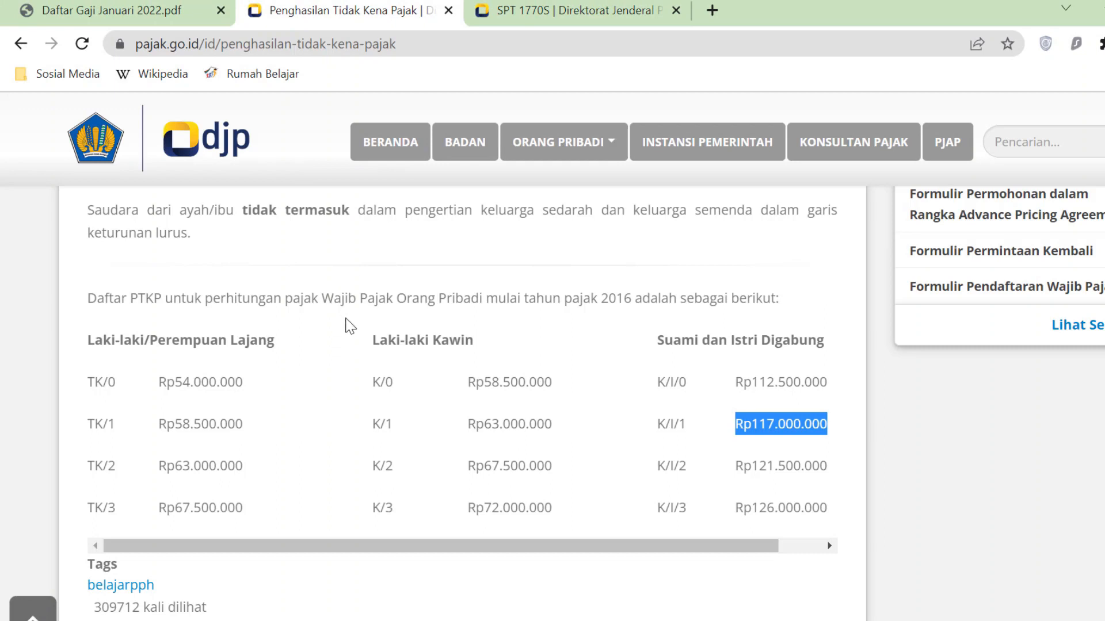
click(480, 425)
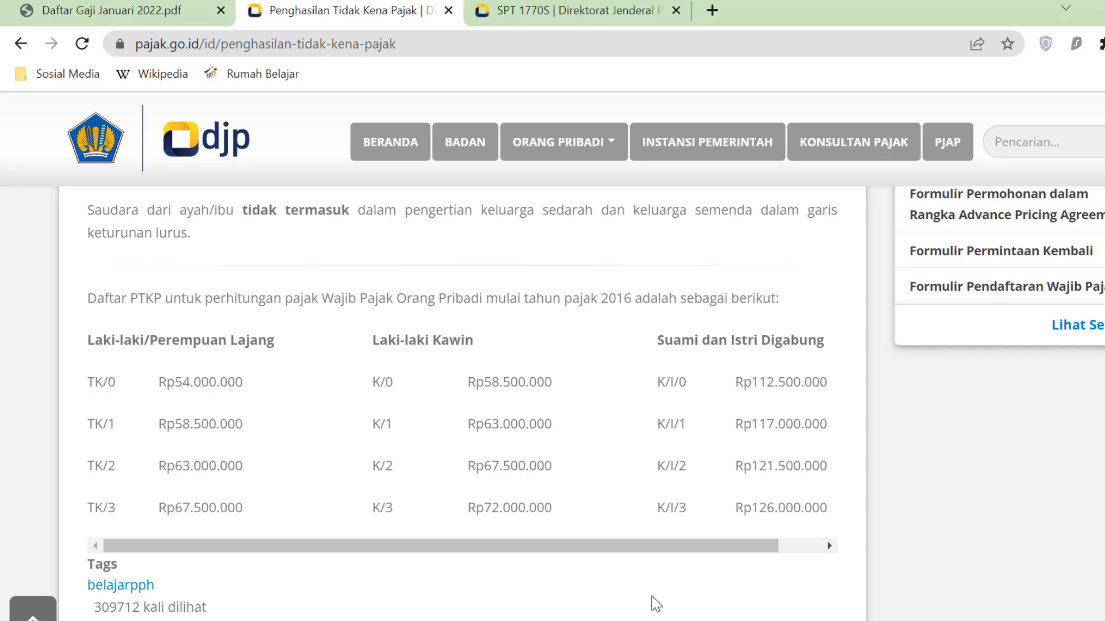
key(alt+Tab)
key(alt+Tab)
click(613, 14)
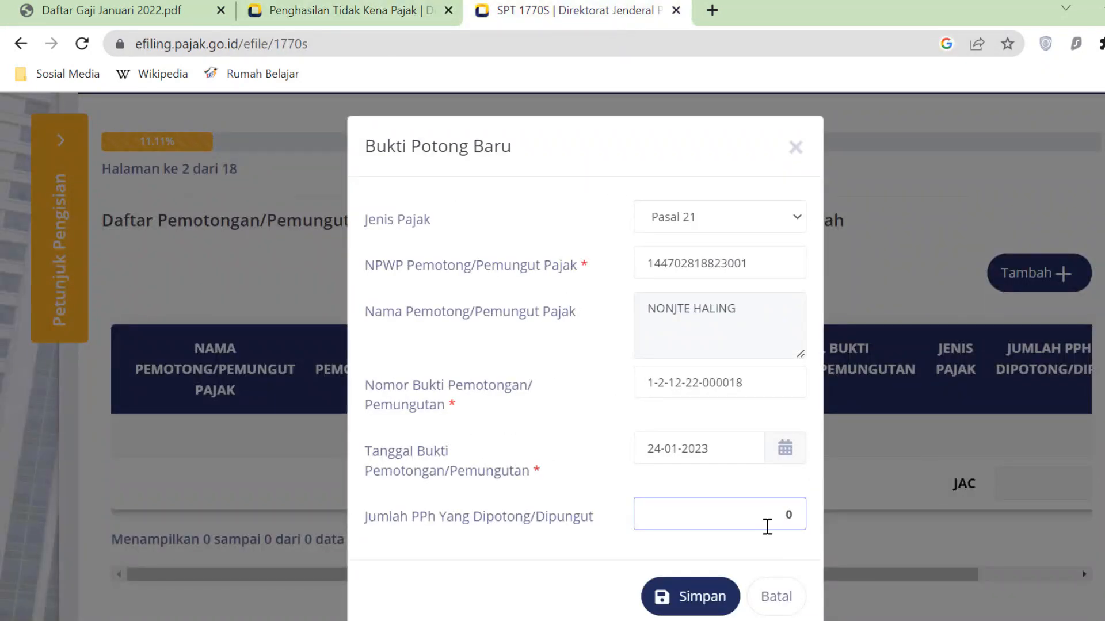
- Save the Pasal 21 withholding slip dated 24-01-2023 and advance to page 3 of 18
click(721, 605)
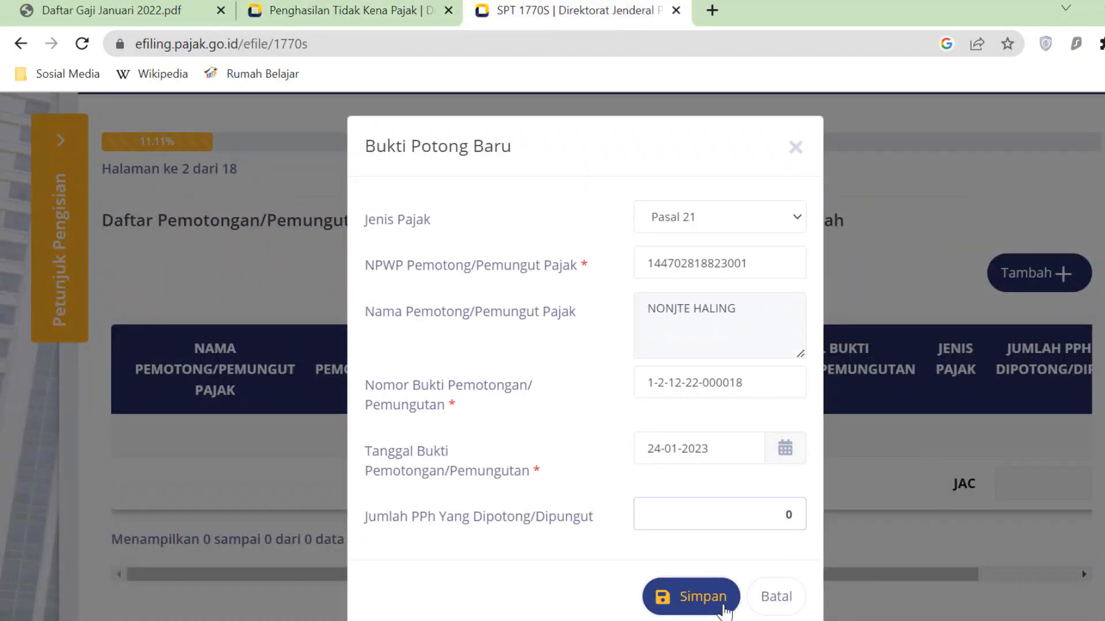
mouse_move(857, 616)
mouse_down()
mouse_move(967, 616)
mouse_move(860, 617)
mouse_up()
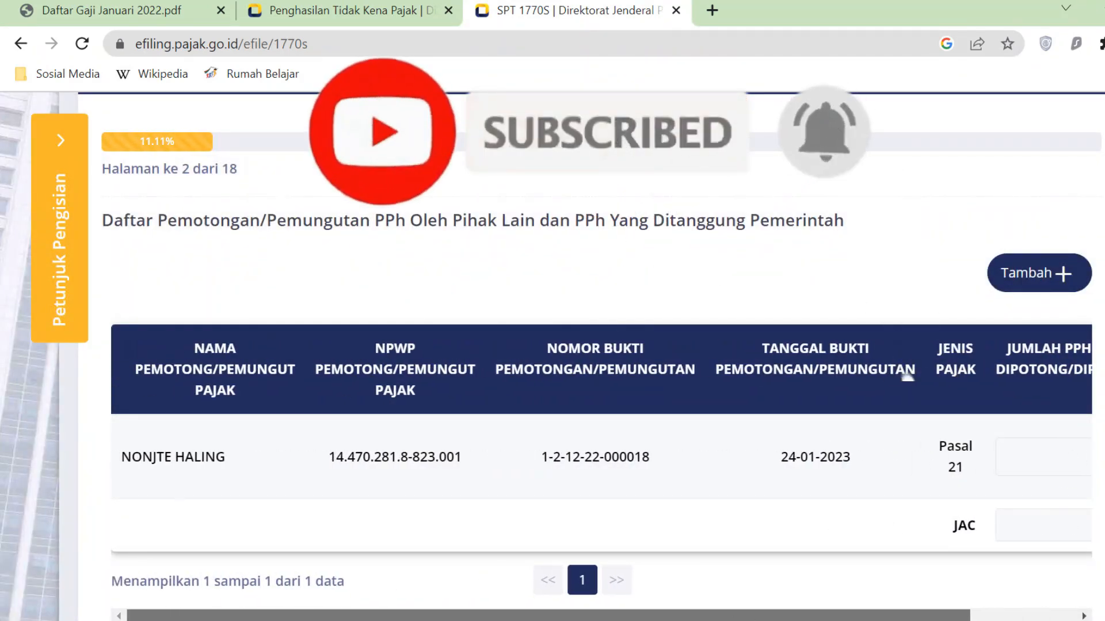
scroll(761, 483, down, 4)
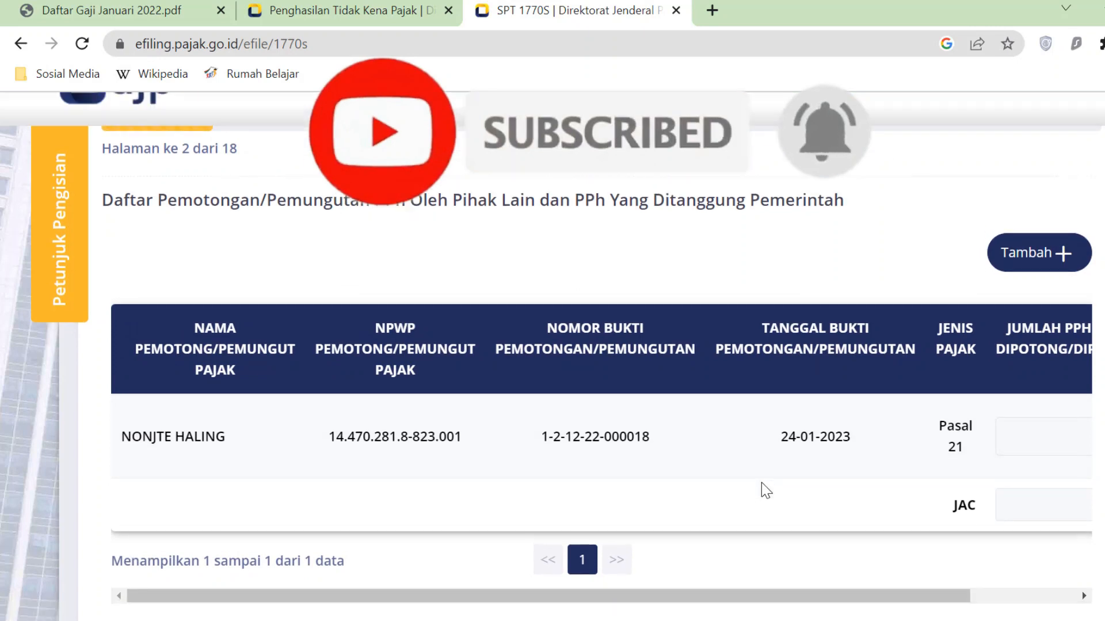
click(1086, 483)
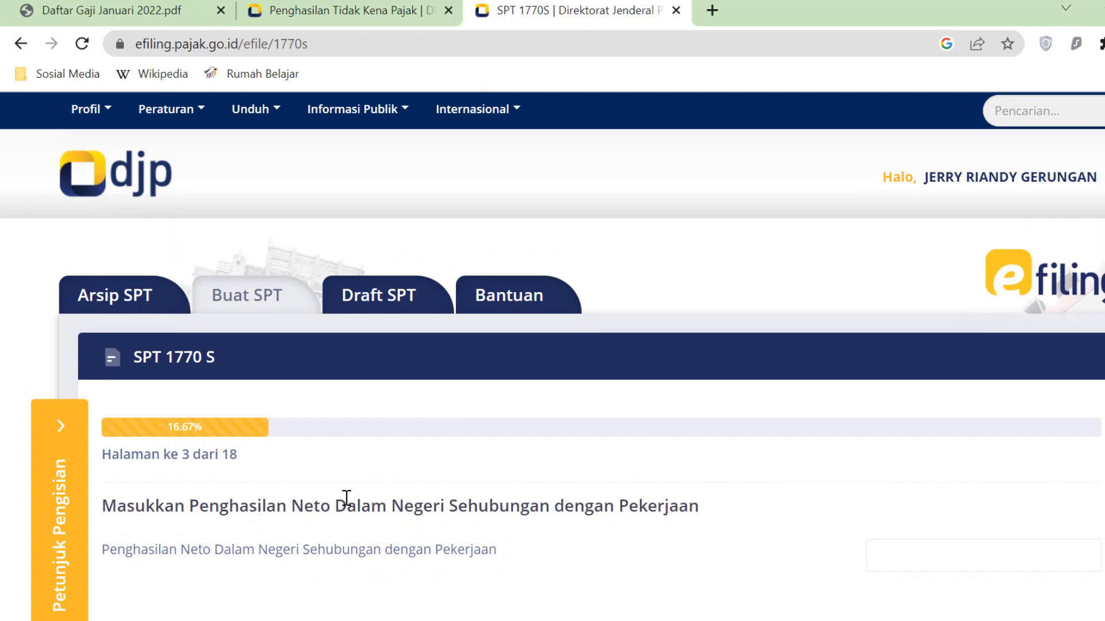
- Review page 3's empty net employment income field, then bring the Excel workbook forward
scroll(595, 532, down, 2)
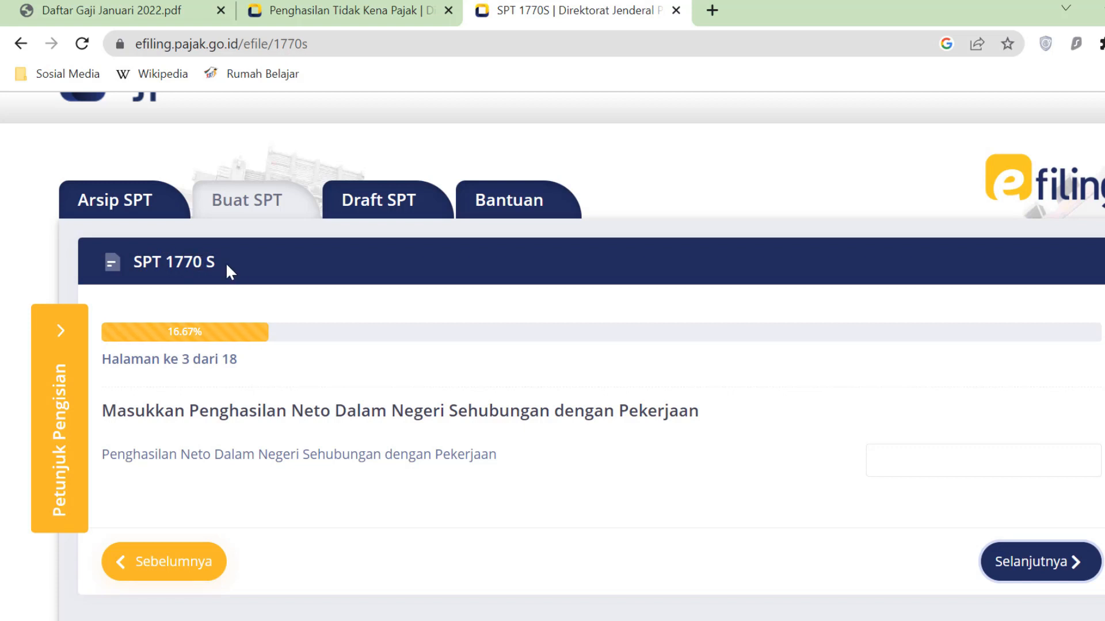
click(647, 620)
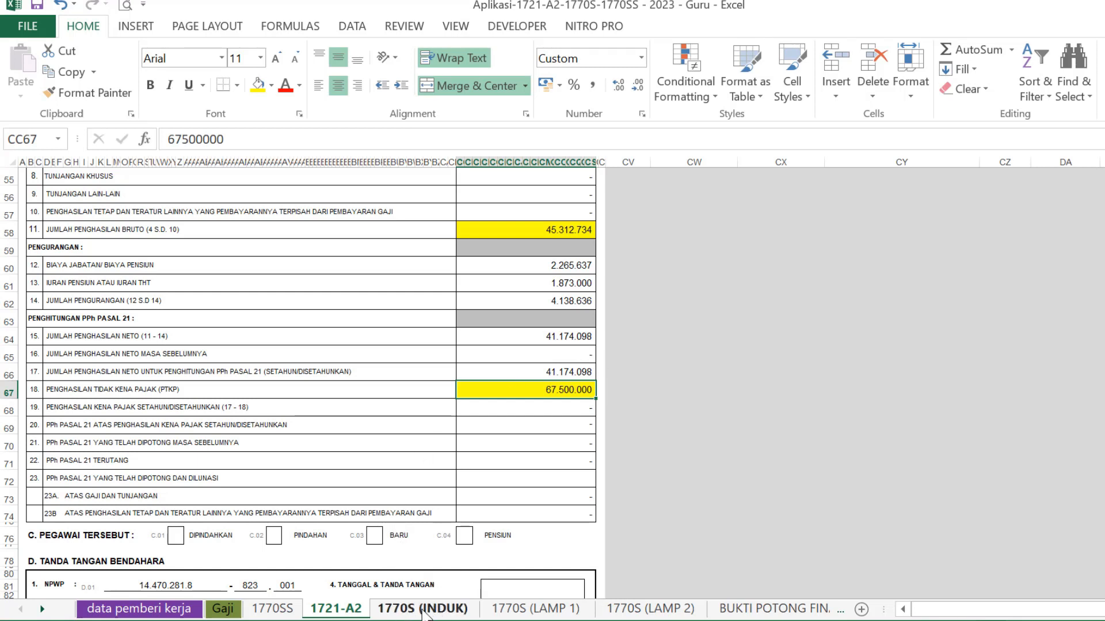
- Copy the 41.174.098 net income from cell AG31 on the 1770S (INDUK) sheet
click(424, 610)
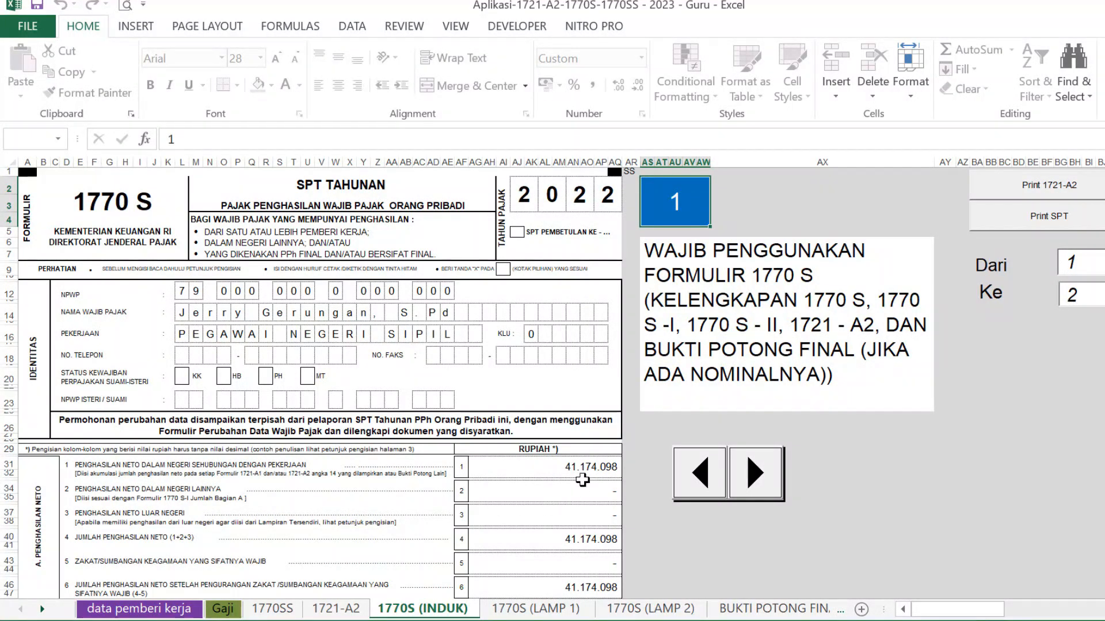
click(592, 466)
key(ctrl+c)
key(alt+Tab)
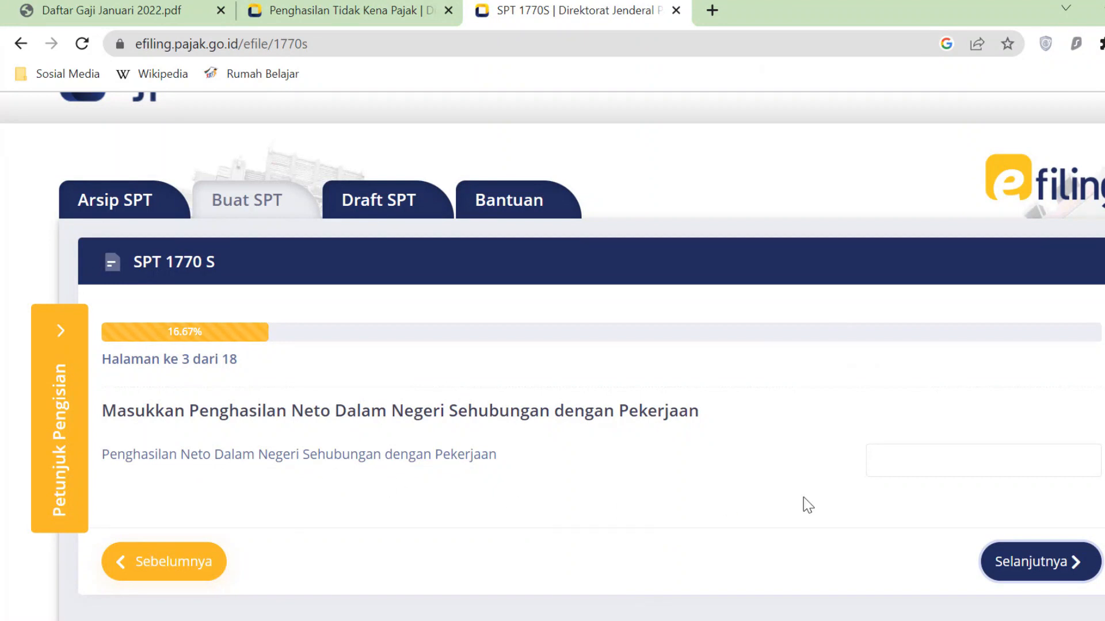
- Paste 41.174.098 as net employment income and advance to page 4
click(998, 460)
key(ctrl+v)
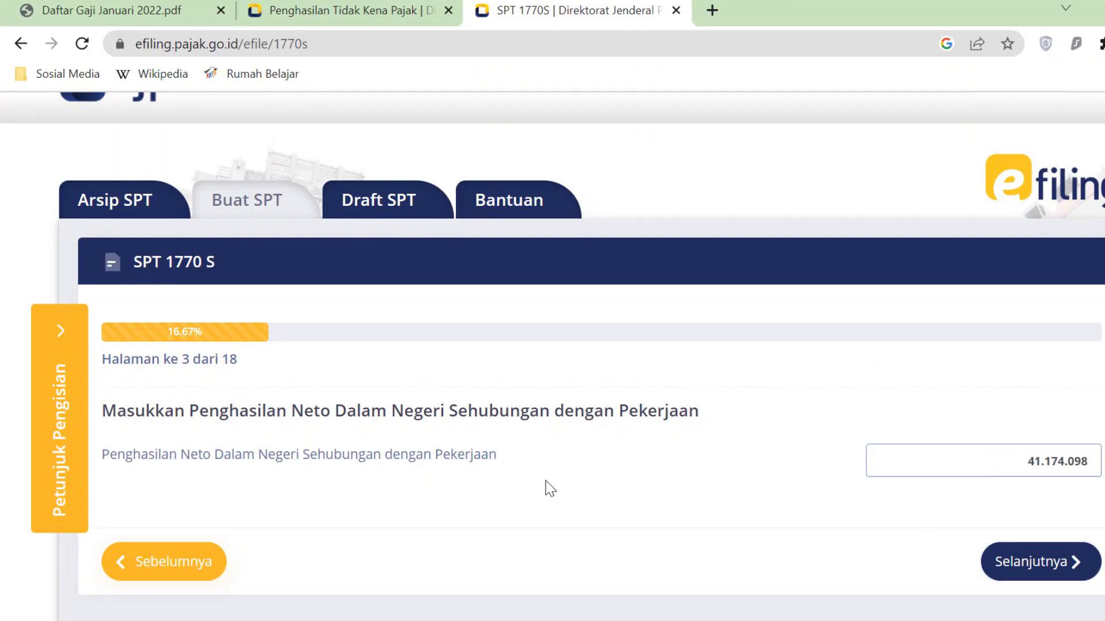
click(1073, 564)
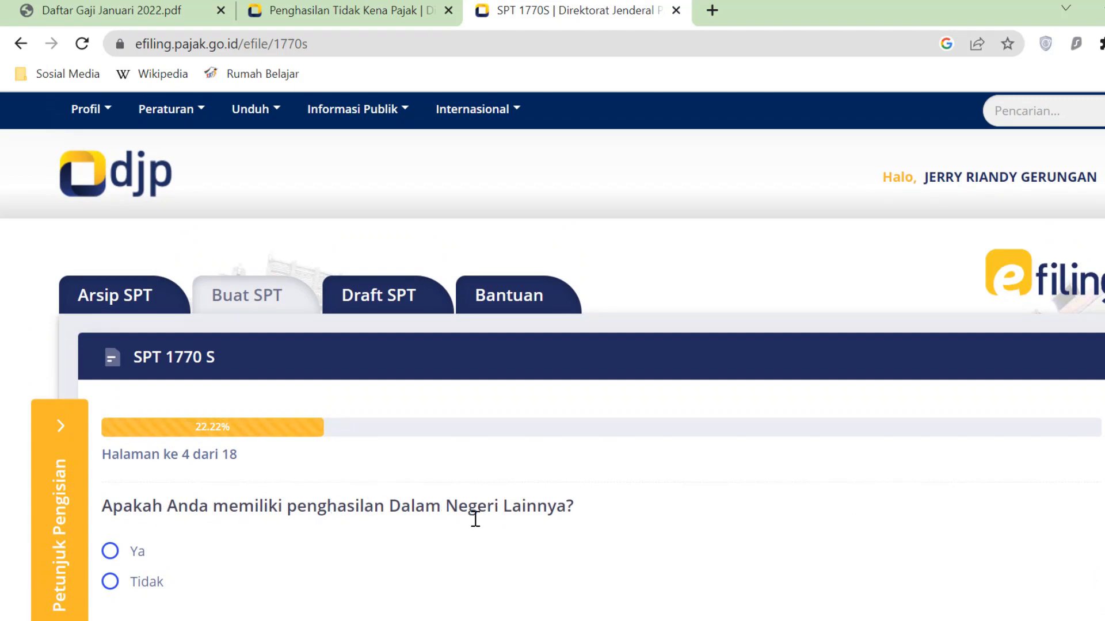
- Answer Tidak to other domestic income and to foreign income, reaching page 6
click(172, 581)
scroll(274, 550, down, 3)
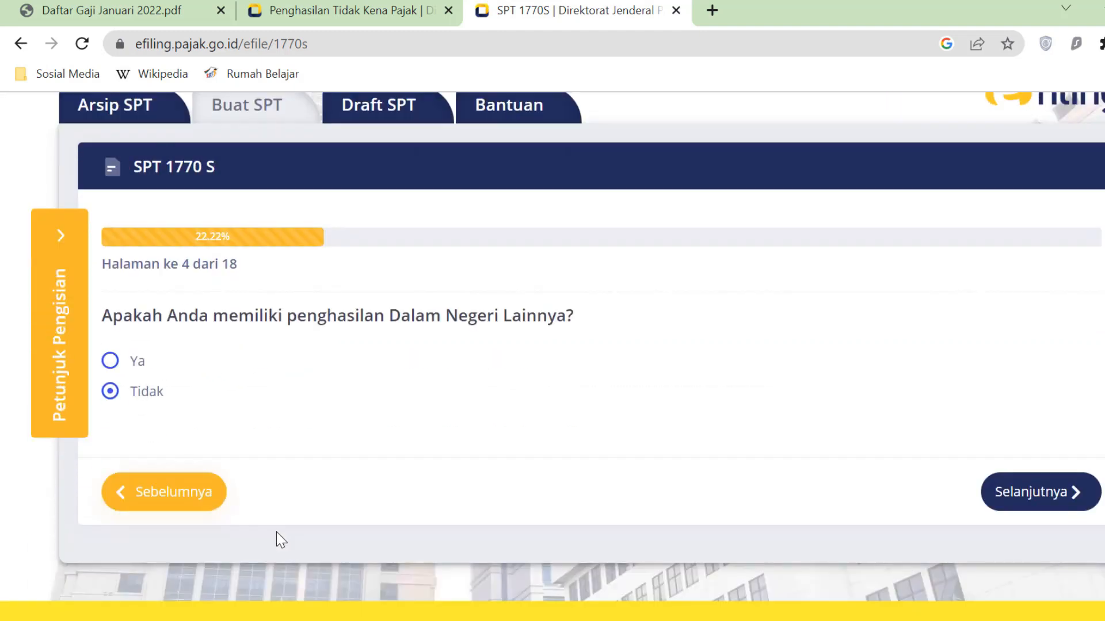
scroll(278, 540, down, 2)
click(1036, 395)
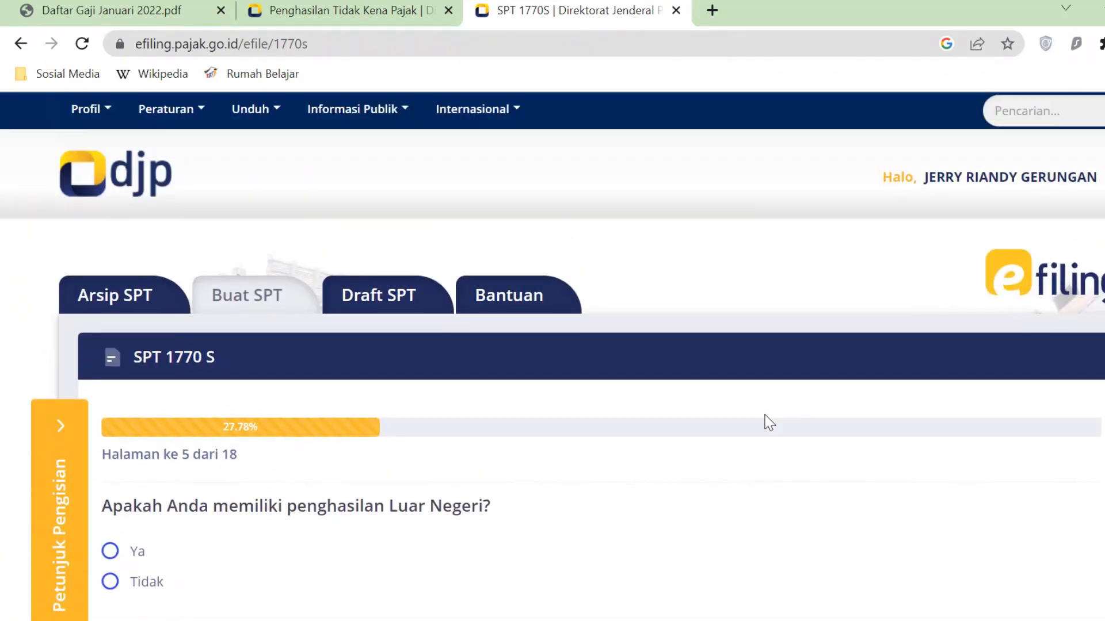
scroll(614, 506, down, 3)
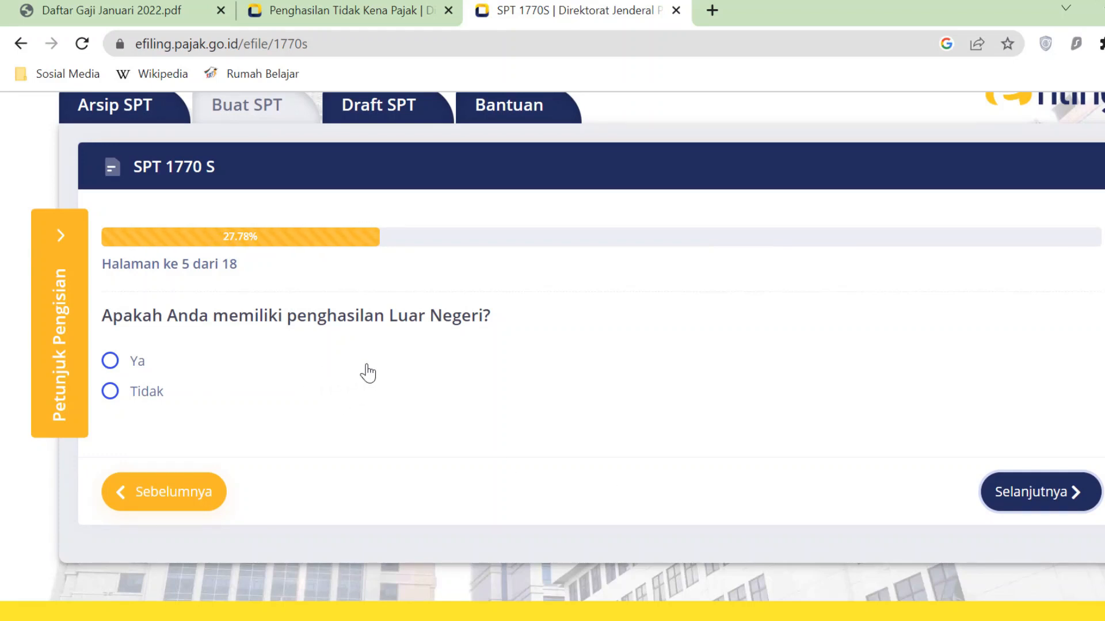
click(110, 392)
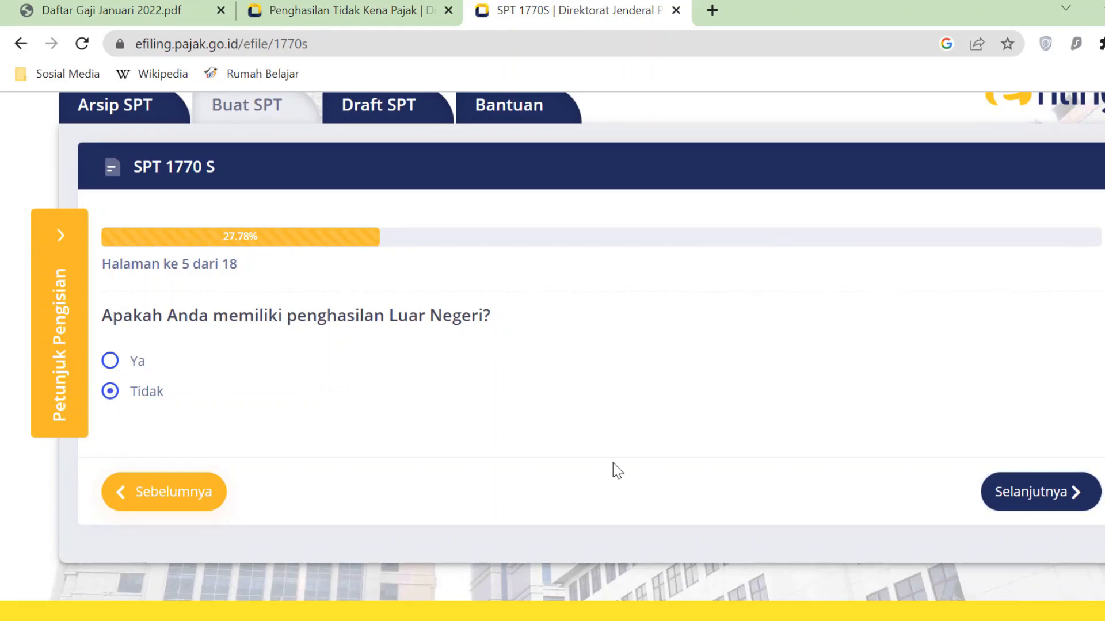
click(1041, 492)
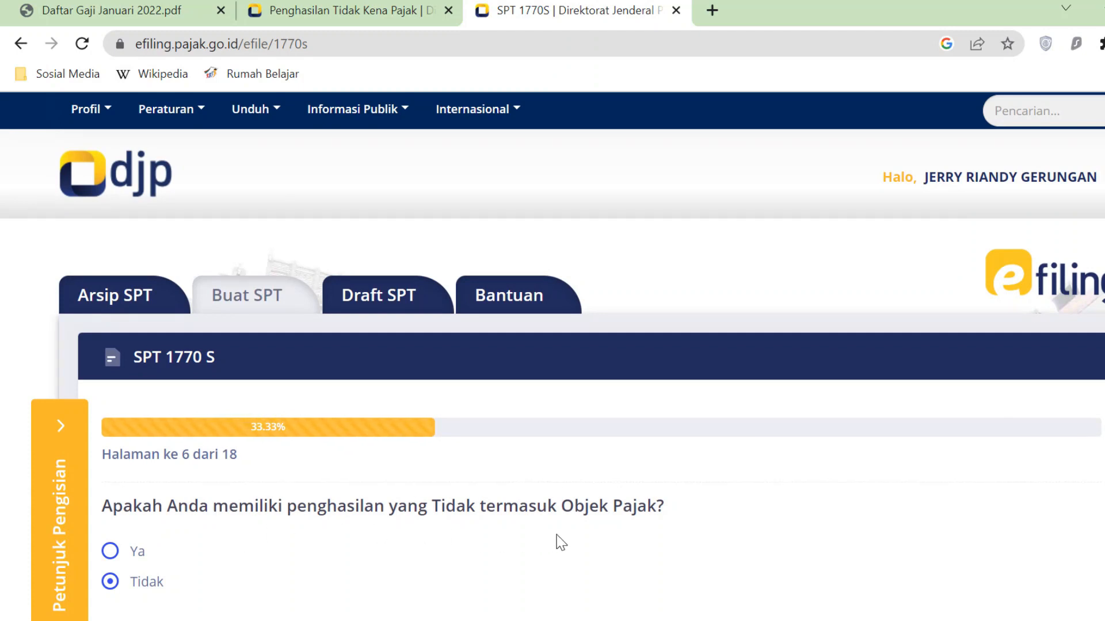
- Answer Ya to non-taxable income on page 6 and return to the Excel workbook
scroll(530, 508, down, 2)
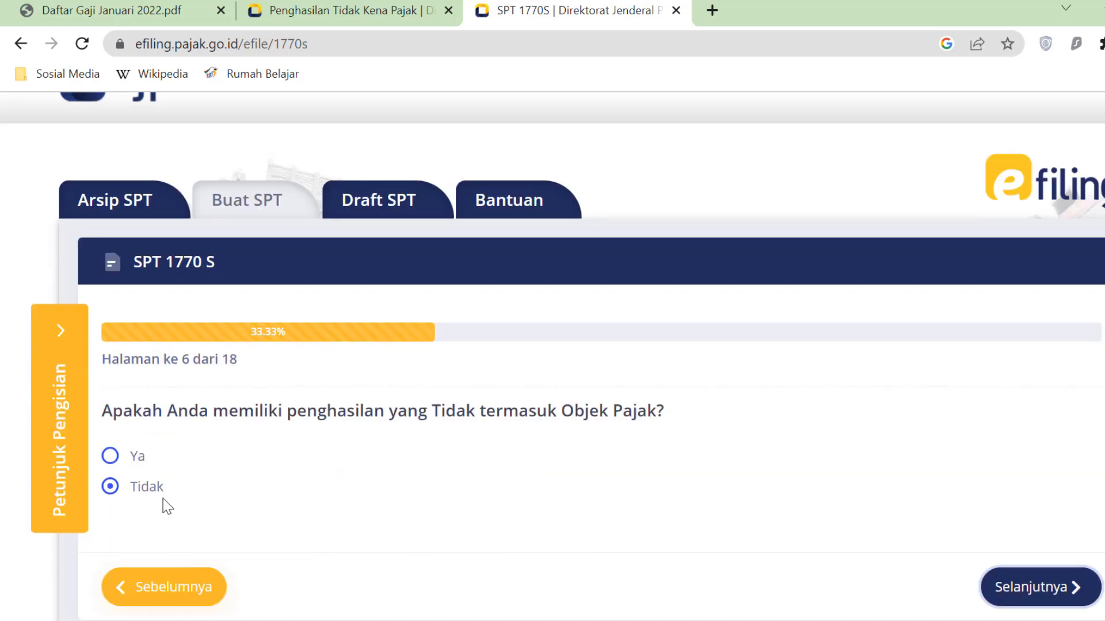
click(110, 457)
scroll(283, 458, down, 4)
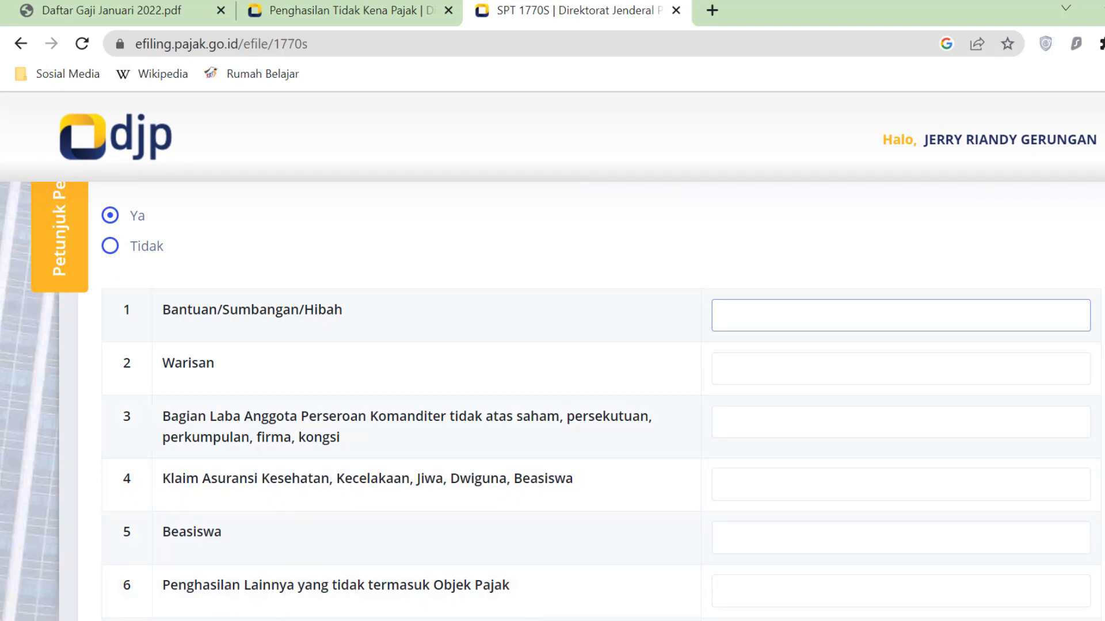
click(532, 620)
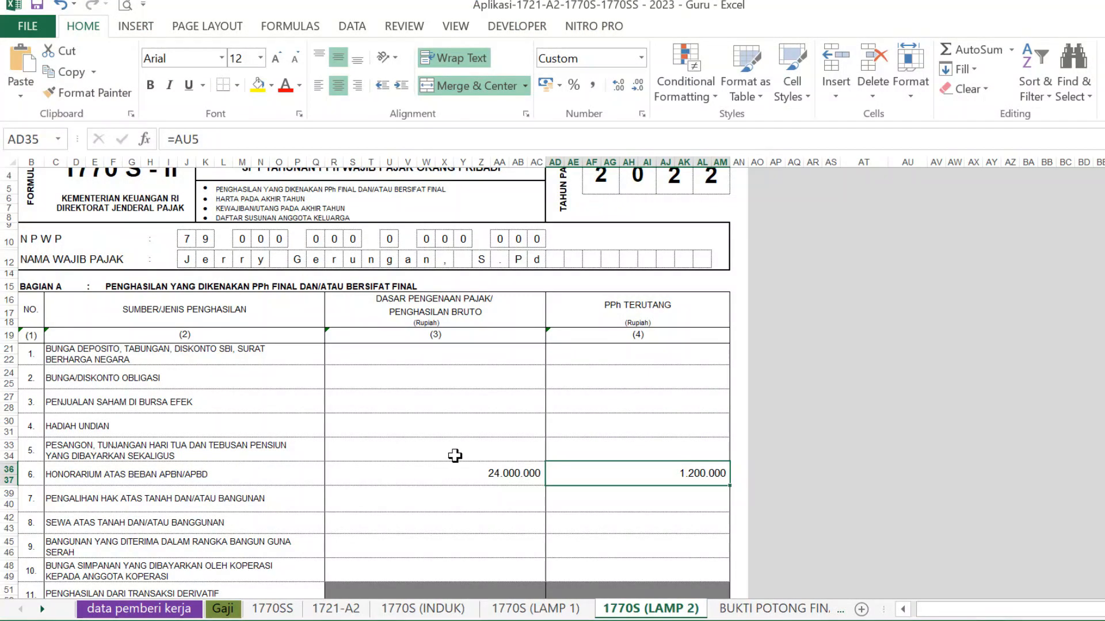
- Scroll through Bagian B on the 1770S (LAMP 1) sheet, confirming every non-taxable amount is blank
click(345, 610)
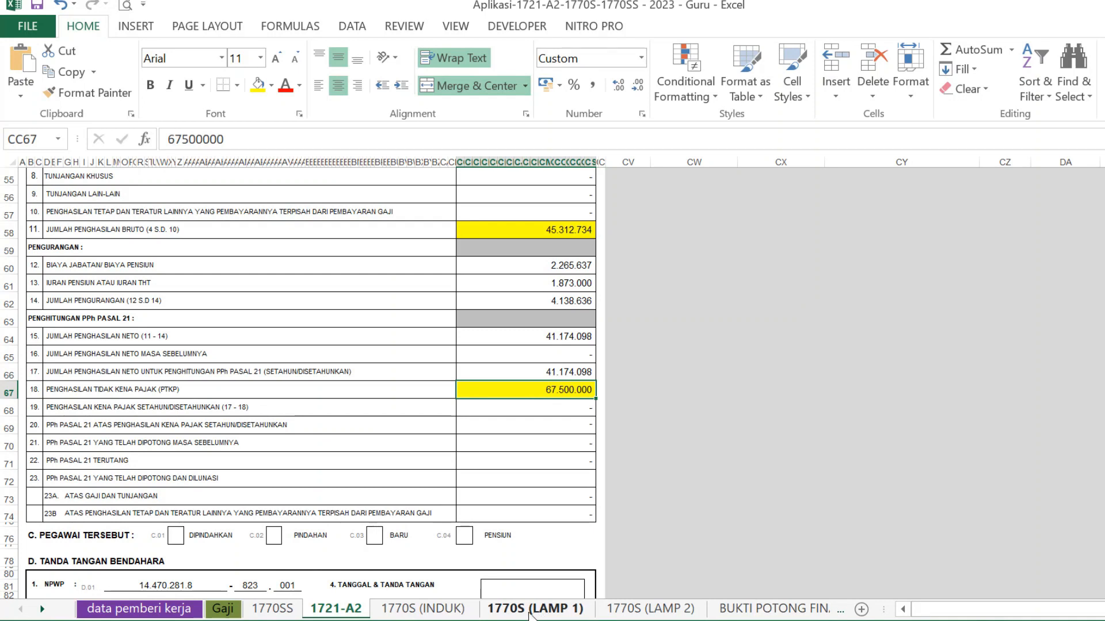
click(561, 610)
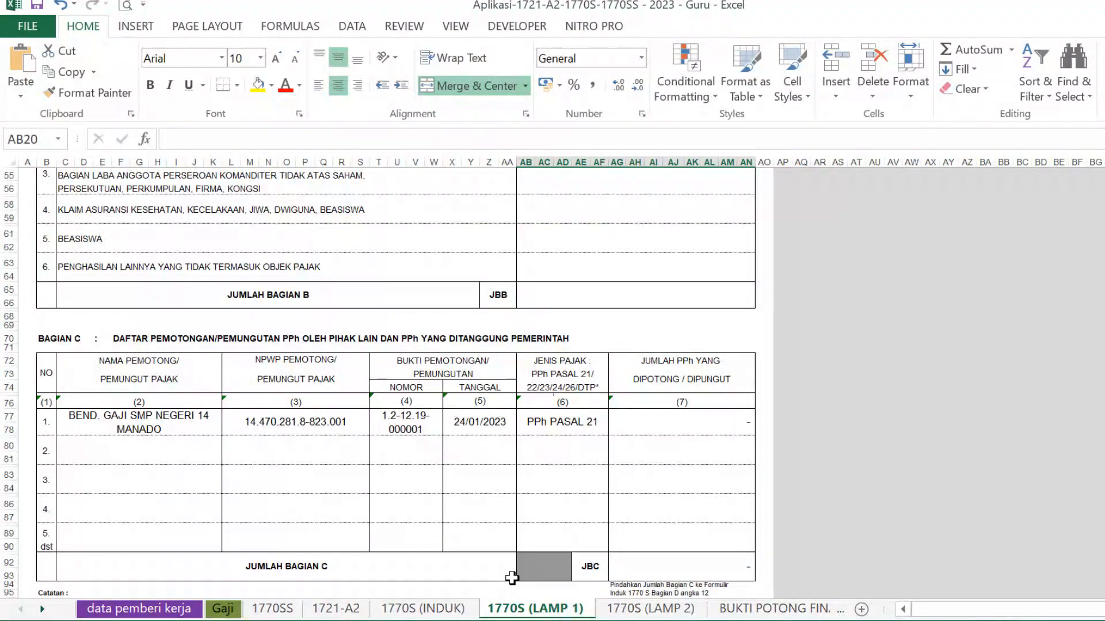
scroll(469, 528, up, 7)
scroll(469, 528, up, 1)
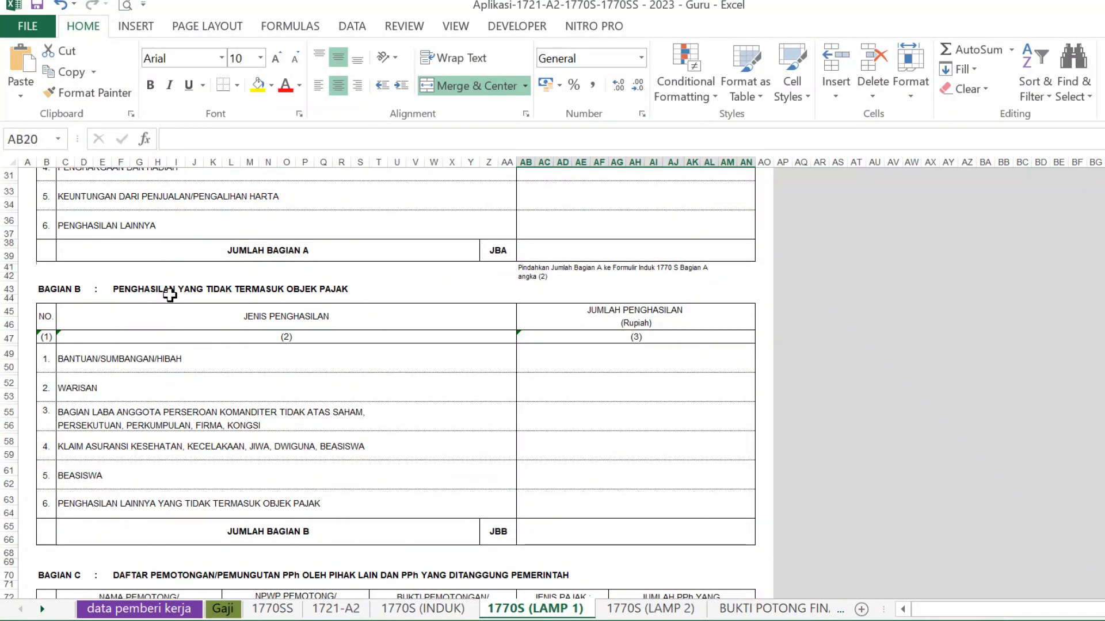
scroll(230, 311, up, 3)
scroll(240, 326, up, 3)
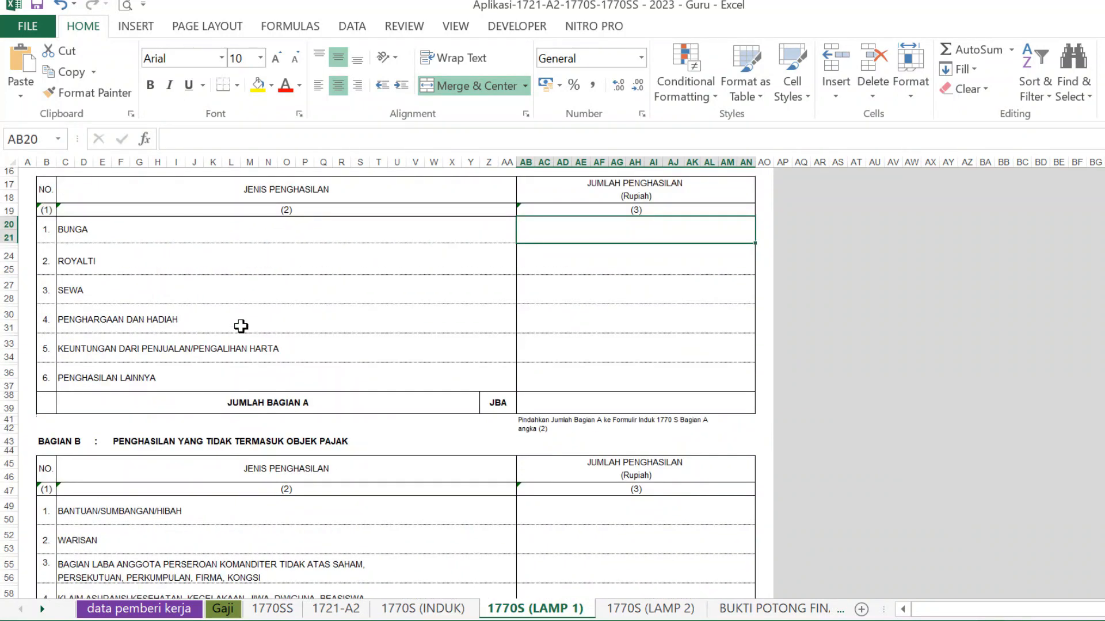
scroll(240, 326, up, 4)
scroll(274, 347, down, 1)
scroll(273, 347, down, 2)
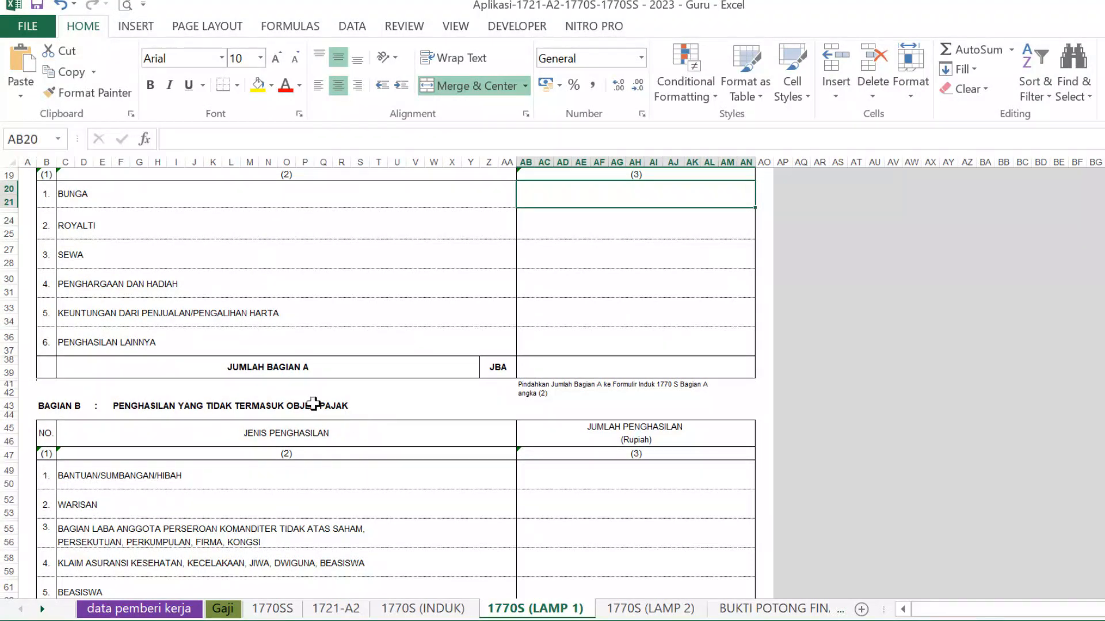
scroll(244, 424, down, 5)
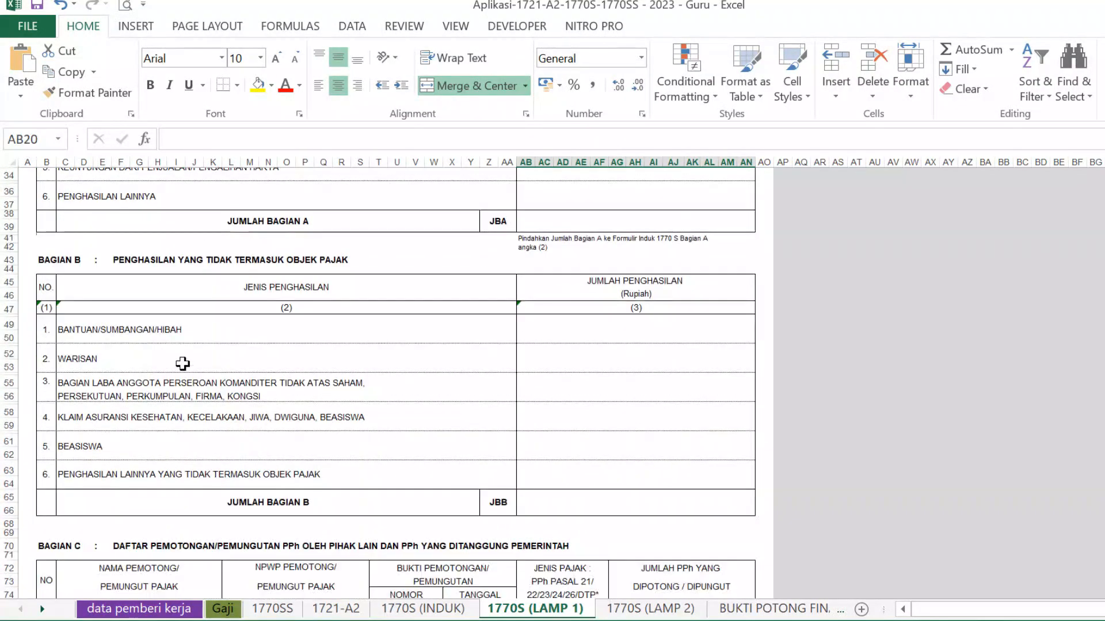
scroll(624, 426, down, 2)
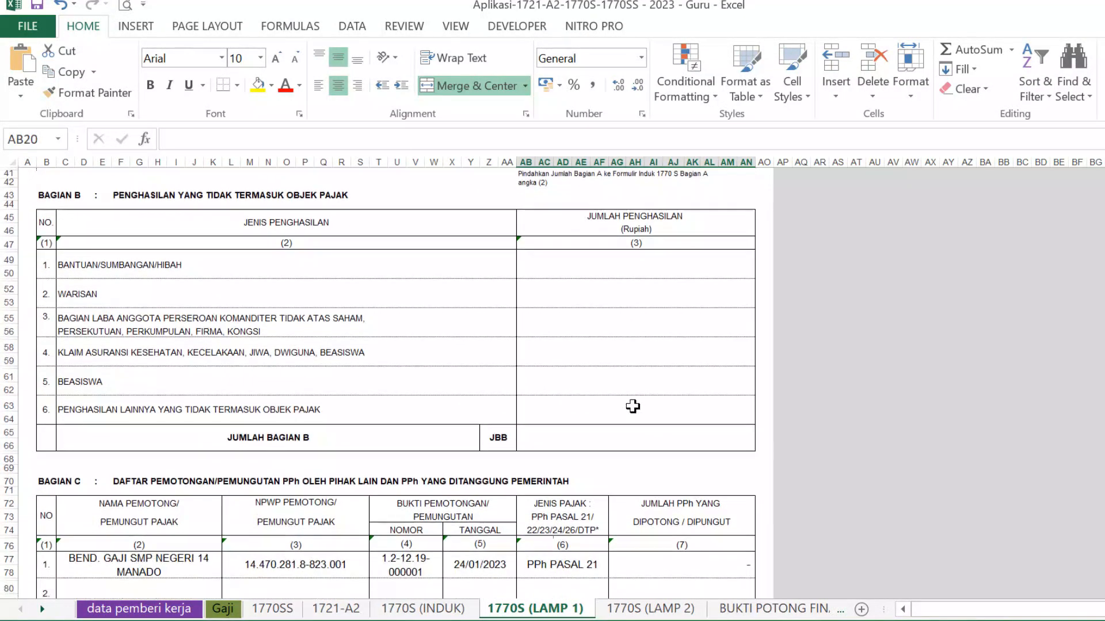
scroll(639, 397, down, 1)
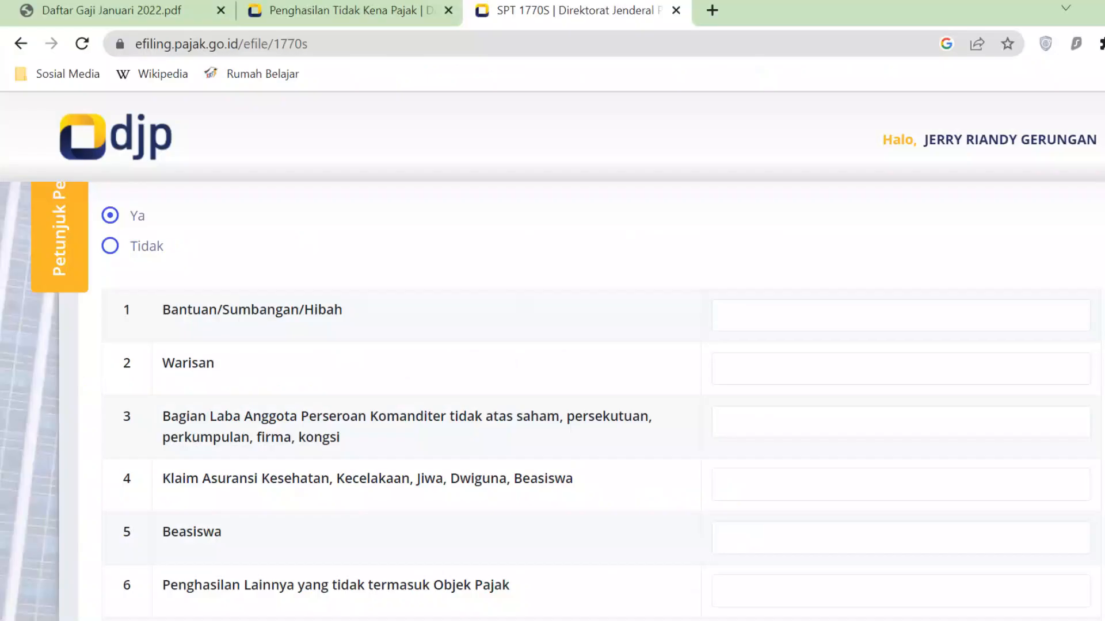
- Answer Tidak to non-taxable income, advance to page 7, and bring Excel back
scroll(825, 369, down, 6)
scroll(824, 369, up, 6)
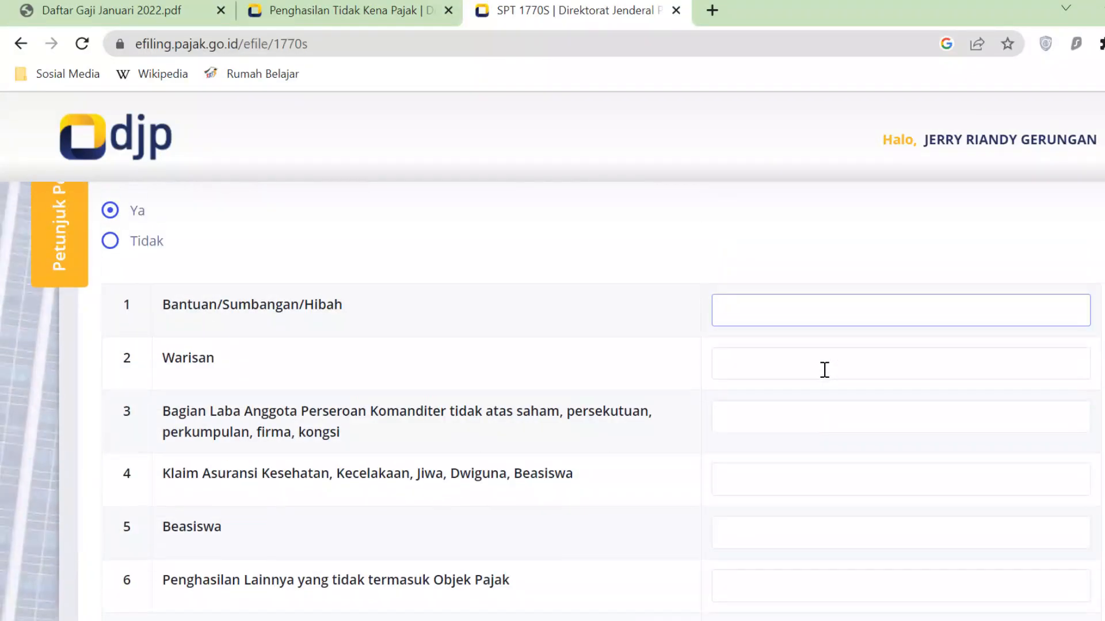
click(111, 244)
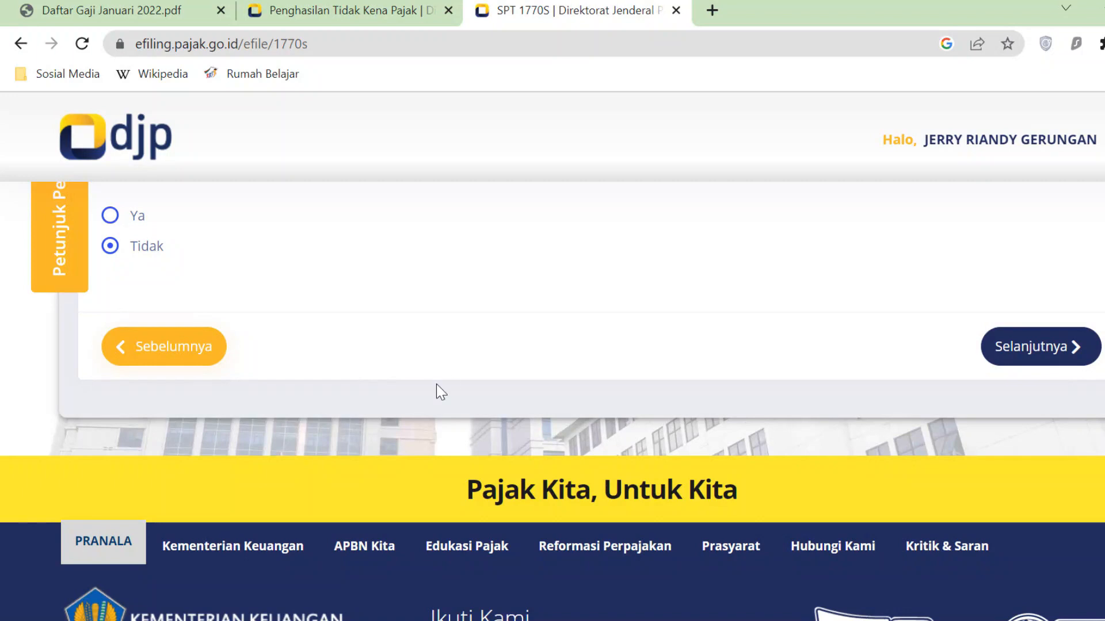
scroll(491, 378, up, 3)
click(1044, 493)
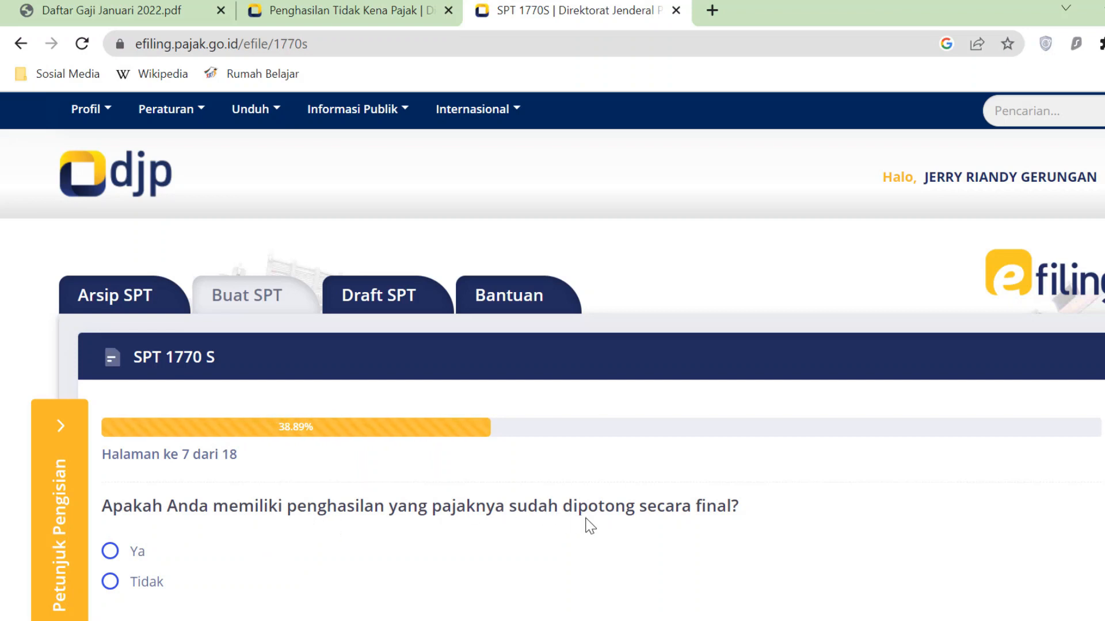
scroll(590, 525, down, 2)
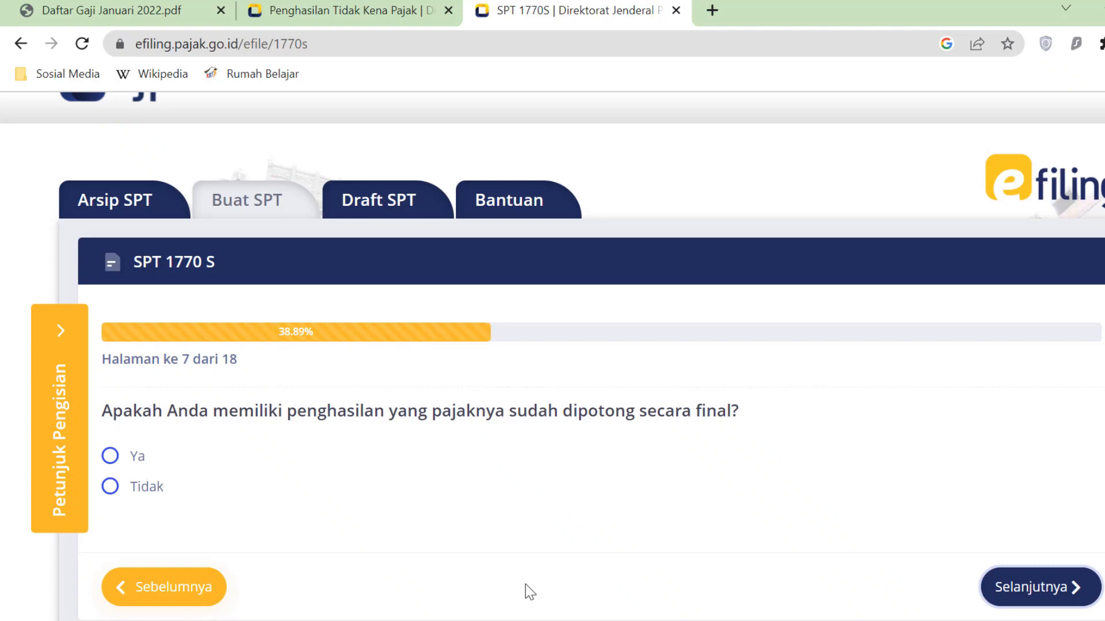
click(589, 620)
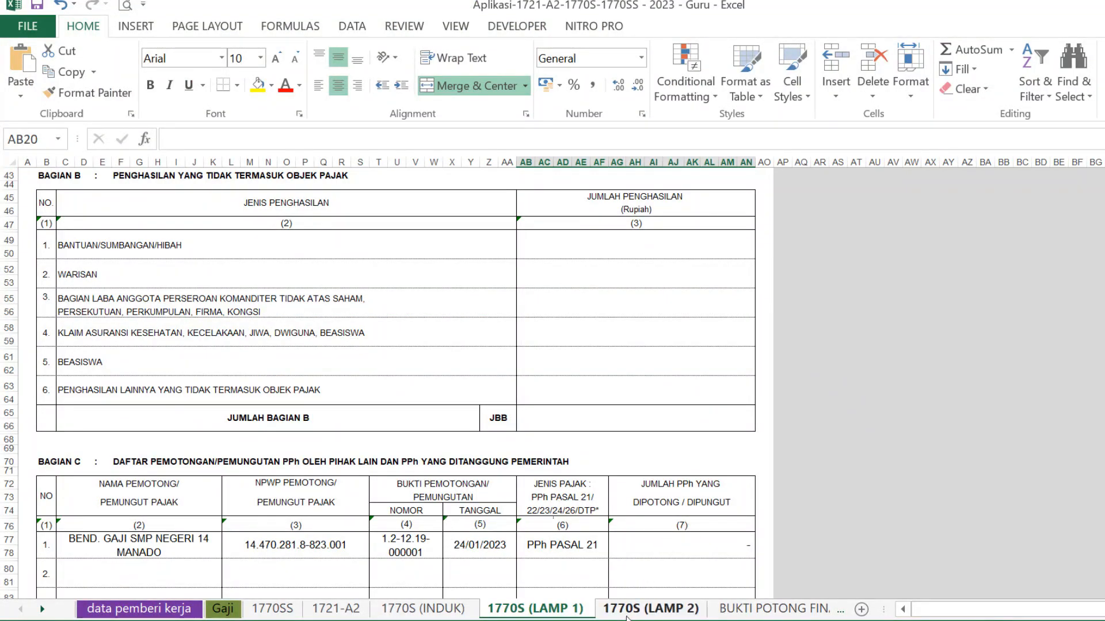
- Check LAMP 2's 24.000.000 honorarium and 1.200.000 PPh against the Gaji sheet
click(662, 609)
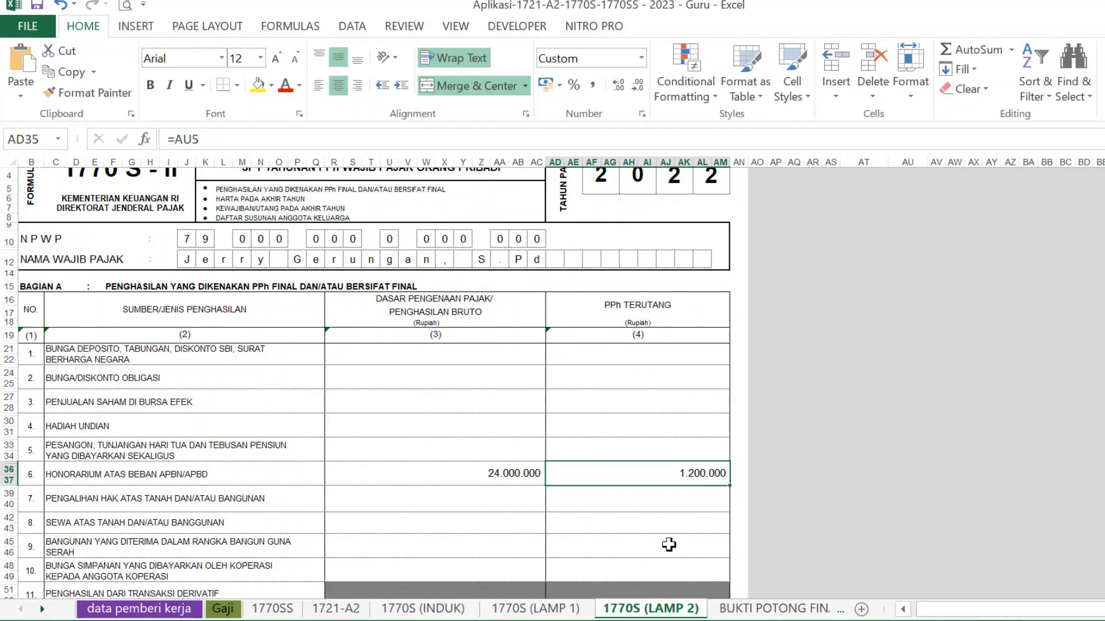
key(alt+Tab)
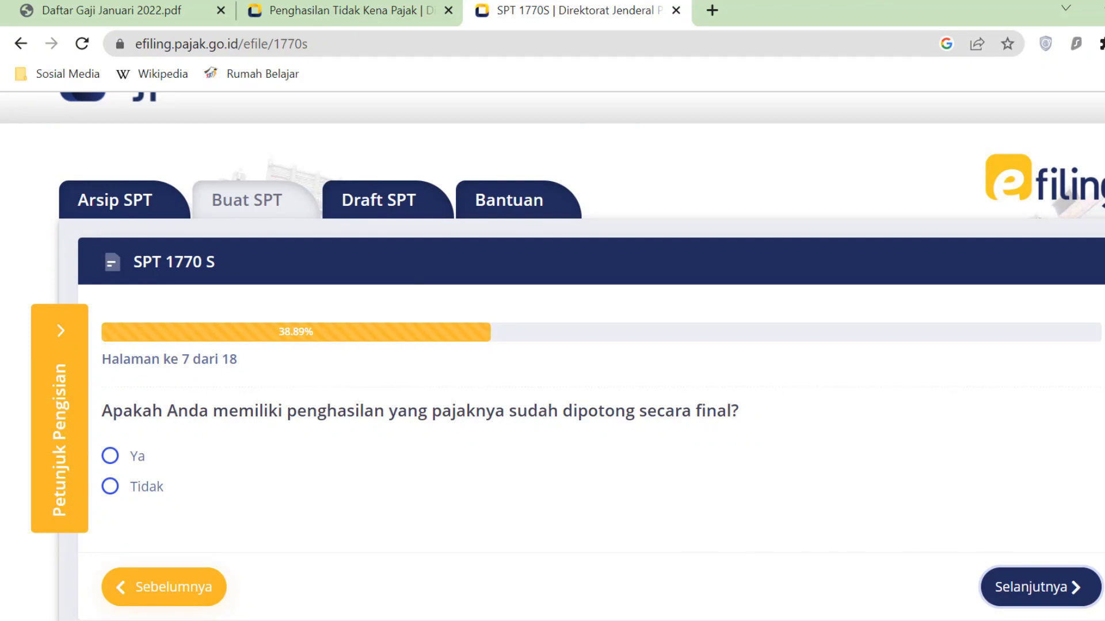
key(alt+Tab)
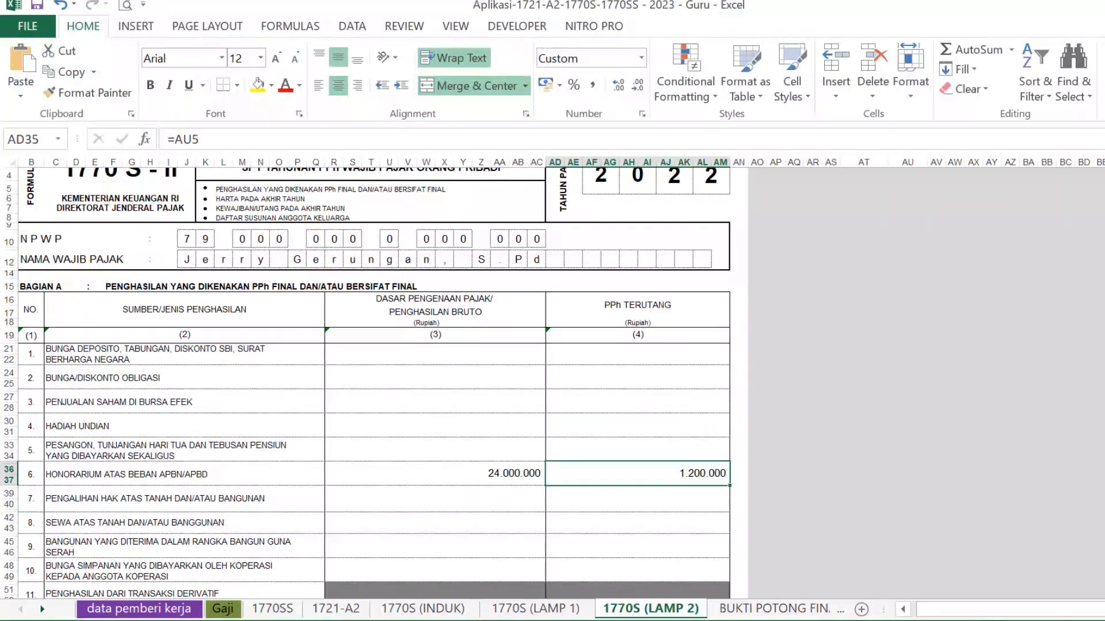
click(469, 473)
click(233, 611)
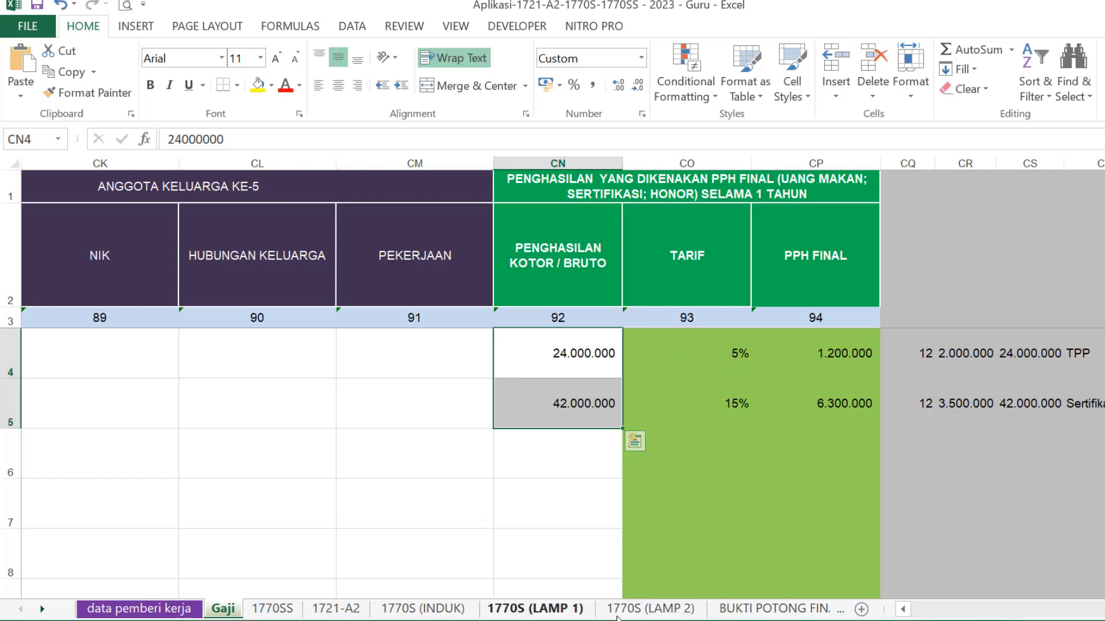
click(682, 613)
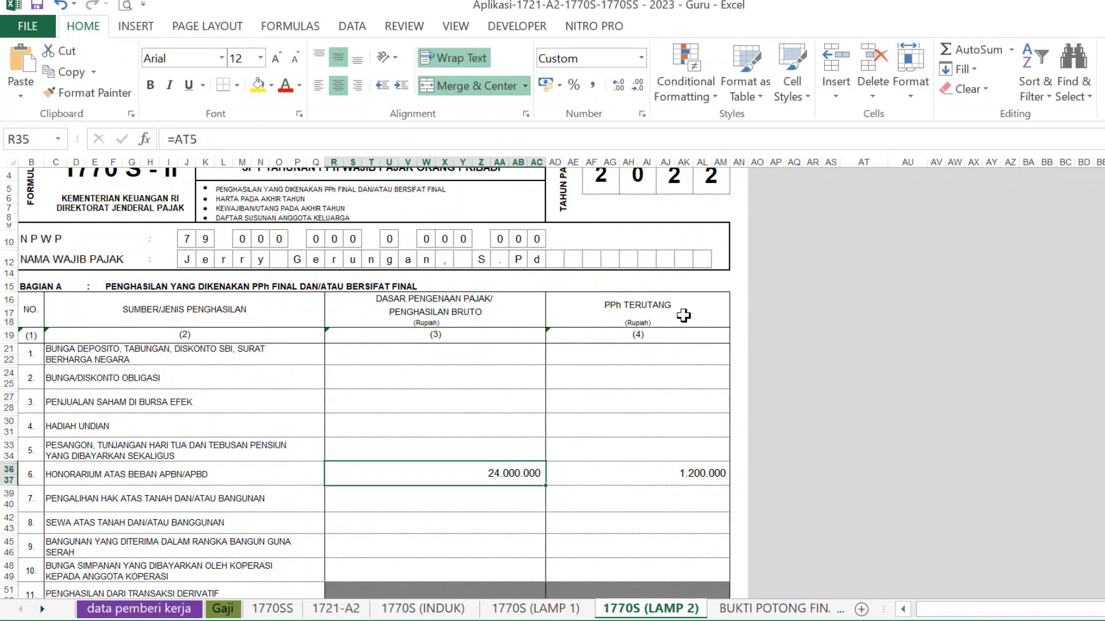
click(709, 470)
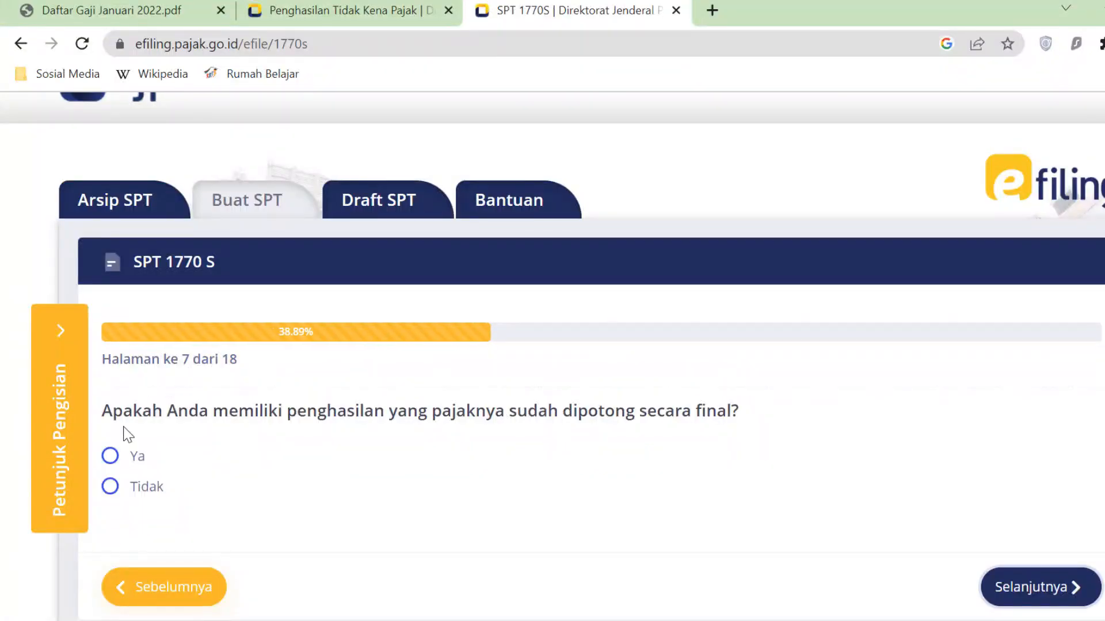
- Answer Ya to the page 7 final-tax question and open a new Bagian A entry
click(115, 460)
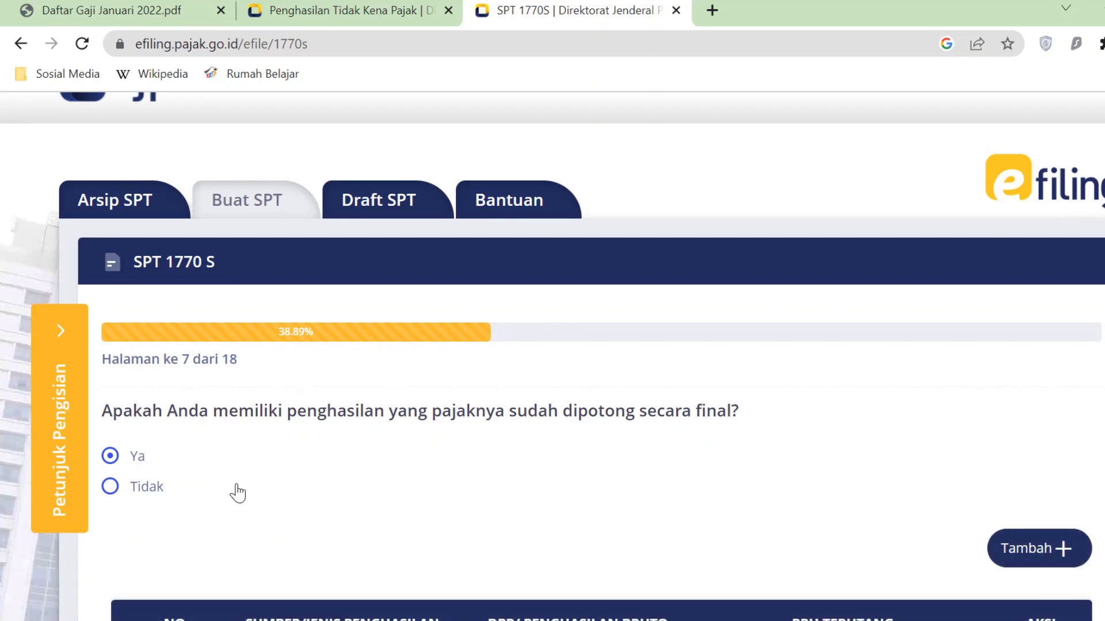
scroll(242, 486, down, 3)
click(115, 304)
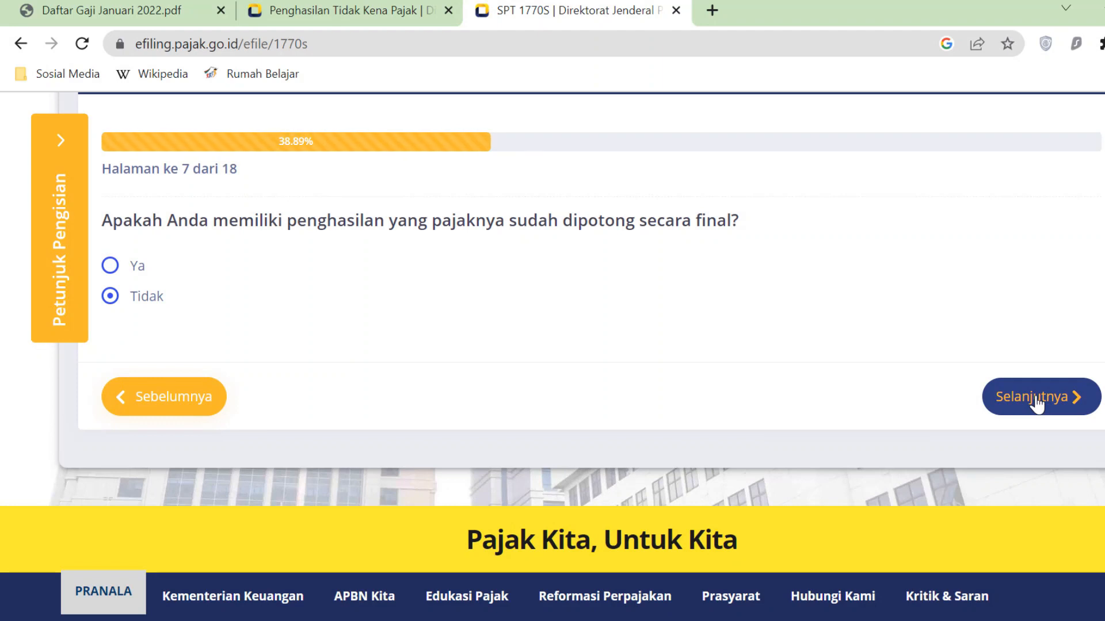
click(117, 268)
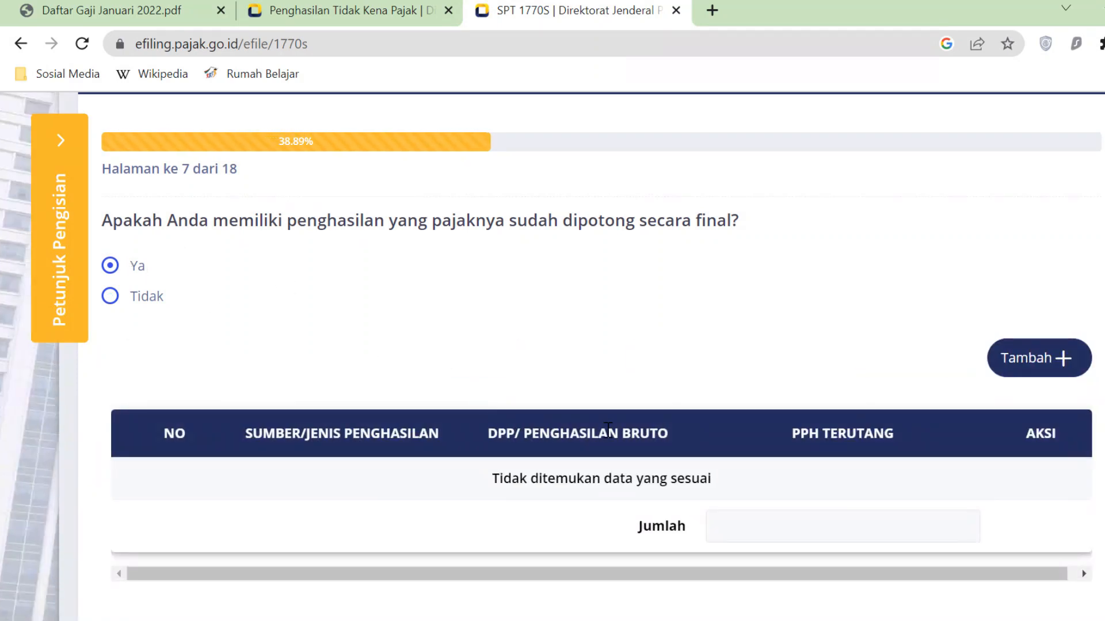
scroll(1035, 311, down, 1)
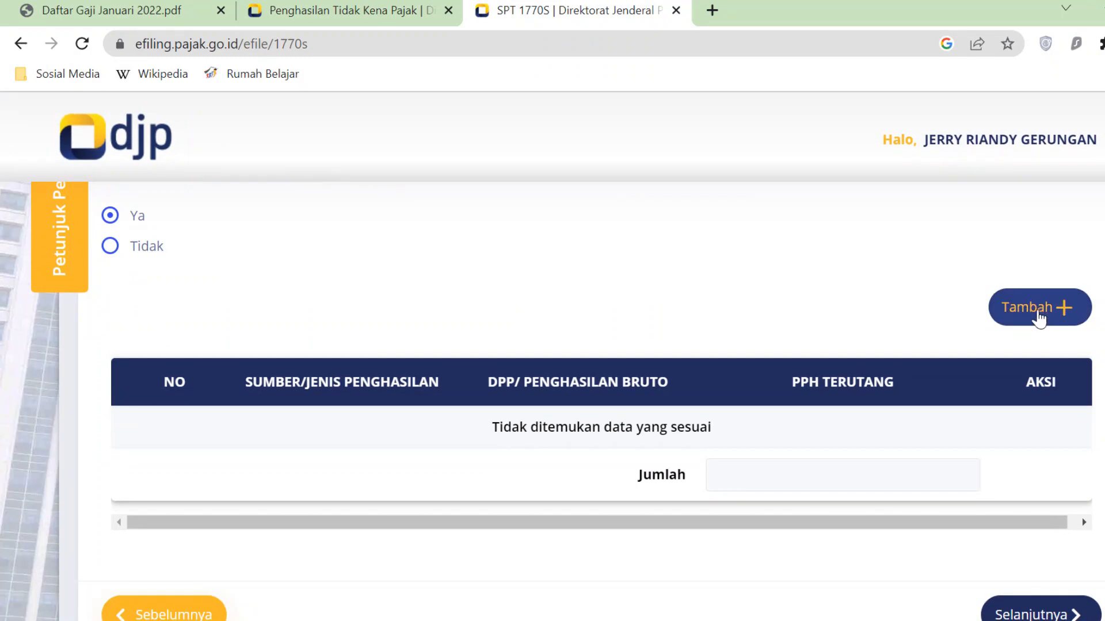
click(1057, 311)
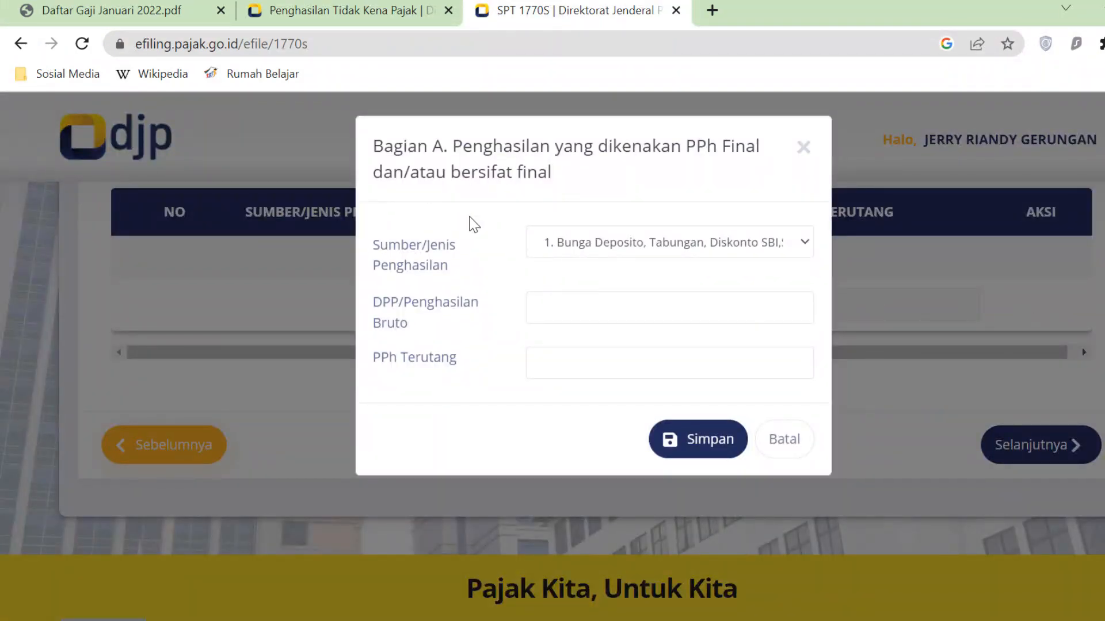
- Choose Honorarium Atas Beban APBD/APBN as the source and paste 24.000.000 as DPP
click(804, 240)
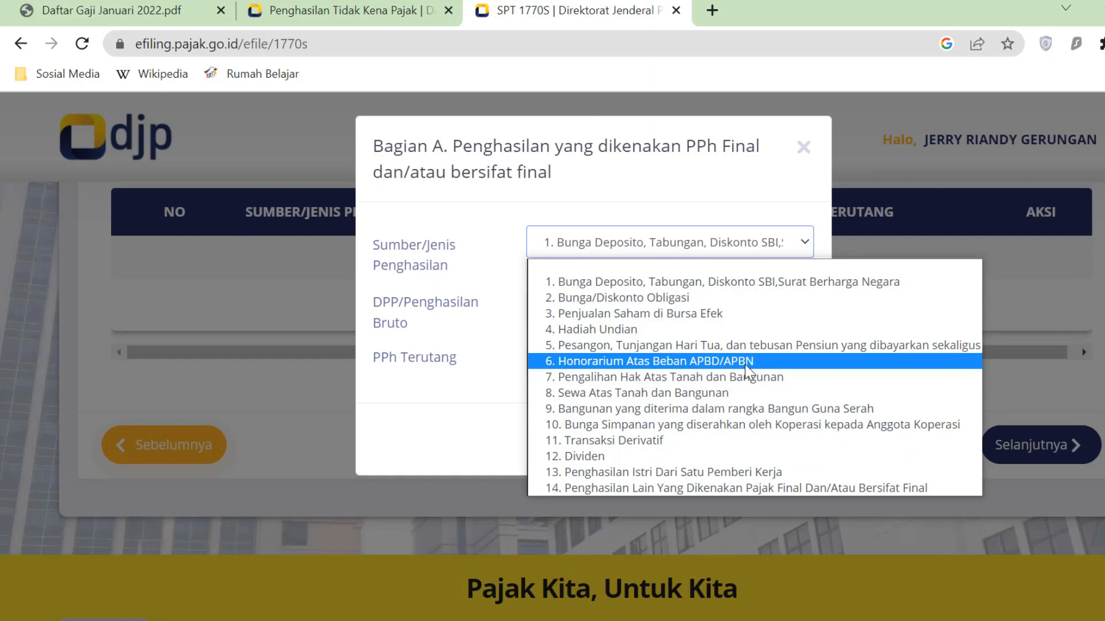
click(632, 360)
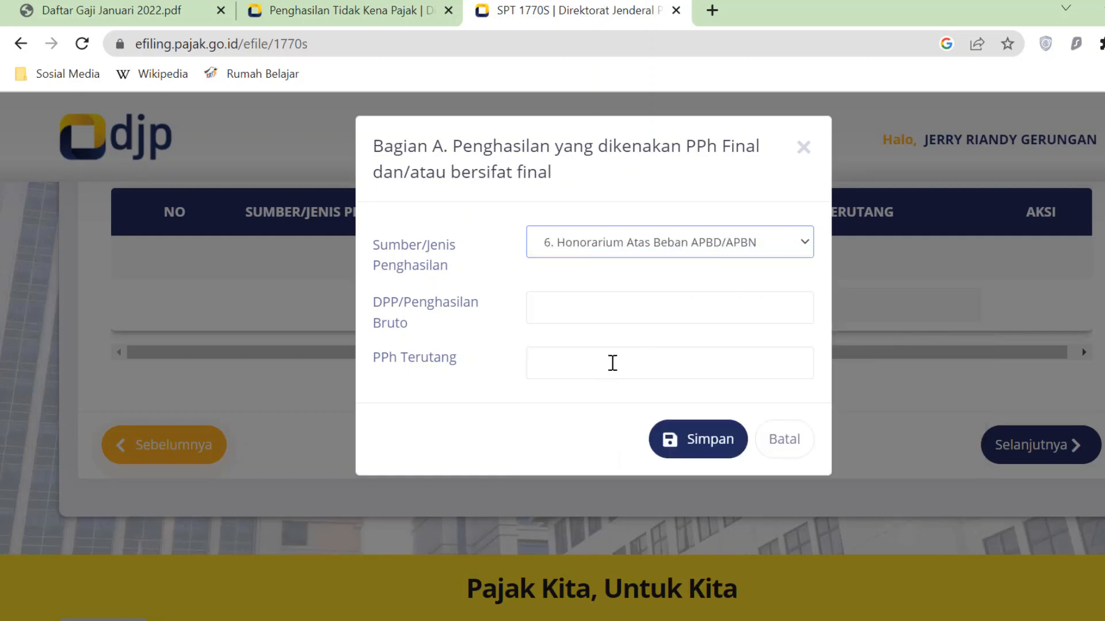
key(alt+Tab)
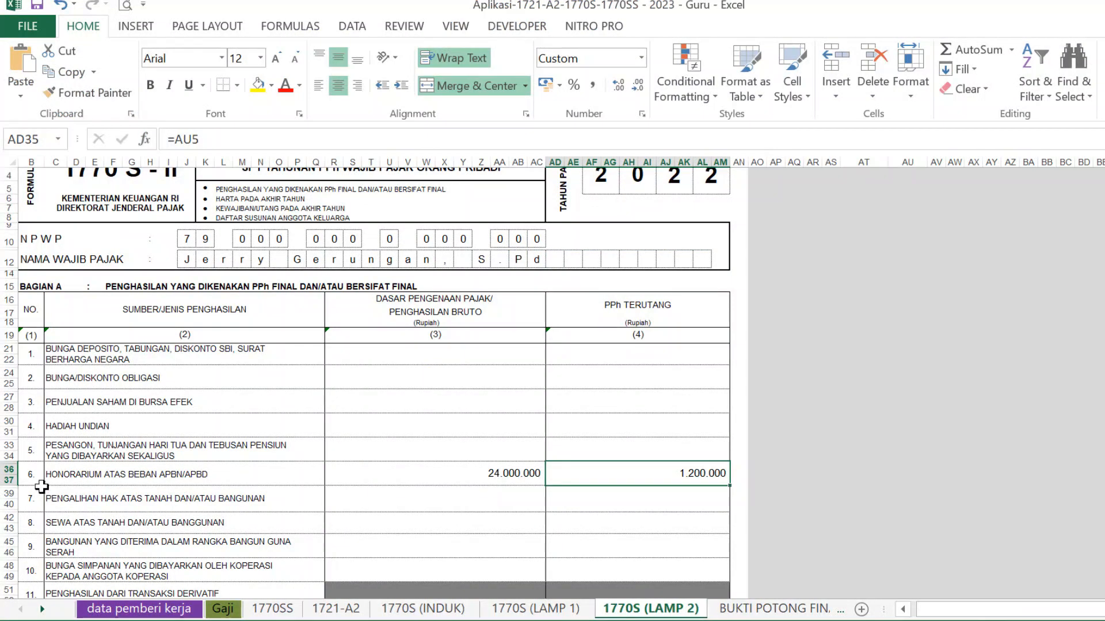
click(3, 471)
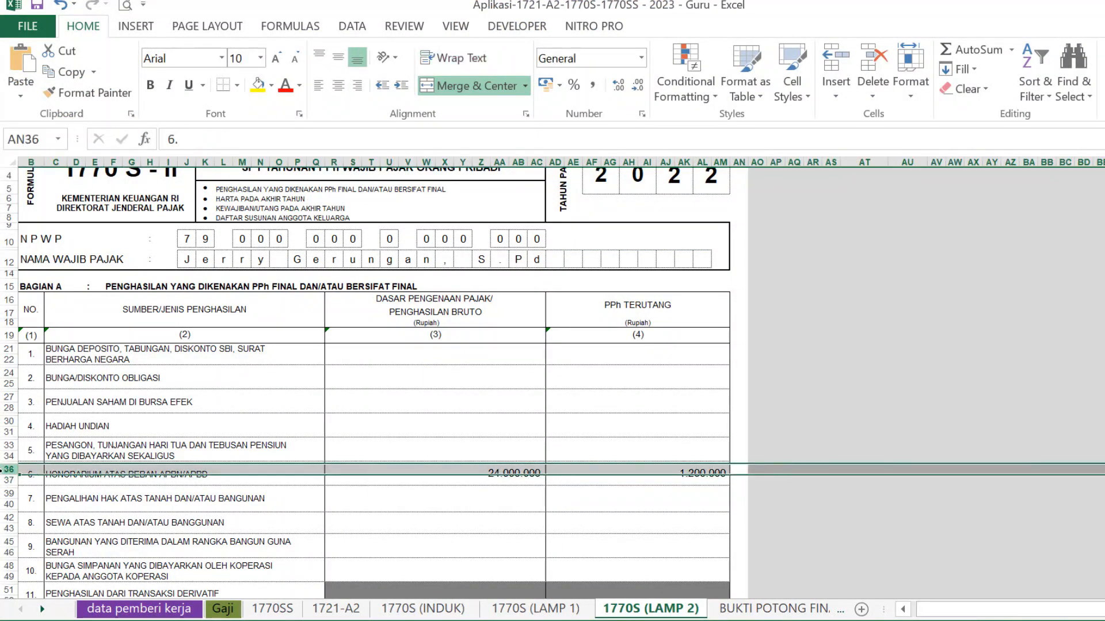
click(334, 495)
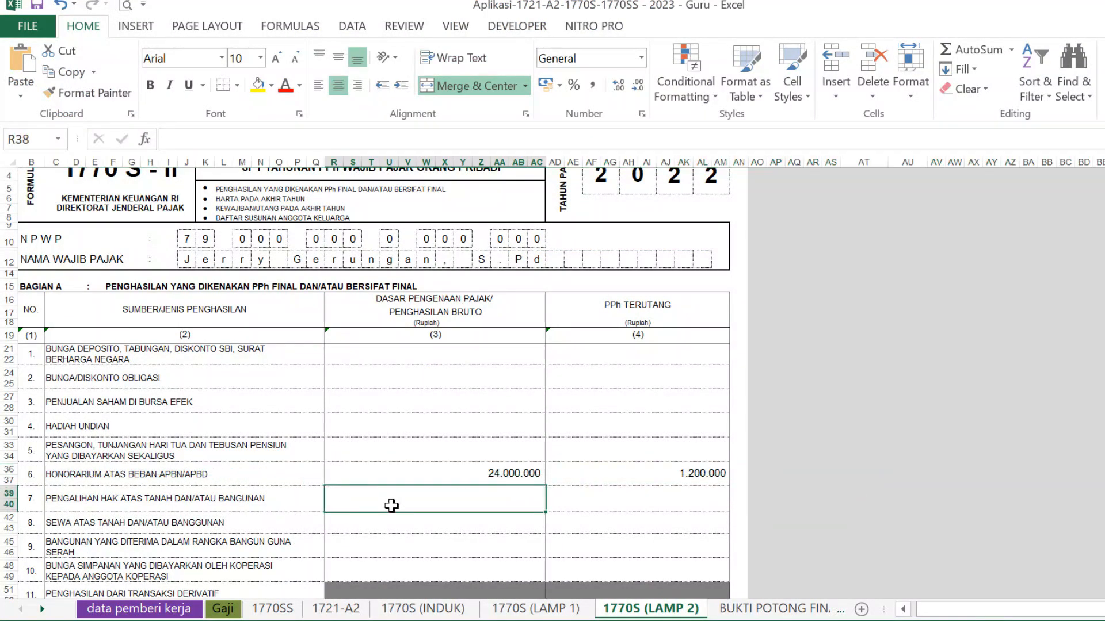
click(471, 473)
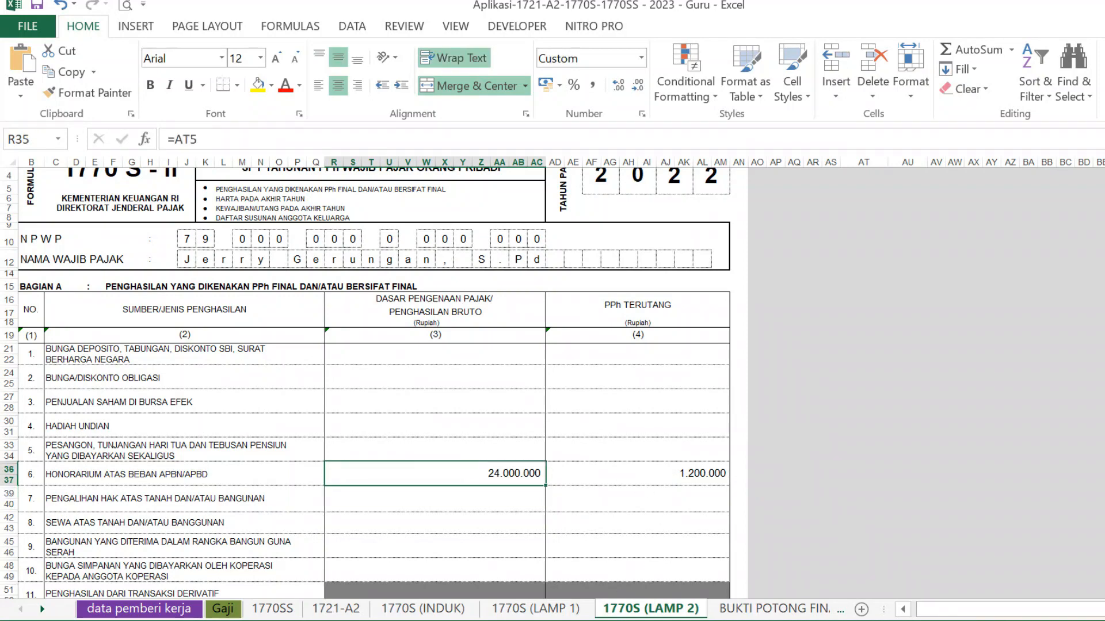
key(alt+Tab)
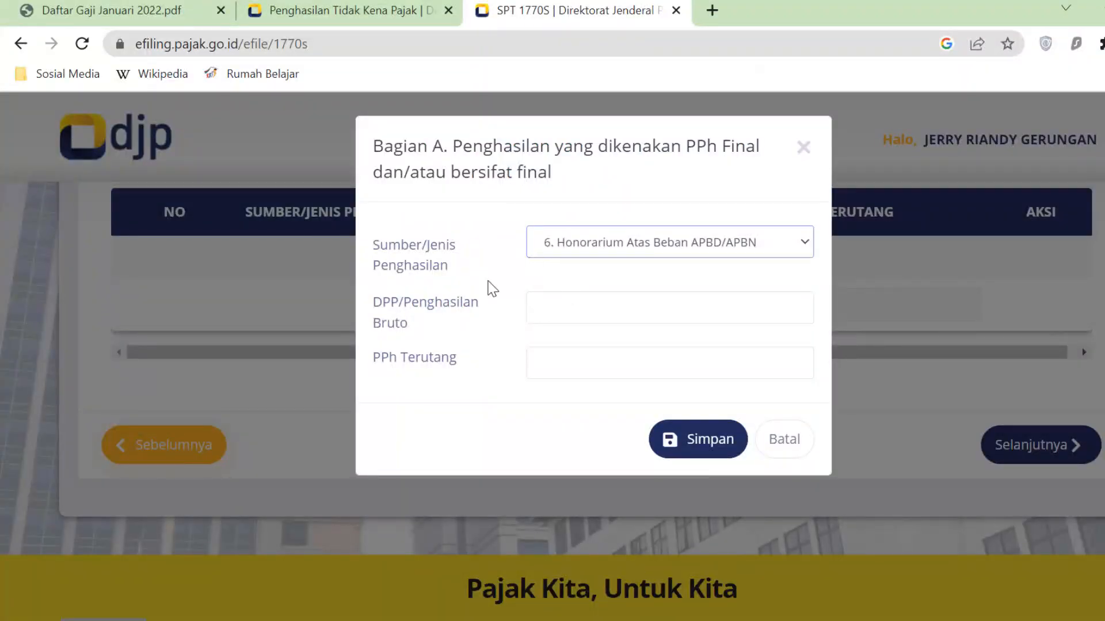
click(601, 302)
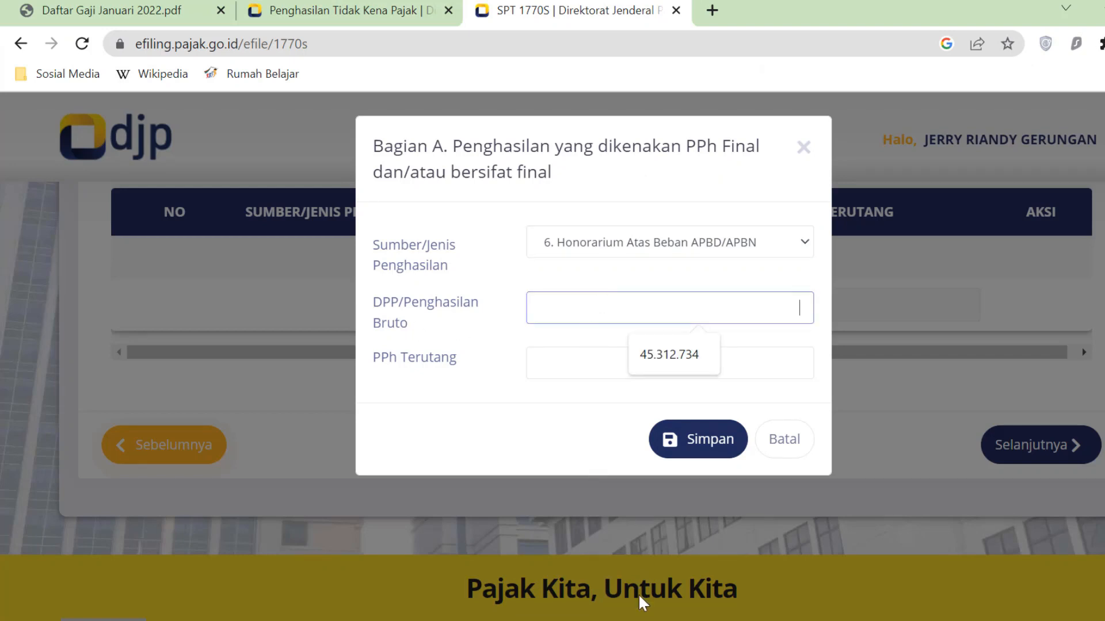
key(alt+Tab)
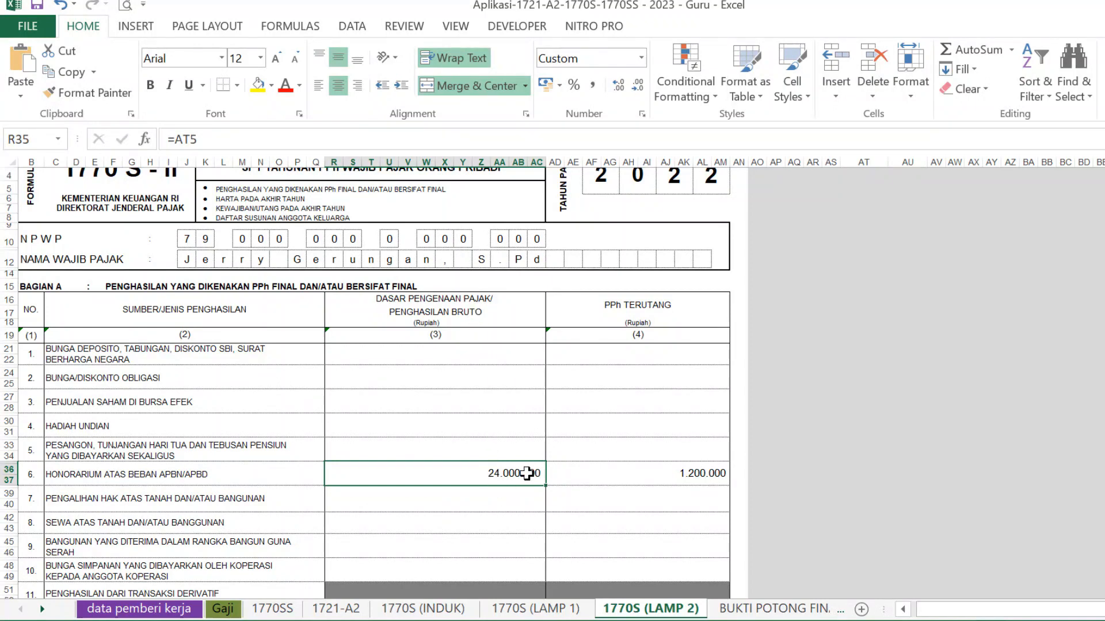
key(ctrl+c)
key(alt+Tab)
key(ctrl+v)
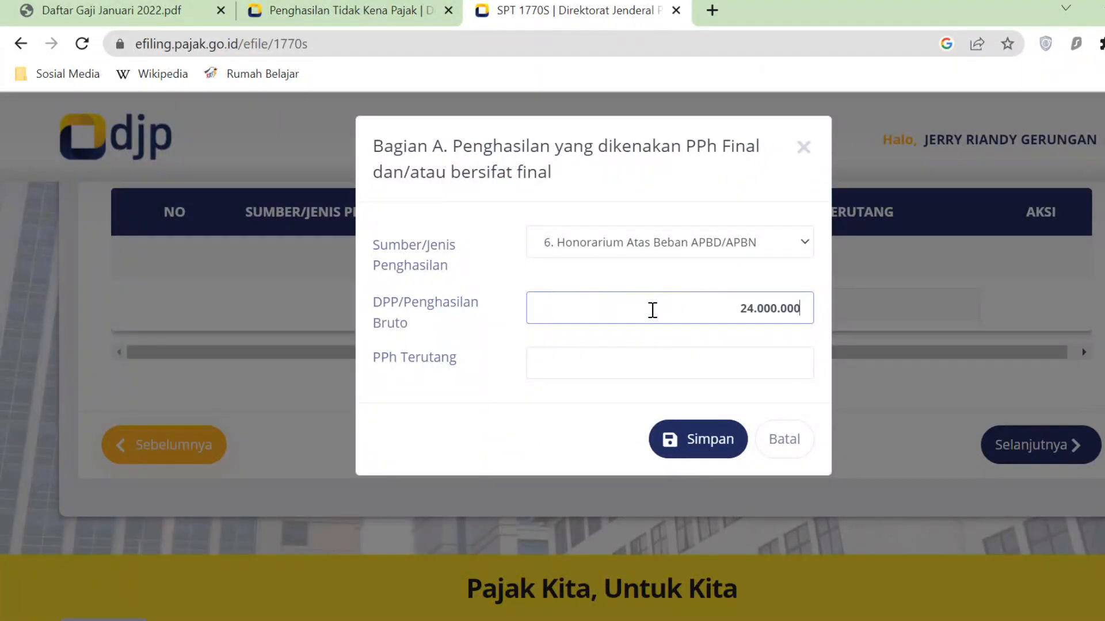
- Copy 1.200.000 from AD35 on the 1770S (LAMP 2) sheet into PPh Terutang
key(alt+Tab)
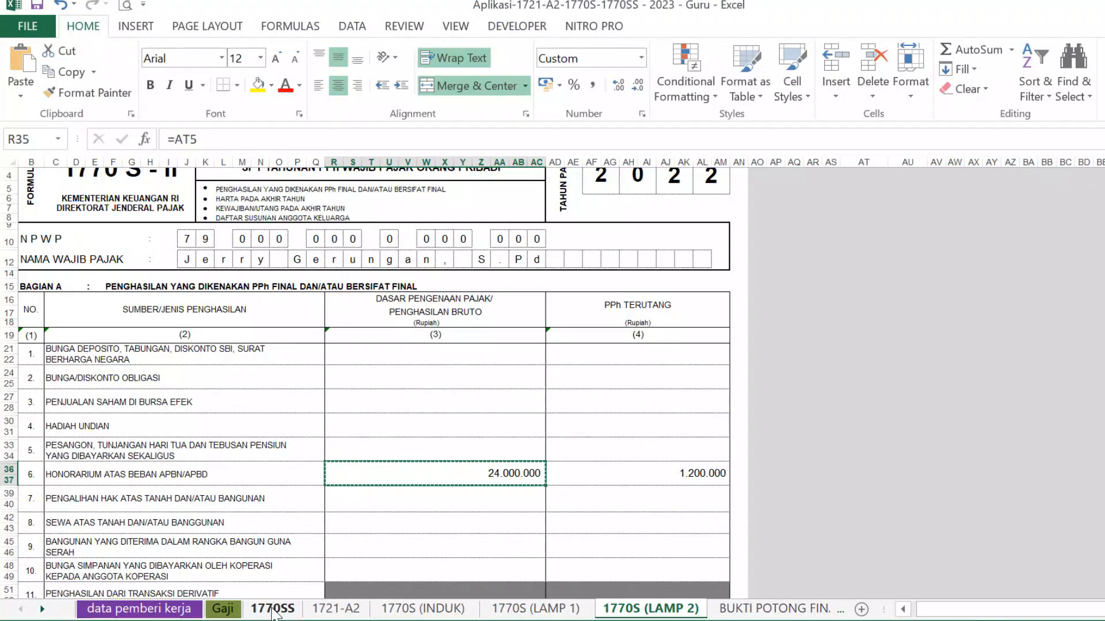
click(224, 610)
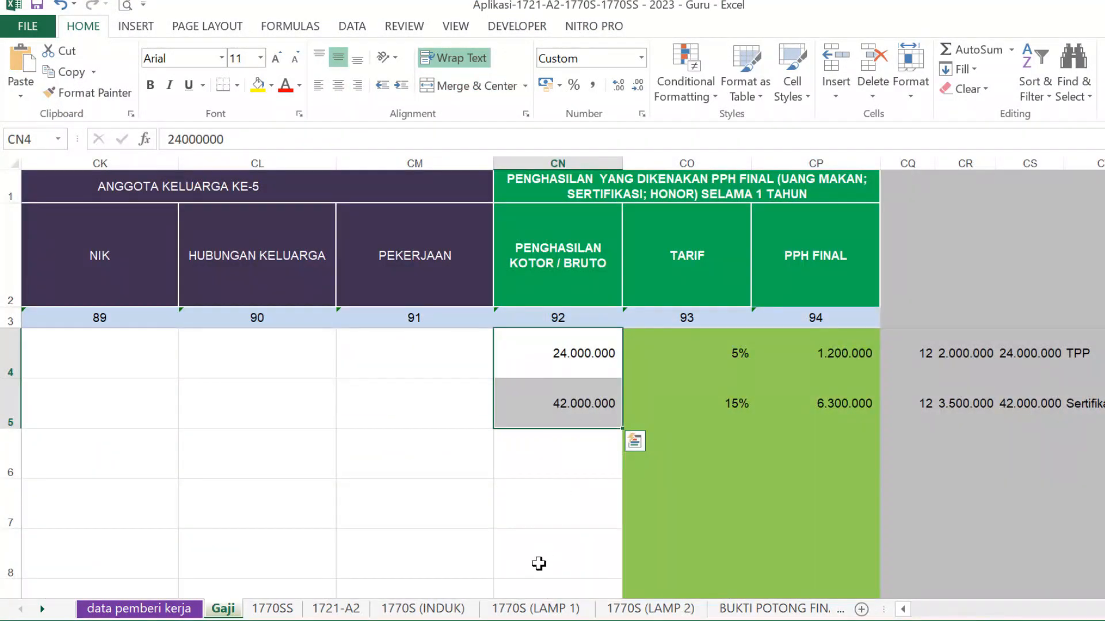
click(648, 610)
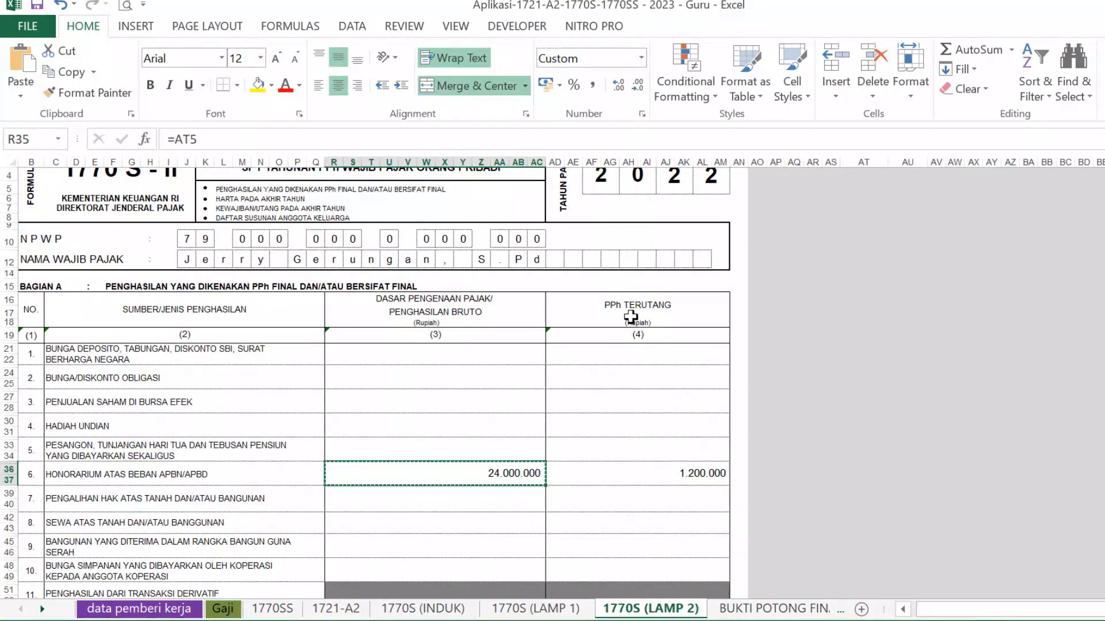
click(681, 471)
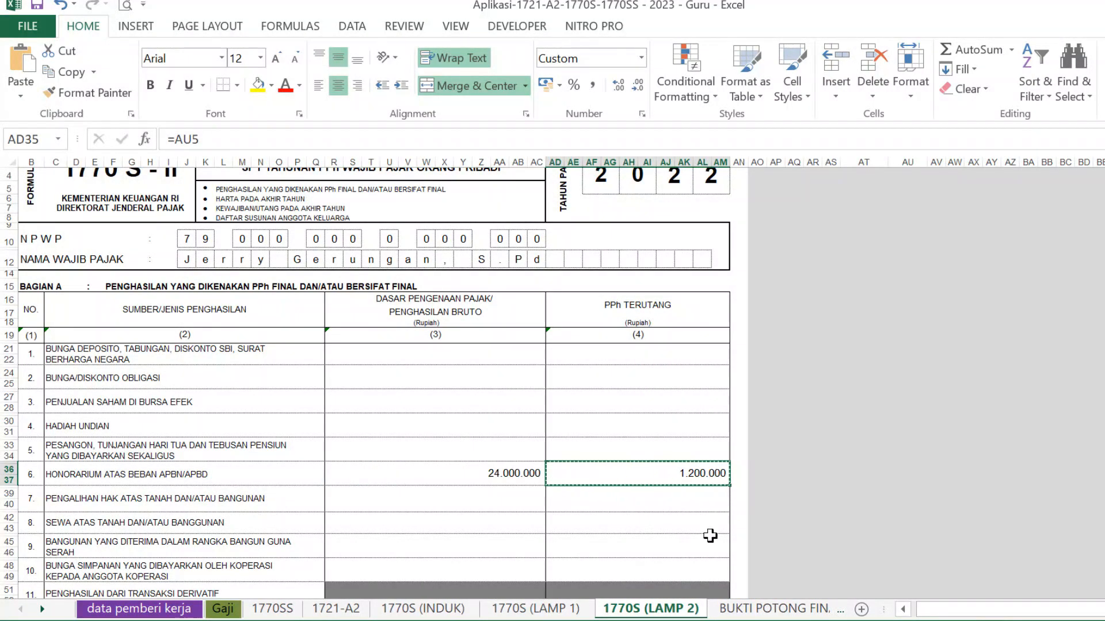
key(alt+Tab)
click(743, 366)
key(ctrl+v)
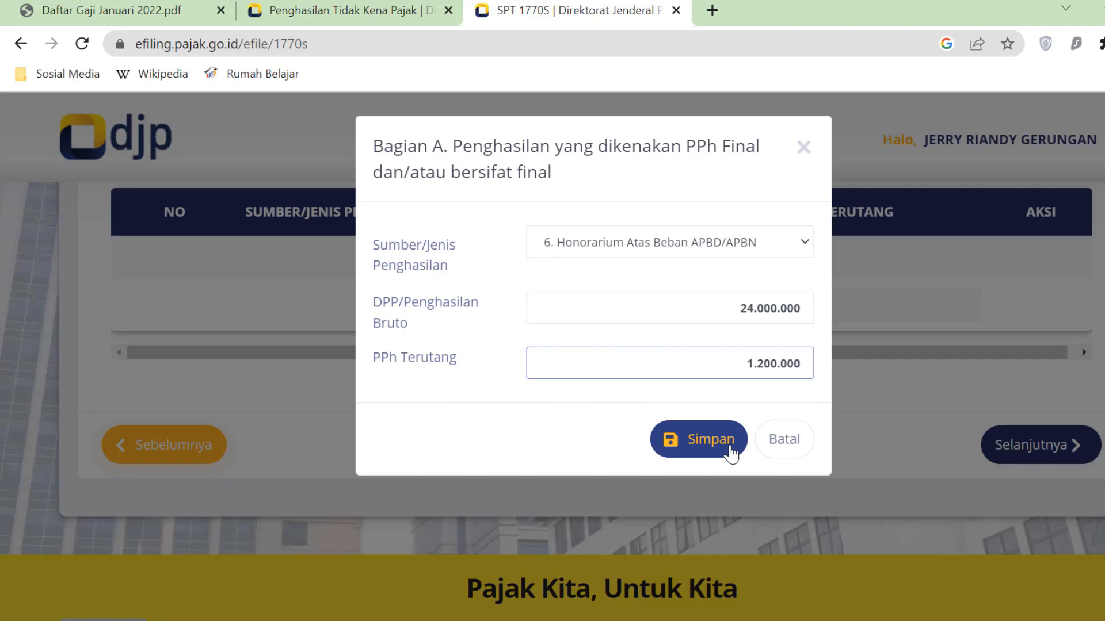
- Save the honorarium final-income entry and advance to page 8 of 18
click(730, 449)
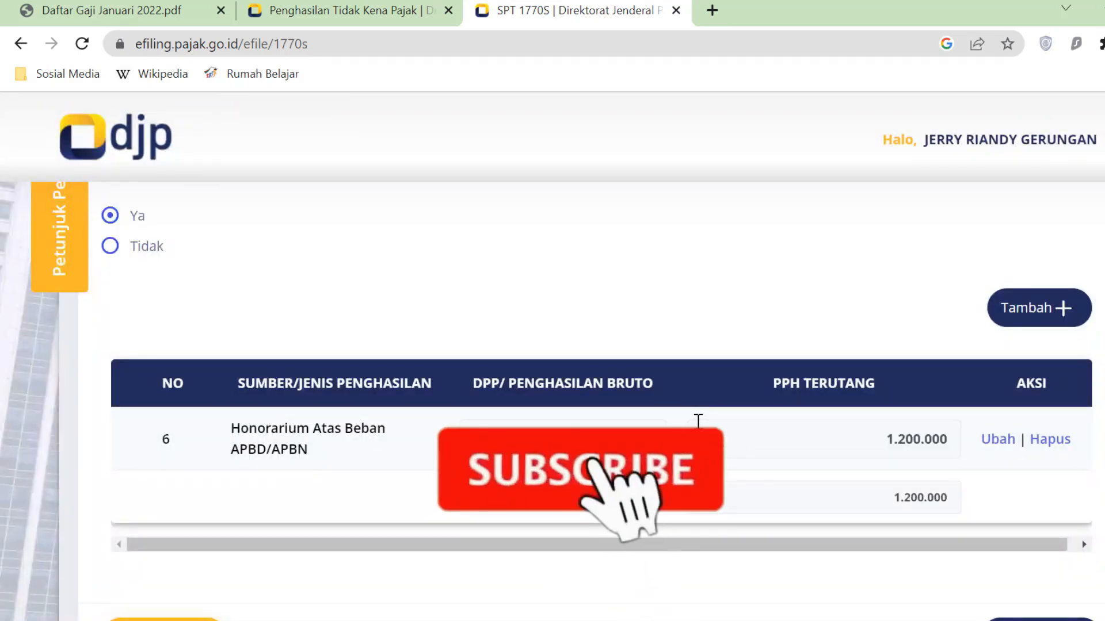
scroll(698, 421, down, 2)
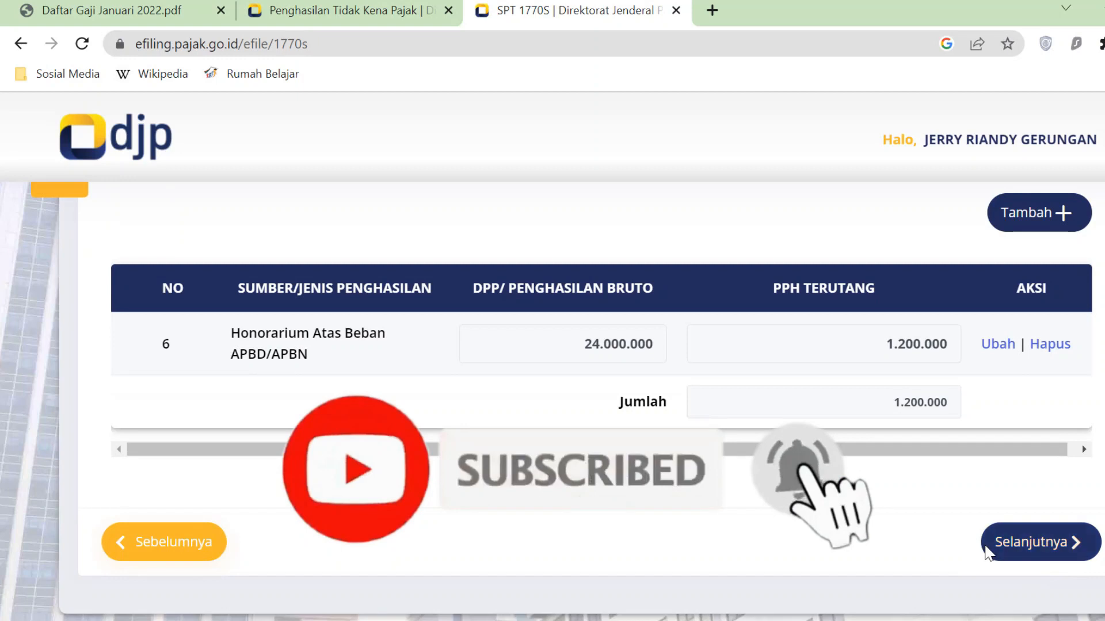
click(1076, 543)
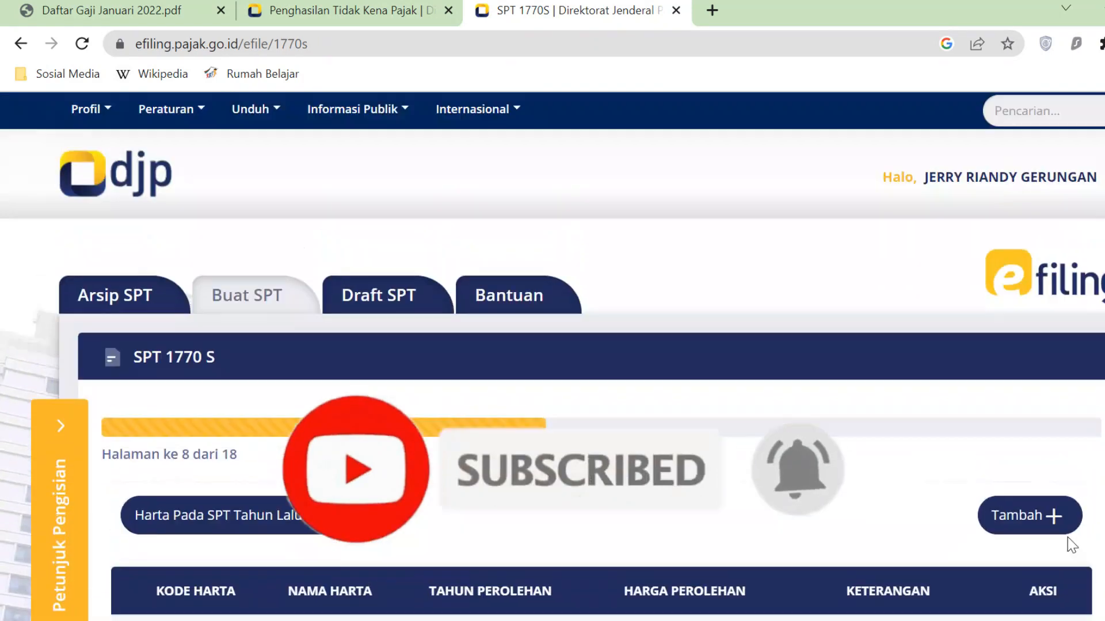
- Try loading assets from last year's return and acknowledge that none exist
scroll(806, 506, down, 2)
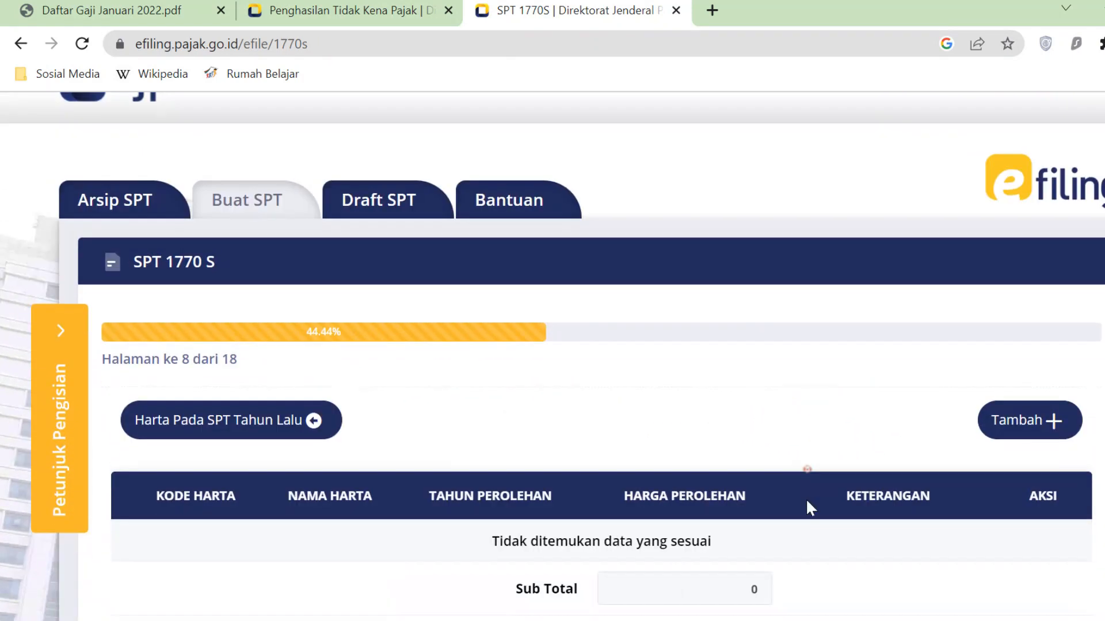
scroll(808, 507, down, 2)
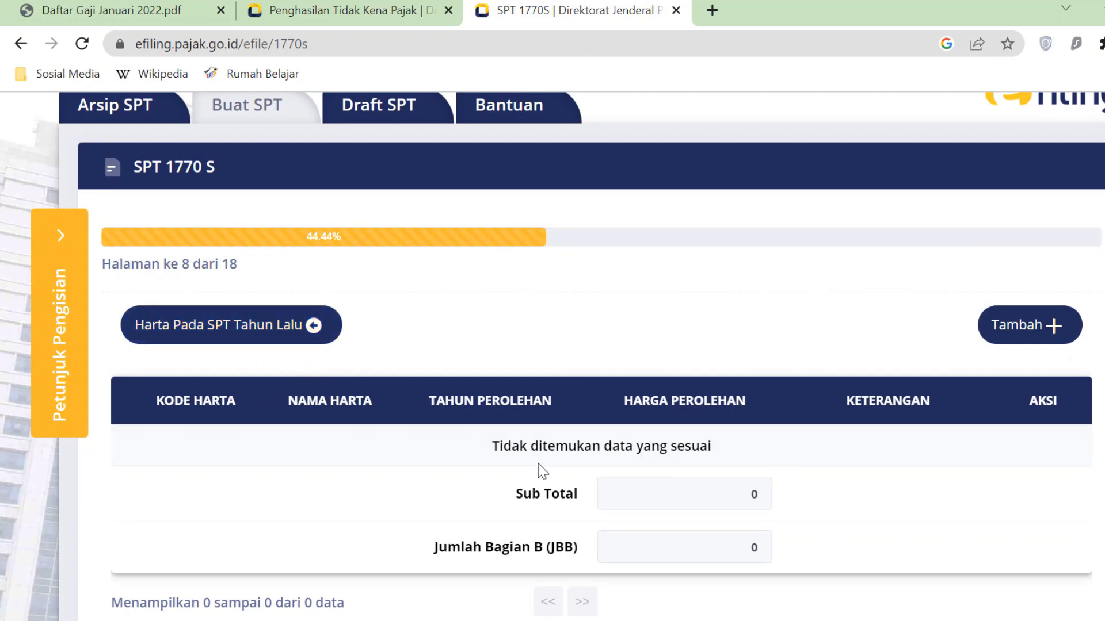
scroll(411, 354, up, 2)
scroll(413, 353, down, 2)
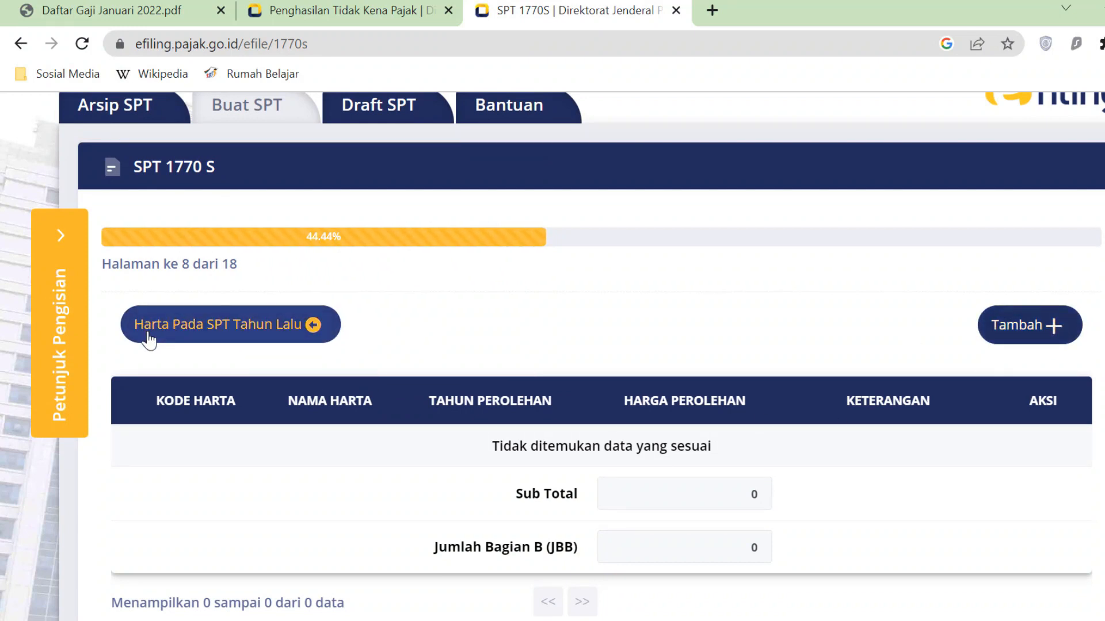
click(284, 341)
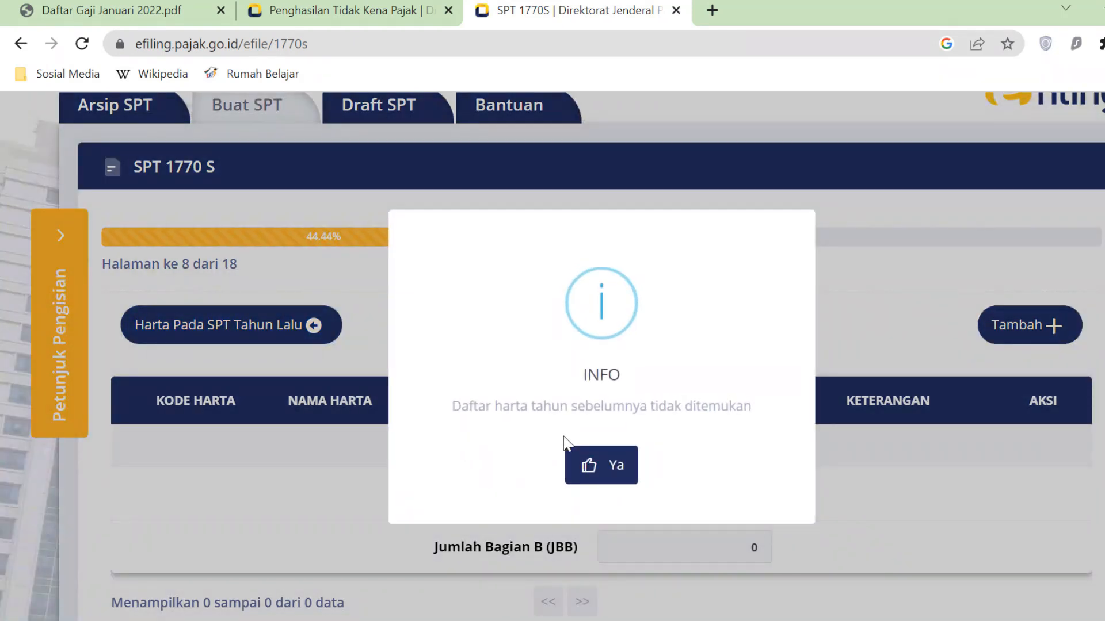
click(630, 474)
- Start a new asset with code 061 for residential land and building
click(1053, 324)
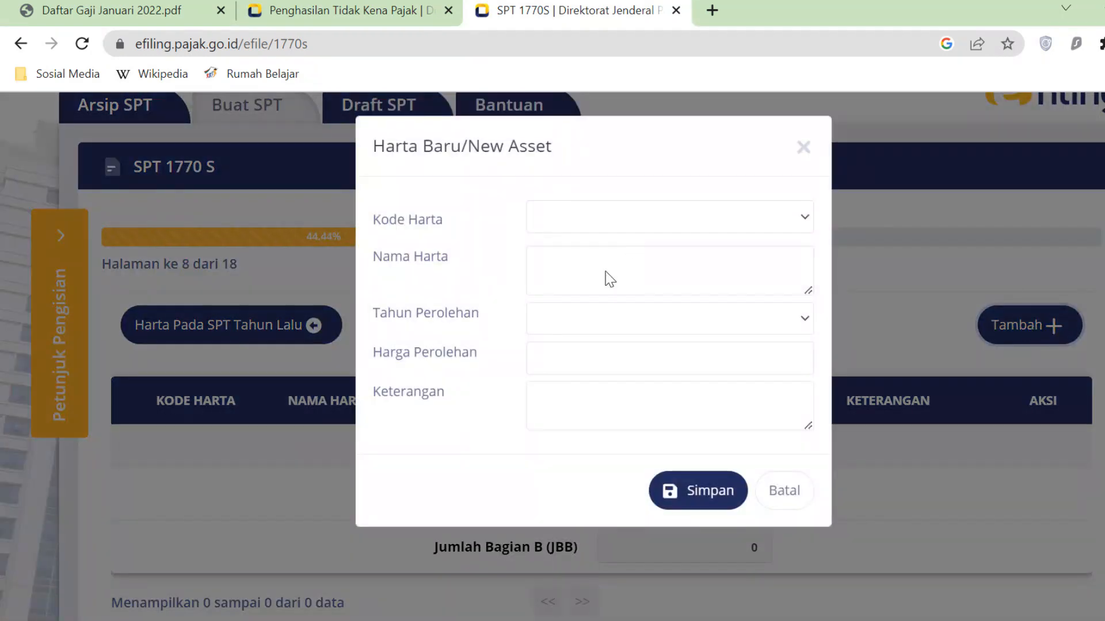
click(804, 217)
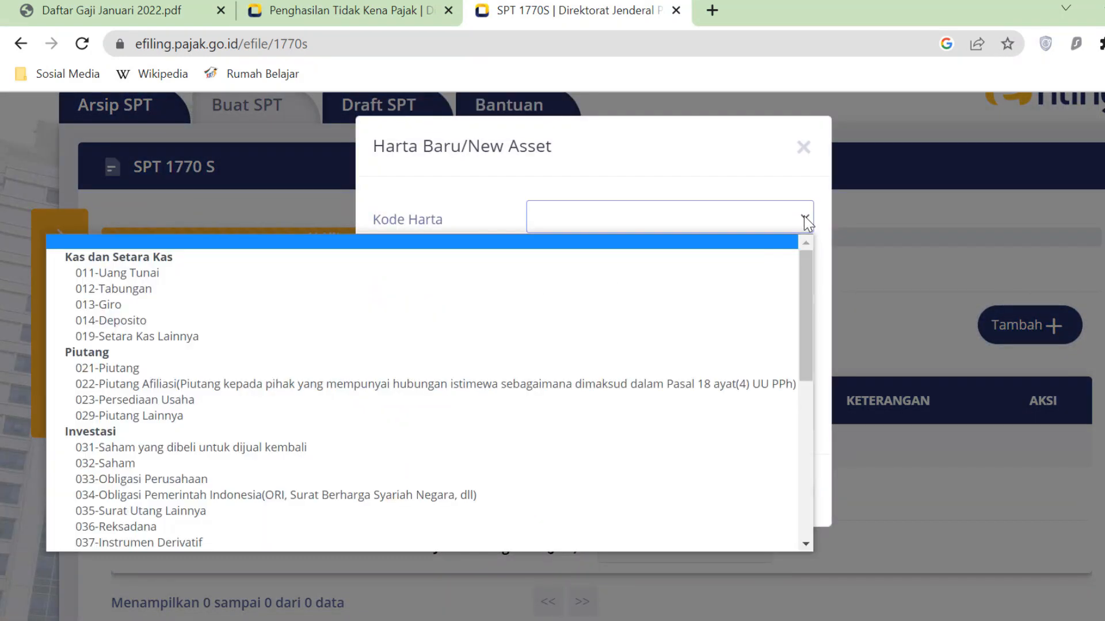
scroll(237, 398, down, 1)
scroll(238, 402, down, 5)
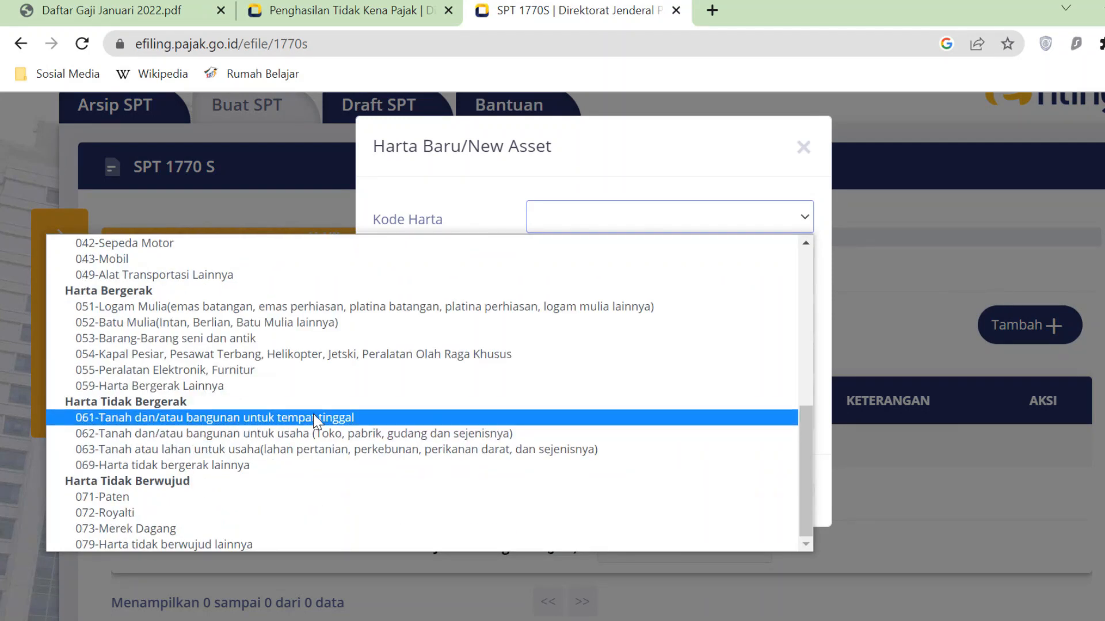
click(368, 423)
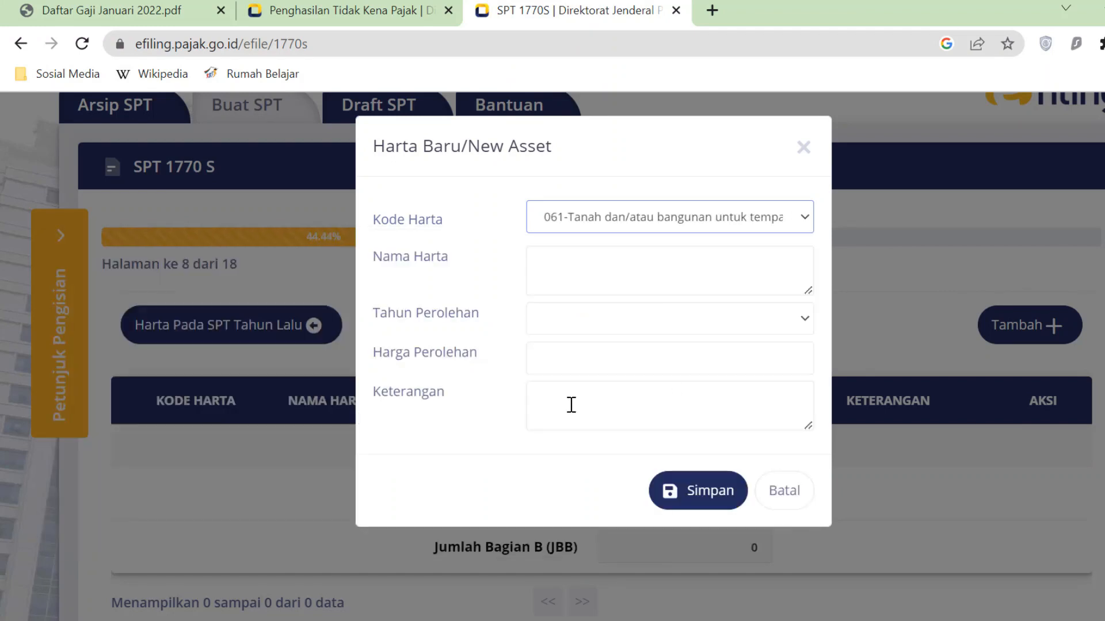
- Copy the description 'Perum. X, 105m2' from the Gaji sheet into Nama Harta
click(769, 266)
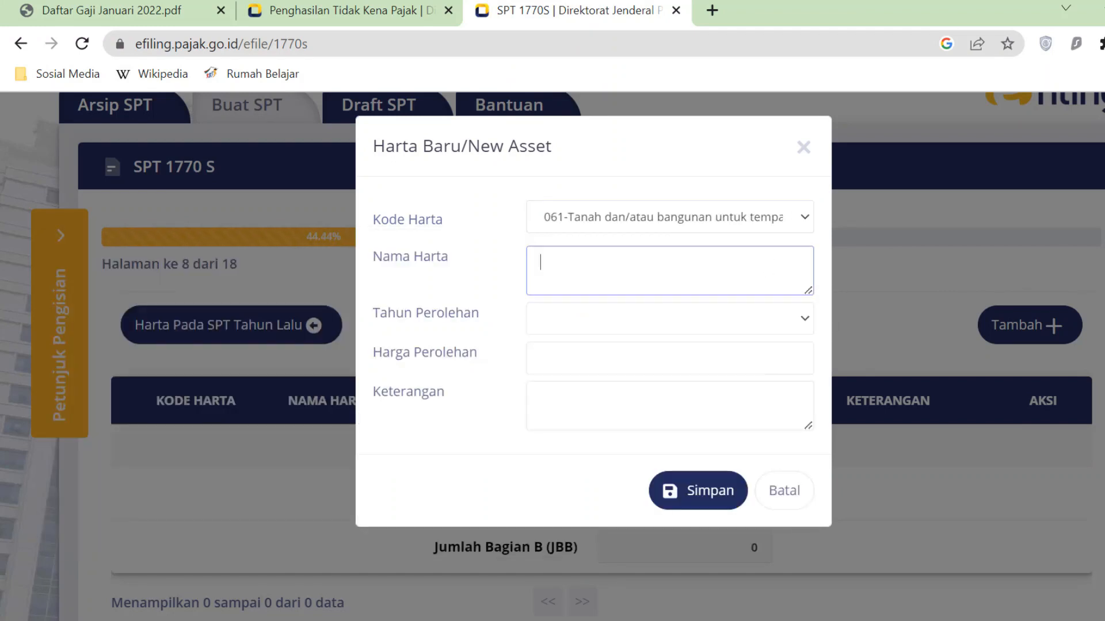
key(alt+Tab)
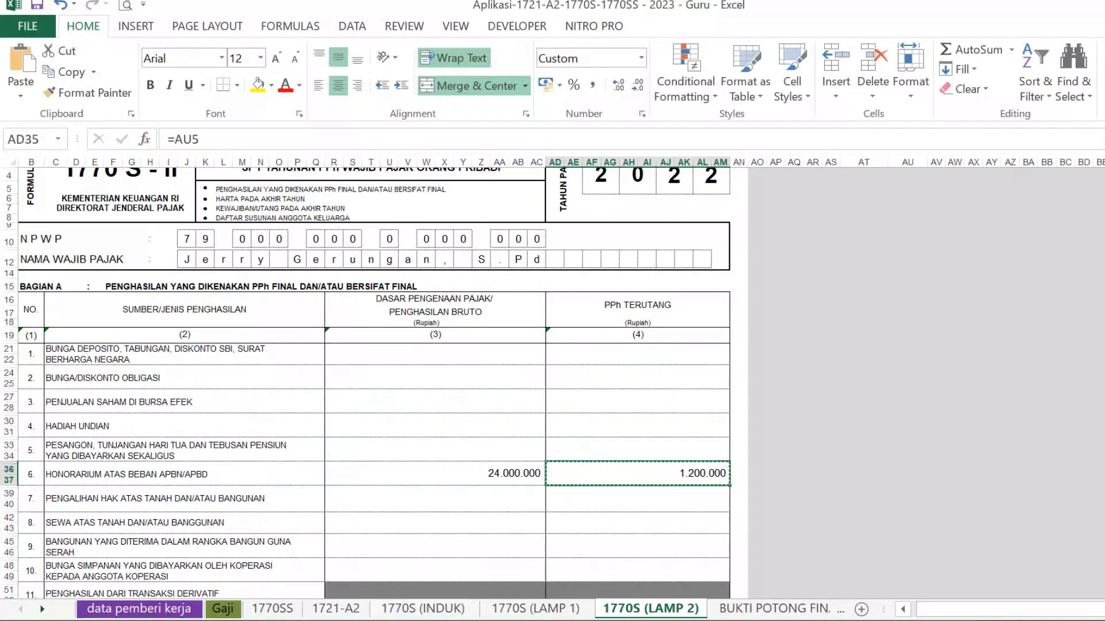
click(236, 608)
drag(1102, 610, 975, 619)
click(592, 352)
key(ctrl+c)
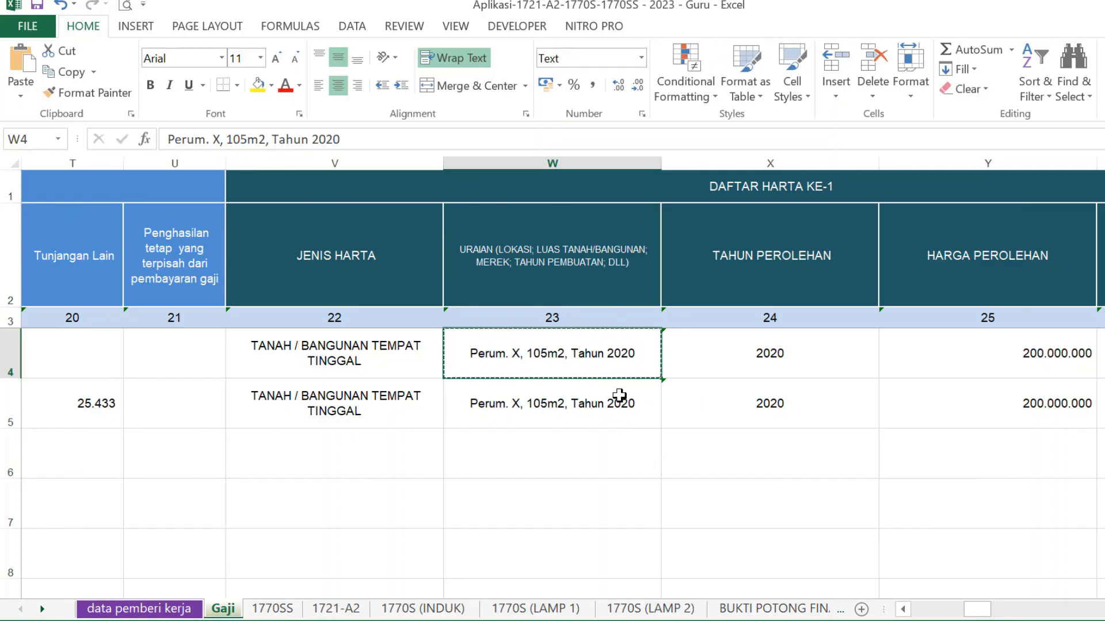
key(alt+Tab)
click(570, 293)
key(ctrl+v)
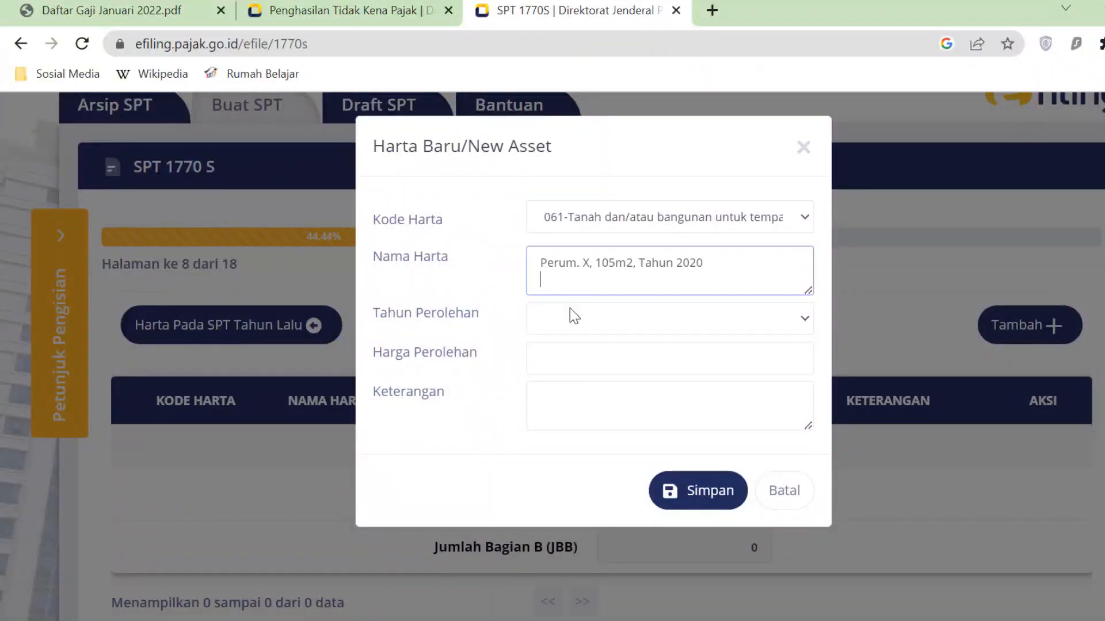
- Set acquisition year 2020 and acquisition price 200.000.000
click(579, 326)
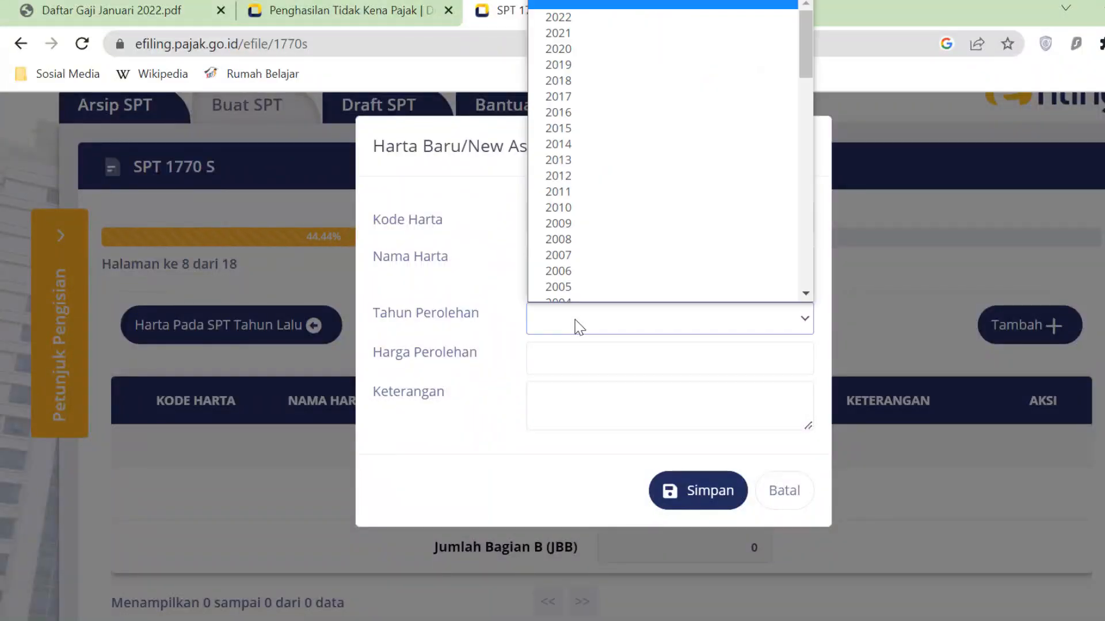
click(564, 51)
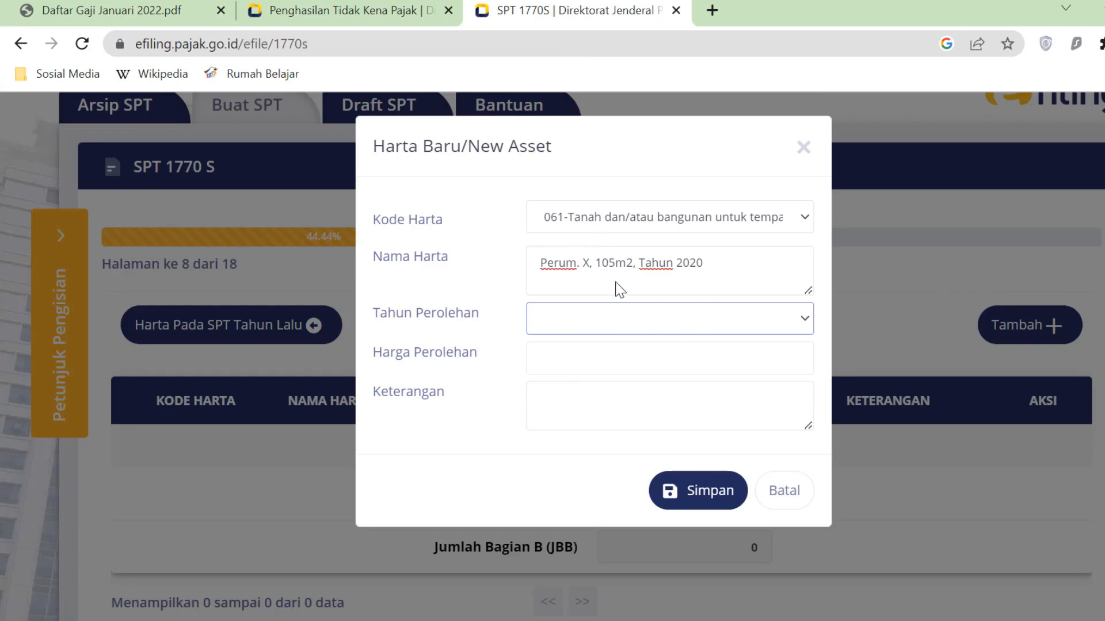
click(615, 313)
click(578, 50)
click(560, 374)
key(alt+Tab)
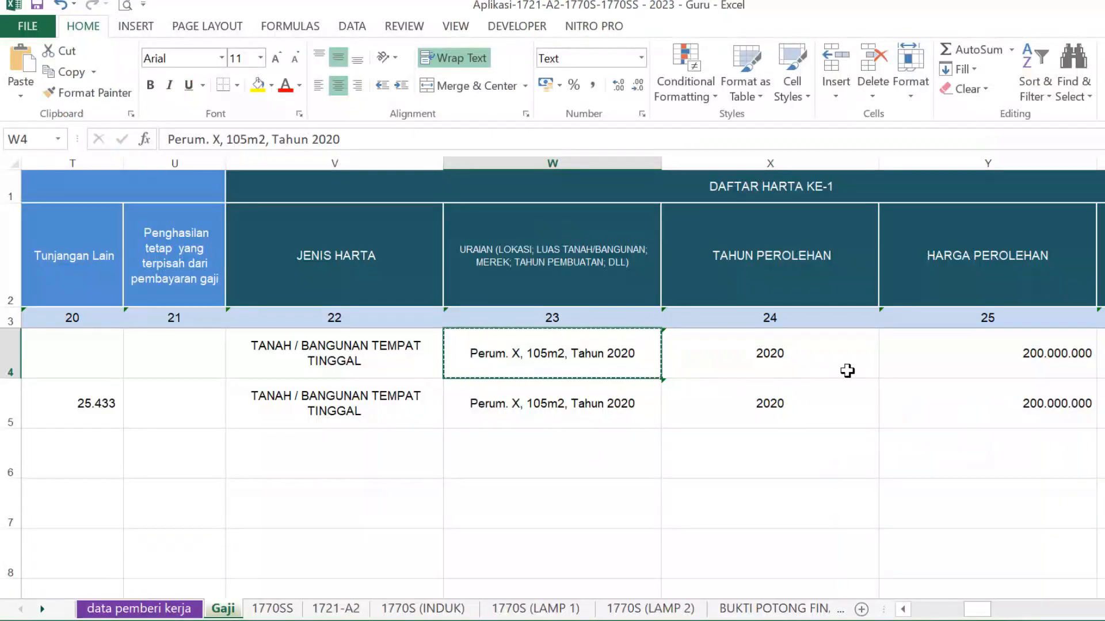
click(1031, 351)
key(alt+Tab)
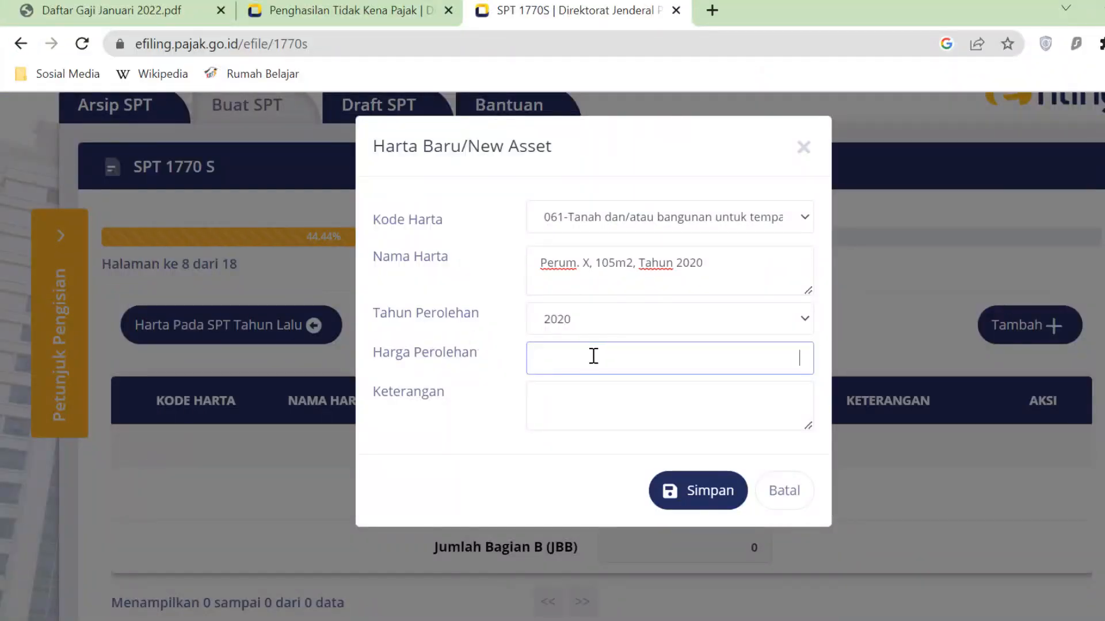
text(200.000.000)
- Fill in the remark Rumah from Excel and save the 061 asset entry
click(617, 409)
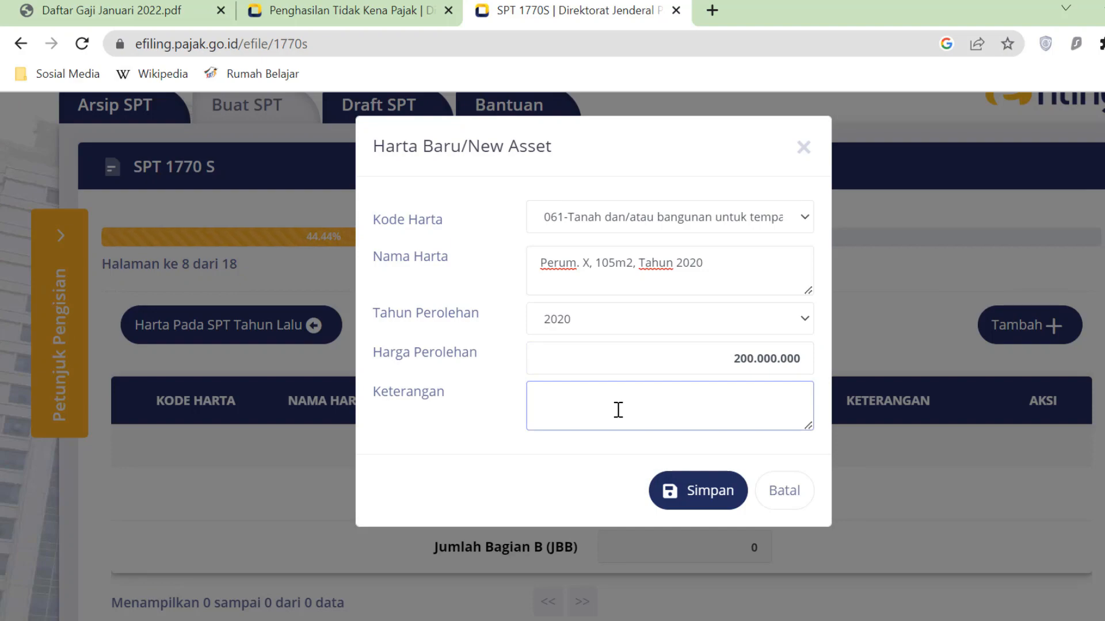
key(alt+Tab)
scroll(958, 412, right, 2)
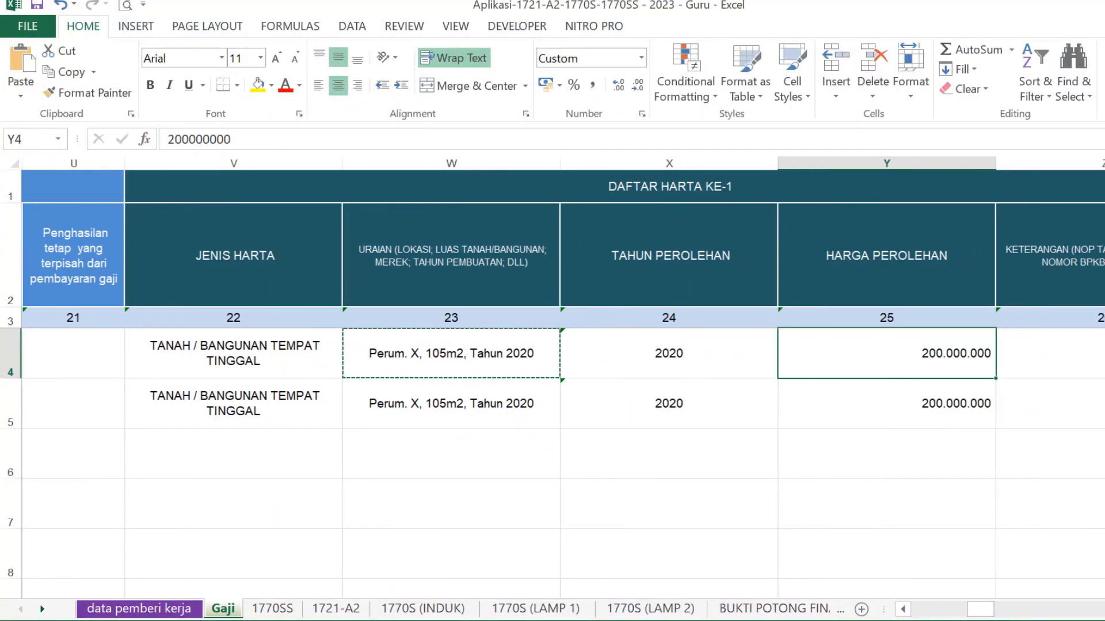
scroll(552, 402, right, 2)
click(838, 358)
key(alt+Tab)
click(646, 400)
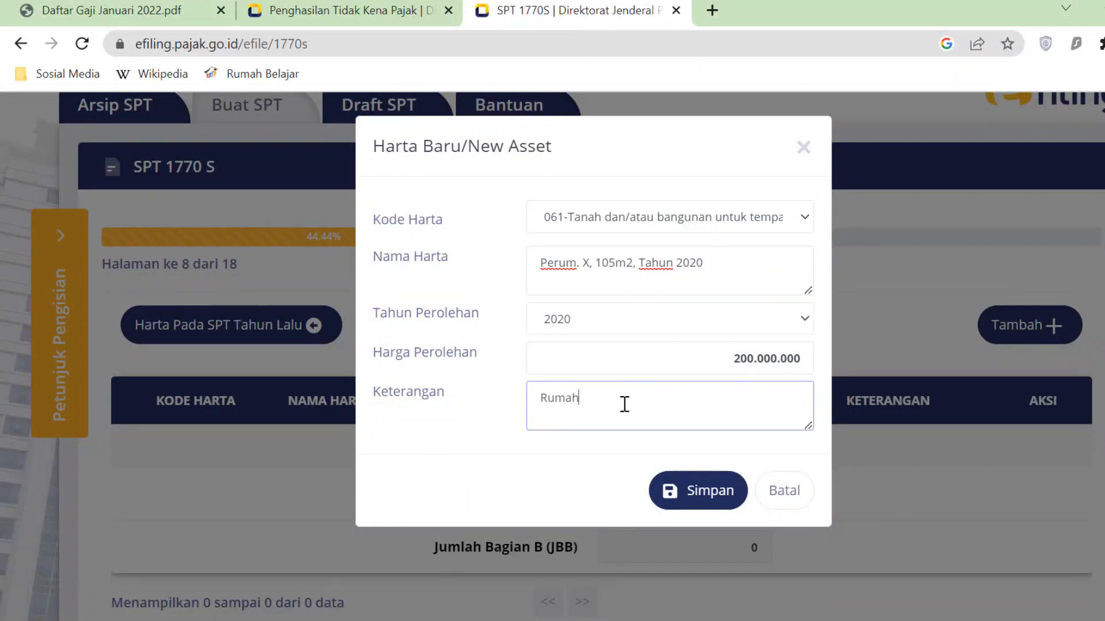
click(718, 499)
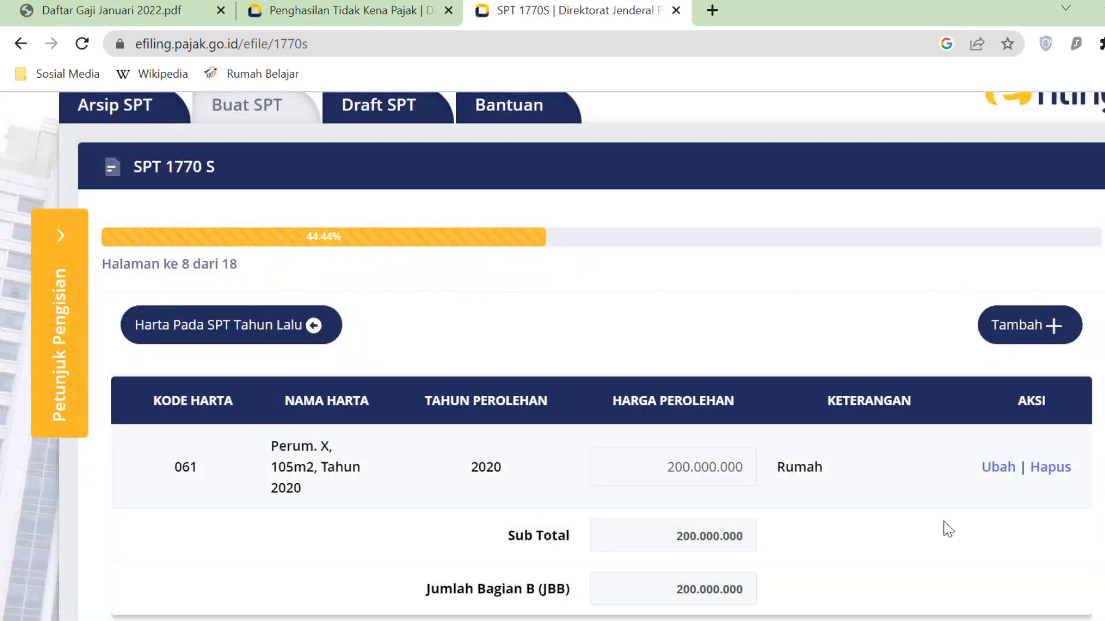
click(1054, 333)
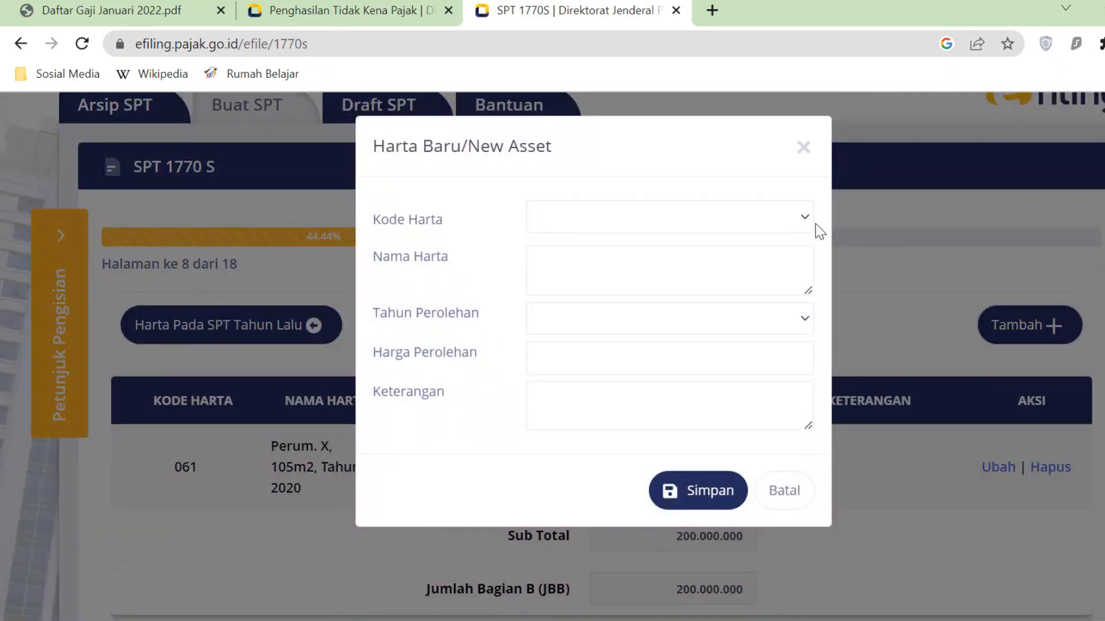
- Choose asset code 042-Sepeda Motor for the new asset entry
click(796, 219)
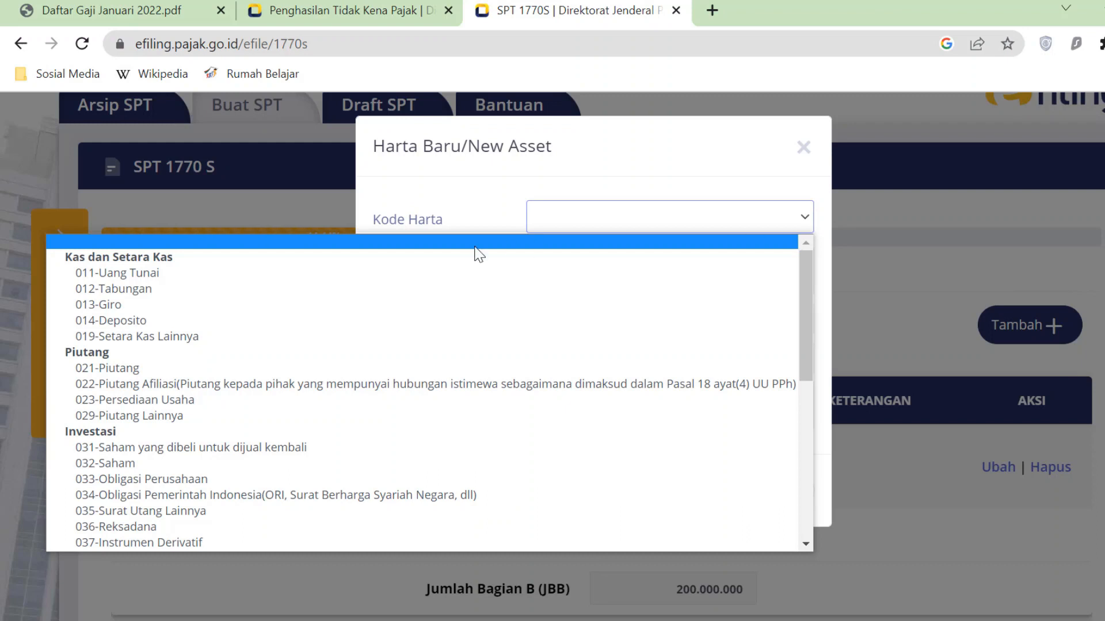
scroll(170, 460, down, 1)
scroll(170, 466, down, 6)
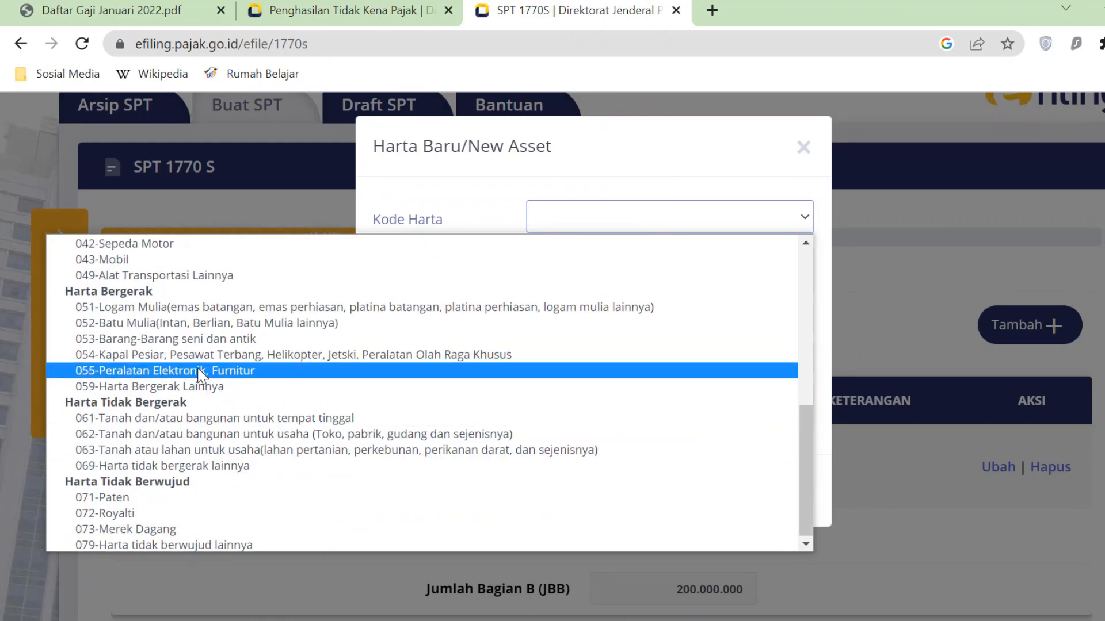
scroll(198, 374, up, 3)
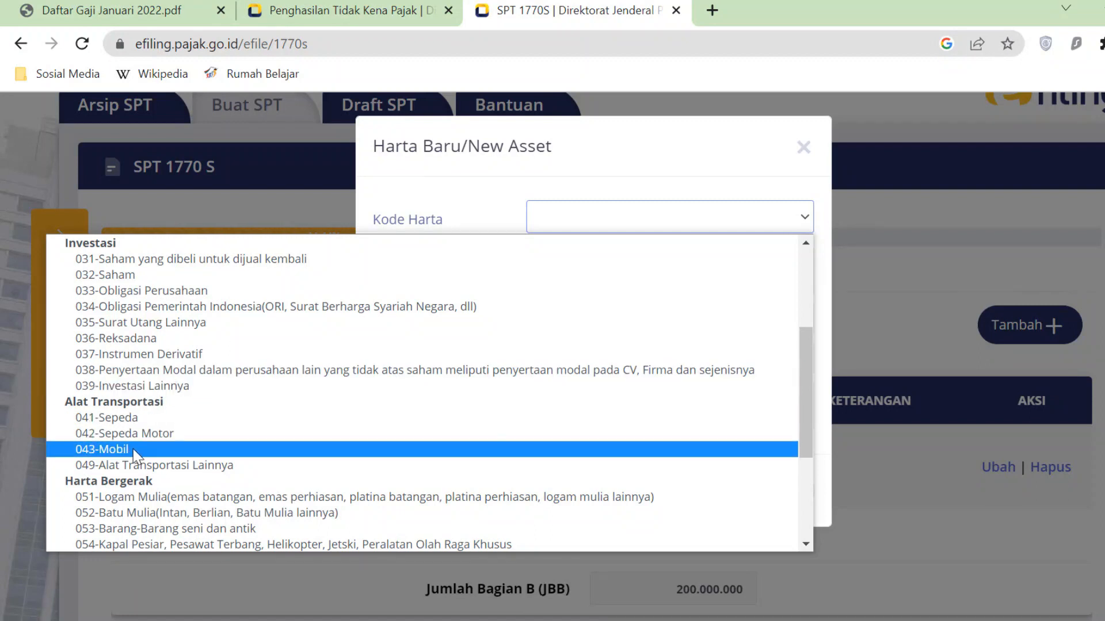
click(173, 434)
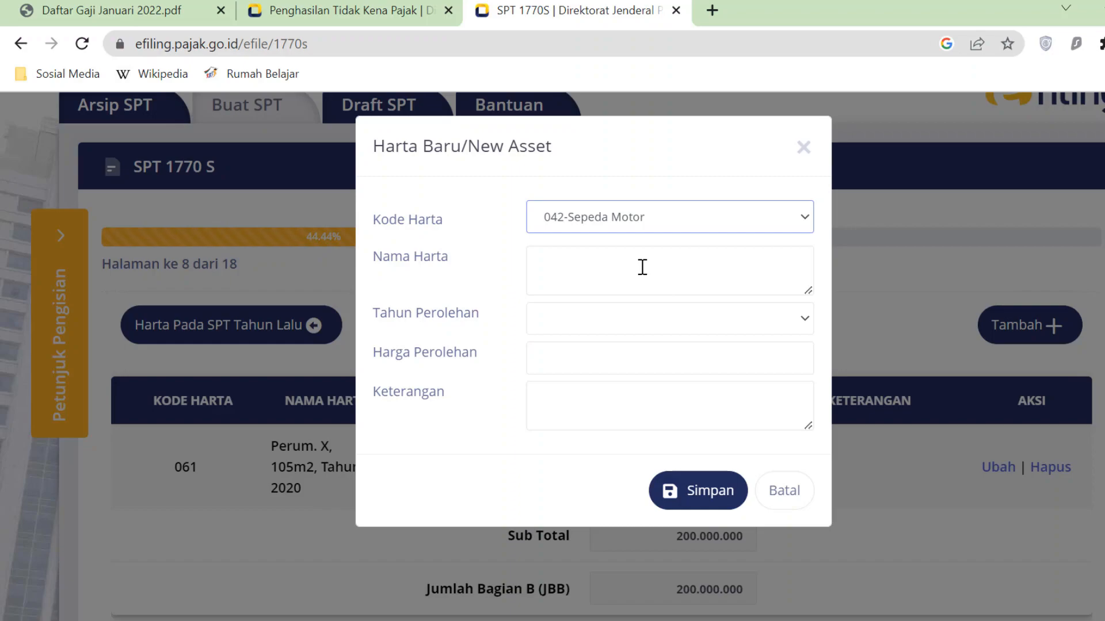
- Copy 'Honda Beat Tahun 2019' from the workbook into the asset name field
key(alt+Tab)
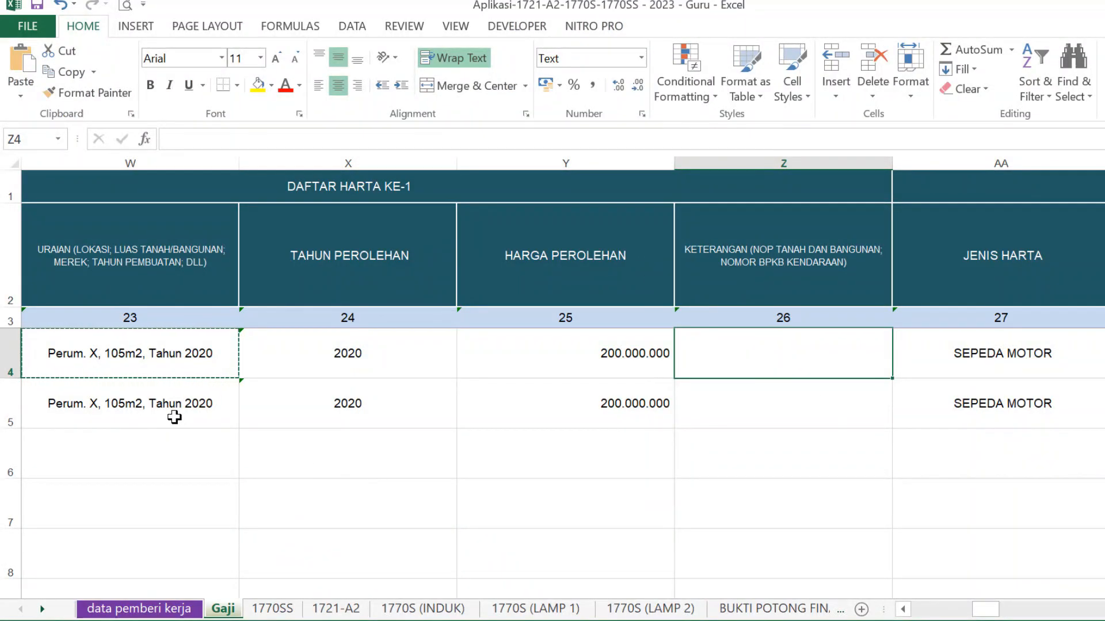
click(175, 417)
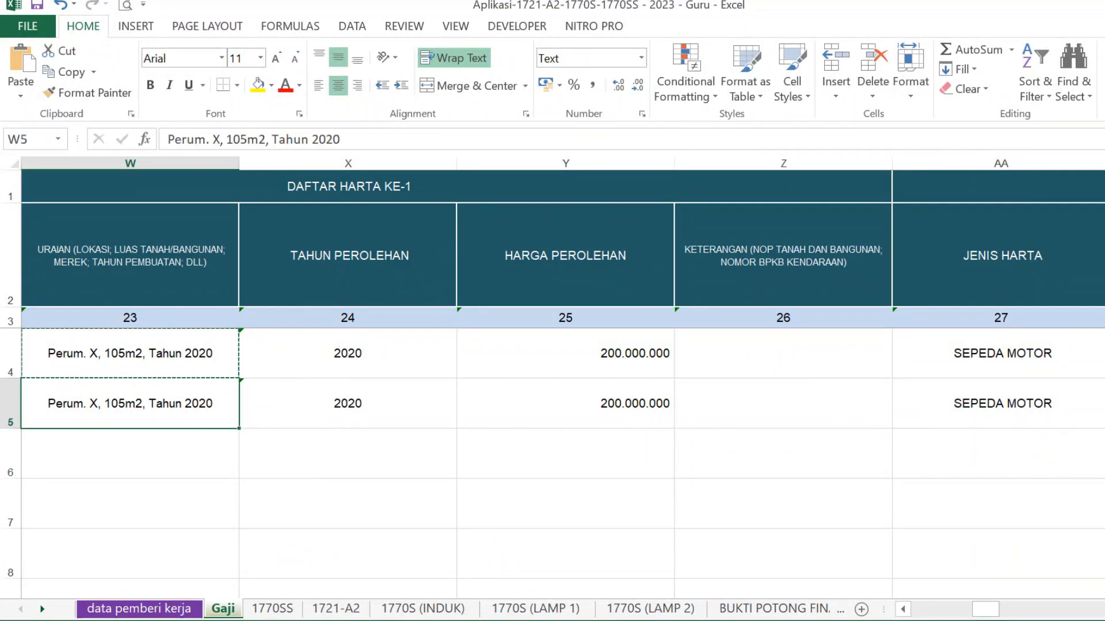
scroll(944, 488, right, 2)
click(770, 355)
key(ctrl+c)
key(alt+Tab)
click(590, 269)
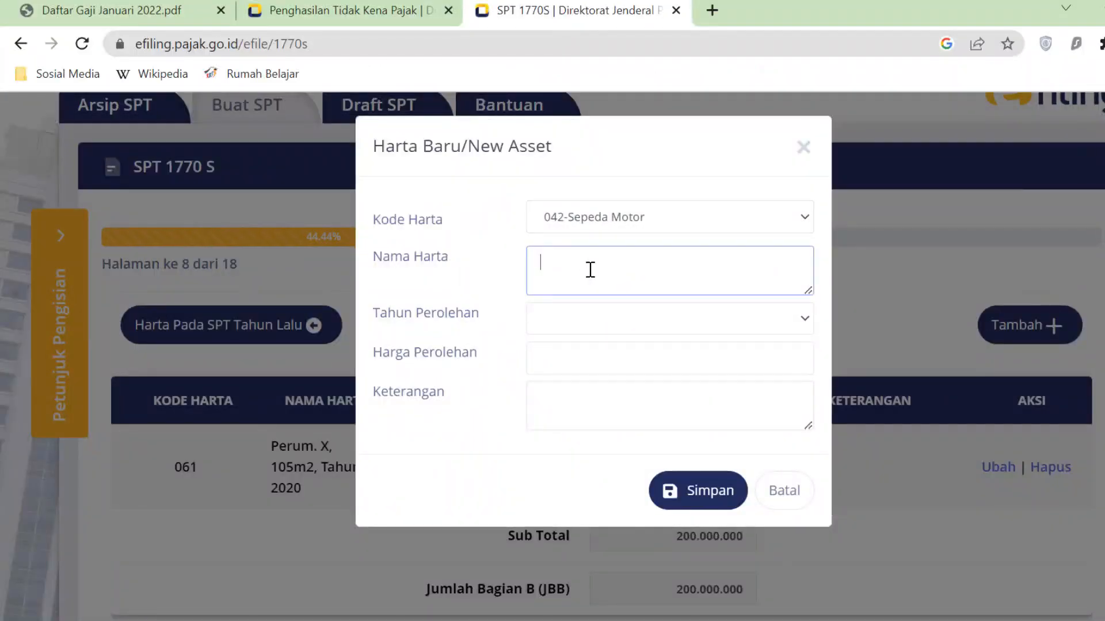
key(ctrl+v)
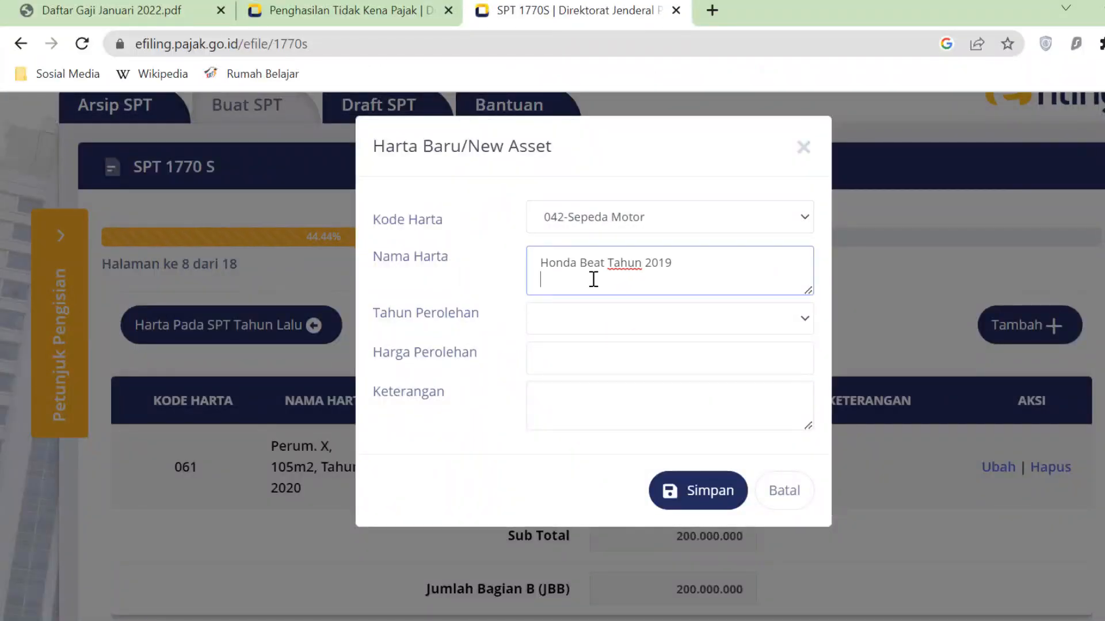
- Set acquisition year 2019, price 15.000.000, note Motor, and save the motorbike
click(737, 323)
click(595, 53)
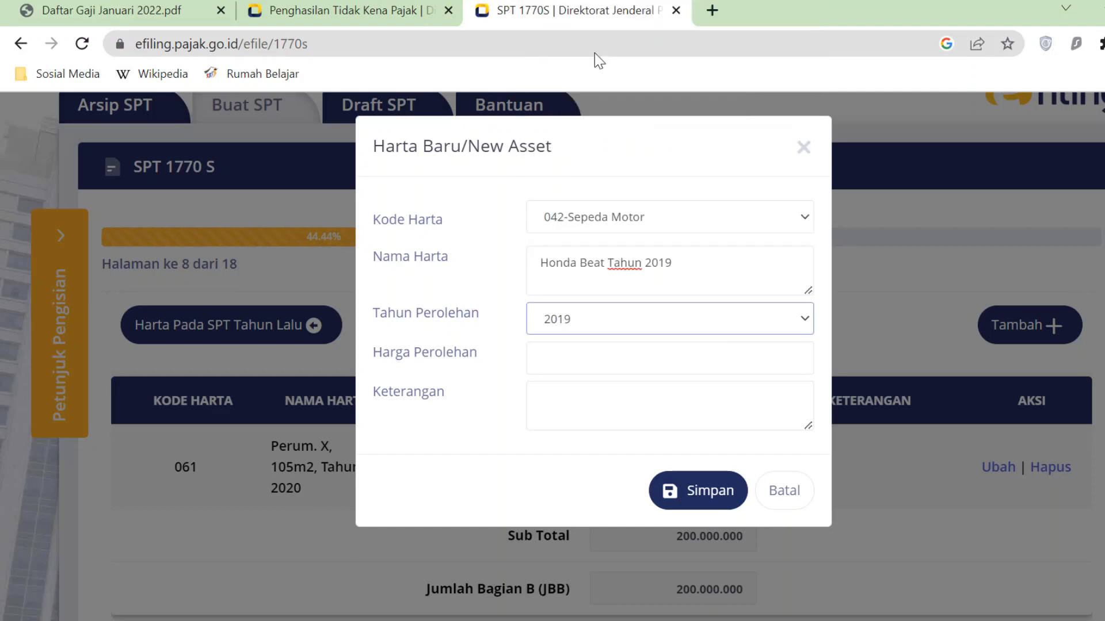
click(558, 355)
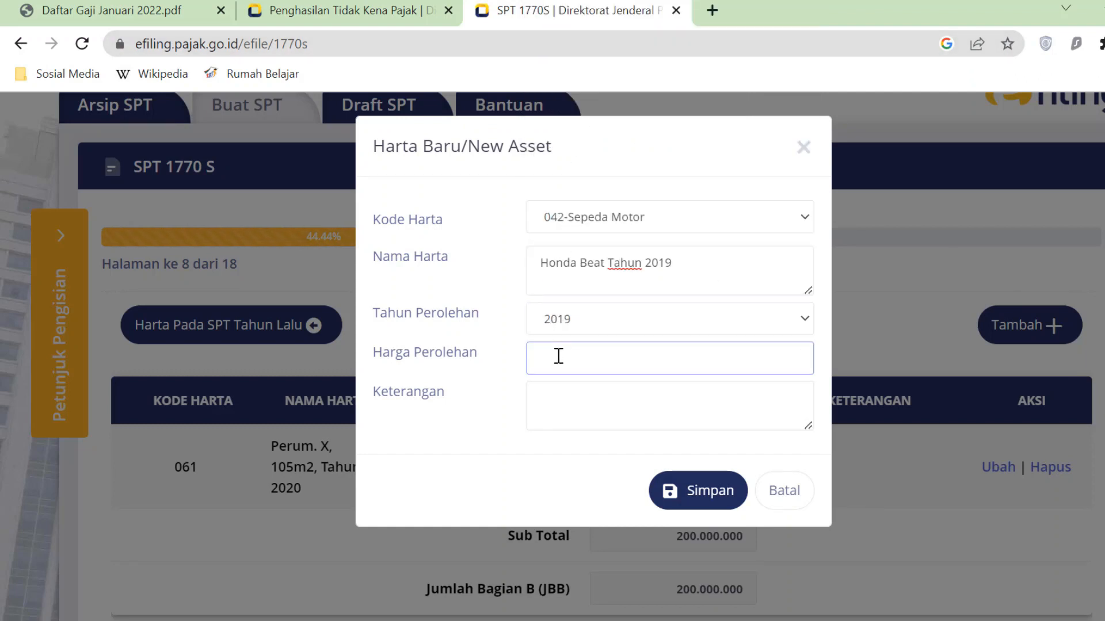
text(15.000.000)
click(608, 397)
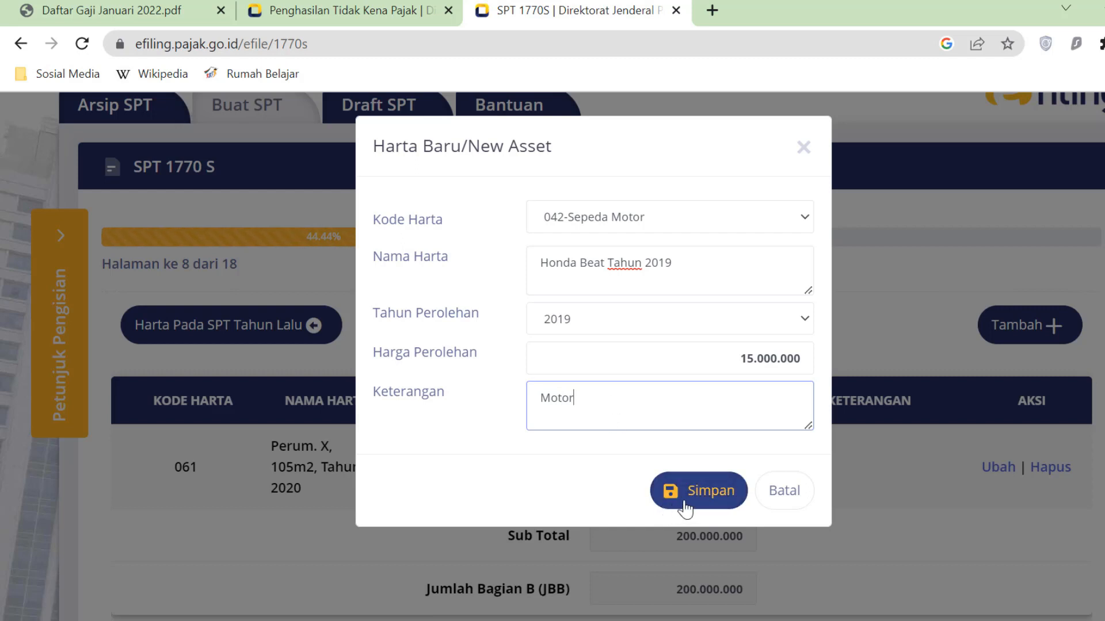
click(715, 500)
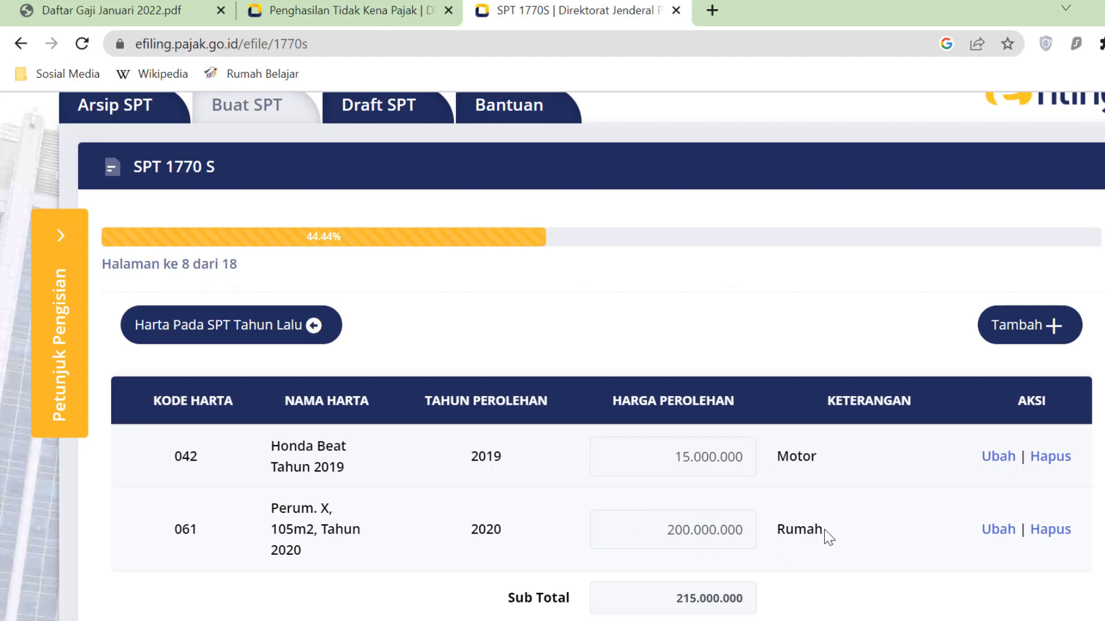
- Review the asset list, whose Bagian B subtotal is now 215.000.000
drag(669, 530, 751, 529)
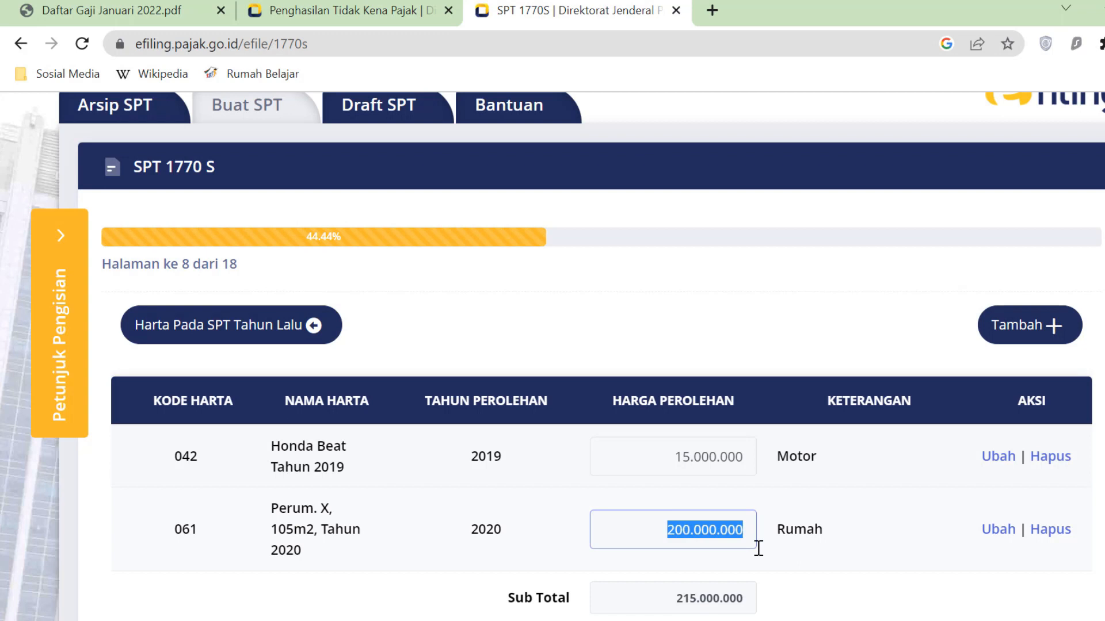
scroll(871, 552, down, 2)
scroll(908, 516, down, 5)
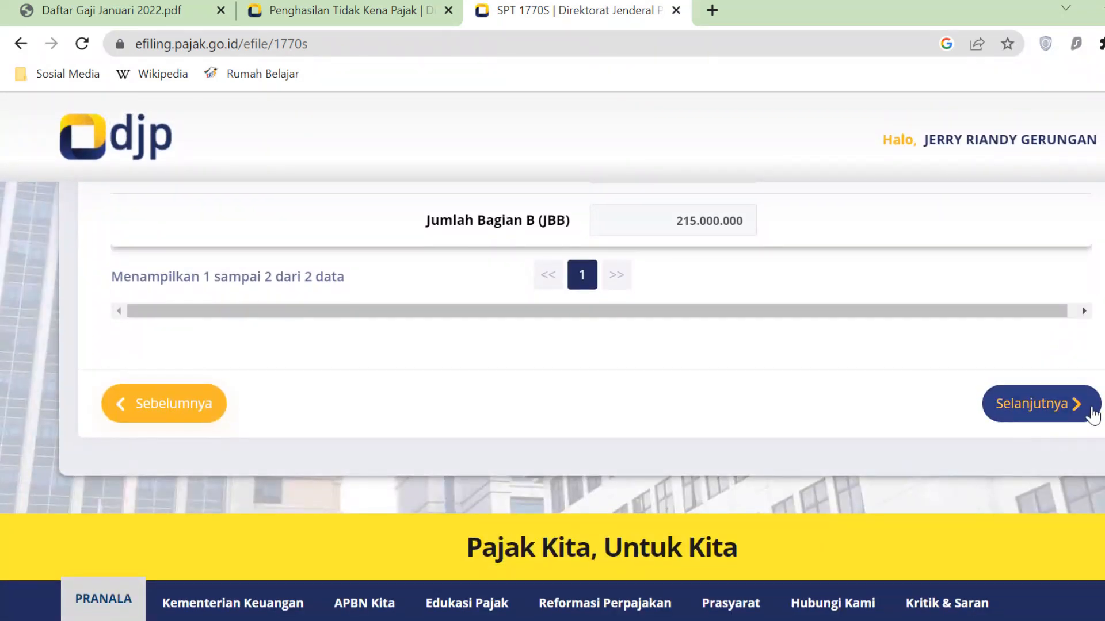
- Move to the debts page and answer Ya to having debts
click(1092, 413)
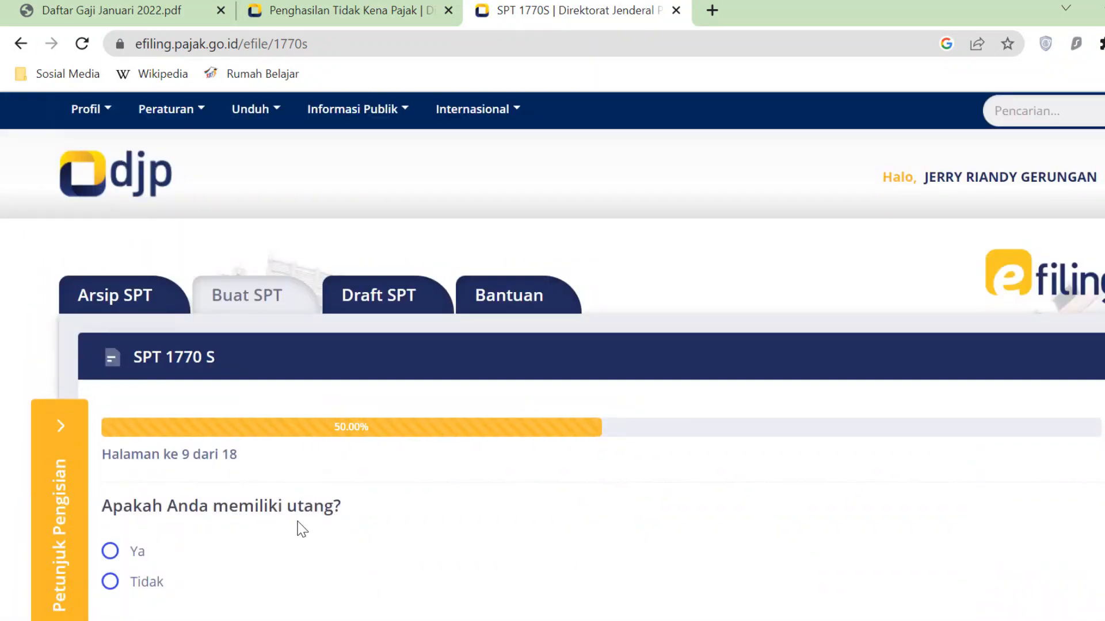
click(110, 552)
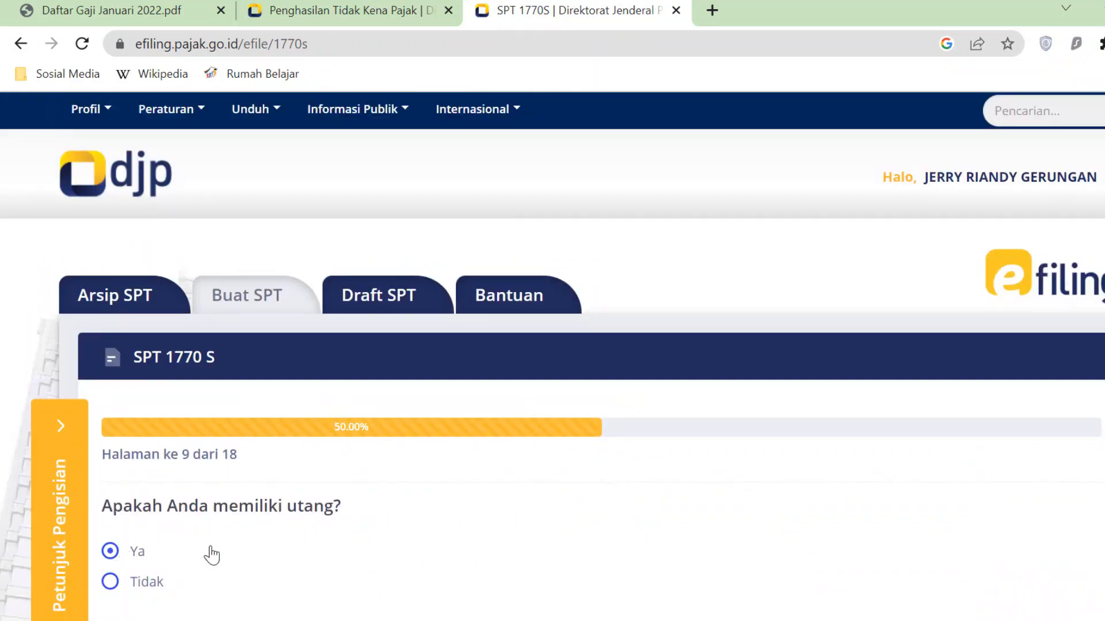
scroll(276, 552, down, 2)
scroll(364, 527, down, 3)
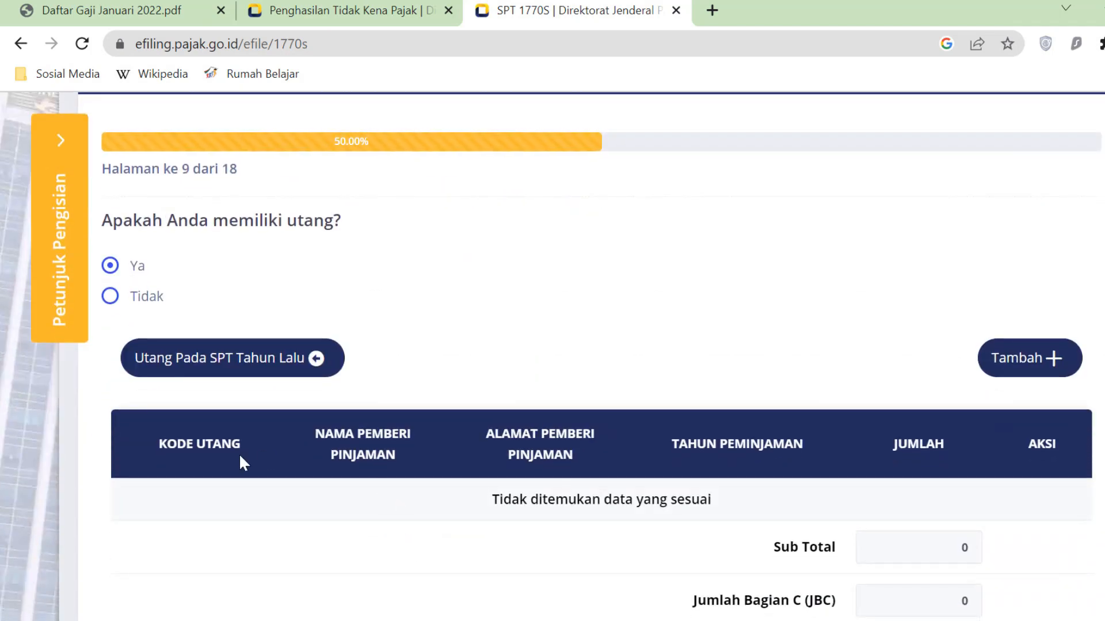
- Add a new debt coded 101-Utang Bank/Lembaga Keuangan bukan Bank
click(1061, 372)
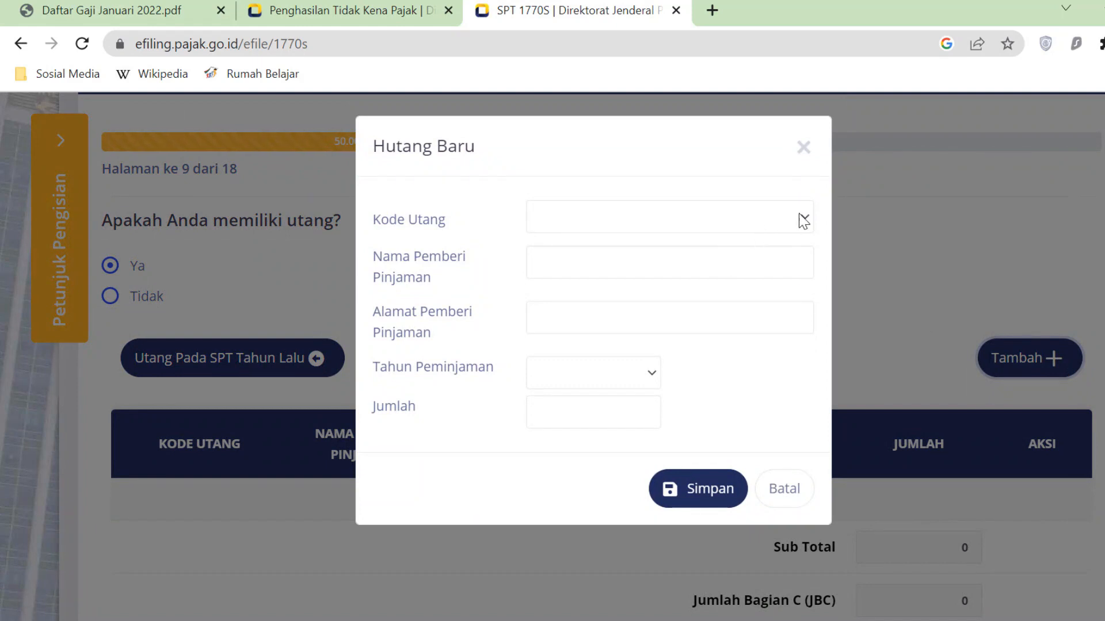
click(803, 221)
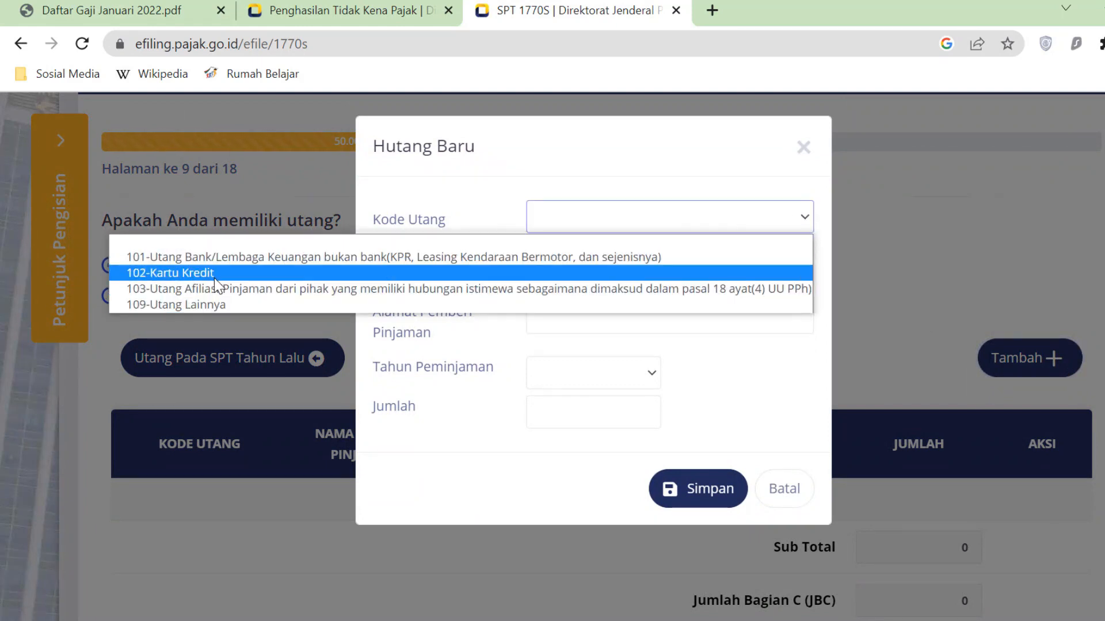
click(256, 258)
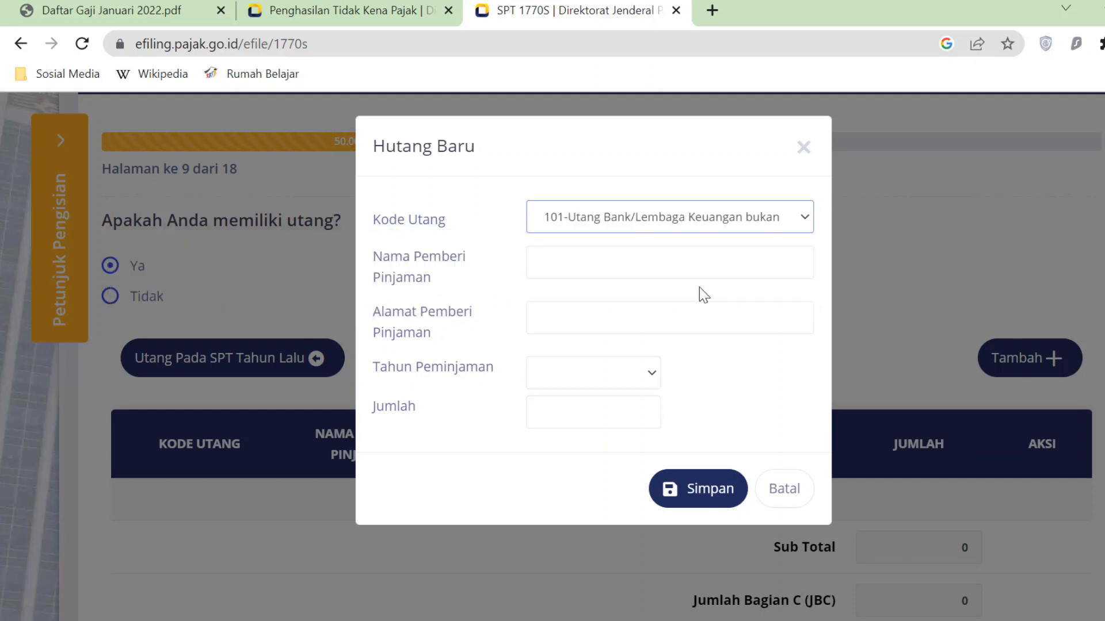
click(724, 262)
key(alt+Tab)
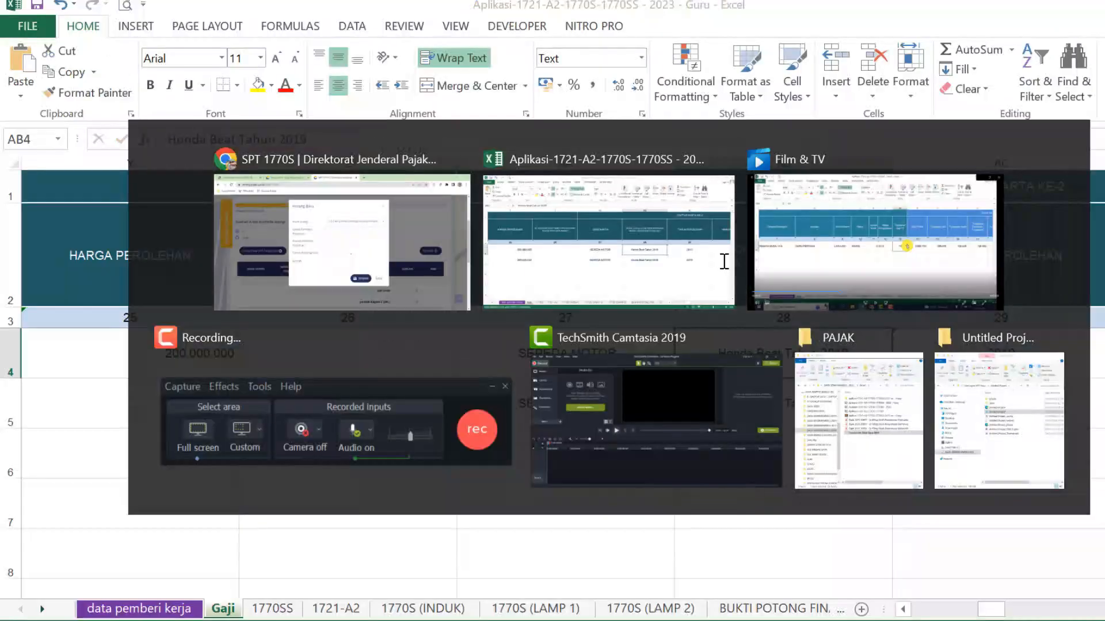
scroll(552, 374, right, 5)
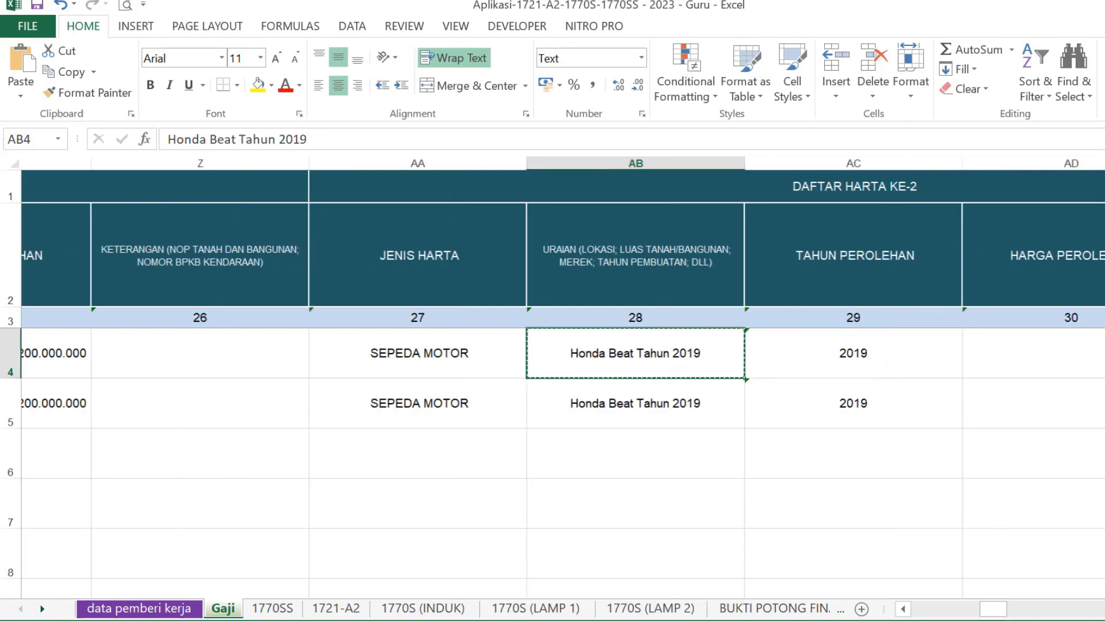
scroll(553, 374, right, 10)
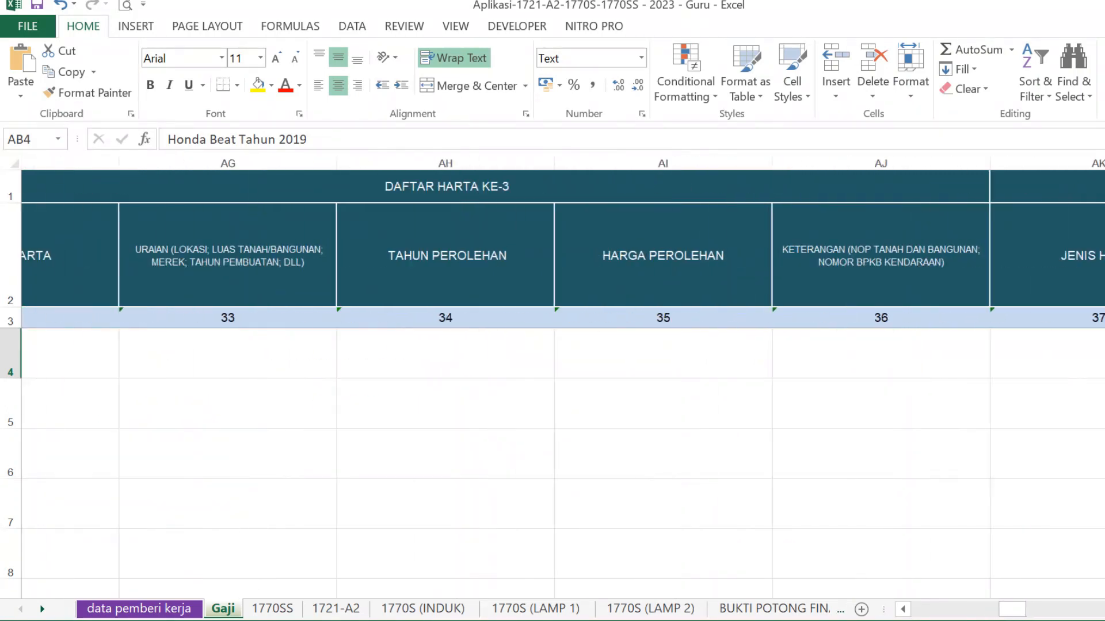
scroll(552, 374, right, 7)
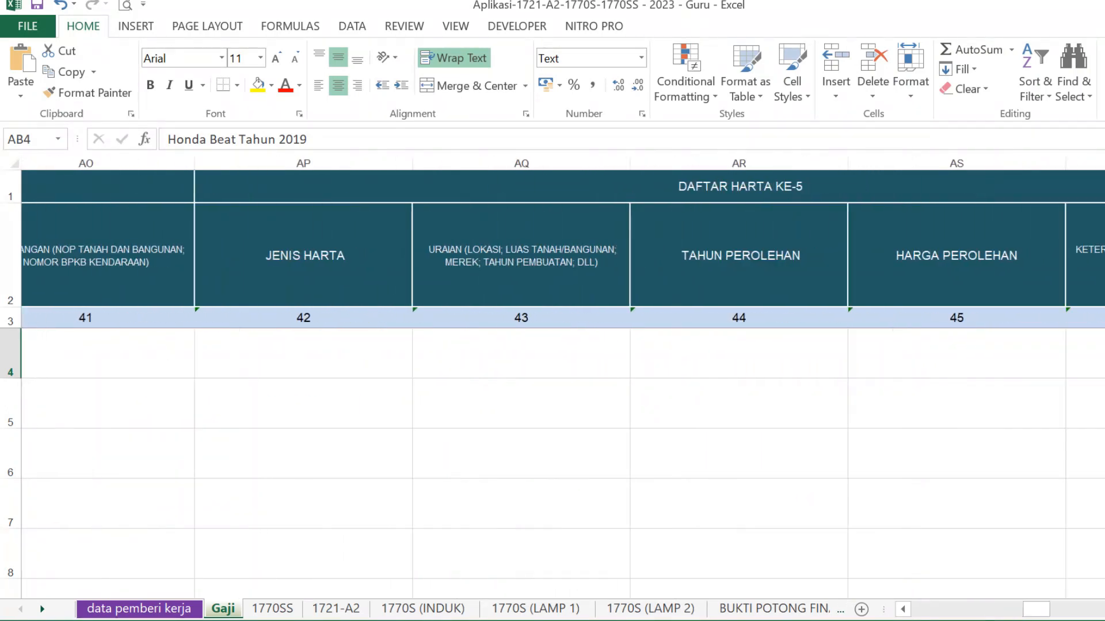
scroll(329, 423, left, 2)
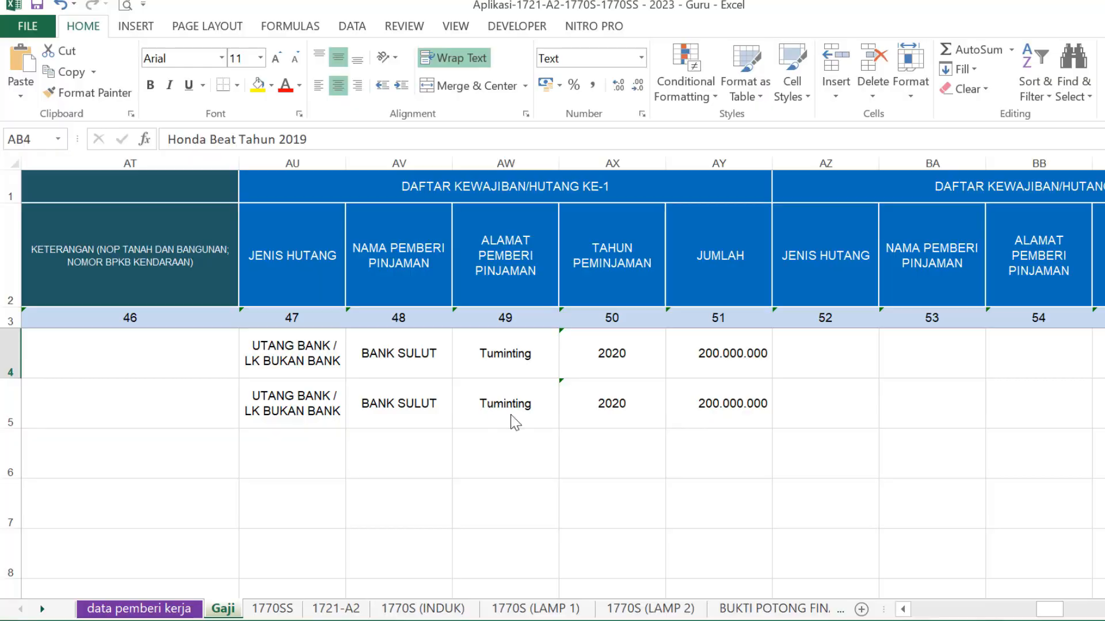
key(alt+Tab)
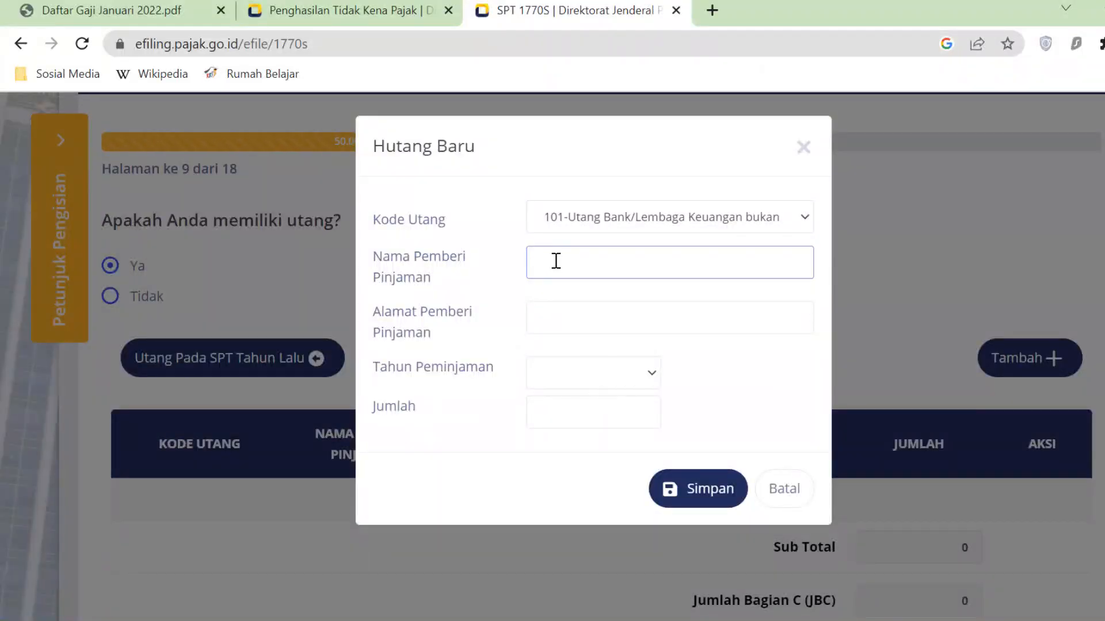
- Record a loan from Bank SULUT, Tuminting, borrowed in 2020 for 200.000.000, and save
text(Bank SULUT)
click(568, 318)
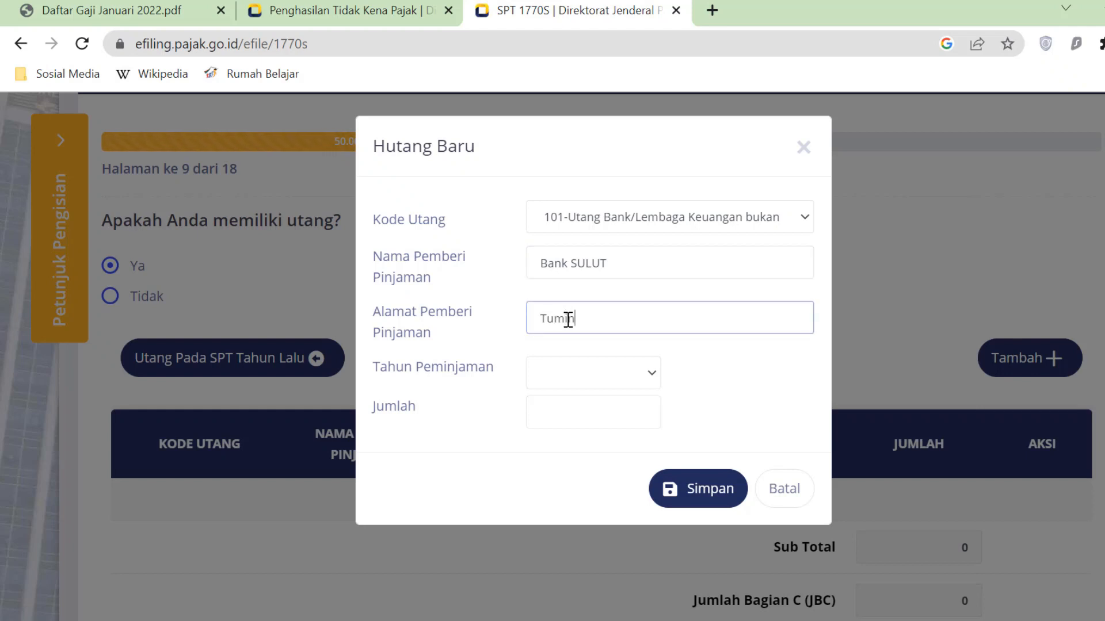
click(657, 385)
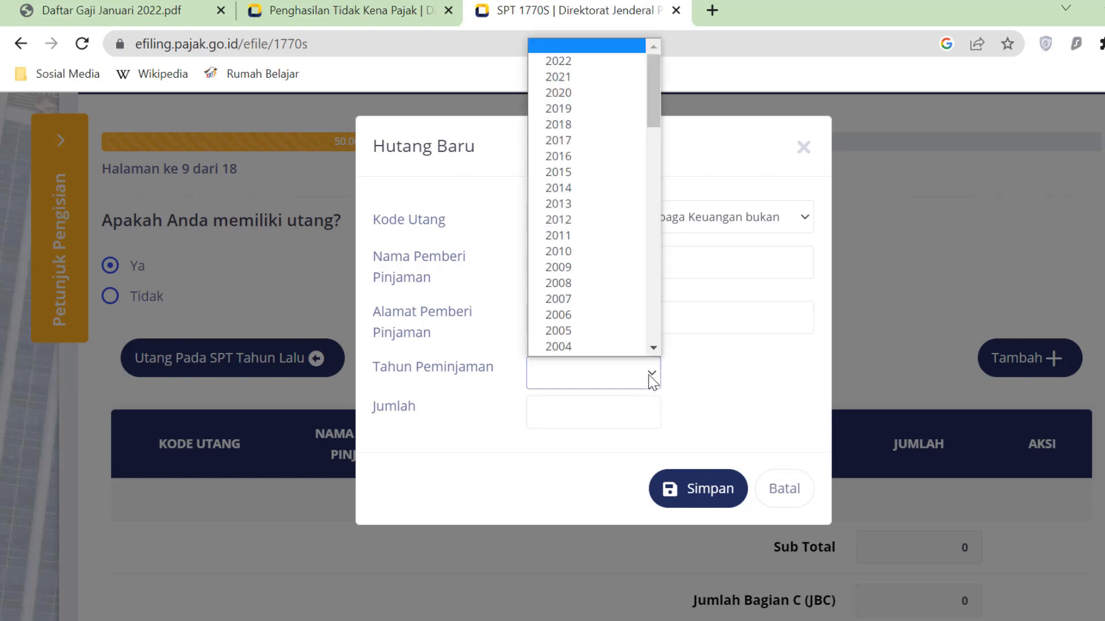
click(588, 93)
click(585, 412)
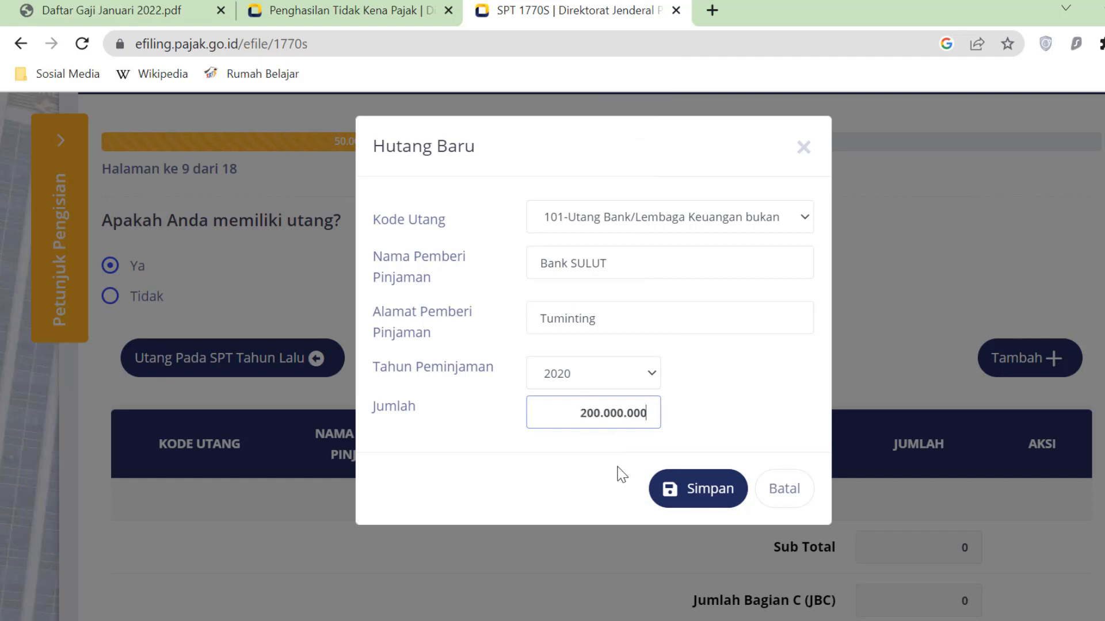
click(731, 498)
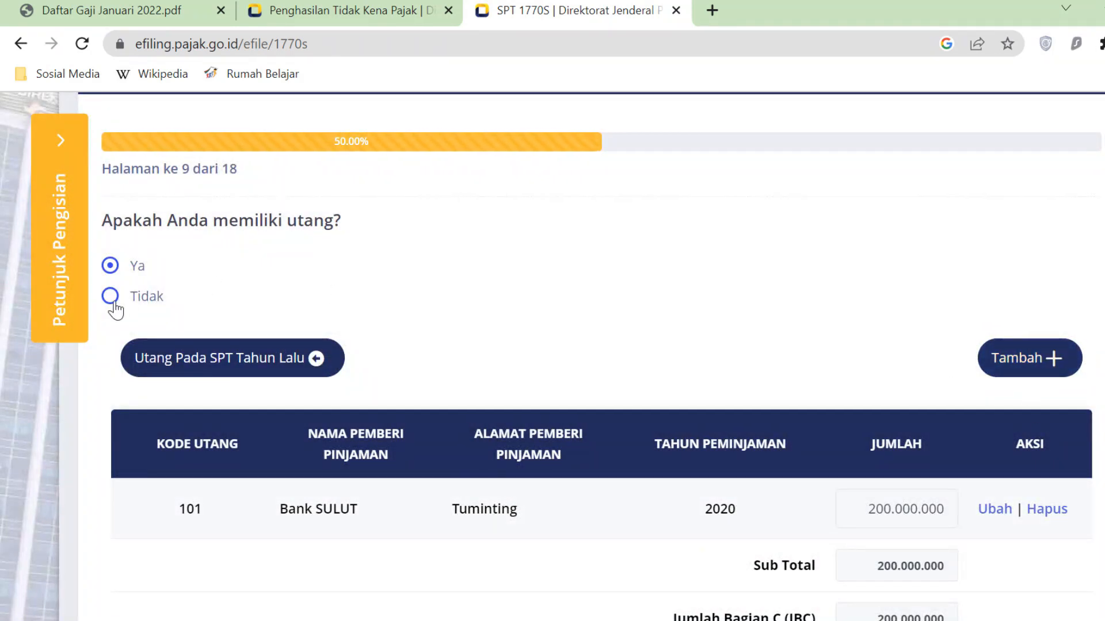
scroll(915, 481, down, 3)
scroll(921, 477, down, 5)
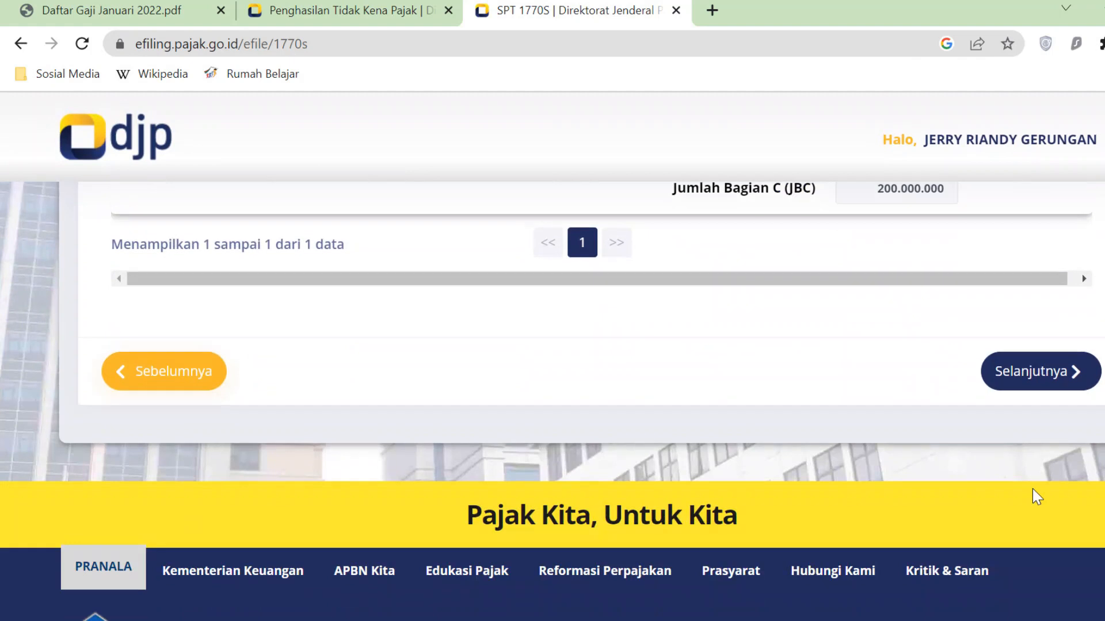
click(1073, 373)
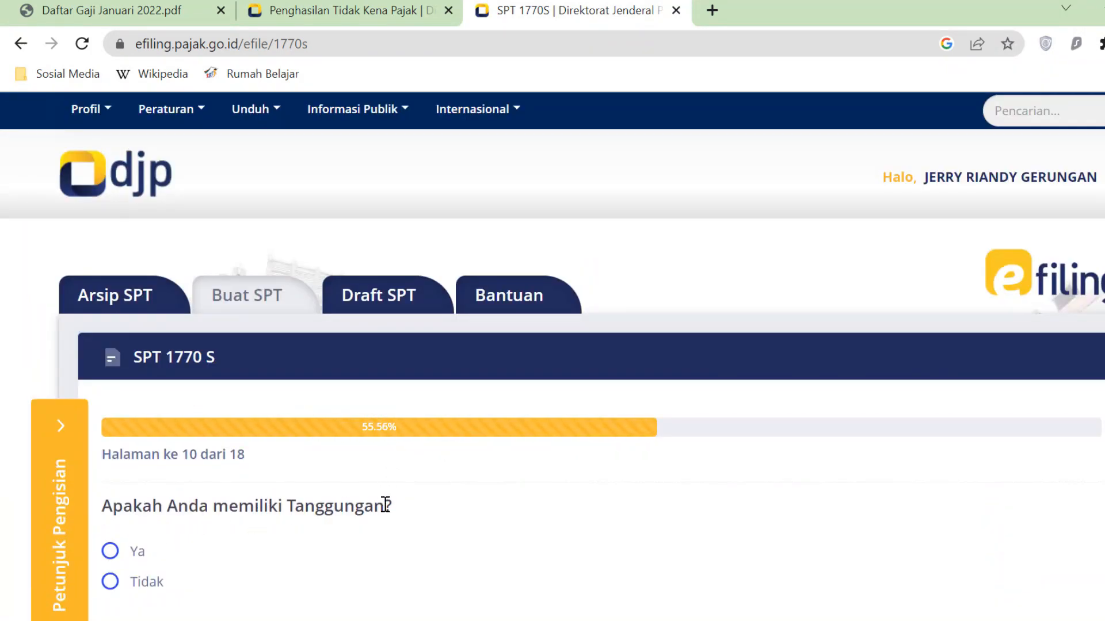
scroll(390, 505, down, 2)
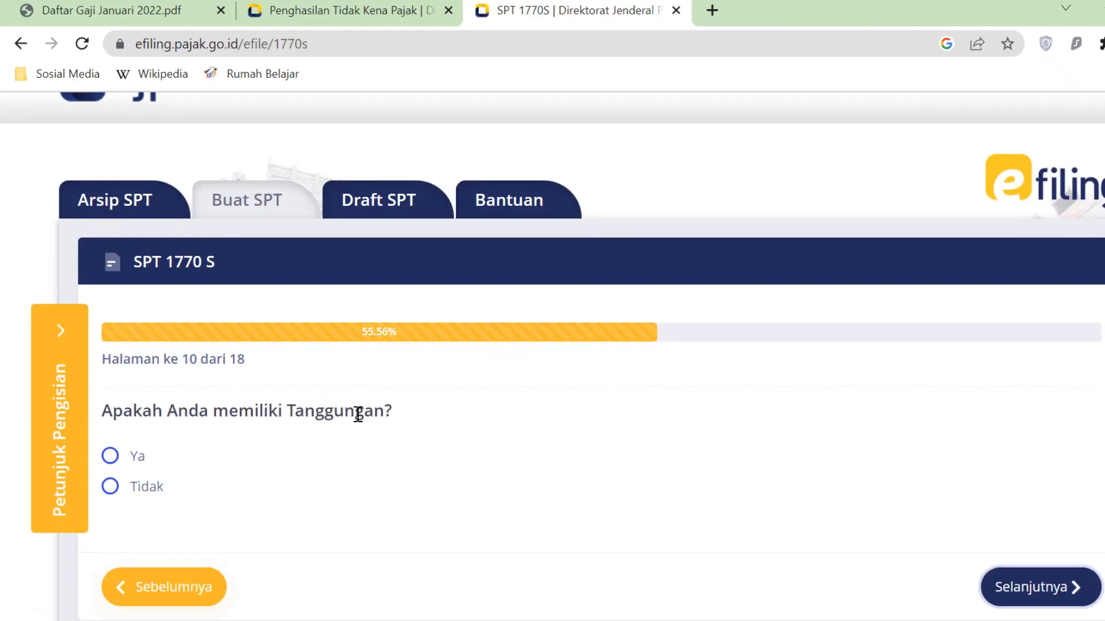
click(366, 23)
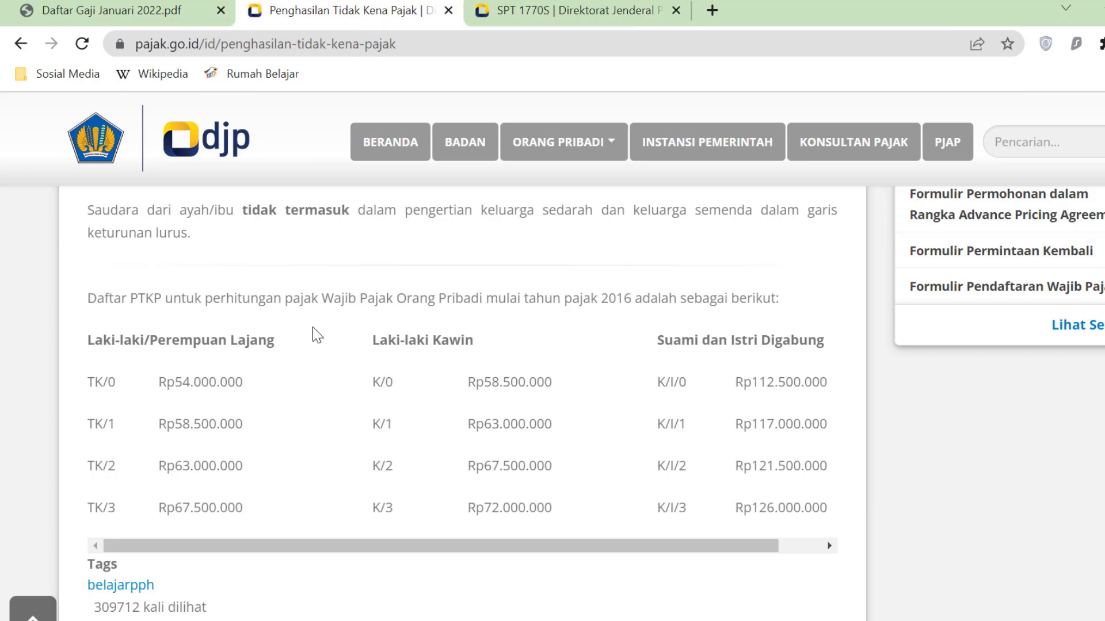
scroll(313, 328, up, 10)
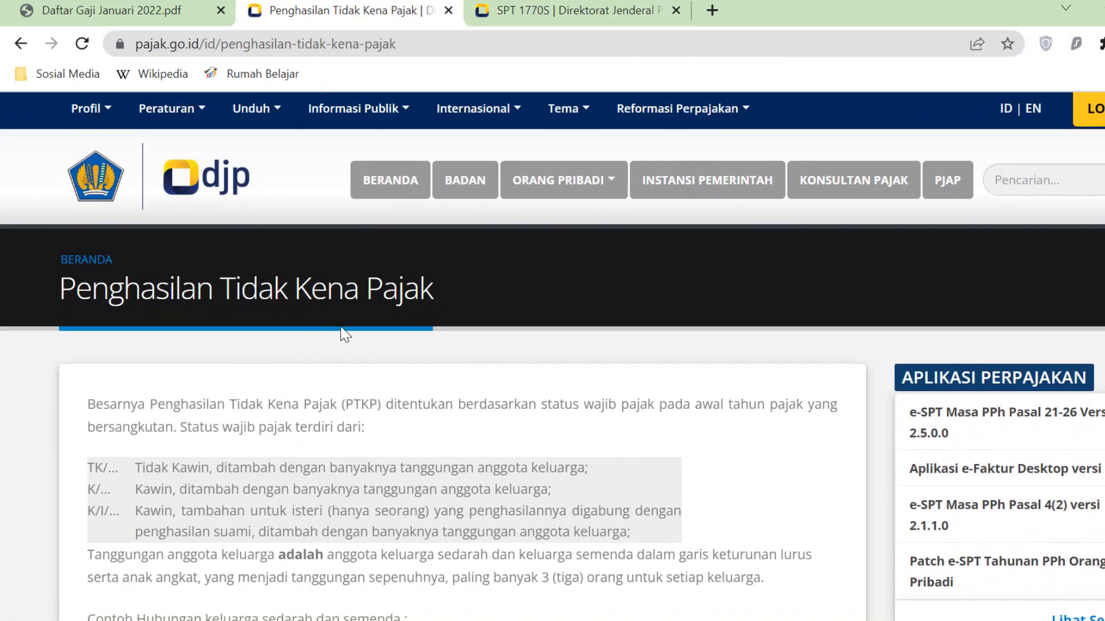
scroll(435, 454, down, 3)
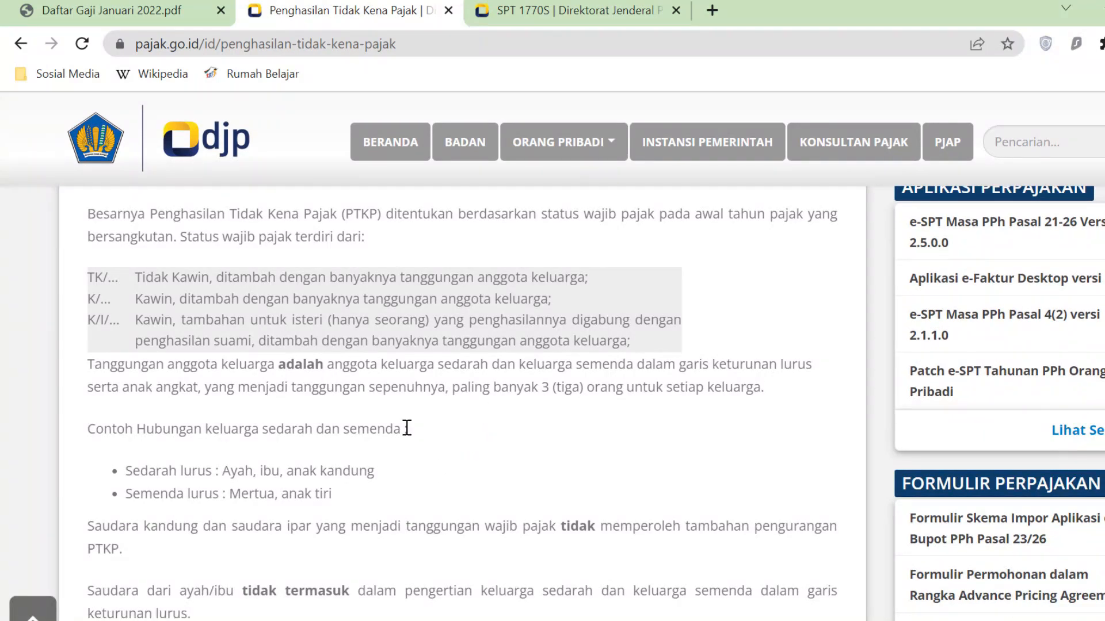
scroll(440, 454, down, 2)
scroll(441, 453, down, 1)
click(602, 10)
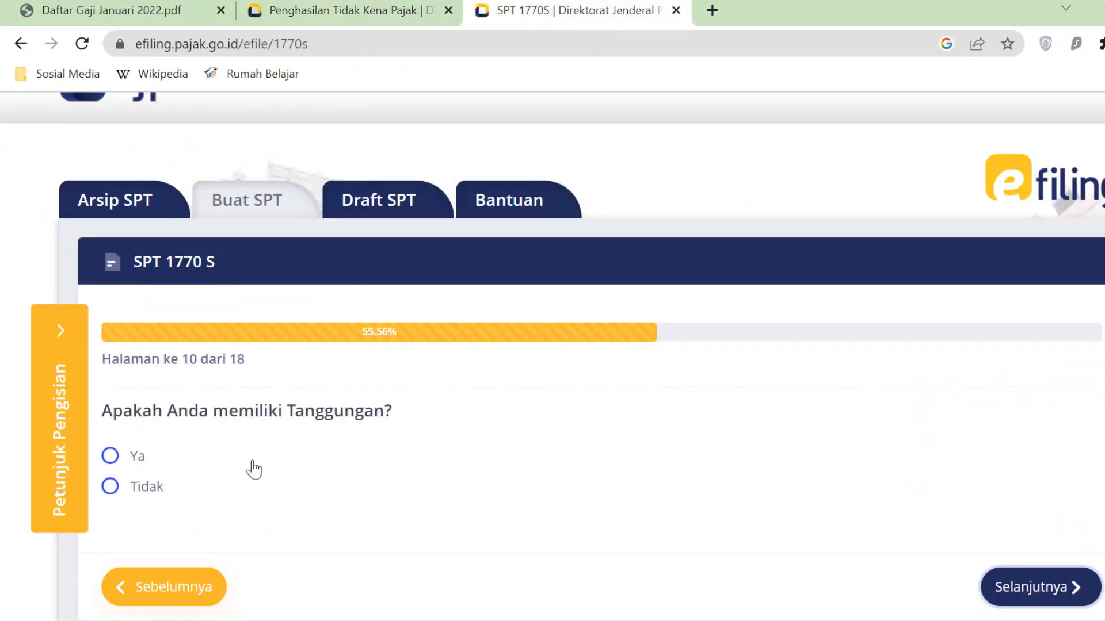
- Answer Ya to dependents and fill a new entry with the wife's name and NIK from the workbook
click(111, 456)
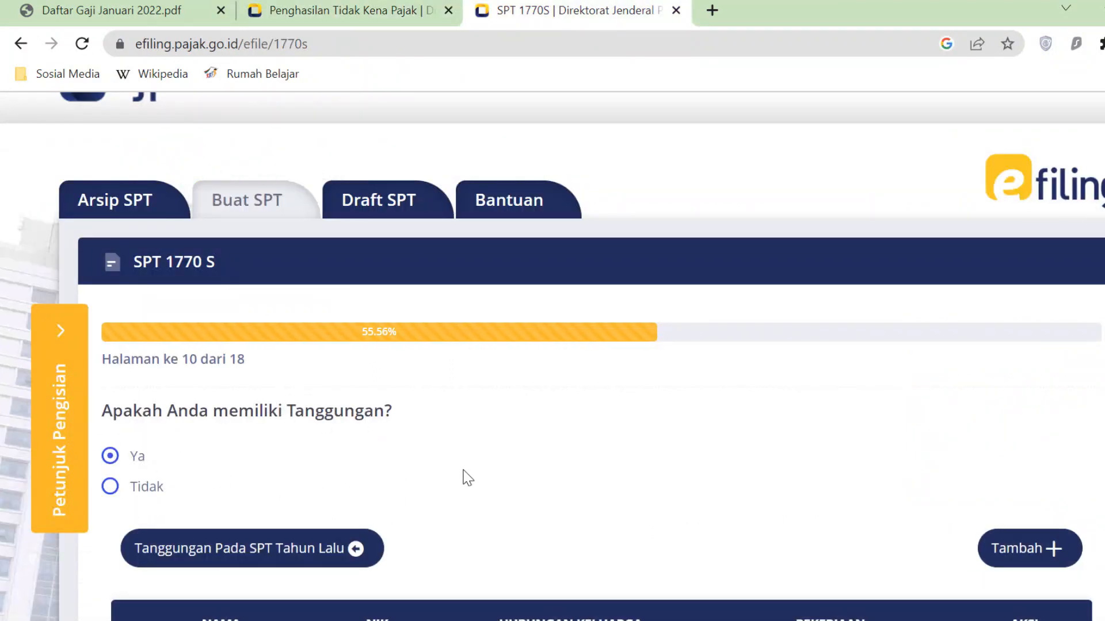
scroll(464, 476, down, 3)
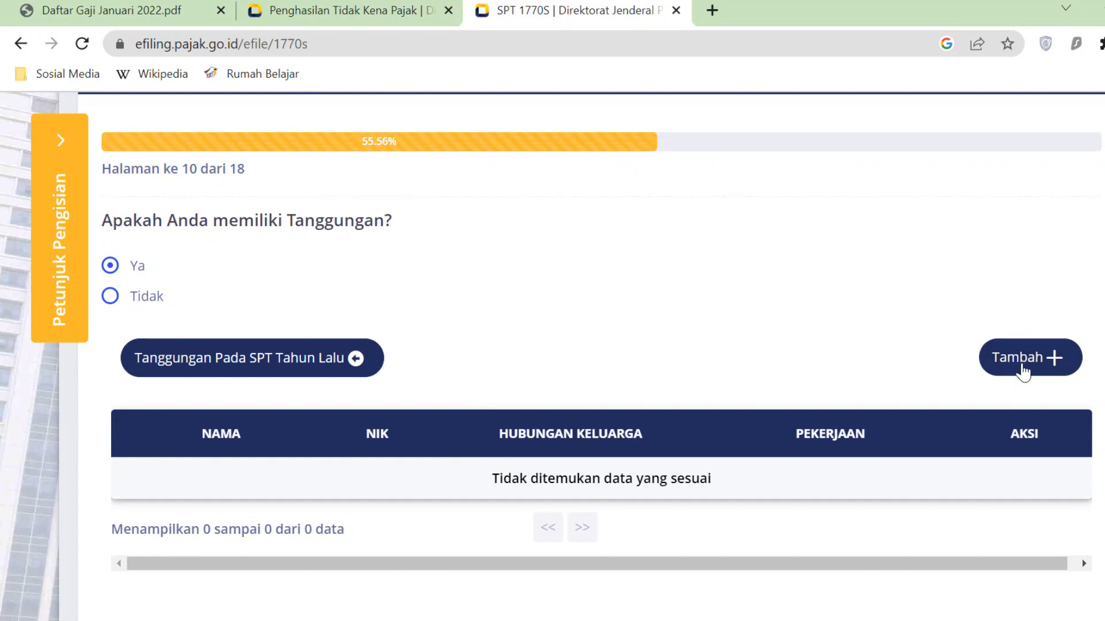
click(1041, 362)
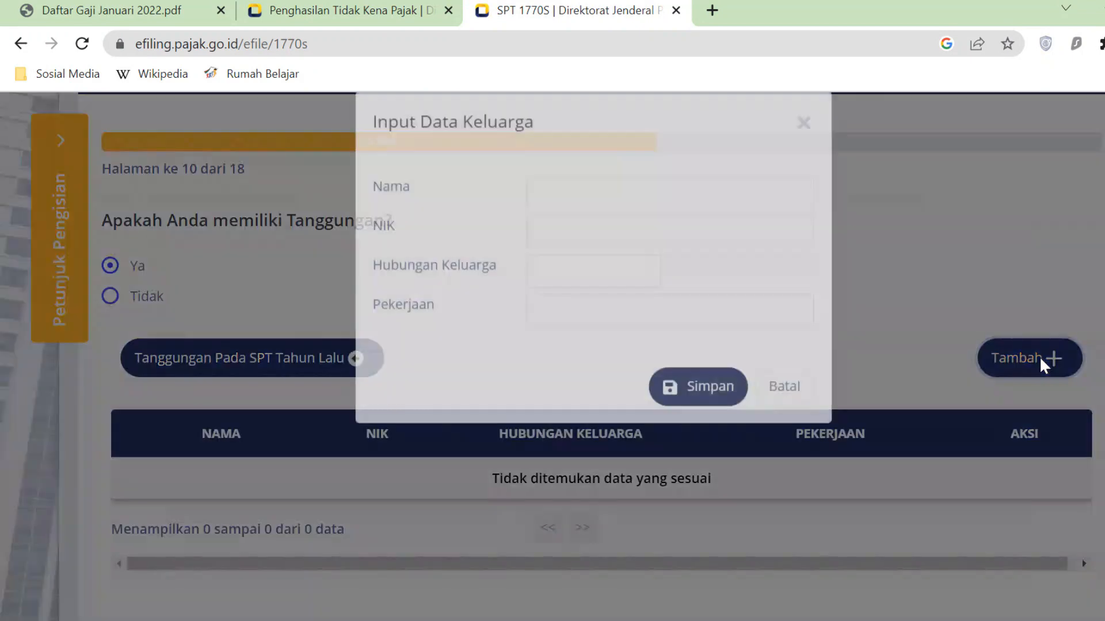
click(739, 212)
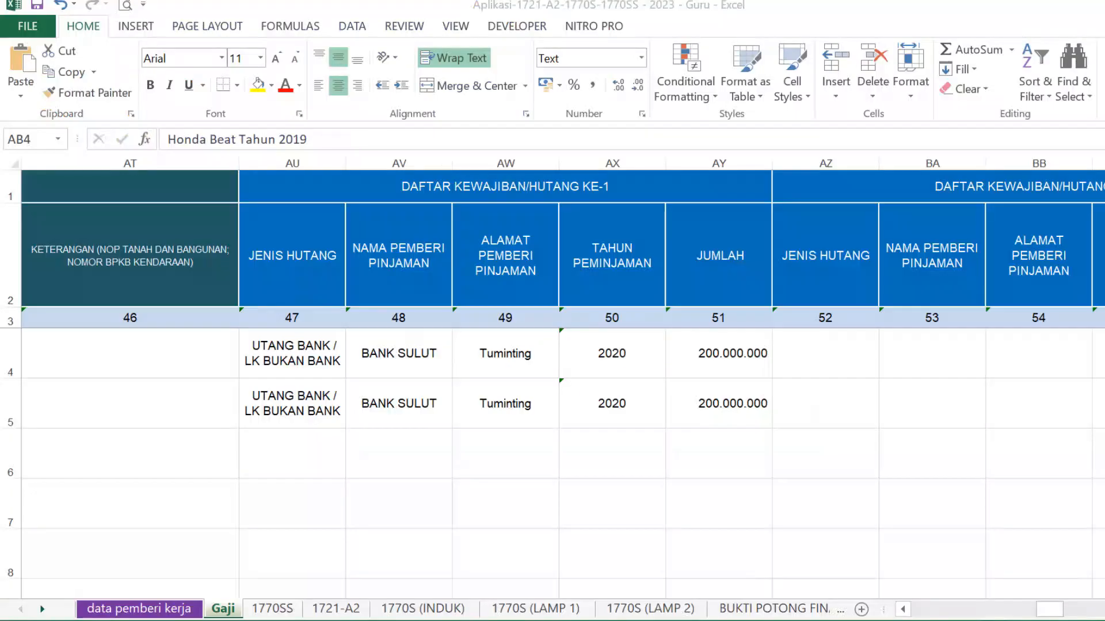
drag(1030, 610, 1103, 614)
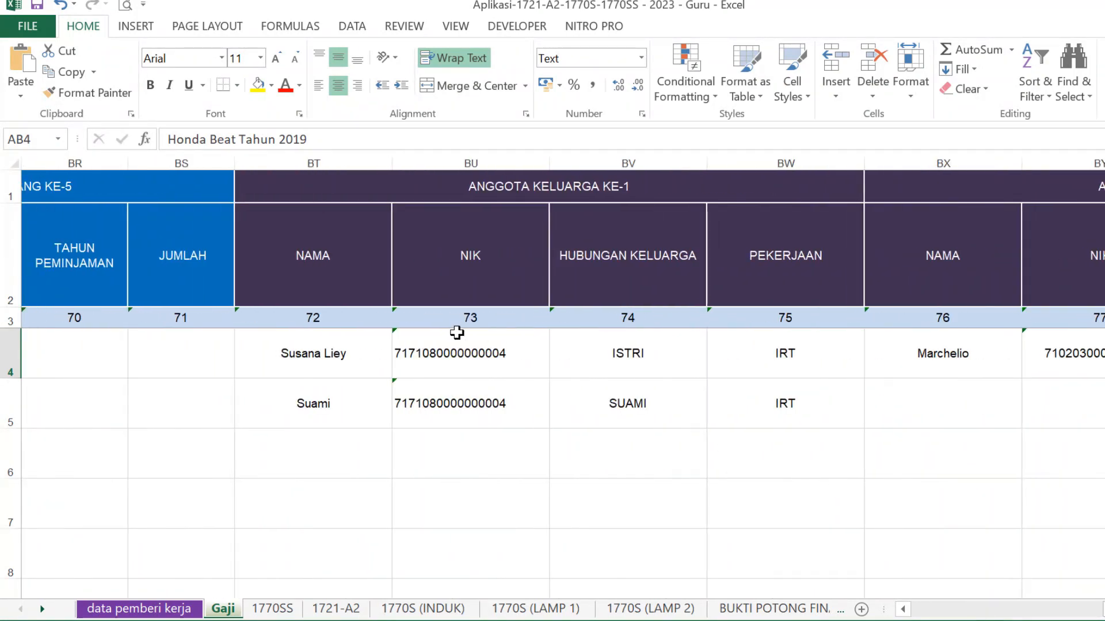
click(356, 354)
key(alt+Tab)
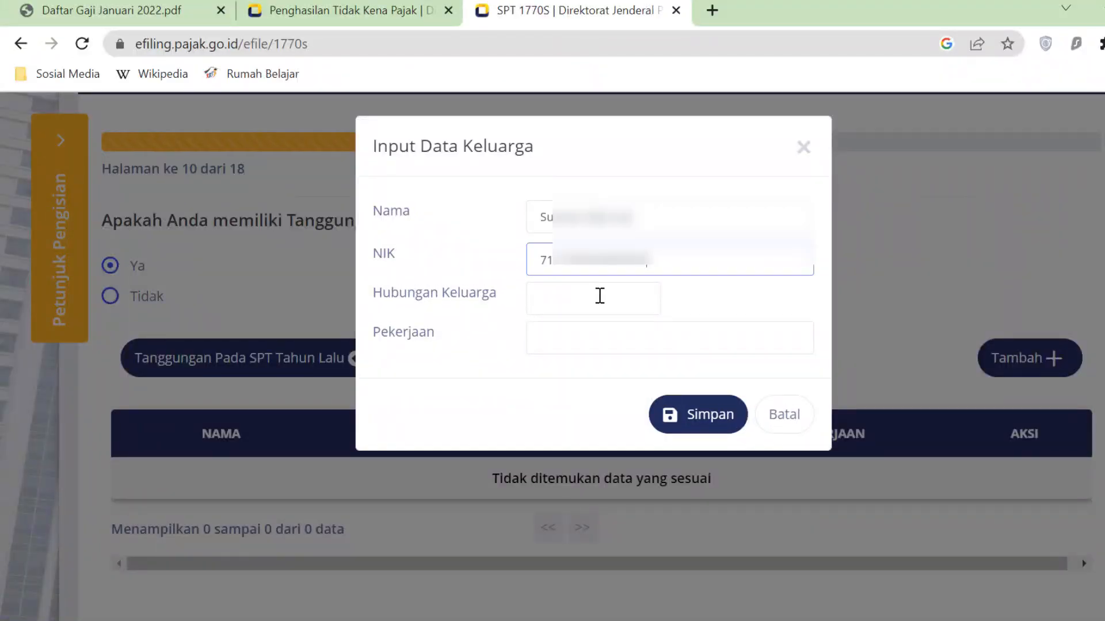
- Set relationship ISTRI and occupation Mengurus Rumah Tangga, then save the wife
click(599, 296)
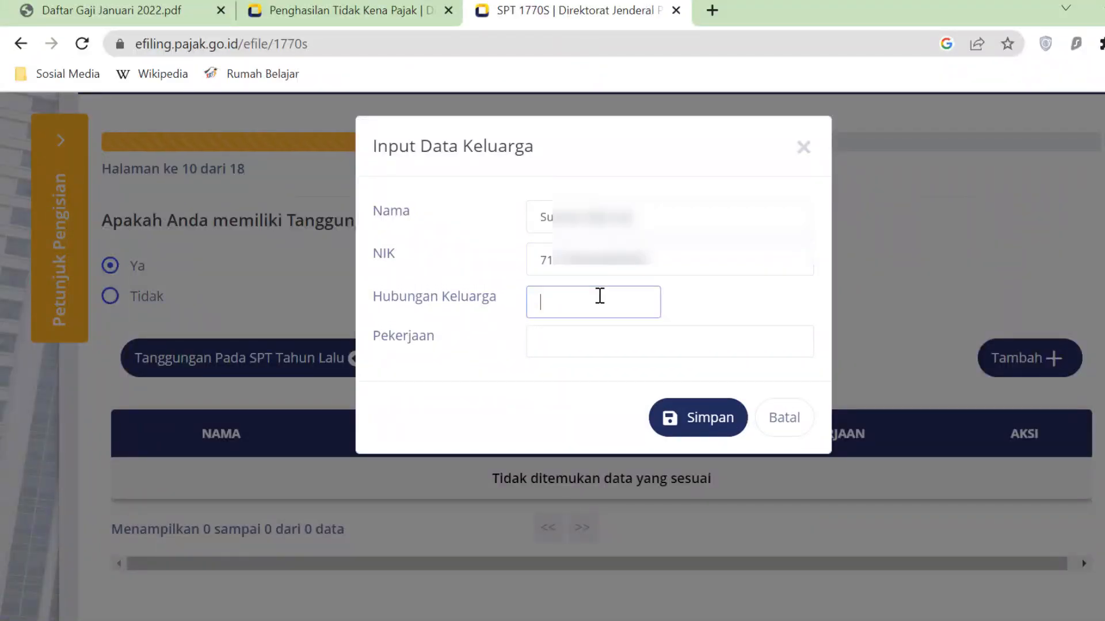
text(ISTRI)
click(586, 356)
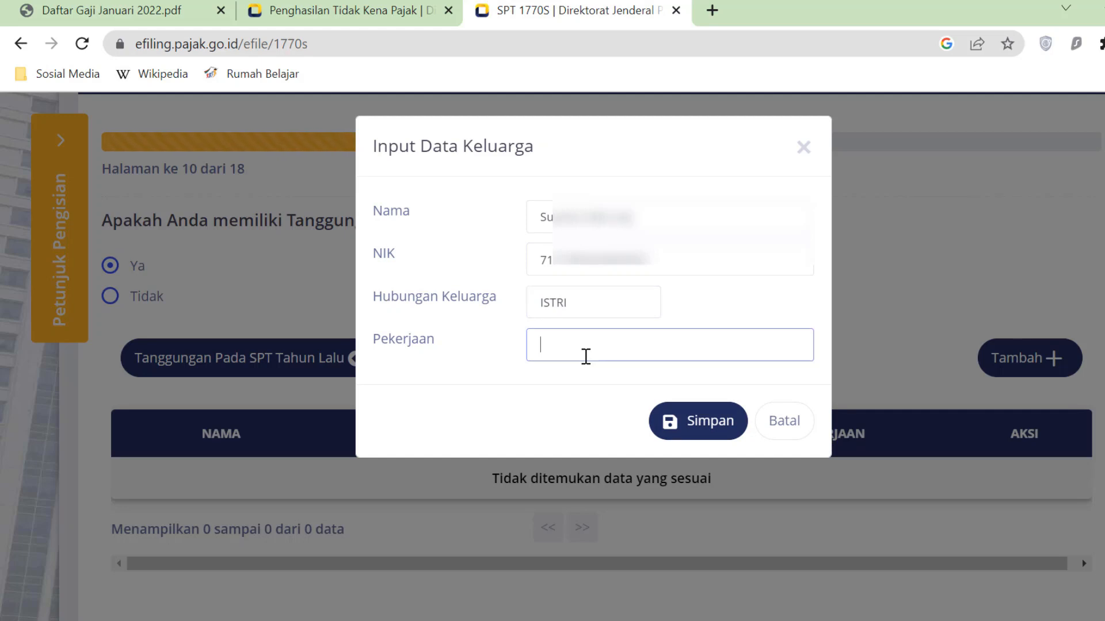
text(Me)
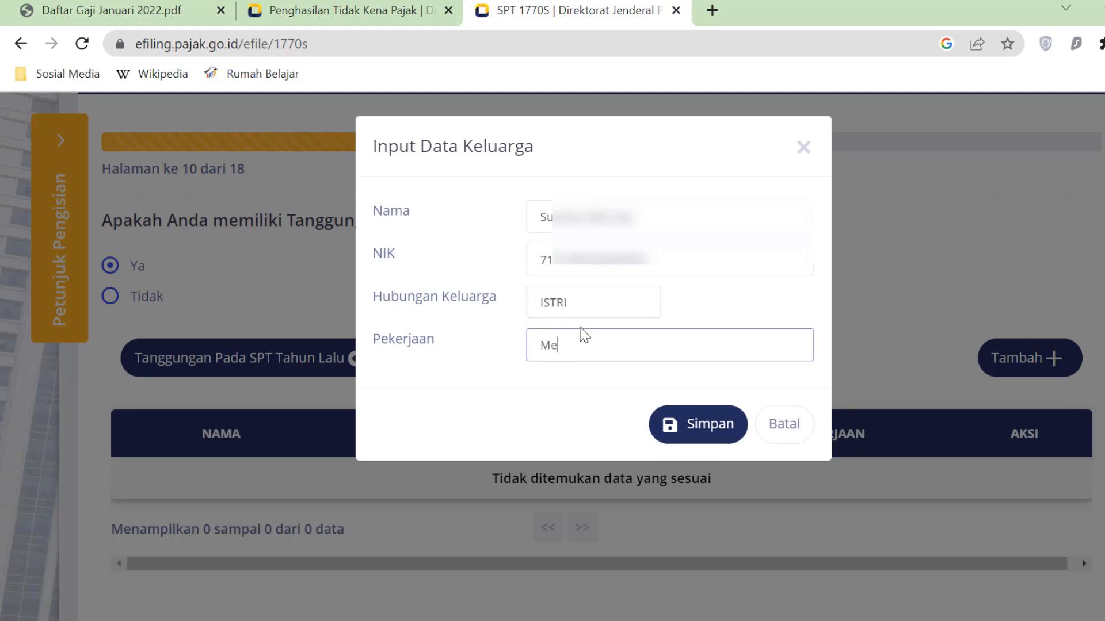
text(ngurus Rumah Tangga)
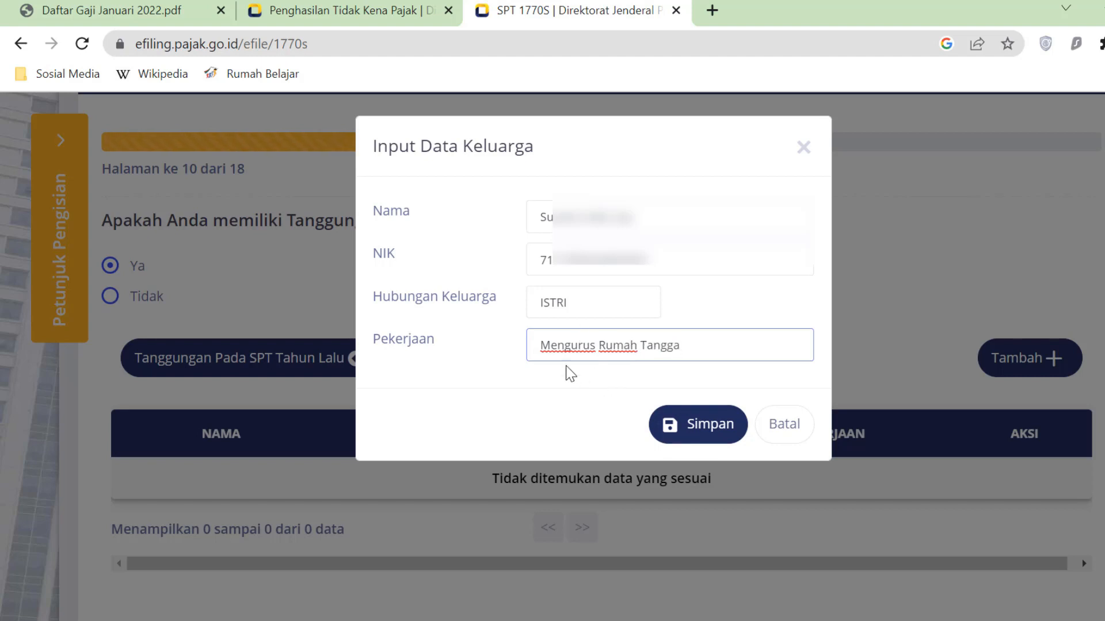
click(729, 437)
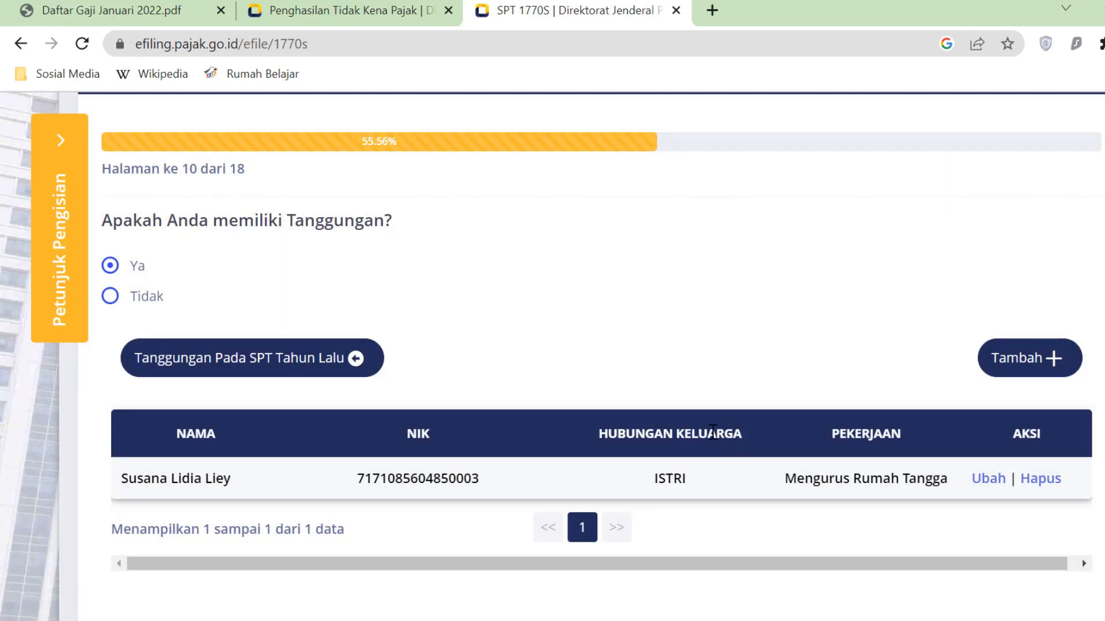
- Add the first child with name, NIK, relationship ANAK and occupation Pelajar, and save
click(1042, 357)
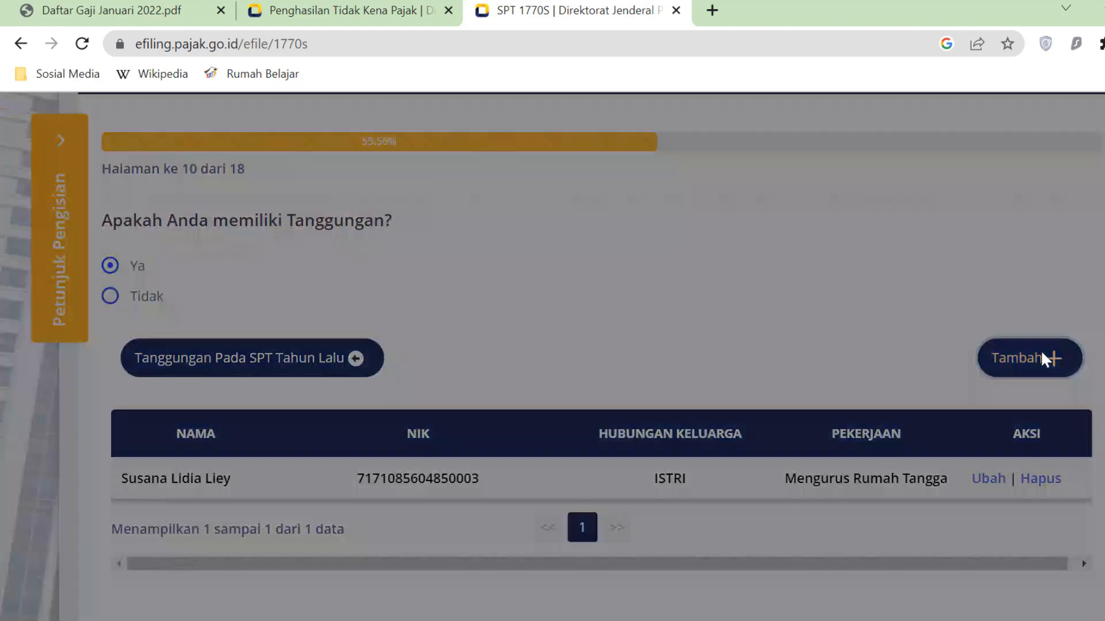
click(585, 213)
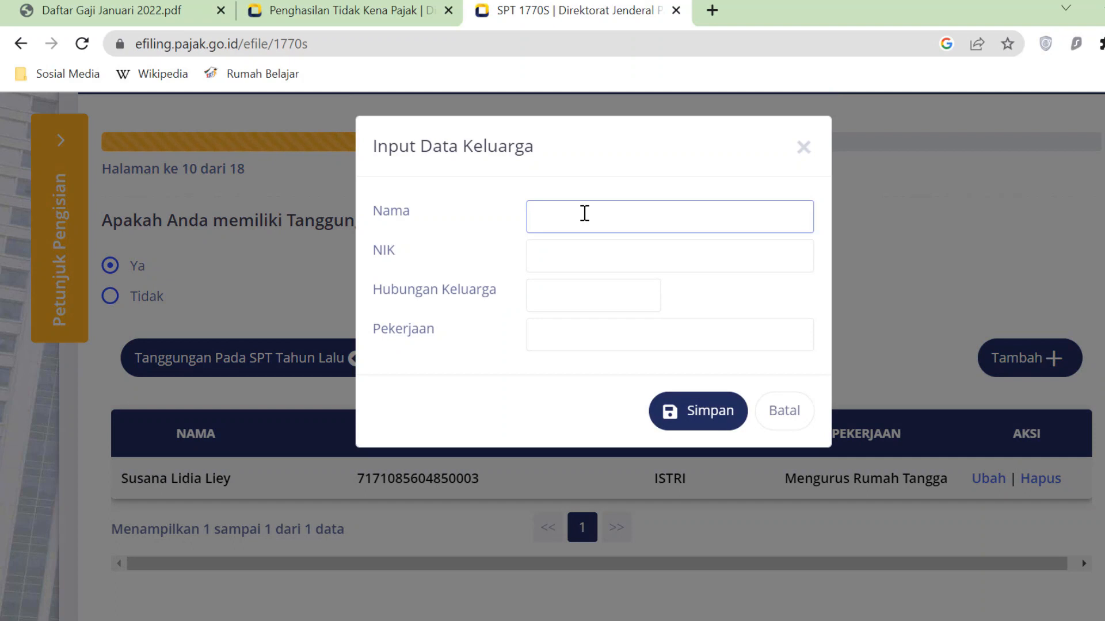
text(Mar)
click(583, 269)
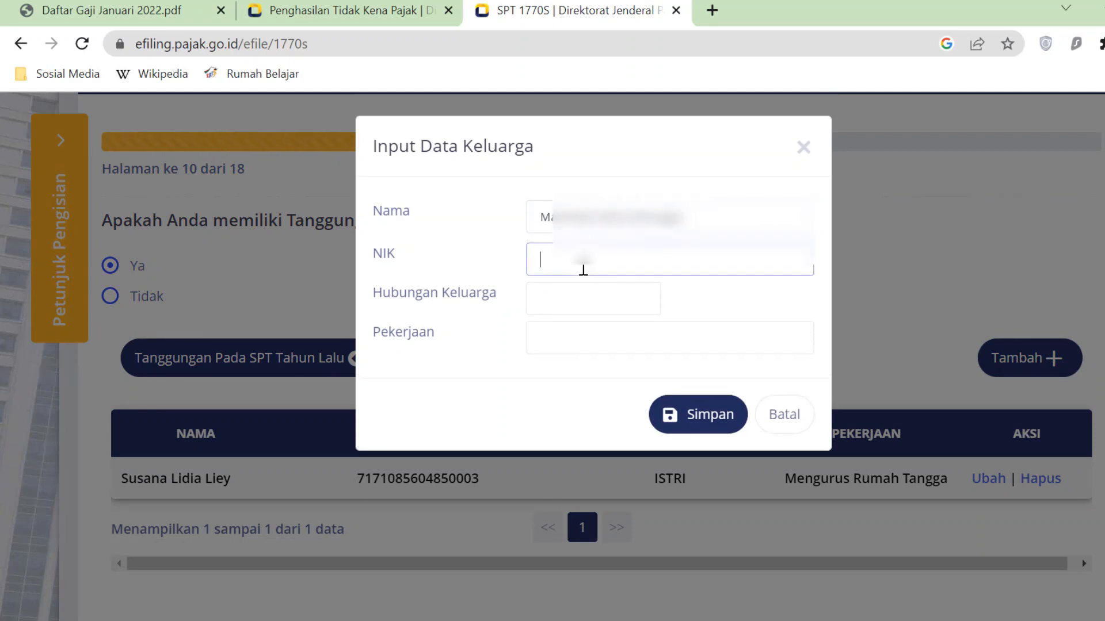
click(578, 299)
text(ANAK)
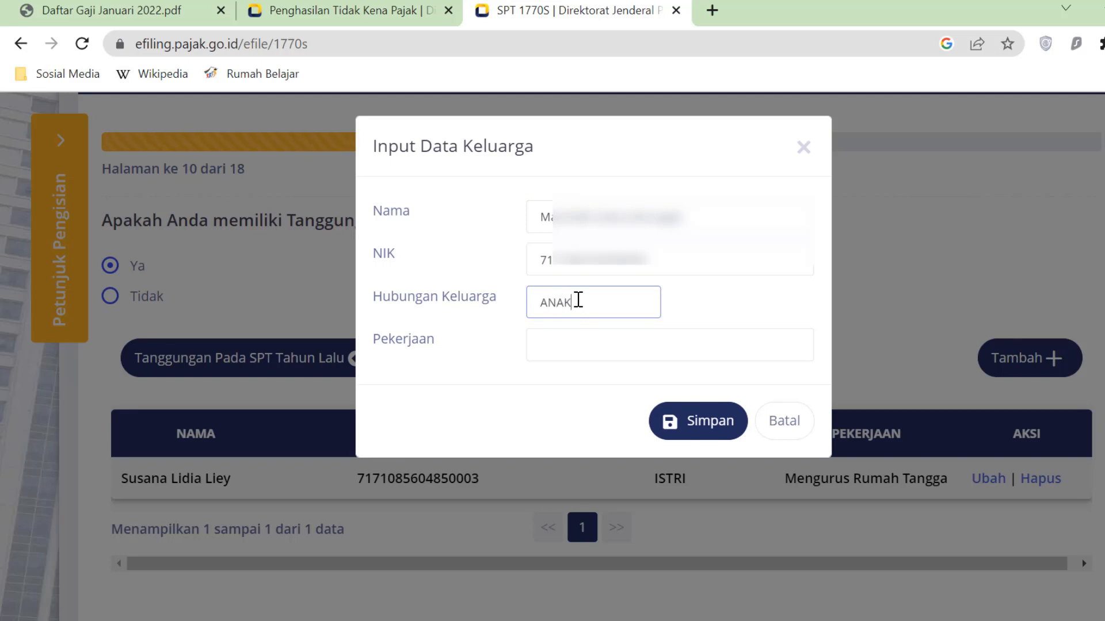
click(578, 340)
text(P)
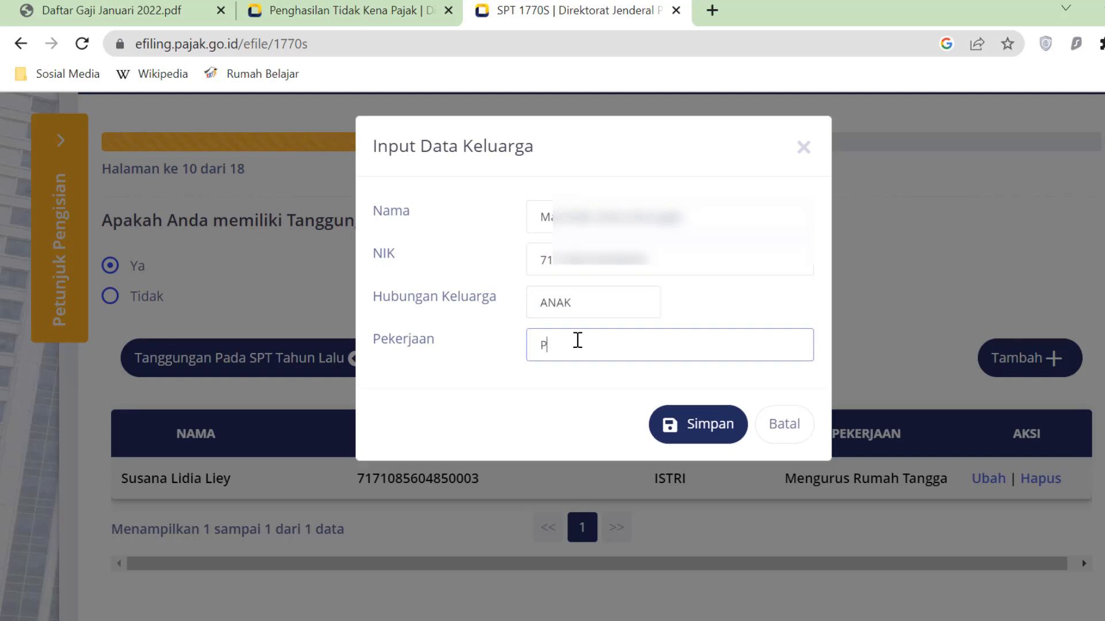
text(elajar)
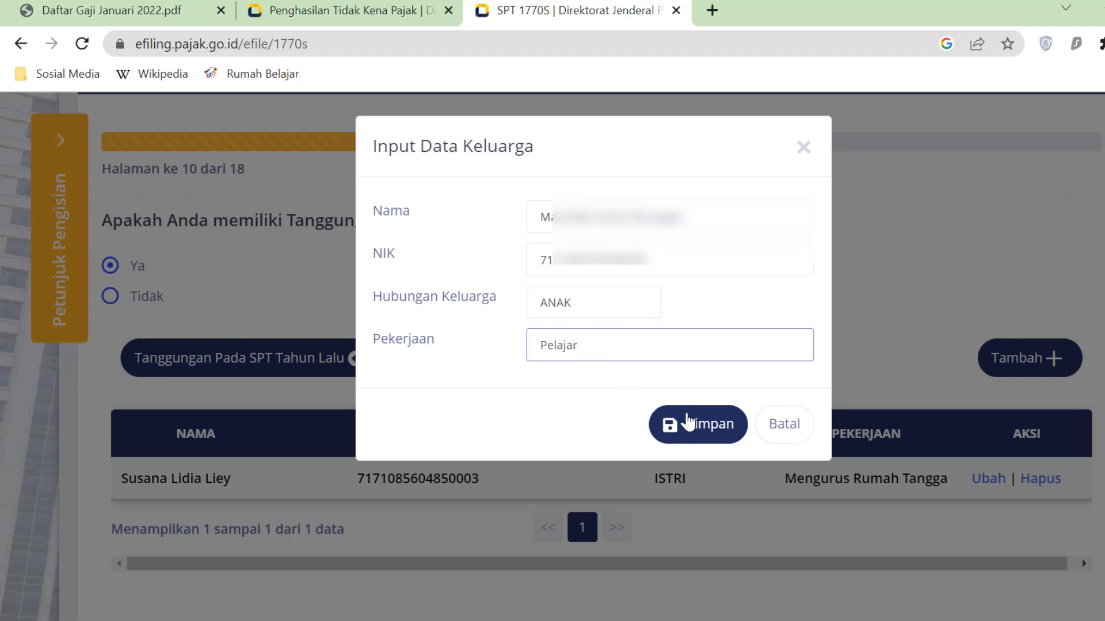
click(727, 435)
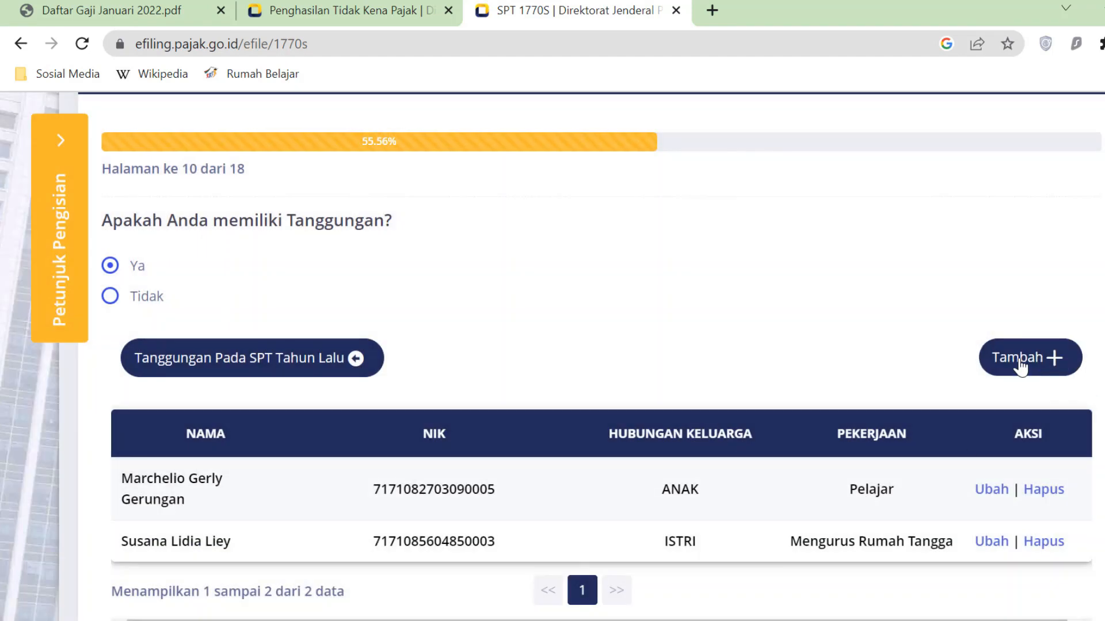
- Start a third dependent entry for the second child with occupation Pelajar
click(1020, 358)
click(577, 217)
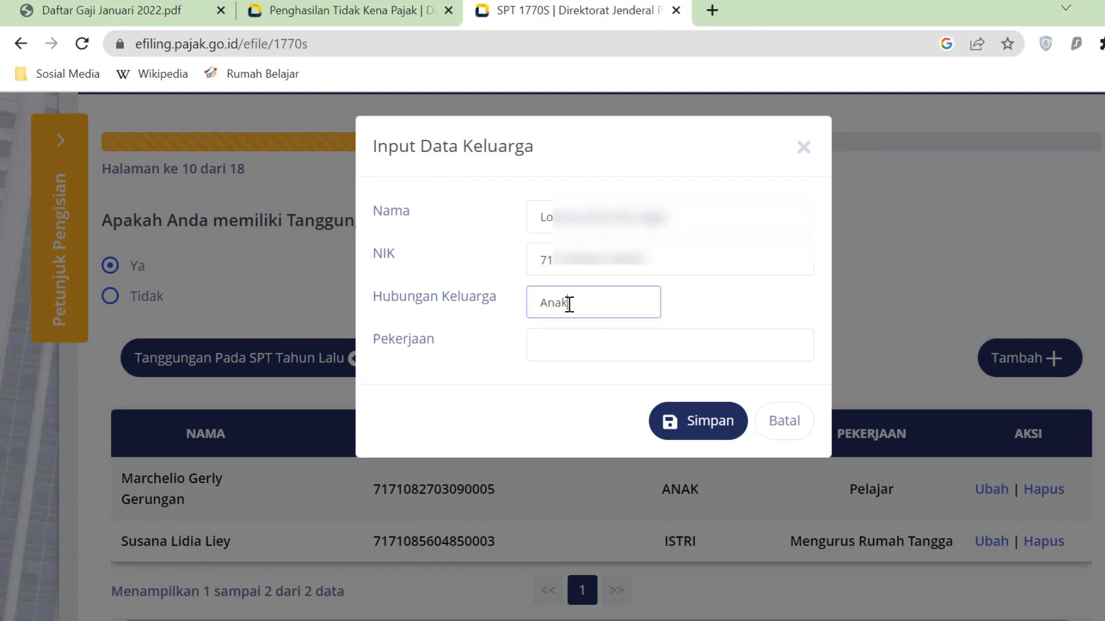
click(554, 345)
text(Pelajar)
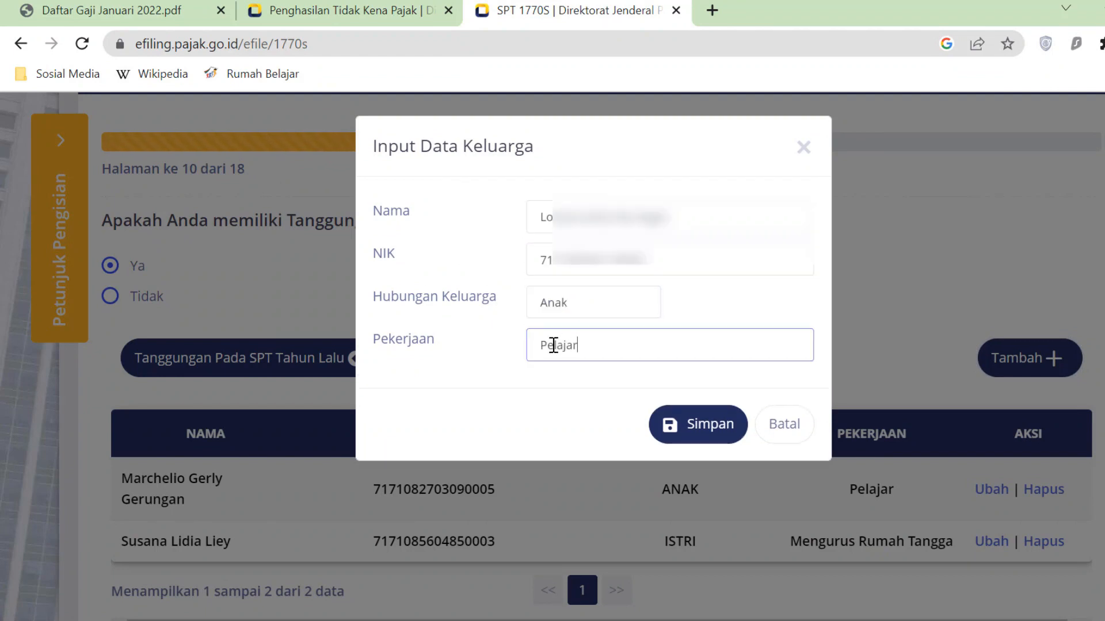
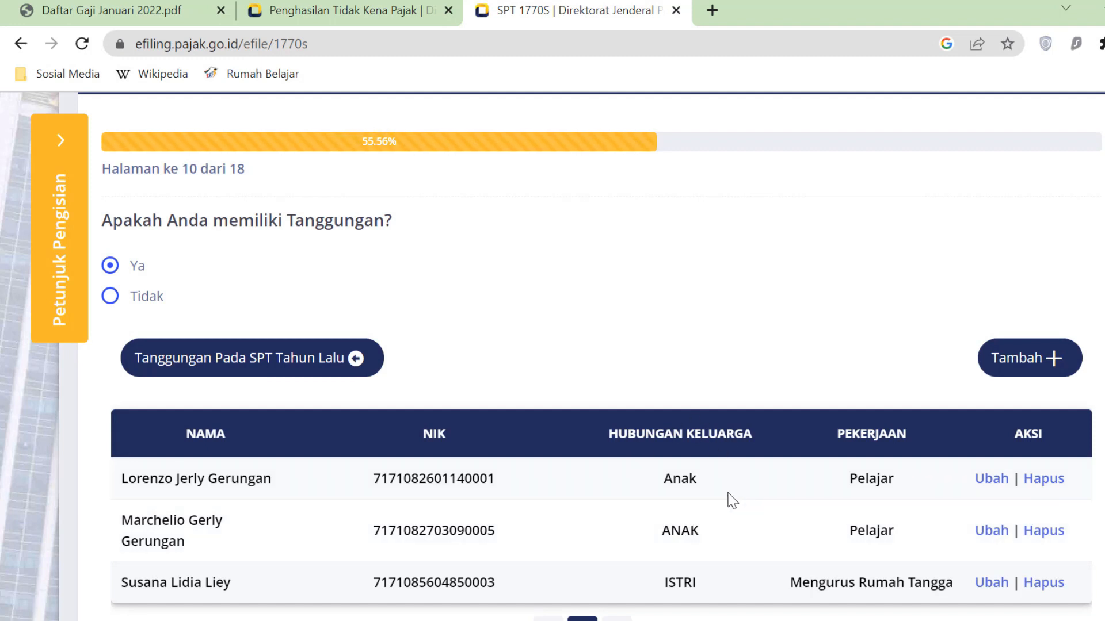
- Move past the three-dependent table on to page 11, the zakat question
scroll(728, 495, down, 3)
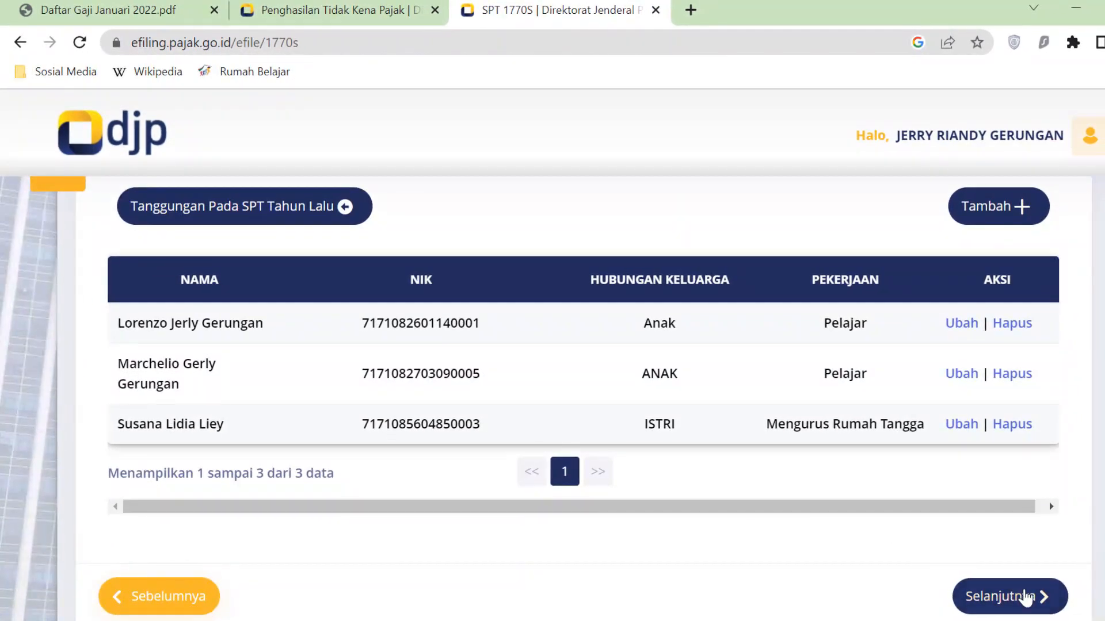
click(1041, 601)
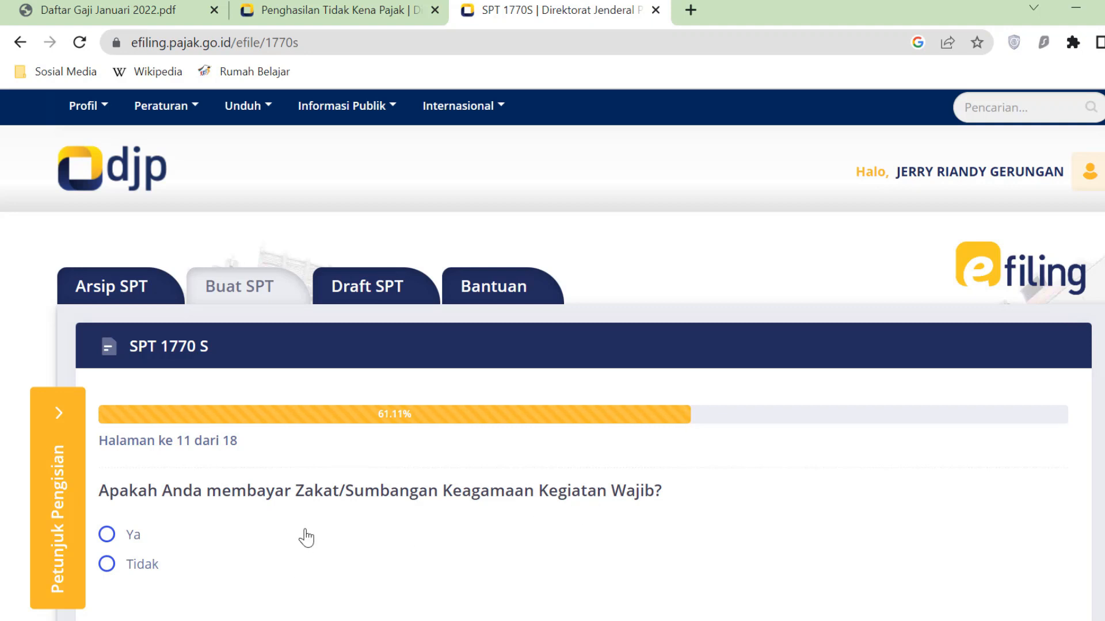
- Answer Tidak to the mandatory zakat question and continue to page 12
scroll(305, 535, down, 3)
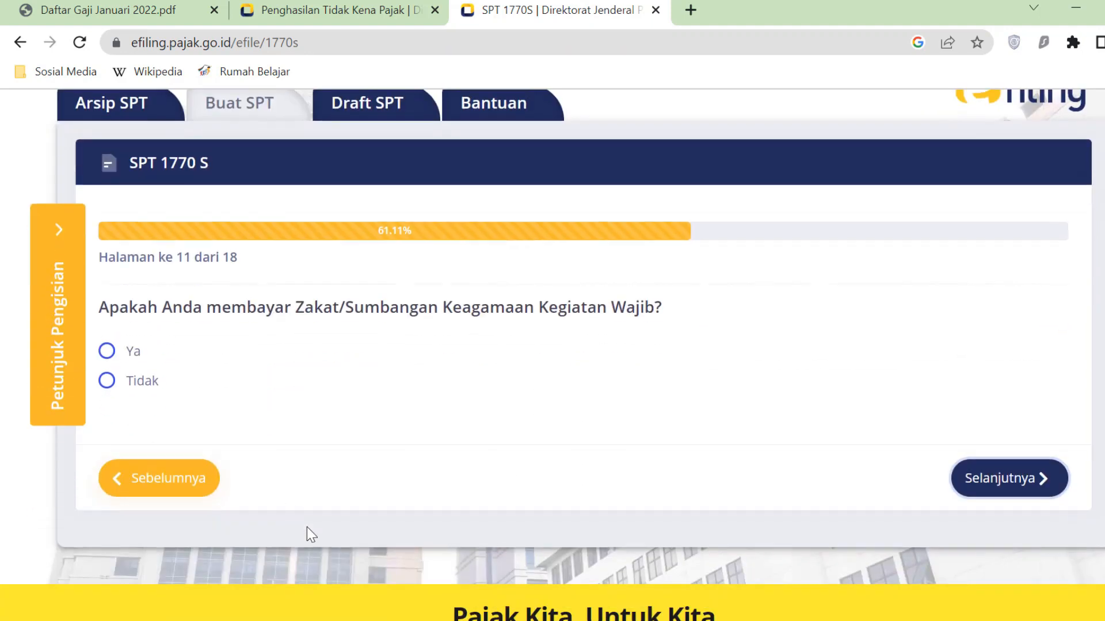
click(112, 356)
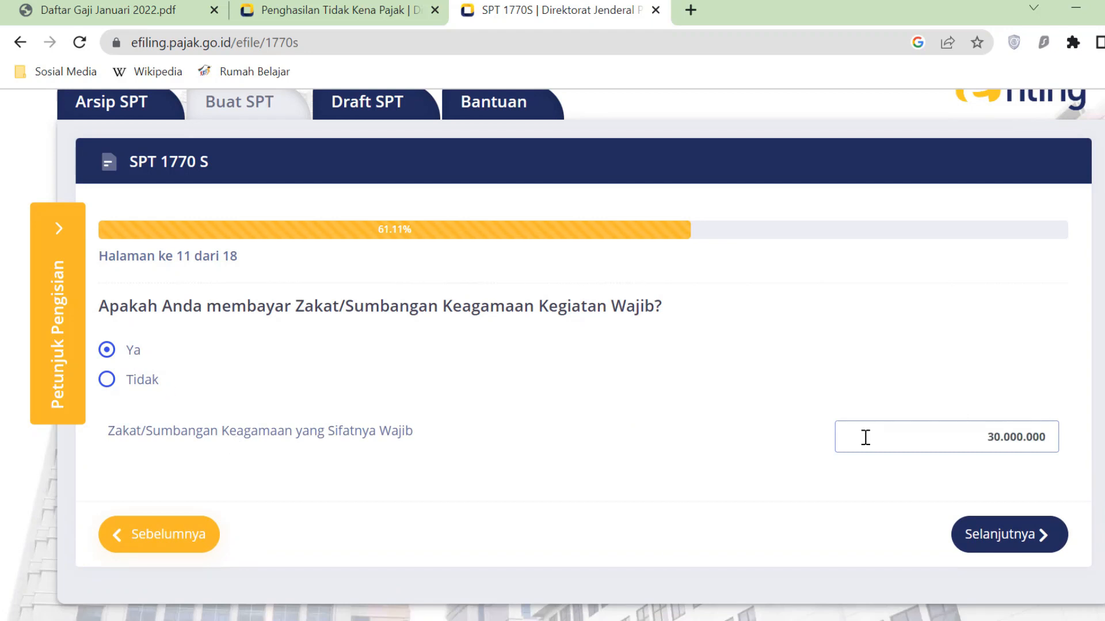
click(115, 385)
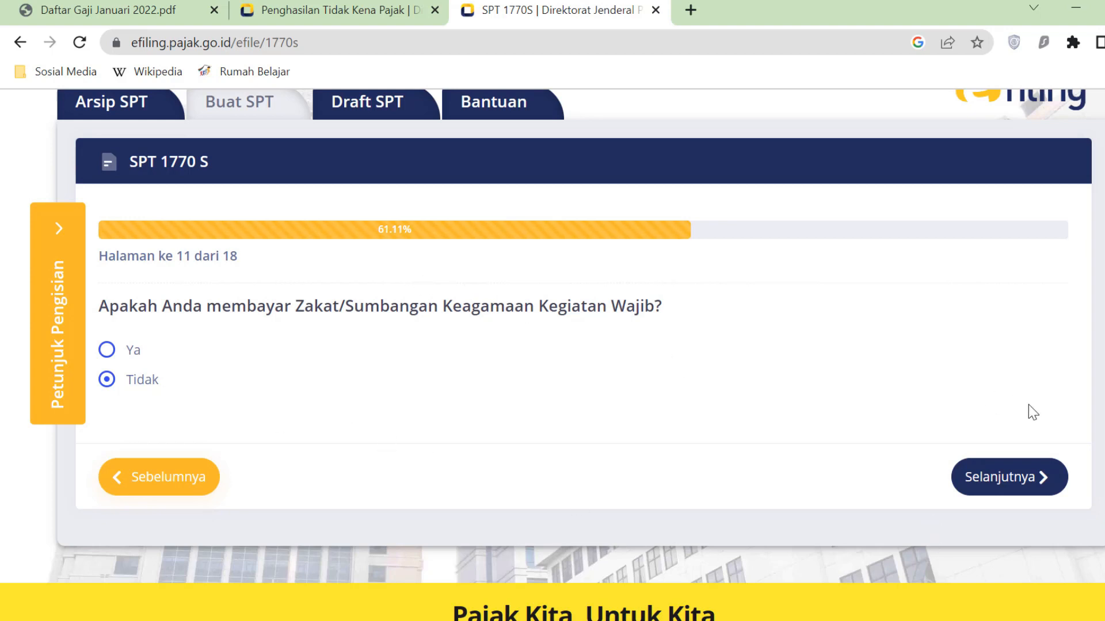
click(1041, 479)
scroll(691, 530, down, 3)
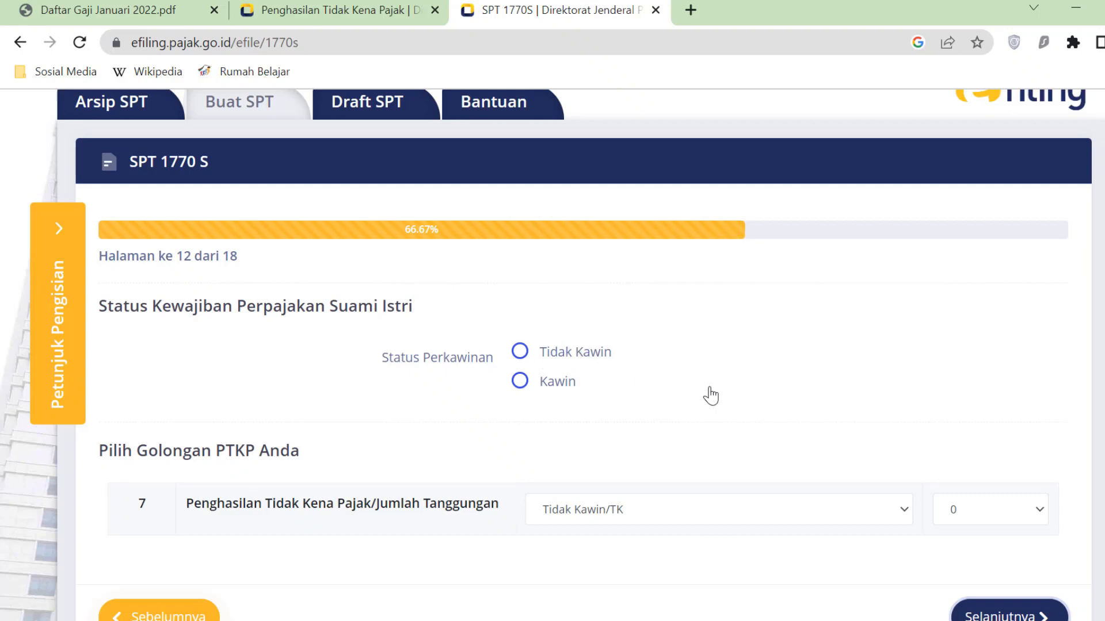
- Set marital status to Kawin and keep spouse tax status KK / Kepala Keluarga
click(520, 382)
scroll(693, 374, down, 1)
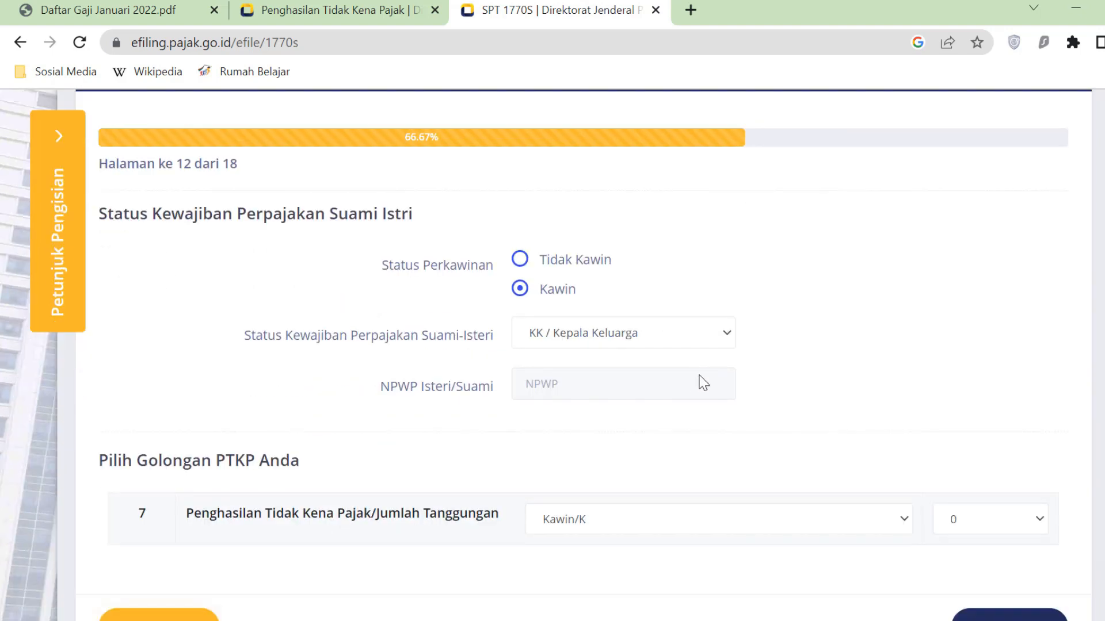
click(521, 260)
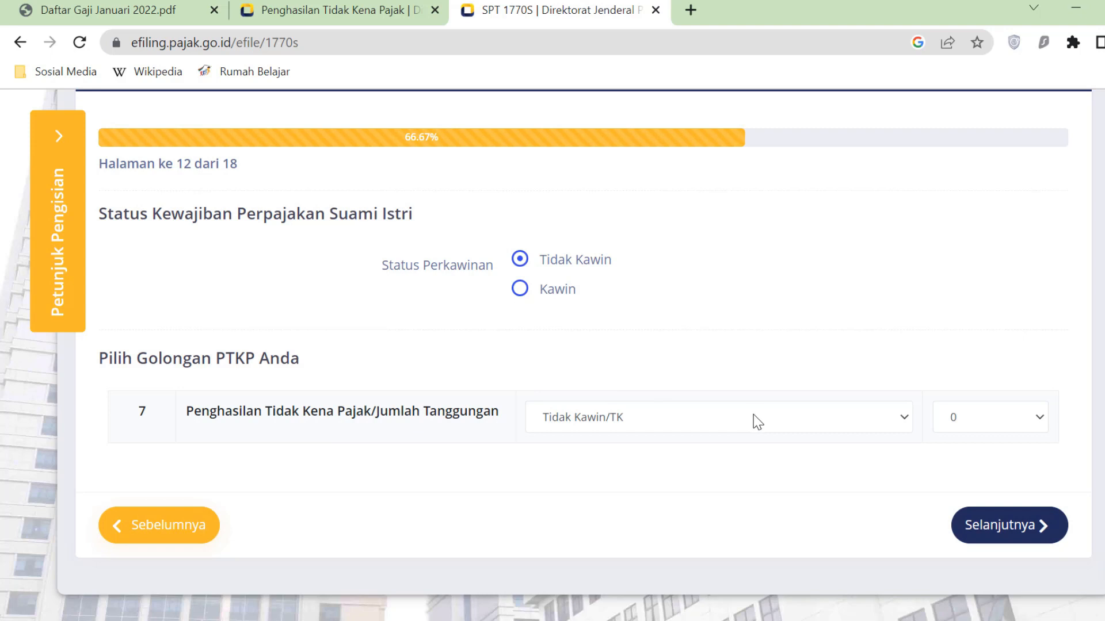
click(522, 295)
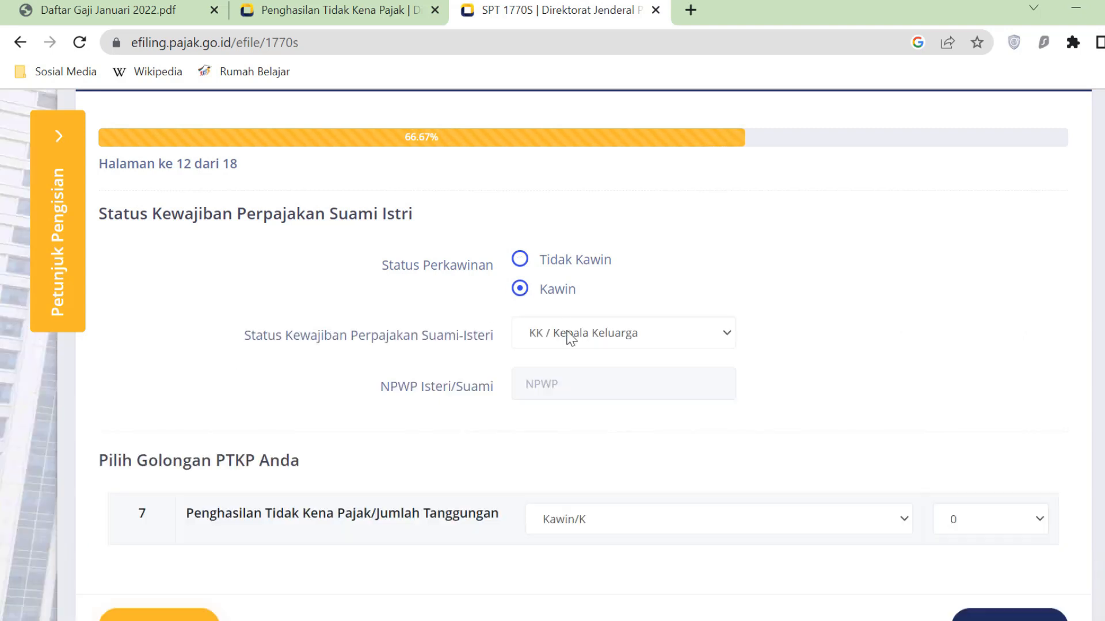
click(728, 338)
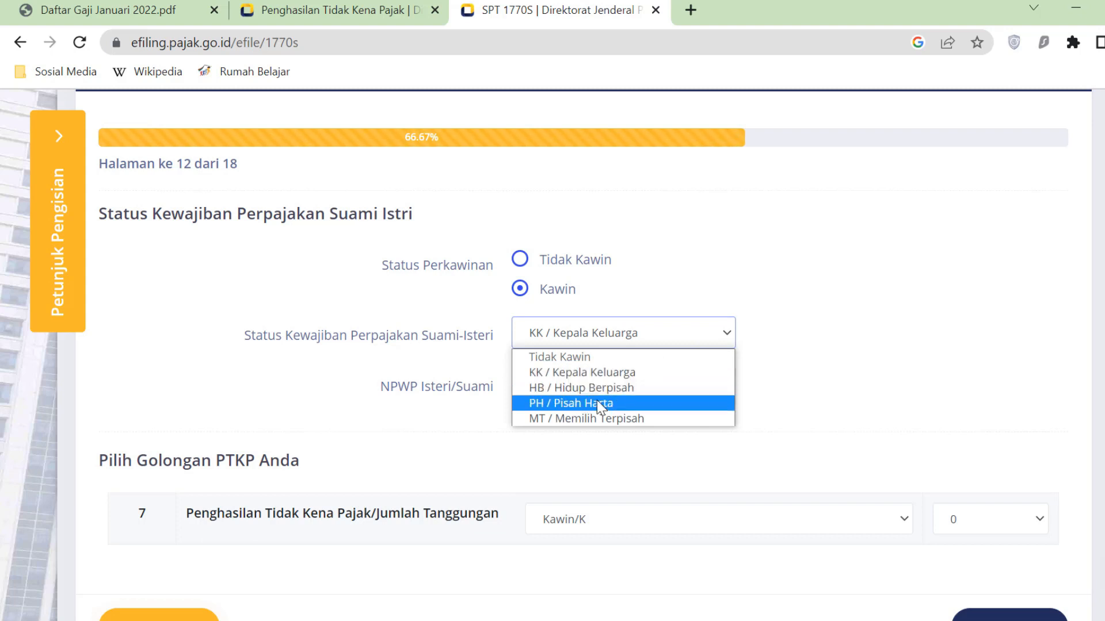
click(781, 318)
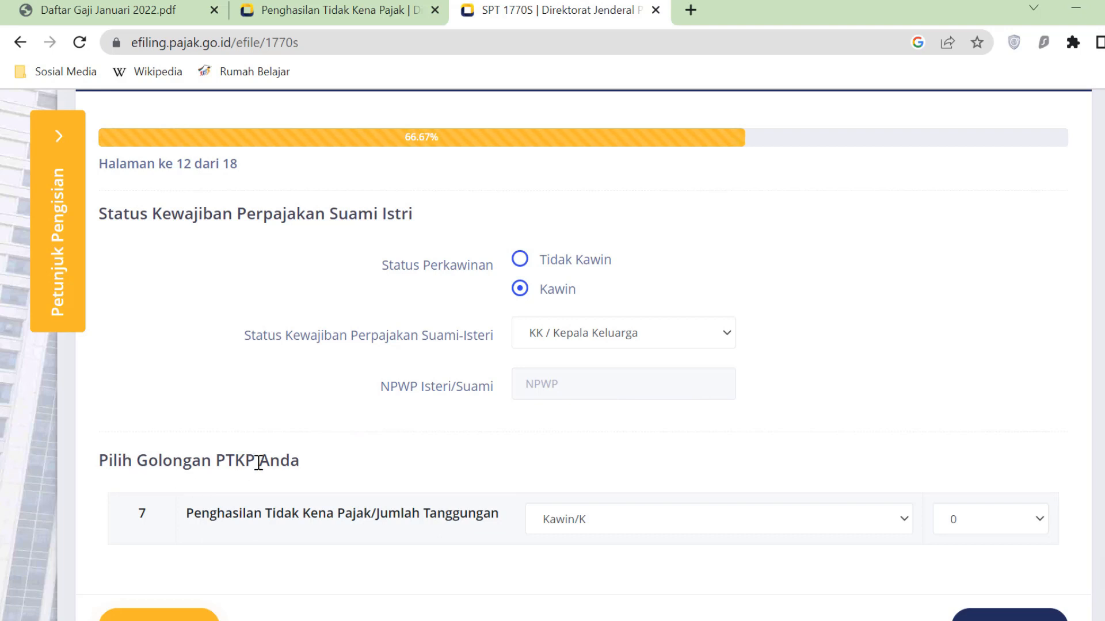
- Settle the PTKP category on Kawin/K after briefly trying K/I
click(908, 524)
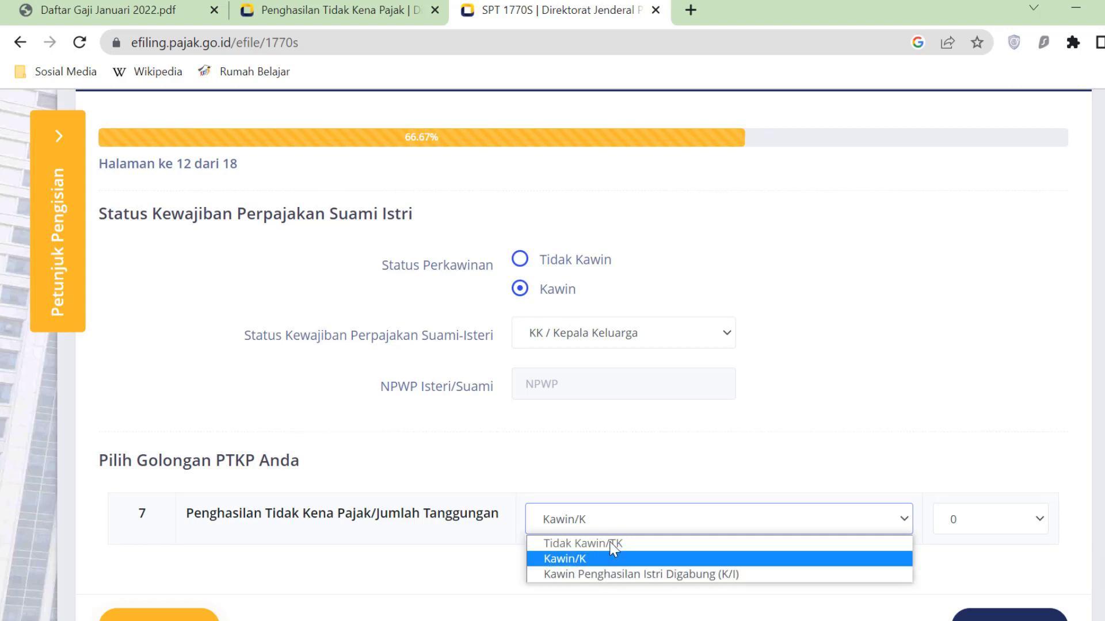
click(772, 427)
click(612, 526)
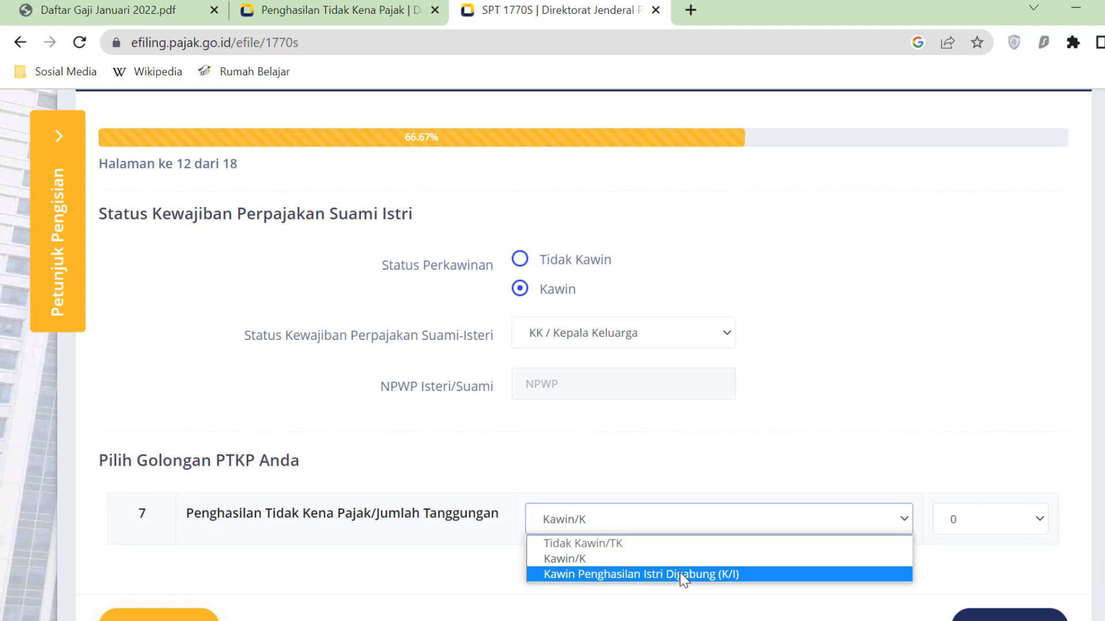
click(711, 579)
click(661, 547)
click(590, 558)
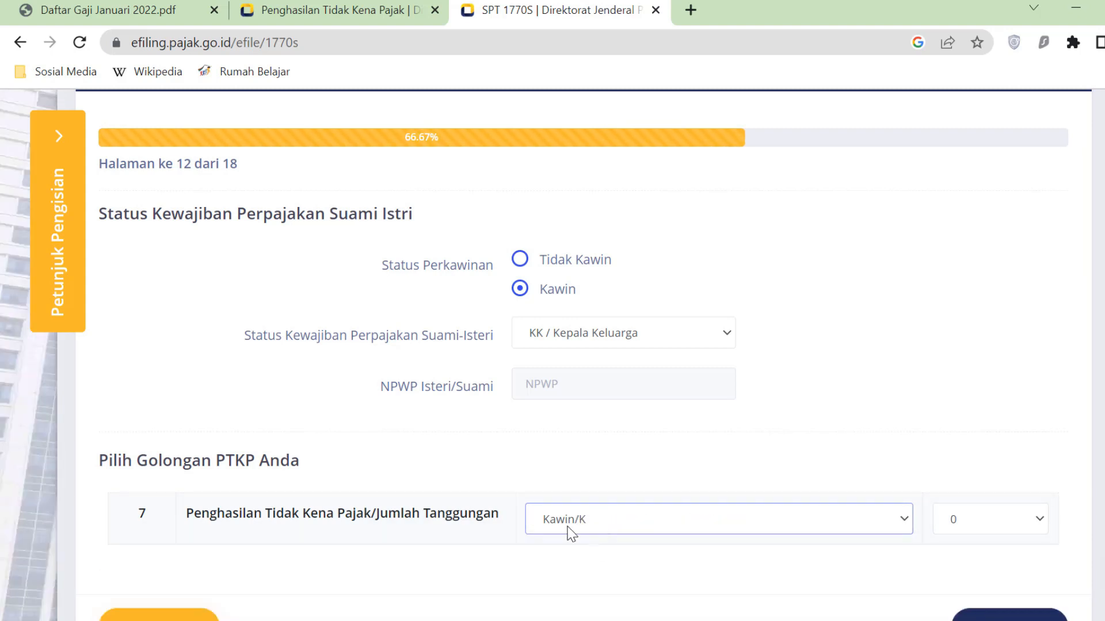
click(599, 523)
click(583, 559)
click(1042, 523)
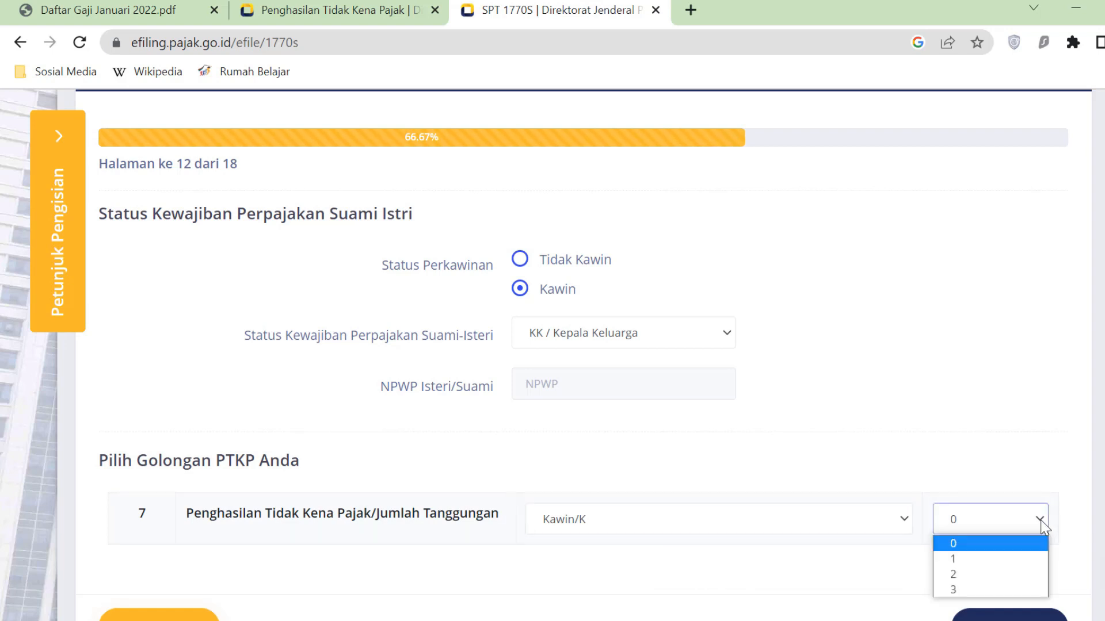
- Try 2 dependents, then Tidak Kawin/TK with 3 dependents
click(978, 576)
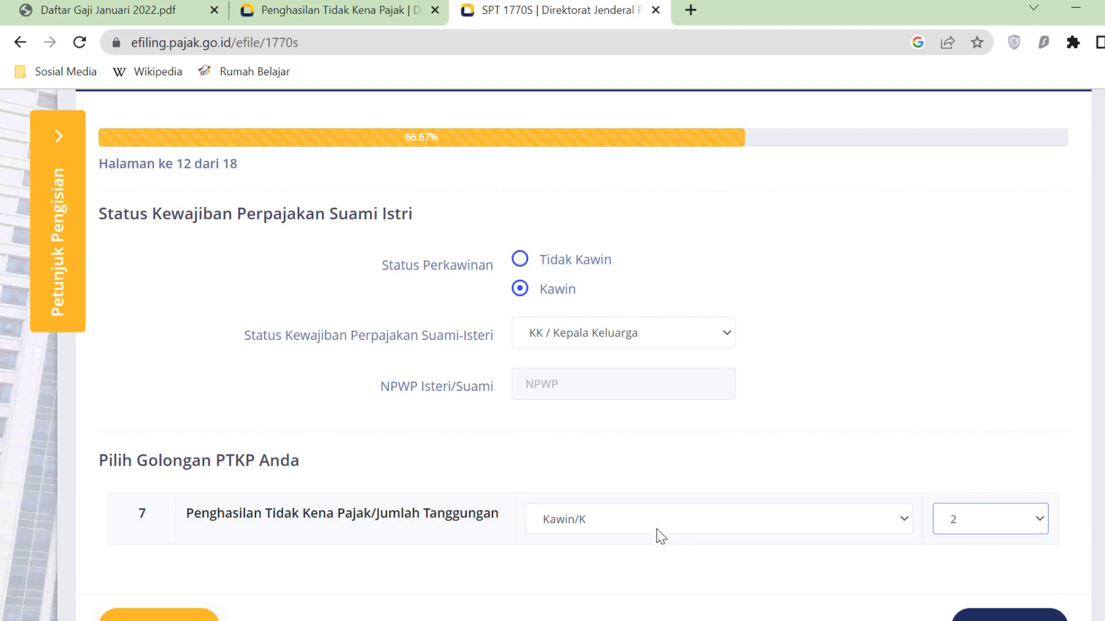
scroll(665, 530, down, 2)
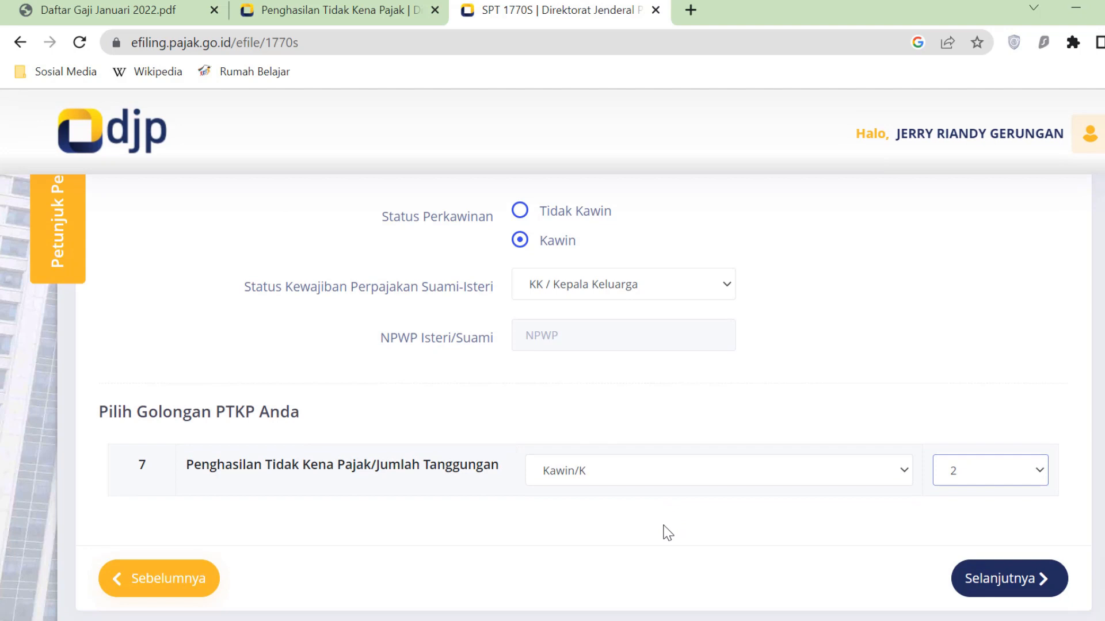
scroll(797, 501, up, 2)
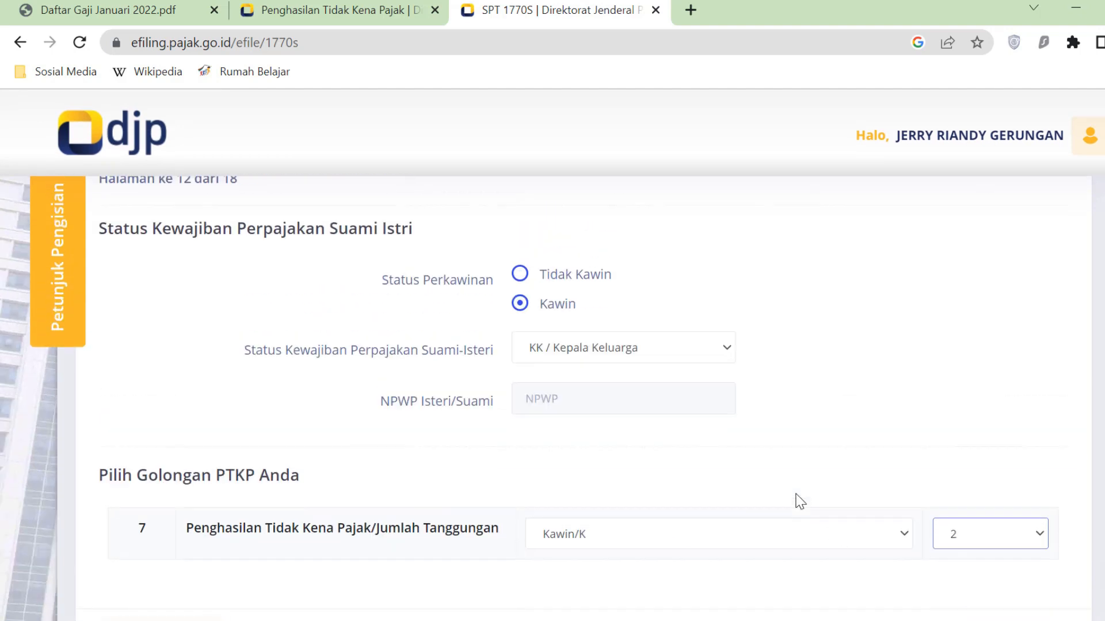
click(520, 260)
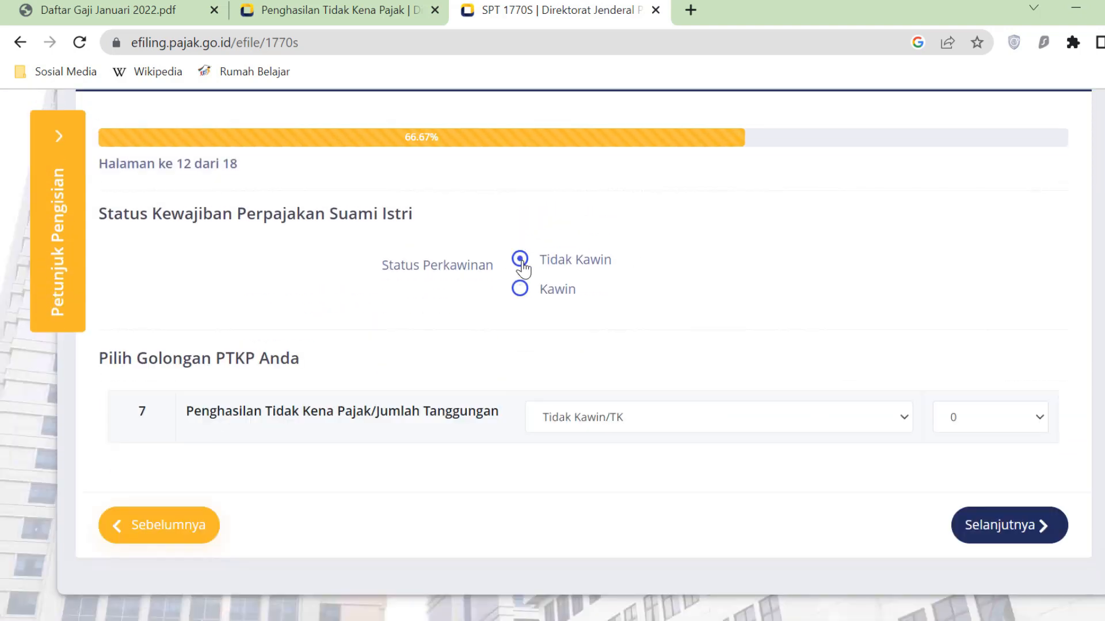
click(902, 423)
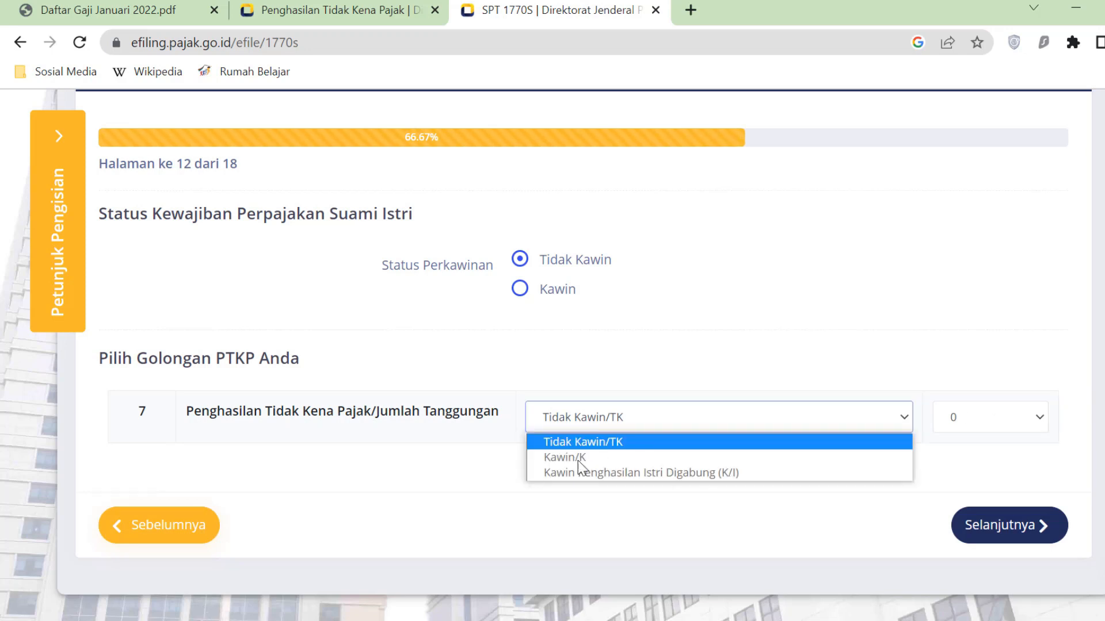
click(976, 312)
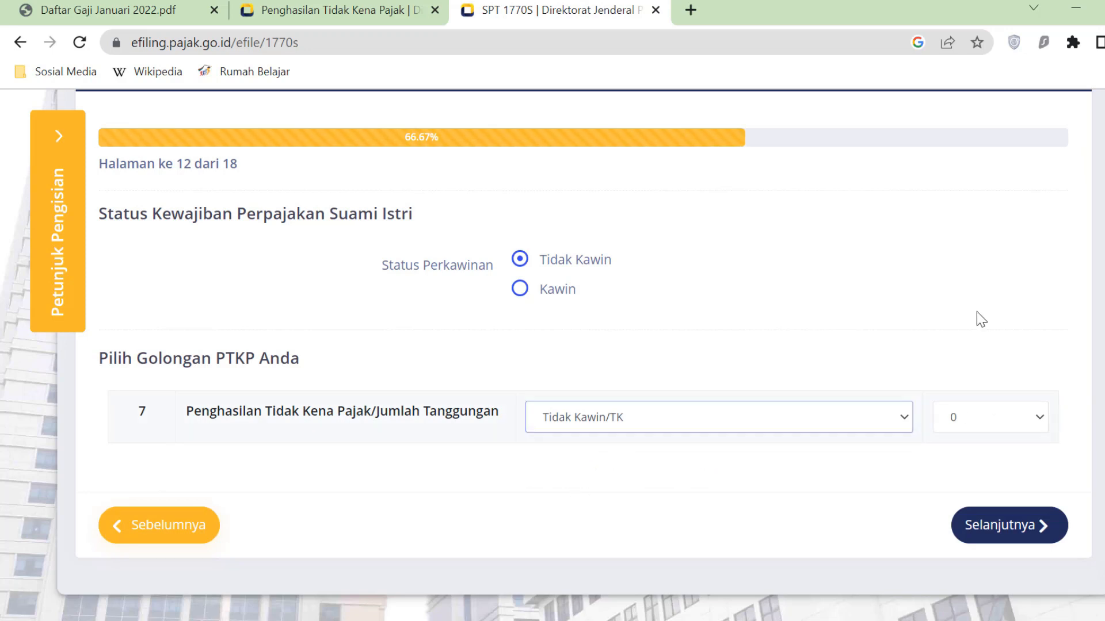
click(1045, 422)
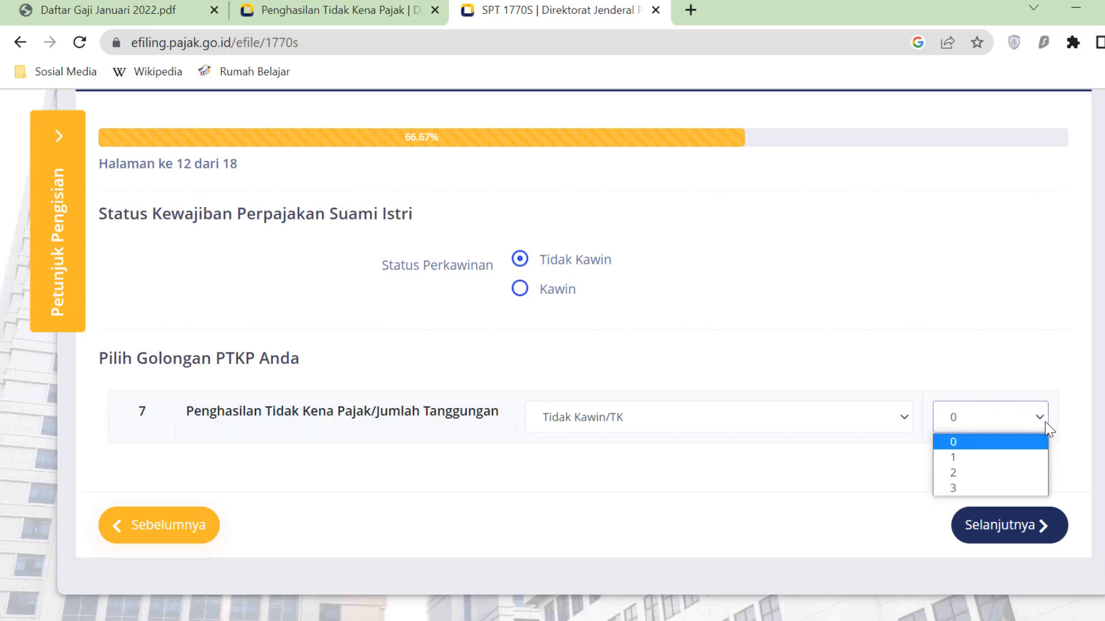
click(968, 484)
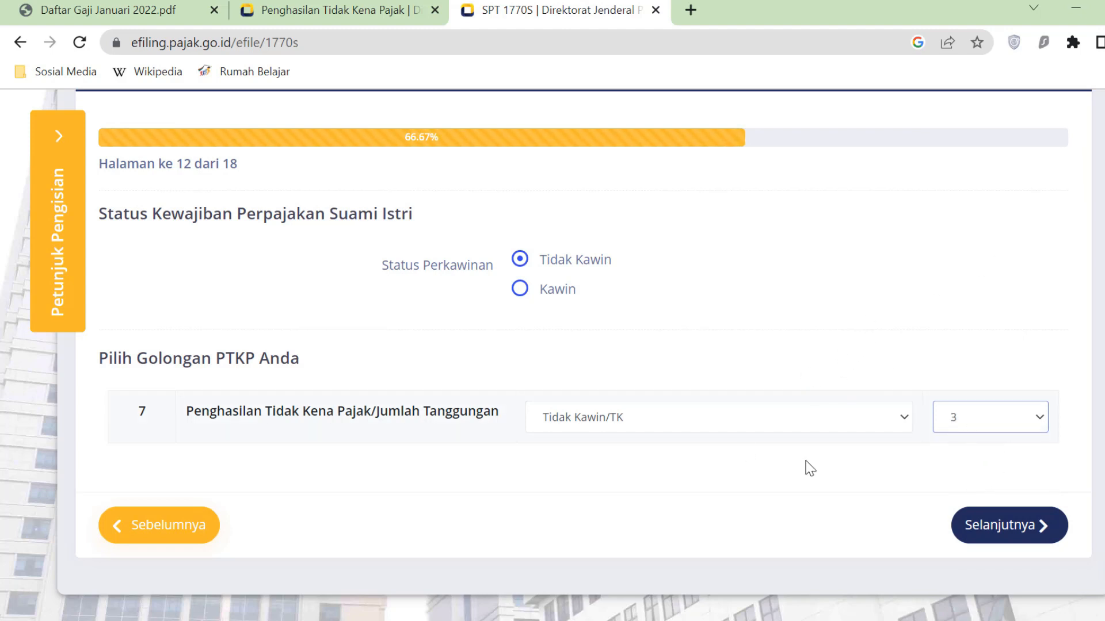
- Set marital status back to Kawin with 2 dependents and continue to page 13
click(523, 288)
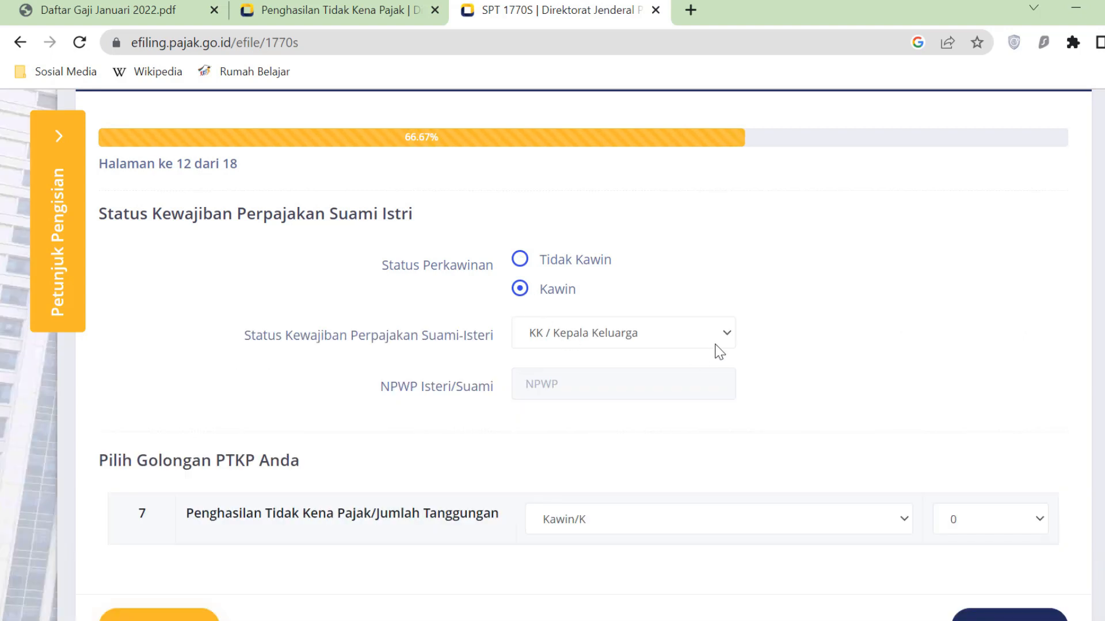
click(1019, 519)
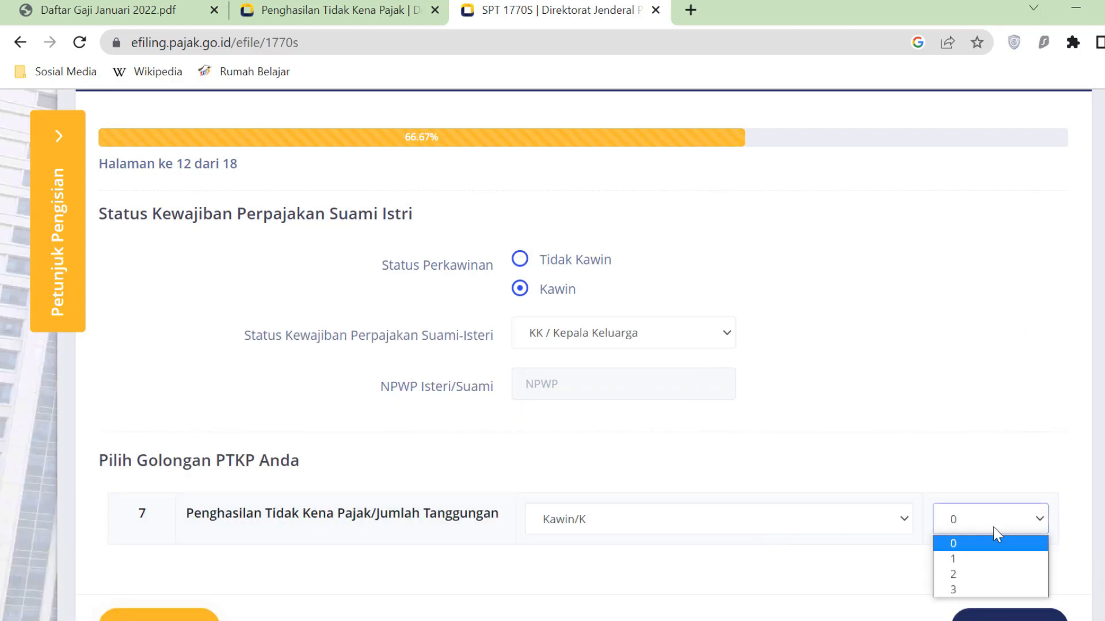
click(949, 574)
scroll(1048, 483, down, 4)
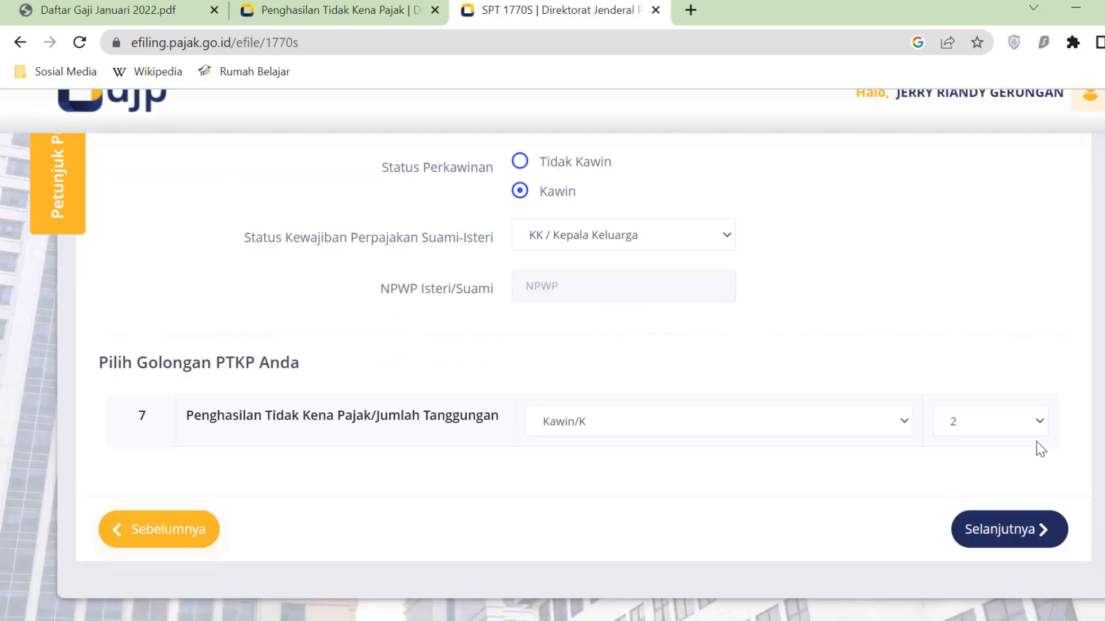
click(1044, 403)
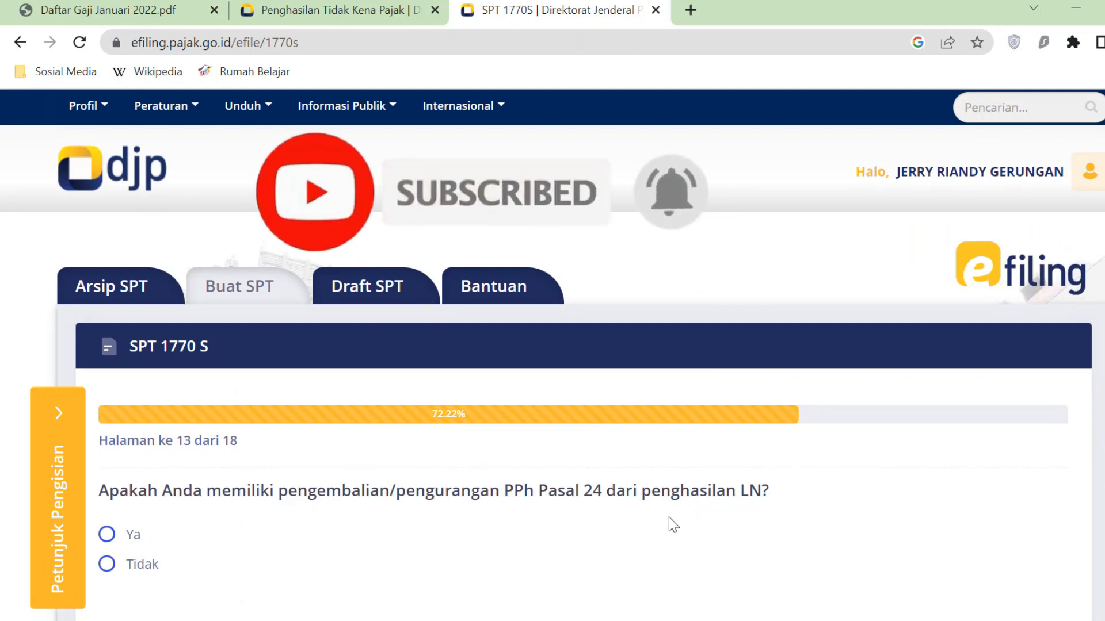
- Answer Tidak to PPh Pasal 24, leave Pasal 25 empty, and reach the PPh calculation page
scroll(673, 521, down, 1)
scroll(673, 521, down, 1)
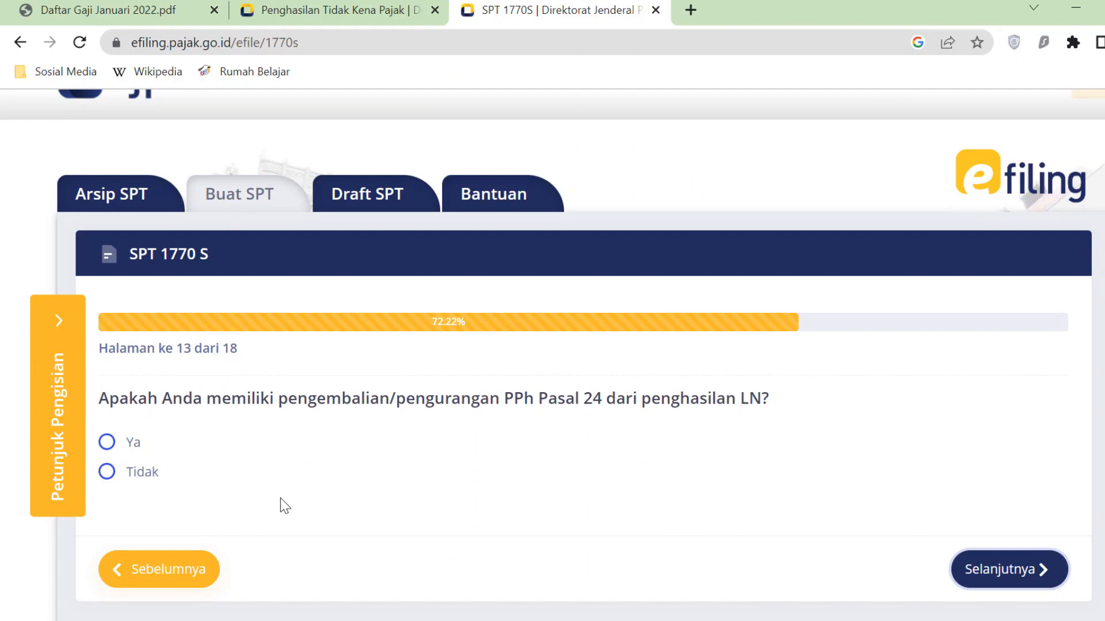
click(108, 480)
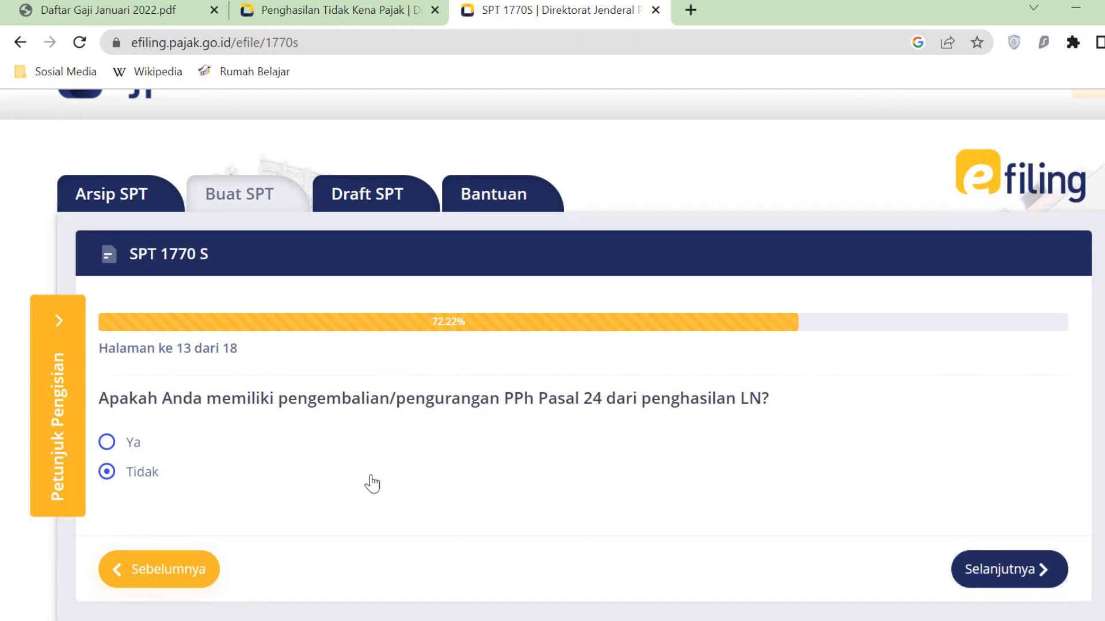
click(1029, 570)
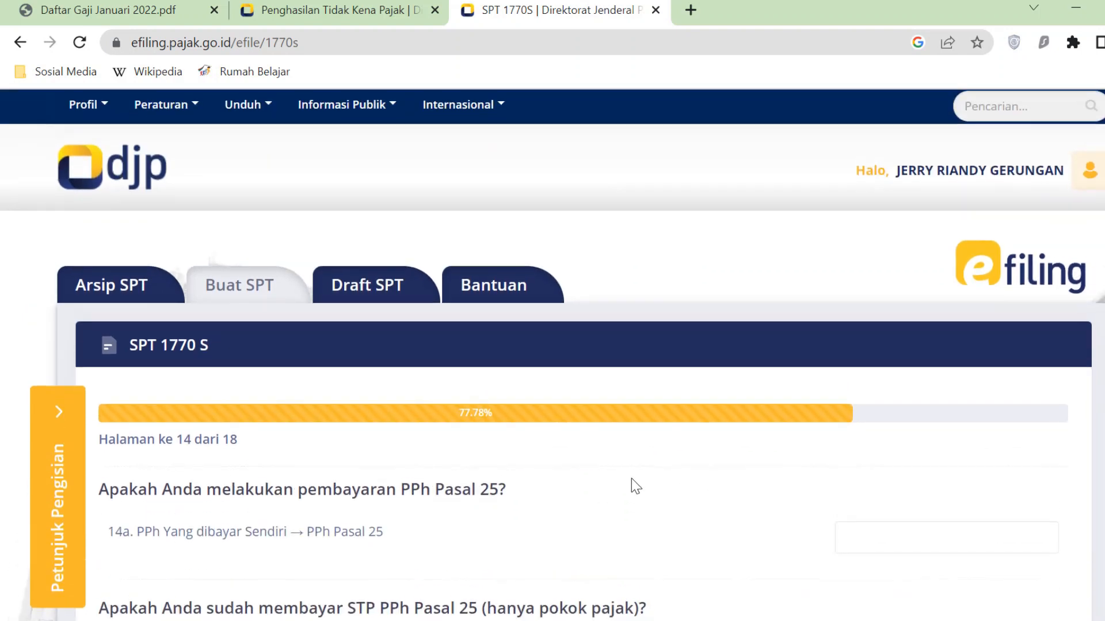
scroll(633, 478, down, 5)
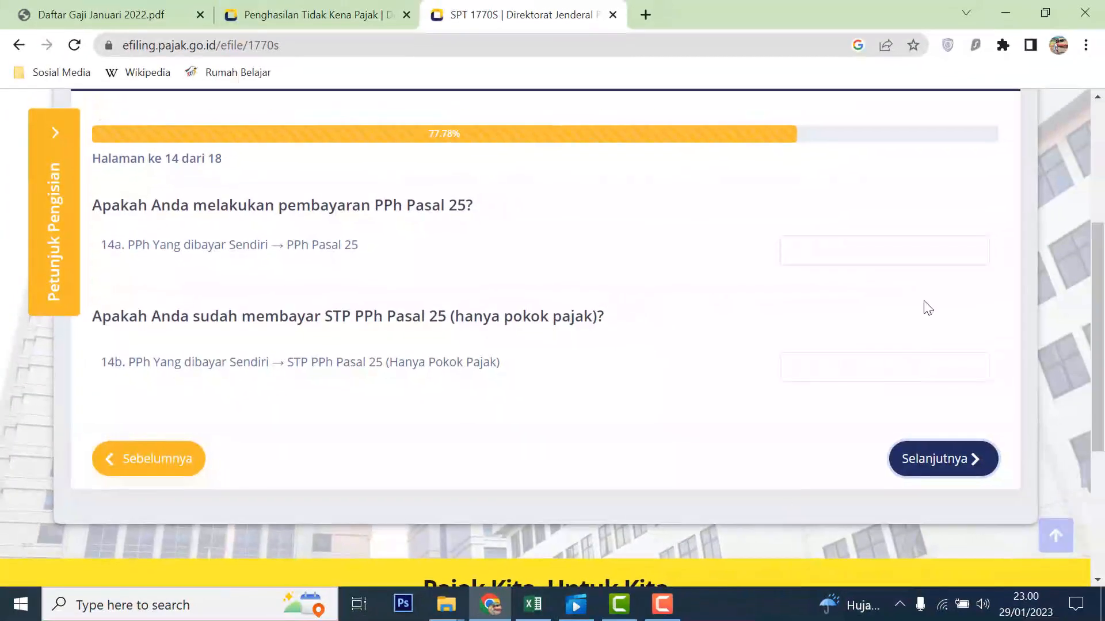
click(980, 466)
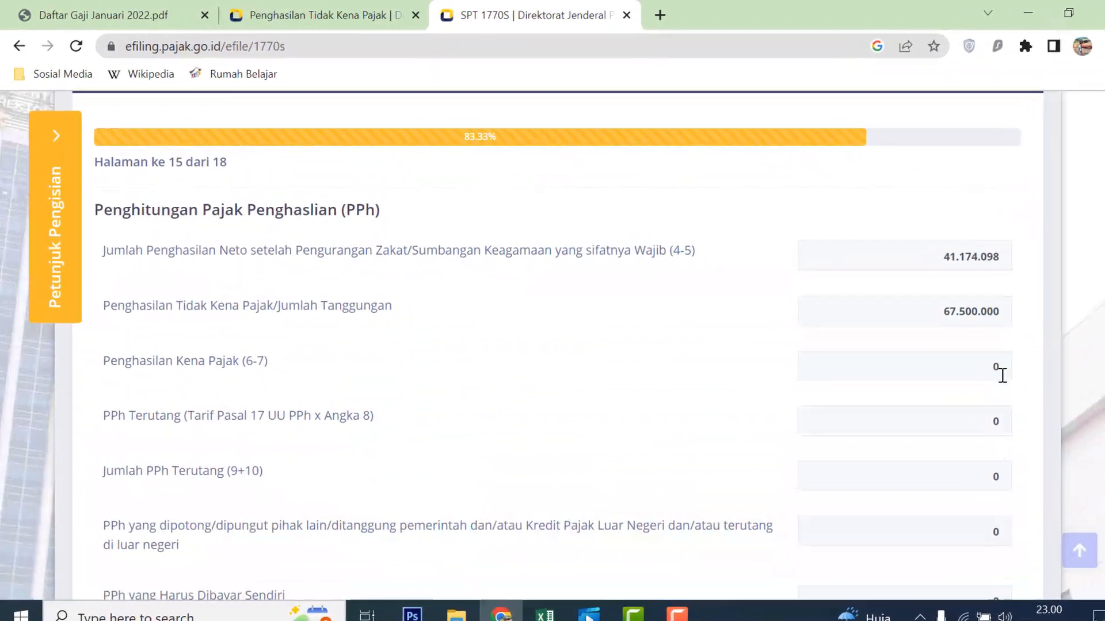
- Inspect the 41.174.098 net income and 67.500.000 PTKP fields unchanged, then switch to Excel
scroll(409, 328, up, 2)
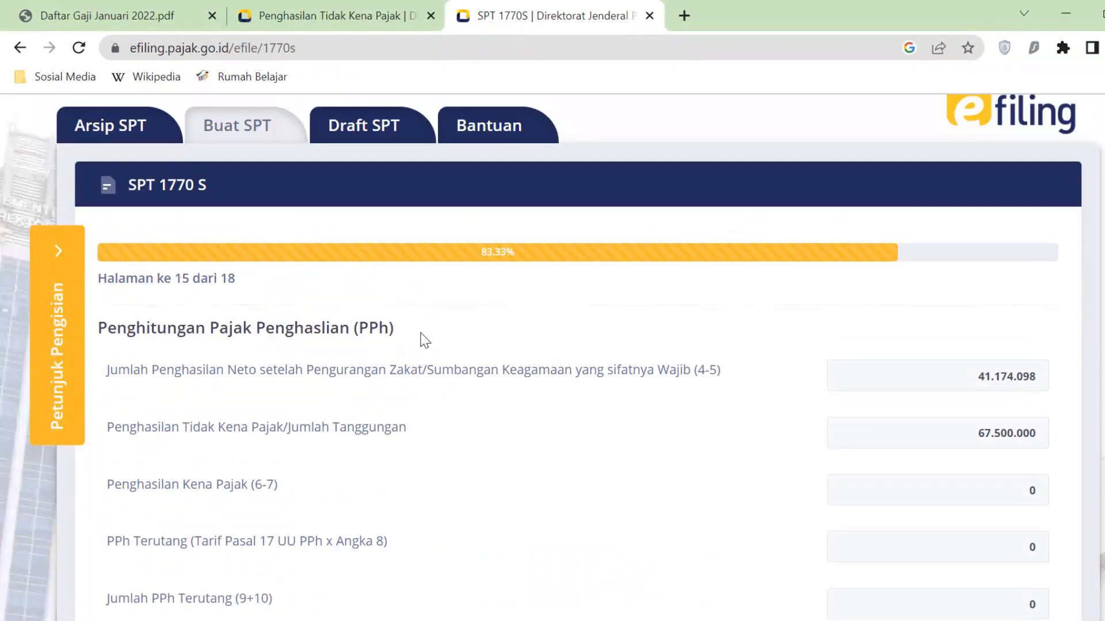
scroll(425, 340, down, 1)
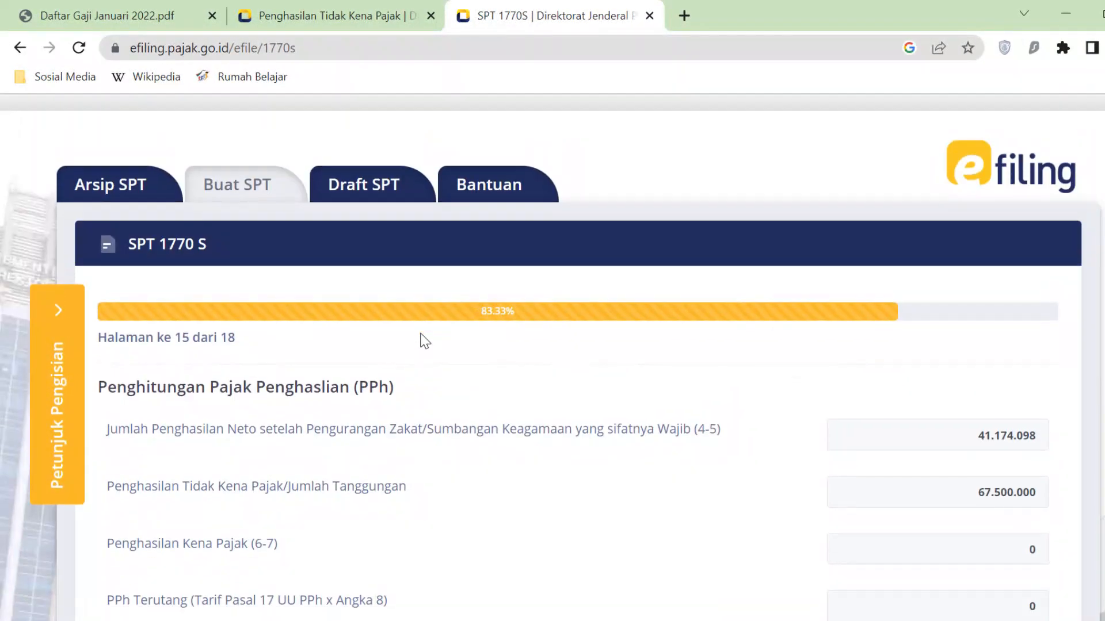
click(939, 363)
drag(961, 364, 1047, 369)
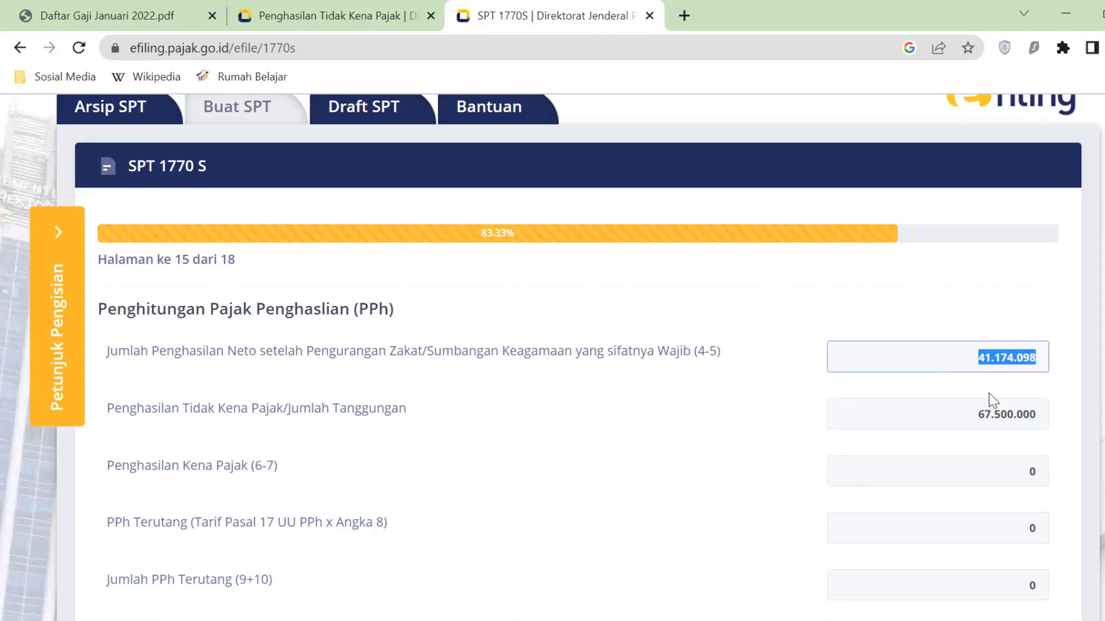
click(962, 411)
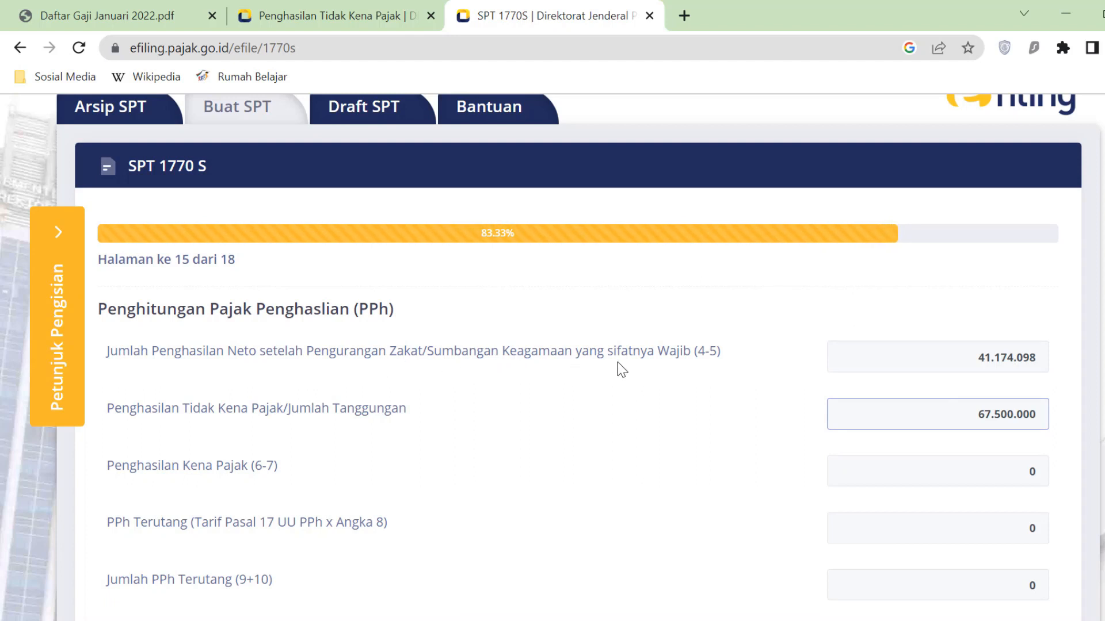
click(960, 364)
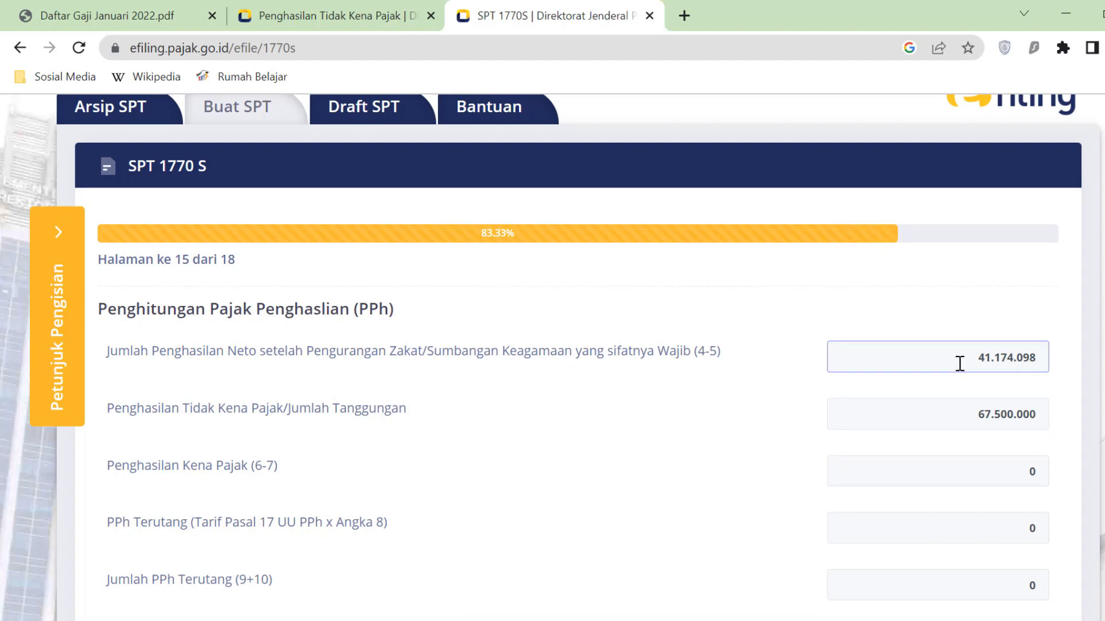
scroll(959, 363, down, 2)
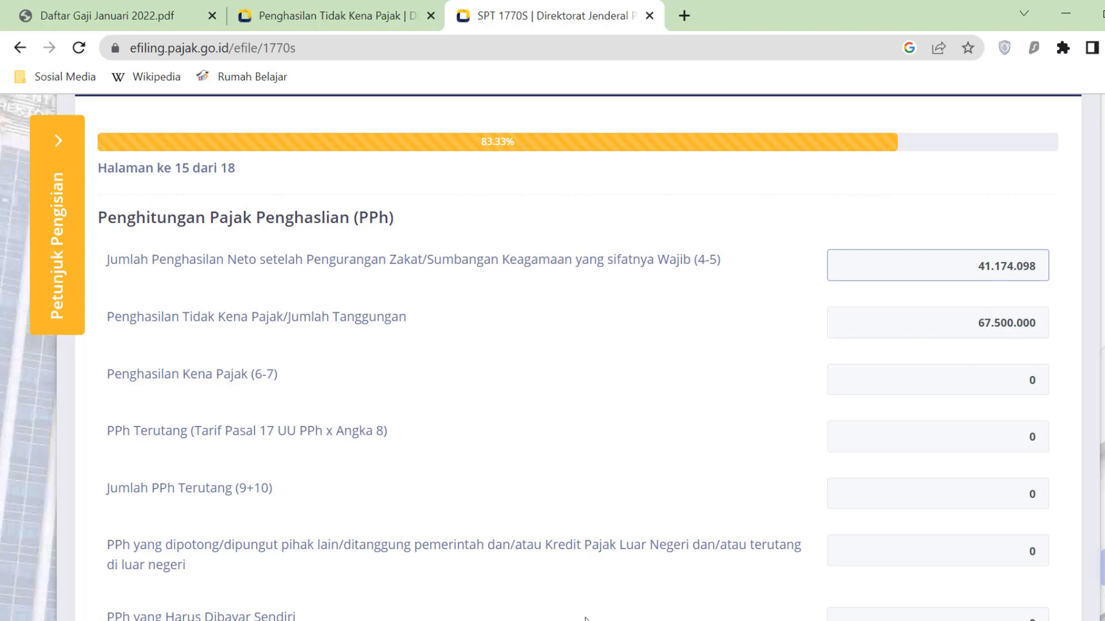
click(540, 620)
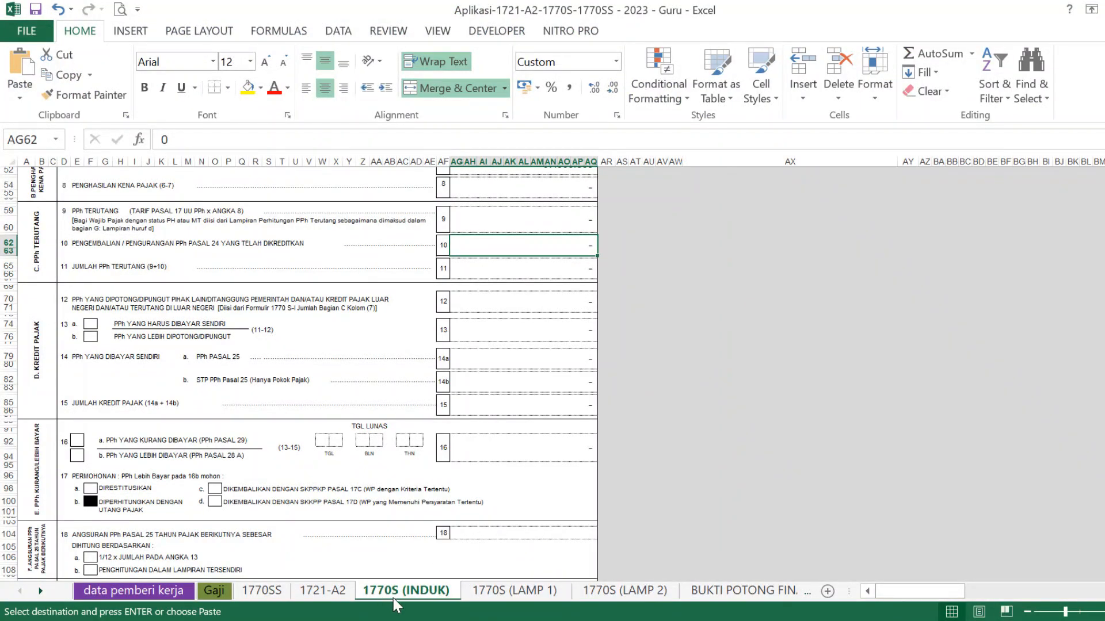
- Compare Excel cells AG31 (41.174.098) and AG51 (67.500.000) against the web form
scroll(492, 488, up, 1)
scroll(492, 487, up, 11)
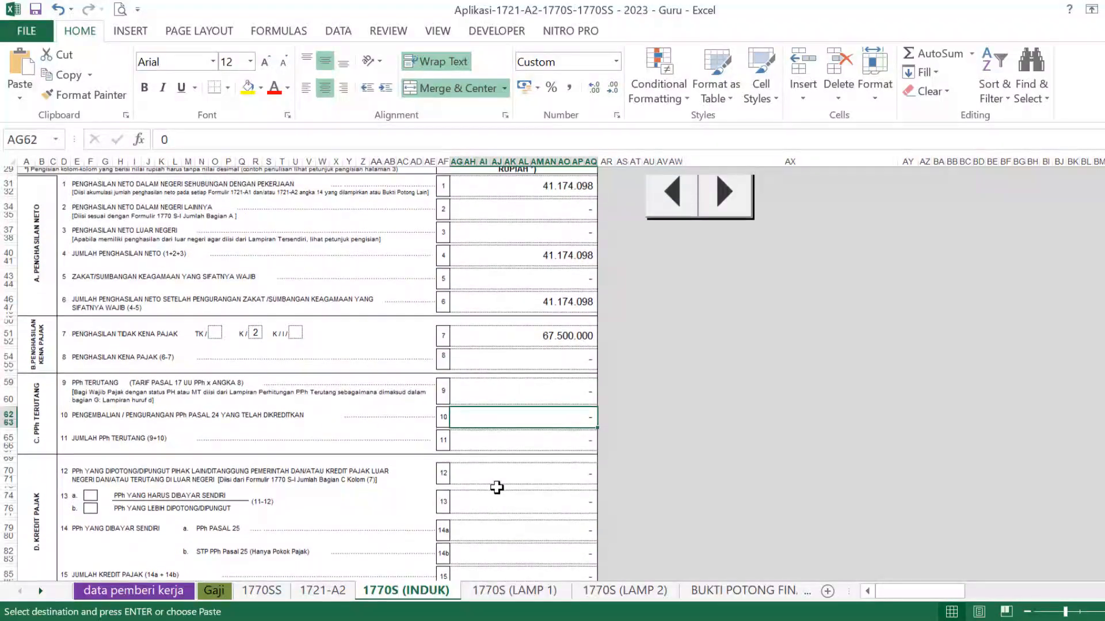
scroll(503, 490, up, 3)
click(579, 332)
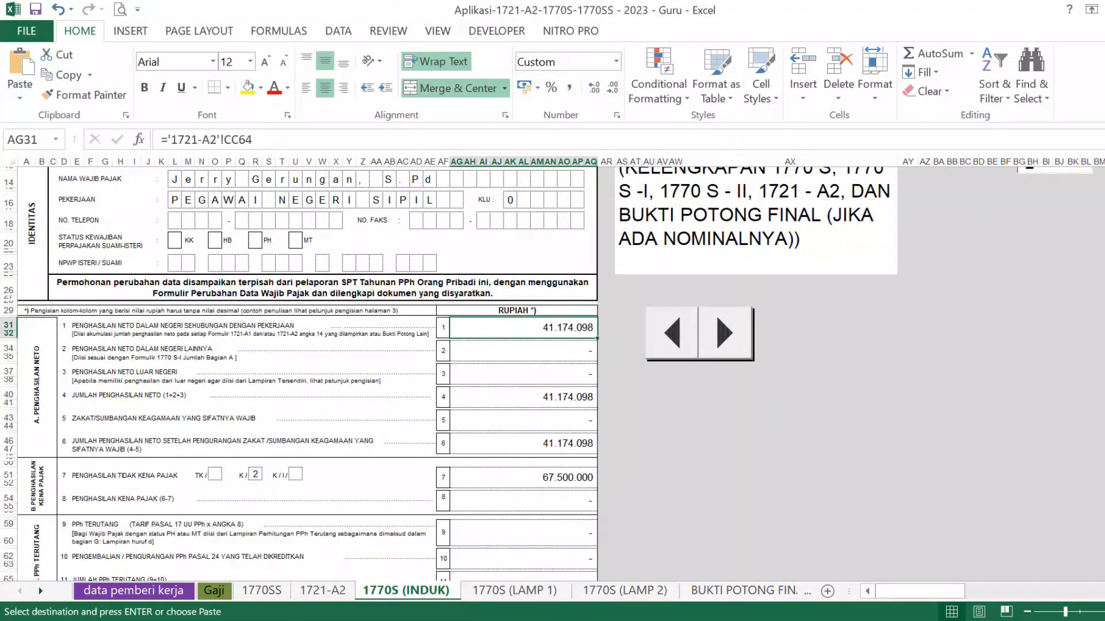
key(alt+Tab)
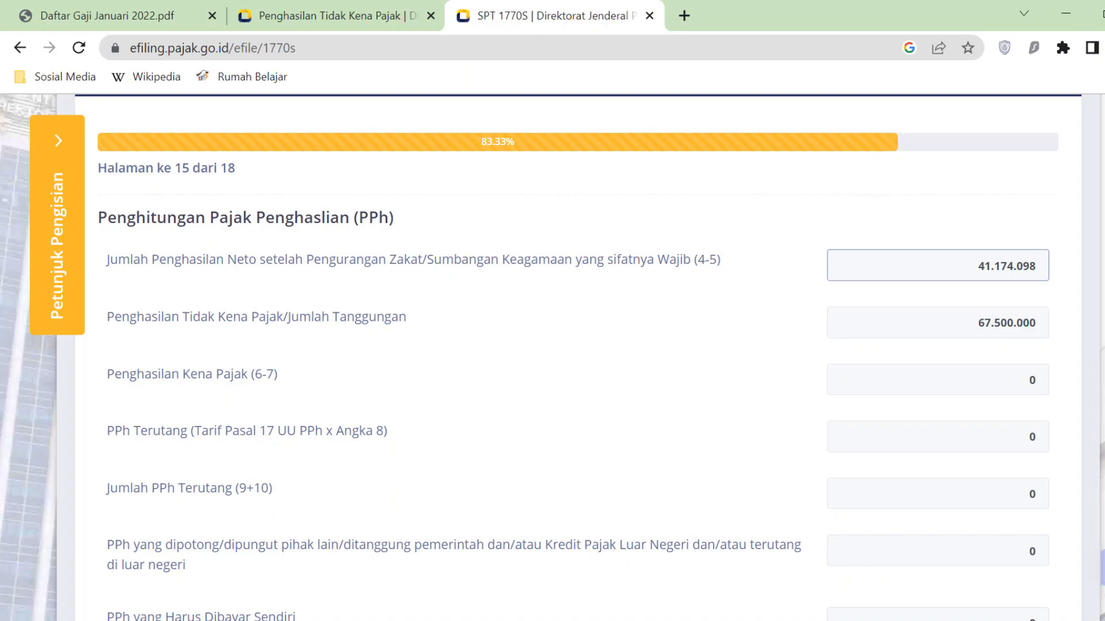
key(alt+Tab)
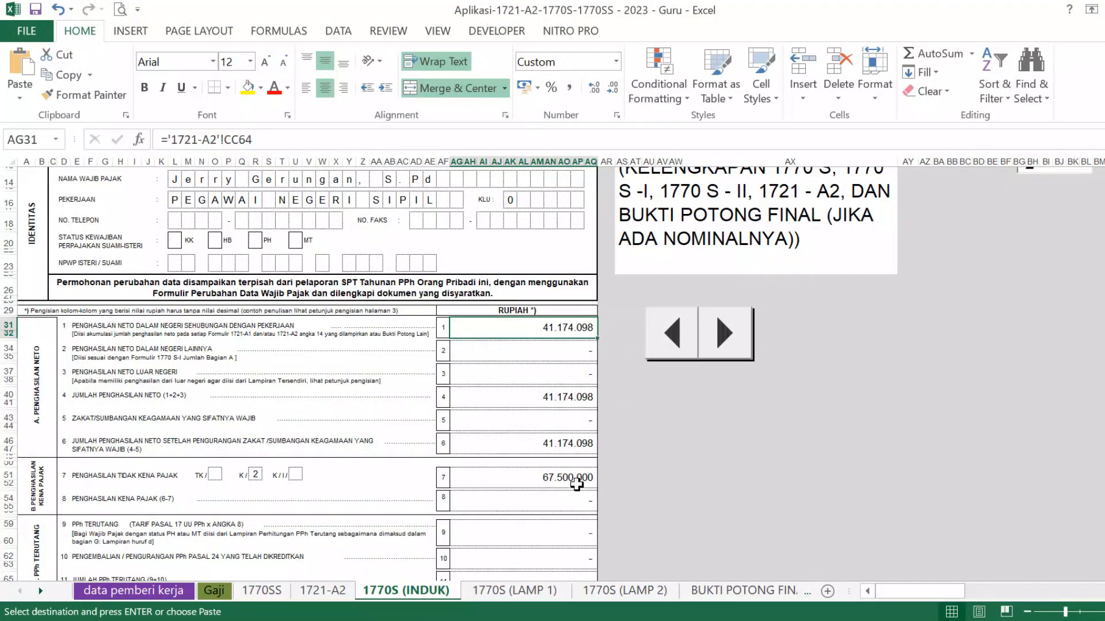
click(579, 477)
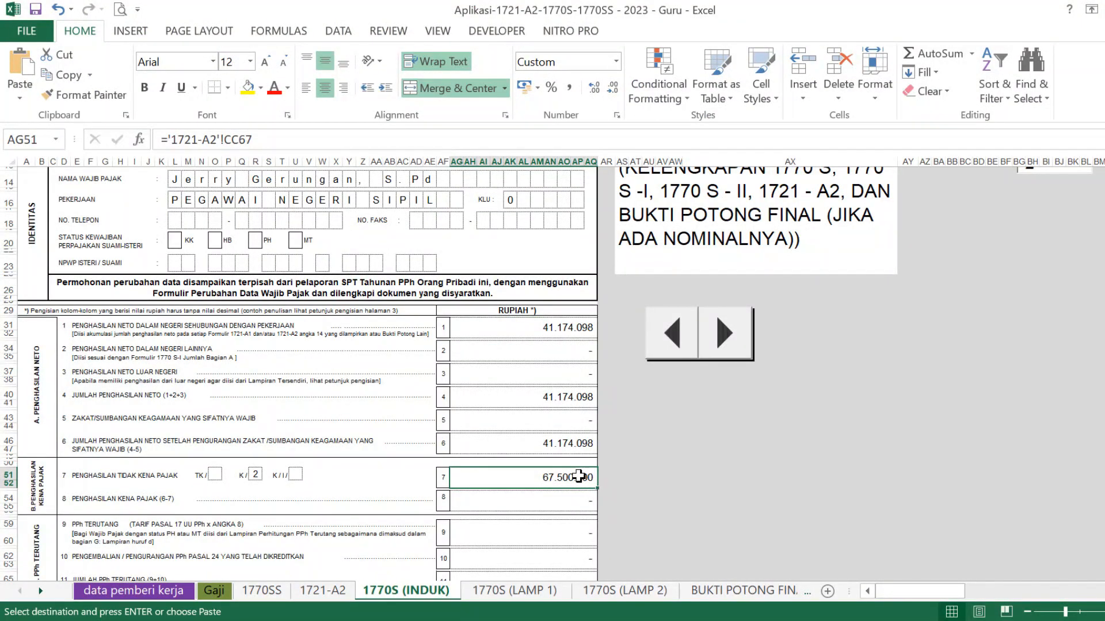
key(alt+Tab)
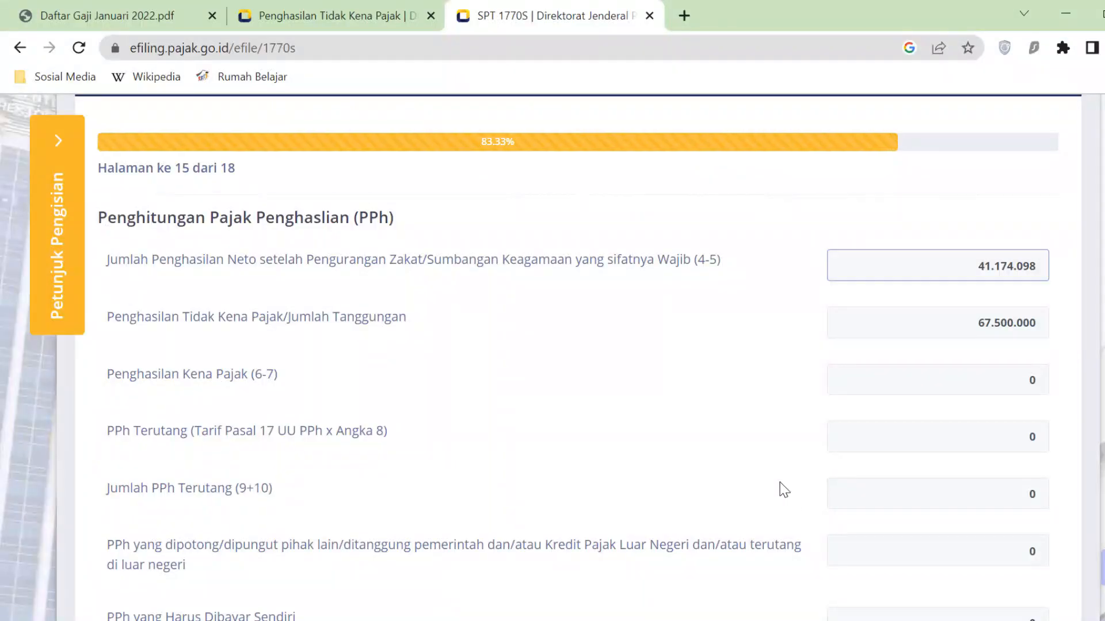
scroll(1021, 383, down, 5)
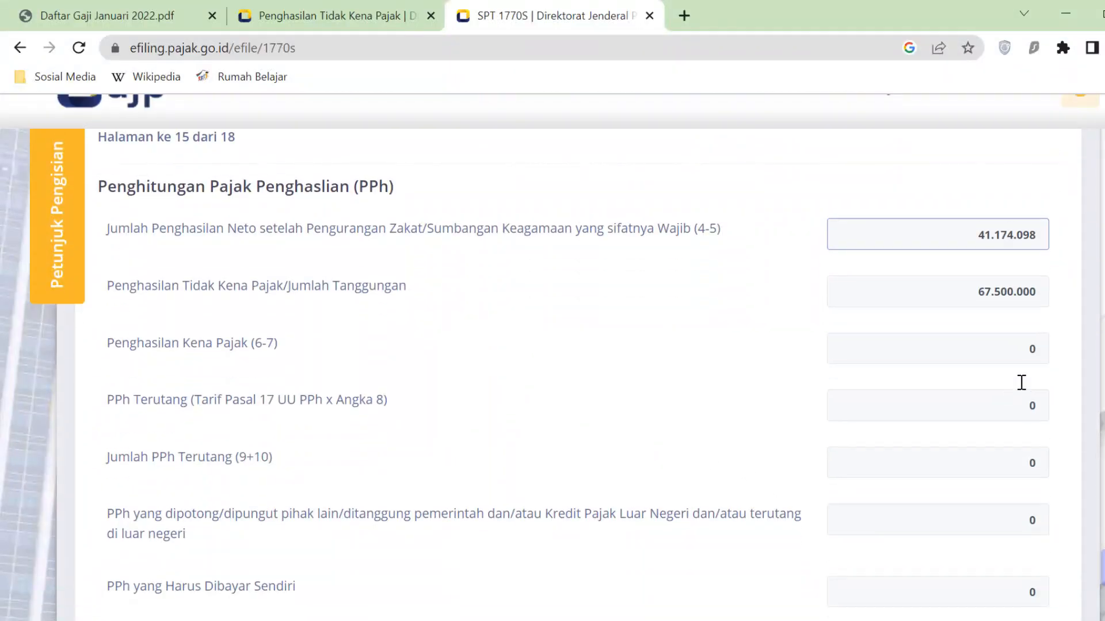
scroll(1019, 383, down, 2)
scroll(1019, 382, up, 2)
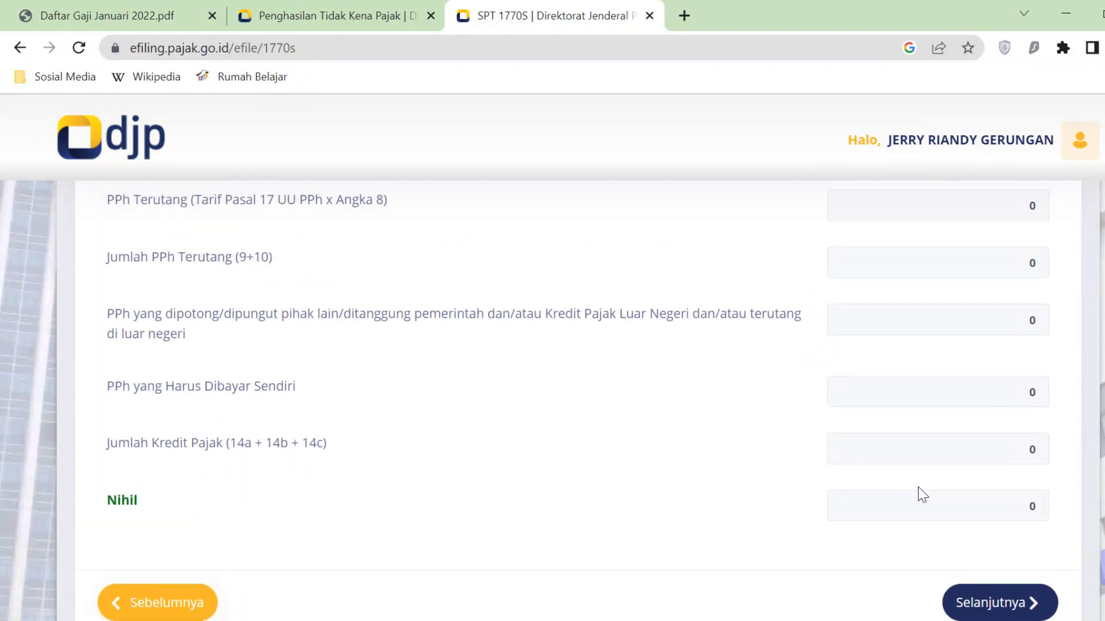
click(1020, 504)
double_click(112, 502)
click(1033, 504)
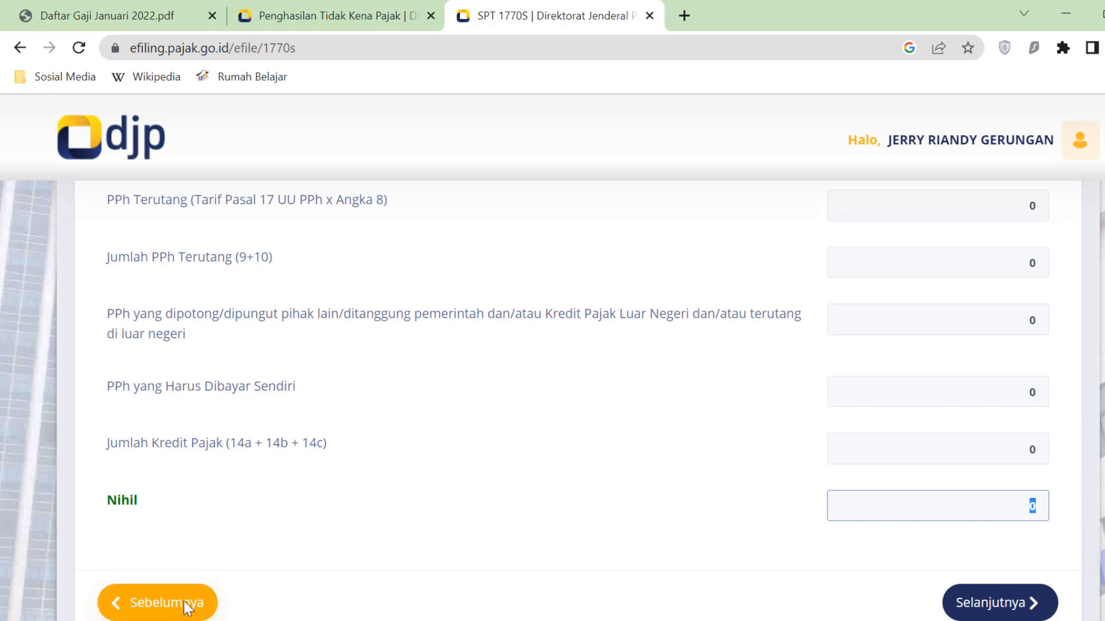
scroll(179, 605, down, 2)
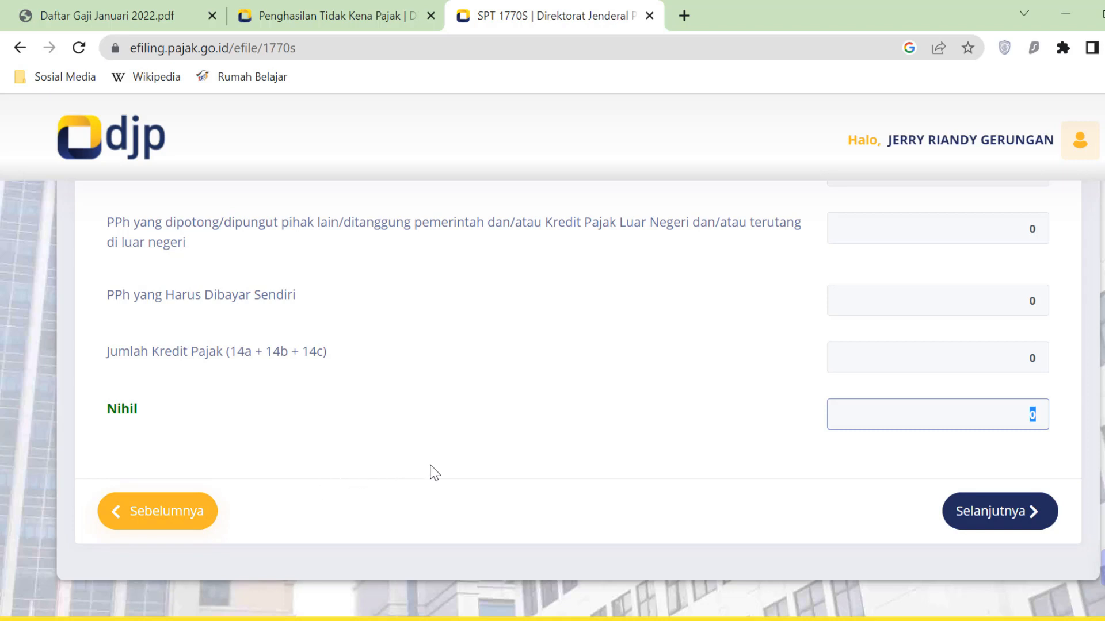
click(1059, 426)
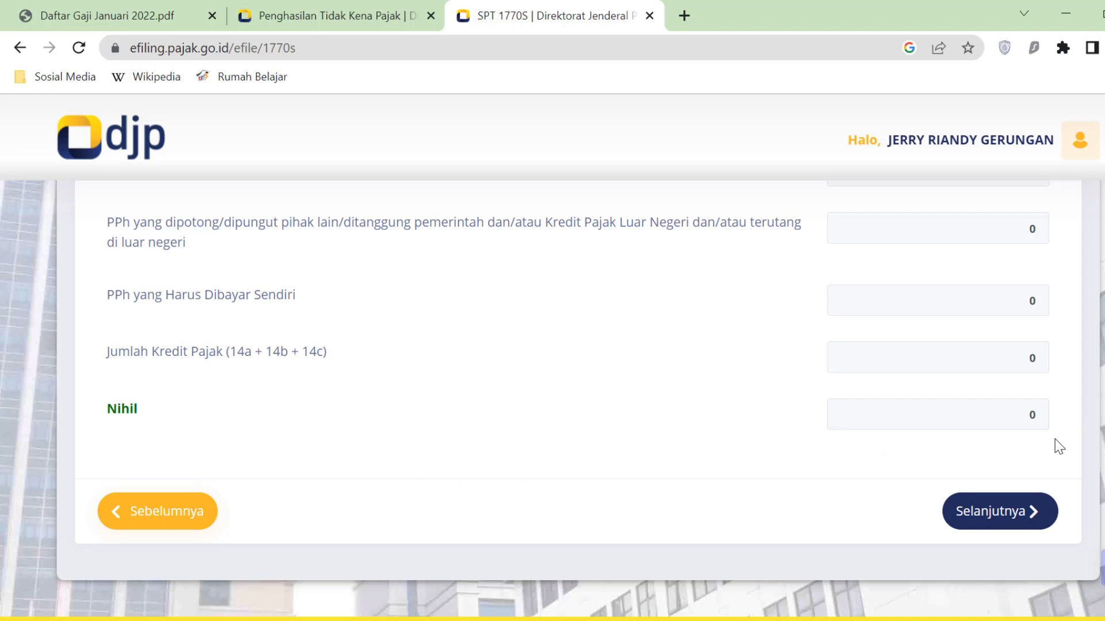
click(1046, 521)
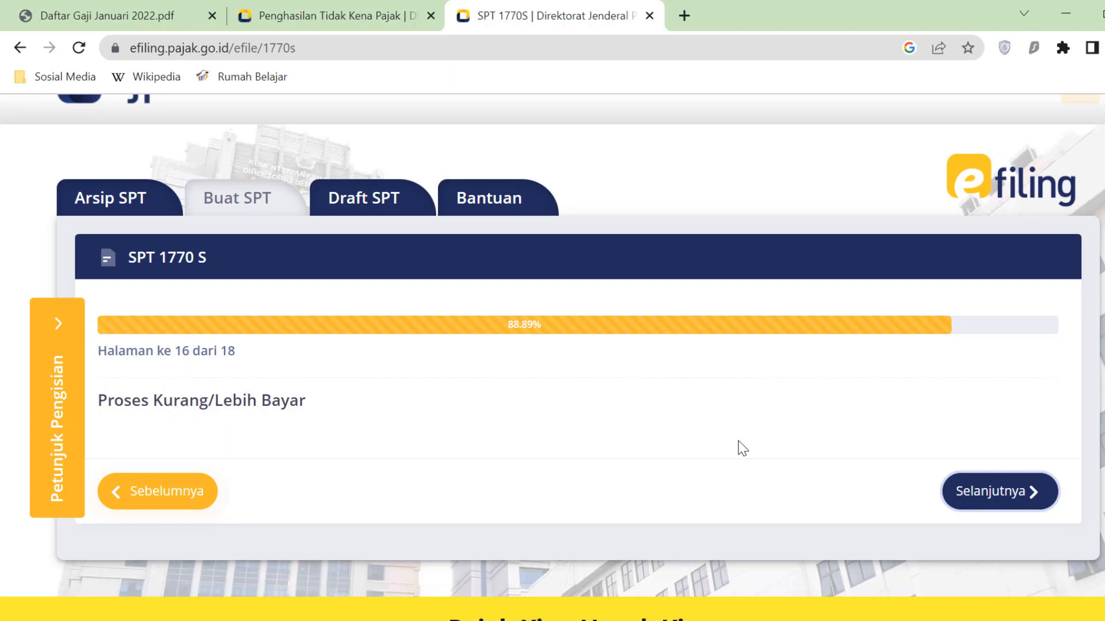
- Agree to the Setuju/Agree truthfulness declaration and continue to the final summary page
click(1047, 505)
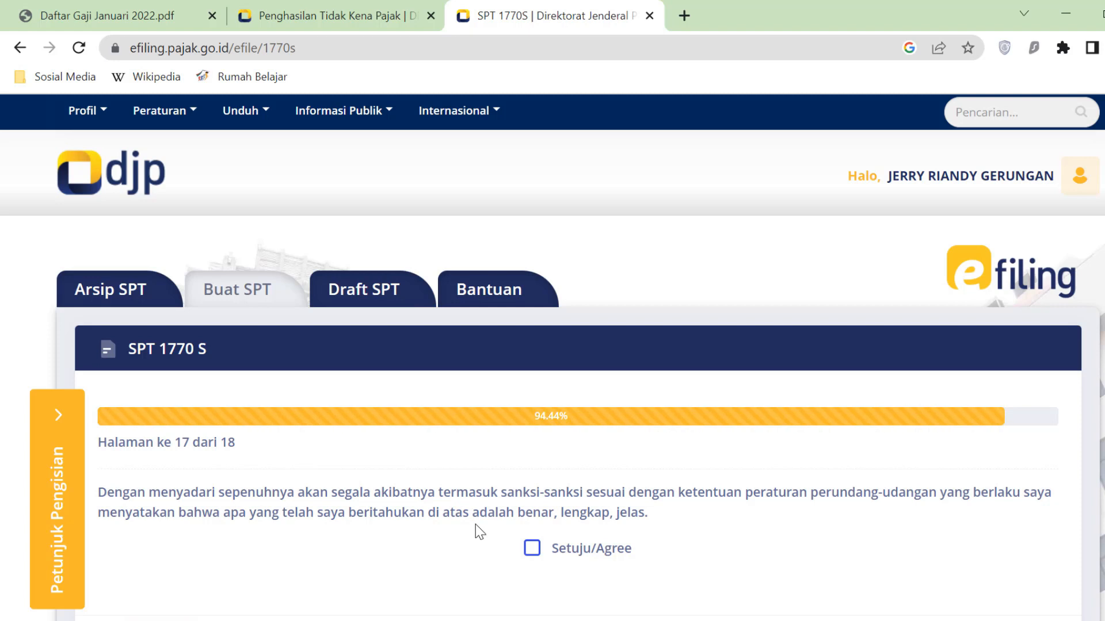
click(532, 547)
scroll(708, 534, down, 2)
scroll(717, 530, down, 2)
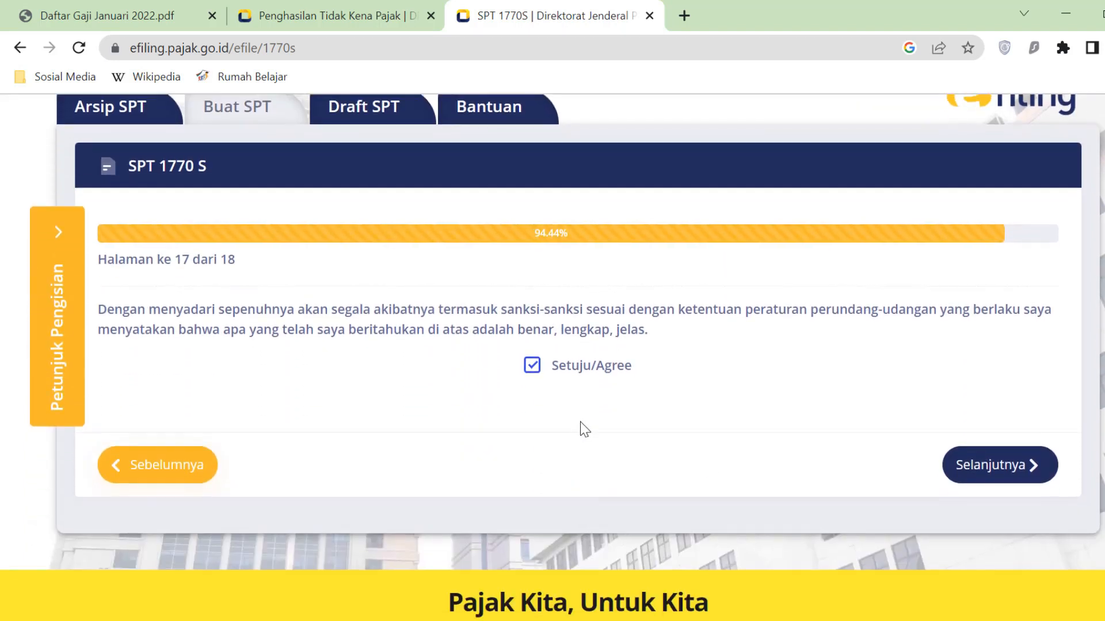
scroll(587, 432, up, 2)
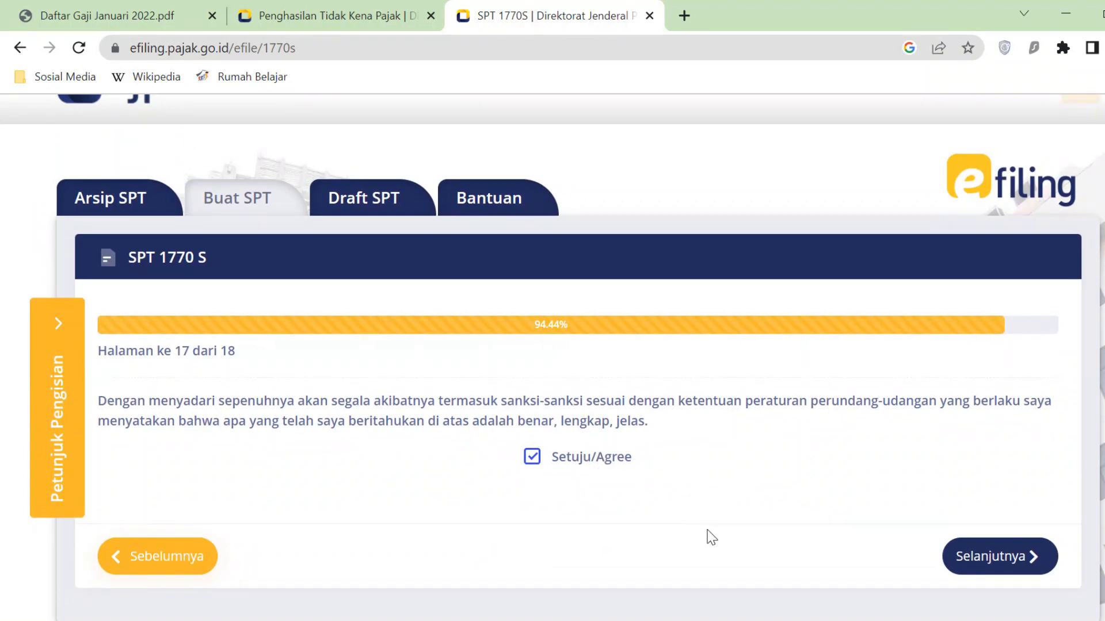
click(1034, 559)
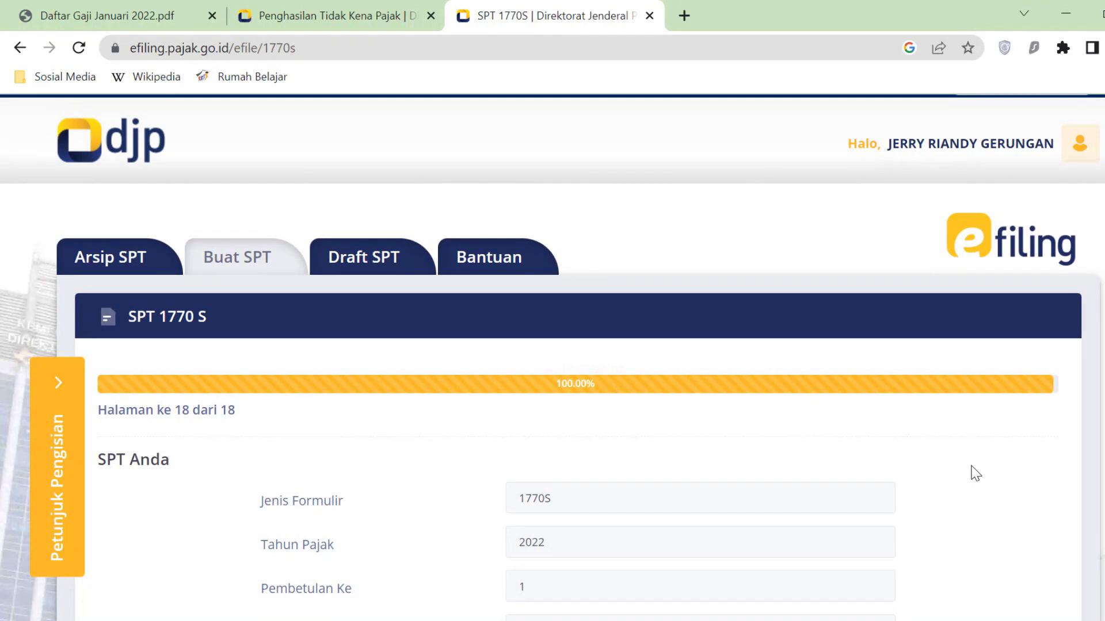
- Review the page 18 summary (1770S, 2022, Nihil, amount 0) down to the verification section
scroll(761, 414, down, 4)
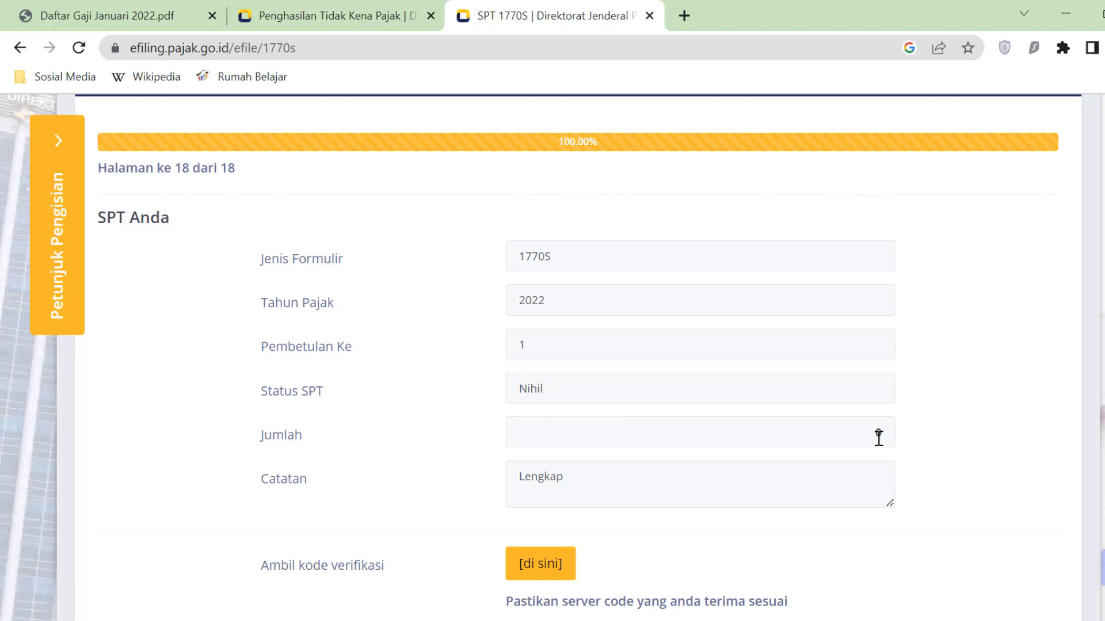
scroll(719, 436, down, 3)
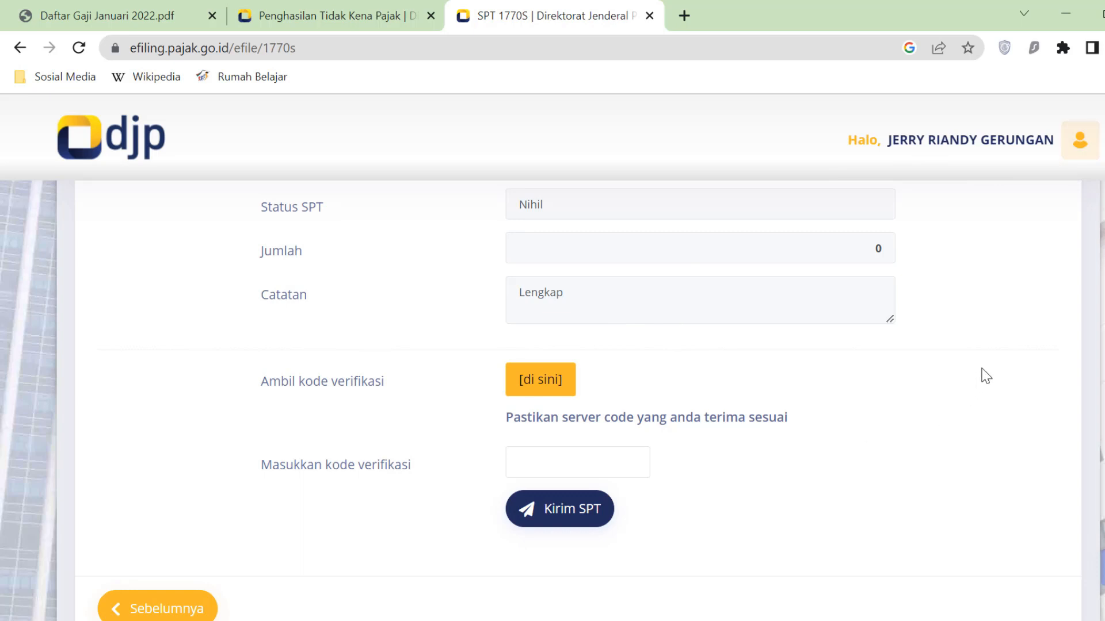
- Request the verification code by Email and acknowledge the SUCCESS dialog
click(549, 392)
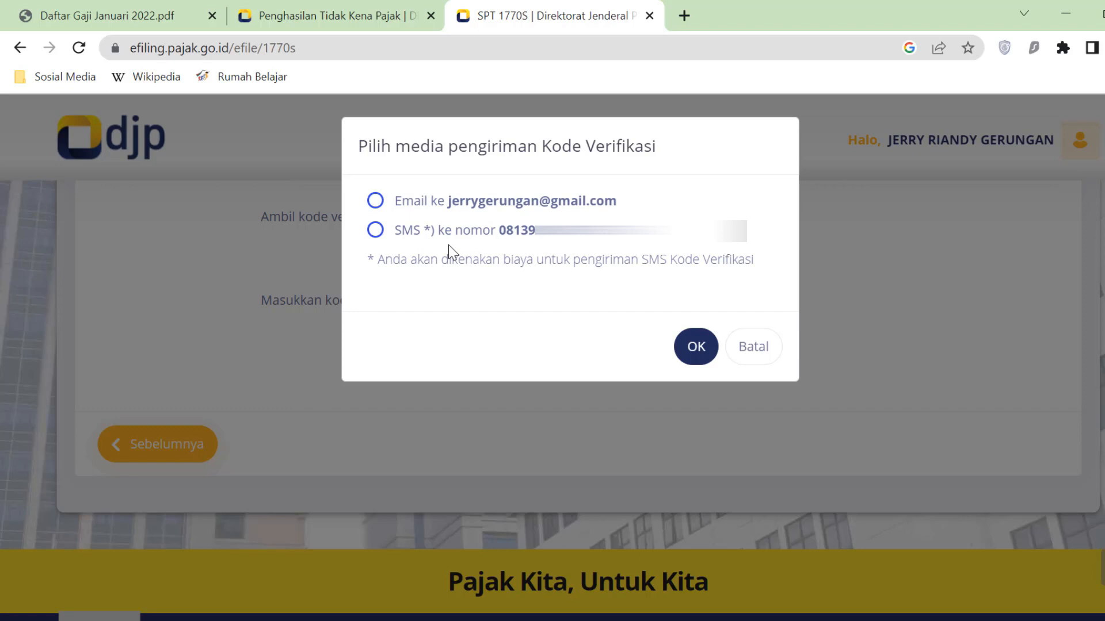
click(375, 200)
click(702, 358)
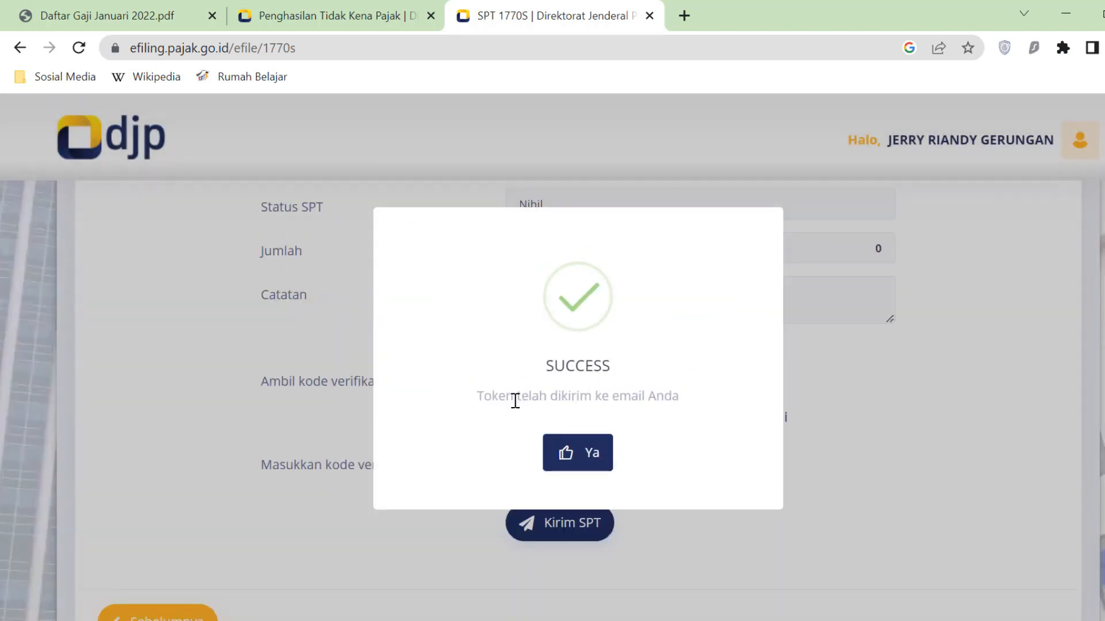
click(595, 466)
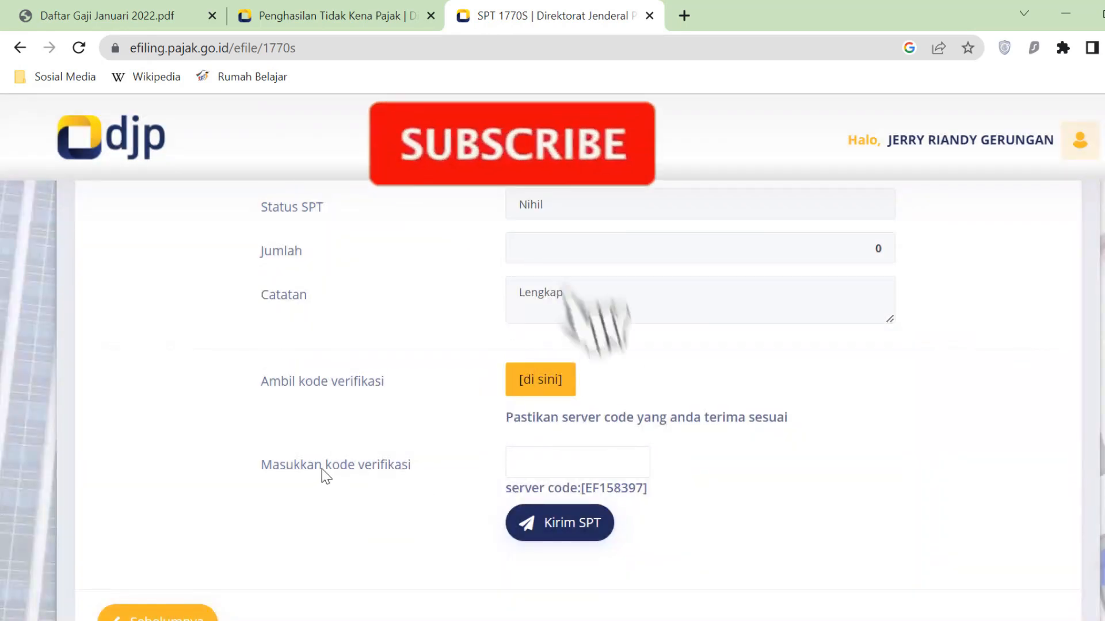
click(543, 462)
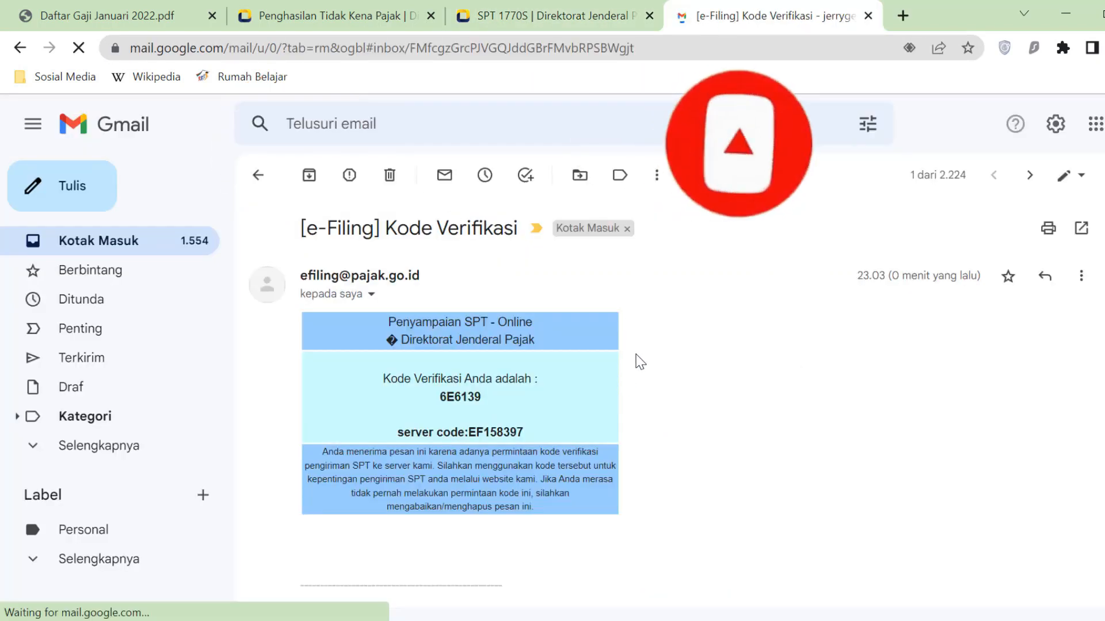
- Copy the verification code from the e-Filing email into the SPT verification code field
double_click(442, 397)
click(485, 399)
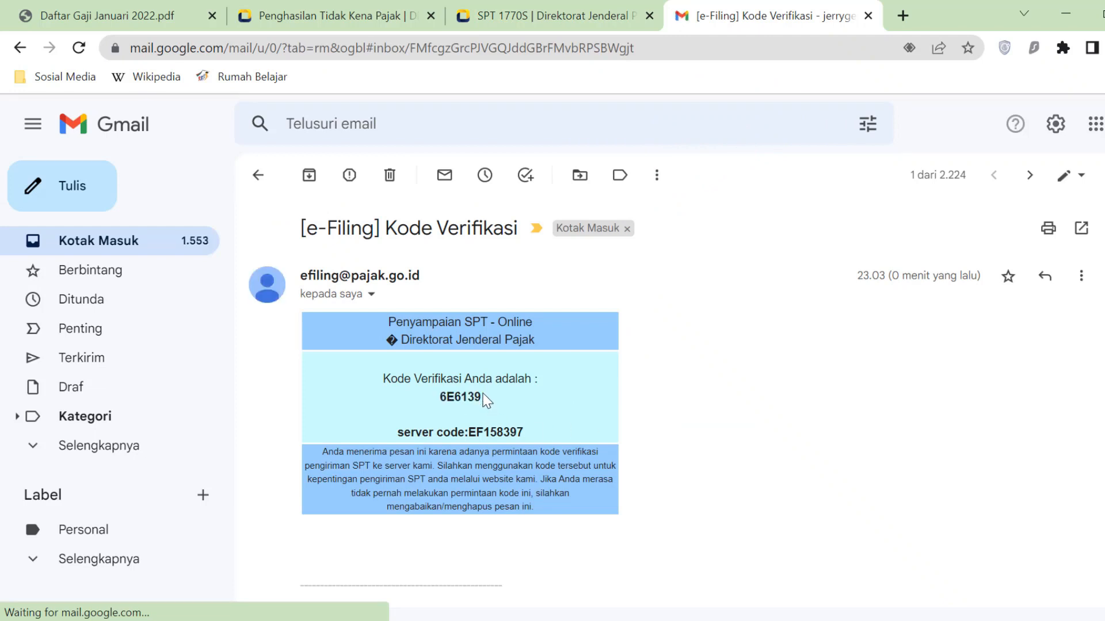
drag(439, 397, 488, 407)
key(ctrl+c)
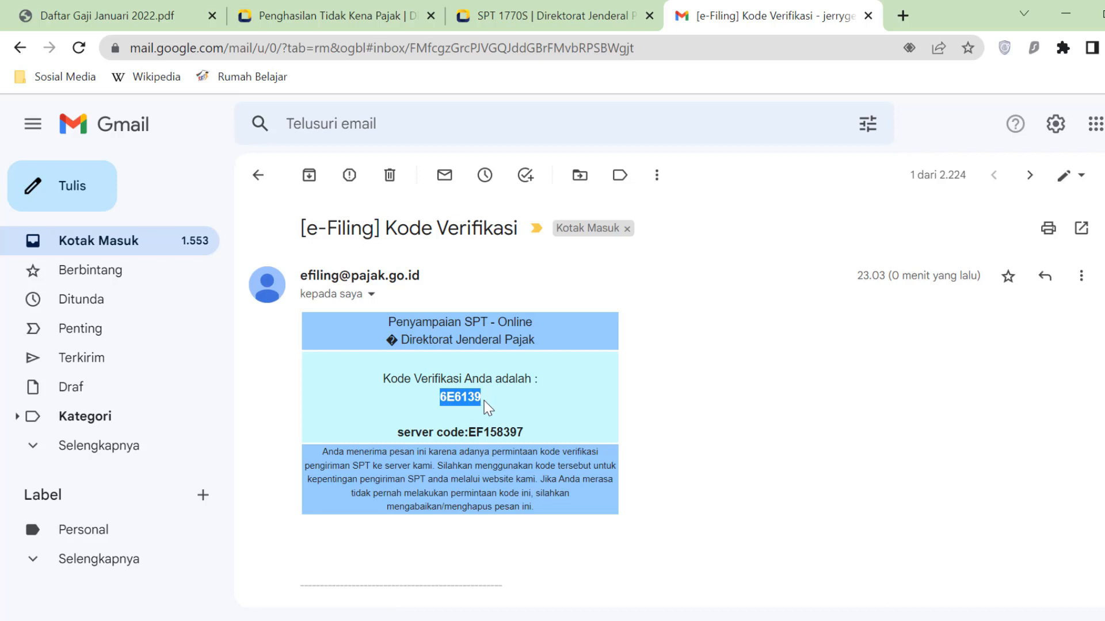
click(568, 26)
click(553, 462)
key(ctrl+v)
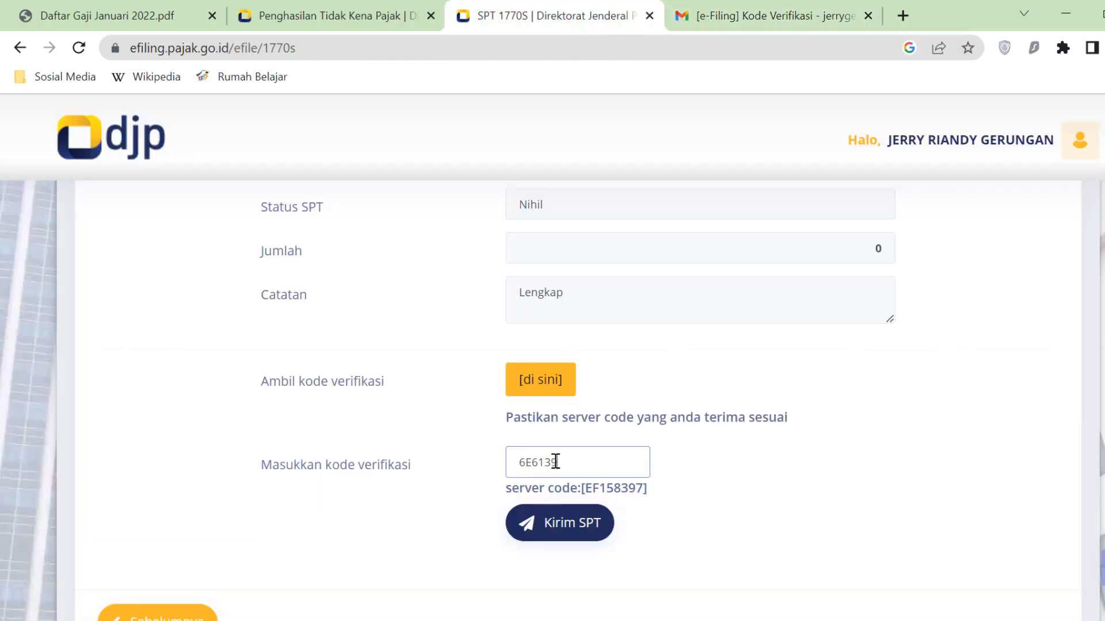
- Submit the SPT with Kirim SPT, dismiss the below-PTKP notice, and rate the service Puas
click(575, 522)
scroll(598, 529, down, 3)
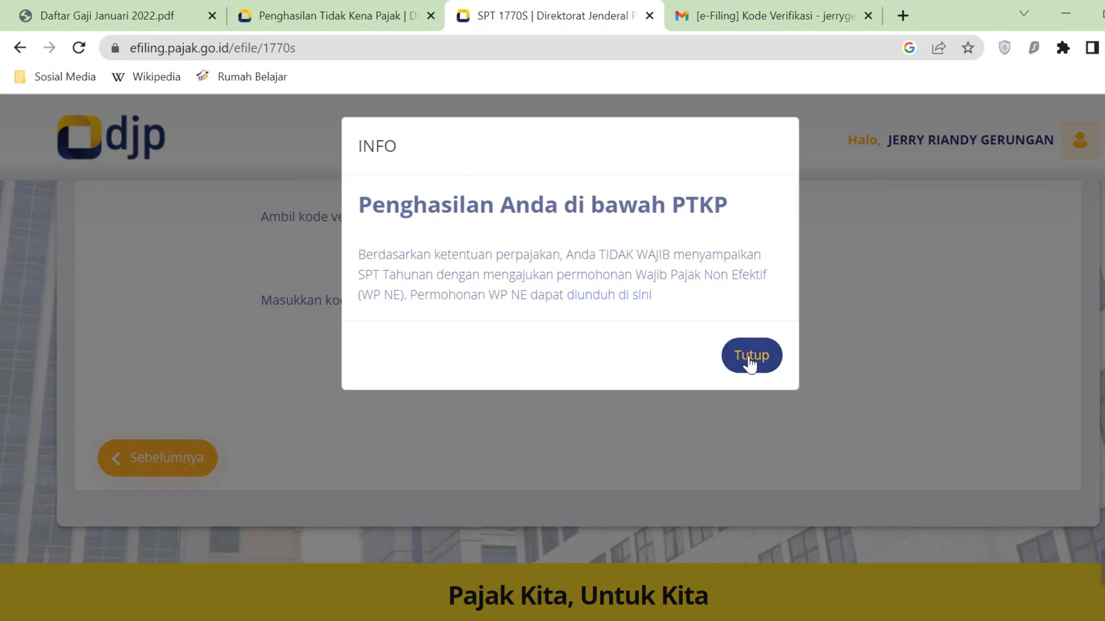
click(764, 369)
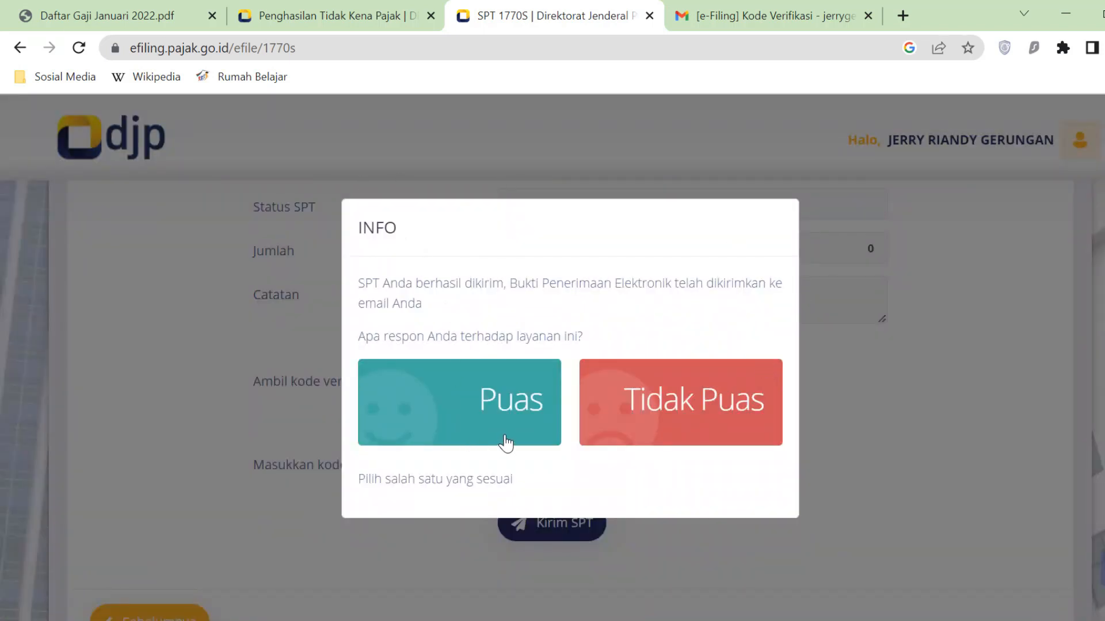
click(451, 423)
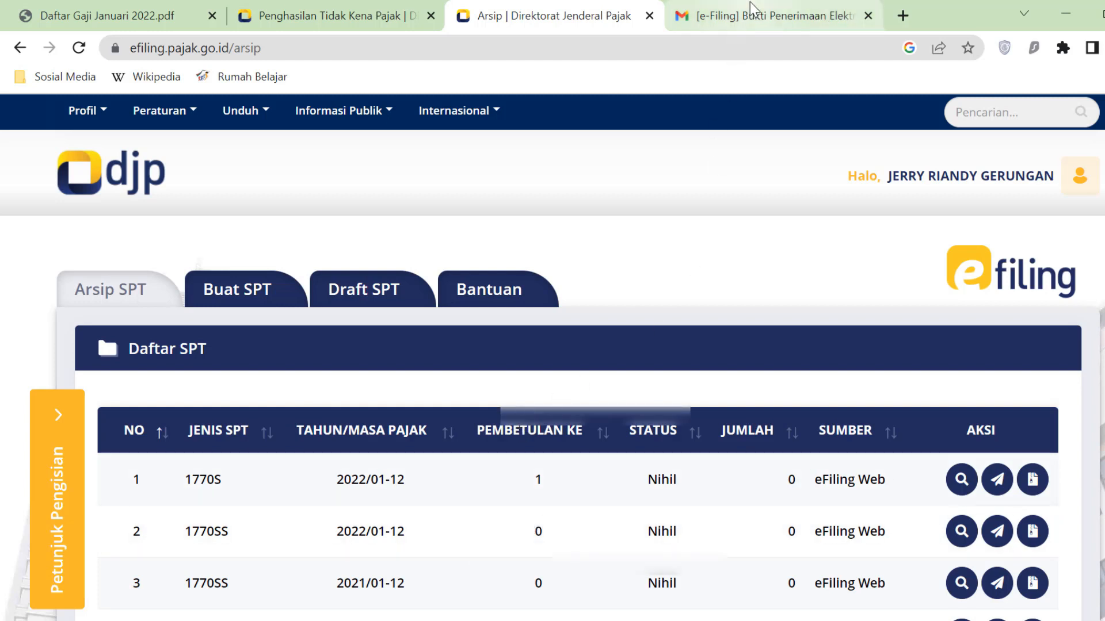
- Switch to Gmail to view the e-Filing Bukti Penerimaan Elektronik receipt email
click(751, 8)
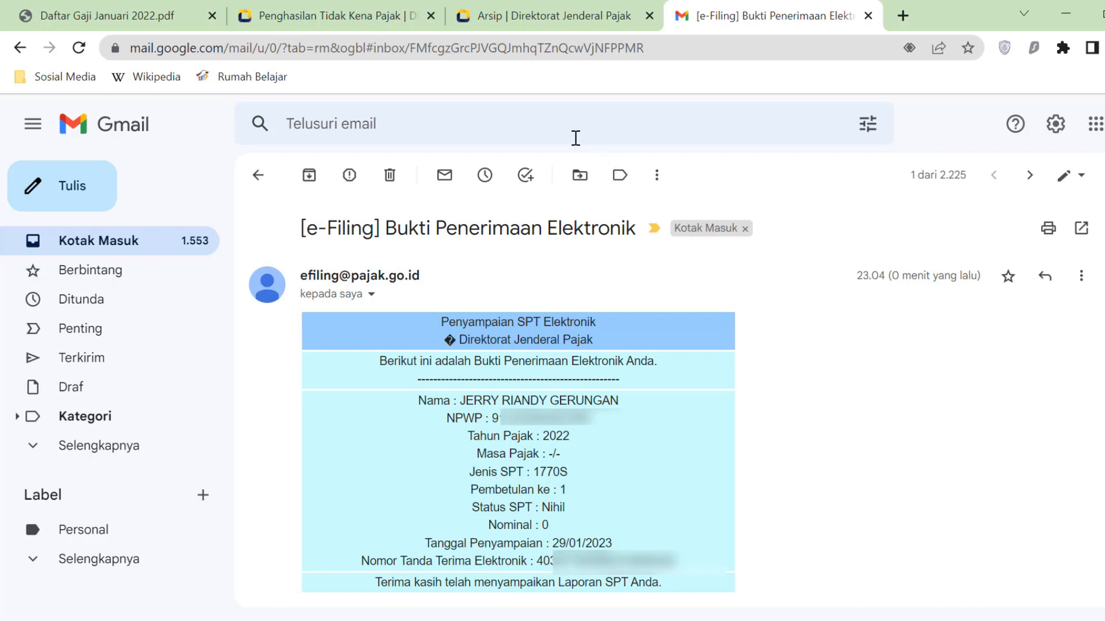
- Return to the DJP Online Arsip SPT tab after reviewing the receipt
click(580, 15)
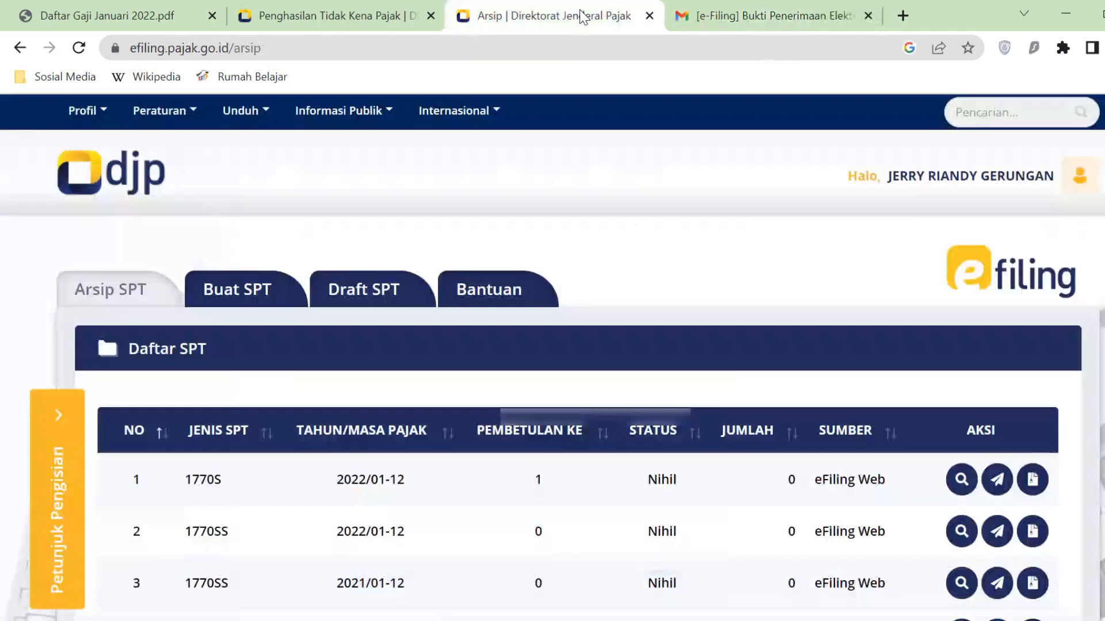